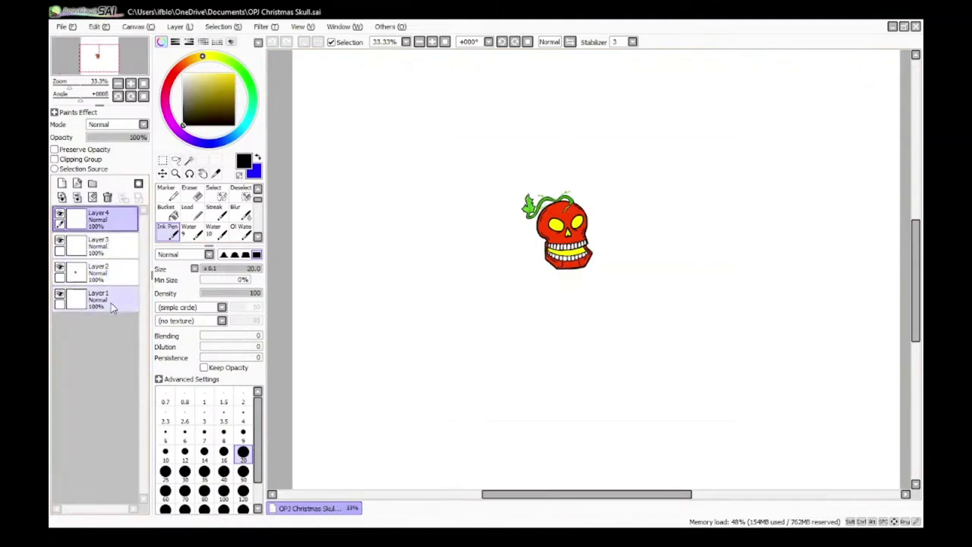
# Step: Delete Layer1, Layer3 and Layer4 so that only Layer2 with the skull drawing is left
pyautogui.click(113, 304)
pyautogui.click(108, 197)
pyautogui.click(108, 197)
pyautogui.scroll(4, 531, 221)
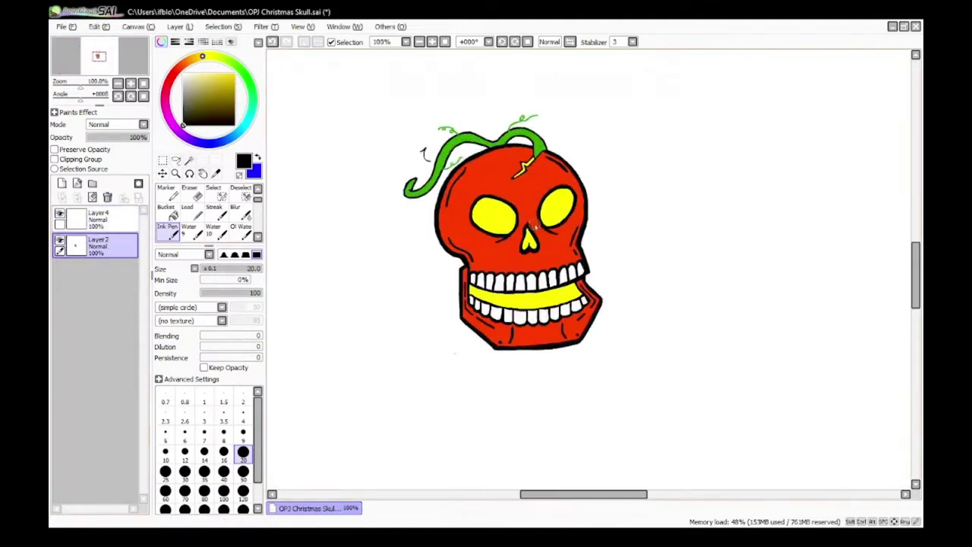
pyautogui.scroll(-3, 440, 196)
pyautogui.scroll(1, 383, 205)
pyautogui.click(87, 219)
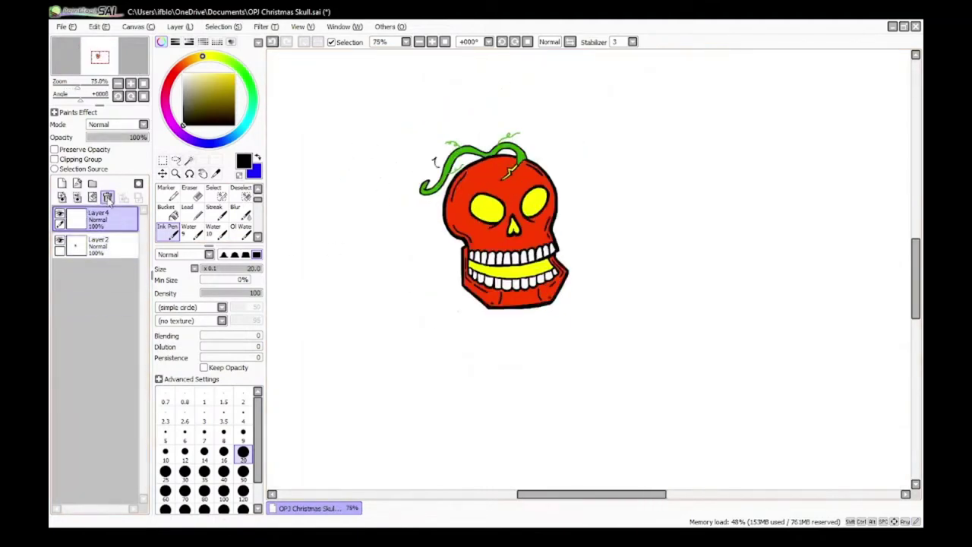
pyautogui.click(107, 197)
pyautogui.scroll(2, 490, 202)
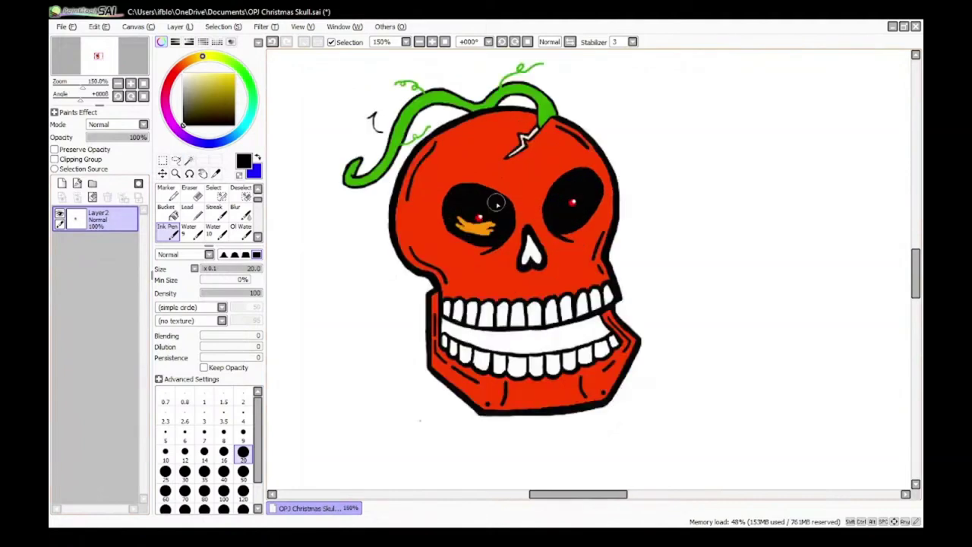
# Step: Add a new empty layer above Layer2 and make Layer2 the active layer
pyautogui.scroll(-3, 503, 261)
pyautogui.scroll(2, 511, 263)
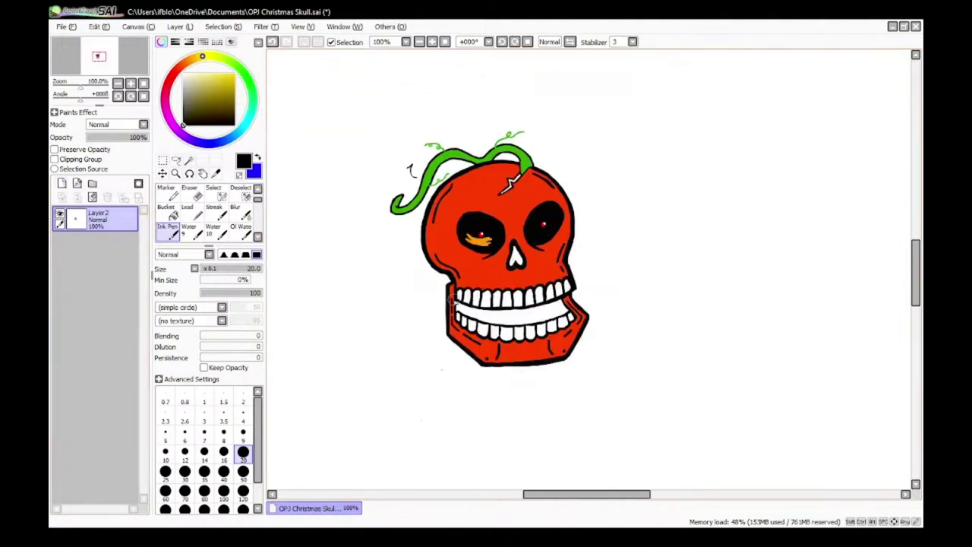
pyautogui.hotkey('ctrl', '-')
pyautogui.scroll(1, 449, 335)
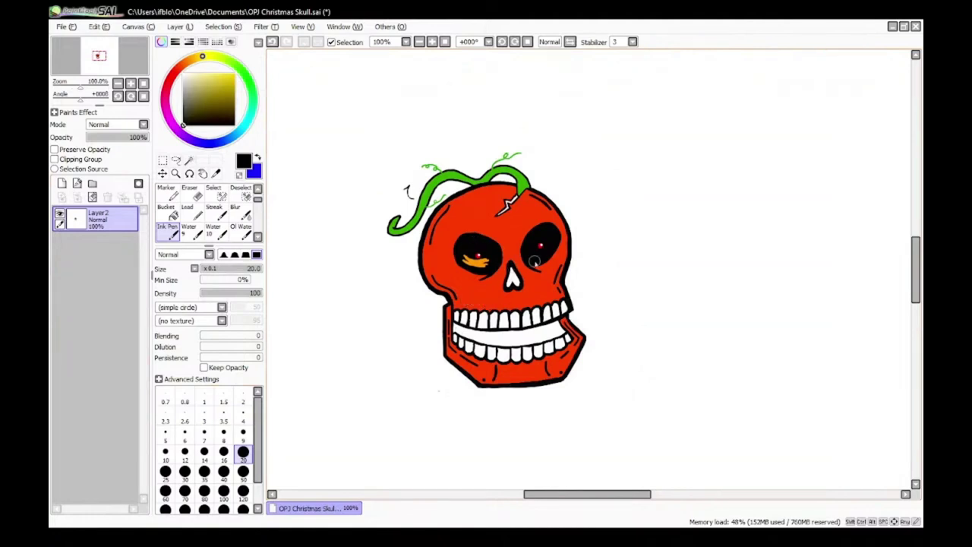
pyautogui.scroll(1, 506, 287)
pyautogui.scroll(-1, 522, 295)
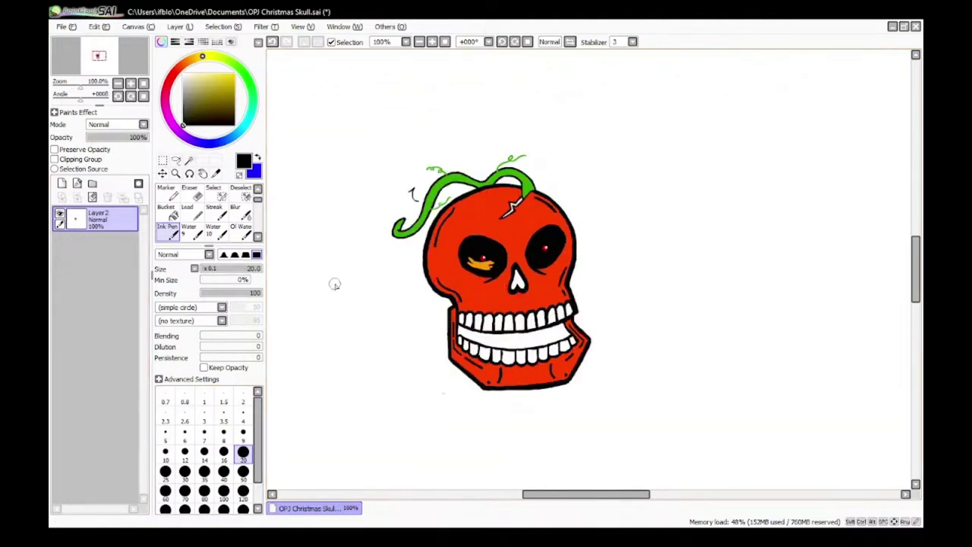
pyautogui.click(66, 185)
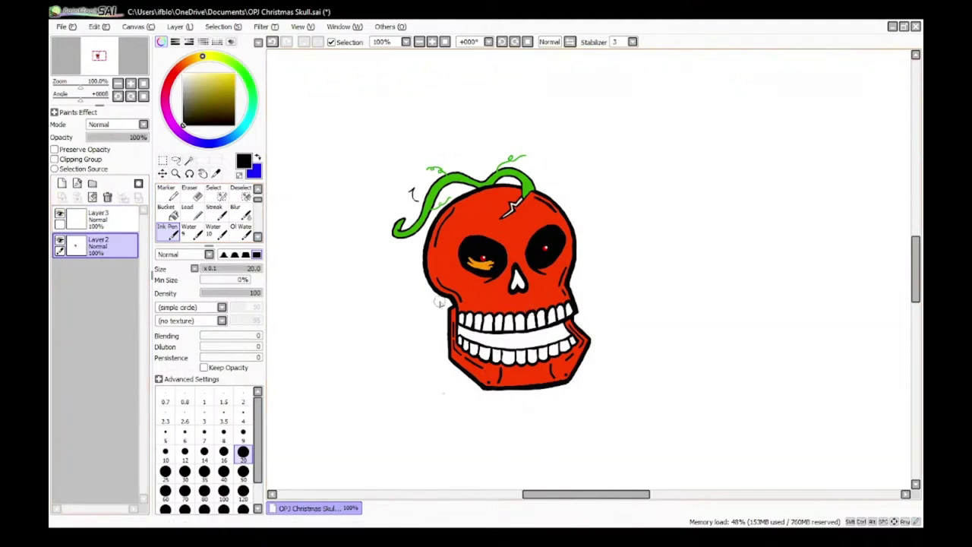
pyautogui.scroll(1, 439, 303)
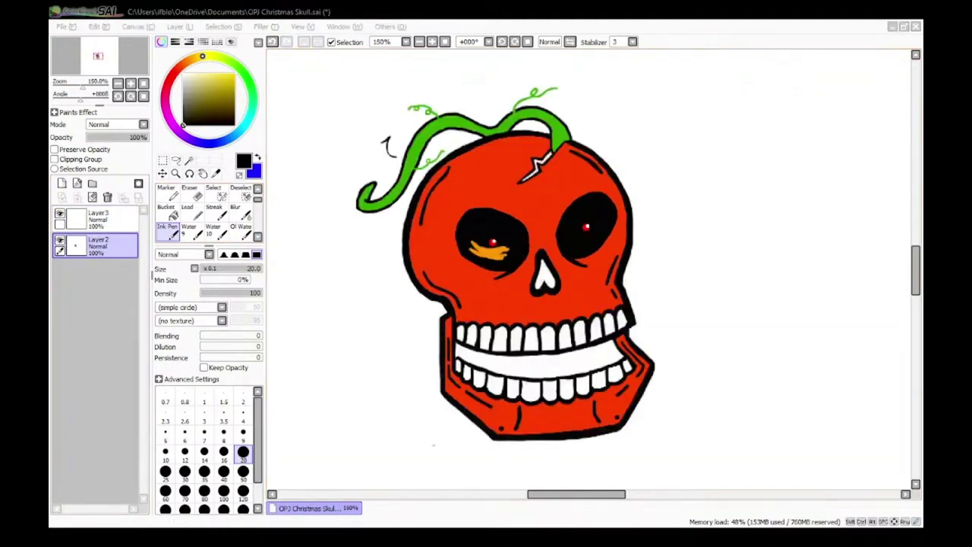
# Step: Draw two black crosses on the blank canvas beside the skull with the Ink Pen at size 20
pyautogui.click(555, 273)
pyautogui.moveTo(696, 122); pyautogui.dragTo(763, 220)
pyautogui.moveTo(760, 123); pyautogui.dragTo(683, 214)
pyautogui.moveTo(718, 311); pyautogui.dragTo(869, 349)
pyautogui.moveTo(809, 283); pyautogui.dragTo(759, 384)
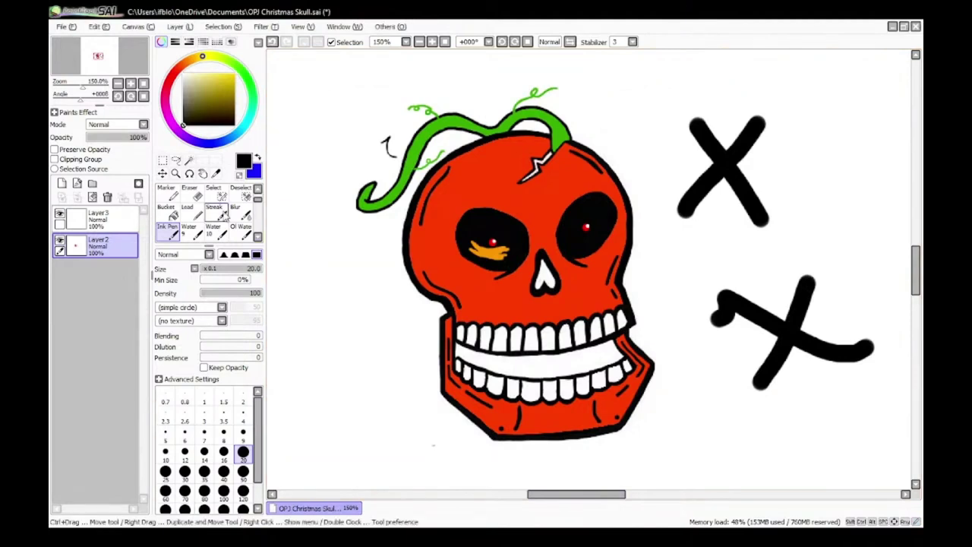
# Step: Erase both black crosses beside the skull, using the Eraser at size 120 for the lower one, and reset it to size 20
pyautogui.press('e')
pyautogui.moveTo(676, 137)
pyautogui.mouseDown()
pyautogui.moveTo(734, 155)
pyautogui.moveTo(698, 140)
pyautogui.mouseUp()
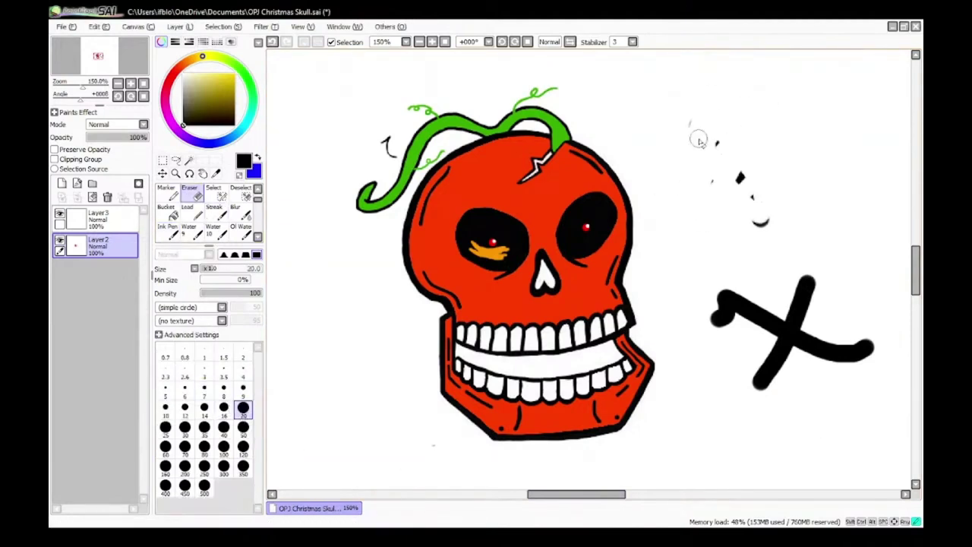
pyautogui.moveTo(783, 311)
pyautogui.mouseDown()
pyautogui.moveTo(699, 316)
pyautogui.moveTo(866, 359)
pyautogui.mouseUp()
pyautogui.click(243, 450)
pyautogui.moveTo(748, 326); pyautogui.dragTo(855, 336)
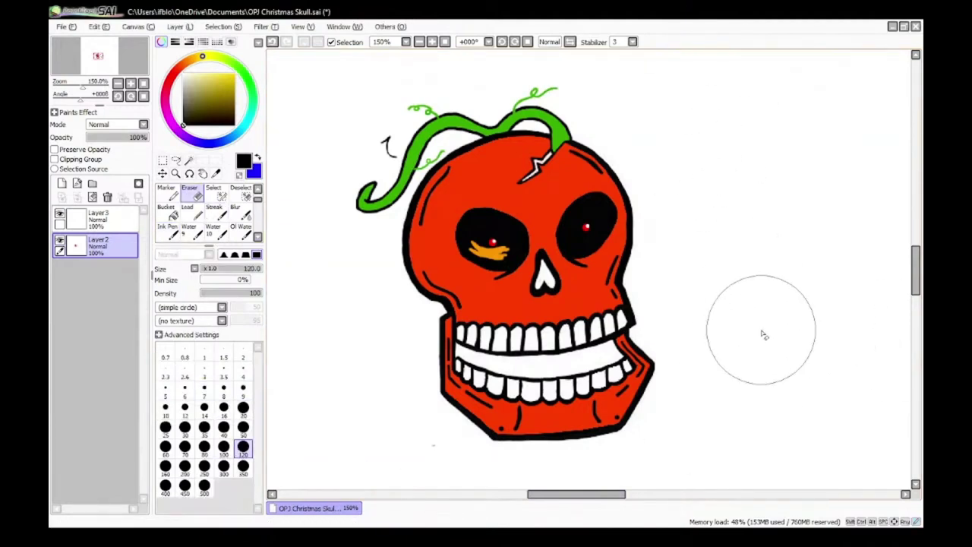
pyautogui.click(243, 410)
pyautogui.click(171, 231)
# Step: Erase the curling tendrils and most of the green vine above the skull with the Eraser at size 14
pyautogui.scroll(1, 445, 215)
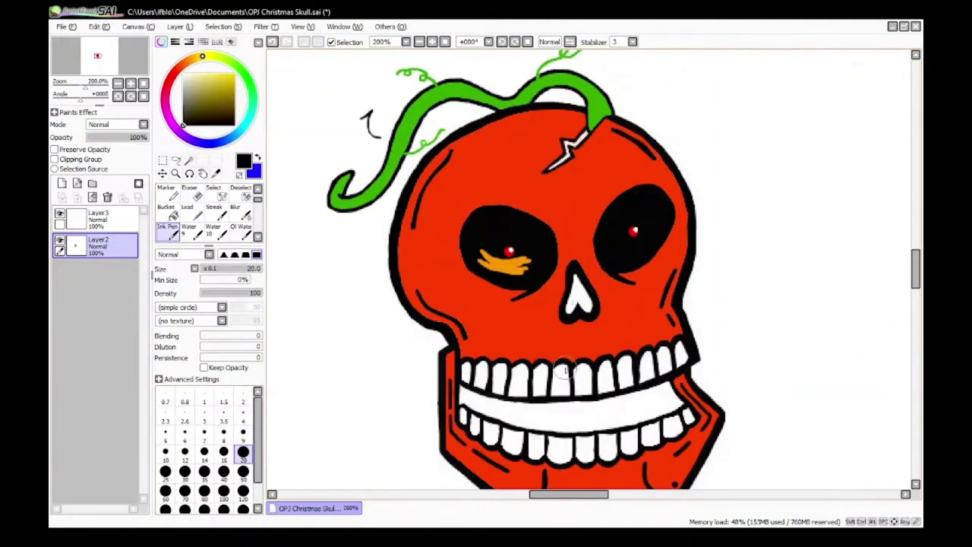
pyautogui.scroll(1, 519, 205)
pyautogui.scroll(-3, 520, 270)
pyautogui.scroll(3, 447, 218)
pyautogui.click(191, 193)
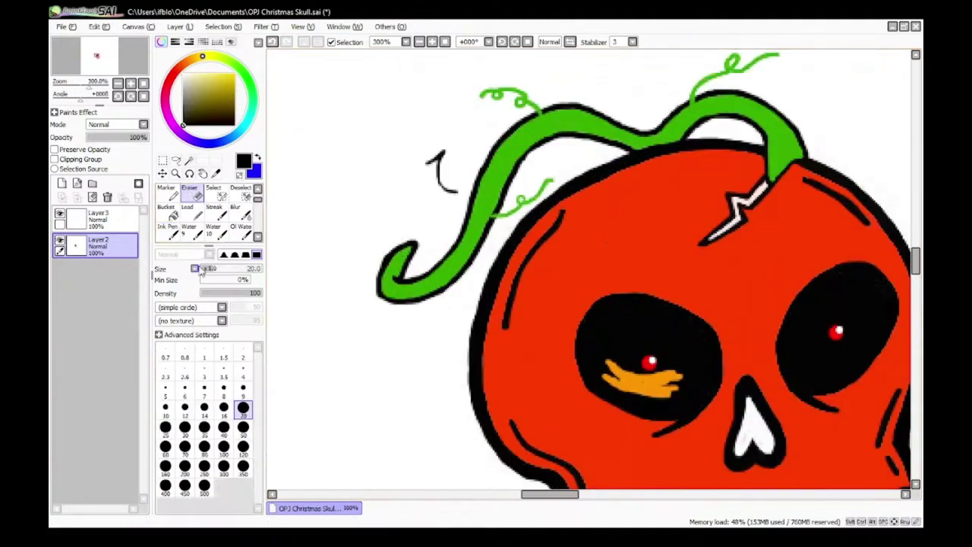
pyautogui.click(204, 408)
pyautogui.moveTo(501, 114)
pyautogui.mouseDown()
pyautogui.moveTo(521, 147)
pyautogui.moveTo(458, 158)
pyautogui.moveTo(429, 302)
pyautogui.moveTo(509, 199)
pyautogui.moveTo(640, 123)
pyautogui.moveTo(794, 59)
pyautogui.mouseUp()
pyautogui.scroll(-1, 755, 164)
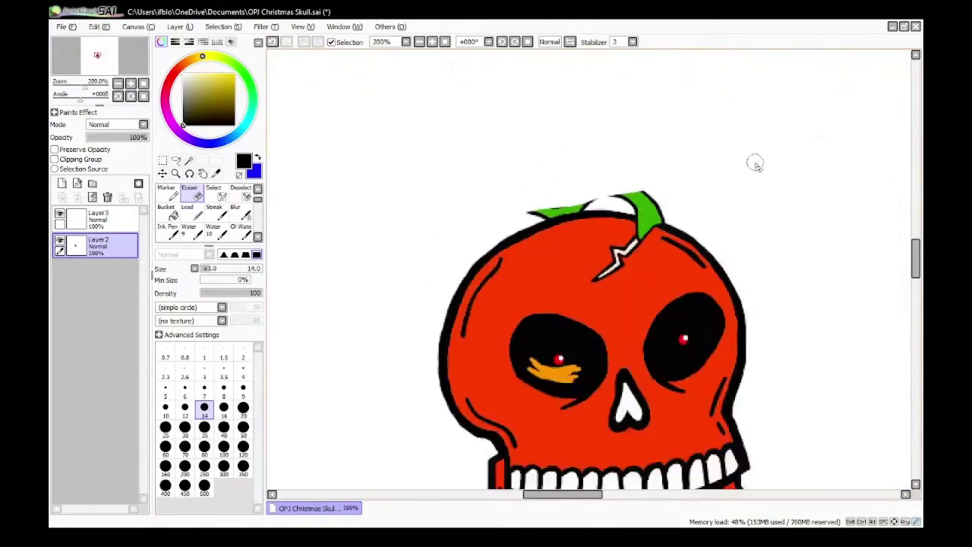
# Step: Erase the leftover green vine pieces along the outer top edge of the skull's outline
pyautogui.scroll(2, 755, 164)
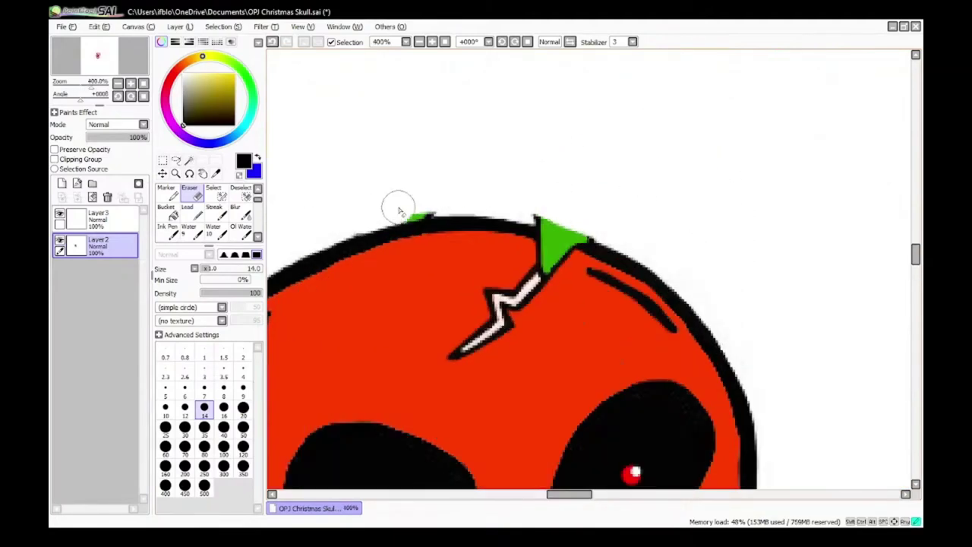
pyautogui.scroll(-2, 507, 203)
pyautogui.scroll(3, 554, 210)
pyautogui.moveTo(399, 209)
pyautogui.mouseDown()
pyautogui.moveTo(457, 182)
pyautogui.moveTo(598, 232)
pyautogui.mouseUp()
pyautogui.scroll(-4, 598, 231)
pyautogui.scroll(2, 607, 303)
pyautogui.scroll(1, 478, 171)
pyautogui.moveTo(437, 192)
pyautogui.mouseDown()
pyautogui.moveTo(477, 177)
pyautogui.moveTo(525, 122)
pyautogui.mouseUp()
pyautogui.scroll(-3, 512, 126)
pyautogui.scroll(3, 434, 309)
pyautogui.scroll(-2, 428, 312)
pyautogui.scroll(1, 470, 243)
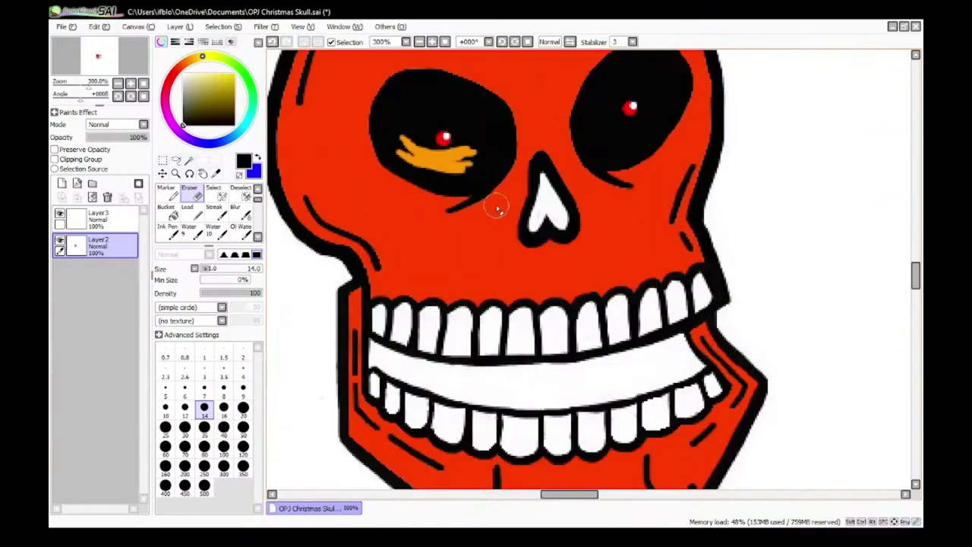
# Step: Erase the old forehead crack and part of the red fill around it down to between the eyes
pyautogui.scroll(-3, 465, 241)
pyautogui.scroll(2, 484, 197)
pyautogui.scroll(3, 478, 119)
pyautogui.moveTo(482, 124)
pyautogui.mouseDown()
pyautogui.moveTo(432, 187)
pyautogui.moveTo(517, 293)
pyautogui.mouseUp()
pyautogui.scroll(-4, 511, 278)
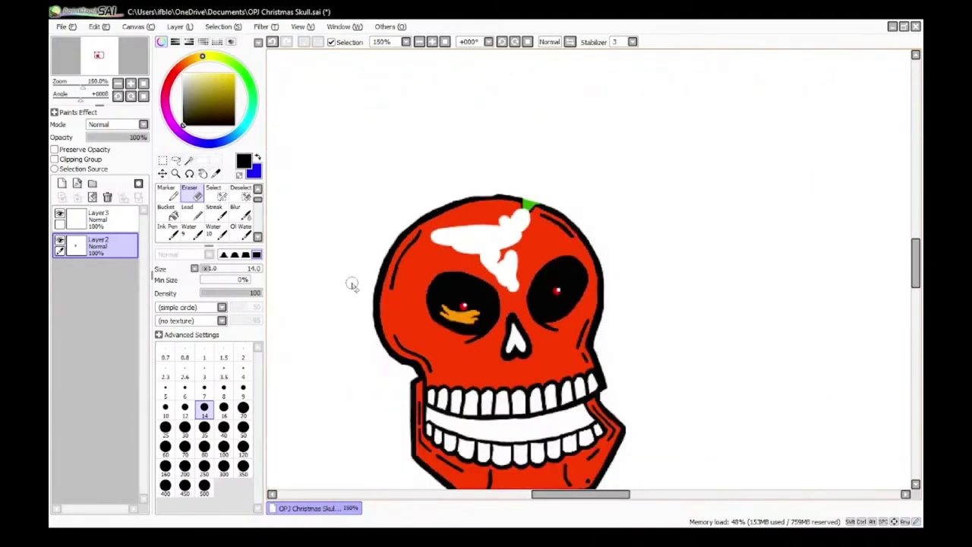
# Step: Erase more of the red fill across the forehead and around the eye with the orange mark, down to the cheek
pyautogui.scroll(3, 352, 284)
pyautogui.moveTo(410, 266)
pyautogui.mouseDown()
pyautogui.moveTo(461, 157)
pyautogui.moveTo(536, 147)
pyautogui.moveTo(499, 204)
pyautogui.moveTo(691, 269)
pyautogui.mouseUp()
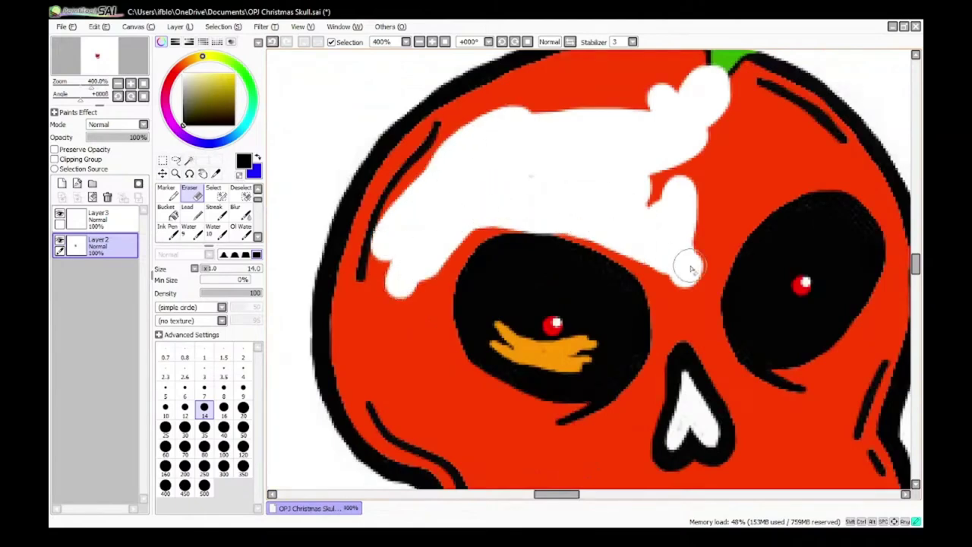
pyautogui.scroll(-1, 691, 270)
pyautogui.moveTo(554, 338)
pyautogui.mouseDown()
pyautogui.moveTo(638, 266)
pyautogui.moveTo(542, 315)
pyautogui.moveTo(459, 140)
pyautogui.moveTo(481, 195)
pyautogui.moveTo(491, 158)
pyautogui.mouseUp()
pyautogui.scroll(3, 491, 159)
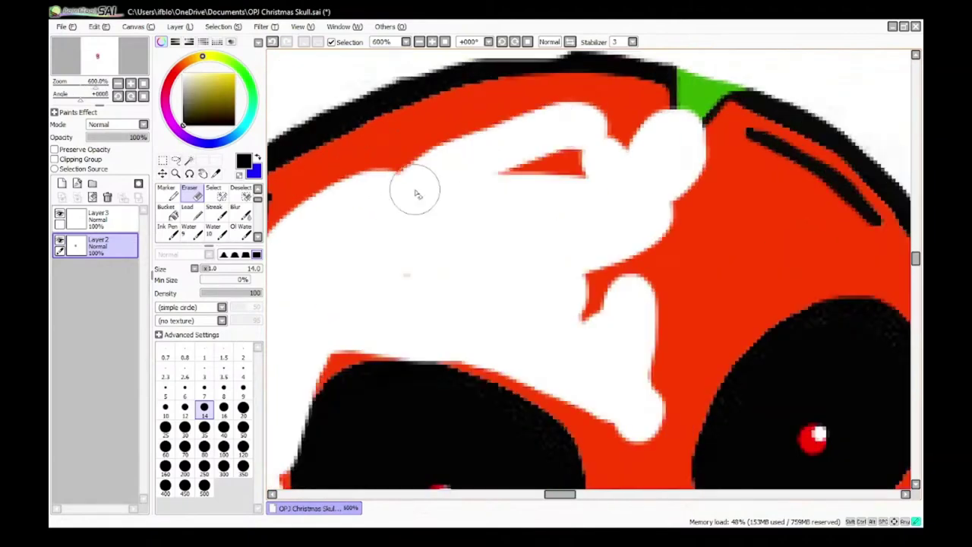
pyautogui.moveTo(415, 193); pyautogui.dragTo(630, 276)
pyautogui.scroll(-2, 633, 256)
pyautogui.scroll(1, 506, 364)
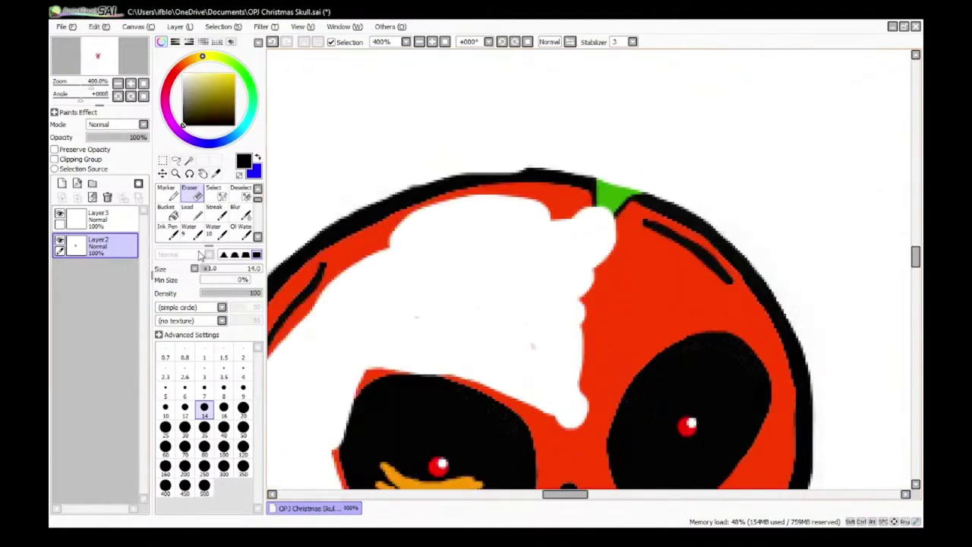
# Step: Draw a black zigzag crack outline from the top of the skull into the forehead with the Ink Pen at size 6
pyautogui.click(168, 230)
pyautogui.click(185, 433)
pyautogui.scroll(2, 601, 212)
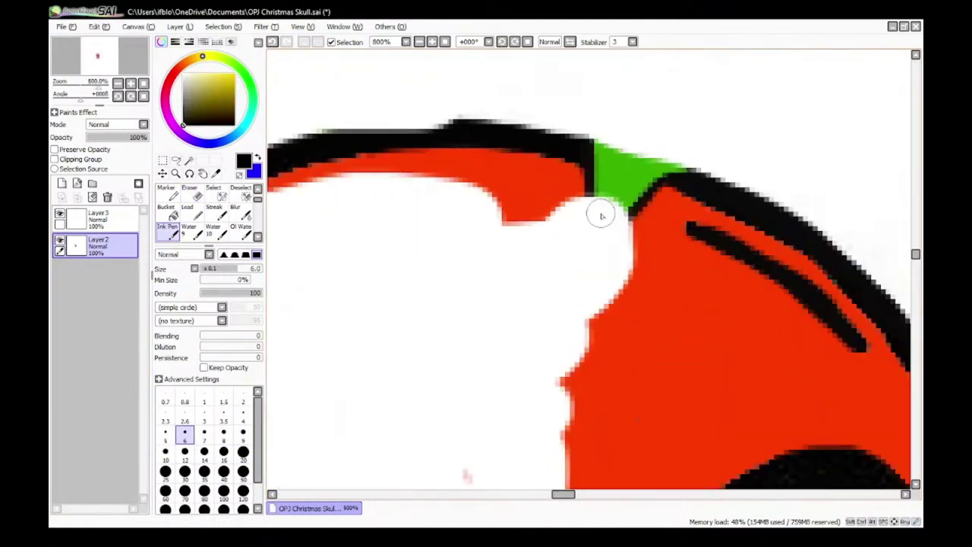
pyautogui.moveTo(588, 106)
pyautogui.mouseDown()
pyautogui.moveTo(585, 130)
pyautogui.moveTo(510, 220)
pyautogui.moveTo(536, 249)
pyautogui.mouseUp()
pyautogui.scroll(-1, 536, 250)
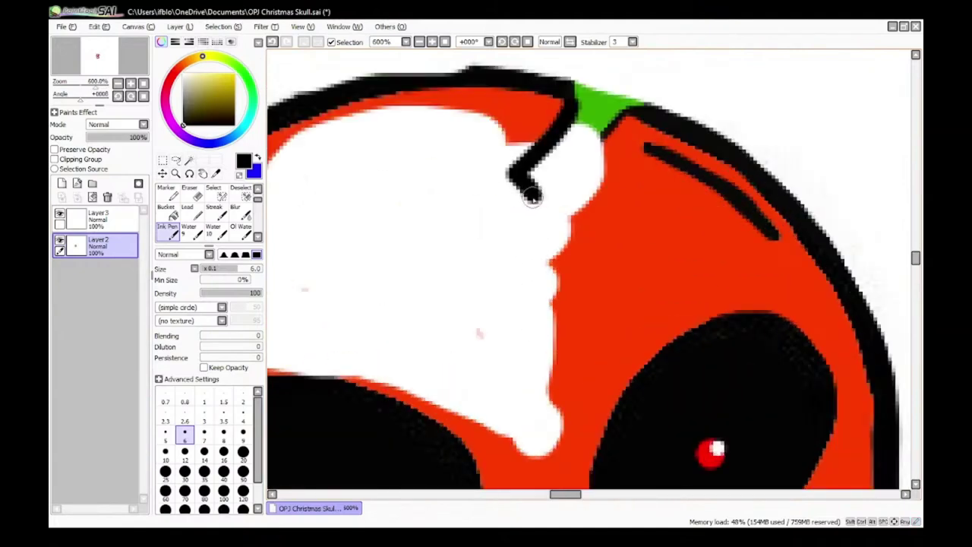
pyautogui.moveTo(533, 199)
pyautogui.mouseDown()
pyautogui.moveTo(466, 323)
pyautogui.moveTo(548, 279)
pyautogui.moveTo(531, 242)
pyautogui.moveTo(575, 202)
pyautogui.moveTo(567, 159)
pyautogui.moveTo(634, 108)
pyautogui.mouseUp()
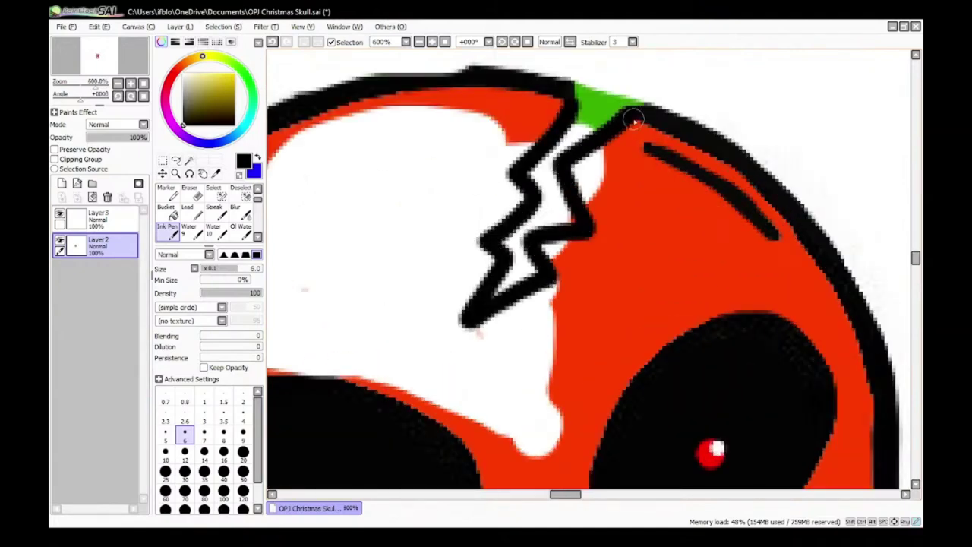
# Step: Erase the green stem remnant inside the crack's opening with the Eraser at size 6
pyautogui.scroll(-1, 601, 243)
pyautogui.click(193, 194)
pyautogui.click(185, 388)
pyautogui.scroll(2, 544, 156)
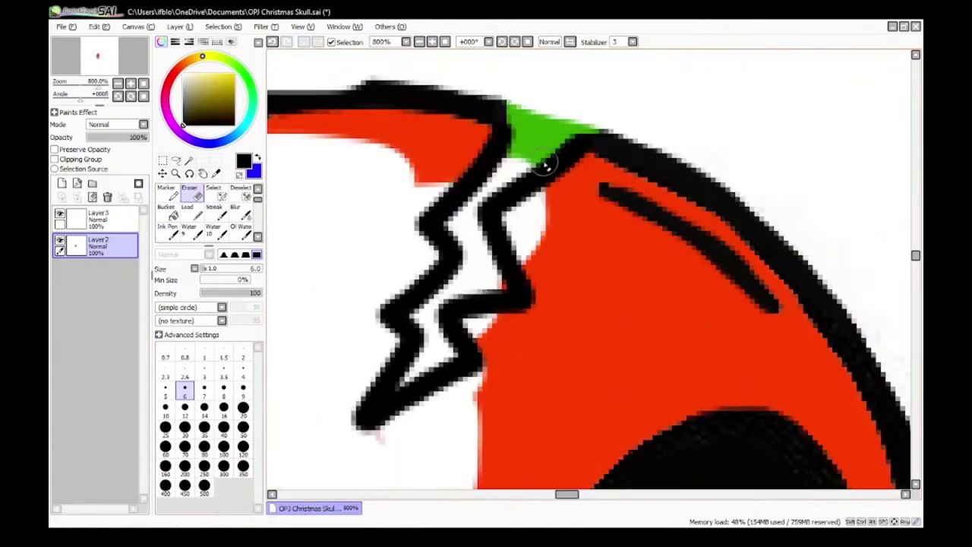
pyautogui.moveTo(544, 156)
pyautogui.mouseDown()
pyautogui.moveTo(553, 111)
pyautogui.moveTo(609, 119)
pyautogui.moveTo(528, 146)
pyautogui.moveTo(519, 137)
pyautogui.moveTo(542, 143)
pyautogui.moveTo(592, 121)
pyautogui.mouseUp()
pyautogui.scroll(-3, 524, 122)
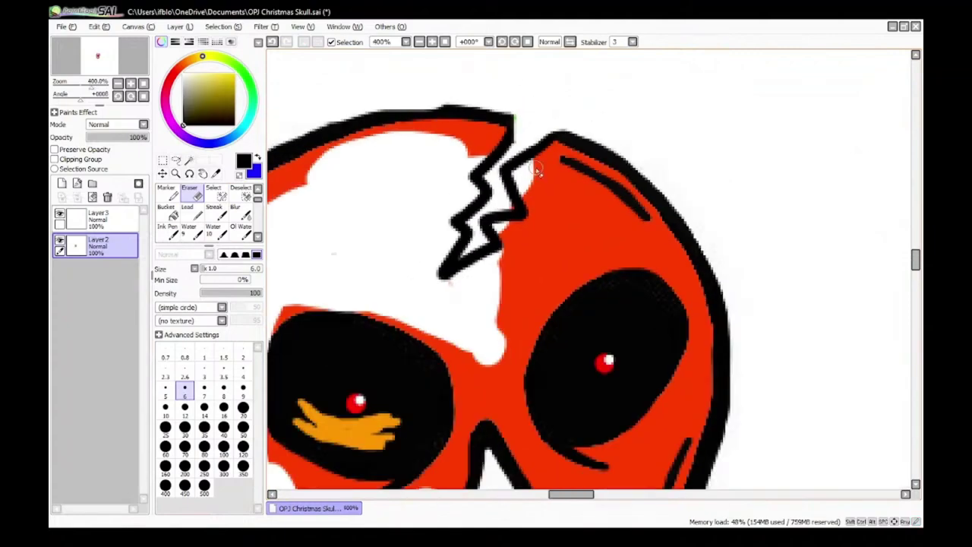
# Step: Erase the lower right edge of the crack, the nearby red fill and the middle of the crack's left edge
pyautogui.moveTo(538, 169); pyautogui.dragTo(543, 116)
pyautogui.scroll(3, 502, 140)
pyautogui.moveTo(484, 182)
pyautogui.mouseDown()
pyautogui.moveTo(527, 193)
pyautogui.moveTo(457, 182)
pyautogui.moveTo(547, 120)
pyautogui.moveTo(473, 263)
pyautogui.moveTo(491, 185)
pyautogui.moveTo(424, 297)
pyautogui.moveTo(461, 276)
pyautogui.mouseUp()
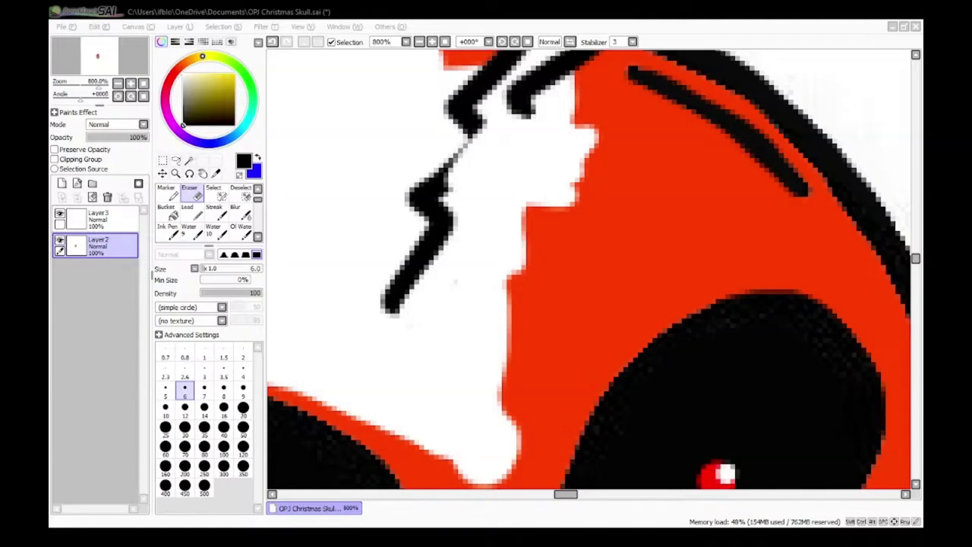
pyautogui.click(463, 133)
pyautogui.scroll(2, 463, 133)
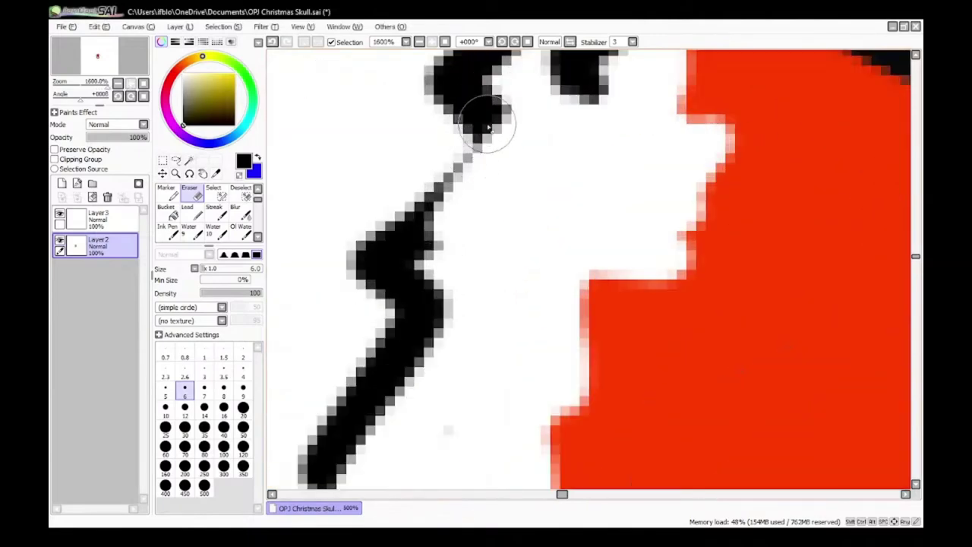
pyautogui.moveTo(486, 129); pyautogui.dragTo(456, 191)
# Step: Redraw both black edges of the crack with the size 6 Ink Pen as a narrower zigzag meeting in a point
pyautogui.click(168, 232)
pyautogui.moveTo(480, 106); pyautogui.dragTo(389, 249)
pyautogui.scroll(-2, 391, 249)
pyautogui.scroll(1, 390, 239)
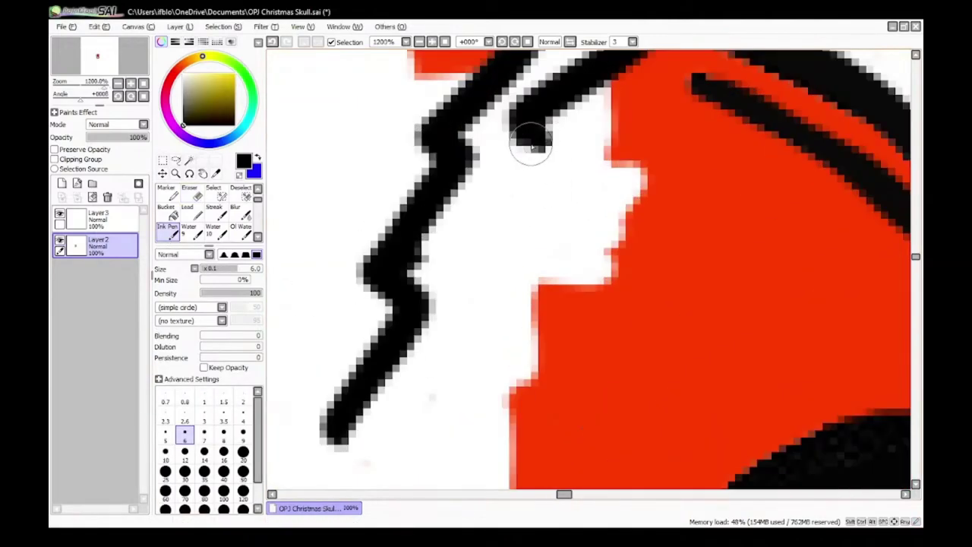
pyautogui.moveTo(532, 144)
pyautogui.mouseDown()
pyautogui.moveTo(491, 209)
pyautogui.moveTo(509, 300)
pyautogui.mouseUp()
pyautogui.scroll(-3, 508, 300)
pyautogui.scroll(3, 502, 326)
pyautogui.moveTo(515, 211)
pyautogui.mouseDown()
pyautogui.moveTo(492, 257)
pyautogui.moveTo(358, 347)
pyautogui.mouseUp()
# Step: Examine the redrawn crack and the erased parts of the face up close and across the whole skull
pyautogui.scroll(-8, 358, 348)
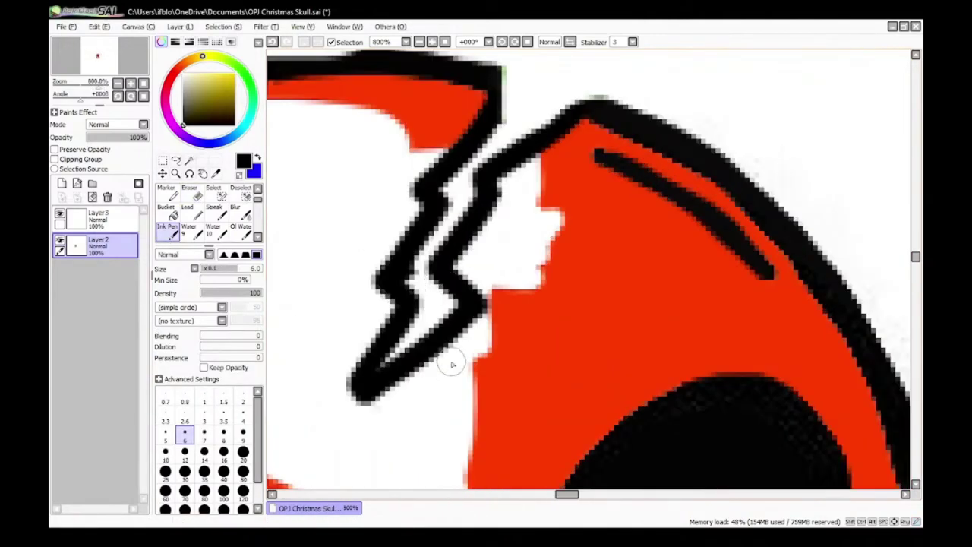
pyautogui.scroll(4, 474, 398)
pyautogui.scroll(-3, 467, 234)
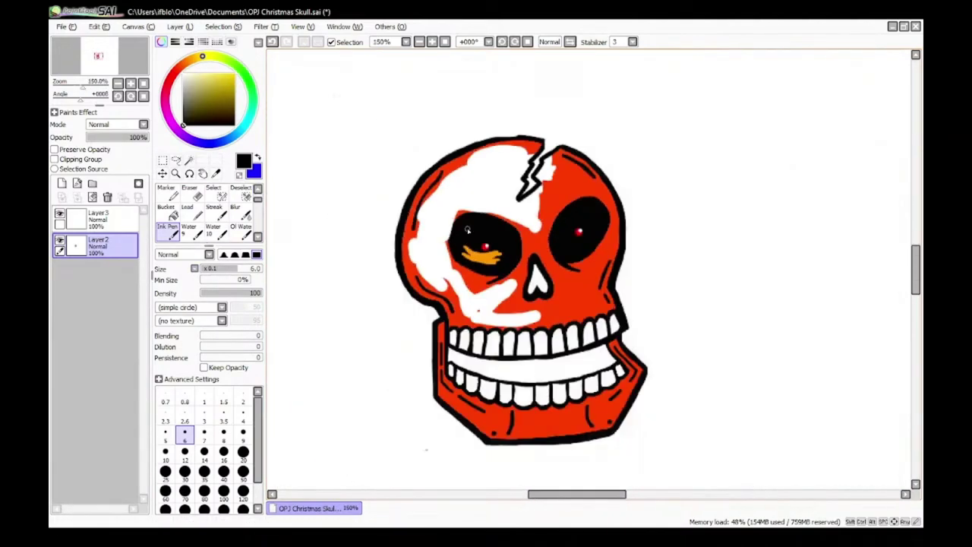
pyautogui.scroll(2, 474, 183)
pyautogui.scroll(-2, 429, 111)
pyautogui.scroll(2, 571, 344)
pyautogui.scroll(-3, 571, 344)
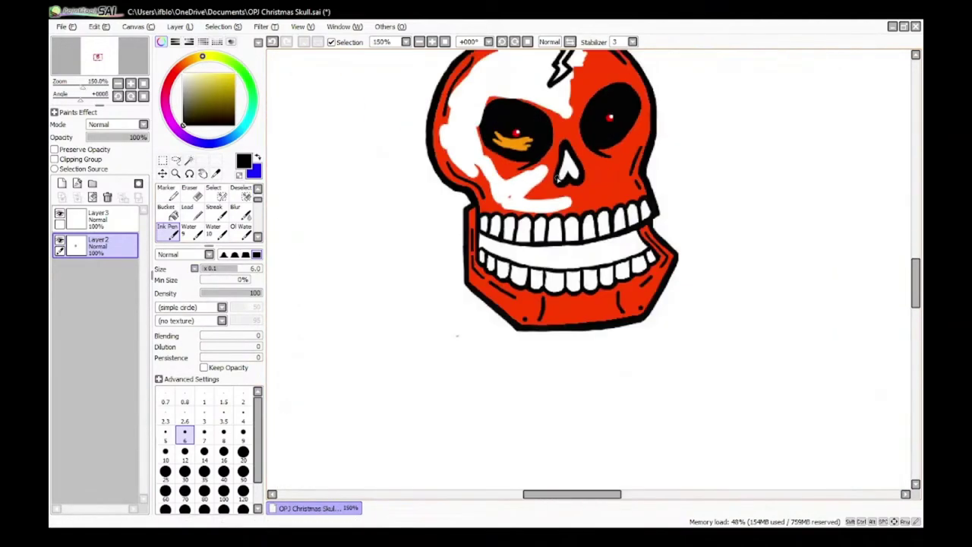
pyautogui.scroll(1, 531, 228)
pyautogui.scroll(-1, 528, 72)
pyautogui.scroll(2, 528, 72)
pyautogui.scroll(-1, 528, 72)
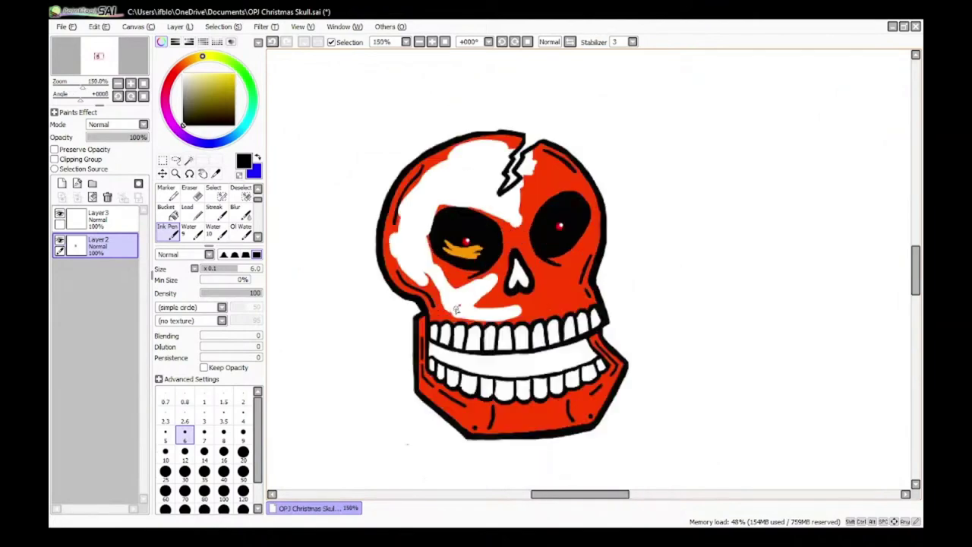
# Step: Fill most of the erased forehead and temple around the left eye in bright red with the Ink Pen at size 20
pyautogui.scroll(2, 528, 72)
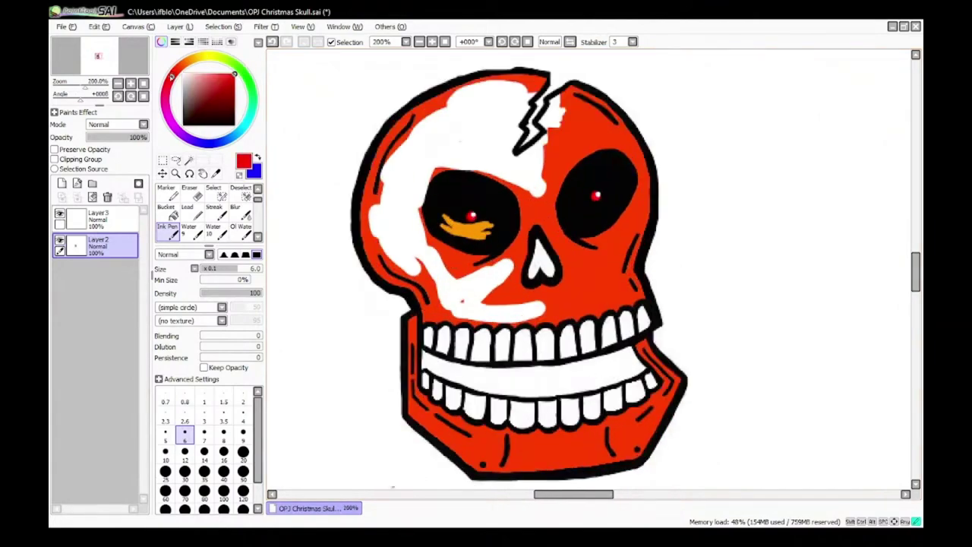
pyautogui.scroll(3, 448, 144)
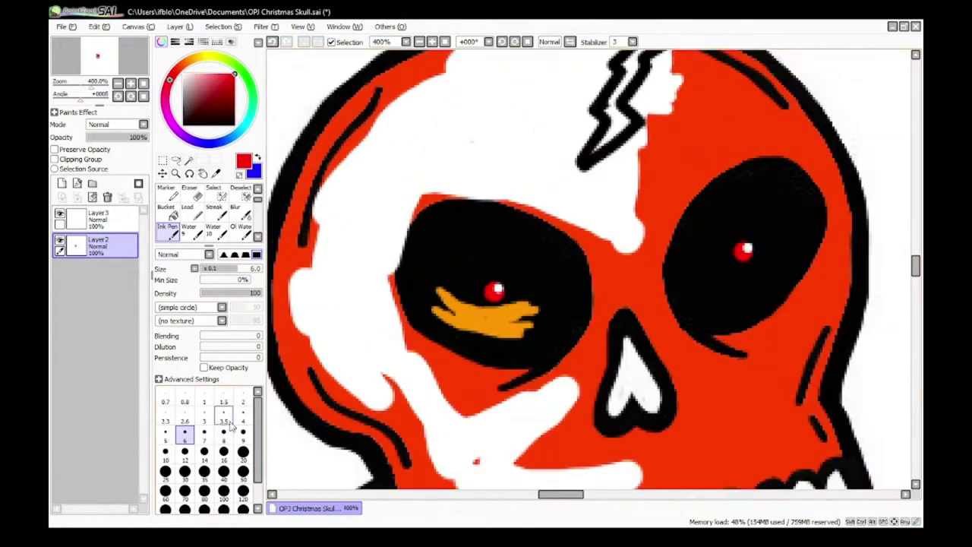
pyautogui.click(243, 451)
pyautogui.moveTo(326, 247)
pyautogui.mouseDown()
pyautogui.moveTo(380, 156)
pyautogui.moveTo(408, 173)
pyautogui.moveTo(445, 126)
pyautogui.moveTo(386, 135)
pyautogui.moveTo(408, 265)
pyautogui.moveTo(525, 321)
pyautogui.moveTo(470, 214)
pyautogui.mouseUp()
pyautogui.scroll(-3, 386, 134)
pyautogui.scroll(4, 385, 160)
pyautogui.scroll(-4, 470, 213)
pyautogui.scroll(4, 486, 247)
pyautogui.moveTo(490, 244); pyautogui.dragTo(520, 246)
# Step: Paint the erased left cheek below the left eye in bright red with the Ink Pen at size 9
pyautogui.click(243, 431)
pyautogui.scroll(-5, 451, 278)
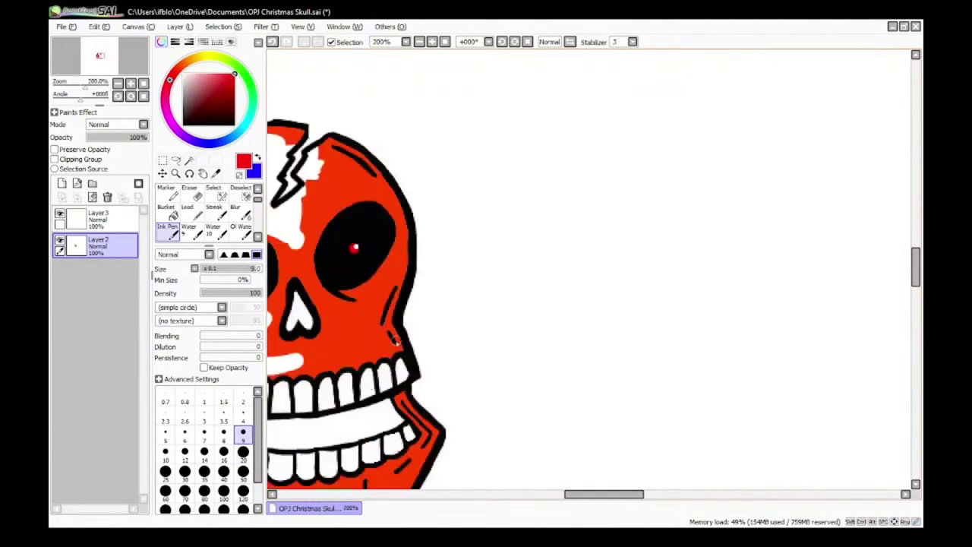
pyautogui.scroll(5, 424, 327)
pyautogui.moveTo(424, 326)
pyautogui.mouseDown()
pyautogui.moveTo(478, 357)
pyautogui.moveTo(566, 348)
pyautogui.mouseUp()
pyautogui.scroll(2, 467, 449)
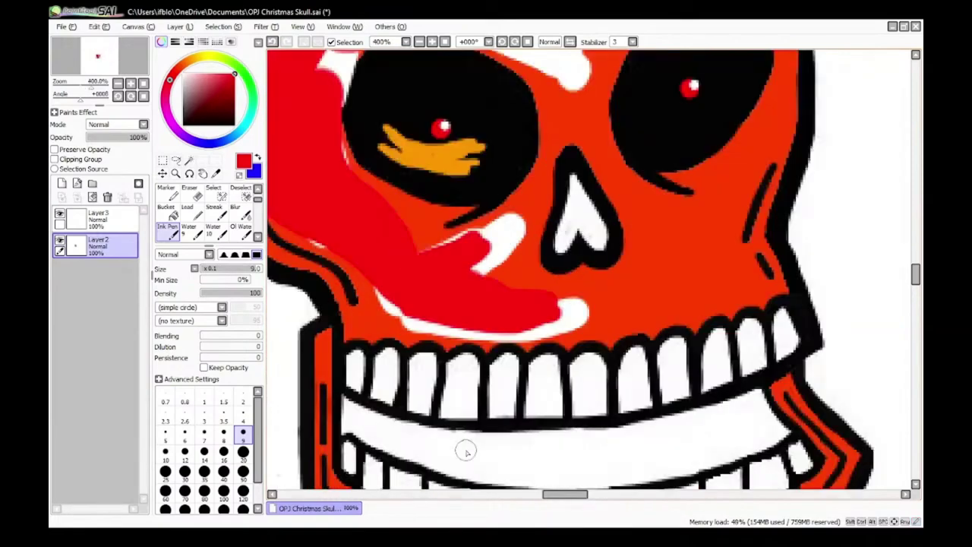
pyautogui.moveTo(455, 232); pyautogui.dragTo(490, 201)
pyautogui.moveTo(323, 95)
pyautogui.mouseDown()
pyautogui.moveTo(373, 254)
pyautogui.moveTo(493, 303)
pyautogui.moveTo(465, 304)
pyautogui.moveTo(486, 277)
pyautogui.moveTo(554, 259)
pyautogui.moveTo(486, 251)
pyautogui.moveTo(485, 207)
pyautogui.mouseUp()
pyautogui.scroll(-4, 484, 207)
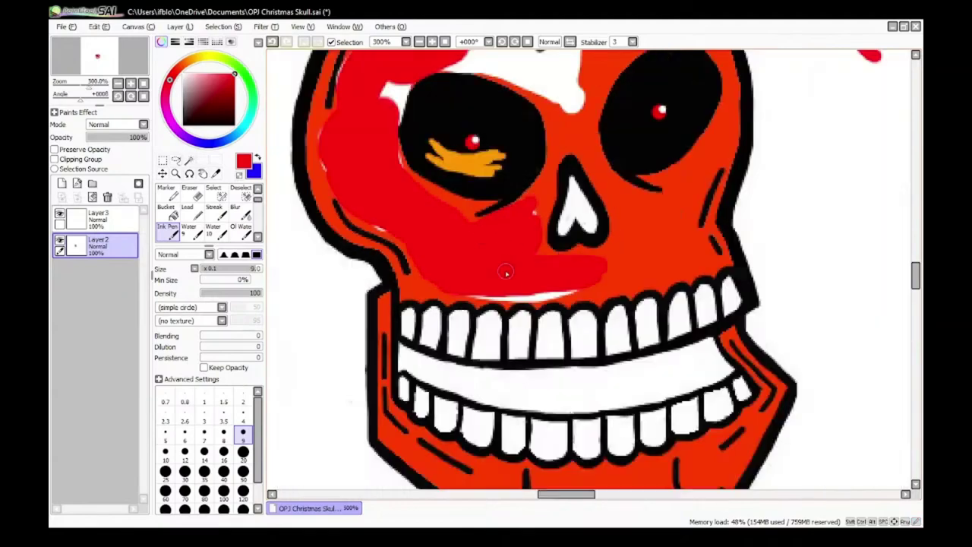
# Step: Extend the bright red beneath the nose and across the right cheek above the upper teeth
pyautogui.scroll(5, 544, 237)
pyautogui.moveTo(613, 263)
pyautogui.mouseDown()
pyautogui.moveTo(747, 227)
pyautogui.moveTo(699, 293)
pyautogui.moveTo(723, 298)
pyautogui.mouseUp()
pyautogui.scroll(-5, 544, 326)
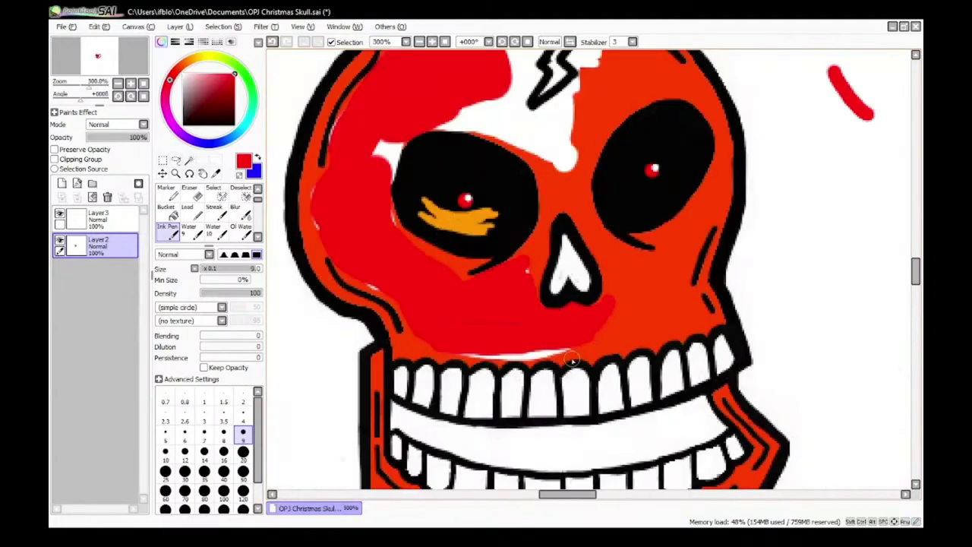
pyautogui.scroll(5, 650, 325)
pyautogui.moveTo(403, 333)
pyautogui.mouseDown()
pyautogui.moveTo(598, 288)
pyautogui.moveTo(478, 244)
pyautogui.moveTo(441, 246)
pyautogui.moveTo(468, 210)
pyautogui.moveTo(559, 223)
pyautogui.moveTo(468, 195)
pyautogui.mouseUp()
pyautogui.scroll(3, 583, 287)
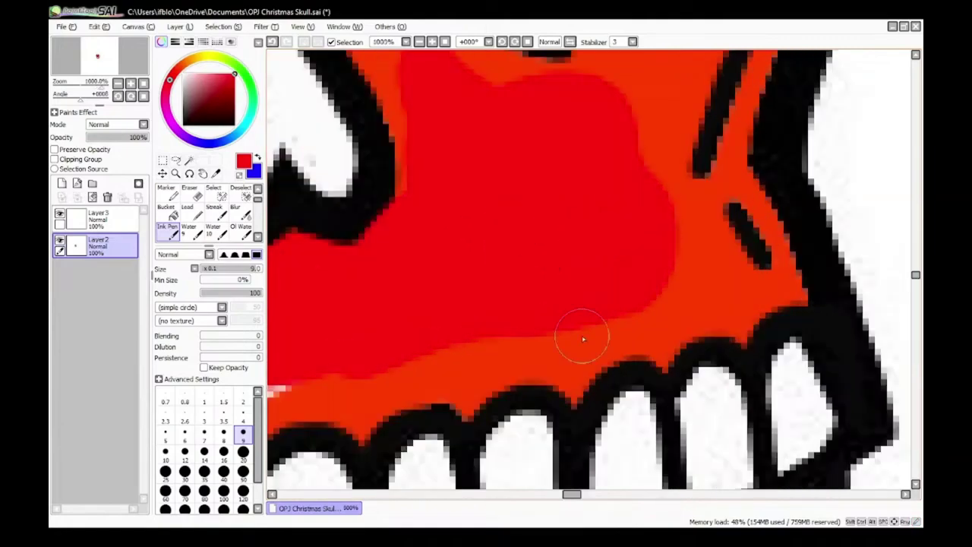
pyautogui.moveTo(417, 344); pyautogui.dragTo(655, 293)
pyautogui.scroll(-5, 645, 298)
pyautogui.scroll(5, 454, 345)
pyautogui.moveTo(438, 290)
pyautogui.mouseDown()
pyautogui.moveTo(545, 304)
pyautogui.moveTo(650, 260)
pyautogui.mouseUp()
pyautogui.scroll(-4, 607, 266)
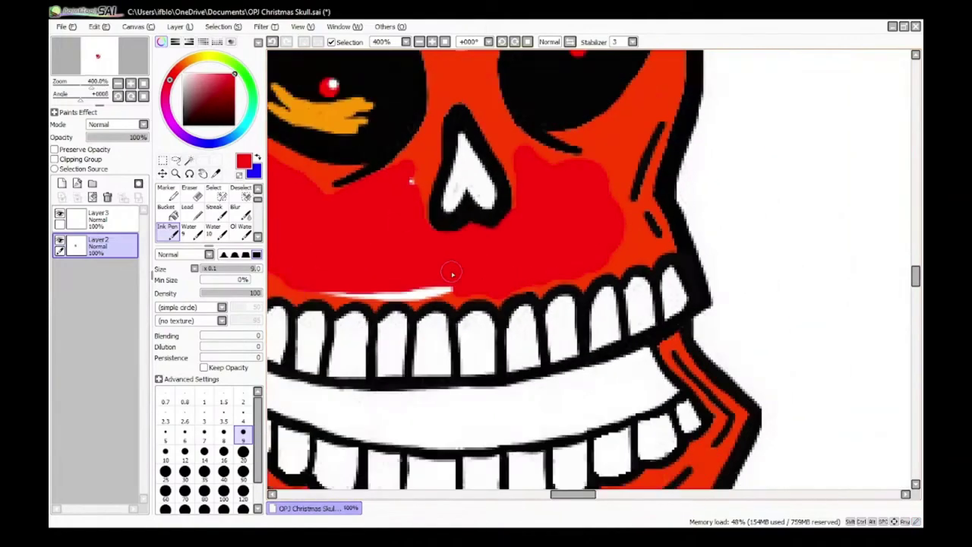
# Step: Cover the remaining white strip above the middle upper teeth in bright red
pyautogui.scroll(4, 454, 271)
pyautogui.moveTo(389, 307)
pyautogui.mouseDown()
pyautogui.moveTo(456, 254)
pyautogui.moveTo(529, 267)
pyautogui.moveTo(608, 263)
pyautogui.mouseUp()
pyautogui.scroll(-4, 596, 239)
pyautogui.scroll(3, 473, 213)
pyautogui.moveTo(474, 214)
pyautogui.mouseDown()
pyautogui.moveTo(587, 223)
pyautogui.moveTo(624, 240)
pyautogui.moveTo(686, 243)
pyautogui.mouseUp()
pyautogui.scroll(-3, 686, 243)
# Step: Paint the white speck and the orange areas around the nose and between the eyes bright red
pyautogui.scroll(4, 556, 247)
pyautogui.moveTo(555, 247); pyautogui.dragTo(574, 364)
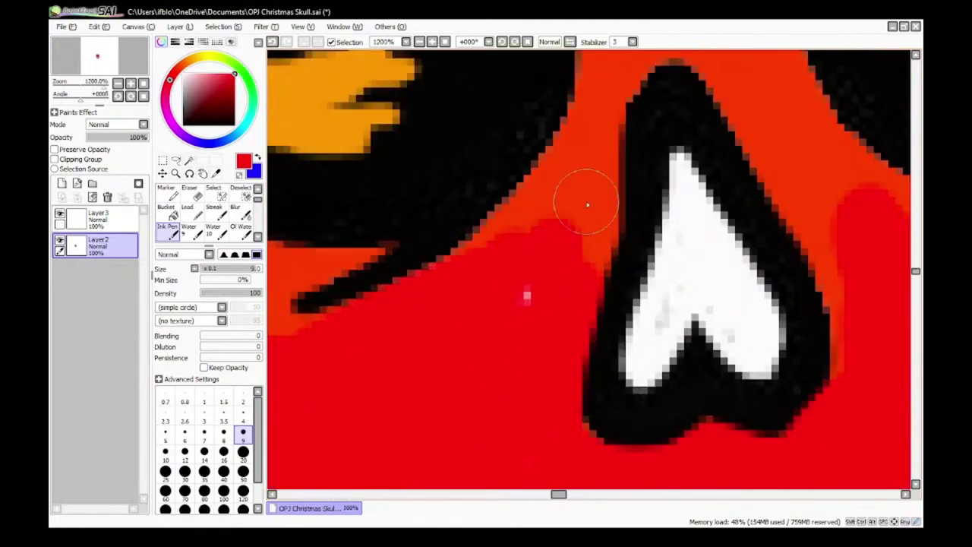
pyautogui.moveTo(568, 216)
pyautogui.mouseDown()
pyautogui.moveTo(582, 165)
pyautogui.moveTo(572, 158)
pyautogui.moveTo(467, 233)
pyautogui.mouseUp()
pyautogui.moveTo(600, 177); pyautogui.dragTo(581, 243)
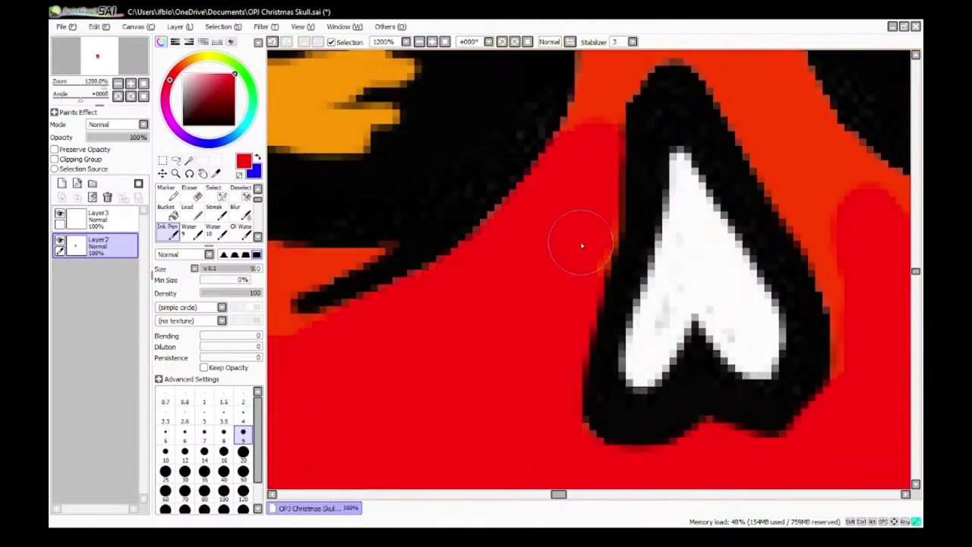
pyautogui.scroll(-1, 615, 284)
pyautogui.moveTo(614, 284)
pyautogui.mouseDown()
pyautogui.moveTo(585, 225)
pyautogui.moveTo(651, 341)
pyautogui.moveTo(677, 442)
pyautogui.mouseUp()
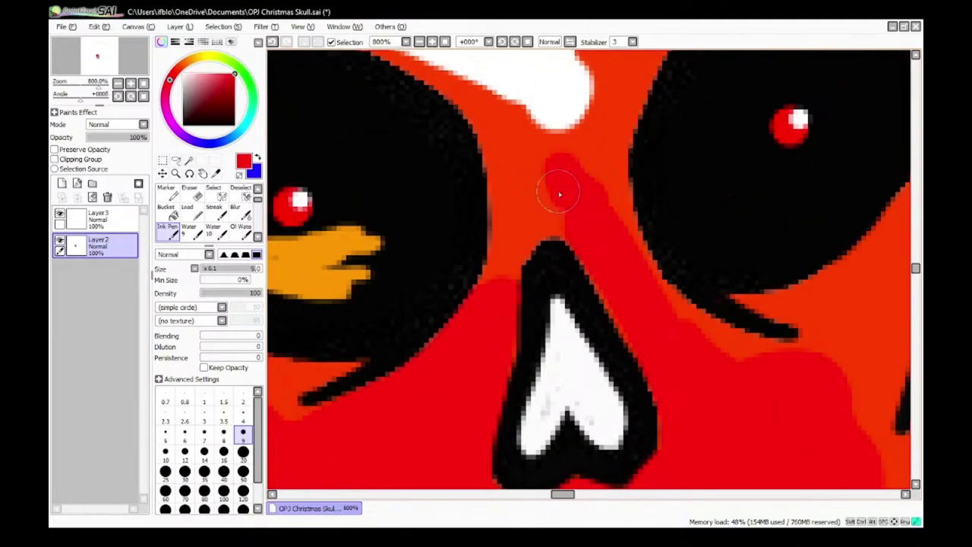
pyautogui.moveTo(559, 194)
pyautogui.mouseDown()
pyautogui.moveTo(518, 189)
pyautogui.moveTo(504, 120)
pyautogui.moveTo(553, 203)
pyautogui.moveTo(502, 282)
pyautogui.mouseUp()
pyautogui.scroll(-5, 498, 209)
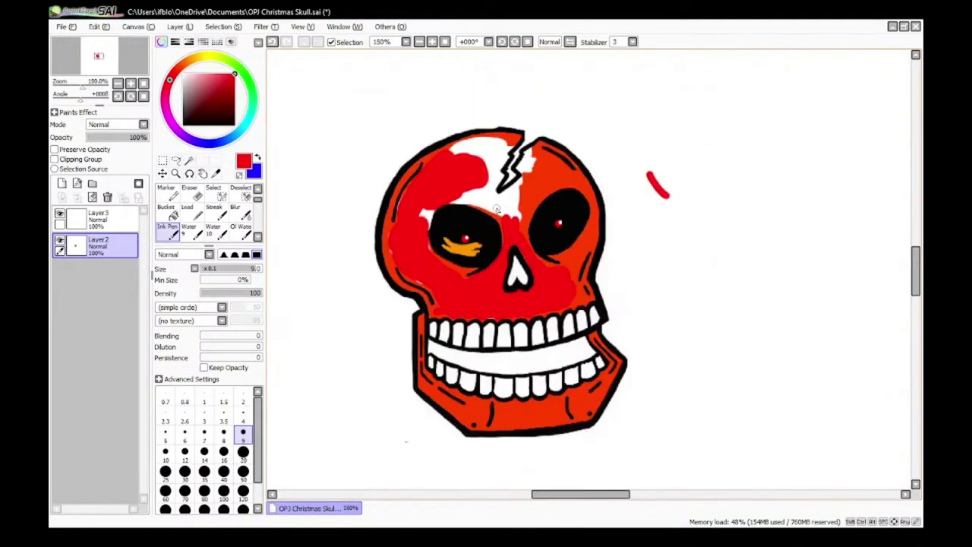
# Step: Fill the forehead between the eyes and around the crack's tip in bright red, continuing above the right eye
pyautogui.scroll(5, 497, 209)
pyautogui.moveTo(354, 98)
pyautogui.mouseDown()
pyautogui.moveTo(349, 121)
pyautogui.moveTo(410, 187)
pyautogui.moveTo(366, 185)
pyautogui.moveTo(511, 253)
pyautogui.moveTo(488, 177)
pyautogui.moveTo(630, 303)
pyautogui.moveTo(545, 246)
pyautogui.moveTo(534, 156)
pyautogui.mouseUp()
pyautogui.scroll(-5, 534, 157)
pyautogui.scroll(5, 561, 142)
pyautogui.moveTo(573, 107)
pyautogui.mouseDown()
pyautogui.moveTo(502, 160)
pyautogui.moveTo(657, 88)
pyautogui.moveTo(616, 187)
pyautogui.moveTo(545, 306)
pyautogui.moveTo(549, 328)
pyautogui.mouseUp()
pyautogui.scroll(-5, 489, 224)
pyautogui.scroll(5, 455, 211)
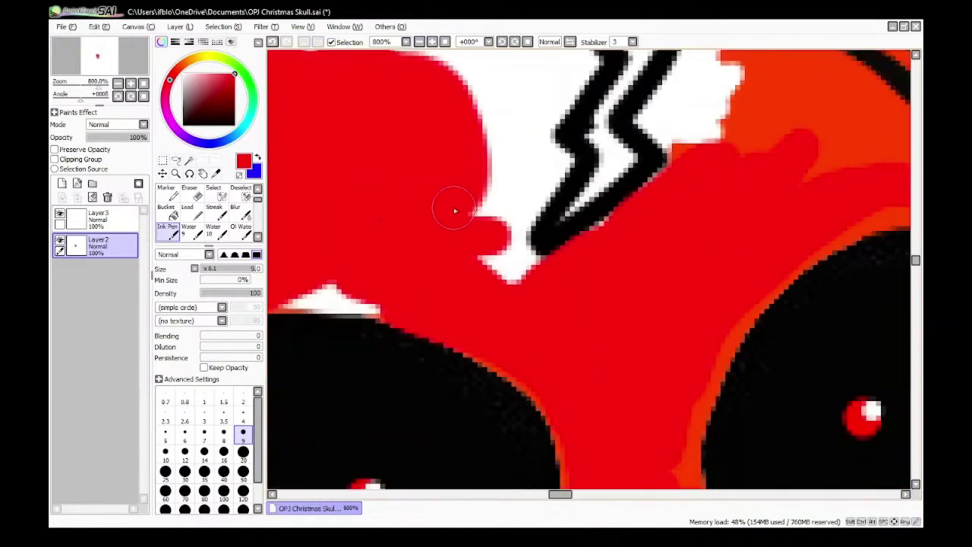
pyautogui.moveTo(455, 210); pyautogui.dragTo(517, 283)
pyautogui.scroll(-5, 381, 277)
pyautogui.scroll(5, 368, 286)
pyautogui.moveTo(348, 218); pyautogui.dragTo(498, 232)
pyautogui.scroll(-5, 559, 252)
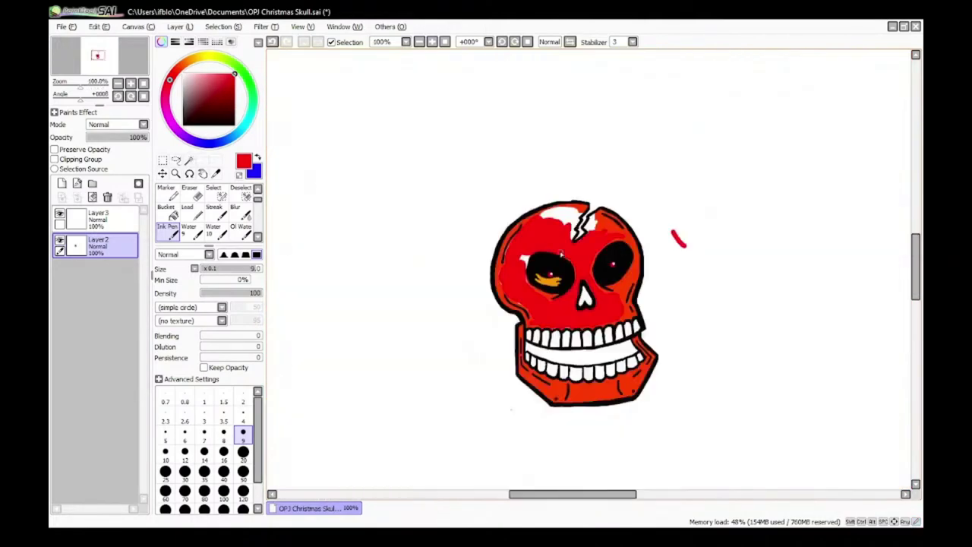
# Step: Cover the white and orange remnants around the left eye and along the left cheek line in bright red
pyautogui.scroll(5, 514, 263)
pyautogui.moveTo(662, 137); pyautogui.dragTo(640, 277)
pyautogui.scroll(-5, 564, 313)
pyautogui.scroll(4, 608, 414)
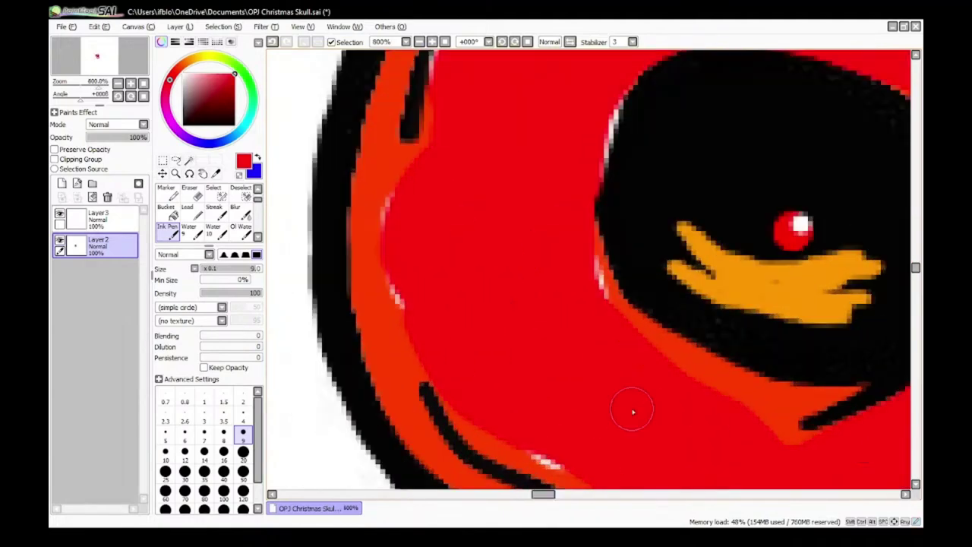
pyautogui.scroll(-4, 631, 412)
pyautogui.scroll(4, 672, 446)
pyautogui.moveTo(447, 165); pyautogui.dragTo(621, 290)
pyautogui.scroll(-4, 621, 290)
pyautogui.scroll(4, 410, 143)
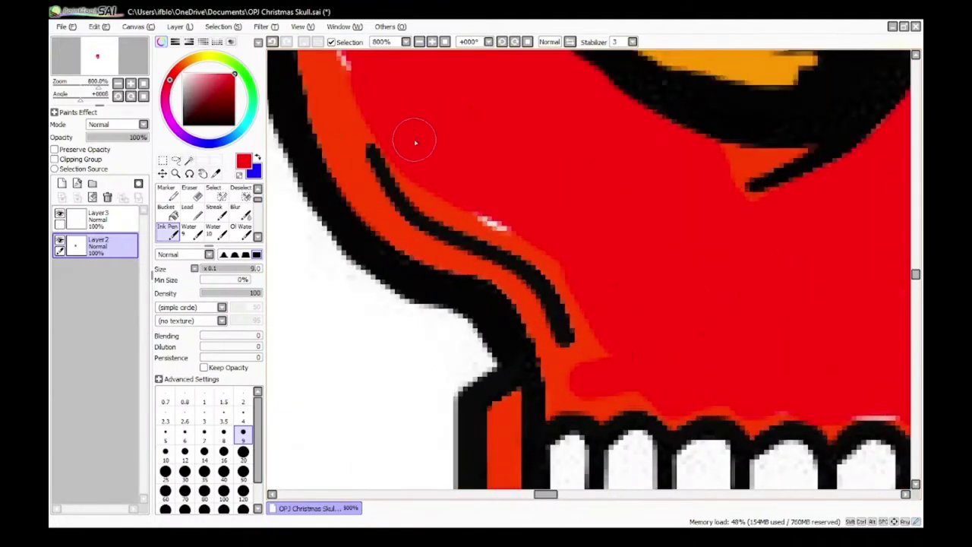
pyautogui.moveTo(410, 143)
pyautogui.mouseDown()
pyautogui.moveTo(410, 177)
pyautogui.moveTo(525, 241)
pyautogui.moveTo(596, 335)
pyautogui.moveTo(576, 370)
pyautogui.mouseUp()
pyautogui.scroll(-4, 577, 370)
# Step: Repaint the forehead between the crack's right edge and the right eye in bright red
pyautogui.scroll(4, 480, 251)
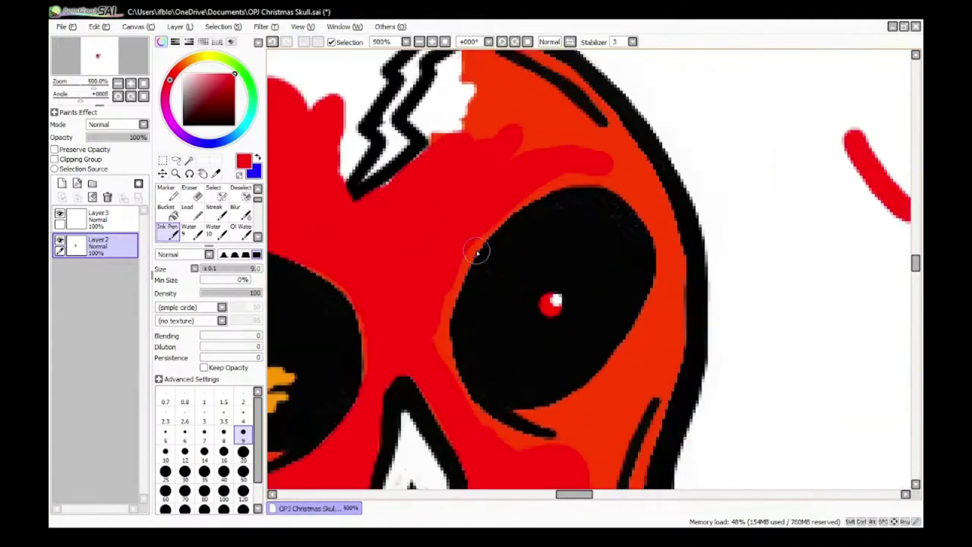
pyautogui.moveTo(445, 145)
pyautogui.mouseDown()
pyautogui.moveTo(426, 172)
pyautogui.moveTo(564, 145)
pyautogui.moveTo(540, 213)
pyautogui.moveTo(691, 206)
pyautogui.moveTo(714, 235)
pyautogui.mouseUp()
pyautogui.scroll(-3, 617, 247)
pyautogui.scroll(2, 617, 247)
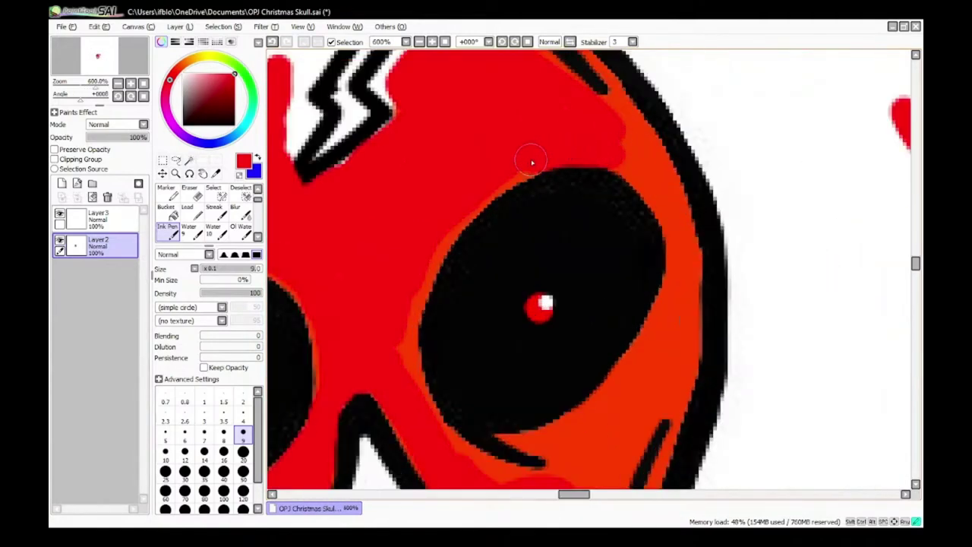
pyautogui.moveTo(404, 321); pyautogui.dragTo(406, 386)
pyautogui.scroll(-4, 433, 377)
# Step: Repaint the orange area below the right eye down to the right cheek line in bright red
pyautogui.scroll(5, 483, 420)
pyautogui.moveTo(419, 339)
pyautogui.mouseDown()
pyautogui.moveTo(471, 278)
pyautogui.moveTo(410, 306)
pyautogui.moveTo(509, 334)
pyautogui.moveTo(590, 248)
pyautogui.moveTo(697, 238)
pyautogui.mouseUp()
pyautogui.scroll(-4, 441, 319)
pyautogui.scroll(5, 415, 324)
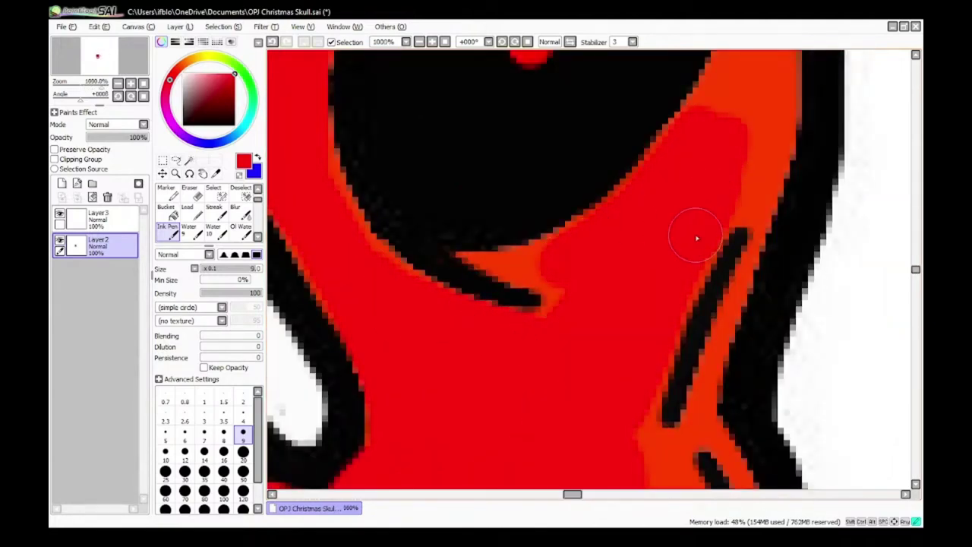
pyautogui.scroll(-5, 578, 289)
# Step: Repaint the right temple and upper right forehead between the right eye and the outline in bright red
pyautogui.scroll(4, 641, 223)
pyautogui.moveTo(562, 253)
pyautogui.mouseDown()
pyautogui.moveTo(540, 339)
pyautogui.moveTo(554, 362)
pyautogui.moveTo(583, 230)
pyautogui.moveTo(578, 189)
pyautogui.mouseUp()
pyautogui.scroll(-5, 561, 268)
pyautogui.scroll(5, 560, 257)
pyautogui.moveTo(487, 226)
pyautogui.mouseDown()
pyautogui.moveTo(562, 390)
pyautogui.moveTo(472, 164)
pyautogui.mouseUp()
pyautogui.scroll(-3, 473, 165)
pyautogui.scroll(4, 448, 183)
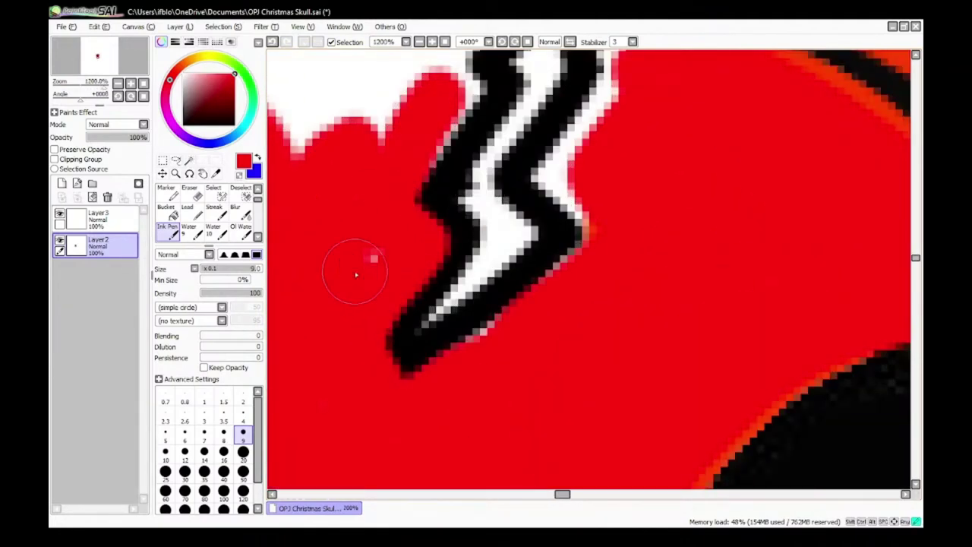
pyautogui.scroll(-3, 505, 349)
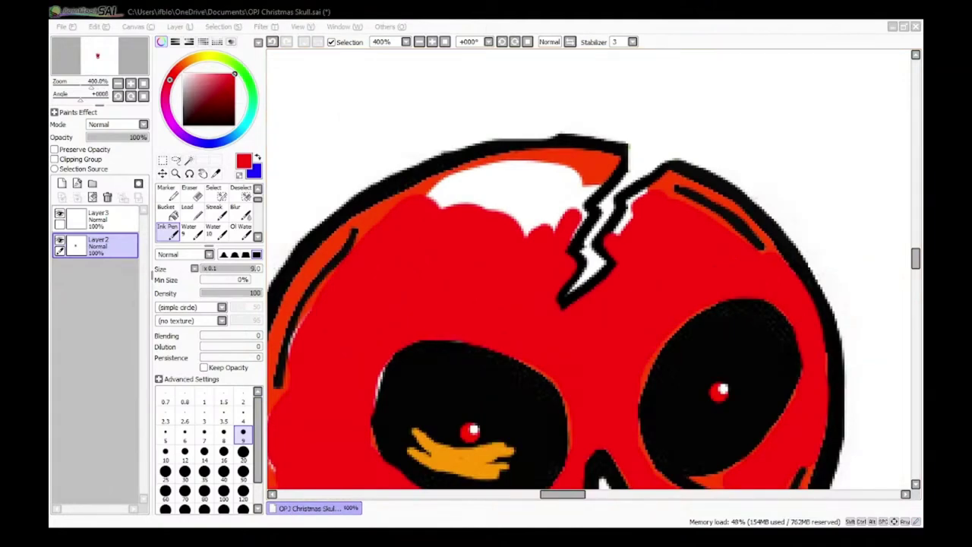
# Step: Fill the white patch at the top of the forehead left of the crack with bright red
pyautogui.click(610, 237)
pyautogui.scroll(3, 509, 183)
pyautogui.moveTo(564, 152)
pyautogui.mouseDown()
pyautogui.moveTo(577, 283)
pyautogui.moveTo(501, 132)
pyautogui.moveTo(347, 206)
pyautogui.moveTo(603, 324)
pyautogui.moveTo(645, 194)
pyautogui.mouseUp()
pyautogui.scroll(-3, 635, 205)
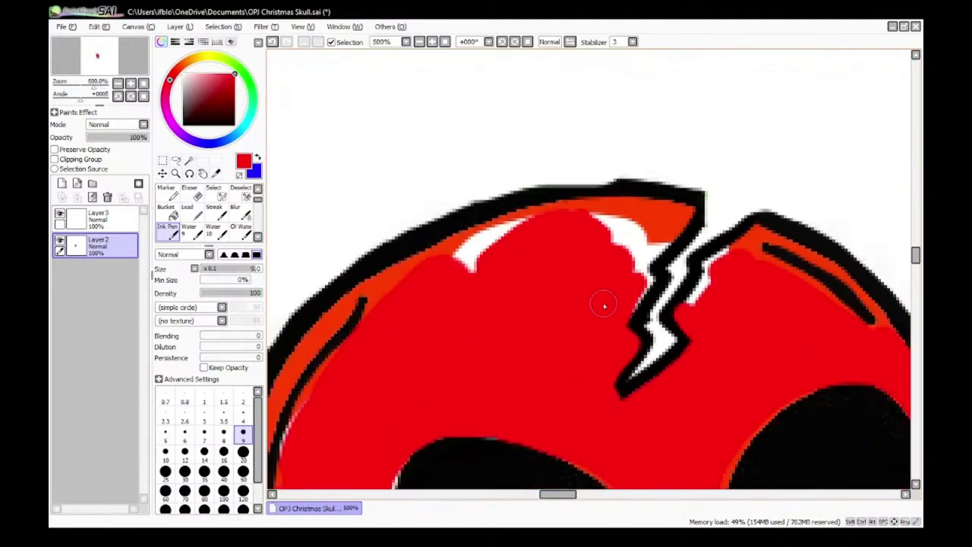
pyautogui.scroll(4, 669, 190)
pyautogui.moveTo(623, 157)
pyautogui.mouseDown()
pyautogui.moveTo(588, 219)
pyautogui.moveTo(563, 334)
pyautogui.mouseUp()
pyautogui.scroll(-3, 554, 134)
pyautogui.scroll(2, 454, 239)
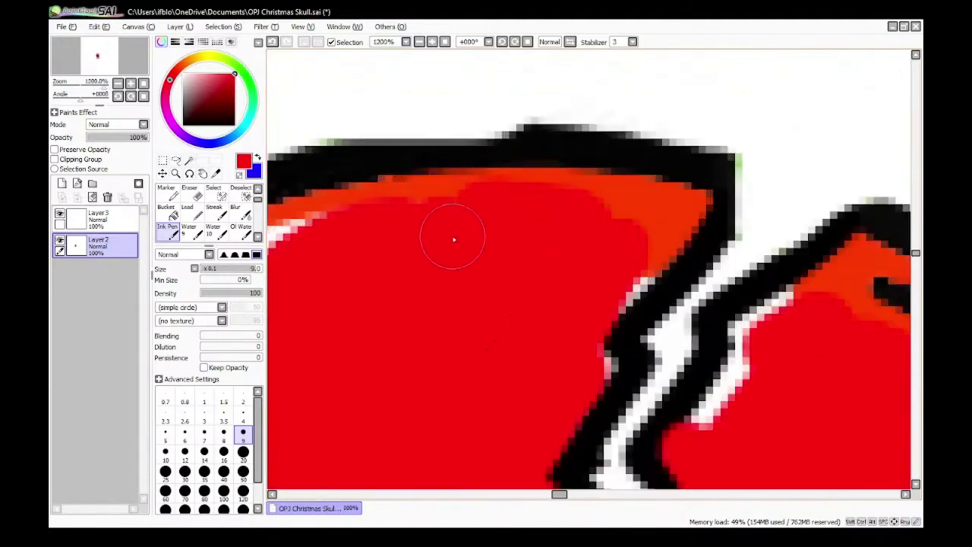
# Step: Cover the orange strip beneath the skull's top outline, from the crack toward the left temple, in bright red
pyautogui.moveTo(476, 191); pyautogui.dragTo(347, 231)
pyautogui.scroll(-2, 347, 337)
pyautogui.scroll(2, 350, 335)
pyautogui.moveTo(593, 143); pyautogui.dragTo(471, 209)
pyautogui.moveTo(658, 82)
pyautogui.mouseDown()
pyautogui.moveTo(497, 156)
pyautogui.moveTo(342, 244)
pyautogui.mouseUp()
pyautogui.scroll(-6, 395, 354)
pyautogui.scroll(5, 328, 406)
pyautogui.moveTo(630, 93); pyautogui.dragTo(559, 160)
pyautogui.scroll(-5, 567, 241)
# Step: Paint over the orange and white remnants along the left edge of the face beside the left eye
pyautogui.scroll(5, 582, 218)
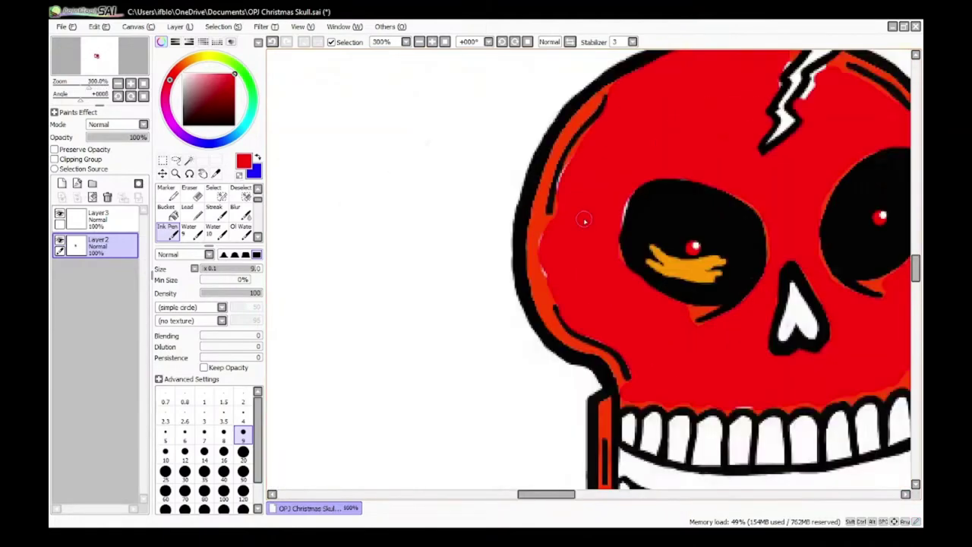
pyautogui.scroll(-3, 477, 392)
pyautogui.scroll(1, 477, 392)
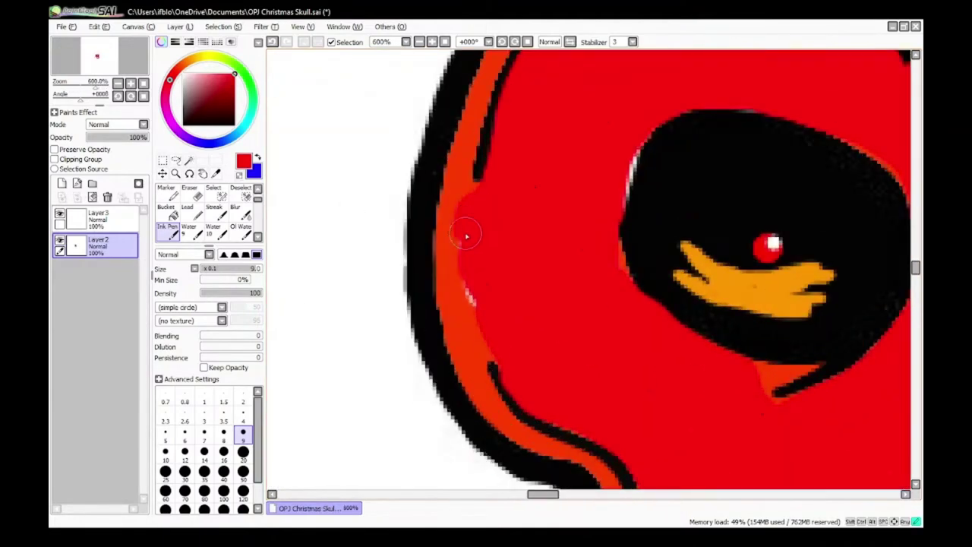
pyautogui.scroll(-4, 451, 312)
pyautogui.scroll(5, 509, 209)
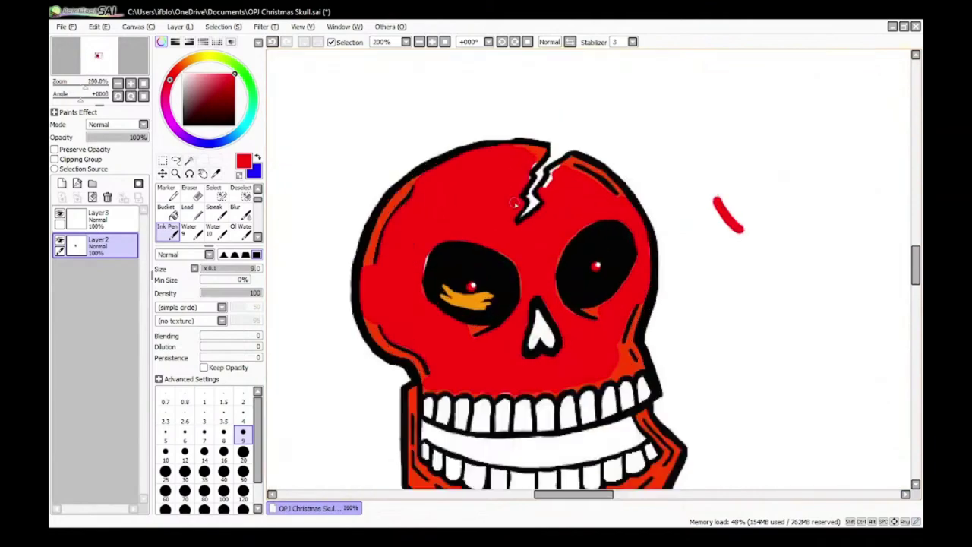
# Step: Cover the orange and white remnants along both outer edges of the crack in red with the size 7 Ink Pen
pyautogui.click(204, 437)
pyautogui.scroll(1, 397, 141)
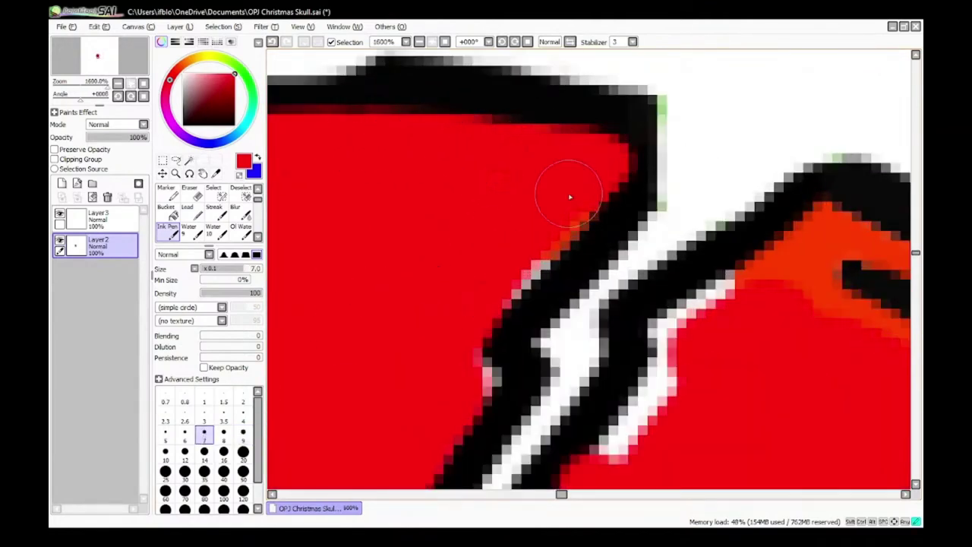
pyautogui.scroll(-3, 477, 380)
pyautogui.scroll(3, 524, 429)
pyautogui.moveTo(514, 384)
pyautogui.mouseDown()
pyautogui.moveTo(588, 310)
pyautogui.moveTo(600, 276)
pyautogui.moveTo(548, 338)
pyautogui.moveTo(593, 248)
pyautogui.mouseUp()
pyautogui.scroll(-4, 788, 274)
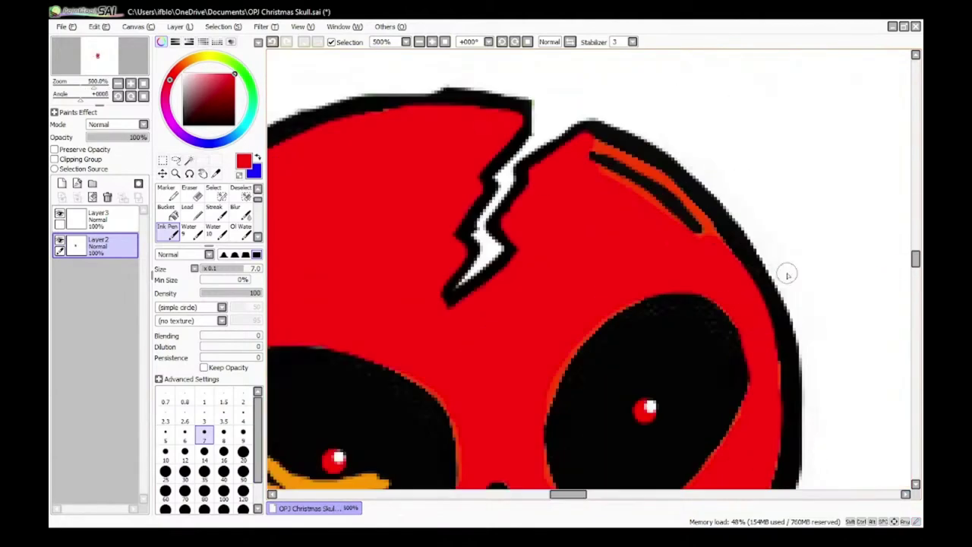
# Step: Repaint the orange around the upper right forehead line in red, using the Ink Pen at size 5 for the narrow strip
pyautogui.scroll(3, 615, 144)
pyautogui.moveTo(577, 210)
pyautogui.mouseDown()
pyautogui.moveTo(676, 294)
pyautogui.moveTo(726, 301)
pyautogui.mouseUp()
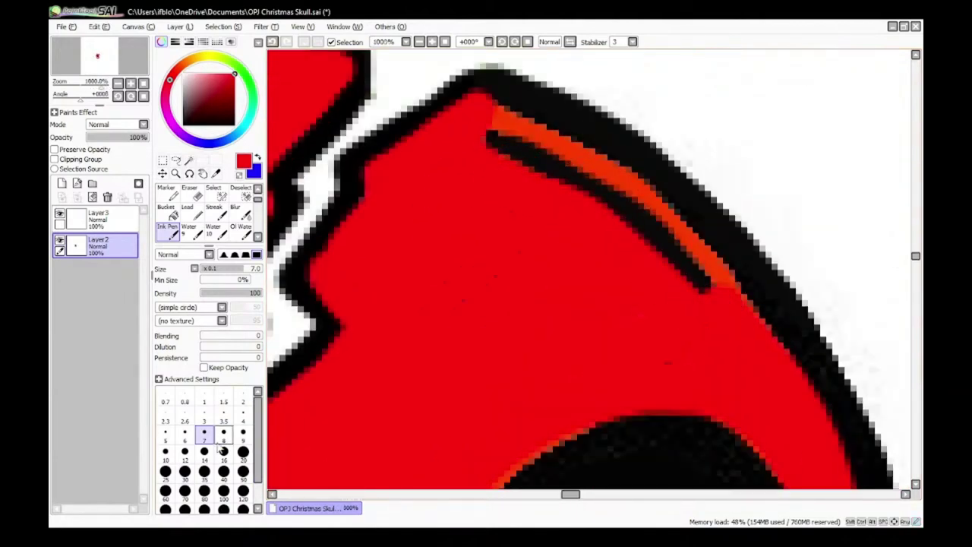
pyautogui.moveTo(502, 109)
pyautogui.mouseDown()
pyautogui.moveTo(627, 187)
pyautogui.moveTo(704, 256)
pyautogui.mouseUp()
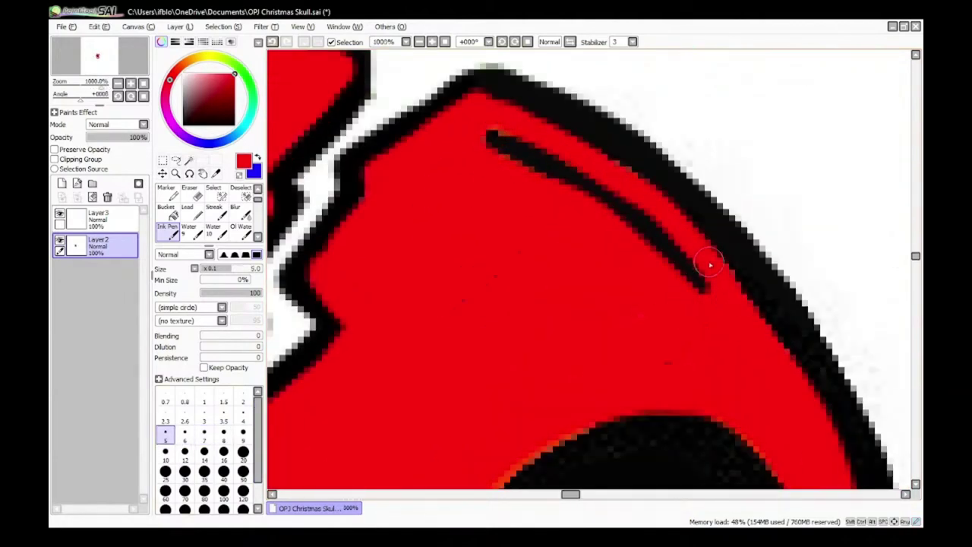
pyautogui.scroll(-5, 698, 262)
pyautogui.scroll(6, 690, 320)
# Step: Repaint the lower right corner of the face and the orange edge above the right upper teeth in red
pyautogui.moveTo(549, 145)
pyautogui.mouseDown()
pyautogui.moveTo(511, 332)
pyautogui.moveTo(606, 272)
pyautogui.moveTo(571, 182)
pyautogui.moveTo(646, 214)
pyautogui.moveTo(635, 277)
pyautogui.mouseUp()
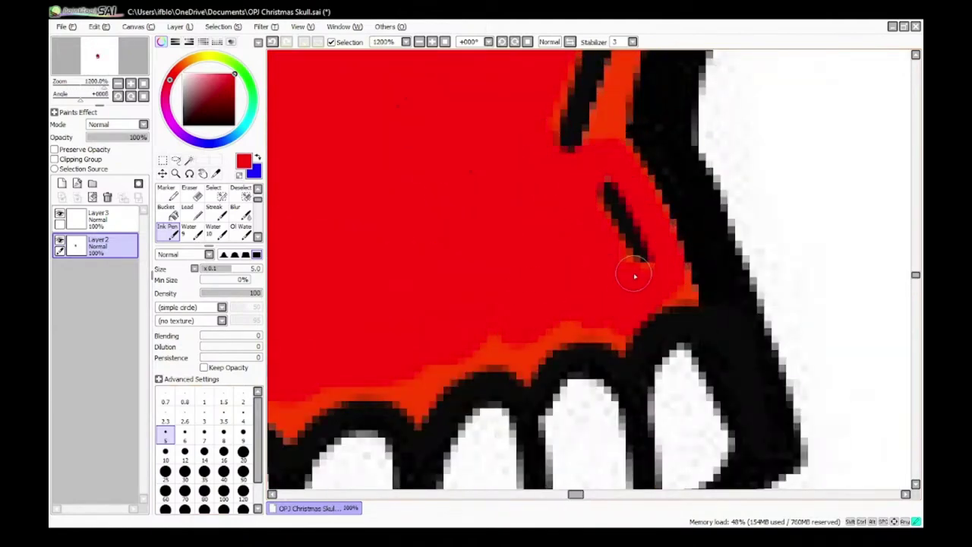
pyautogui.moveTo(610, 335)
pyautogui.mouseDown()
pyautogui.moveTo(527, 375)
pyautogui.moveTo(418, 405)
pyautogui.mouseUp()
pyautogui.scroll(-1, 552, 306)
pyautogui.scroll(3, 669, 302)
# Step: Cover the orange strips on both sides of the long right cheek line in red
pyautogui.moveTo(586, 295); pyautogui.dragTo(561, 274)
pyautogui.scroll(-3, 453, 168)
pyautogui.scroll(2, 453, 166)
pyautogui.scroll(-2, 474, 184)
pyautogui.scroll(2, 486, 292)
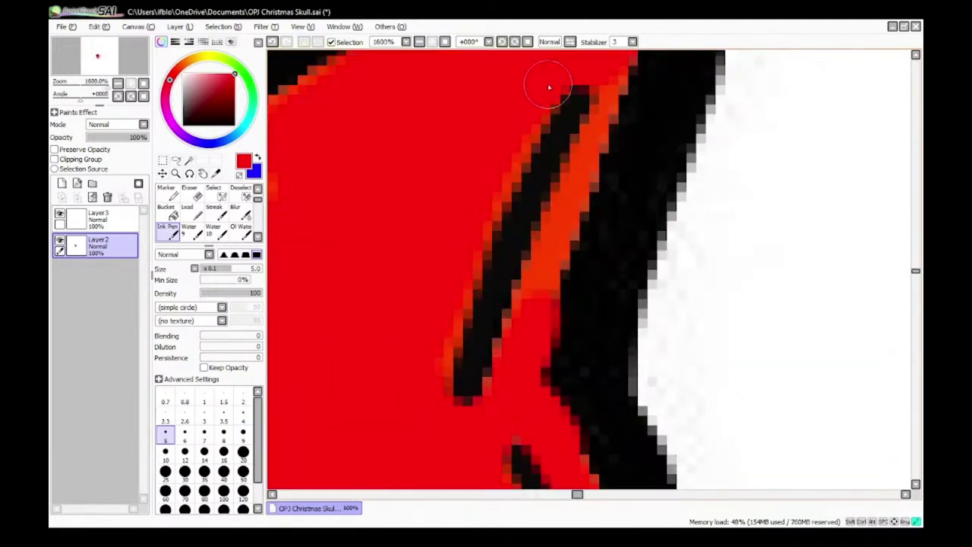
pyautogui.scroll(-5, 514, 348)
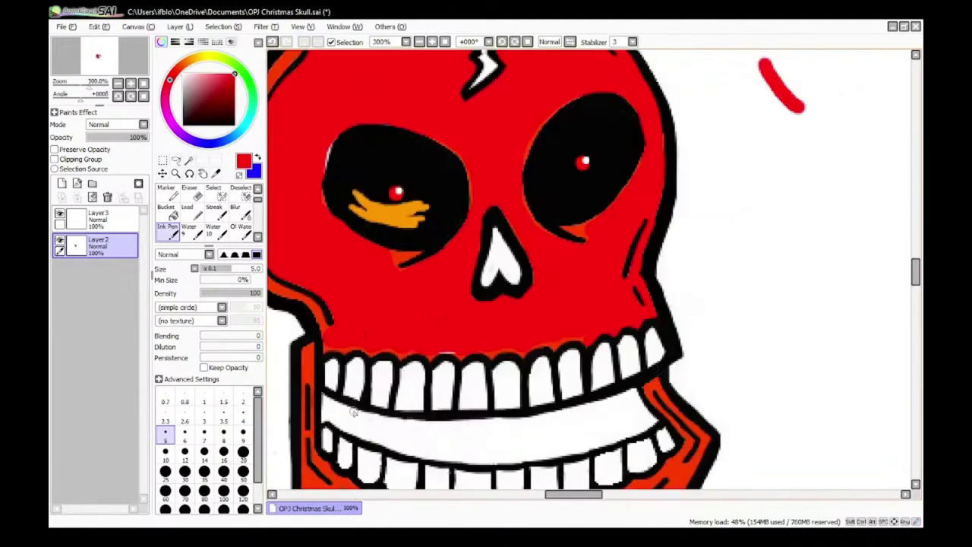
# Step: Cover the orange and white remnants above the left and middle upper teeth in red with the Ink Pen
pyautogui.scroll(3, 343, 246)
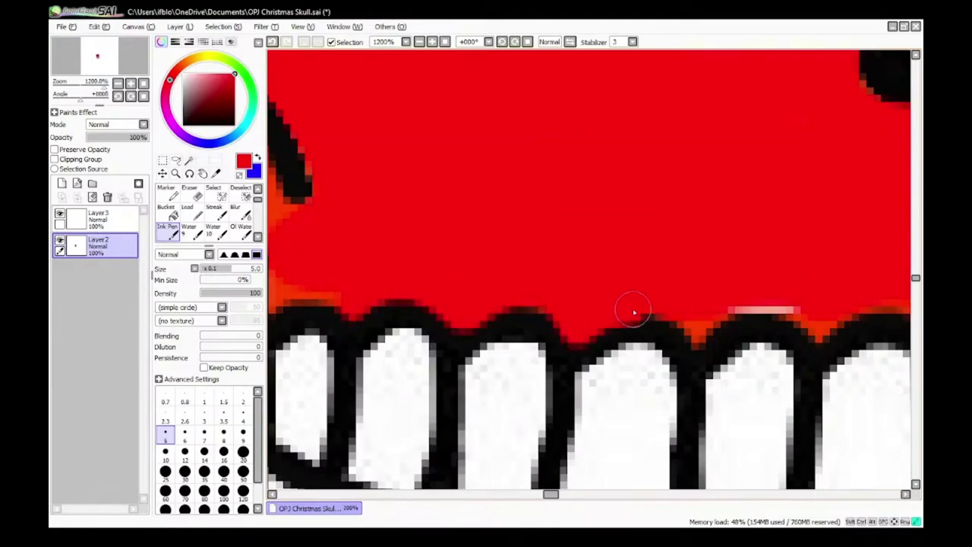
pyautogui.scroll(-4, 631, 315)
pyautogui.scroll(4, 575, 370)
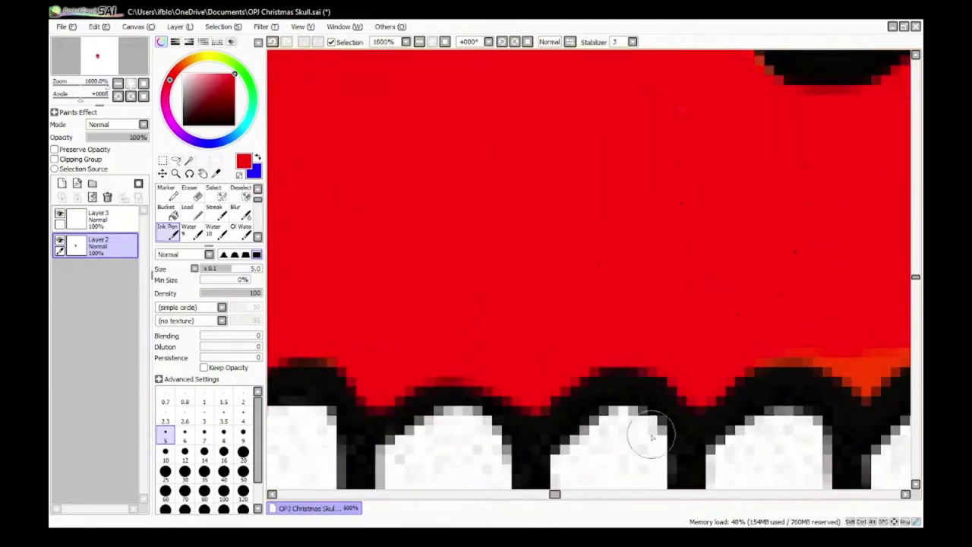
pyautogui.scroll(-4, 652, 436)
pyautogui.scroll(4, 555, 408)
pyautogui.moveTo(488, 332); pyautogui.dragTo(679, 341)
# Step: Repaint the orange strip above the upper teeth to the right of the nose in red
pyautogui.scroll(-3, 677, 350)
pyautogui.scroll(3, 760, 395)
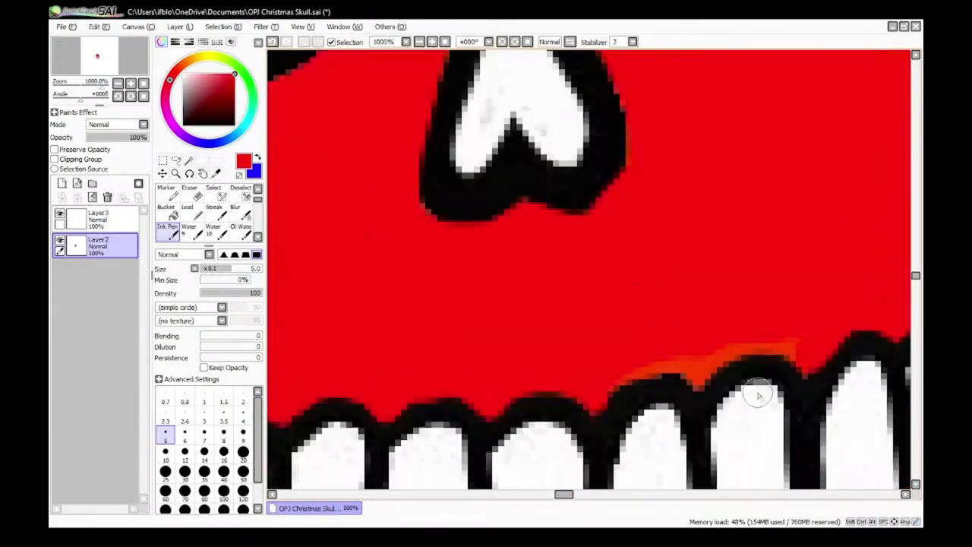
pyautogui.moveTo(538, 383)
pyautogui.mouseDown()
pyautogui.moveTo(630, 344)
pyautogui.moveTo(665, 376)
pyautogui.mouseUp()
pyautogui.scroll(-3, 623, 401)
pyautogui.scroll(2, 684, 372)
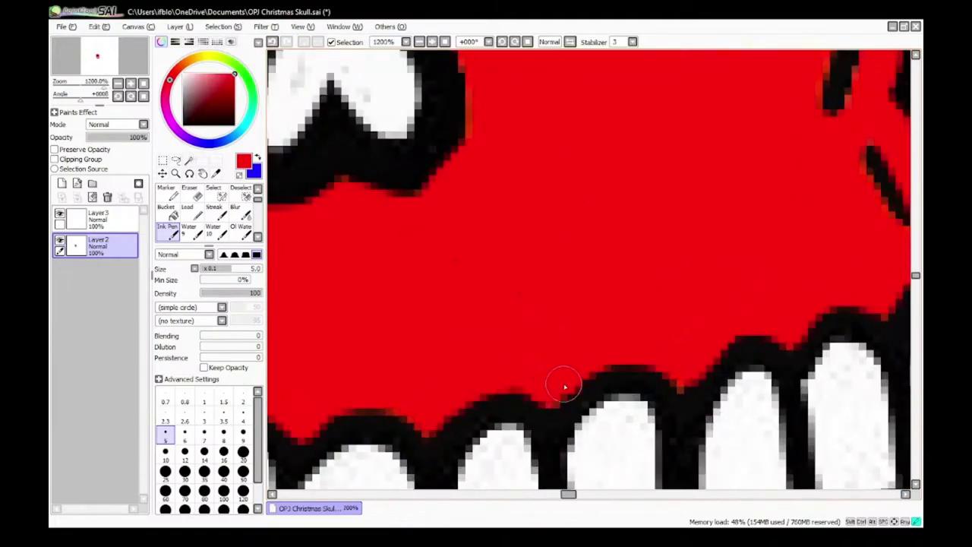
pyautogui.scroll(-6, 564, 386)
# Step: Fill the orange band between the skull's left outline and the curved left cheek line with red
pyautogui.scroll(3, 342, 397)
pyautogui.scroll(3, 527, 406)
pyautogui.moveTo(446, 257)
pyautogui.mouseDown()
pyautogui.moveTo(506, 301)
pyautogui.moveTo(539, 431)
pyautogui.mouseUp()
pyautogui.scroll(-5, 512, 357)
pyautogui.scroll(2, 452, 318)
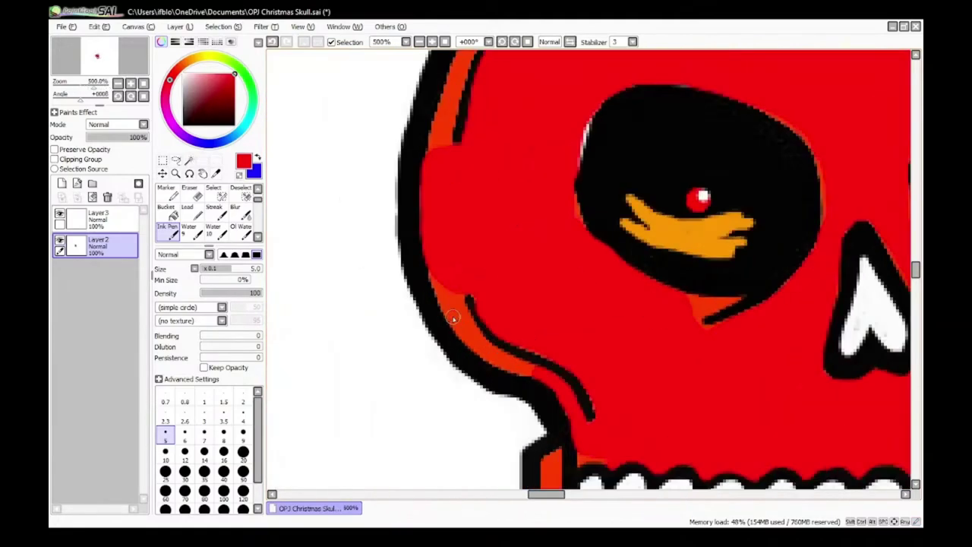
pyautogui.scroll(2, 453, 319)
pyautogui.moveTo(469, 329)
pyautogui.mouseDown()
pyautogui.moveTo(546, 399)
pyautogui.moveTo(616, 435)
pyautogui.mouseUp()
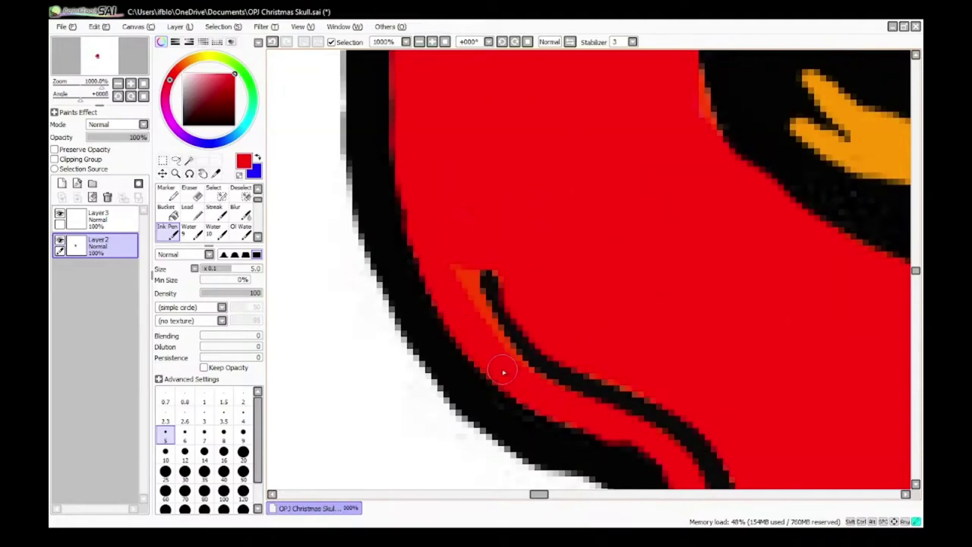
pyautogui.scroll(-2, 514, 369)
pyautogui.scroll(2, 476, 228)
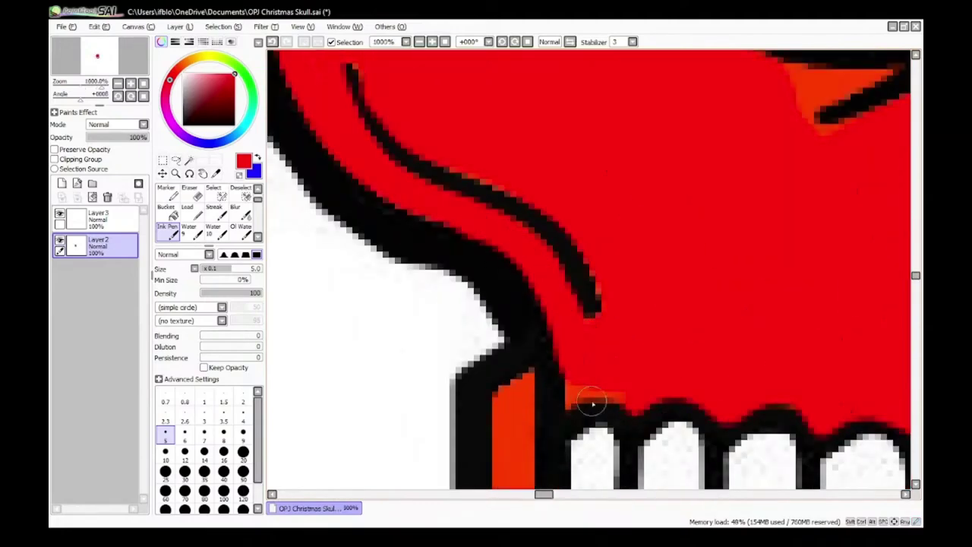
# Step: Fill the orange band between the skull's outline and the upper left forehead line with red
pyautogui.scroll(-2, 593, 404)
pyautogui.scroll(3, 443, 305)
pyautogui.scroll(-3, 442, 304)
pyautogui.scroll(3, 575, 351)
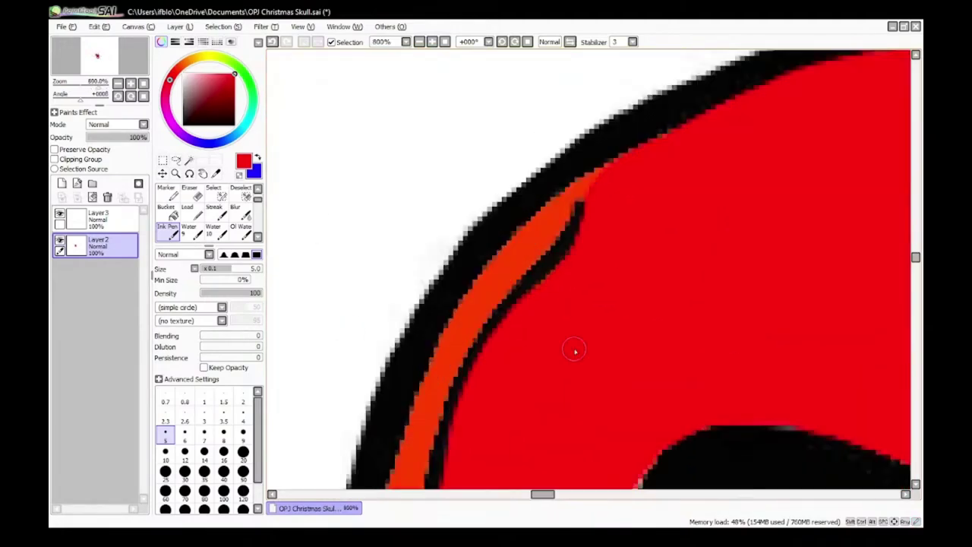
pyautogui.moveTo(462, 253)
pyautogui.mouseDown()
pyautogui.moveTo(456, 301)
pyautogui.moveTo(552, 193)
pyautogui.mouseUp()
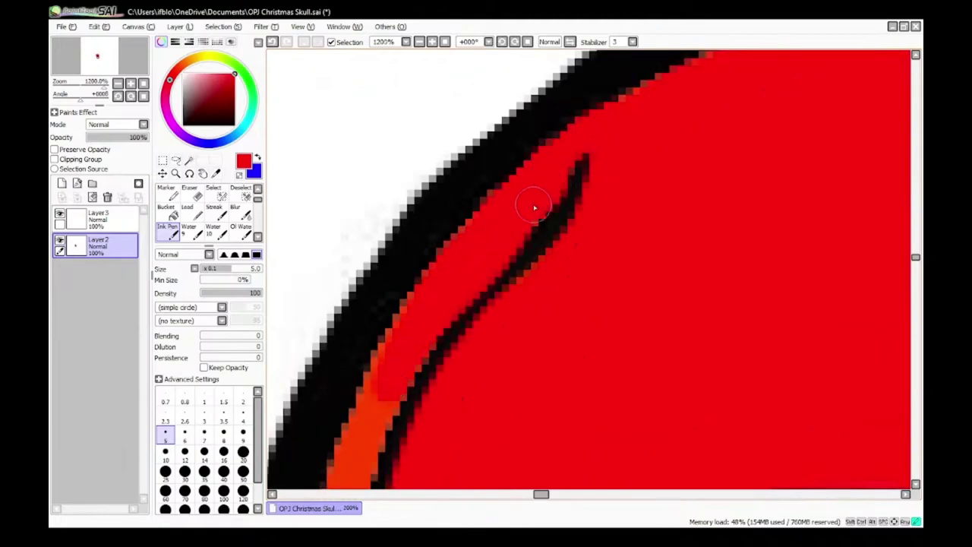
pyautogui.scroll(-3, 534, 208)
pyautogui.scroll(3, 514, 254)
pyautogui.moveTo(487, 123)
pyautogui.mouseDown()
pyautogui.moveTo(430, 279)
pyautogui.moveTo(393, 424)
pyautogui.moveTo(477, 206)
pyautogui.moveTo(423, 390)
pyautogui.mouseUp()
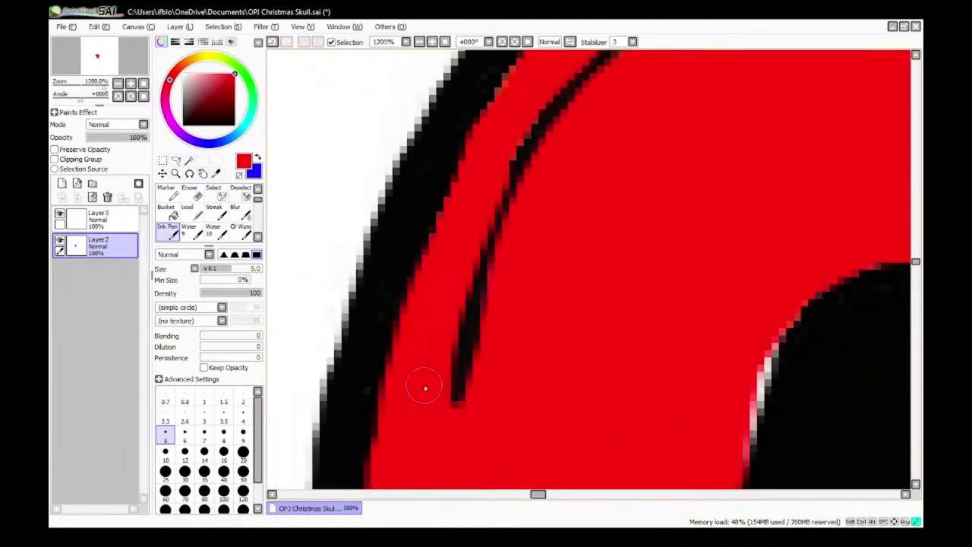
# Step: Sample the black of the left eye socket and cover the white remnants along its left and upper edges
pyautogui.scroll(-4, 515, 341)
pyautogui.scroll(3, 450, 341)
pyautogui.keyDown('alt'); pyautogui.click(468, 317); pyautogui.keyUp('alt')
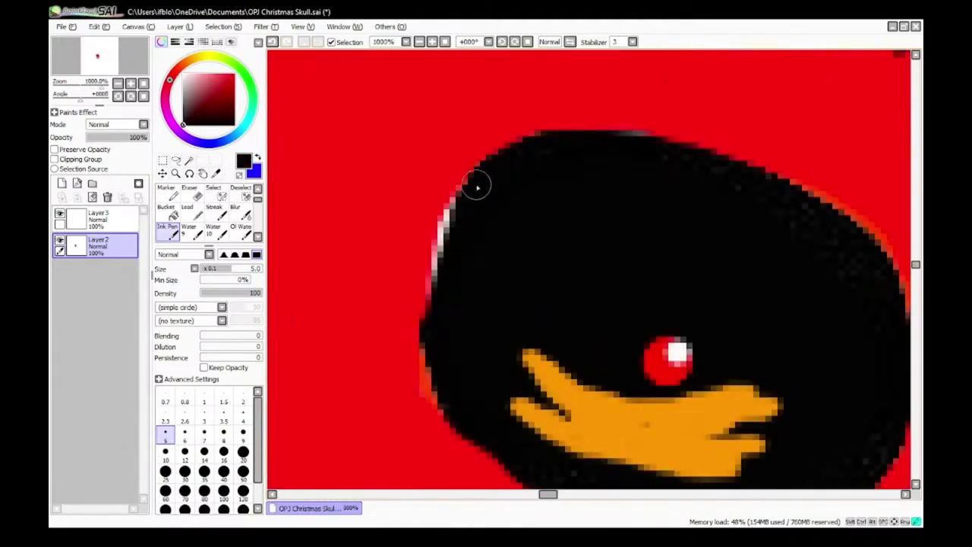
pyautogui.scroll(1, 450, 380)
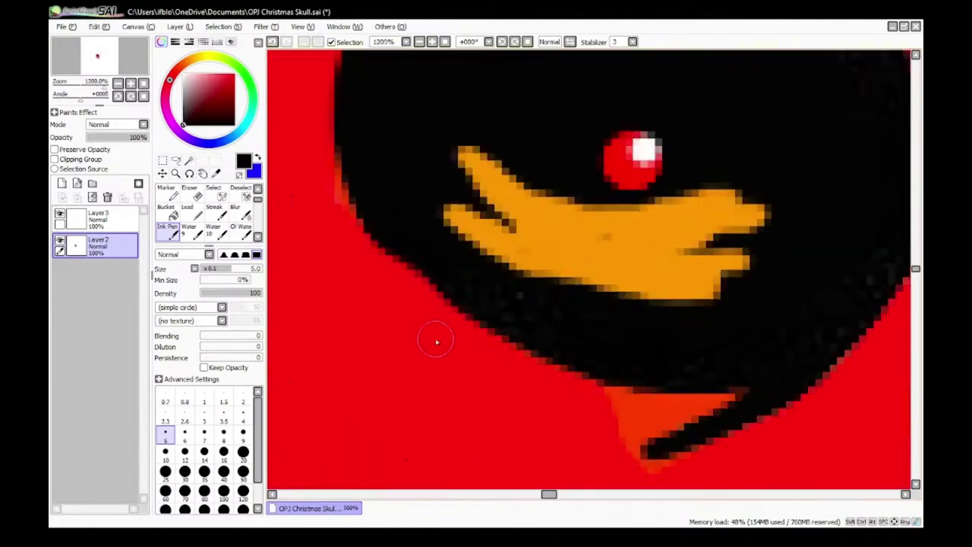
# Step: Sample the face's red and cover the orange remnant on the lower left edge of the left eye socket
pyautogui.scroll(-5, 632, 361)
pyautogui.scroll(4, 572, 331)
pyautogui.scroll(-4, 573, 332)
pyautogui.scroll(5, 602, 358)
pyautogui.rightClick(430, 206)
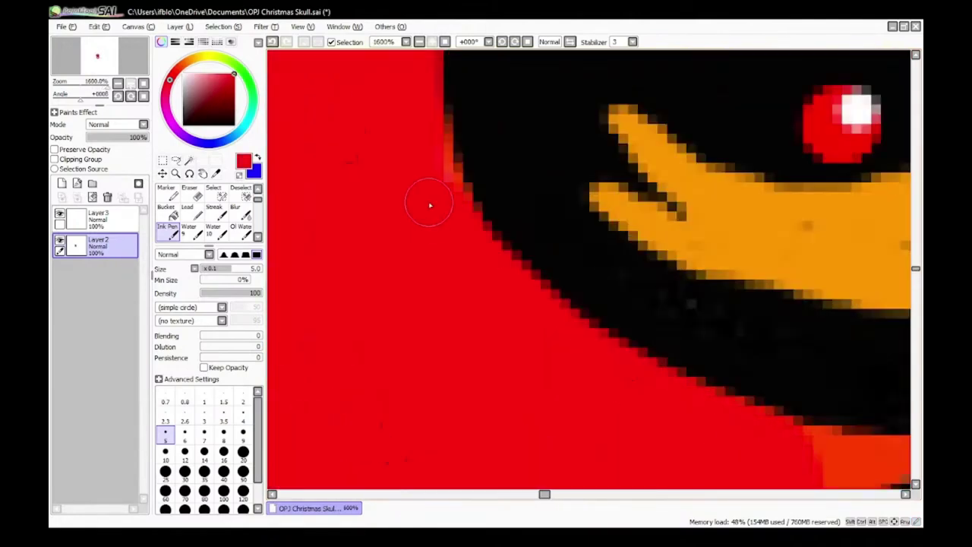
pyautogui.moveTo(430, 206); pyautogui.dragTo(436, 148)
# Step: Fill the orange wedge beneath the left eye socket with red, using the Ink Pen at size 3
pyautogui.scroll(-4, 464, 258)
pyautogui.scroll(3, 592, 338)
pyautogui.scroll(2, 445, 278)
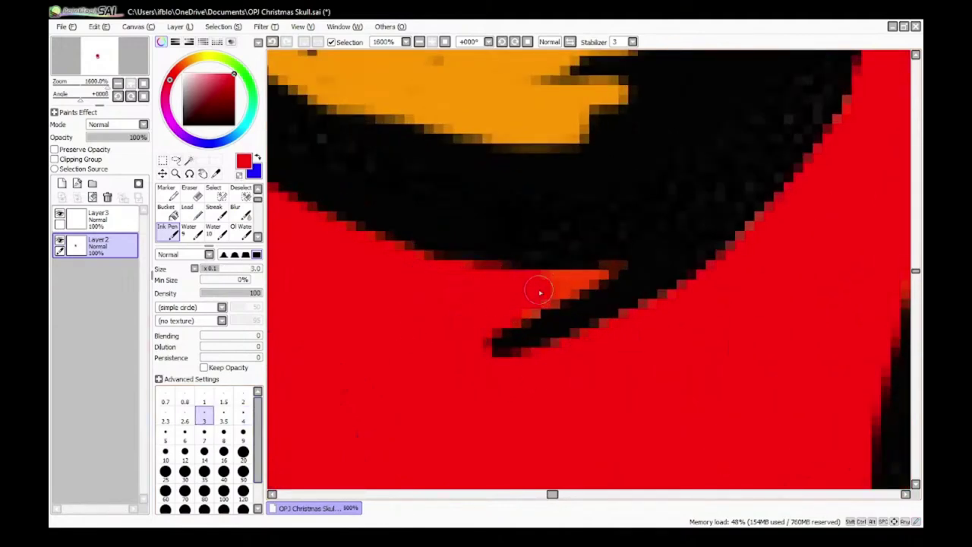
pyautogui.moveTo(473, 325); pyautogui.dragTo(562, 290)
# Step: Fill the orange wedge beneath the right eye socket with red
pyautogui.scroll(-7, 561, 285)
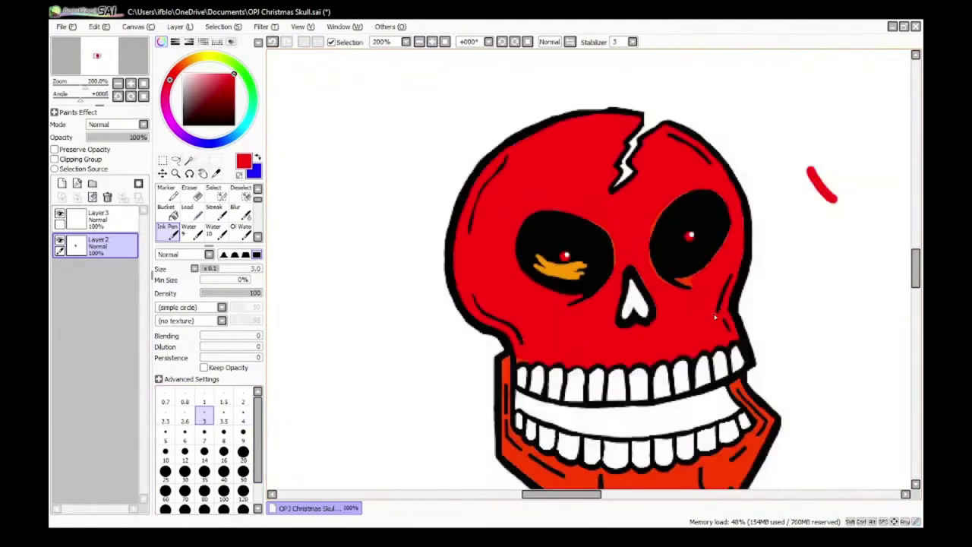
pyautogui.scroll(7, 723, 319)
pyautogui.moveTo(456, 285)
pyautogui.mouseDown()
pyautogui.moveTo(548, 329)
pyautogui.moveTo(547, 291)
pyautogui.mouseUp()
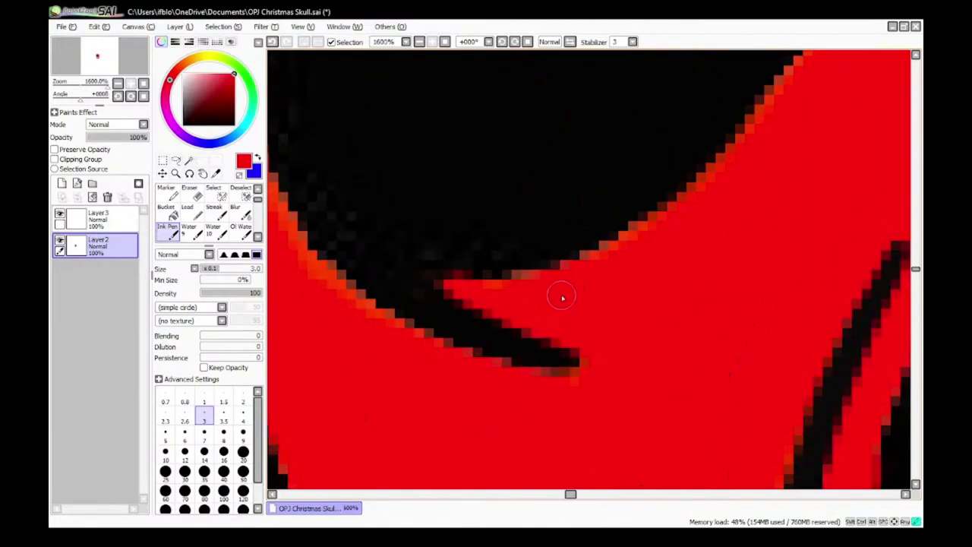
# Step: Cover the orange fringe along the upper left and lower left edges of the right eye socket in red
pyautogui.scroll(-4, 458, 261)
pyautogui.scroll(3, 486, 228)
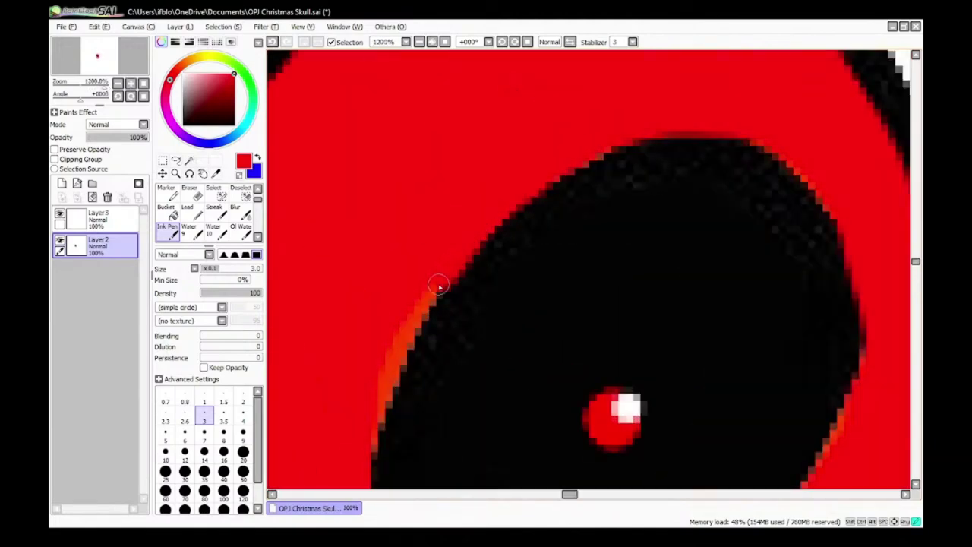
pyautogui.moveTo(390, 372); pyautogui.dragTo(369, 467)
pyautogui.scroll(-5, 361, 433)
pyautogui.scroll(6, 359, 436)
pyautogui.moveTo(337, 204)
pyautogui.mouseDown()
pyautogui.moveTo(345, 273)
pyautogui.moveTo(407, 396)
pyautogui.moveTo(497, 467)
pyautogui.mouseUp()
# Step: Cover the orange fringe along the right side of the nose outline in red
pyautogui.scroll(-4, 484, 458)
pyautogui.scroll(-2, 483, 458)
pyautogui.scroll(4, 376, 168)
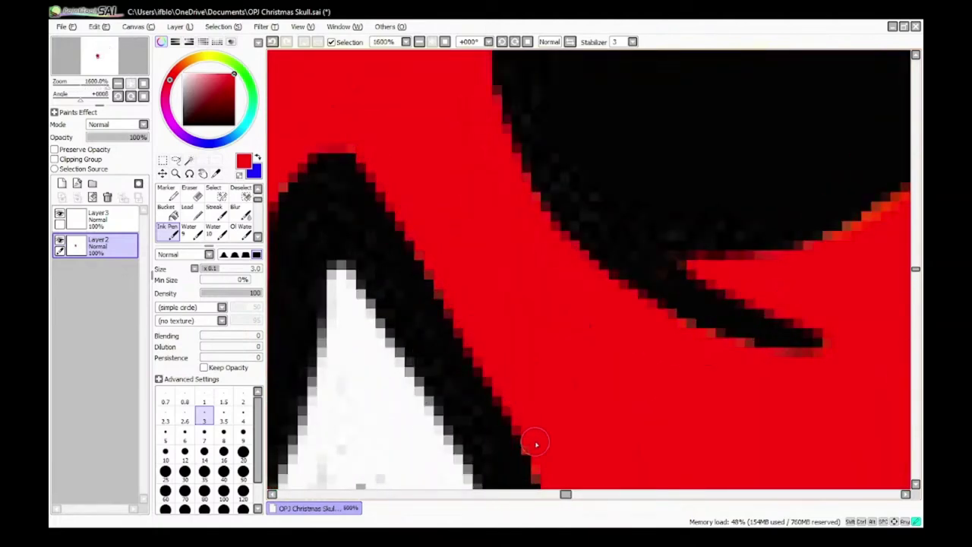
pyautogui.scroll(-4, 535, 444)
pyautogui.scroll(4, 488, 288)
# Step: Cover the orange fringe along the upper right and right edges of the left eye socket in red
pyautogui.scroll(-4, 489, 289)
pyautogui.scroll(3, 336, 120)
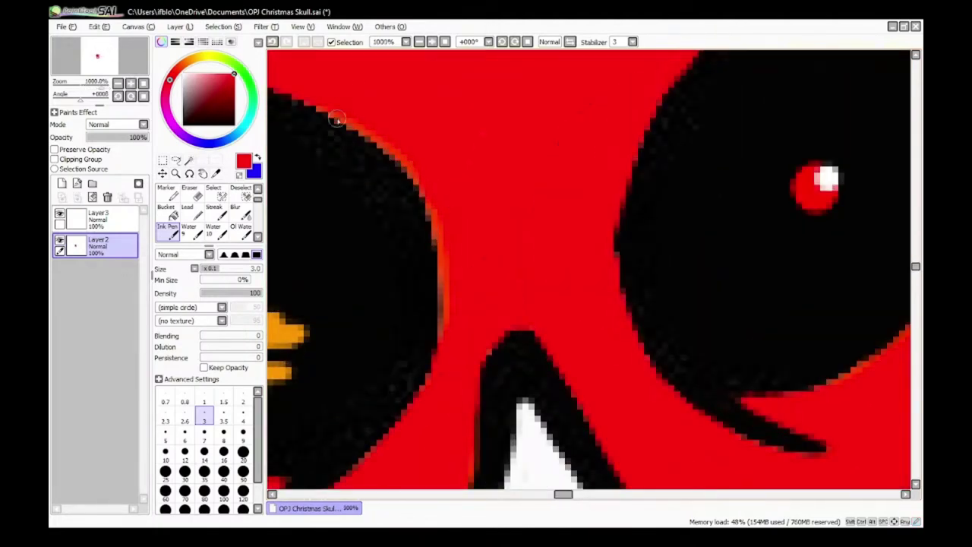
pyautogui.scroll(1, 337, 119)
pyautogui.moveTo(291, 87)
pyautogui.mouseDown()
pyautogui.moveTo(379, 136)
pyautogui.moveTo(486, 240)
pyautogui.moveTo(525, 427)
pyautogui.mouseUp()
pyautogui.scroll(-3, 514, 251)
pyautogui.scroll(3, 504, 288)
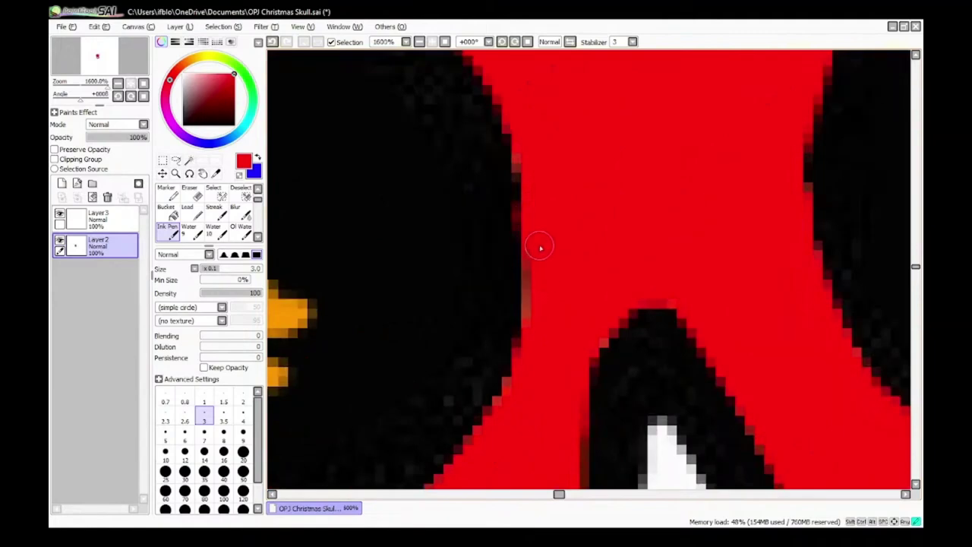
pyautogui.scroll(-5, 540, 248)
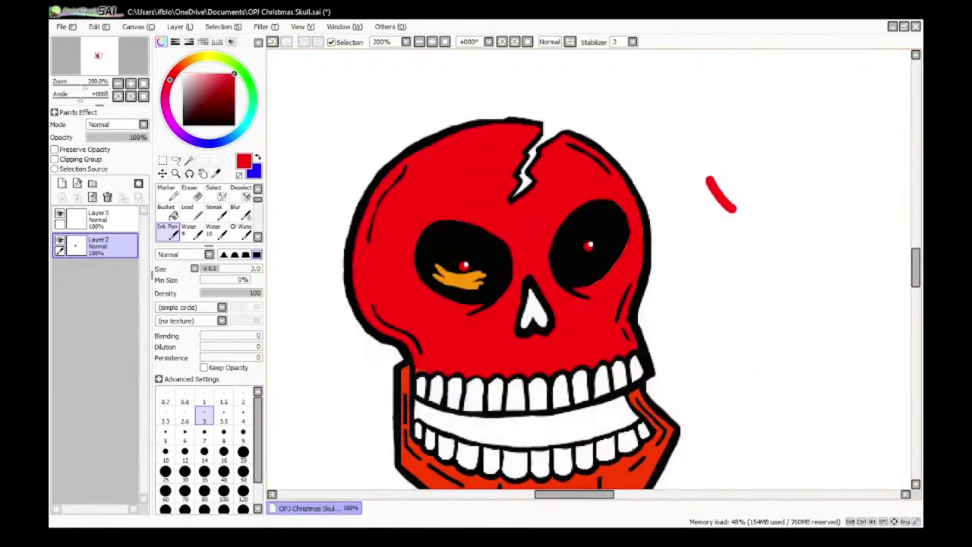
pyautogui.hotkey('alt', 'Tab')
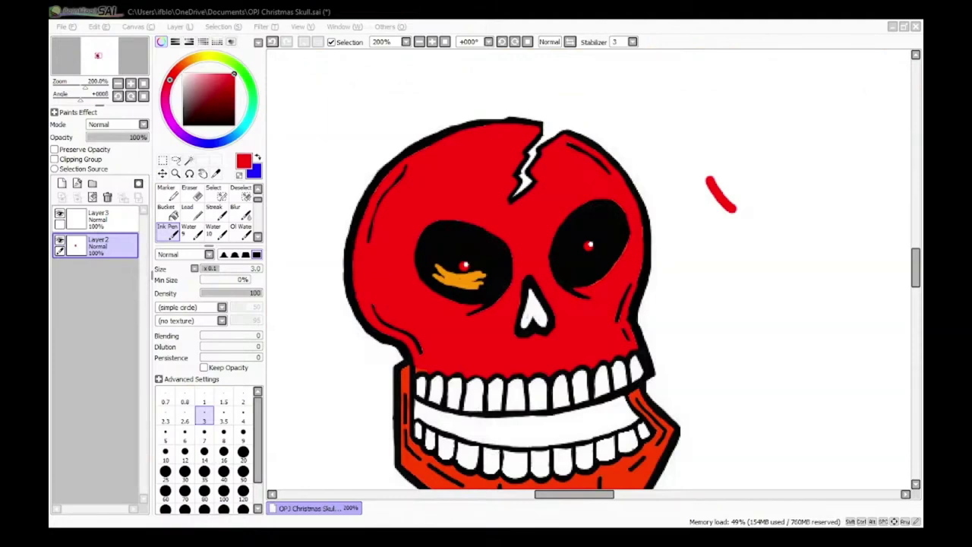
pyautogui.hotkey('alt', 'Tab')
# Step: Cover the leftover orange strip above the leftmost upper tooth in red
pyautogui.scroll(-4, 537, 313)
pyautogui.scroll(5, 515, 430)
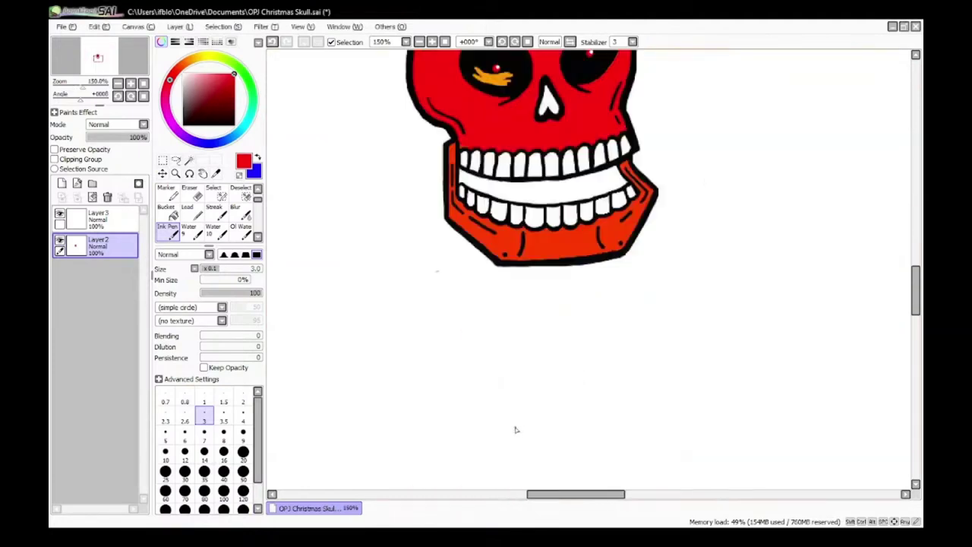
pyautogui.scroll(-3, 481, 214)
pyautogui.scroll(3, 479, 164)
pyautogui.scroll(5, 470, 152)
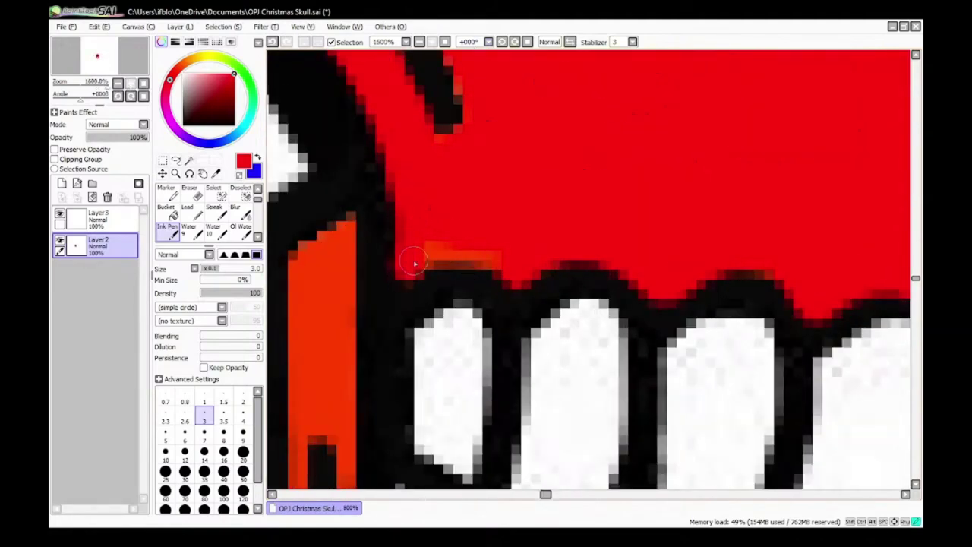
# Step: Paint the orange bands on both sides of the inner line in the upper right arm of the jaw red
pyautogui.scroll(-8, 471, 272)
pyautogui.scroll(7, 524, 262)
pyautogui.scroll(1, 487, 107)
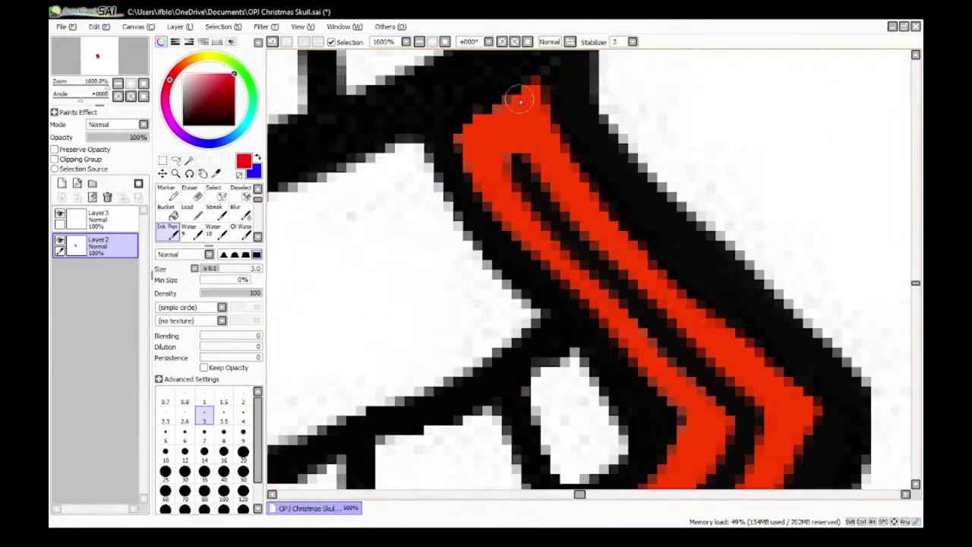
pyautogui.moveTo(536, 84)
pyautogui.mouseDown()
pyautogui.moveTo(463, 145)
pyautogui.moveTo(507, 222)
pyautogui.moveTo(687, 397)
pyautogui.mouseUp()
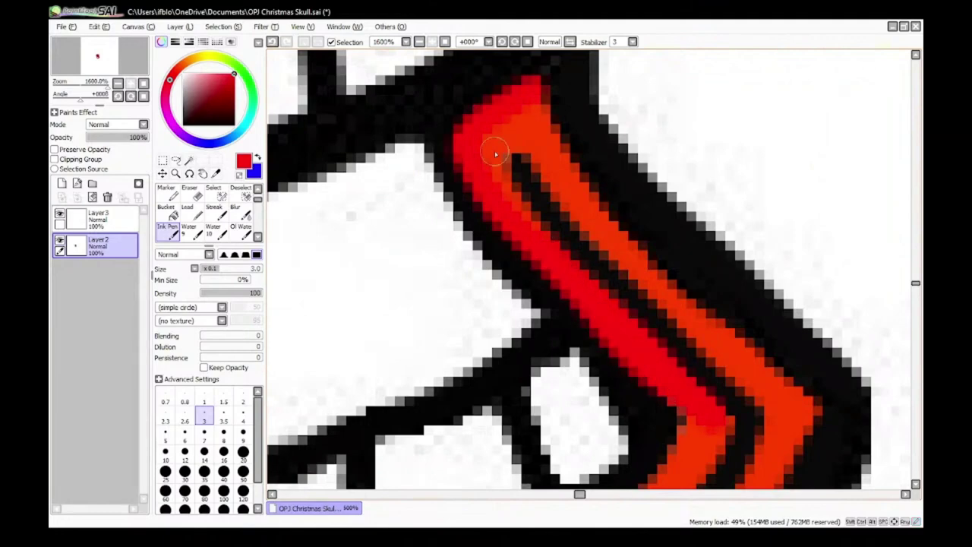
pyautogui.moveTo(544, 167)
pyautogui.mouseDown()
pyautogui.moveTo(619, 263)
pyautogui.moveTo(734, 365)
pyautogui.mouseUp()
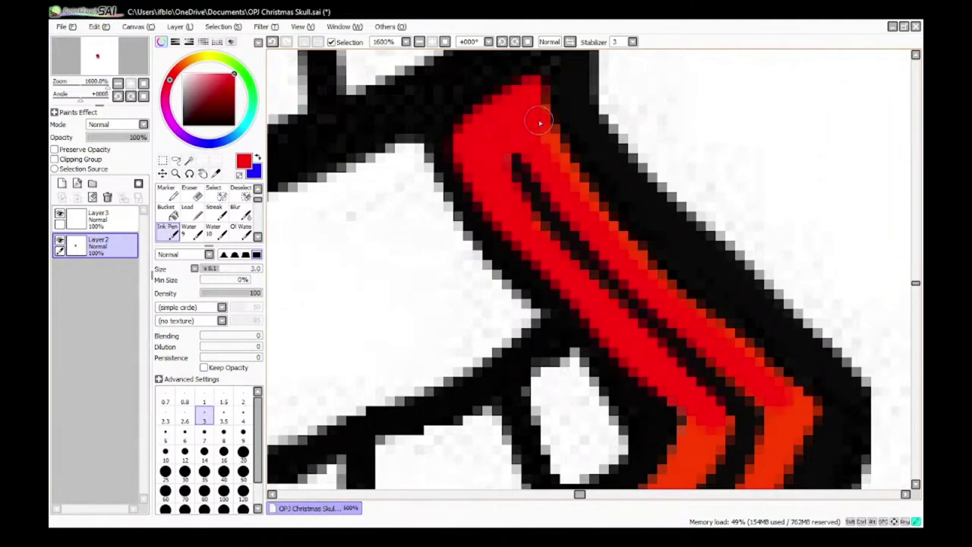
pyautogui.moveTo(543, 126)
pyautogui.mouseDown()
pyautogui.moveTo(742, 347)
pyautogui.moveTo(774, 471)
pyautogui.mouseUp()
pyautogui.scroll(-5, 774, 472)
pyautogui.scroll(5, 738, 212)
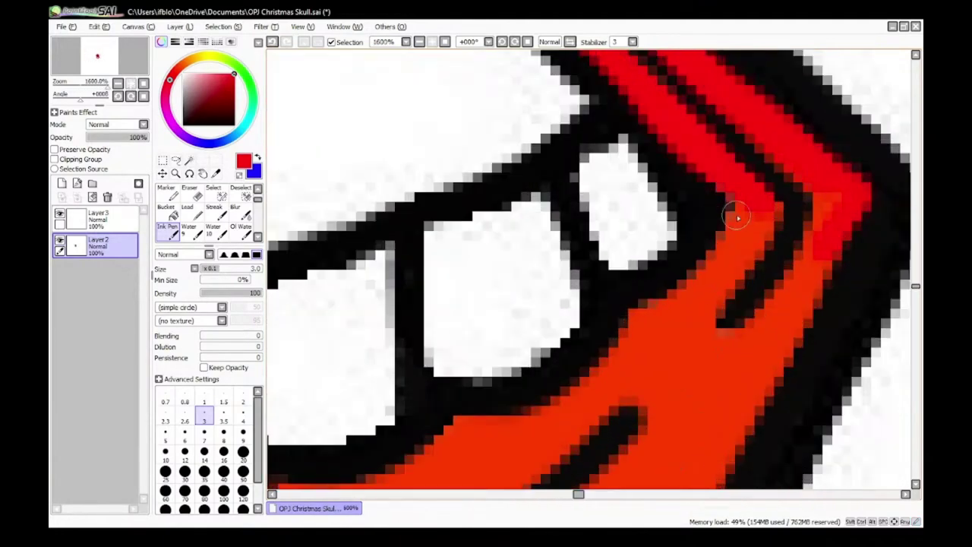
# Step: Paint the right jaw corner red around the lower end of the inner line, down to the short diagonal stroke
pyautogui.moveTo(738, 213)
pyautogui.mouseDown()
pyautogui.moveTo(732, 243)
pyautogui.moveTo(644, 324)
pyautogui.mouseUp()
pyautogui.moveTo(764, 221); pyautogui.dragTo(665, 351)
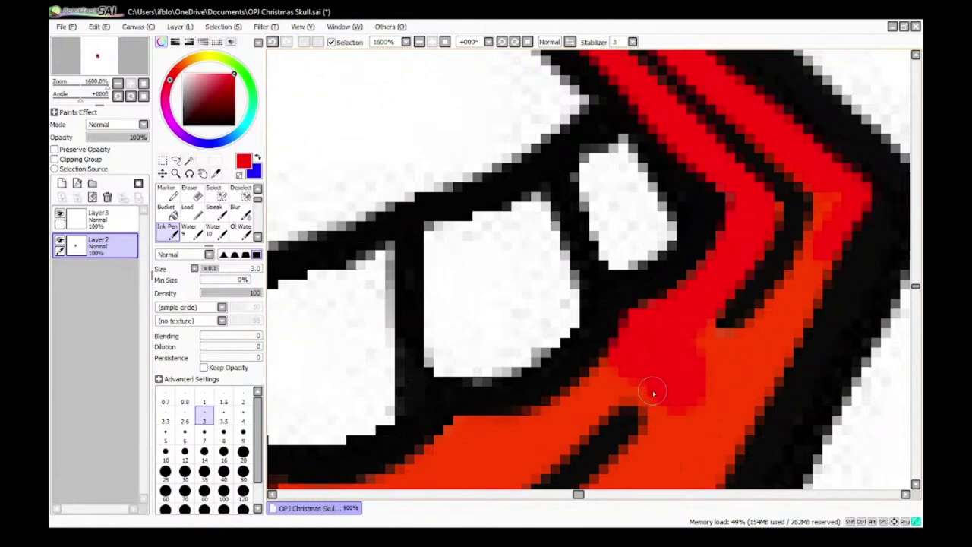
pyautogui.moveTo(652, 392); pyautogui.dragTo(689, 332)
pyautogui.scroll(-5, 718, 365)
pyautogui.scroll(5, 773, 350)
pyautogui.moveTo(687, 184); pyautogui.dragTo(599, 335)
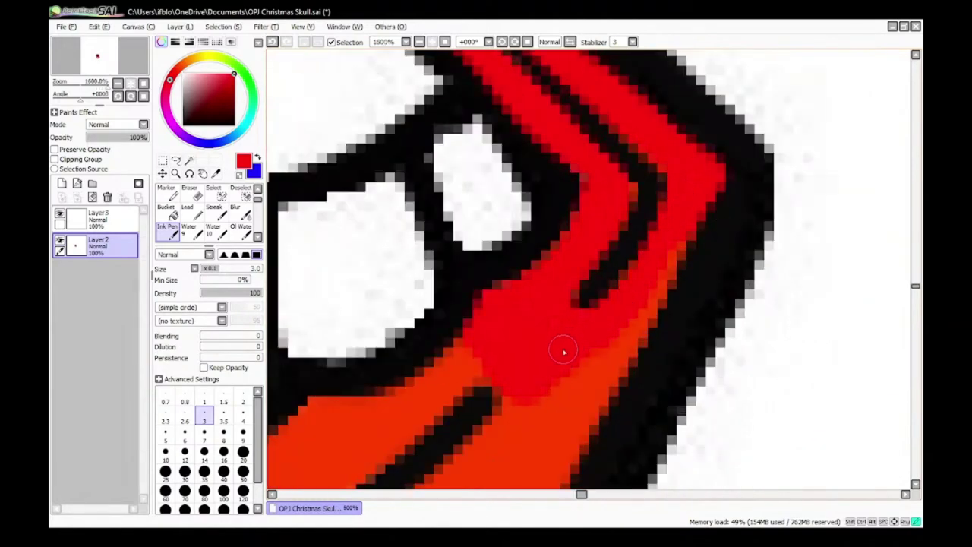
pyautogui.moveTo(680, 222)
pyautogui.mouseDown()
pyautogui.moveTo(627, 351)
pyautogui.moveTo(536, 413)
pyautogui.mouseUp()
# Step: Paint the jaw area around the short diagonal stroke below the right lower teeth red
pyautogui.scroll(-3, 517, 449)
pyautogui.scroll(3, 553, 259)
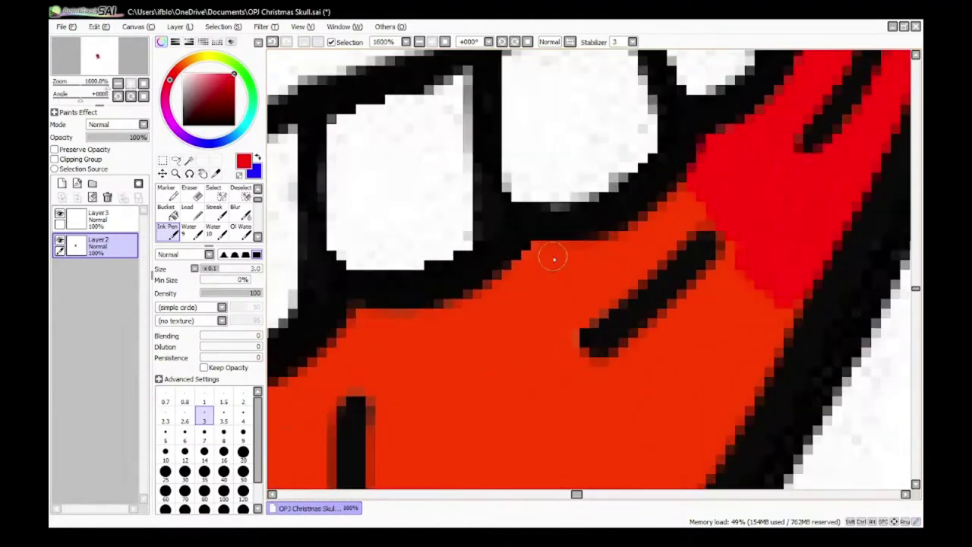
pyautogui.moveTo(554, 259)
pyautogui.mouseDown()
pyautogui.moveTo(667, 210)
pyautogui.moveTo(699, 184)
pyautogui.moveTo(701, 201)
pyautogui.moveTo(558, 322)
pyautogui.moveTo(556, 279)
pyautogui.moveTo(538, 259)
pyautogui.moveTo(452, 319)
pyautogui.moveTo(358, 323)
pyautogui.moveTo(493, 355)
pyautogui.moveTo(564, 353)
pyautogui.moveTo(567, 371)
pyautogui.moveTo(665, 329)
pyautogui.moveTo(707, 346)
pyautogui.moveTo(715, 319)
pyautogui.moveTo(653, 389)
pyautogui.mouseUp()
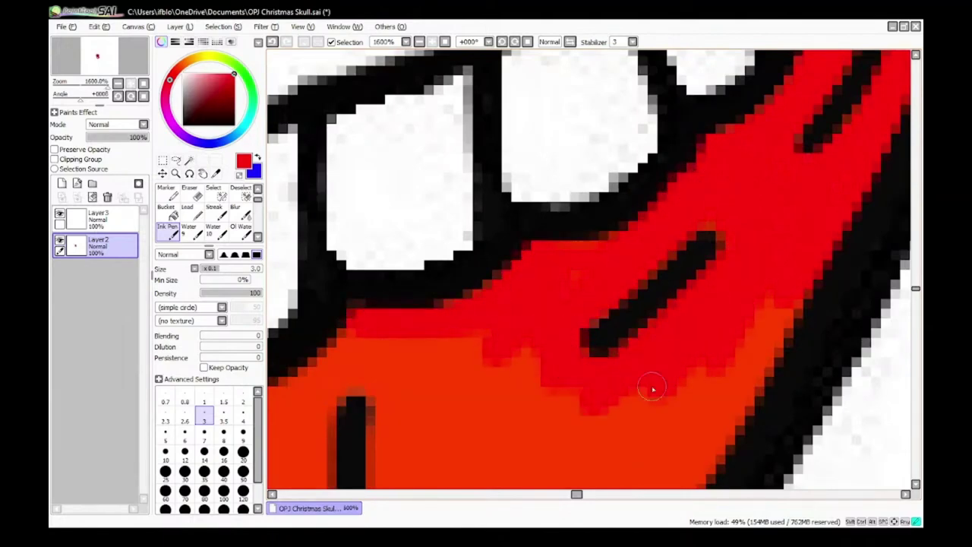
# Step: Set the Ink Pen to size 5 and paint the right part of the jaw red up to the curved chin line
pyautogui.click(166, 433)
pyautogui.scroll(-3, 615, 326)
pyautogui.scroll(3, 626, 388)
pyautogui.moveTo(751, 207)
pyautogui.mouseDown()
pyautogui.moveTo(710, 268)
pyautogui.moveTo(509, 294)
pyautogui.moveTo(365, 241)
pyautogui.mouseUp()
pyautogui.scroll(-3, 412, 358)
pyautogui.scroll(3, 347, 157)
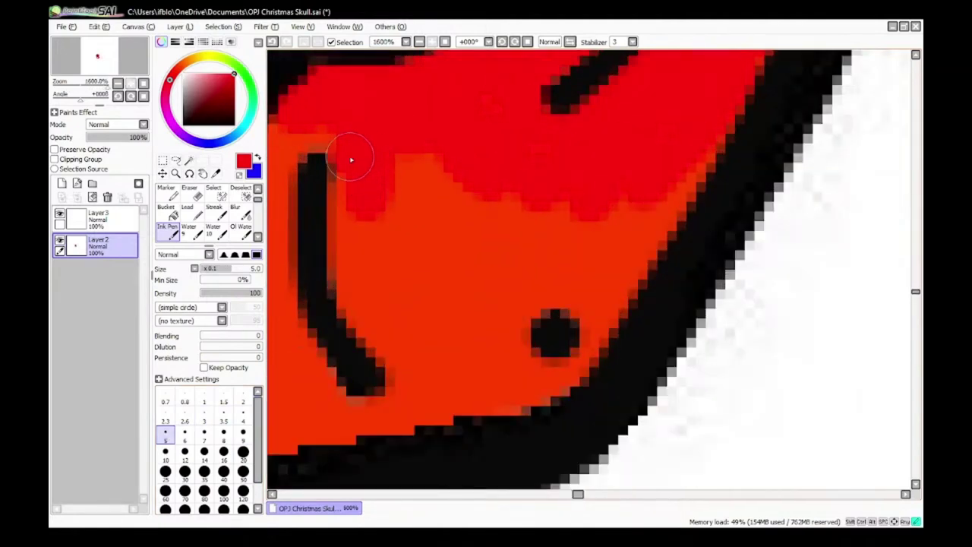
pyautogui.moveTo(347, 156)
pyautogui.mouseDown()
pyautogui.moveTo(356, 280)
pyautogui.moveTo(403, 317)
pyautogui.moveTo(424, 137)
pyautogui.moveTo(366, 157)
pyautogui.moveTo(348, 240)
pyautogui.moveTo(466, 304)
pyautogui.moveTo(464, 220)
pyautogui.moveTo(644, 166)
pyautogui.moveTo(485, 304)
pyautogui.moveTo(457, 390)
pyautogui.moveTo(430, 393)
pyautogui.moveTo(504, 284)
pyautogui.moveTo(413, 326)
pyautogui.mouseUp()
# Step: Paint the middle of the chin red between the two curved chin lines
pyautogui.scroll(-3, 413, 326)
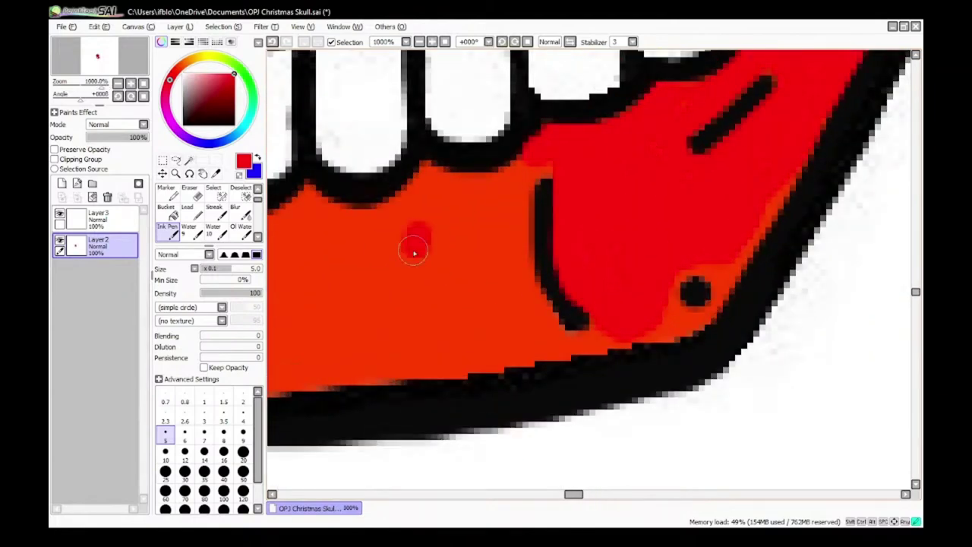
pyautogui.moveTo(413, 235)
pyautogui.mouseDown()
pyautogui.moveTo(392, 336)
pyautogui.moveTo(348, 359)
pyautogui.moveTo(515, 333)
pyautogui.moveTo(376, 314)
pyautogui.moveTo(456, 229)
pyautogui.moveTo(379, 251)
pyautogui.mouseUp()
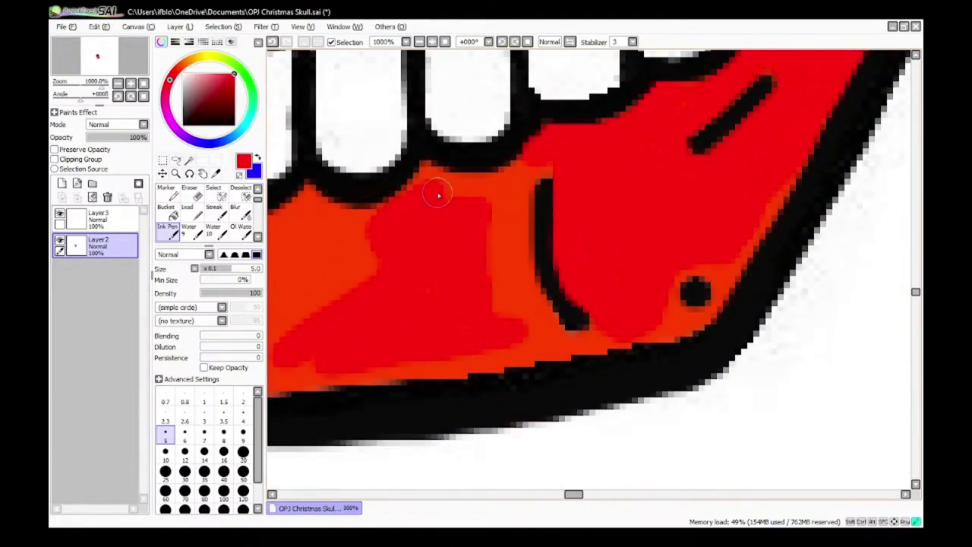
pyautogui.moveTo(438, 194)
pyautogui.mouseDown()
pyautogui.moveTo(515, 191)
pyautogui.moveTo(496, 341)
pyautogui.mouseUp()
pyautogui.scroll(-5, 387, 316)
pyautogui.scroll(7, 297, 333)
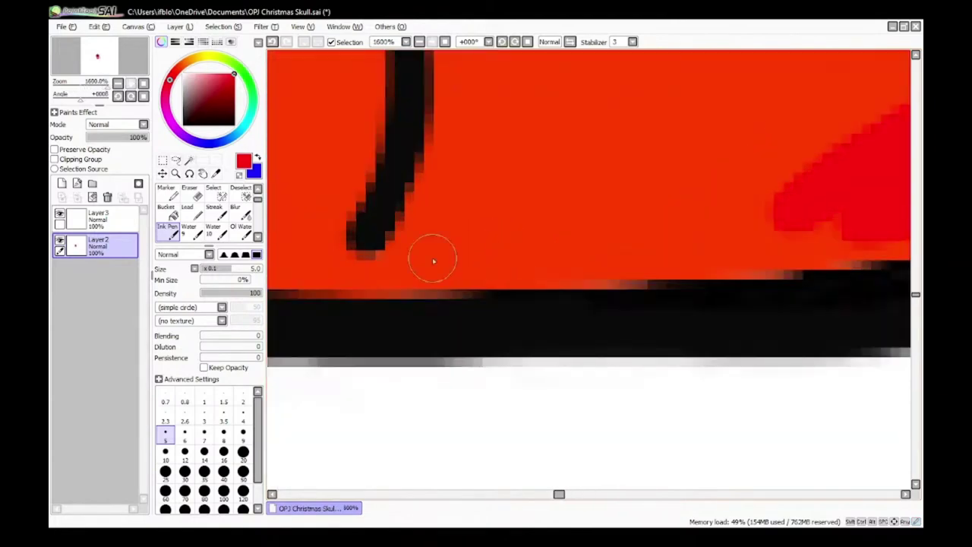
pyautogui.moveTo(434, 261)
pyautogui.mouseDown()
pyautogui.moveTo(821, 206)
pyautogui.moveTo(751, 160)
pyautogui.moveTo(683, 186)
pyautogui.moveTo(568, 262)
pyautogui.moveTo(422, 262)
pyautogui.moveTo(466, 316)
pyautogui.moveTo(360, 275)
pyautogui.moveTo(409, 229)
pyautogui.moveTo(689, 304)
pyautogui.mouseUp()
# Step: Set the Ink Pen to size 4 and paint the orange gaps directly below the middle lower teeth red
pyautogui.click(223, 454)
pyautogui.scroll(-3, 319, 395)
pyautogui.click(243, 416)
pyautogui.scroll(3, 444, 178)
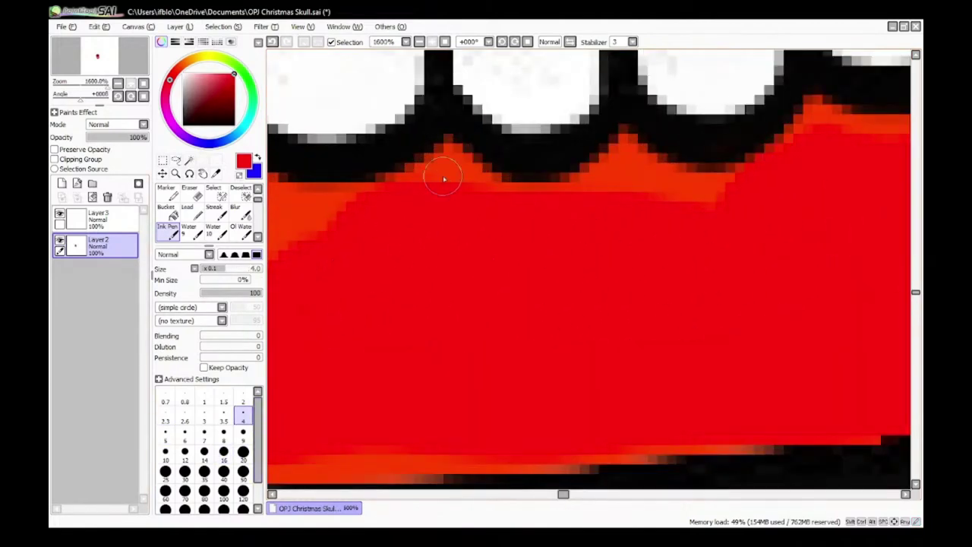
pyautogui.moveTo(454, 157)
pyautogui.mouseDown()
pyautogui.moveTo(623, 143)
pyautogui.moveTo(562, 153)
pyautogui.moveTo(618, 213)
pyautogui.moveTo(568, 200)
pyautogui.mouseUp()
pyautogui.moveTo(747, 142)
pyautogui.mouseDown()
pyautogui.moveTo(603, 201)
pyautogui.moveTo(731, 191)
pyautogui.mouseUp()
# Step: Paint the orange patches around the lower end of the right curved chin line and the nearby corner dot red
pyautogui.scroll(-4, 711, 251)
pyautogui.scroll(4, 607, 277)
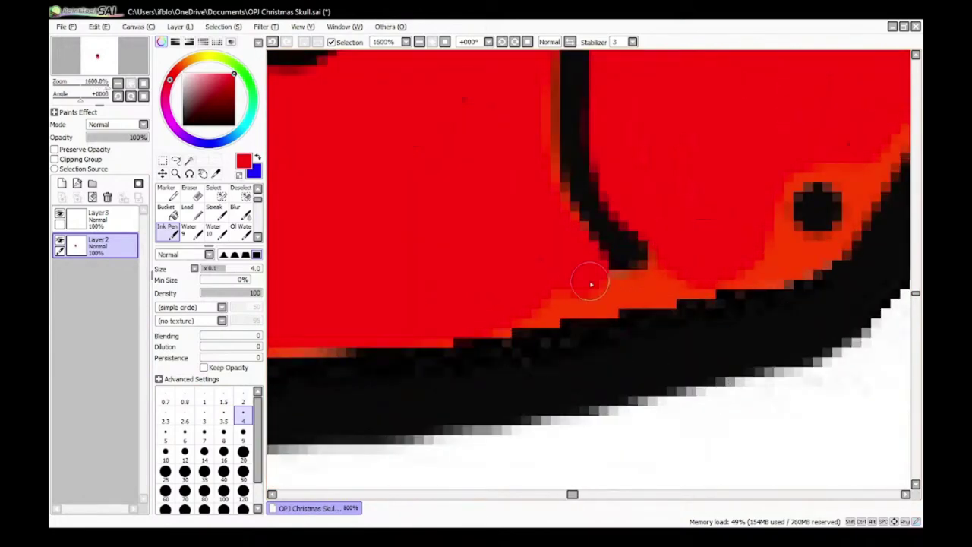
pyautogui.moveTo(593, 282); pyautogui.dragTo(606, 301)
pyautogui.scroll(-5, 575, 289)
pyautogui.scroll(5, 568, 292)
pyautogui.moveTo(479, 305)
pyautogui.mouseDown()
pyautogui.moveTo(519, 306)
pyautogui.moveTo(505, 283)
pyautogui.moveTo(544, 203)
pyautogui.moveTo(527, 284)
pyautogui.mouseUp()
pyautogui.scroll(-4, 538, 246)
pyautogui.scroll(4, 575, 202)
pyautogui.moveTo(618, 168); pyautogui.dragTo(510, 324)
pyautogui.scroll(-4, 508, 325)
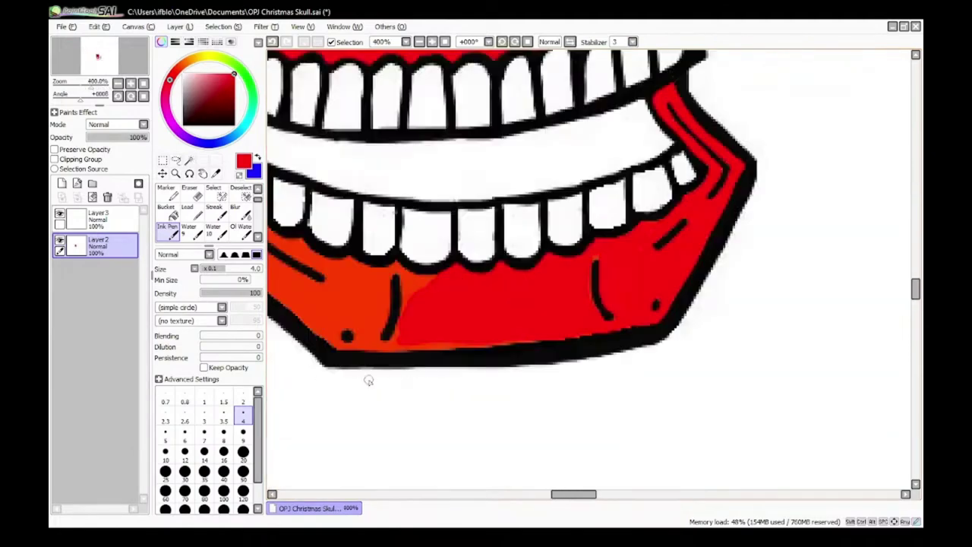
# Step: Paint the left chin corner red around the dot, from the left curved line up to the long diagonal stroke
pyautogui.scroll(4, 369, 378)
pyautogui.moveTo(377, 281); pyautogui.dragTo(652, 264)
pyautogui.scroll(-4, 652, 265)
pyautogui.scroll(3, 468, 167)
pyautogui.moveTo(387, 124)
pyautogui.mouseDown()
pyautogui.moveTo(498, 214)
pyautogui.moveTo(586, 214)
pyautogui.moveTo(464, 312)
pyautogui.moveTo(334, 188)
pyautogui.moveTo(394, 291)
pyautogui.moveTo(500, 393)
pyautogui.moveTo(595, 403)
pyautogui.moveTo(587, 370)
pyautogui.moveTo(522, 304)
pyautogui.mouseUp()
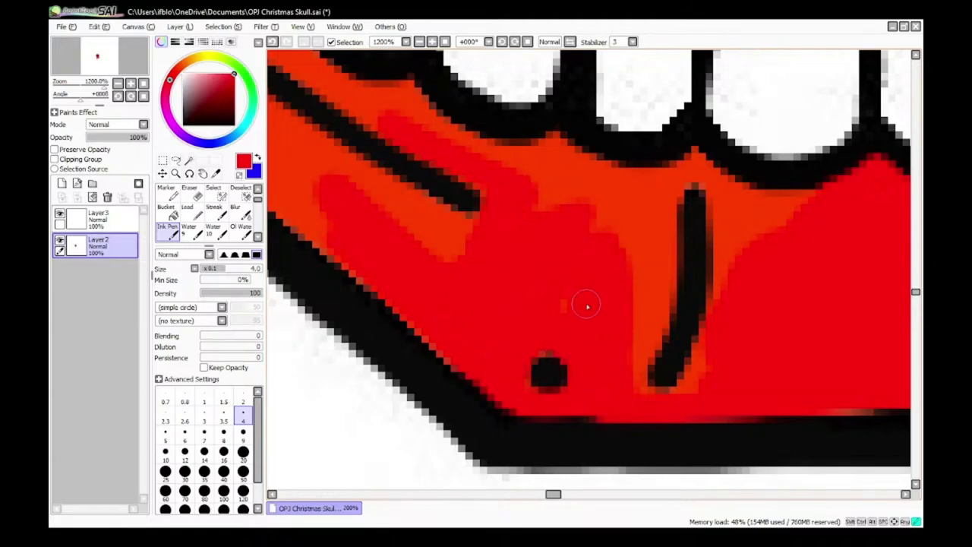
pyautogui.moveTo(587, 306)
pyautogui.mouseDown()
pyautogui.moveTo(591, 249)
pyautogui.moveTo(611, 200)
pyautogui.mouseUp()
pyautogui.moveTo(606, 334)
pyautogui.mouseDown()
pyautogui.moveTo(635, 388)
pyautogui.moveTo(712, 337)
pyautogui.mouseUp()
# Step: Paint the orange remnants along the left curved chin line and below the teeth above it red
pyautogui.scroll(-5, 737, 358)
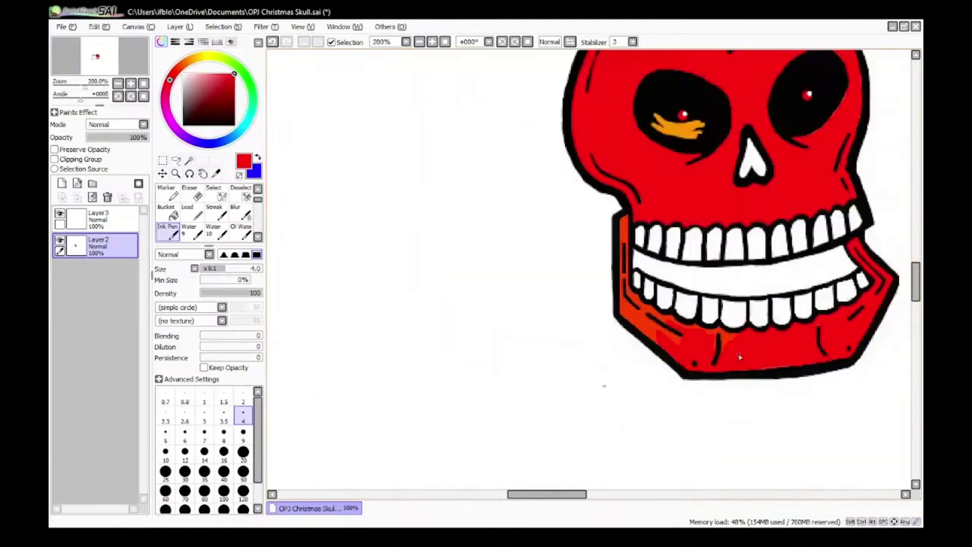
pyautogui.scroll(6, 766, 334)
pyautogui.moveTo(549, 320); pyautogui.dragTo(588, 333)
pyautogui.moveTo(491, 275)
pyautogui.mouseDown()
pyautogui.moveTo(506, 294)
pyautogui.moveTo(532, 460)
pyautogui.mouseUp()
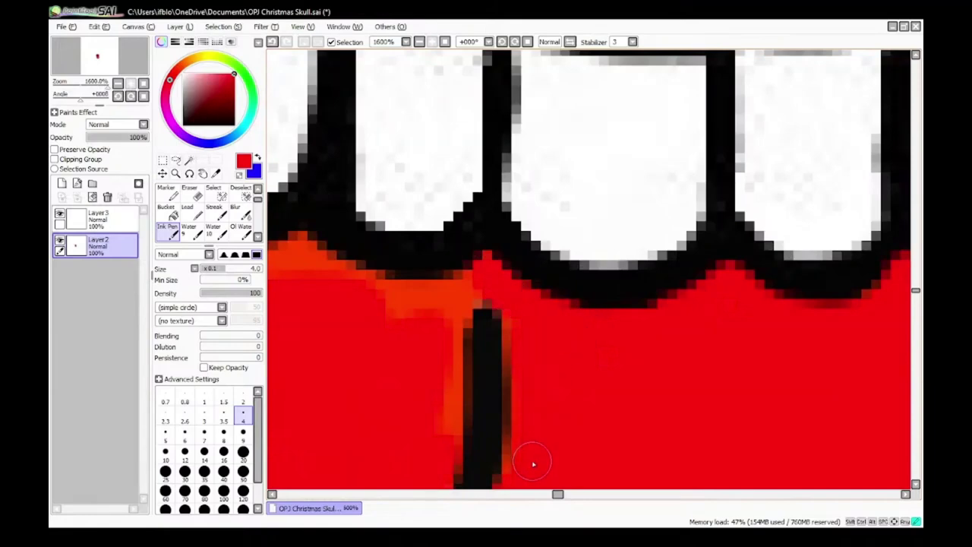
pyautogui.scroll(-5, 532, 395)
pyautogui.scroll(5, 509, 419)
pyautogui.moveTo(499, 233); pyautogui.dragTo(486, 415)
pyautogui.moveTo(457, 238); pyautogui.dragTo(501, 232)
# Step: Paint the orange areas above and below the long diagonal stroke in the left part of the jaw red
pyautogui.scroll(-5, 373, 297)
pyautogui.scroll(5, 373, 298)
pyautogui.moveTo(332, 200); pyautogui.dragTo(538, 282)
pyautogui.scroll(-5, 538, 282)
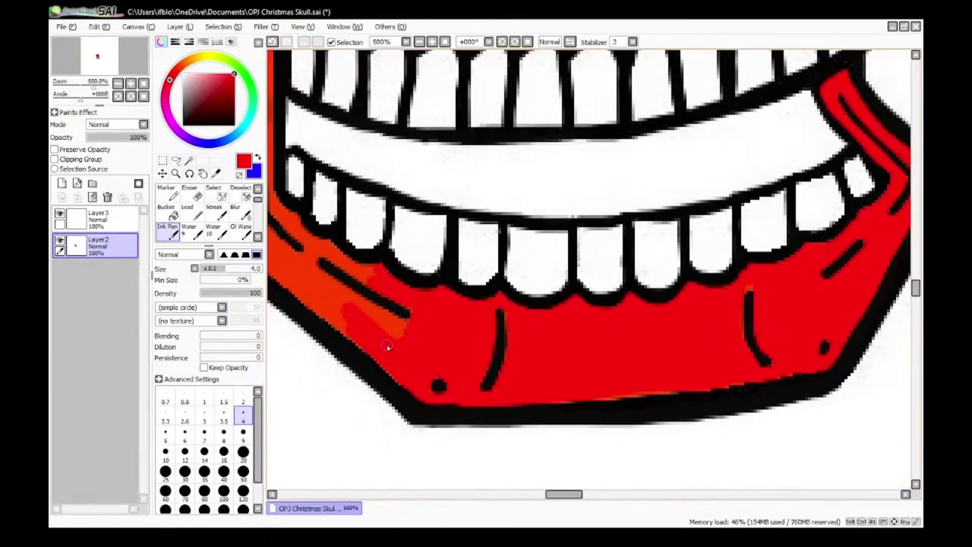
pyautogui.scroll(5, 369, 269)
pyautogui.moveTo(369, 269)
pyautogui.mouseDown()
pyautogui.moveTo(380, 256)
pyautogui.moveTo(641, 408)
pyautogui.moveTo(686, 364)
pyautogui.moveTo(408, 193)
pyautogui.moveTo(397, 163)
pyautogui.moveTo(502, 228)
pyautogui.mouseUp()
pyautogui.scroll(-2, 556, 308)
pyautogui.scroll(-5, 556, 307)
# Step: Paint the left jaw corner red between the outer outline and the lower end of the bent inner line
pyautogui.scroll(6, 494, 331)
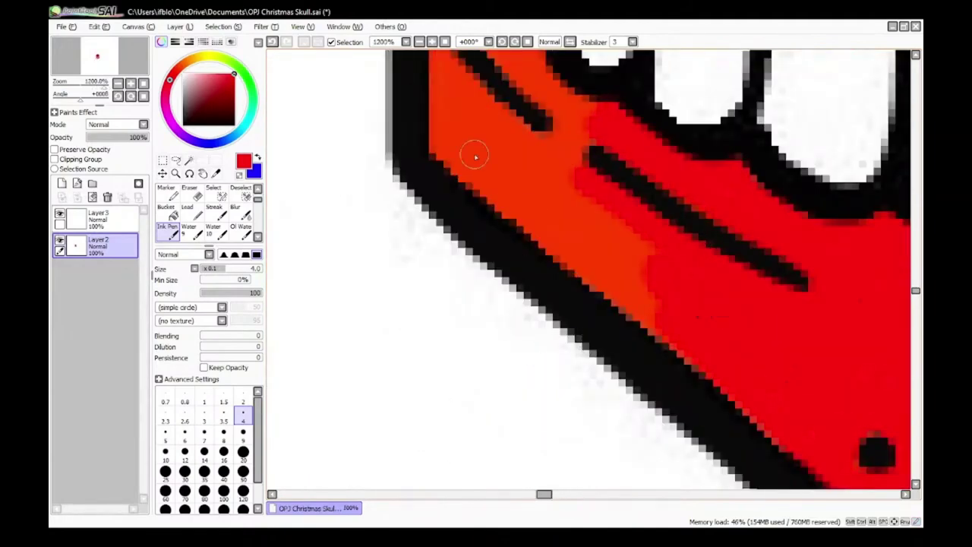
pyautogui.moveTo(446, 154)
pyautogui.mouseDown()
pyautogui.moveTo(562, 254)
pyautogui.moveTo(769, 372)
pyautogui.moveTo(562, 203)
pyautogui.moveTo(567, 157)
pyautogui.moveTo(456, 145)
pyautogui.mouseUp()
pyautogui.scroll(-4, 505, 259)
pyautogui.scroll(5, 580, 322)
pyautogui.scroll(-4, 579, 321)
pyautogui.scroll(4, 615, 350)
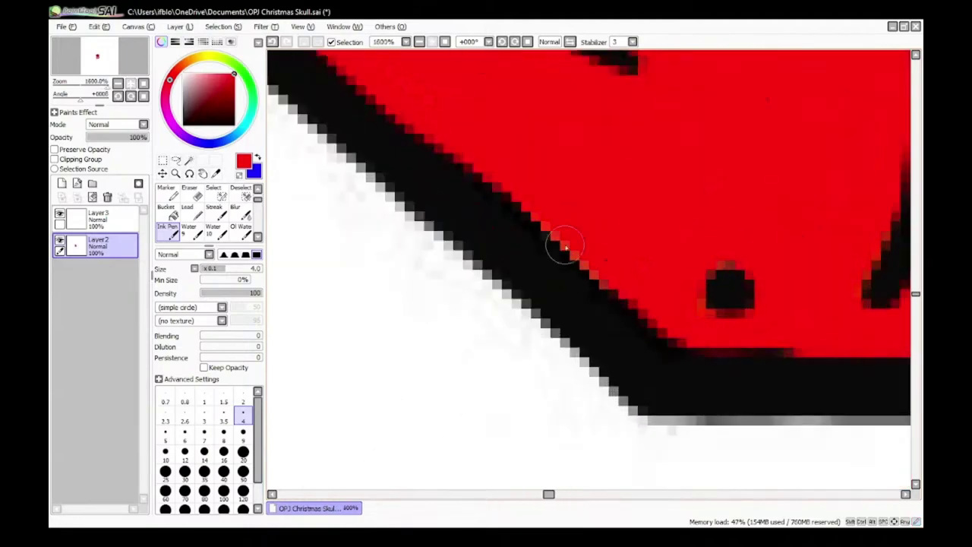
# Step: Paint the orange band between the bent inner line and the leftmost lower teeth red
pyautogui.scroll(-3, 661, 330)
pyautogui.scroll(3, 499, 223)
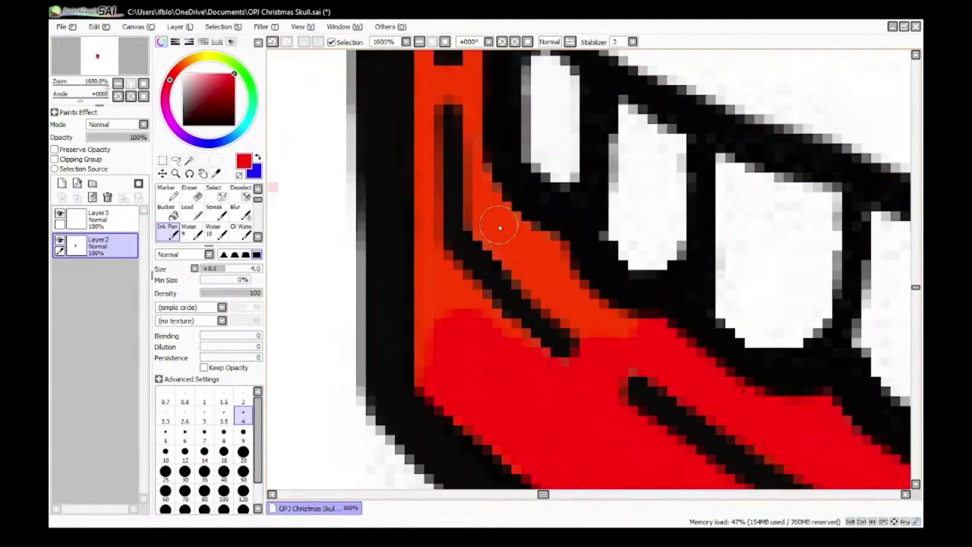
pyautogui.moveTo(499, 223); pyautogui.dragTo(597, 323)
pyautogui.moveTo(509, 244); pyautogui.dragTo(481, 180)
pyautogui.hotkey('alt', 'Tab')
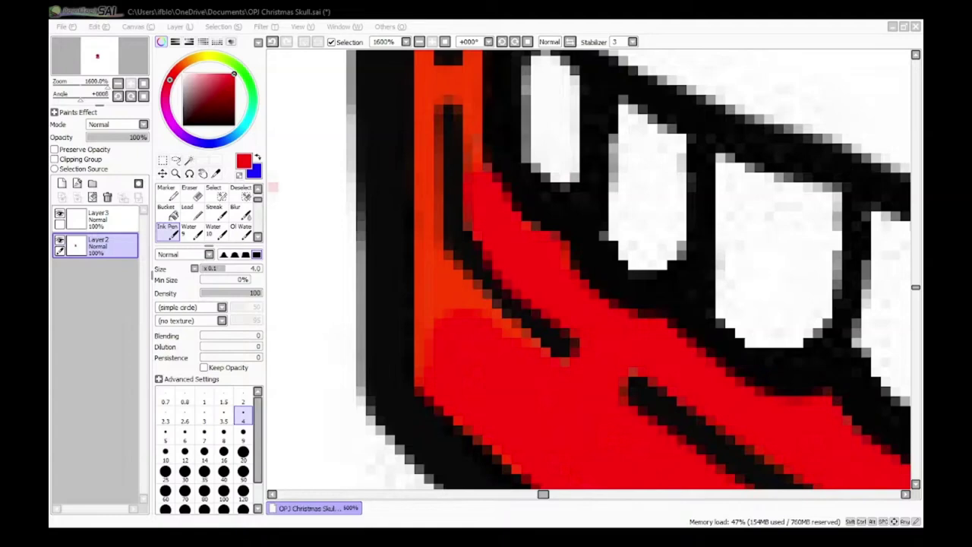
pyautogui.hotkey('alt', 'Tab')
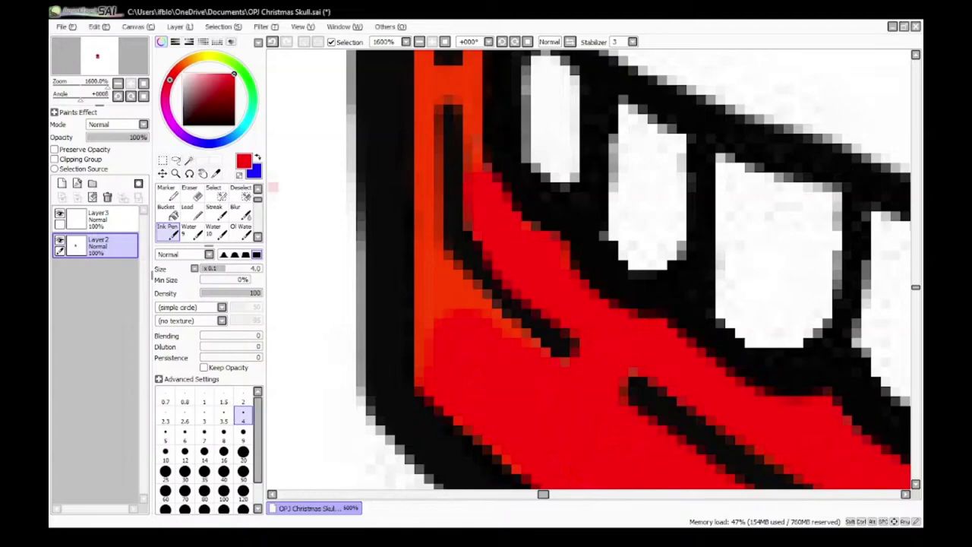
# Step: Paint the lower left jaw arm red around the bent inner line, using the Ink Pen at size 2 for the narrow band
pyautogui.moveTo(433, 270)
pyautogui.mouseDown()
pyautogui.moveTo(555, 377)
pyautogui.moveTo(432, 391)
pyautogui.mouseUp()
pyautogui.moveTo(439, 97)
pyautogui.mouseDown()
pyautogui.moveTo(449, 302)
pyautogui.moveTo(482, 373)
pyautogui.mouseUp()
pyautogui.scroll(-4, 448, 289)
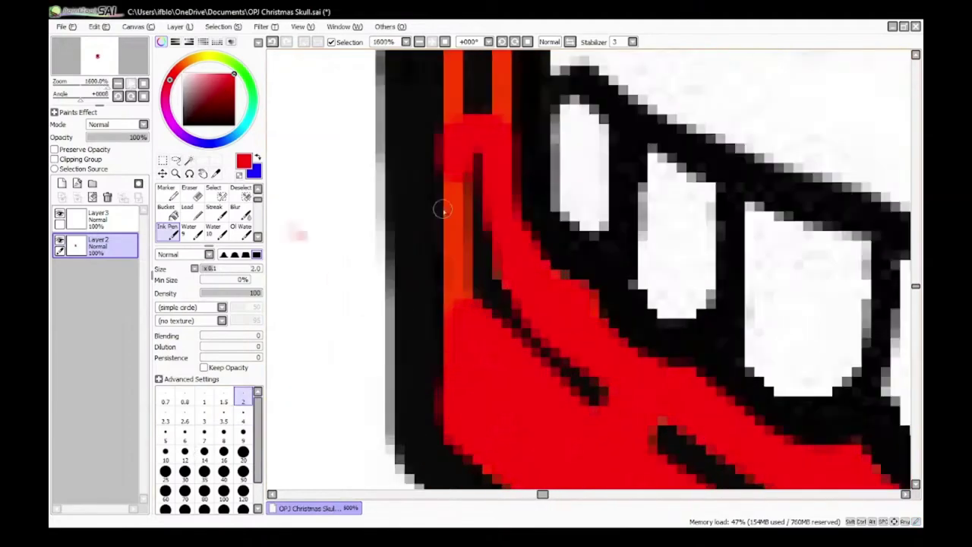
pyautogui.moveTo(453, 250); pyautogui.dragTo(454, 315)
# Step: Paint the upper left jaw arm red on both sides of the short inner line and up to its top end
pyautogui.scroll(-4, 454, 300)
pyautogui.scroll(4, 460, 197)
pyautogui.moveTo(475, 69); pyautogui.dragTo(482, 342)
pyautogui.scroll(-2, 477, 350)
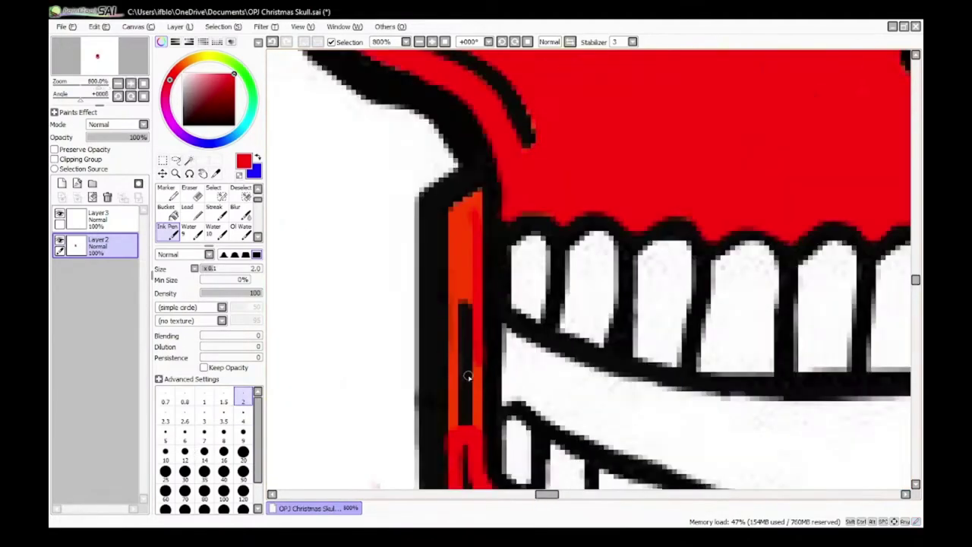
pyautogui.scroll(2, 469, 395)
pyautogui.moveTo(482, 296)
pyautogui.mouseDown()
pyautogui.moveTo(481, 326)
pyautogui.moveTo(447, 284)
pyautogui.moveTo(427, 369)
pyautogui.moveTo(428, 271)
pyautogui.moveTo(456, 178)
pyautogui.mouseUp()
pyautogui.scroll(-3, 437, 157)
pyautogui.scroll(3, 505, 177)
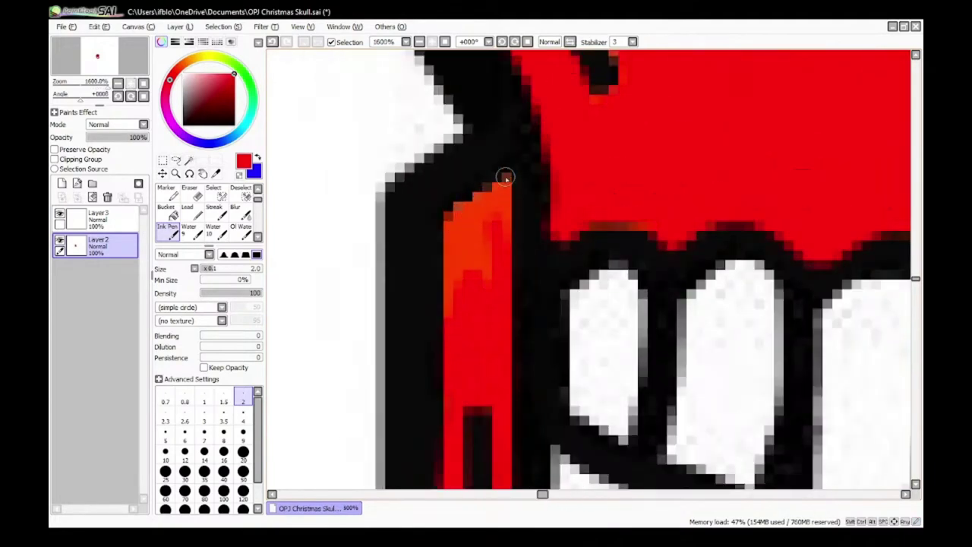
pyautogui.scroll(-3, 497, 284)
# Step: Clean up the orange fringe along the right curved chin line with red
pyautogui.scroll(3, 523, 232)
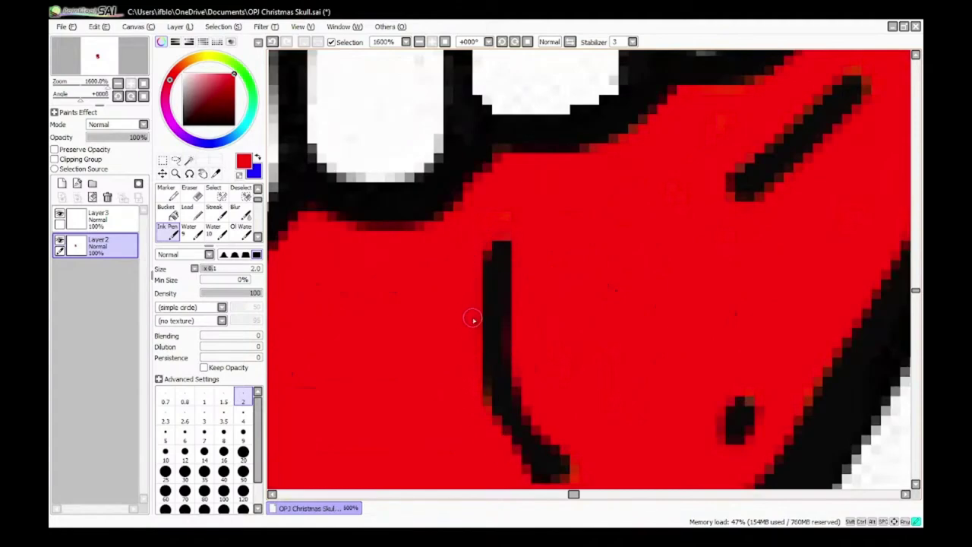
pyautogui.scroll(-3, 473, 319)
pyautogui.scroll(5, 352, 304)
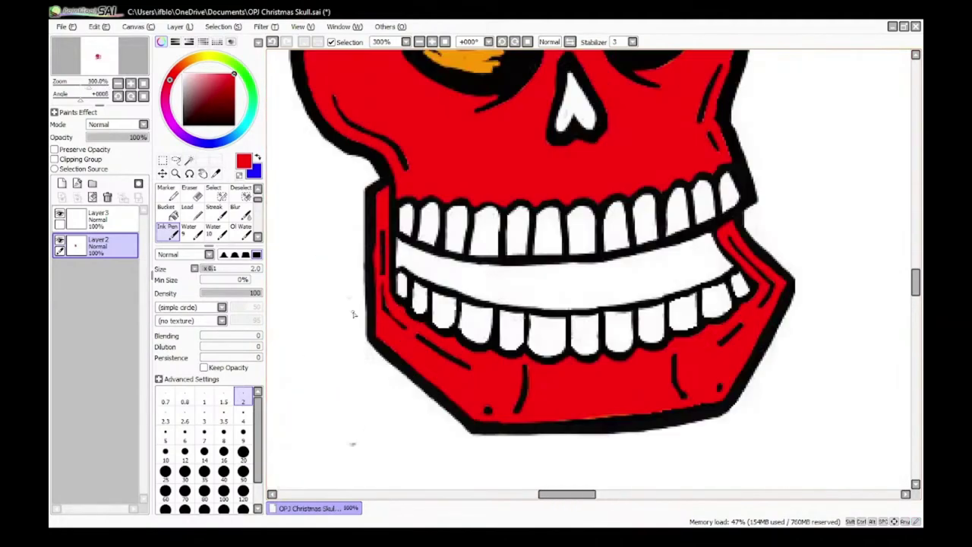
# Step: Retouch the outline and inner lines of the left jaw arm in black with the size 2 Ink Pen
pyautogui.scroll(-1, 372, 296)
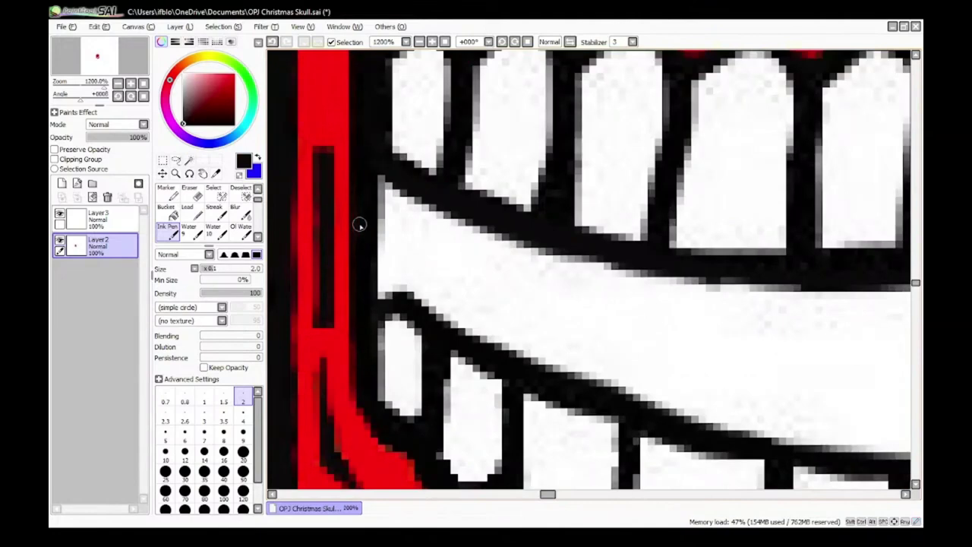
pyautogui.scroll(1, 362, 152)
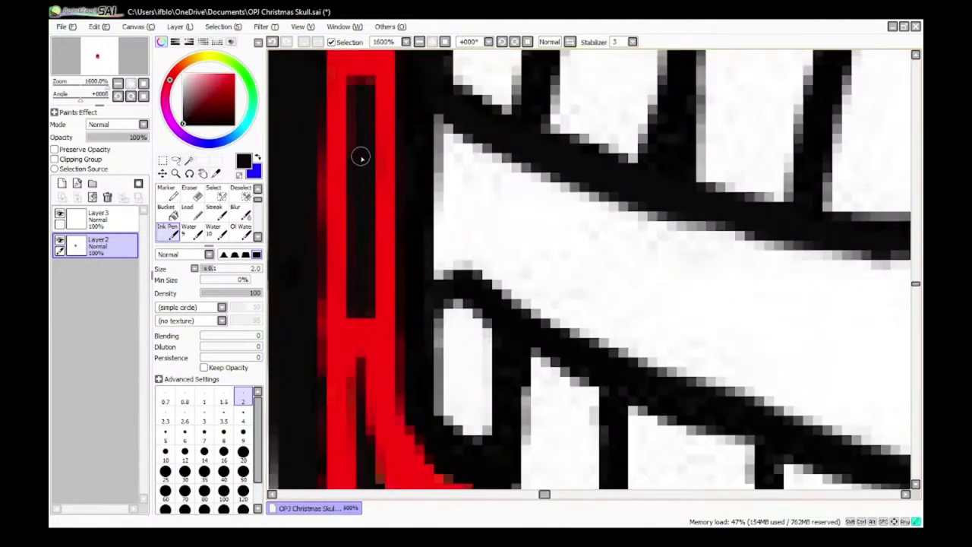
pyautogui.scroll(-2, 304, 319)
pyautogui.scroll(2, 334, 401)
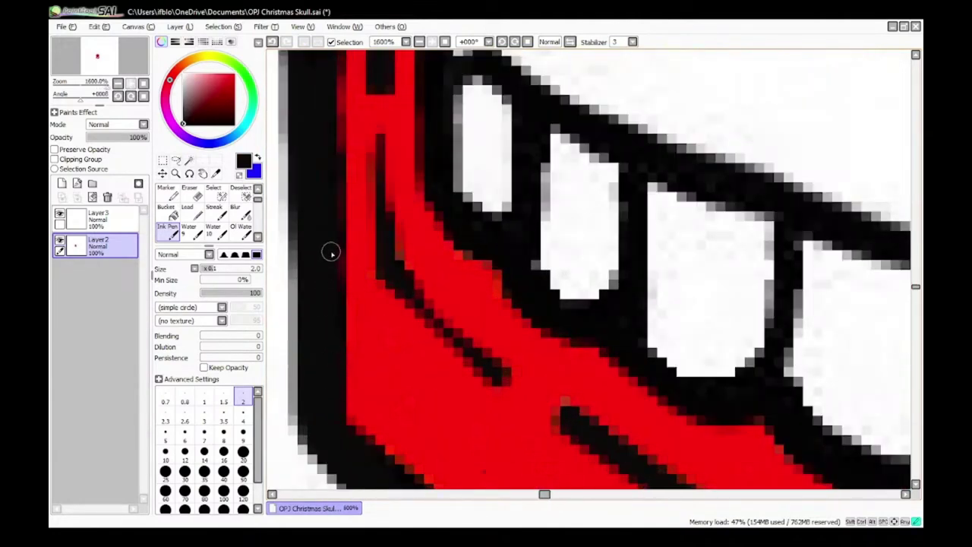
pyautogui.scroll(-2, 329, 159)
pyautogui.scroll(2, 336, 177)
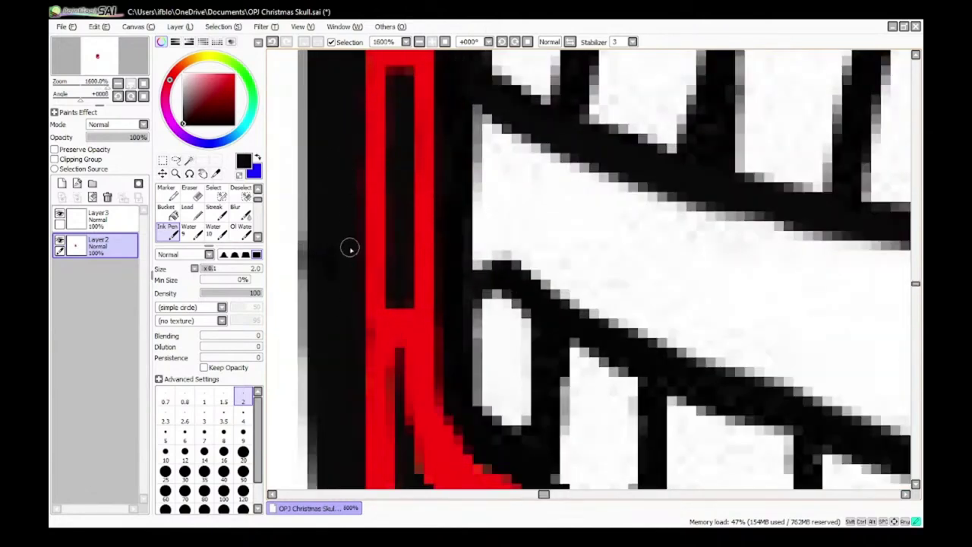
pyautogui.scroll(-2, 349, 247)
pyautogui.scroll(2, 348, 190)
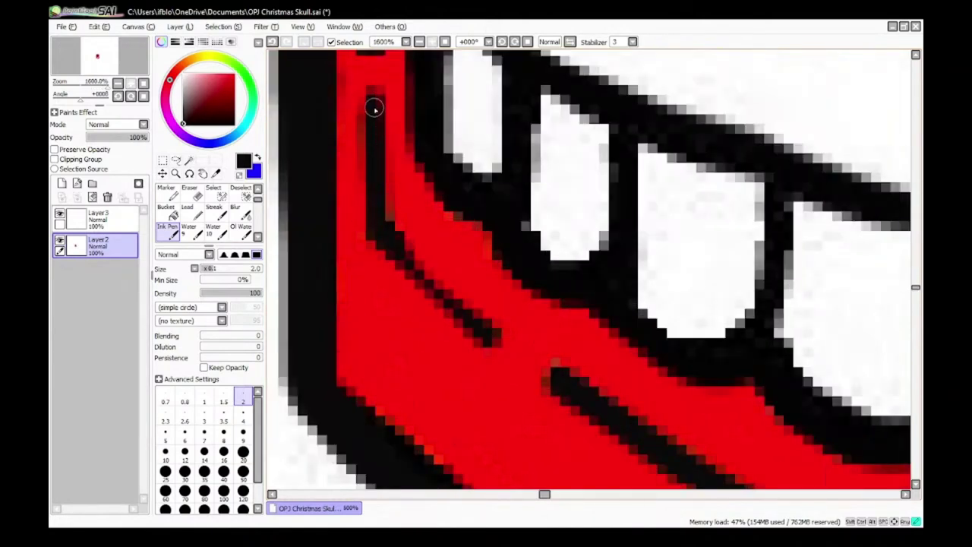
pyautogui.scroll(-8, 547, 342)
pyautogui.scroll(4, 588, 366)
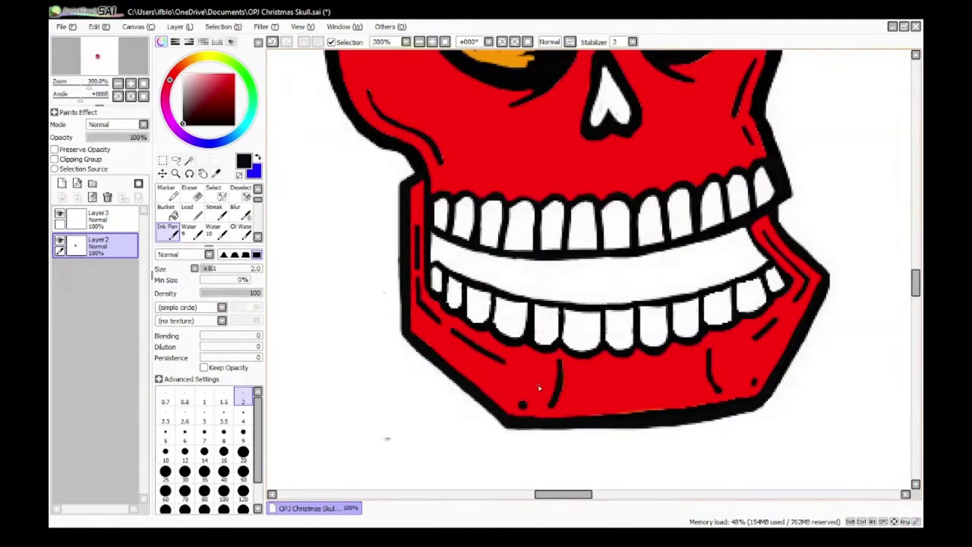
# Step: Pick the jaw's red and paint over the orange fringe along the bottom chin outline
pyautogui.scroll(-1, 429, 343)
pyautogui.scroll(5, 593, 395)
pyautogui.rightClick(424, 272)
pyautogui.scroll(-3, 437, 275)
pyautogui.scroll(3, 456, 283)
pyautogui.moveTo(389, 298); pyautogui.dragTo(773, 271)
pyautogui.scroll(-4, 536, 289)
# Step: Paint the remaining orange fringe along the right part of the bottom chin outline red
pyautogui.scroll(4, 537, 289)
pyautogui.moveTo(463, 281); pyautogui.dragTo(514, 279)
pyautogui.scroll(4, 413, 296)
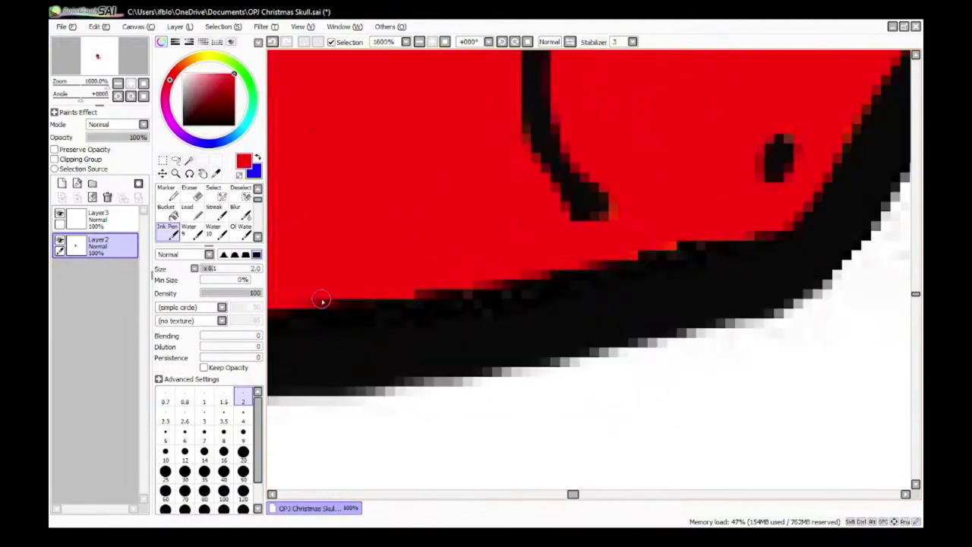
pyautogui.scroll(-5, 647, 256)
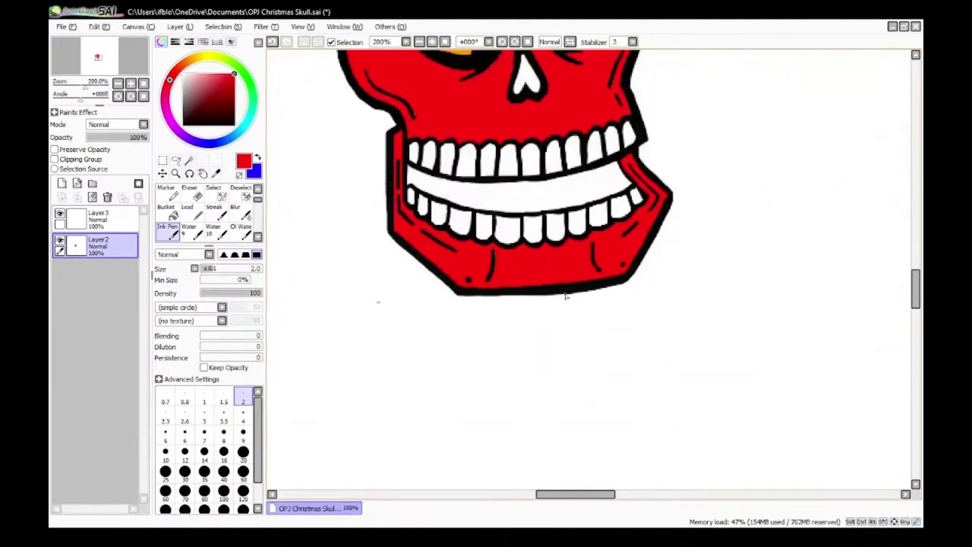
pyautogui.scroll(5, 480, 191)
pyautogui.scroll(-5, 514, 365)
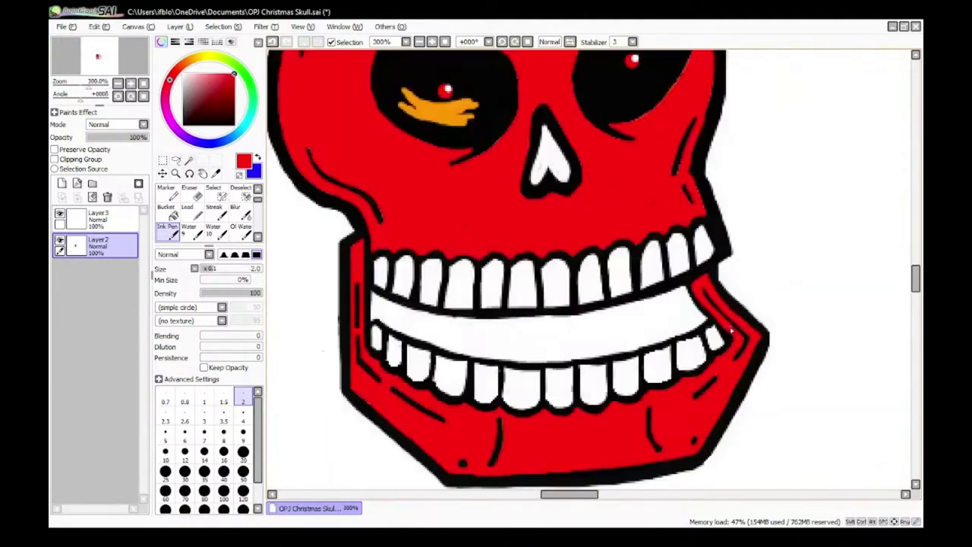
# Step: Widen the white gap of the forehead crack by erasing its inner black edges with the Eraser at size 4
pyautogui.scroll(3, 565, 256)
pyautogui.scroll(-3, 619, 283)
pyautogui.scroll(5, 538, 251)
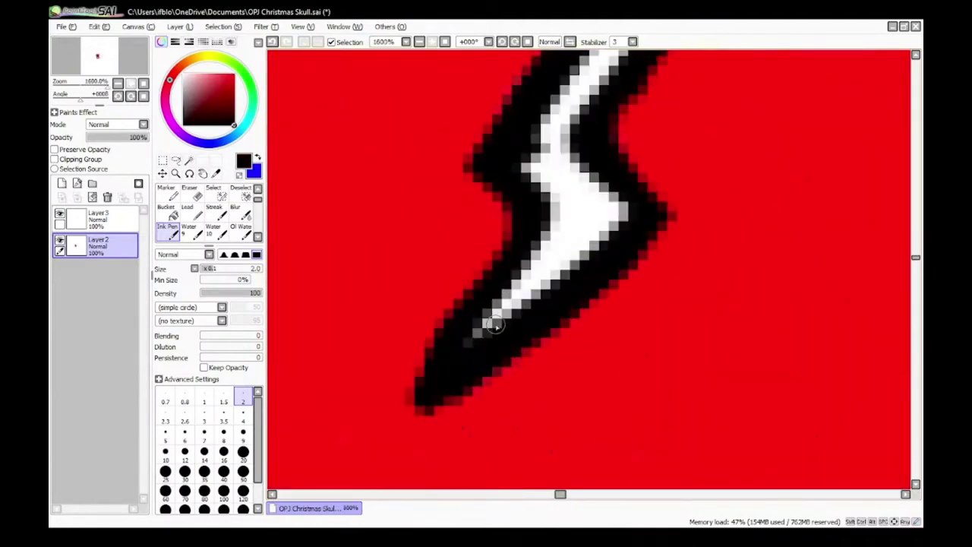
pyautogui.scroll(-2, 561, 154)
pyautogui.scroll(2, 581, 85)
pyautogui.click(190, 193)
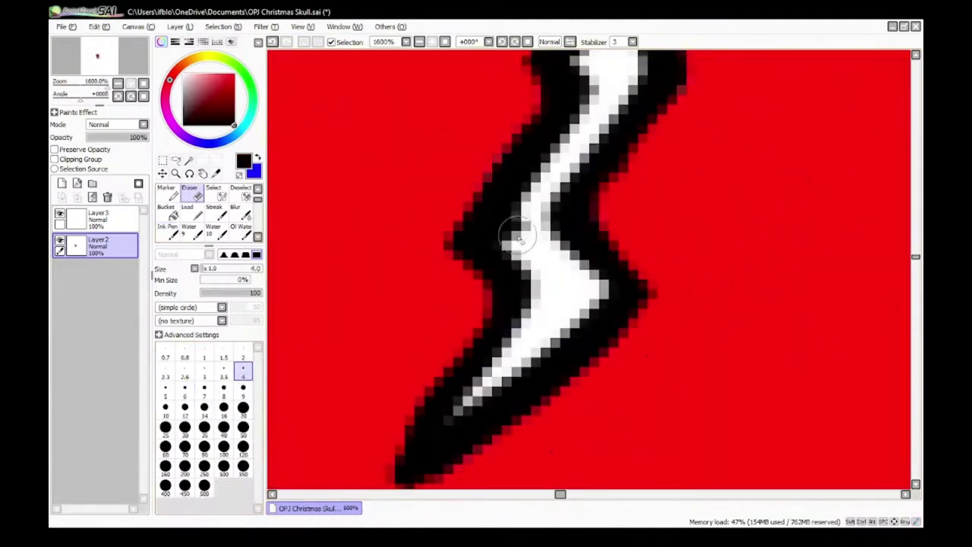
pyautogui.scroll(-3, 576, 144)
pyautogui.scroll(3, 582, 114)
pyautogui.moveTo(571, 186)
pyautogui.mouseDown()
pyautogui.moveTo(554, 164)
pyautogui.moveTo(629, 85)
pyautogui.mouseUp()
pyautogui.scroll(-3, 599, 159)
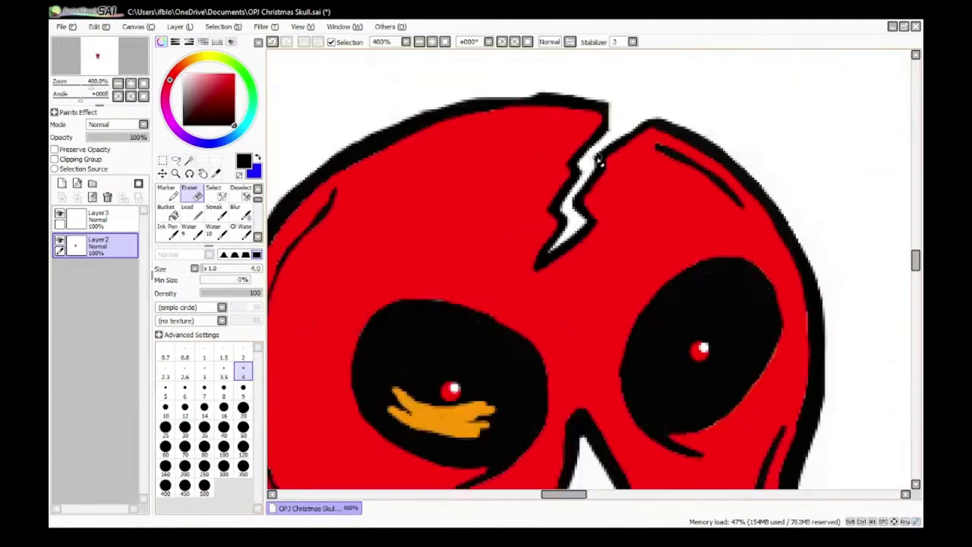
# Step: Set the Eraser to size 2 and trim the inner black edges in the upper part of the forehead crack
pyautogui.scroll(3, 607, 143)
pyautogui.click(243, 355)
pyautogui.scroll(2, 532, 209)
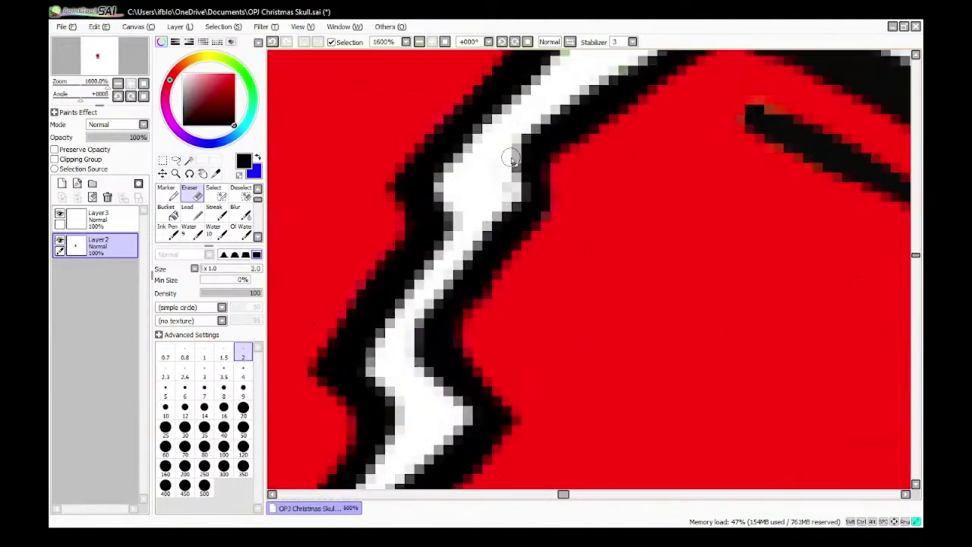
pyautogui.scroll(-3, 511, 157)
pyautogui.scroll(3, 486, 228)
# Step: Thin the black outline at the forehead crack's lower tip by erasing its outer edge and repainting it red with the Ink Pen at size 4
pyautogui.scroll(-3, 456, 250)
pyautogui.scroll(3, 416, 302)
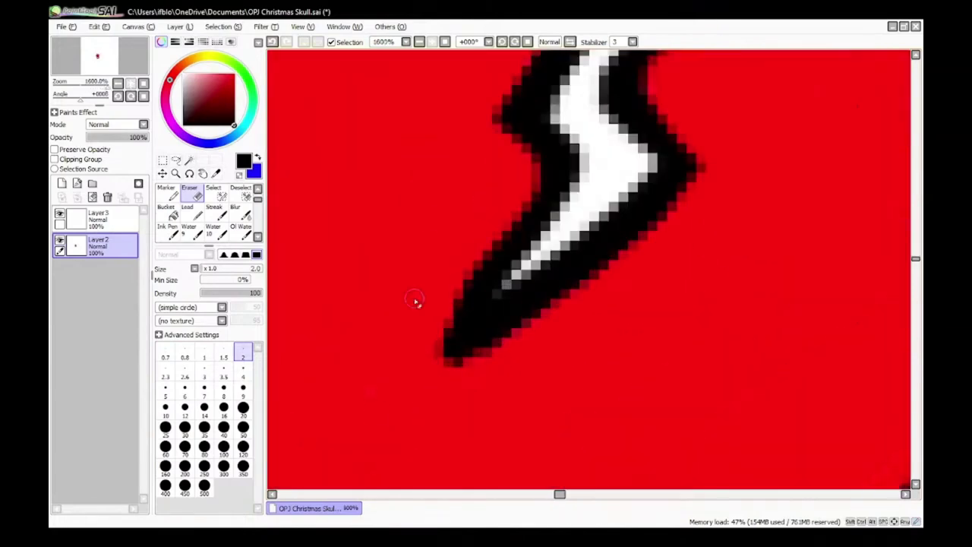
pyautogui.moveTo(511, 200); pyautogui.dragTo(468, 263)
pyautogui.press('n')
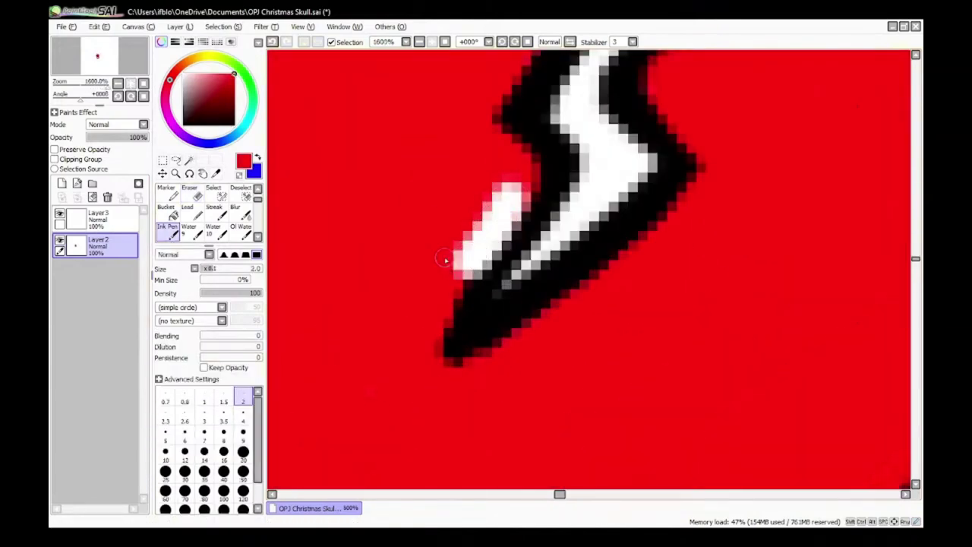
pyautogui.click(243, 413)
pyautogui.moveTo(505, 194)
pyautogui.mouseDown()
pyautogui.moveTo(451, 256)
pyautogui.moveTo(474, 251)
pyautogui.mouseUp()
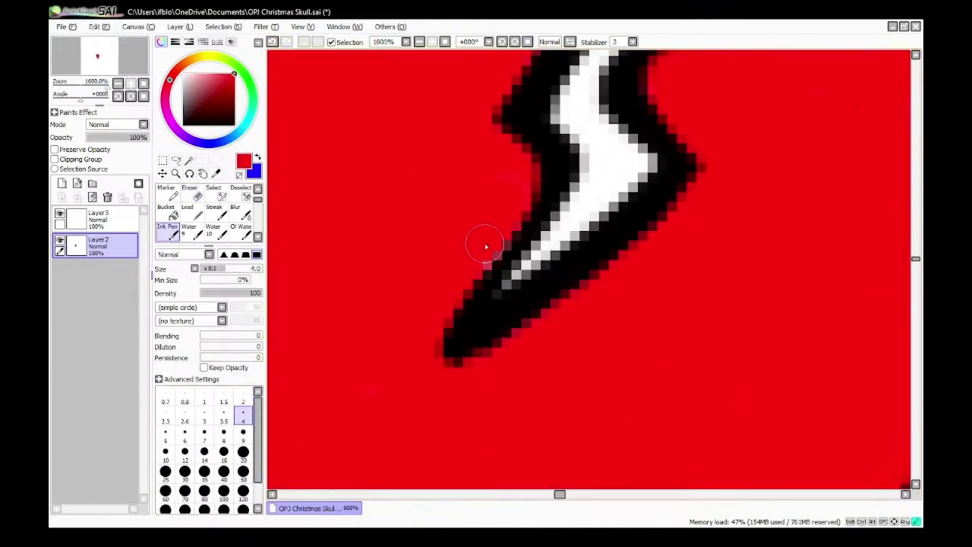
pyautogui.moveTo(679, 215)
pyautogui.mouseDown()
pyautogui.moveTo(622, 284)
pyautogui.moveTo(443, 378)
pyautogui.mouseUp()
pyautogui.scroll(-5, 501, 411)
pyautogui.scroll(3, 492, 424)
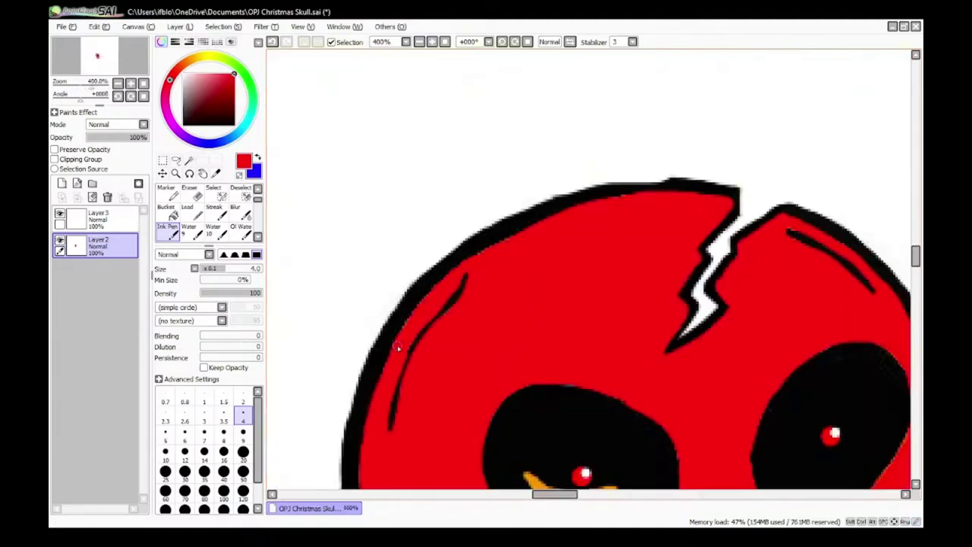
# Step: Paint over the orange shape and red pupil in the left eye socket with black using the Ink Pen at size 20
pyautogui.scroll(-2, 417, 397)
pyautogui.scroll(5, 433, 441)
pyautogui.keyDown('alt'); pyautogui.click(484, 283); pyautogui.keyUp('alt')
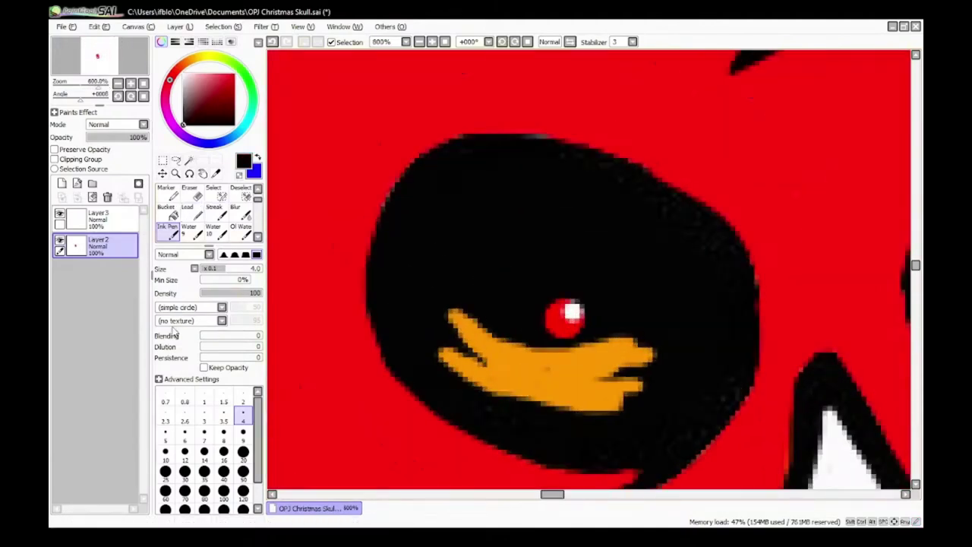
pyautogui.click(243, 452)
pyautogui.moveTo(448, 328)
pyautogui.mouseDown()
pyautogui.moveTo(597, 357)
pyautogui.moveTo(460, 347)
pyautogui.mouseUp()
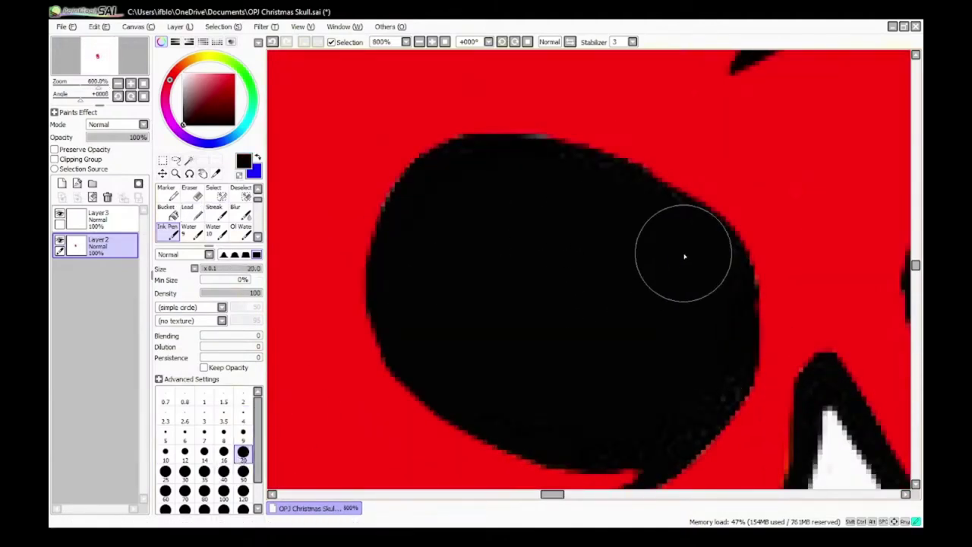
# Step: Fill the right eye socket solid black, covering its red pupil and white highlight
pyautogui.scroll(-2, 660, 238)
pyautogui.scroll(2, 591, 170)
pyautogui.scroll(-2, 553, 318)
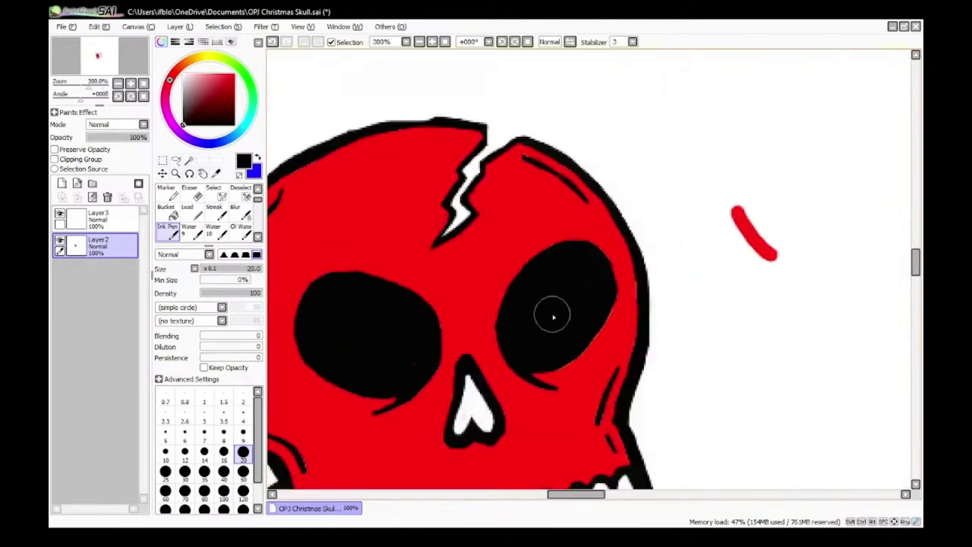
pyautogui.scroll(4, 553, 317)
pyautogui.scroll(-3, 669, 121)
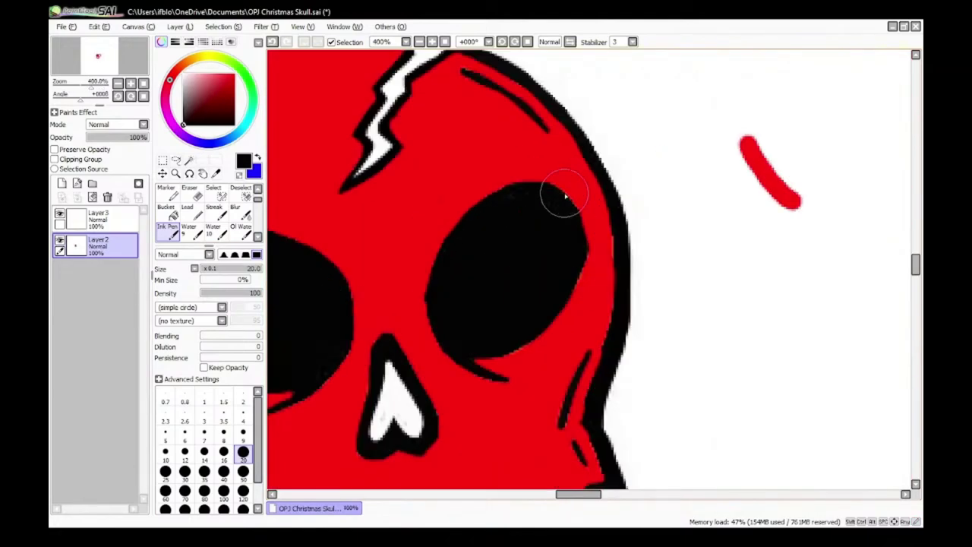
pyautogui.scroll(3, 585, 304)
pyautogui.scroll(-4, 456, 425)
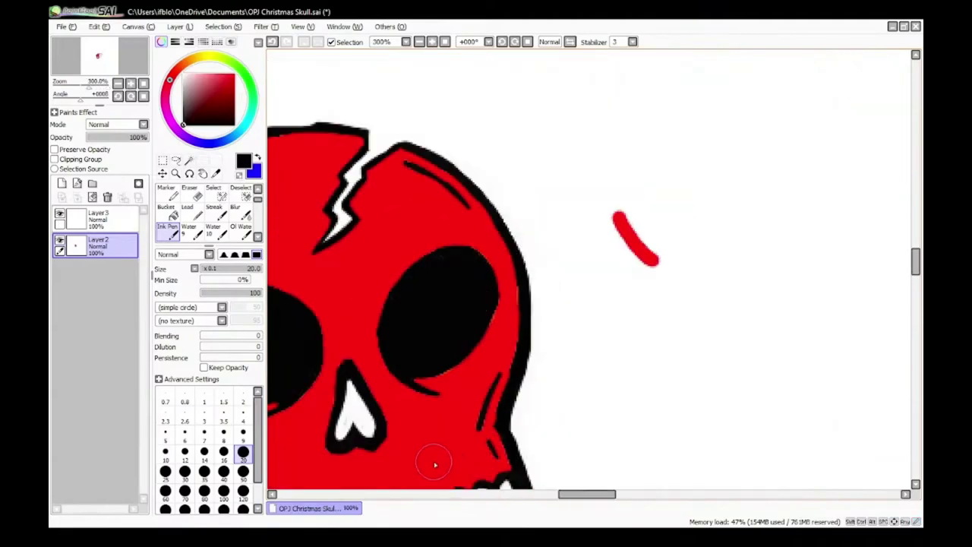
# Step: Pick the face's red and paint over the orange fringe between the right eye socket and the skull outline at size 4
pyautogui.scroll(2, 456, 319)
pyautogui.keyDown('alt'); pyautogui.click(388, 154); pyautogui.keyUp('alt')
pyautogui.click(244, 432)
pyautogui.scroll(3, 510, 278)
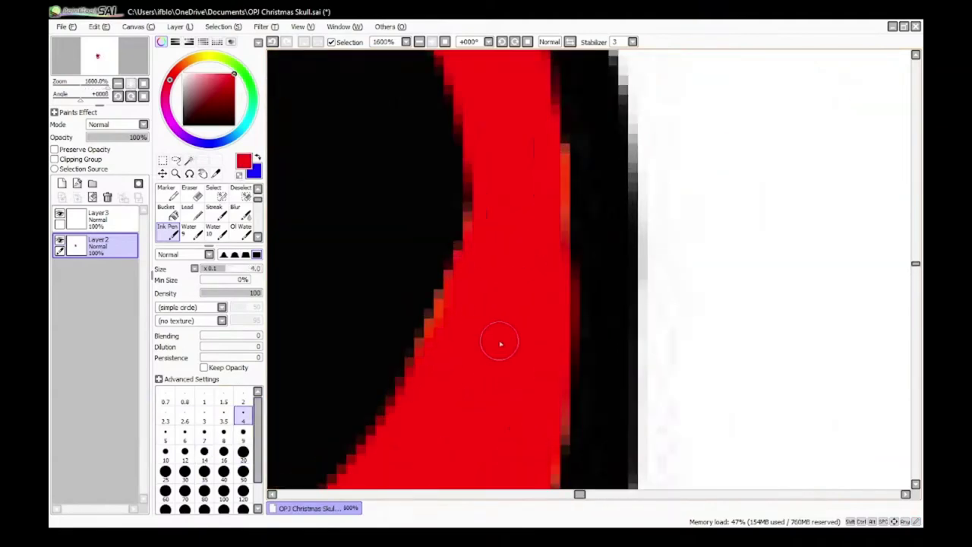
pyautogui.moveTo(548, 270); pyautogui.dragTo(596, 134)
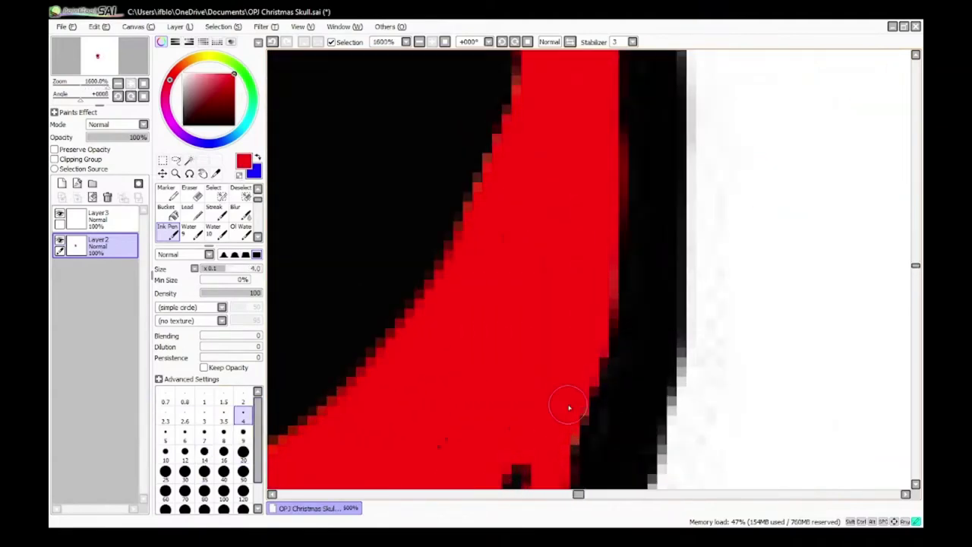
pyautogui.scroll(-9, 569, 407)
pyautogui.scroll(2, 472, 276)
pyautogui.moveTo(482, 376); pyautogui.dragTo(451, 175)
pyautogui.scroll(-1, 433, 433)
pyautogui.scroll(3, 451, 176)
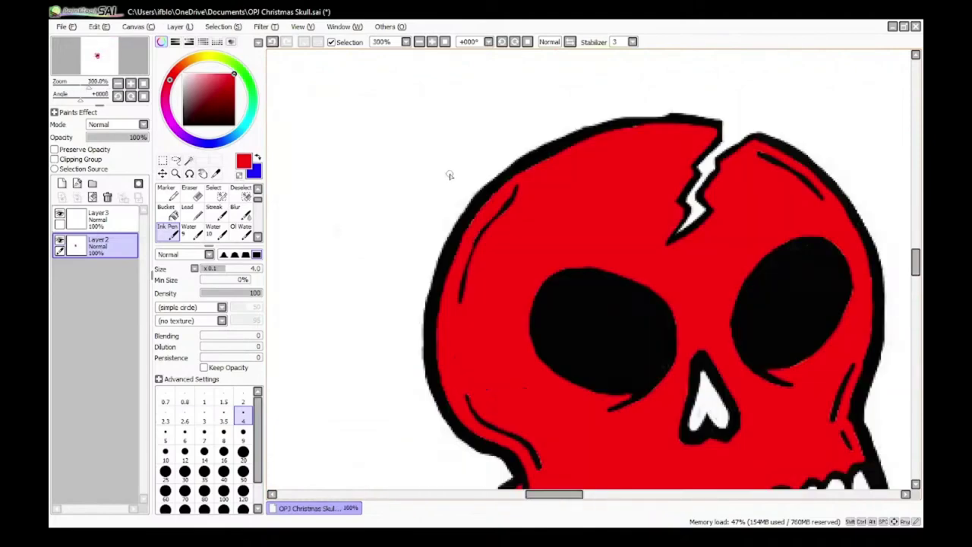
# Step: Draw short black strokes outward from both sides of the skull's top as the hat brim's ends, using the Ink Pen at size 7
pyautogui.scroll(-4, 449, 194)
pyautogui.scroll(4, 470, 185)
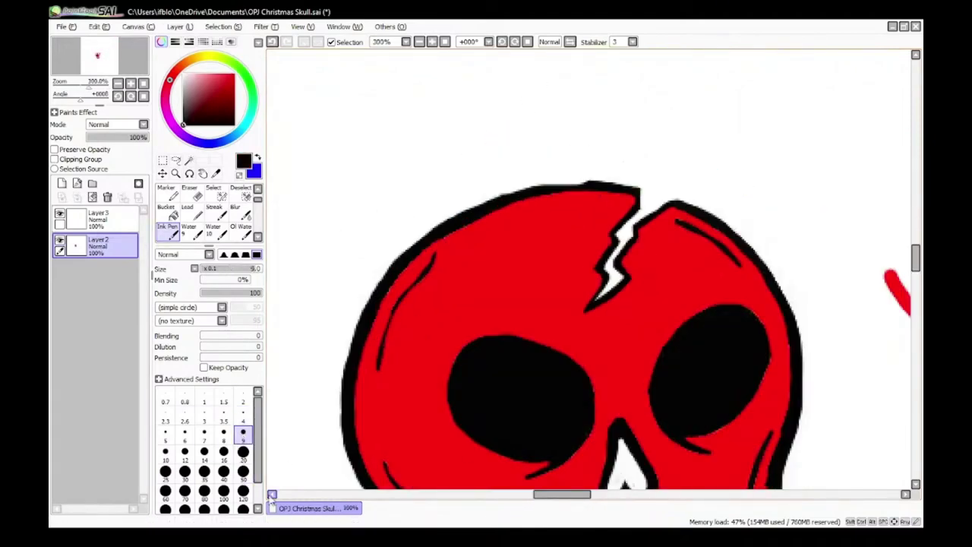
pyautogui.click(205, 434)
pyautogui.scroll(2, 380, 218)
pyautogui.scroll(-3, 317, 371)
pyautogui.scroll(2, 523, 283)
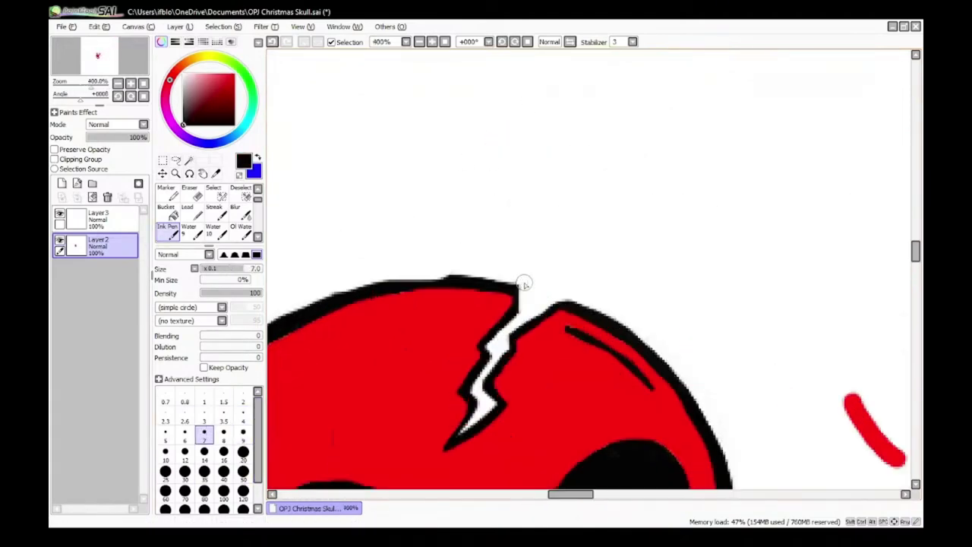
pyautogui.scroll(-1, 524, 286)
pyautogui.scroll(-1, 585, 308)
pyautogui.scroll(1, 591, 312)
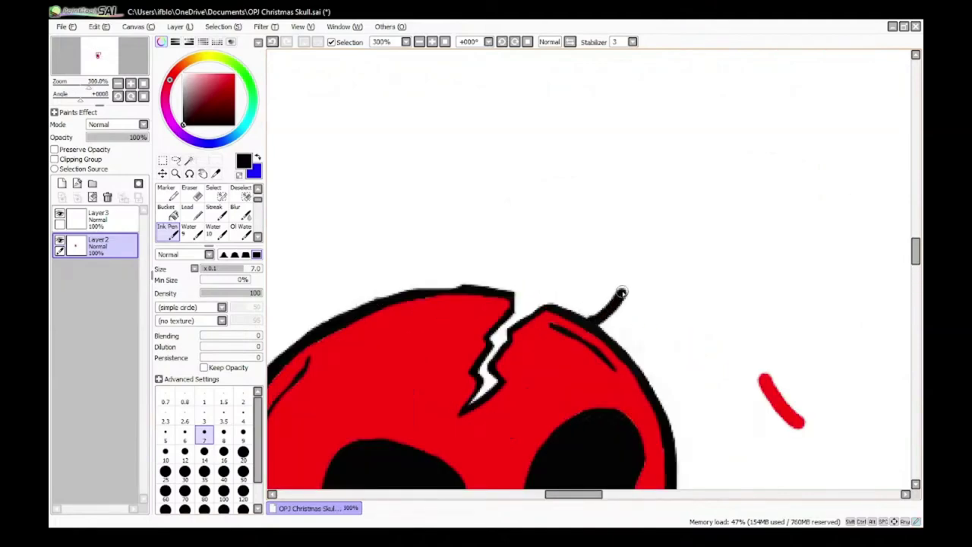
pyautogui.scroll(-2, 621, 293)
pyautogui.scroll(4, 542, 358)
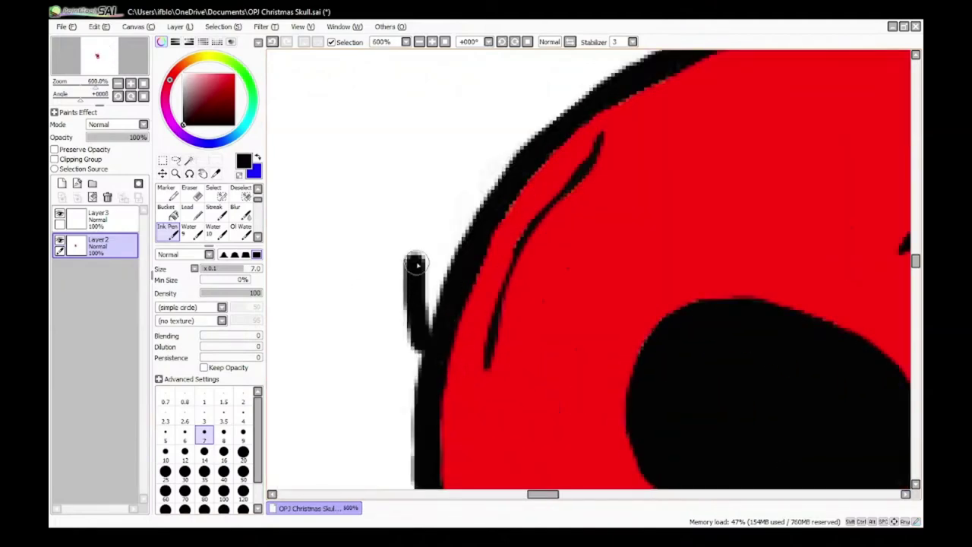
# Step: Trim the short black stroke at the hat brim's left end with the Eraser
pyautogui.press('e')
pyautogui.scroll(2, 399, 344)
pyautogui.moveTo(432, 196)
pyautogui.mouseDown()
pyautogui.moveTo(453, 291)
pyautogui.moveTo(429, 266)
pyautogui.mouseUp()
pyautogui.scroll(-4, 448, 295)
pyautogui.press('n')
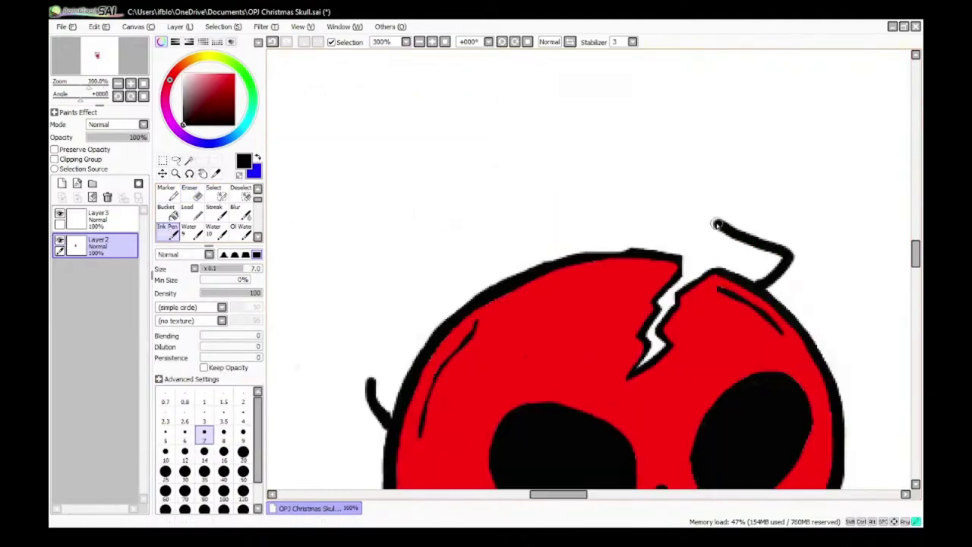
# Step: Draw the hat brim's curved upper edge in black over the skull from right to left and thicken the brim's right end
pyautogui.moveTo(791, 252)
pyautogui.mouseDown()
pyautogui.moveTo(710, 208)
pyautogui.moveTo(580, 208)
pyautogui.moveTo(470, 241)
pyautogui.moveTo(377, 327)
pyautogui.mouseUp()
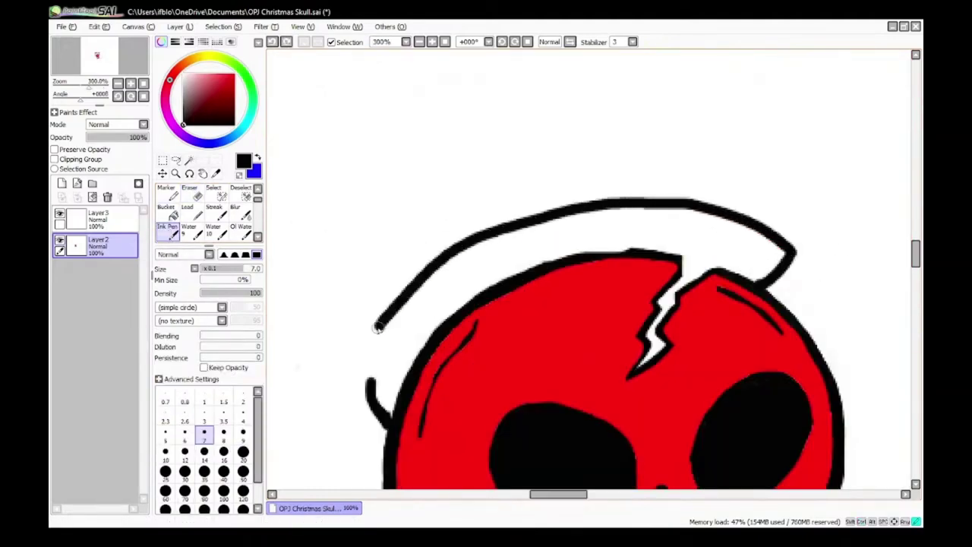
pyautogui.scroll(-2, 389, 429)
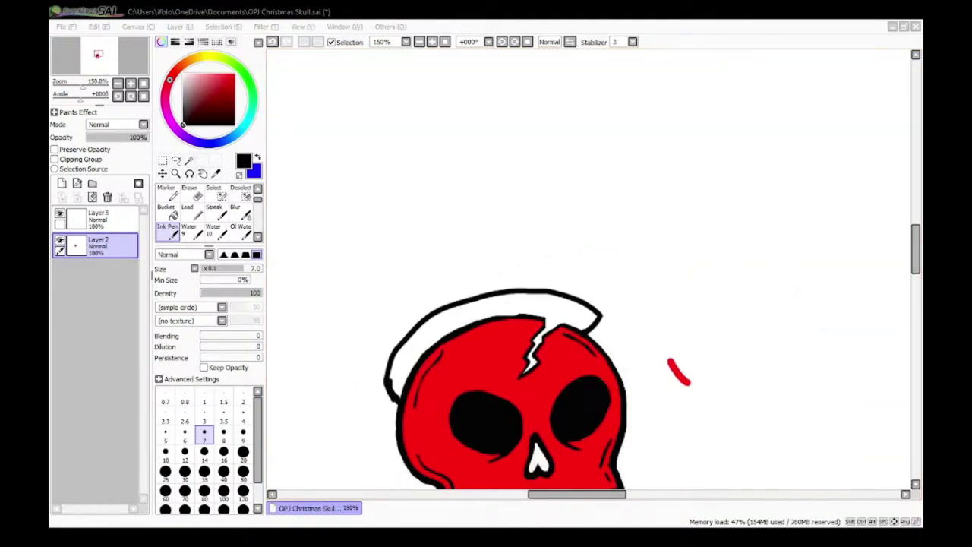
pyautogui.scroll(-1, 296, 456)
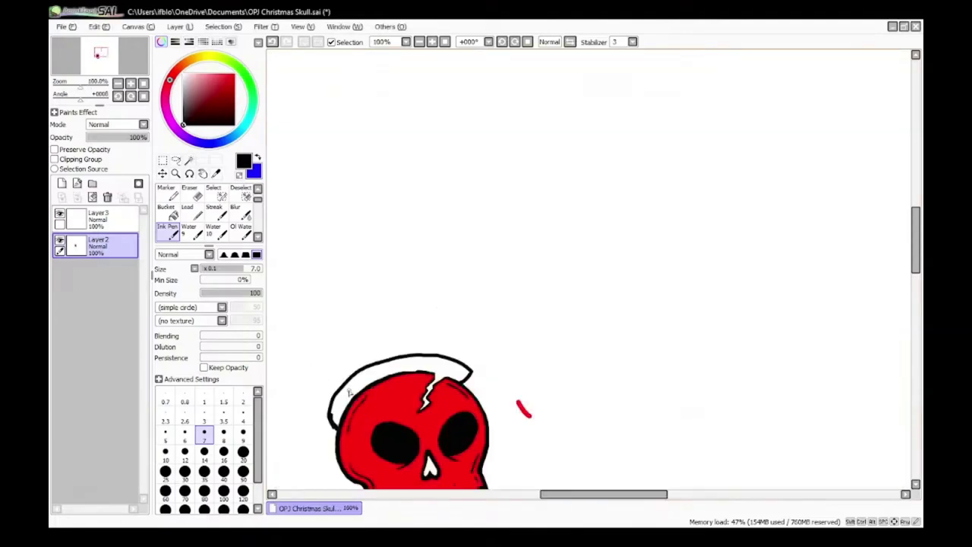
pyautogui.scroll(6, 298, 422)
pyautogui.scroll(-6, 467, 273)
pyautogui.scroll(7, 558, 323)
pyautogui.moveTo(630, 231)
pyautogui.mouseDown()
pyautogui.moveTo(576, 350)
pyautogui.moveTo(633, 231)
pyautogui.mouseUp()
pyautogui.scroll(-3, 546, 383)
pyautogui.scroll(1, 282, 397)
pyautogui.scroll(1, 600, 347)
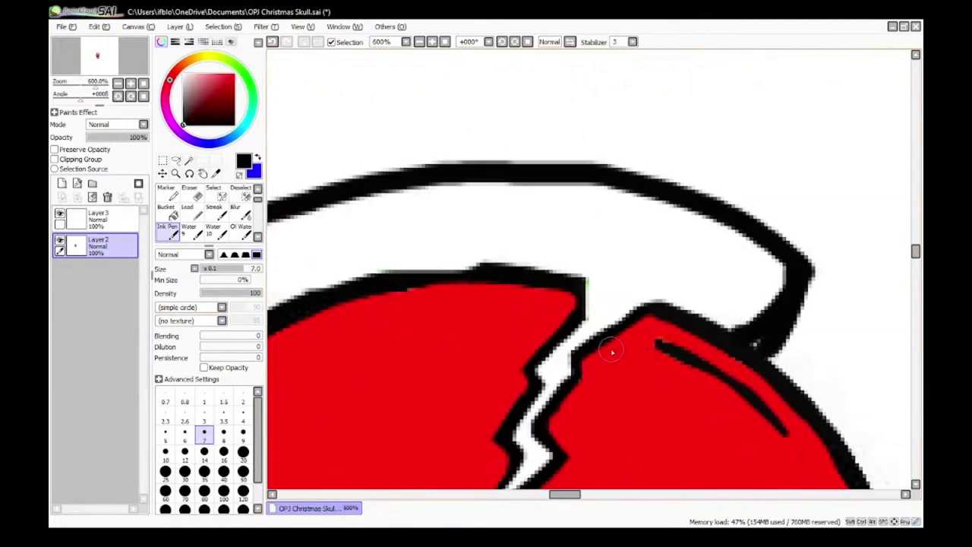
# Step: Set the Ink Pen to size 6 and close the open top of the forehead crack with a black line along the skull's outline
pyautogui.click(191, 441)
pyautogui.scroll(3, 587, 312)
pyautogui.moveTo(582, 258)
pyautogui.mouseDown()
pyautogui.moveTo(756, 303)
pyautogui.moveTo(627, 273)
pyautogui.mouseUp()
pyautogui.scroll(-3, 528, 326)
pyautogui.scroll(-5, 520, 379)
pyautogui.scroll(2, 433, 428)
pyautogui.scroll(4, 420, 461)
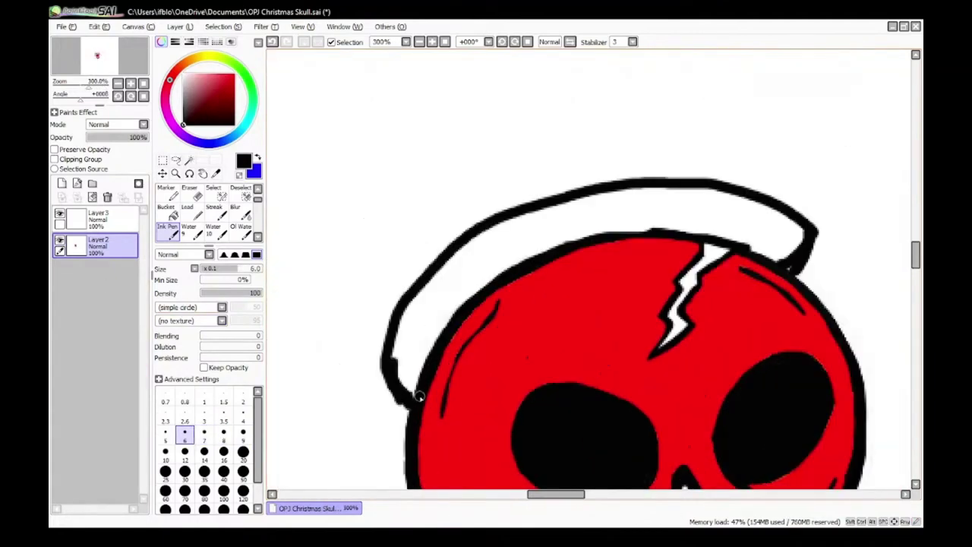
pyautogui.scroll(-4, 434, 389)
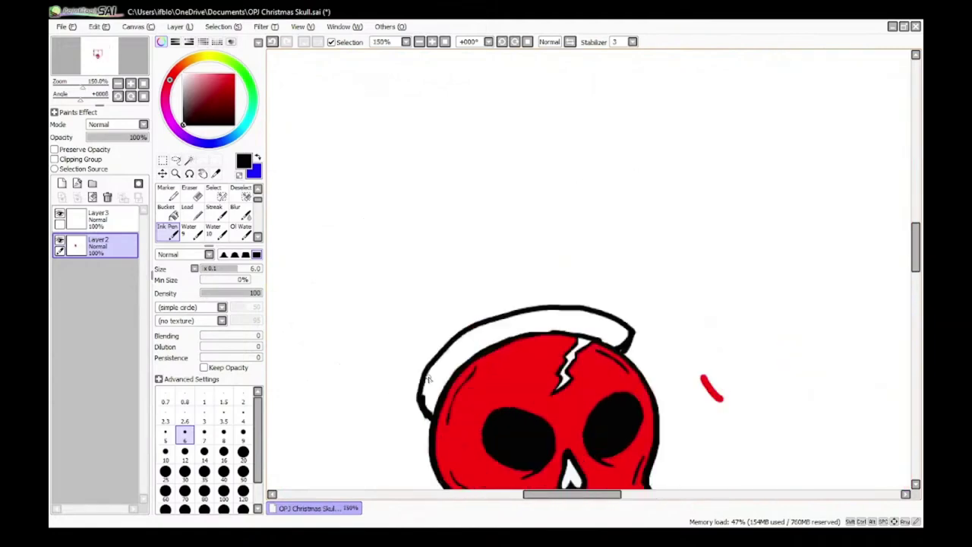
# Step: Draw the hat's large curved outer outline in black from the brim's right end over the top and down the far left
pyautogui.scroll(3, 710, 385)
pyautogui.moveTo(699, 386)
pyautogui.mouseDown()
pyautogui.moveTo(692, 319)
pyautogui.moveTo(551, 165)
pyautogui.mouseUp()
pyautogui.scroll(-2, 551, 165)
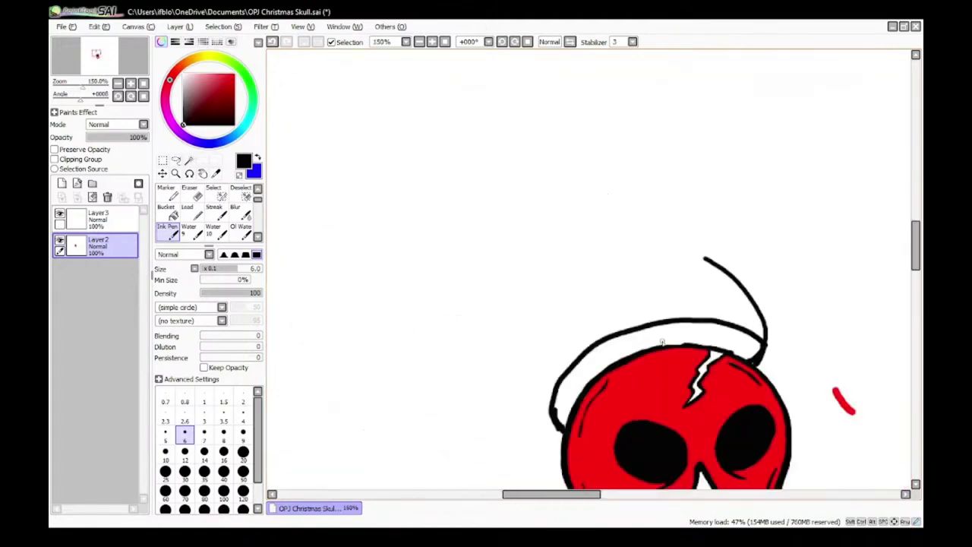
pyautogui.scroll(1, 747, 174)
pyautogui.moveTo(747, 174)
pyautogui.mouseDown()
pyautogui.moveTo(635, 153)
pyautogui.moveTo(465, 189)
pyautogui.moveTo(357, 270)
pyautogui.moveTo(321, 394)
pyautogui.mouseUp()
pyautogui.scroll(-7, 321, 394)
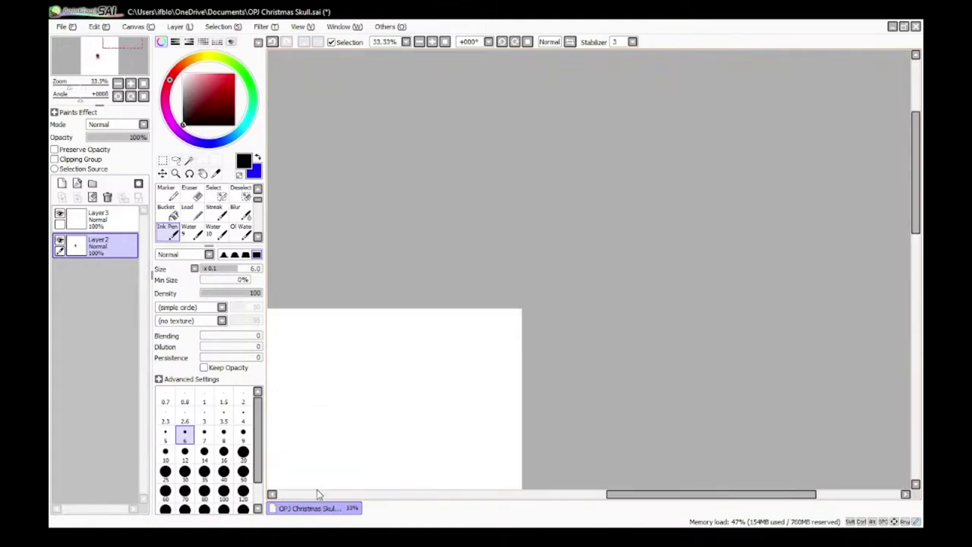
pyautogui.moveTo(608, 494); pyautogui.dragTo(466, 499)
pyautogui.scroll(-1, 466, 471)
pyautogui.moveTo(916, 167); pyautogui.dragTo(916, 244)
pyautogui.scroll(6, 552, 385)
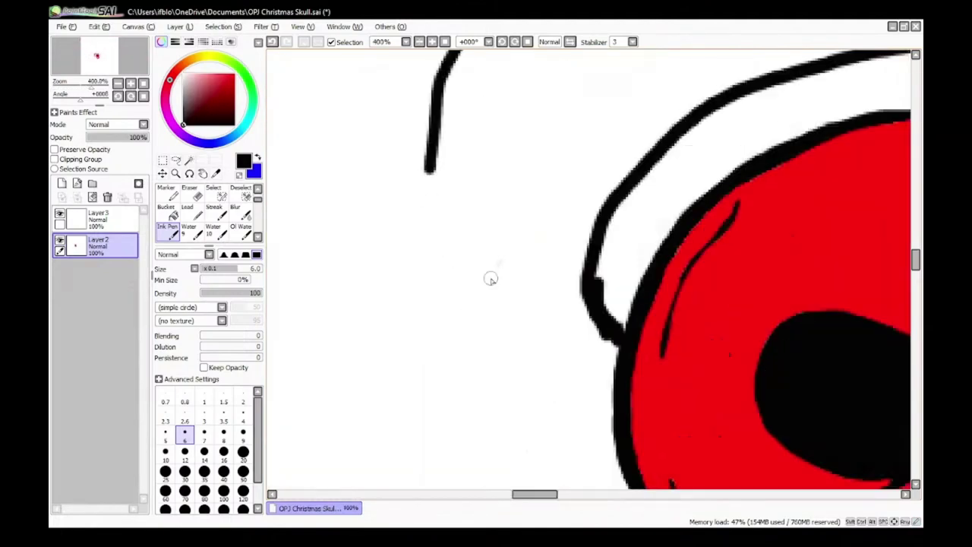
# Step: Draw the two long black sides of the hat's hanging tail down beside the left of the skull
pyautogui.scroll(-1, 490, 278)
pyautogui.scroll(-3, 379, 321)
pyautogui.moveTo(367, 281)
pyautogui.mouseDown()
pyautogui.moveTo(380, 193)
pyautogui.moveTo(421, 317)
pyautogui.moveTo(404, 452)
pyautogui.mouseUp()
pyautogui.scroll(2, 375, 412)
pyautogui.scroll(-4, 425, 441)
pyautogui.scroll(5, 434, 114)
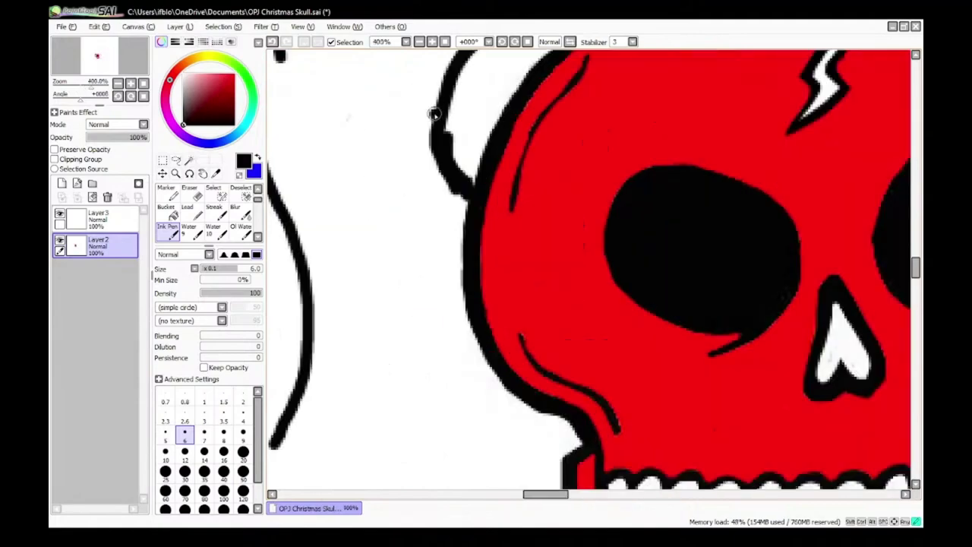
pyautogui.moveTo(397, 246)
pyautogui.mouseDown()
pyautogui.moveTo(366, 338)
pyautogui.moveTo(343, 472)
pyautogui.mouseUp()
pyautogui.scroll(-4, 343, 473)
pyautogui.scroll(5, 342, 397)
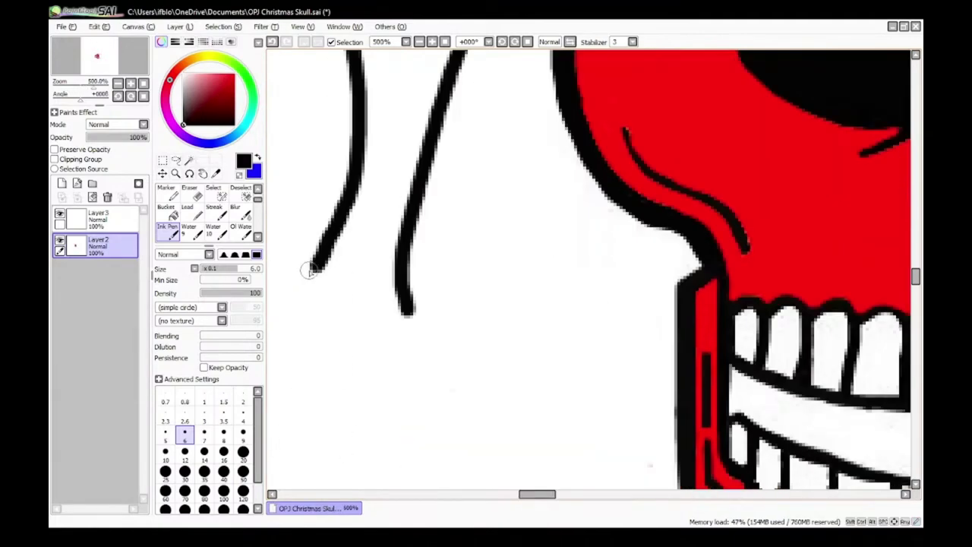
pyautogui.moveTo(311, 271)
pyautogui.mouseDown()
pyautogui.moveTo(276, 329)
pyautogui.moveTo(385, 392)
pyautogui.moveTo(405, 313)
pyautogui.moveTo(306, 271)
pyautogui.mouseUp()
# Step: Thicken the hat outline at the fold above the hanging tail and trim its rough edges with the Eraser at size 4
pyautogui.scroll(-4, 384, 406)
pyautogui.scroll(5, 372, 249)
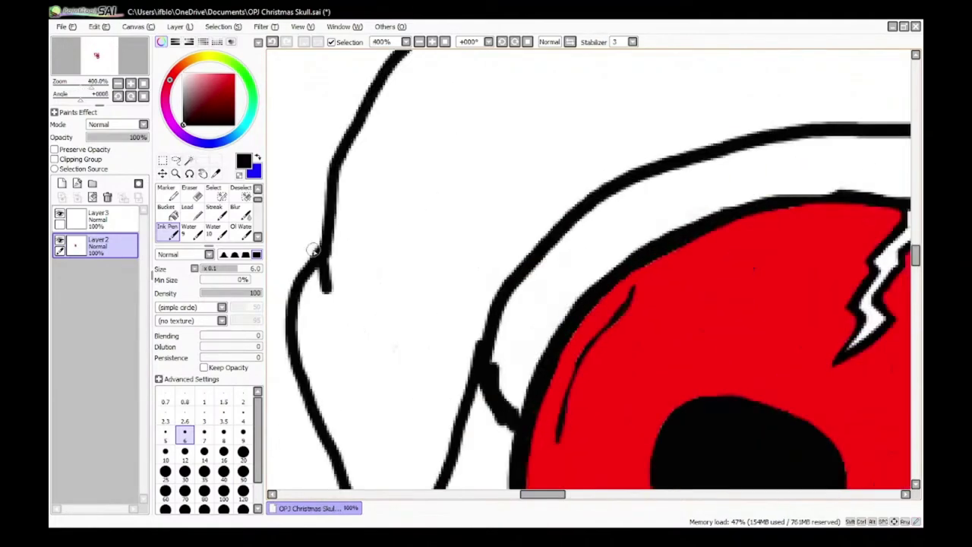
pyautogui.moveTo(345, 131); pyautogui.dragTo(344, 259)
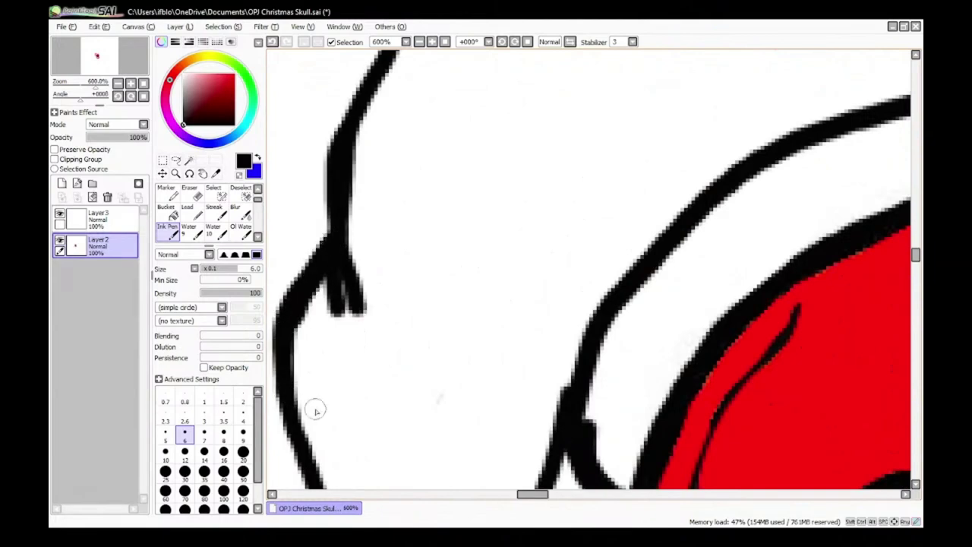
pyautogui.press('e')
pyautogui.scroll(4, 337, 338)
pyautogui.moveTo(319, 292); pyautogui.dragTo(332, 187)
pyautogui.scroll(-7, 364, 319)
pyautogui.scroll(4, 475, 326)
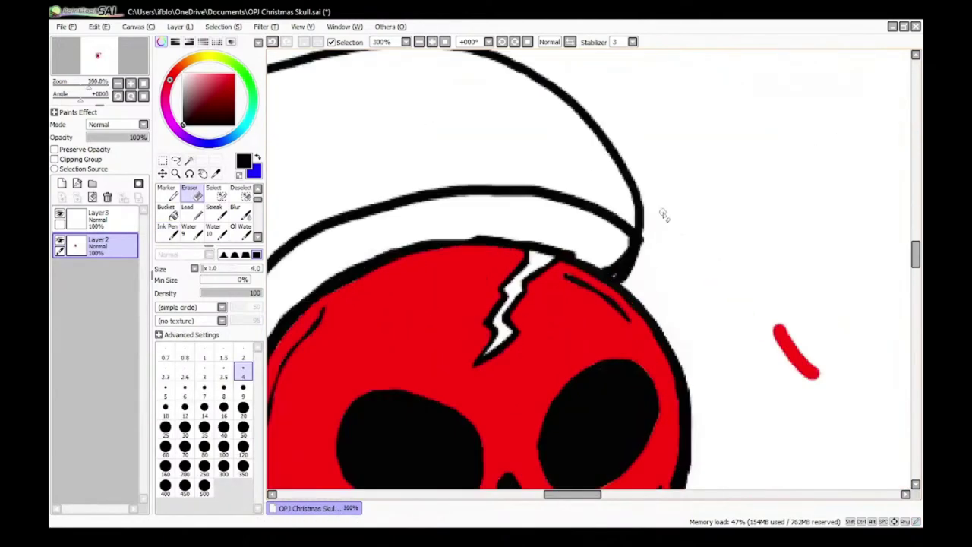
# Step: Clean up the brim's right end with the Eraser and smooth the skull's top outline left of the crack in black
pyautogui.scroll(3, 665, 216)
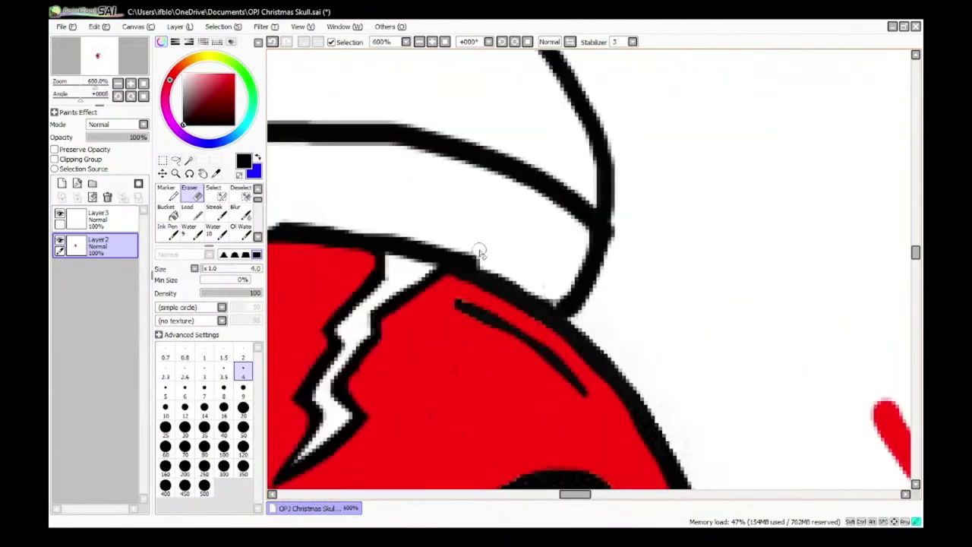
pyautogui.scroll(-5, 480, 252)
pyautogui.scroll(2, 388, 259)
pyautogui.press('n')
pyautogui.scroll(5, 471, 277)
pyautogui.moveTo(409, 188); pyautogui.dragTo(596, 164)
pyautogui.scroll(-4, 681, 239)
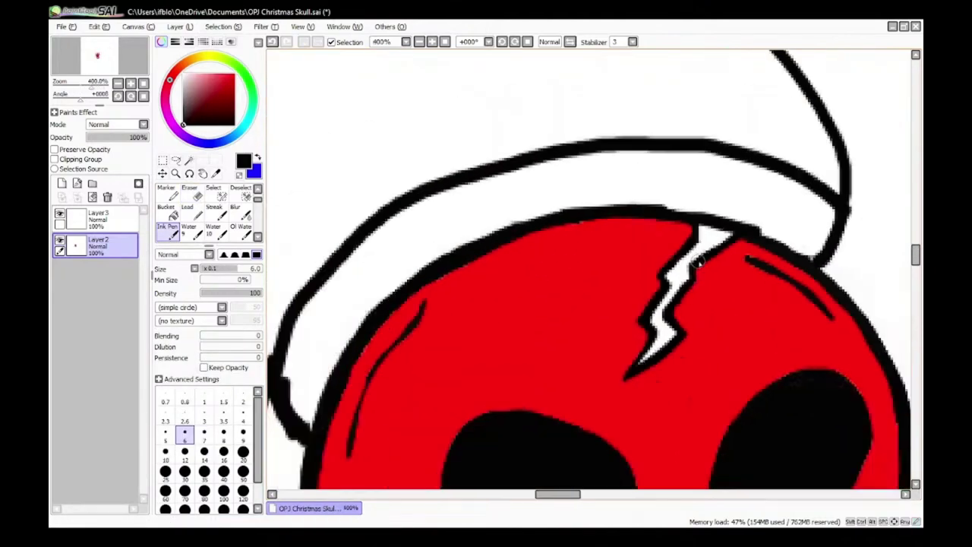
# Step: Erase the black bump on the inner side of the hat brim's left end with the Eraser at size 4
pyautogui.scroll(2, 698, 262)
pyautogui.scroll(-3, 722, 256)
pyautogui.scroll(3, 424, 400)
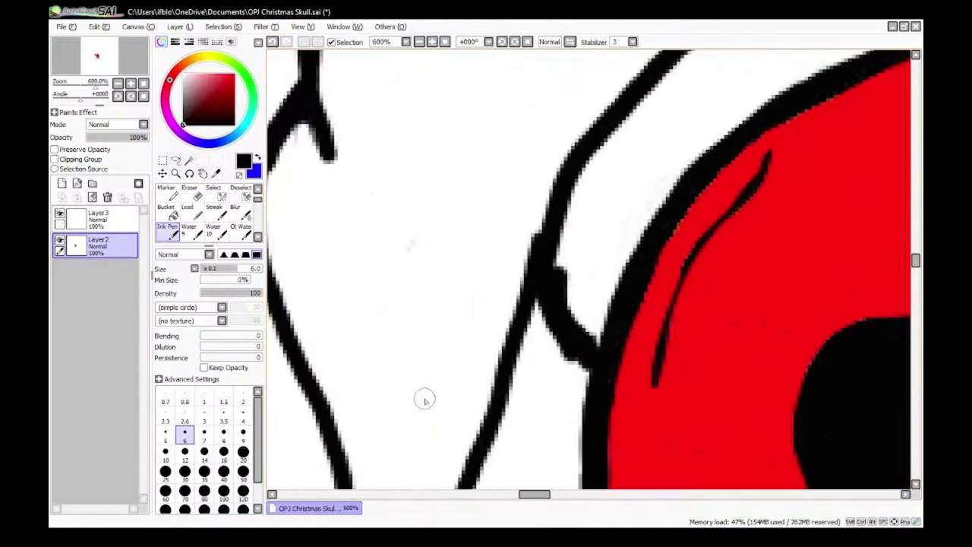
pyautogui.press('e')
pyautogui.scroll(3, 542, 202)
pyautogui.scroll(-4, 547, 145)
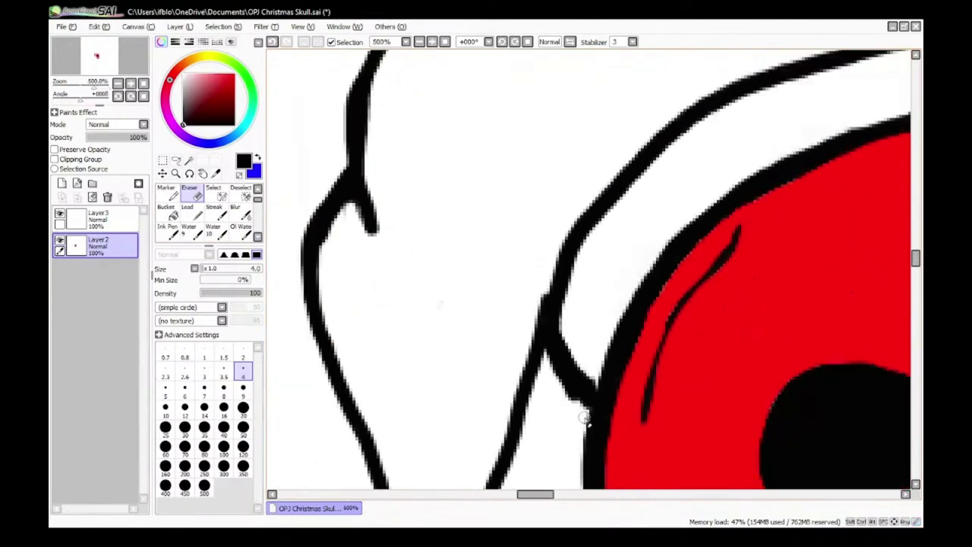
# Step: Redraw the lower left side of the hat's tail in black with the Ink Pen, reaching the pom-pom's outer left edge
pyautogui.scroll(2, 585, 418)
pyautogui.scroll(-8, 382, 245)
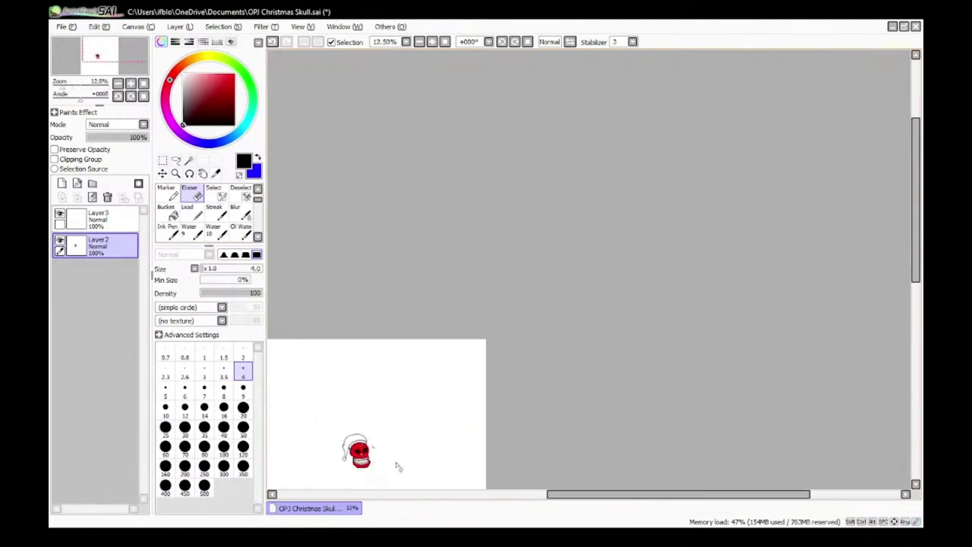
pyautogui.scroll(7, 398, 468)
pyautogui.scroll(-3, 289, 461)
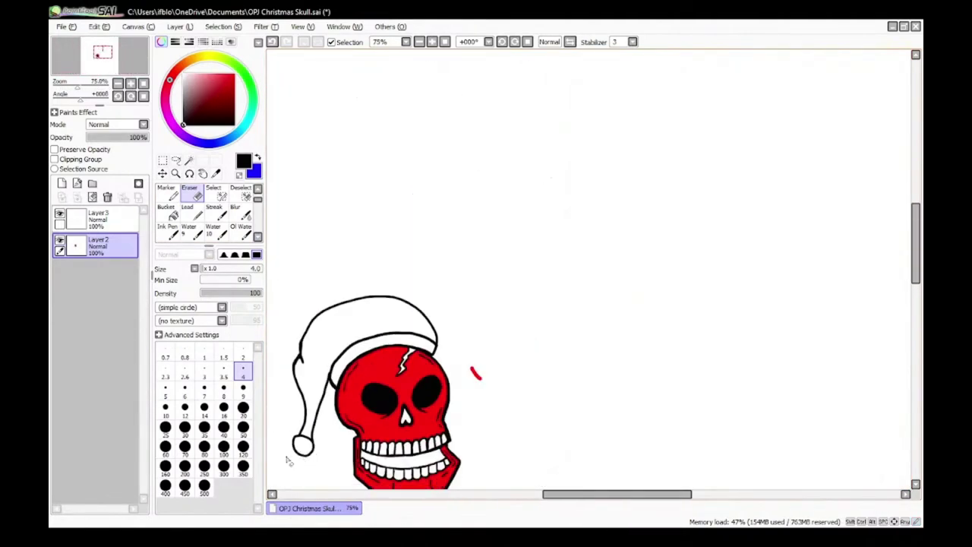
pyautogui.scroll(2, 512, 323)
pyautogui.scroll(1, 307, 433)
pyautogui.scroll(2, 289, 356)
pyautogui.scroll(-4, 336, 418)
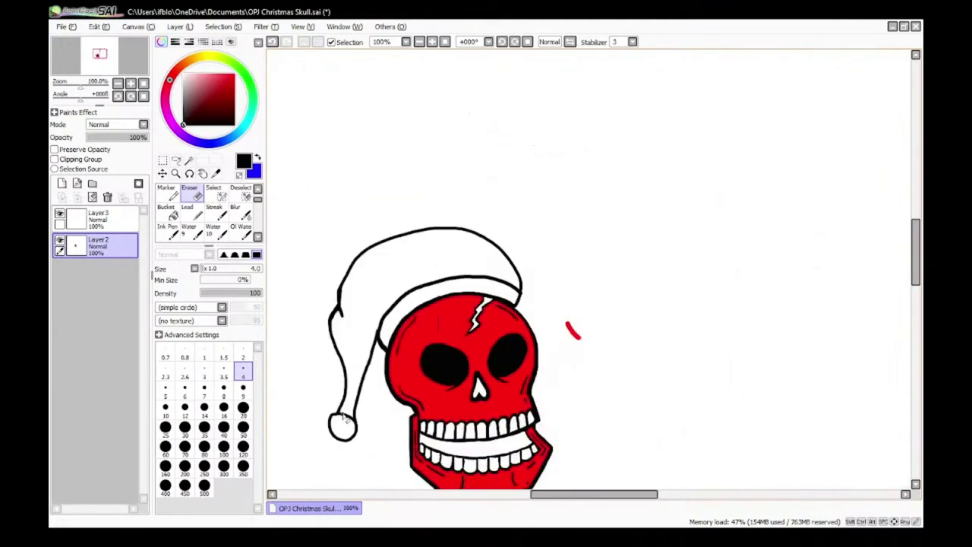
pyautogui.scroll(6, 329, 425)
pyautogui.click(168, 232)
pyautogui.scroll(3, 373, 372)
pyautogui.moveTo(444, 166); pyautogui.dragTo(291, 362)
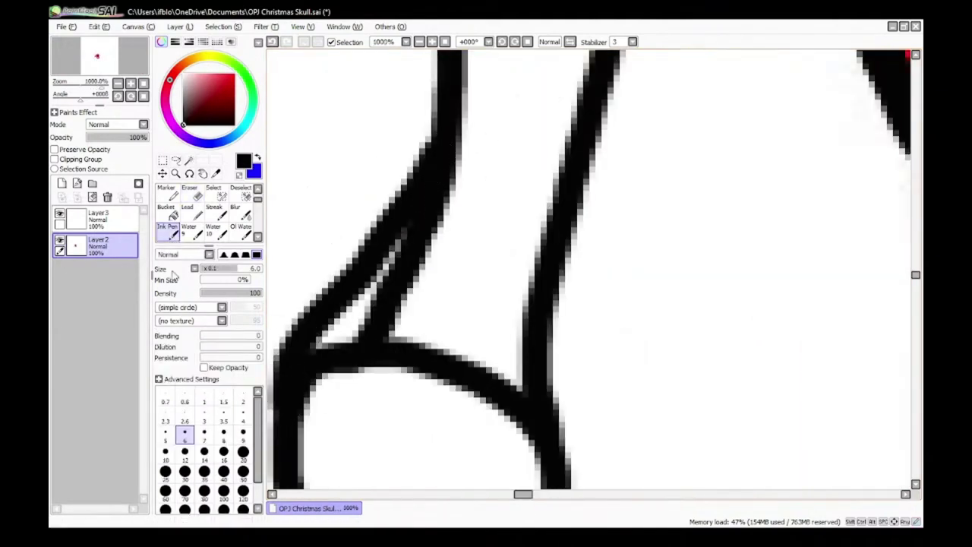
# Step: Erase the leftover inner line at the lower left of the hat's tail with the Eraser at size 4
pyautogui.click(190, 194)
pyautogui.scroll(1, 328, 330)
pyautogui.moveTo(464, 289)
pyautogui.mouseDown()
pyautogui.moveTo(408, 297)
pyautogui.moveTo(471, 220)
pyautogui.mouseUp()
pyautogui.scroll(-2, 471, 290)
pyautogui.scroll(2, 494, 242)
pyautogui.moveTo(472, 155); pyautogui.dragTo(491, 124)
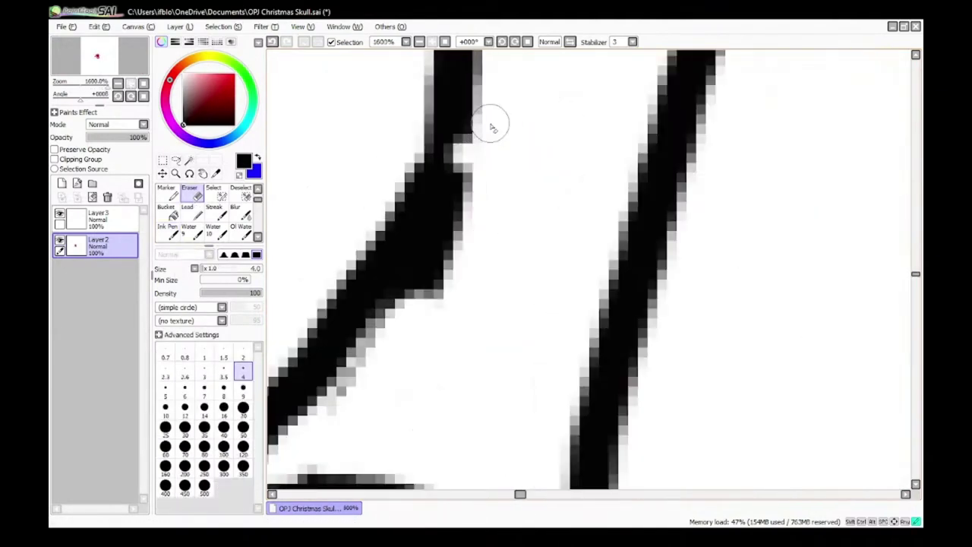
pyautogui.scroll(-4, 463, 211)
pyautogui.scroll(4, 482, 410)
pyautogui.moveTo(445, 205)
pyautogui.mouseDown()
pyautogui.moveTo(523, 281)
pyautogui.moveTo(422, 244)
pyautogui.moveTo(506, 254)
pyautogui.moveTo(661, 229)
pyautogui.mouseUp()
# Step: Erase the old pom-pom circle with the Eraser at size 20 and redraw it in black with the Ink Pen at size 9
pyautogui.click(244, 408)
pyautogui.moveTo(475, 175); pyautogui.dragTo(438, 168)
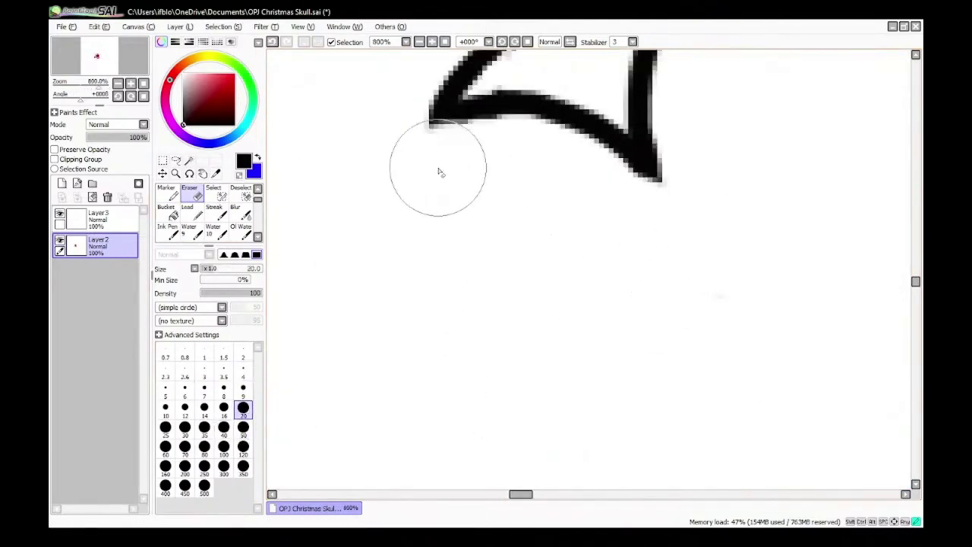
pyautogui.click(168, 232)
pyautogui.click(242, 451)
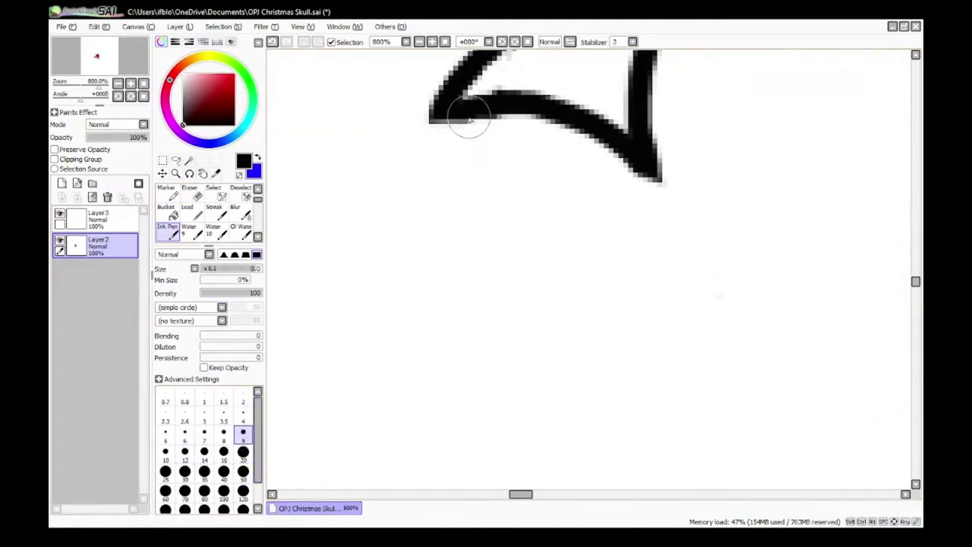
pyautogui.moveTo(469, 120)
pyautogui.mouseDown()
pyautogui.moveTo(347, 254)
pyautogui.moveTo(582, 387)
pyautogui.moveTo(638, 152)
pyautogui.moveTo(471, 90)
pyautogui.mouseUp()
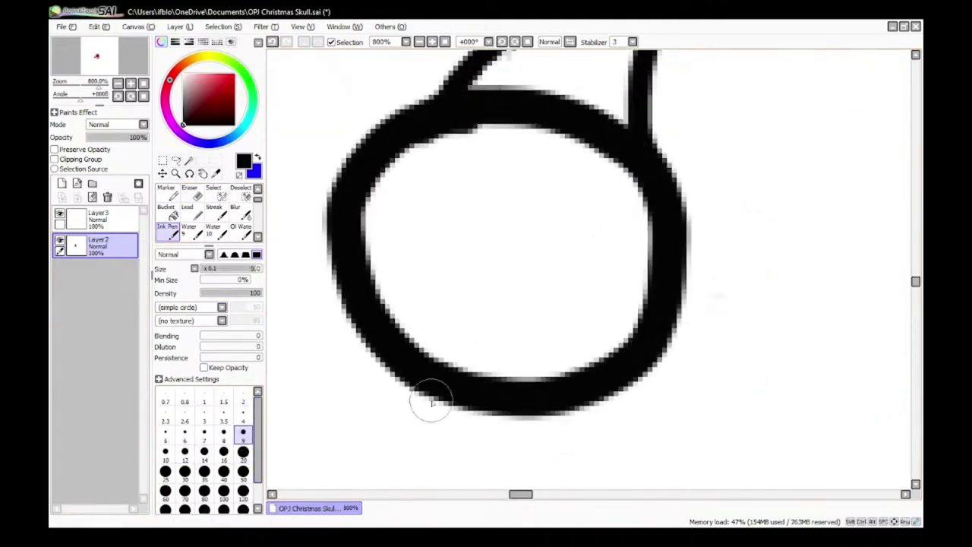
# Step: Trim the outline where the tail meets the brim's left end with the Eraser at size 20 and refine it in black
pyautogui.scroll(-5, 431, 414)
pyautogui.scroll(3, 451, 334)
pyautogui.scroll(-2, 425, 250)
pyautogui.scroll(3, 451, 250)
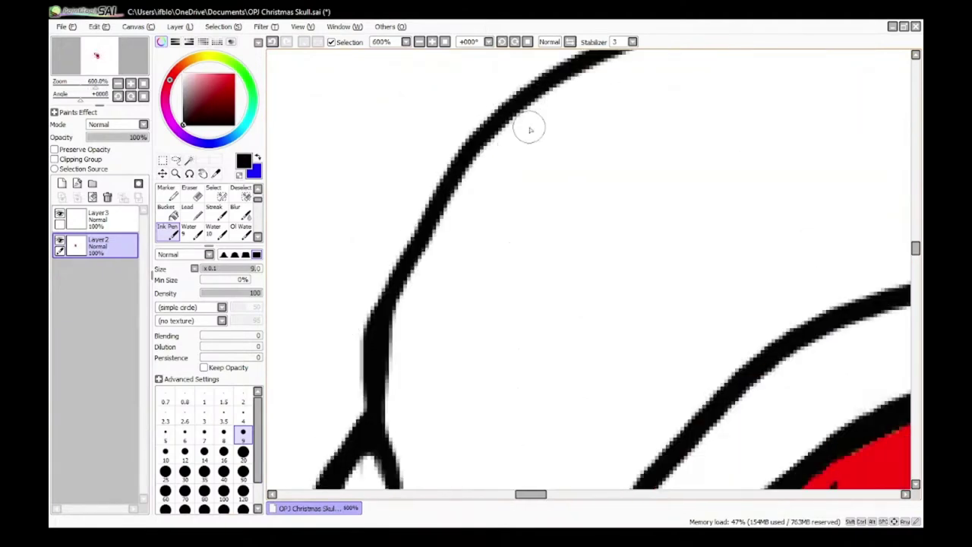
pyautogui.scroll(-4, 484, 215)
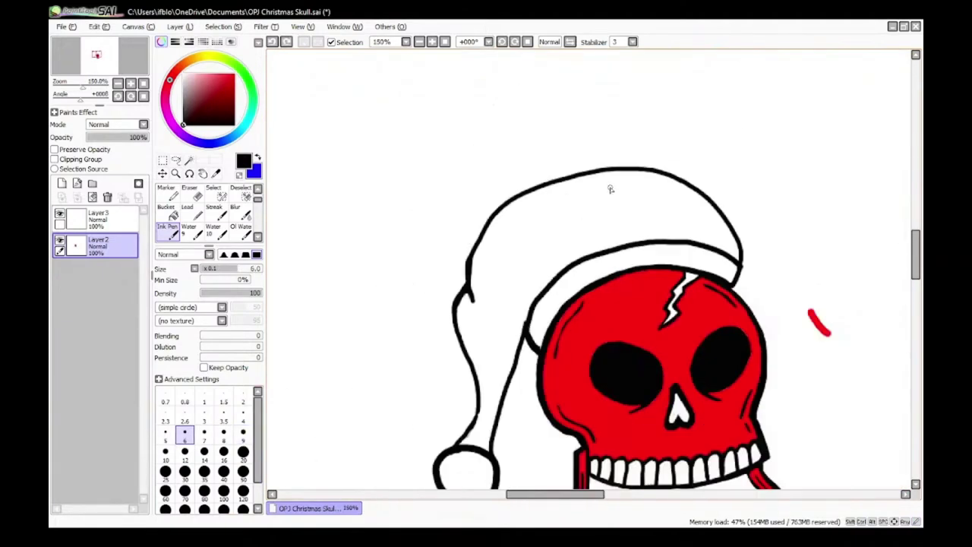
pyautogui.scroll(6, 463, 397)
pyautogui.press('e')
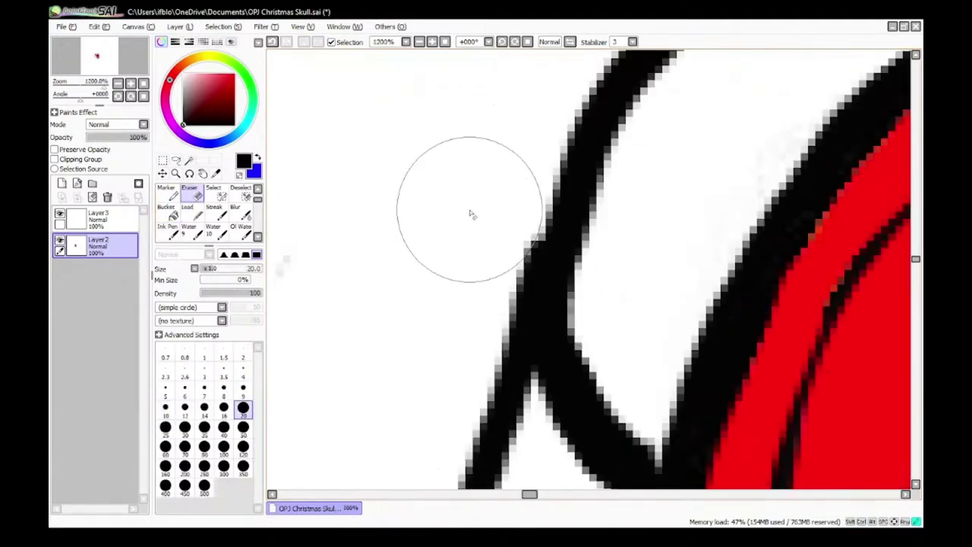
pyautogui.press('e')
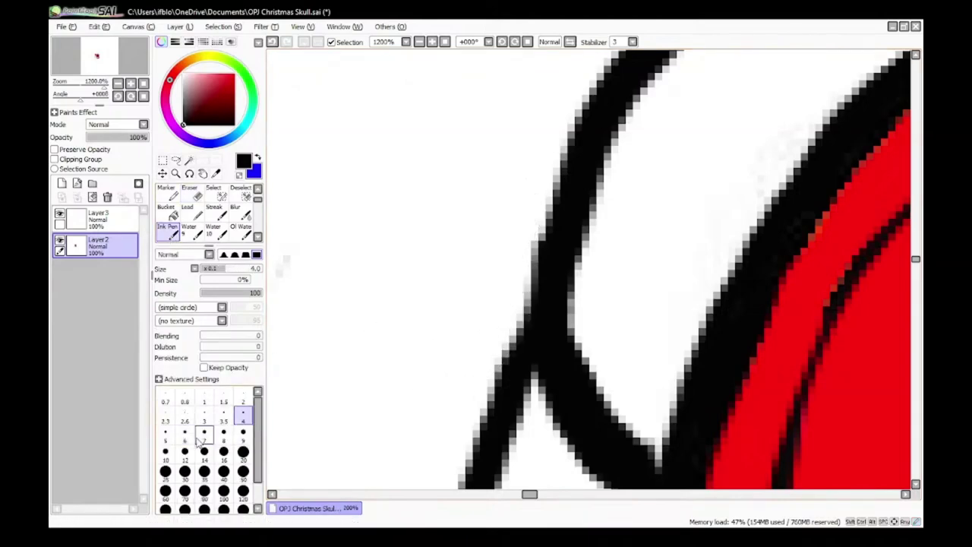
pyautogui.scroll(-6, 524, 326)
pyautogui.scroll(3, 347, 365)
pyautogui.scroll(-3, 401, 458)
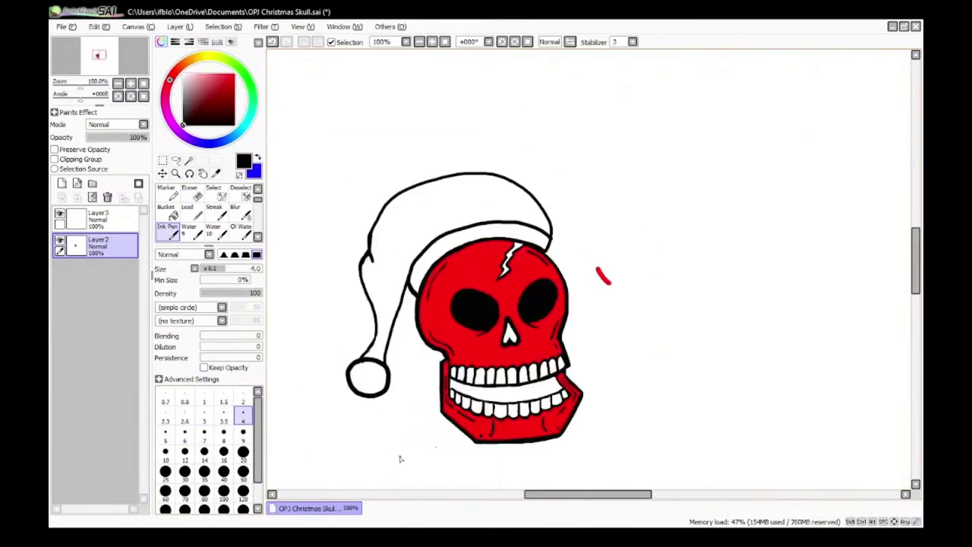
# Step: Choose a dark green by testing strokes left of the hat's tail, and draw a green sample beside the red mark
pyautogui.scroll(1, 682, 314)
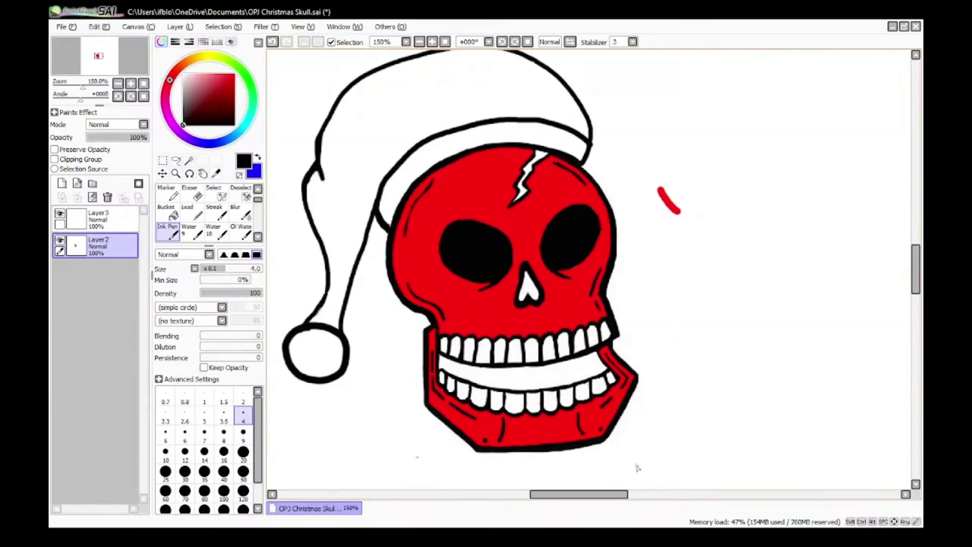
pyautogui.scroll(-1, 647, 433)
pyautogui.scroll(2, 502, 450)
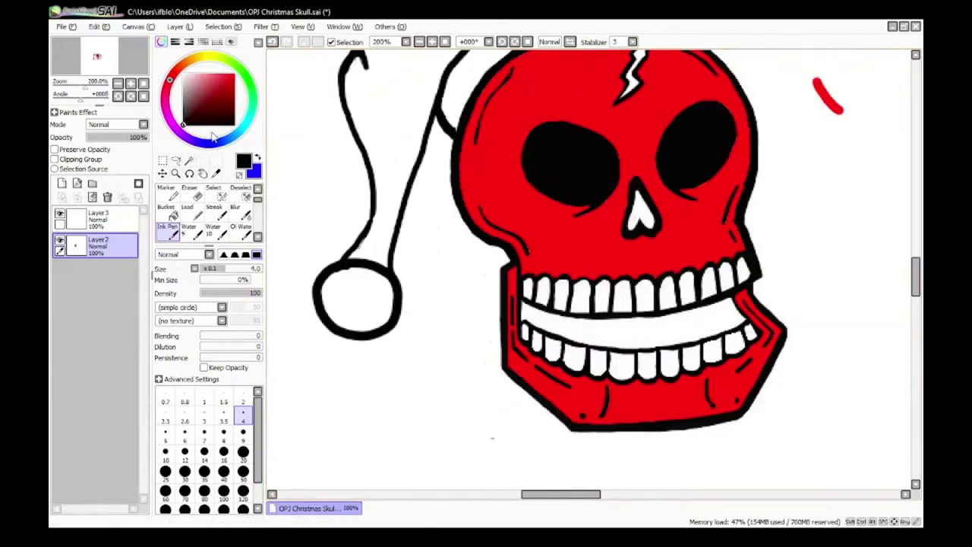
pyautogui.click(249, 79)
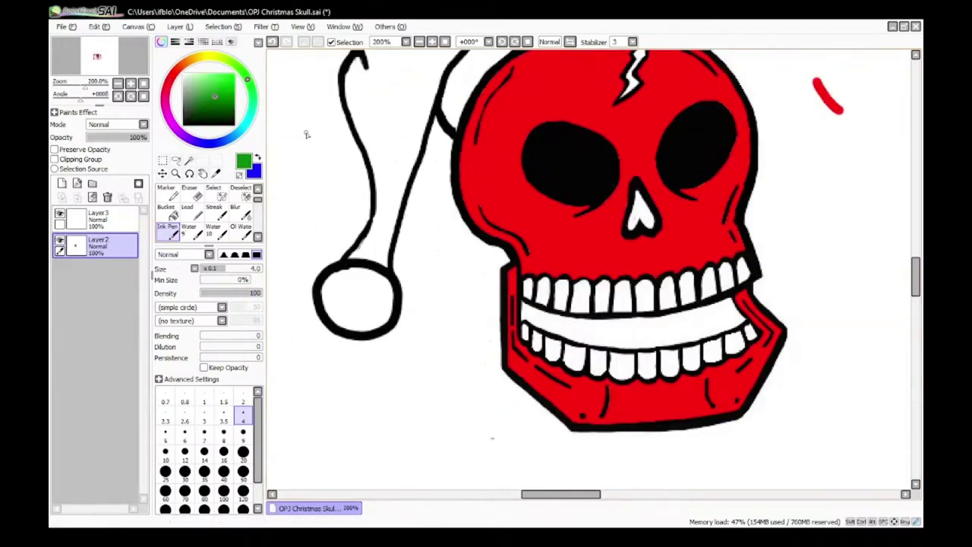
pyautogui.scroll(2, 306, 135)
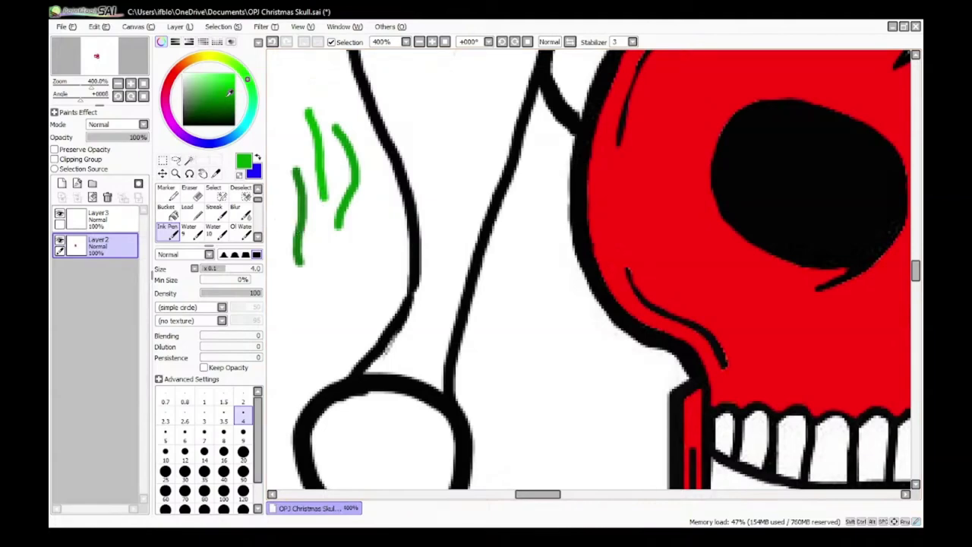
pyautogui.scroll(-7, 341, 284)
pyautogui.scroll(8, 427, 269)
pyautogui.moveTo(390, 111); pyautogui.dragTo(471, 177)
# Step: Erase the green test strokes left of the hat's tail with the Eraser at size 20
pyautogui.scroll(-7, 463, 249)
pyautogui.scroll(5, 363, 275)
pyautogui.click(192, 193)
pyautogui.scroll(5, 406, 192)
pyautogui.moveTo(445, 119); pyautogui.dragTo(481, 160)
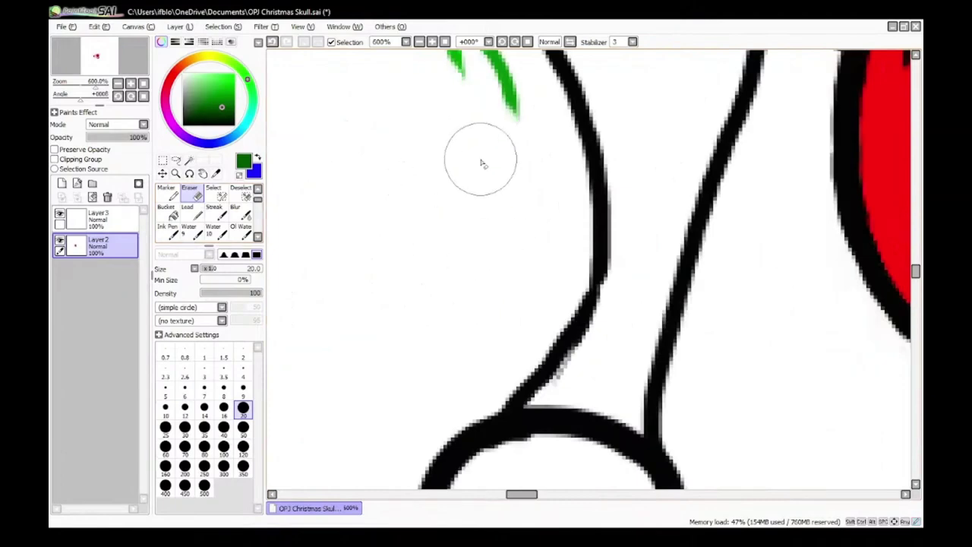
pyautogui.scroll(-7, 482, 160)
pyautogui.scroll(7, 487, 141)
pyautogui.moveTo(432, 183); pyautogui.dragTo(478, 238)
pyautogui.scroll(-8, 471, 248)
pyautogui.scroll(3, 637, 328)
# Step: Set the Ink Pen to size 5 and write "-5" in green beside the green sample mark
pyautogui.click(167, 227)
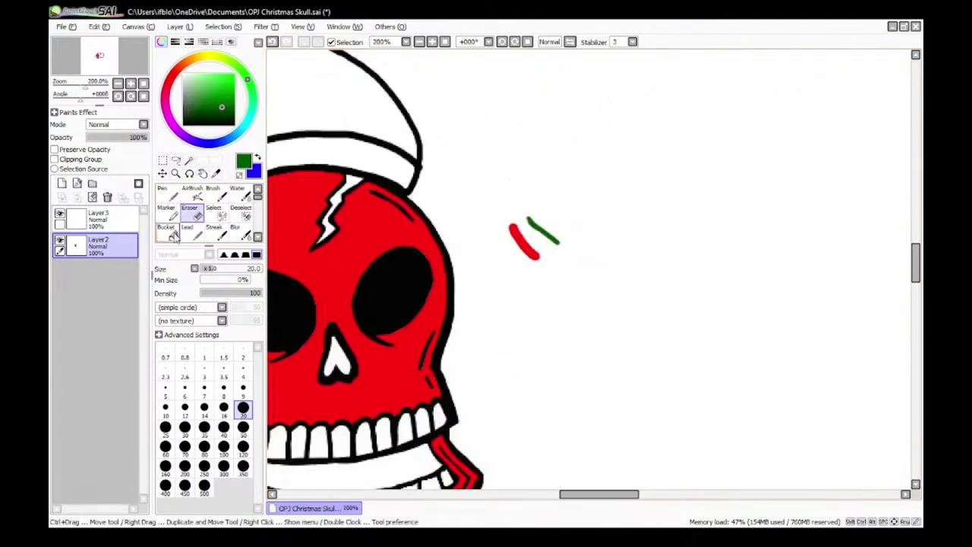
pyautogui.scroll(4, 550, 220)
pyautogui.scroll(-5, 552, 220)
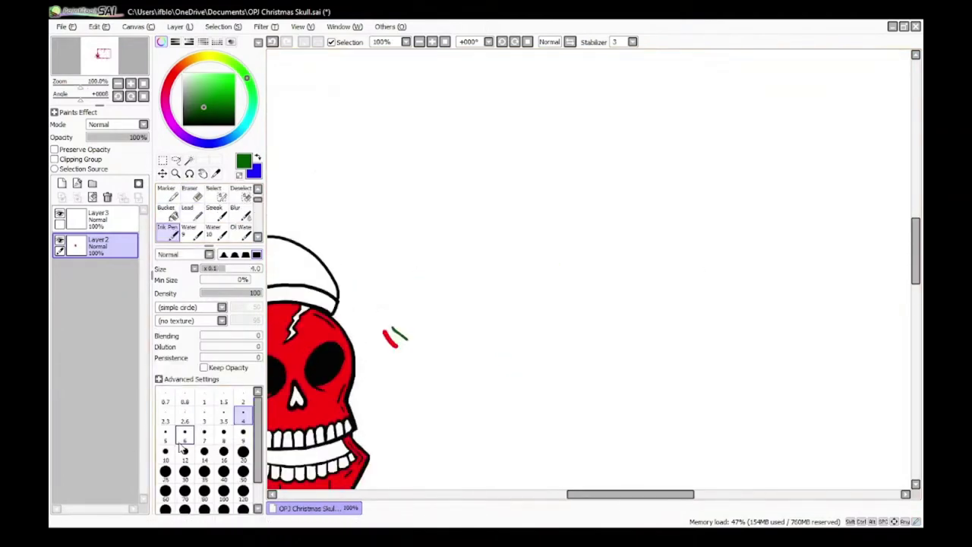
pyautogui.scroll(5, 418, 332)
pyautogui.scroll(-10, 337, 438)
pyautogui.scroll(-1, 259, 456)
pyautogui.scroll(9, 276, 456)
pyautogui.moveTo(344, 227); pyautogui.dragTo(296, 347)
pyautogui.scroll(-4, 352, 385)
pyautogui.scroll(4, 683, 307)
pyautogui.moveTo(486, 276); pyautogui.dragTo(547, 326)
pyautogui.scroll(2, 508, 329)
pyautogui.moveTo(535, 274)
pyautogui.mouseDown()
pyautogui.moveTo(569, 260)
pyautogui.moveTo(569, 281)
pyautogui.mouseUp()
pyautogui.scroll(-5, 570, 281)
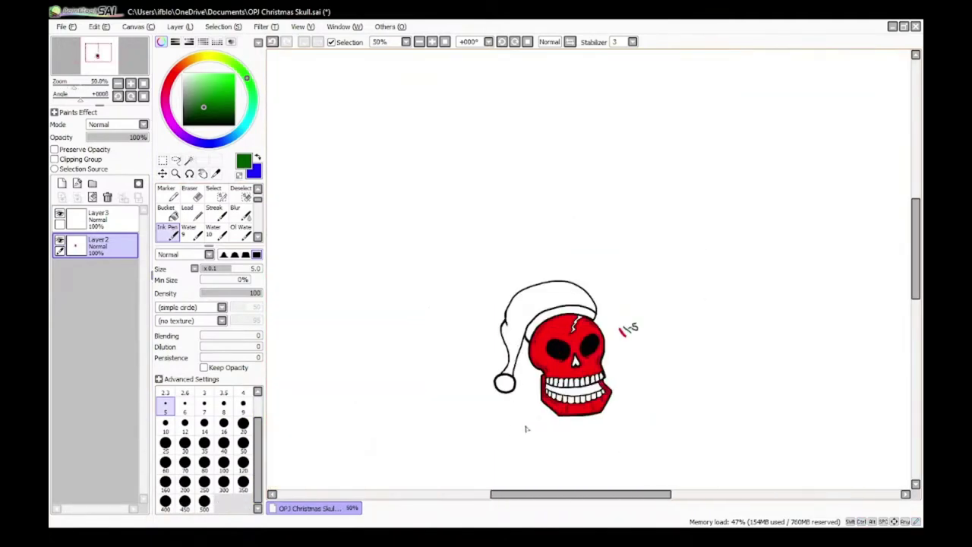
# Step: Trace a dark green outline from the lower left of the hat's tail around the left and underside of the pom-pom
pyautogui.scroll(4, 467, 367)
pyautogui.scroll(1, 437, 258)
pyautogui.moveTo(399, 255); pyautogui.dragTo(338, 296)
pyautogui.scroll(-4, 312, 334)
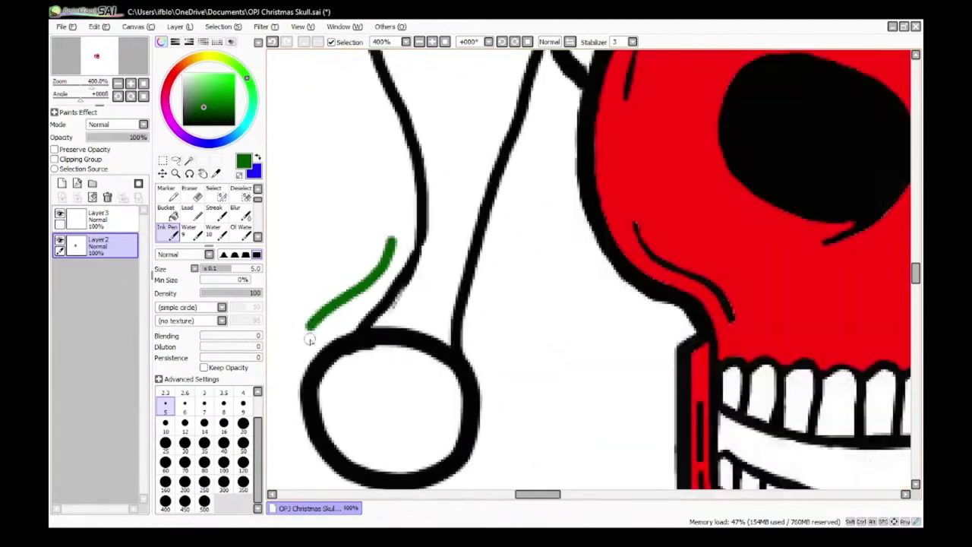
pyautogui.scroll(4, 364, 217)
pyautogui.moveTo(417, 128)
pyautogui.mouseDown()
pyautogui.moveTo(367, 187)
pyautogui.moveTo(357, 305)
pyautogui.moveTo(427, 388)
pyautogui.moveTo(607, 401)
pyautogui.mouseUp()
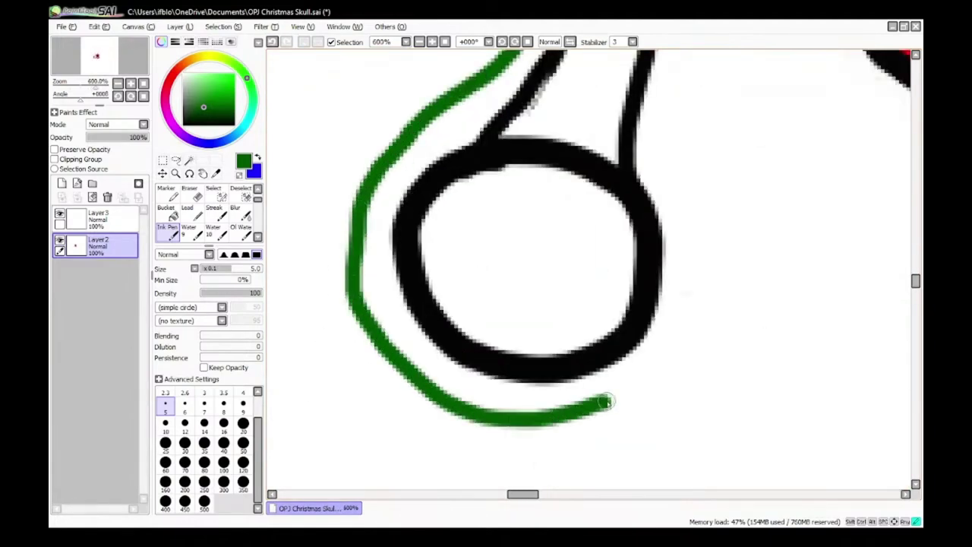
# Step: Continue the wavy green outline up the right side of the pom-pom and tail to just below the brim's left end
pyautogui.scroll(-2, 608, 401)
pyautogui.scroll(2, 543, 321)
pyautogui.moveTo(492, 152); pyautogui.dragTo(489, 218)
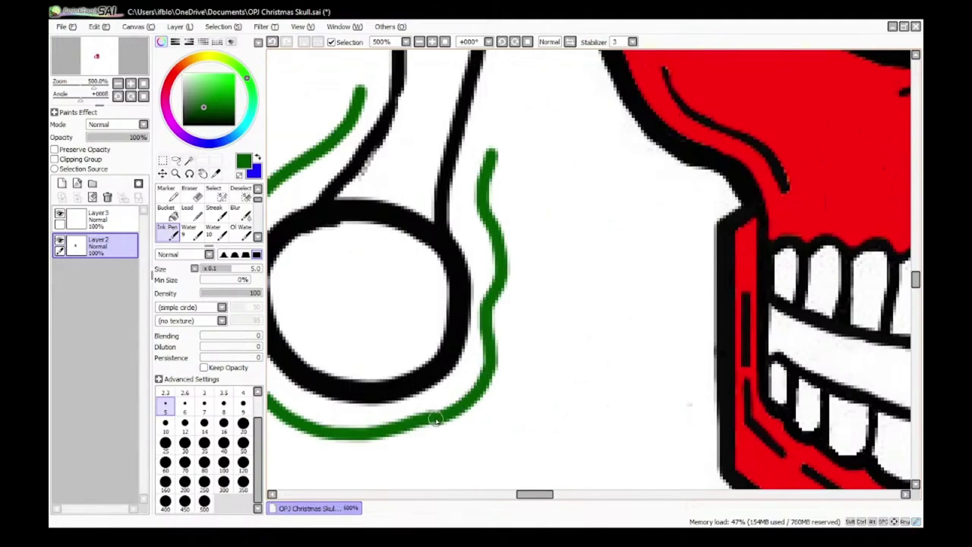
pyautogui.scroll(-1, 487, 147)
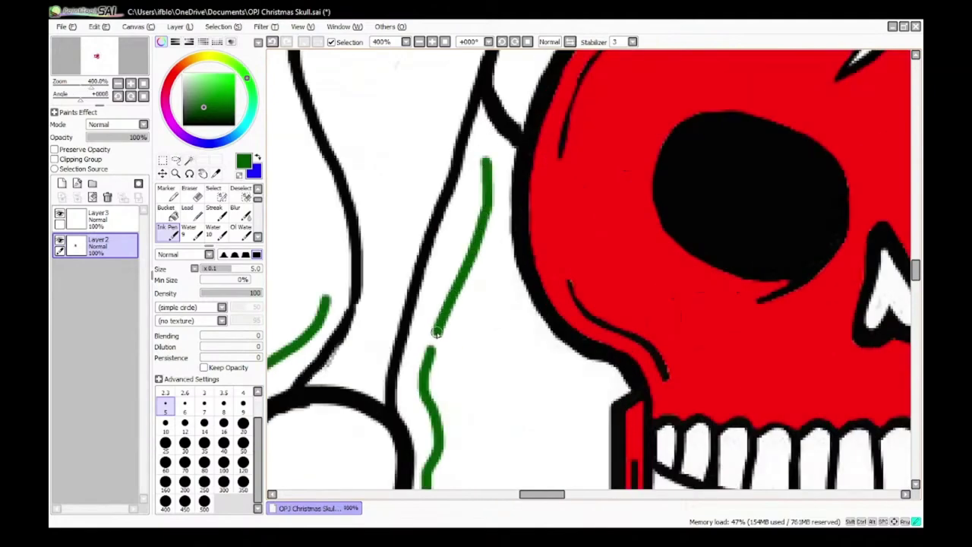
pyautogui.moveTo(436, 333); pyautogui.dragTo(429, 351)
# Step: Trace the green outline down the skull's left cheek and jaw and around the lower left corner of the chin
pyautogui.scroll(-3, 429, 351)
pyautogui.scroll(3, 378, 114)
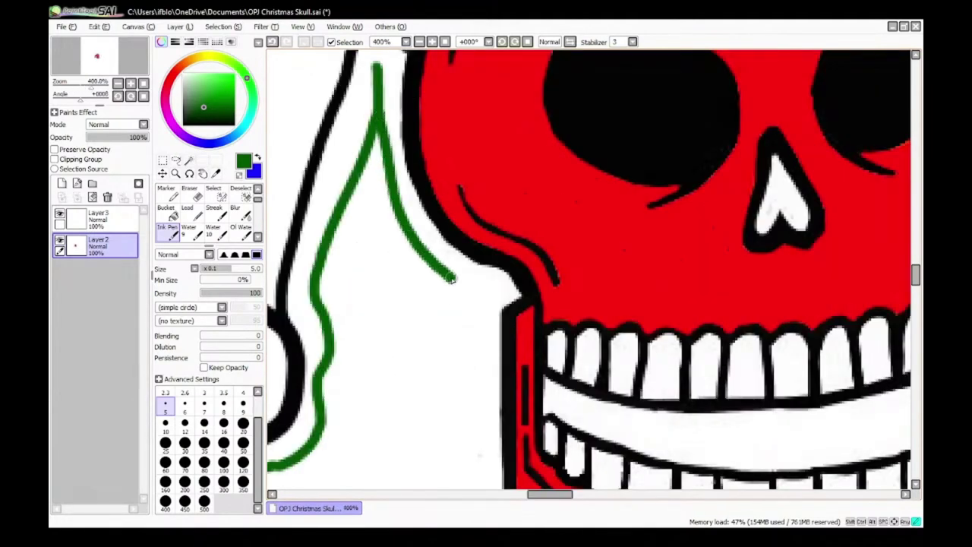
pyautogui.moveTo(452, 279)
pyautogui.mouseDown()
pyautogui.moveTo(480, 342)
pyautogui.moveTo(479, 402)
pyautogui.mouseUp()
pyautogui.scroll(-3, 466, 404)
pyautogui.scroll(4, 484, 464)
pyautogui.moveTo(369, 109)
pyautogui.mouseDown()
pyautogui.moveTo(361, 209)
pyautogui.moveTo(403, 282)
pyautogui.moveTo(526, 354)
pyautogui.moveTo(591, 432)
pyautogui.mouseUp()
# Step: Continue the wavy green outline under the chin and up around the right side of the lower jaw
pyautogui.scroll(-3, 716, 385)
pyautogui.scroll(3, 680, 426)
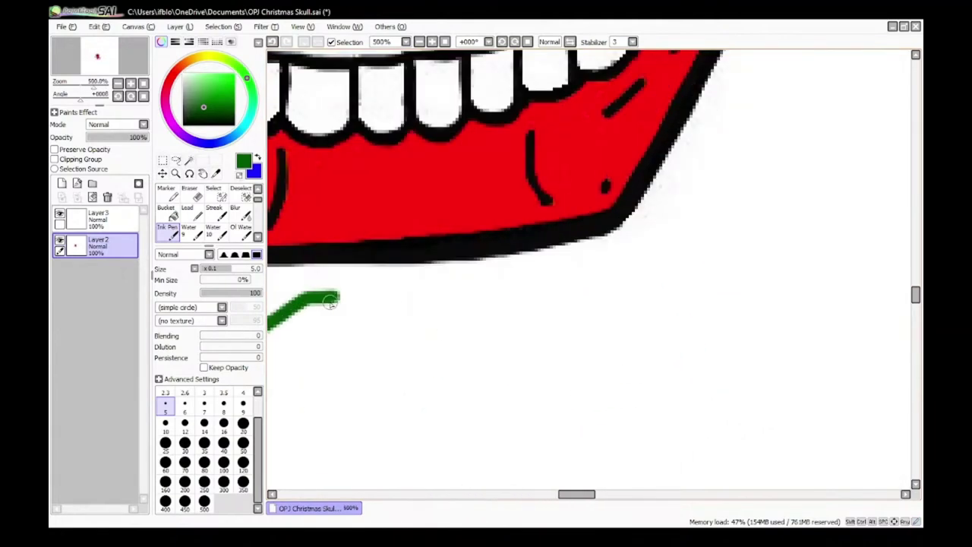
pyautogui.moveTo(414, 307)
pyautogui.mouseDown()
pyautogui.moveTo(501, 319)
pyautogui.moveTo(598, 312)
pyautogui.moveTo(671, 290)
pyautogui.moveTo(683, 191)
pyautogui.mouseUp()
pyautogui.scroll(-3, 615, 269)
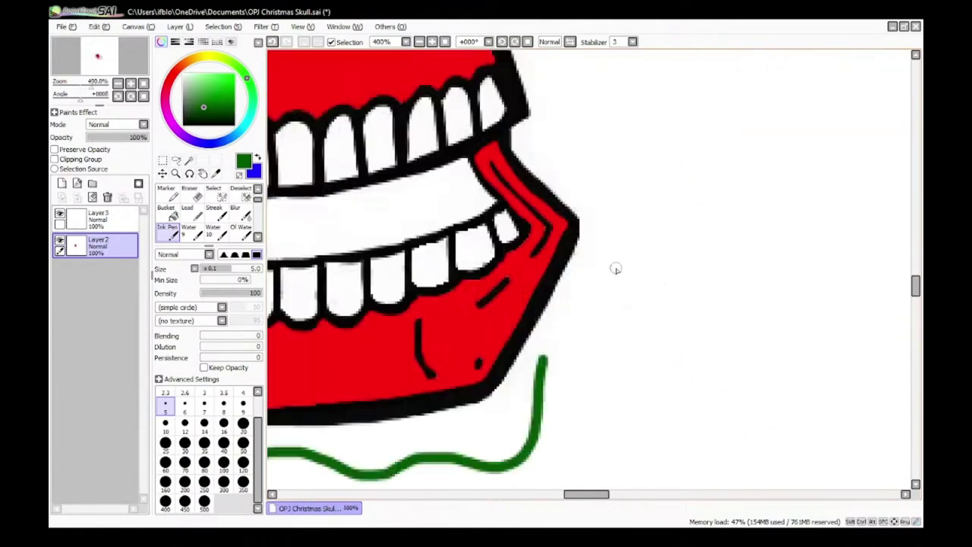
pyautogui.scroll(4, 534, 371)
pyautogui.moveTo(534, 370)
pyautogui.mouseDown()
pyautogui.moveTo(592, 286)
pyautogui.moveTo(610, 157)
pyautogui.mouseUp()
pyautogui.scroll(-3, 590, 189)
# Step: Extend the green outline up past the right end of the upper teeth to the skull's right cheek
pyautogui.scroll(2, 567, 279)
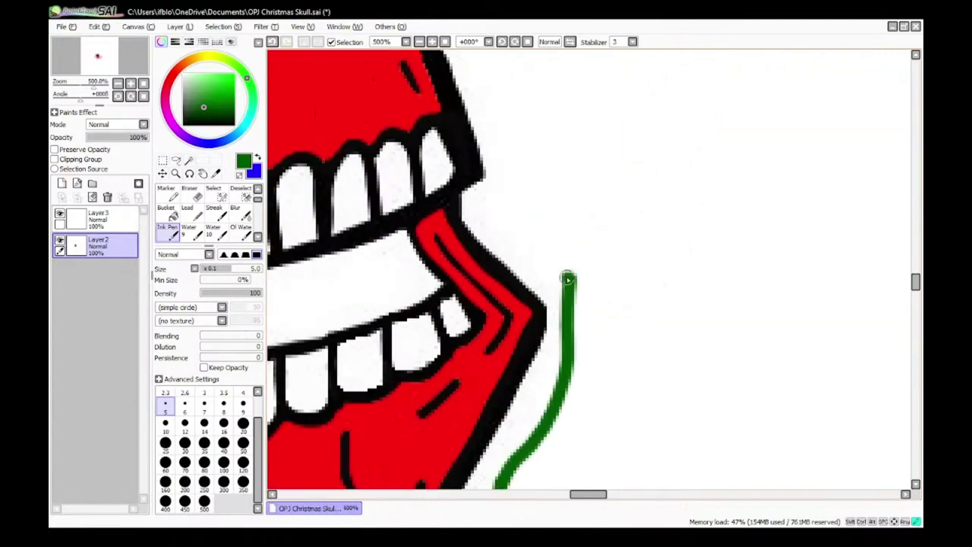
pyautogui.scroll(-4, 510, 105)
pyautogui.scroll(4, 514, 226)
pyautogui.moveTo(544, 264); pyautogui.dragTo(486, 163)
pyautogui.scroll(-4, 484, 160)
pyautogui.scroll(2, 473, 154)
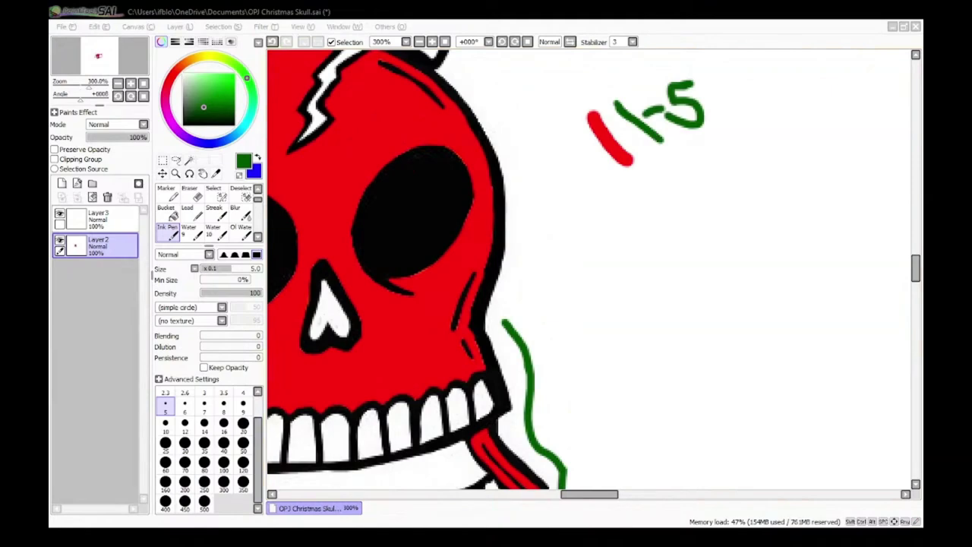
pyautogui.scroll(5, 527, 363)
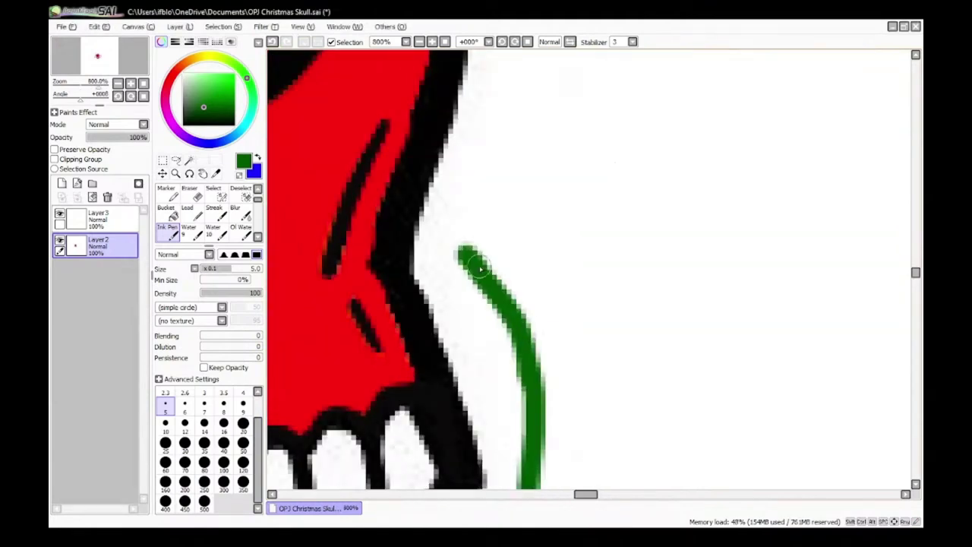
pyautogui.moveTo(469, 258); pyautogui.dragTo(507, 184)
# Step: Draw a green line from the crack's top across the forehead and down the skull's right side to join the cheek outline
pyautogui.scroll(-4, 508, 152)
pyautogui.scroll(-3, 503, 150)
pyautogui.scroll(3, 486, 84)
pyautogui.scroll(1, 419, 94)
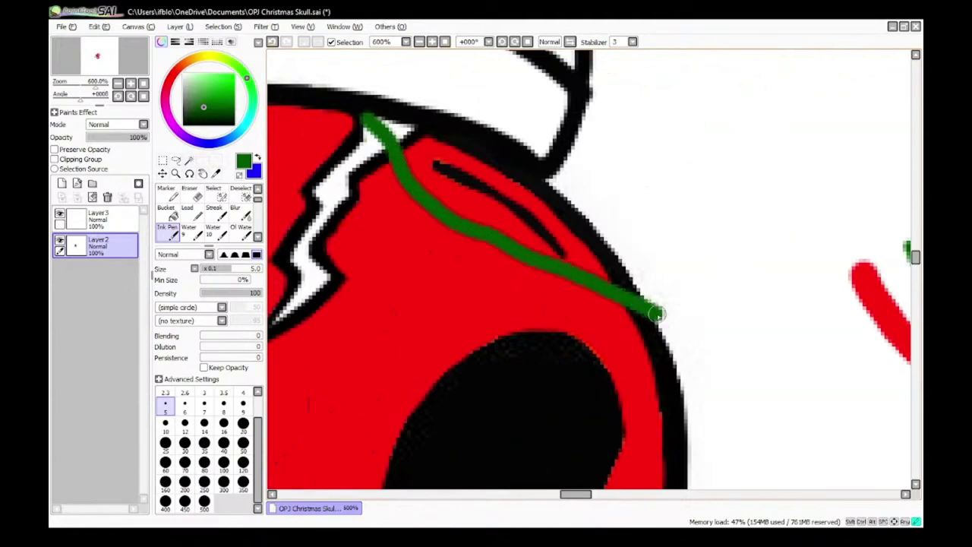
pyautogui.moveTo(657, 313); pyautogui.dragTo(713, 393)
pyautogui.scroll(-5, 714, 395)
pyautogui.scroll(5, 739, 439)
pyautogui.moveTo(579, 170)
pyautogui.mouseDown()
pyautogui.moveTo(592, 243)
pyautogui.moveTo(584, 385)
pyautogui.mouseUp()
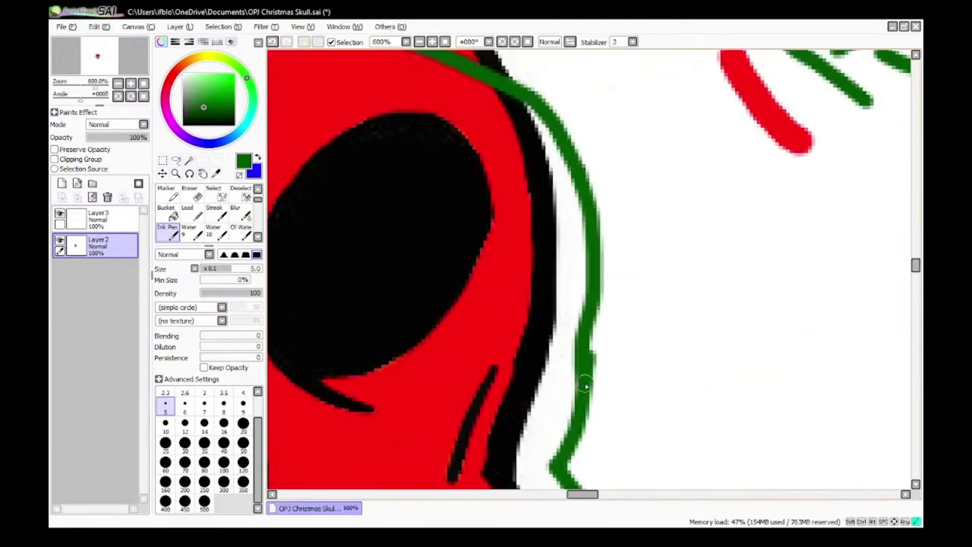
# Step: Undo the last green stroke left of the hat's tail and redraw it following the tail's left side upward
pyautogui.scroll(-5, 586, 387)
pyautogui.scroll(4, 348, 277)
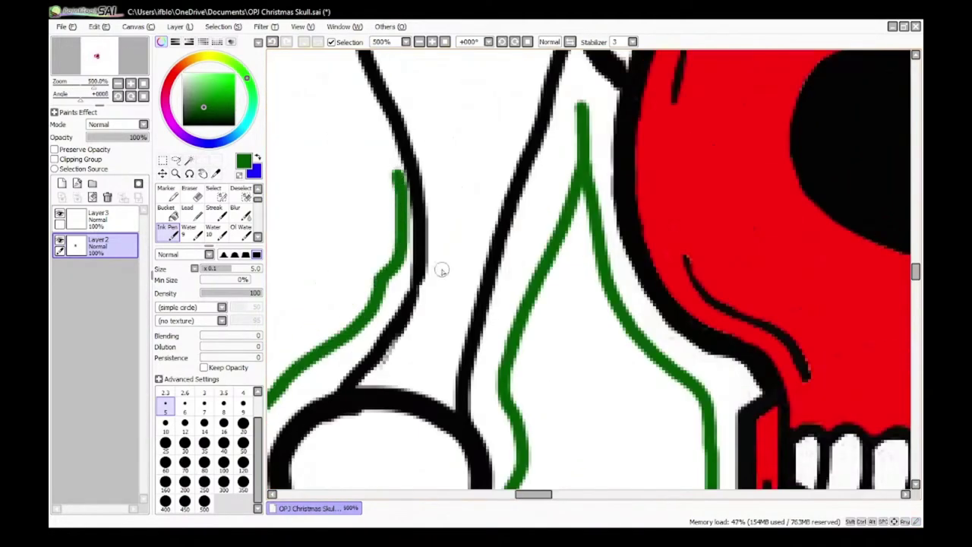
pyautogui.hotkey('ctrl', 'z')
pyautogui.moveTo(378, 284)
pyautogui.mouseDown()
pyautogui.moveTo(379, 196)
pyautogui.moveTo(341, 93)
pyautogui.mouseUp()
pyautogui.scroll(-4, 339, 97)
pyautogui.scroll(3, 360, 194)
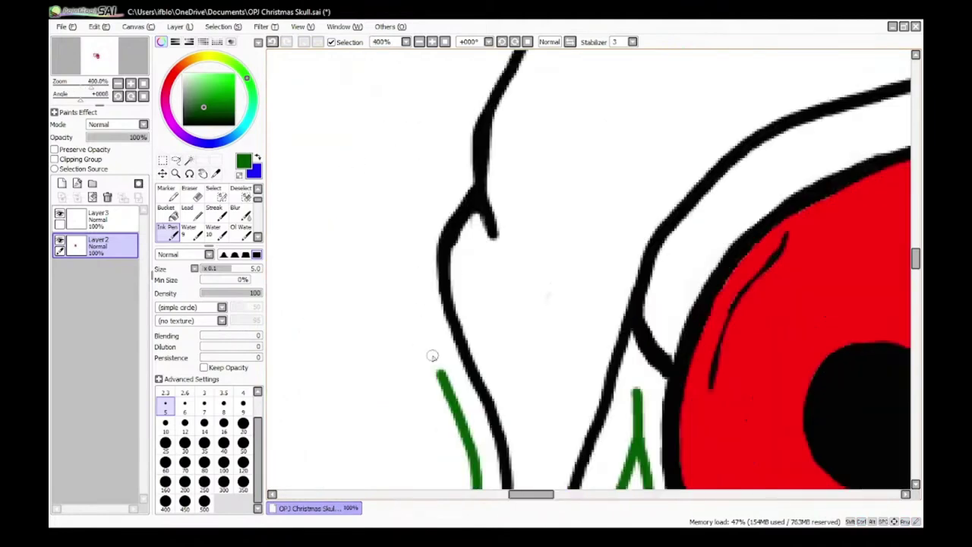
# Step: Continue the dark green outline from the hat's tail up and around the hat's upper left side
pyautogui.scroll(-4, 435, 175)
pyautogui.scroll(3, 456, 178)
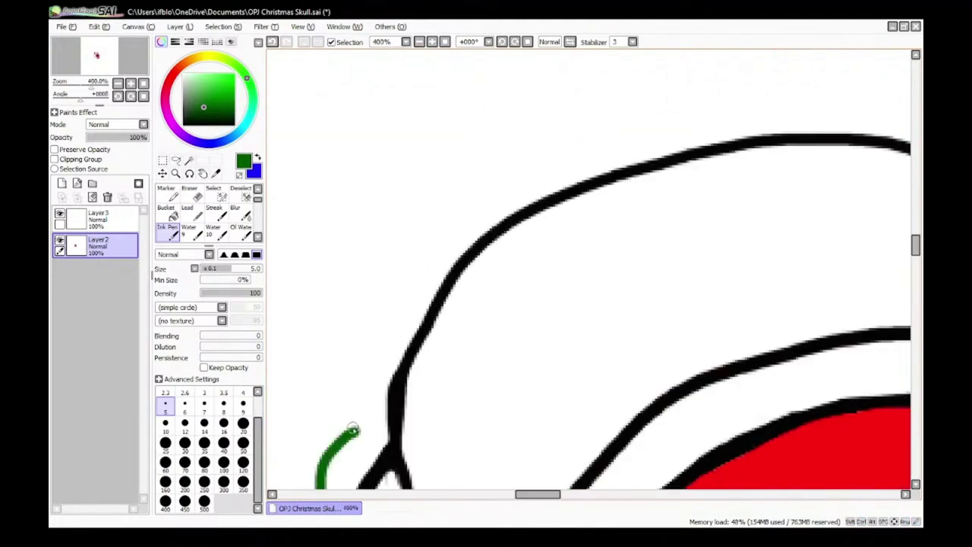
pyautogui.moveTo(353, 430)
pyautogui.mouseDown()
pyautogui.moveTo(352, 388)
pyautogui.moveTo(420, 239)
pyautogui.moveTo(562, 149)
pyautogui.mouseUp()
pyautogui.scroll(-4, 563, 149)
pyautogui.scroll(-2, 327, 256)
pyautogui.scroll(5, 325, 255)
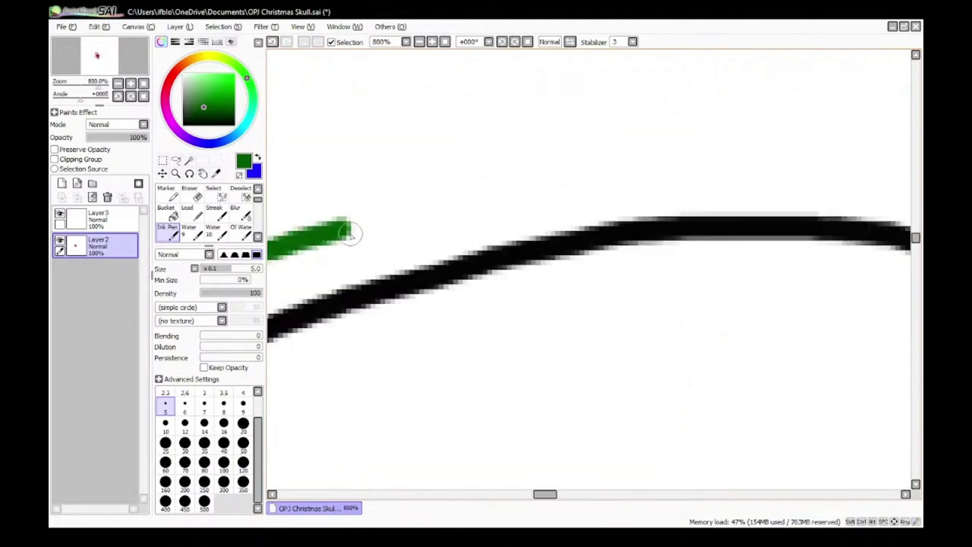
# Step: Extend the dark green outline across the top of the hat and down its right side to near the brim
pyautogui.moveTo(350, 232)
pyautogui.mouseDown()
pyautogui.moveTo(375, 218)
pyautogui.moveTo(608, 164)
pyautogui.mouseUp()
pyautogui.scroll(-3, 490, 277)
pyautogui.scroll(2, 474, 267)
pyautogui.moveTo(396, 240)
pyautogui.mouseDown()
pyautogui.moveTo(488, 237)
pyautogui.moveTo(684, 288)
pyautogui.mouseUp()
pyautogui.scroll(-5, 699, 359)
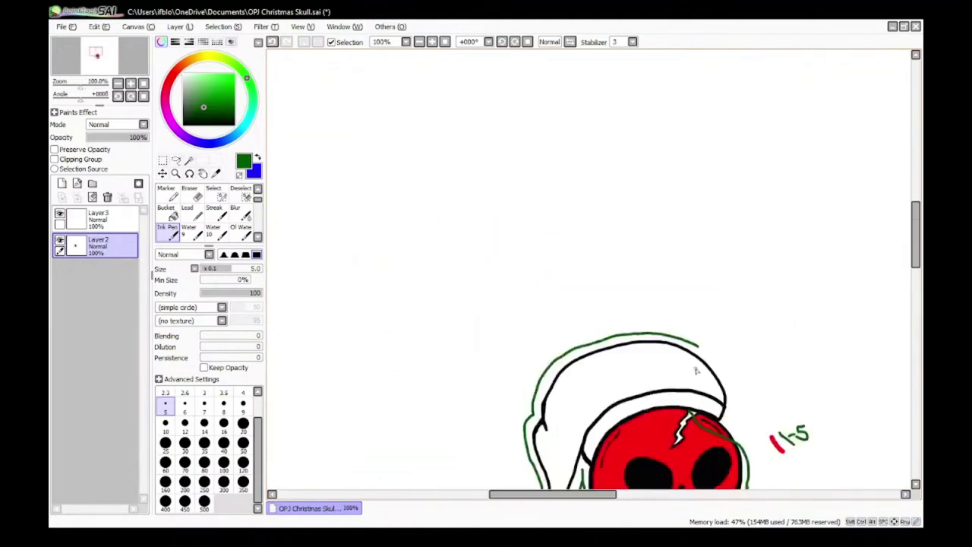
pyautogui.scroll(4, 793, 430)
pyautogui.scroll(-3, 551, 260)
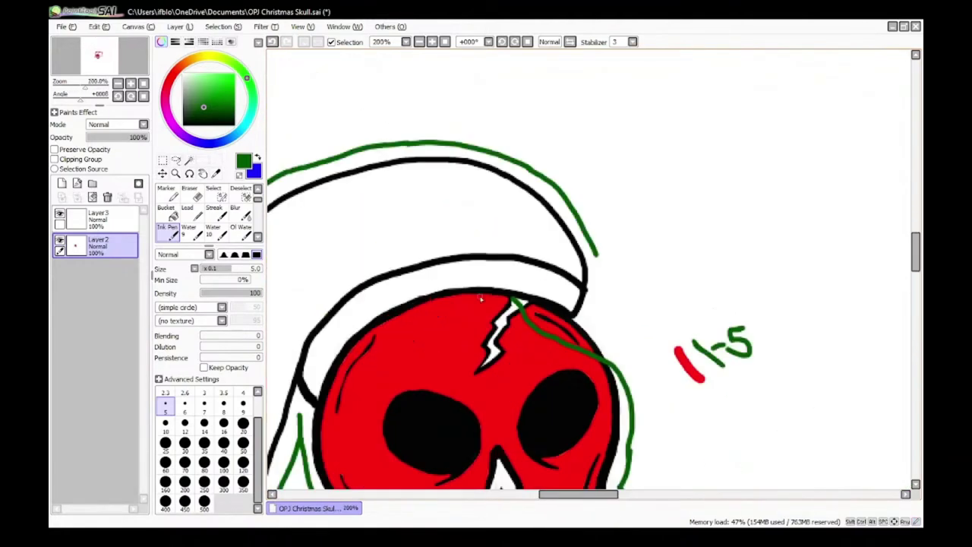
# Step: Try to join the crack's top to the hat's right-hand outline with a green line across the brim, undoing the attempts
pyautogui.scroll(3, 572, 245)
pyautogui.scroll(-3, 572, 245)
pyautogui.scroll(2, 563, 331)
pyautogui.scroll(2, 549, 327)
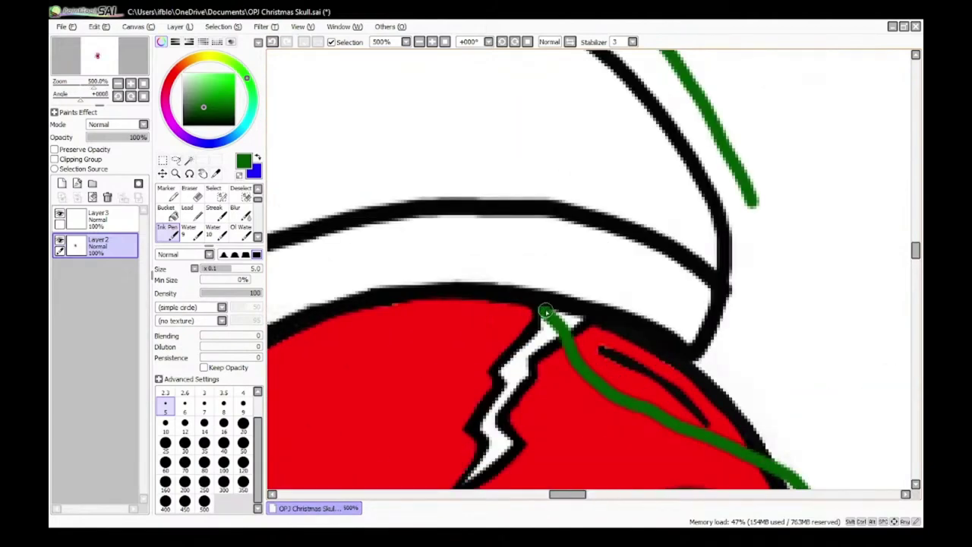
pyautogui.moveTo(546, 311)
pyautogui.mouseDown()
pyautogui.moveTo(570, 293)
pyautogui.moveTo(679, 264)
pyautogui.mouseUp()
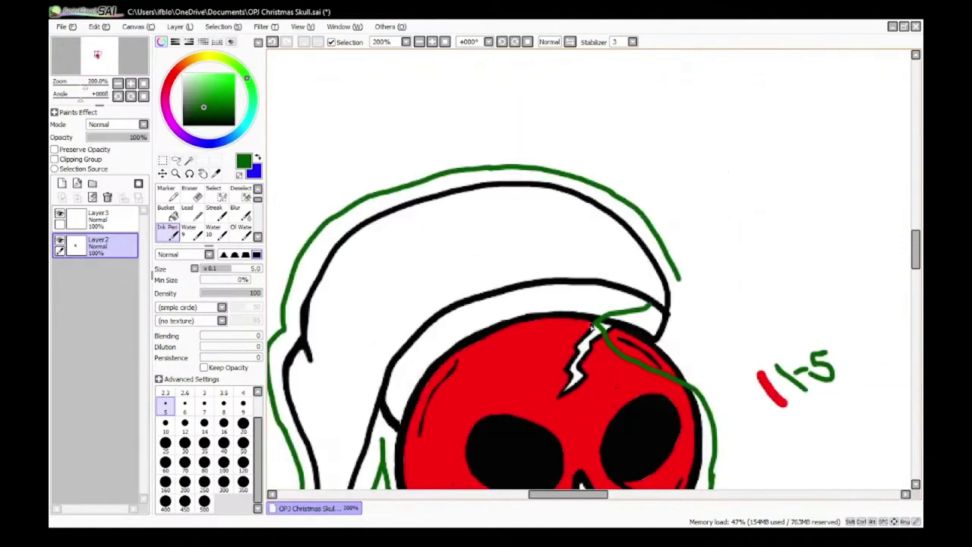
pyautogui.scroll(2, 571, 218)
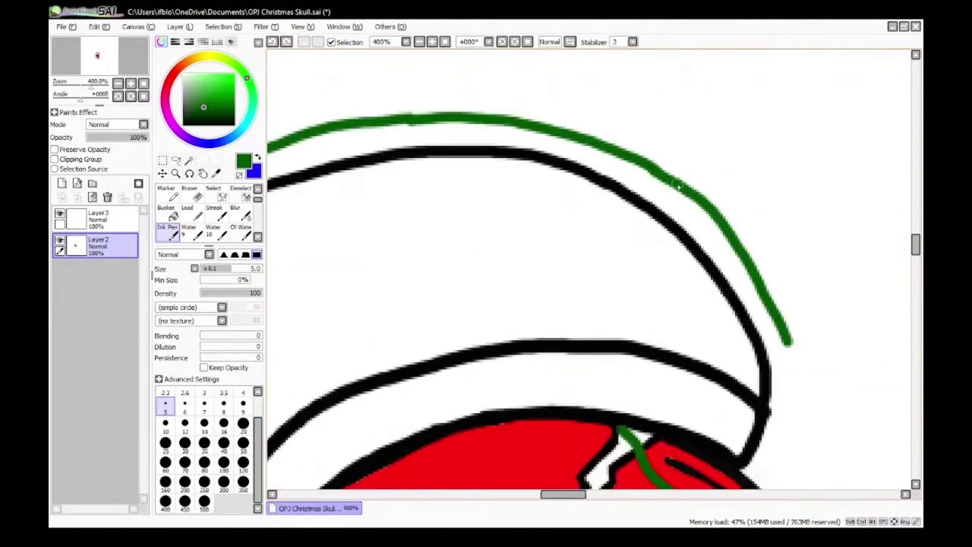
pyautogui.scroll(-6, 661, 487)
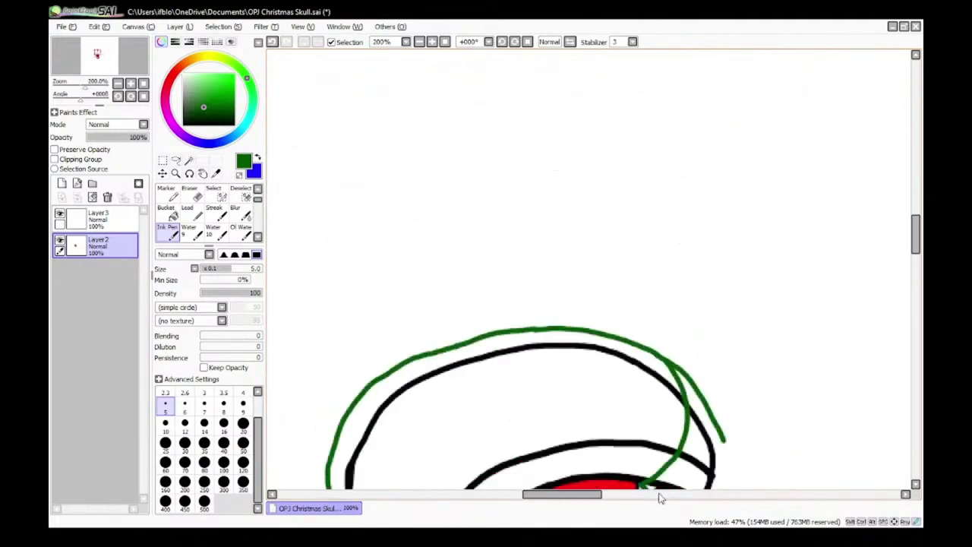
pyautogui.scroll(6, 680, 446)
pyautogui.scroll(-3, 660, 315)
pyautogui.hotkey('ctrl', 'z')
pyautogui.scroll(3, 683, 278)
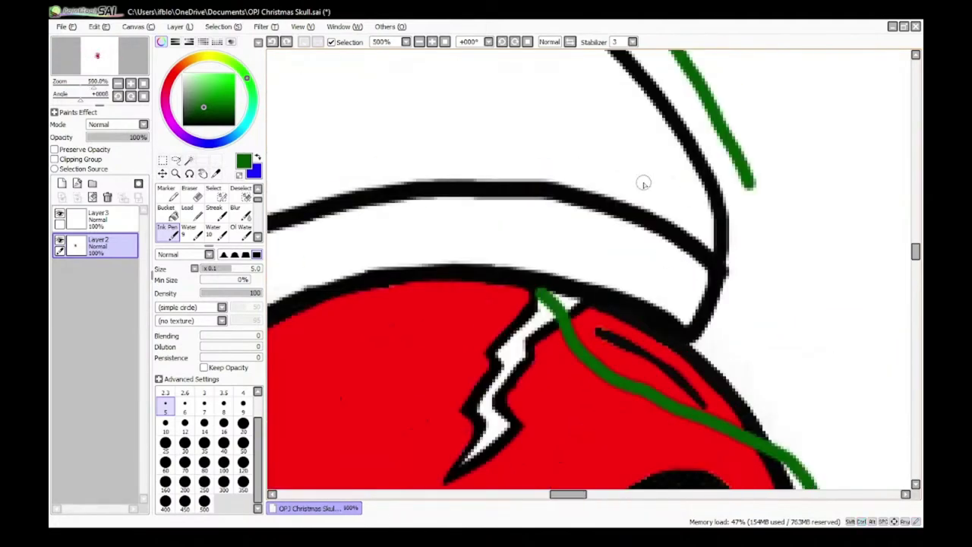
pyautogui.hotkey('ctrl', 'z')
pyautogui.hotkey('ctrl', 'z')
# Step: Draw a green line from the crack's top along the brim's lower edge, past its right end and up to the hat outline
pyautogui.scroll(-2, 748, 229)
pyautogui.scroll(3, 725, 342)
pyautogui.moveTo(500, 172); pyautogui.dragTo(494, 167)
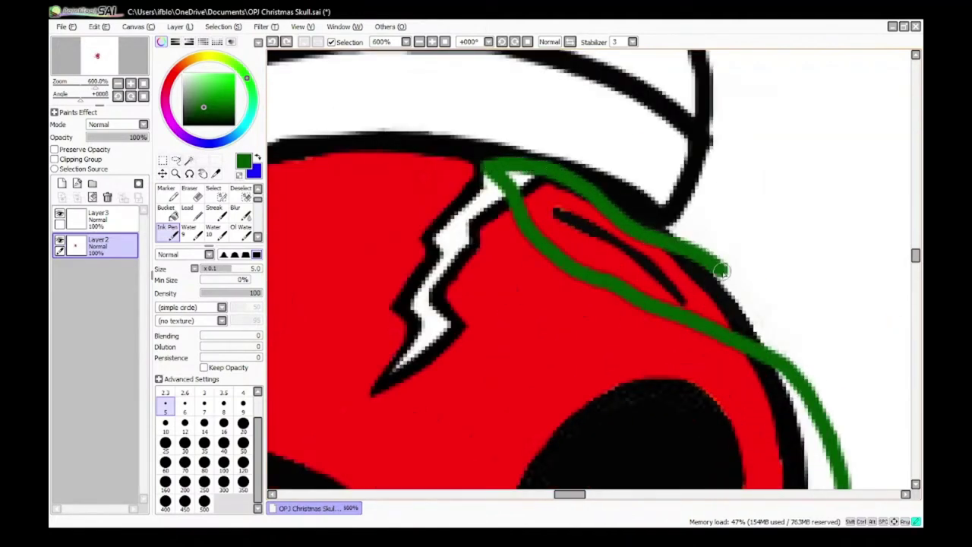
pyautogui.moveTo(743, 240); pyautogui.dragTo(749, 102)
pyautogui.scroll(-3, 730, 180)
pyautogui.scroll(3, 732, 164)
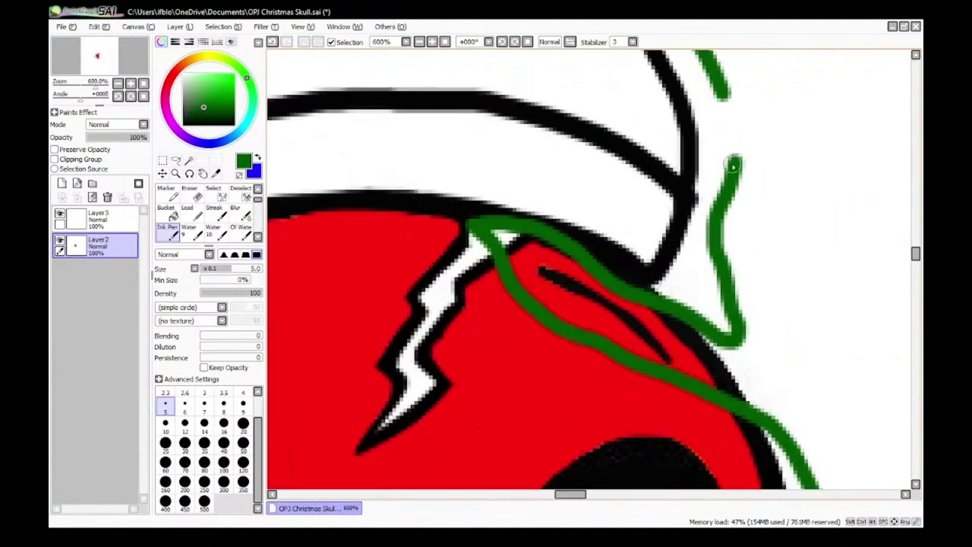
pyautogui.scroll(-5, 718, 99)
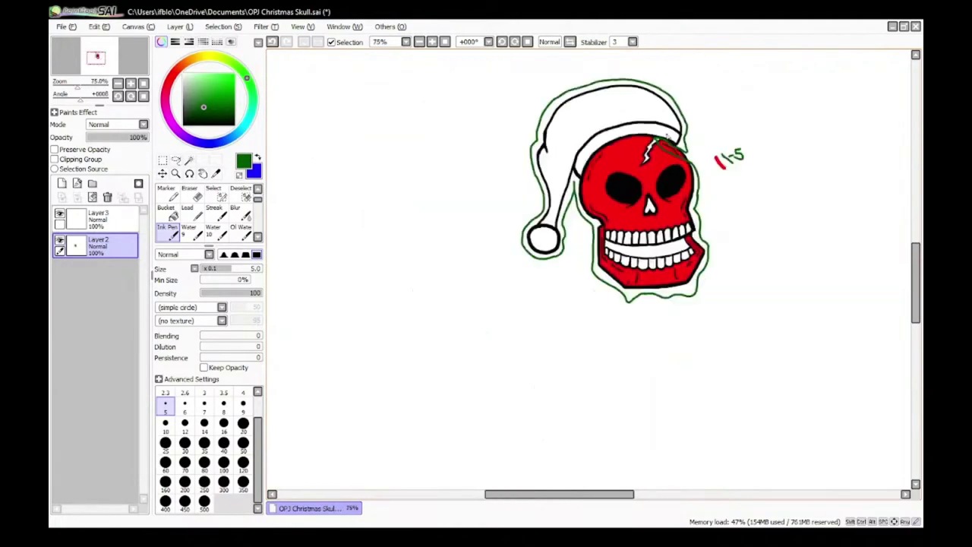
pyautogui.scroll(2, 625, 170)
pyautogui.scroll(4, 624, 171)
pyautogui.scroll(-4, 503, 217)
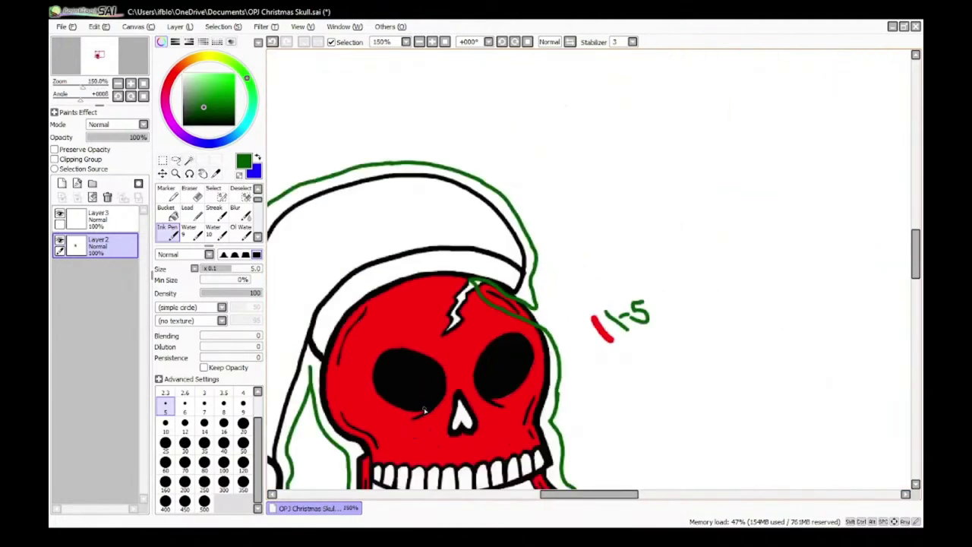
# Step: Draw a light green and a more saturated bright green test stroke beside the red colour sample
pyautogui.scroll(3, 385, 432)
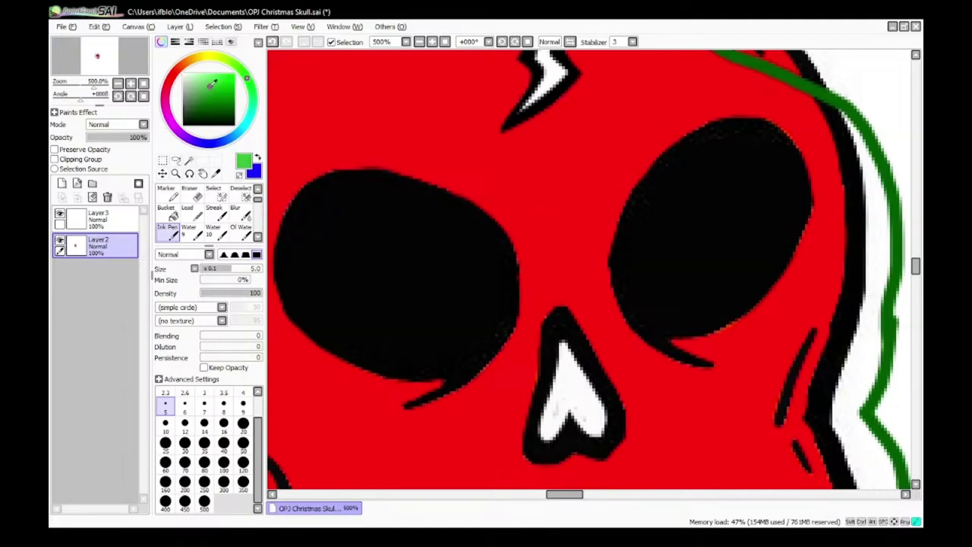
pyautogui.scroll(-3, 427, 250)
pyautogui.scroll(4, 385, 254)
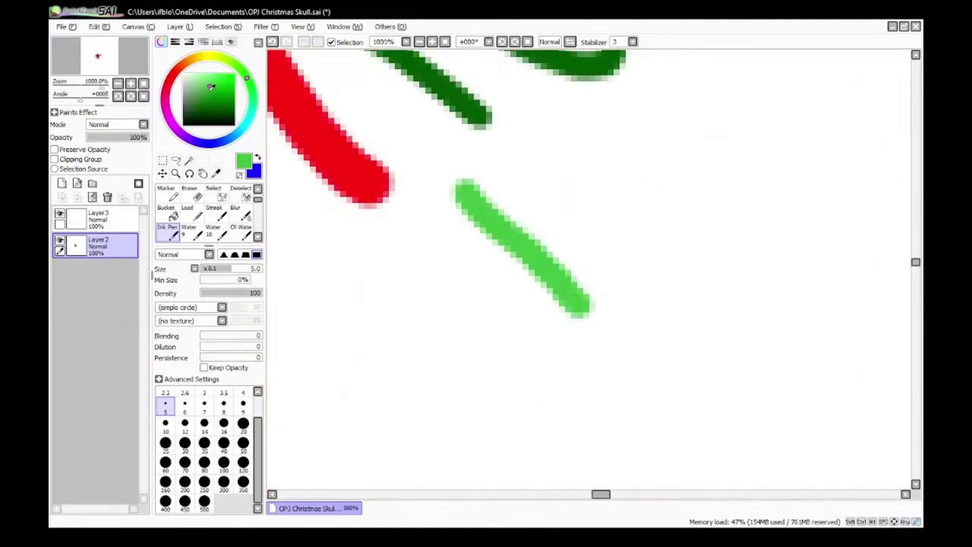
pyautogui.moveTo(401, 227); pyautogui.dragTo(526, 367)
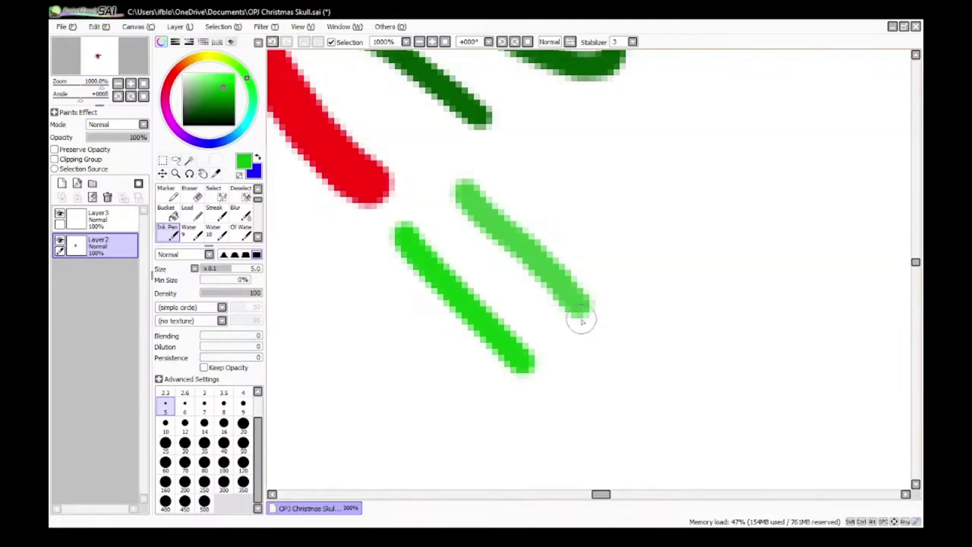
# Step: Erase the paler green test stroke with the Eraser at size 20, keeping the bright green one
pyautogui.click(190, 193)
pyautogui.moveTo(505, 209); pyautogui.dragTo(573, 270)
pyautogui.scroll(-4, 655, 386)
pyautogui.scroll(3, 657, 389)
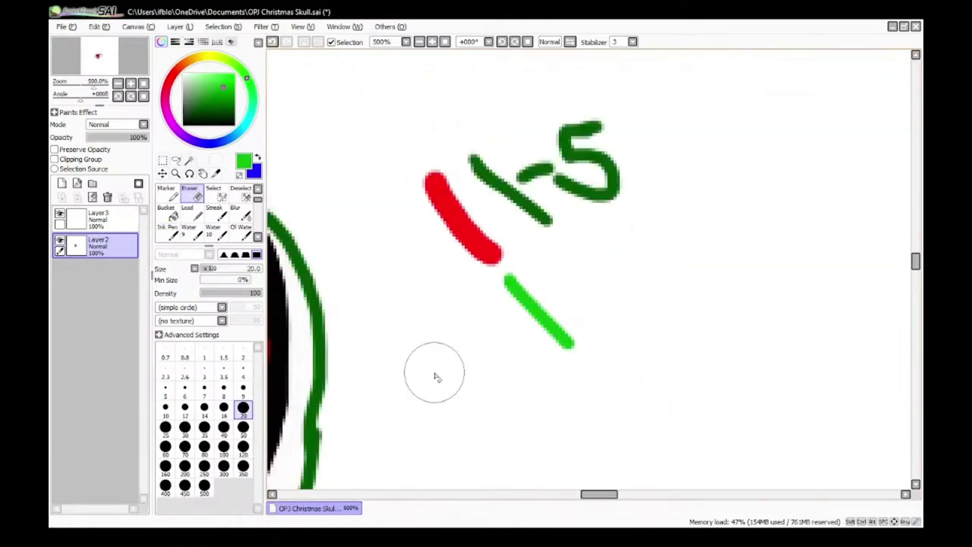
# Step: Fill the left eye socket with bright green using the Ink Pen at size 20, leaving a black rim
pyautogui.scroll(-5, 437, 377)
pyautogui.scroll(5, 308, 380)
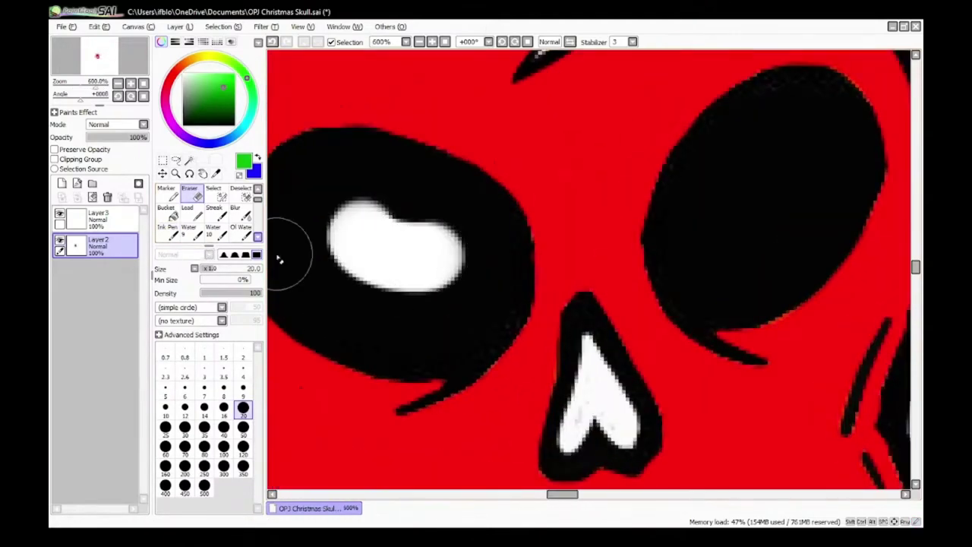
pyautogui.click(167, 231)
pyautogui.scroll(-4, 398, 372)
pyautogui.scroll(3, 320, 372)
pyautogui.click(243, 427)
pyautogui.scroll(2, 467, 284)
pyautogui.moveTo(454, 236)
pyautogui.mouseDown()
pyautogui.moveTo(543, 260)
pyautogui.moveTo(401, 171)
pyautogui.moveTo(554, 250)
pyautogui.moveTo(599, 188)
pyautogui.moveTo(372, 159)
pyautogui.moveTo(528, 336)
pyautogui.moveTo(651, 261)
pyautogui.moveTo(665, 197)
pyautogui.mouseUp()
pyautogui.scroll(-3, 503, 304)
pyautogui.scroll(4, 466, 291)
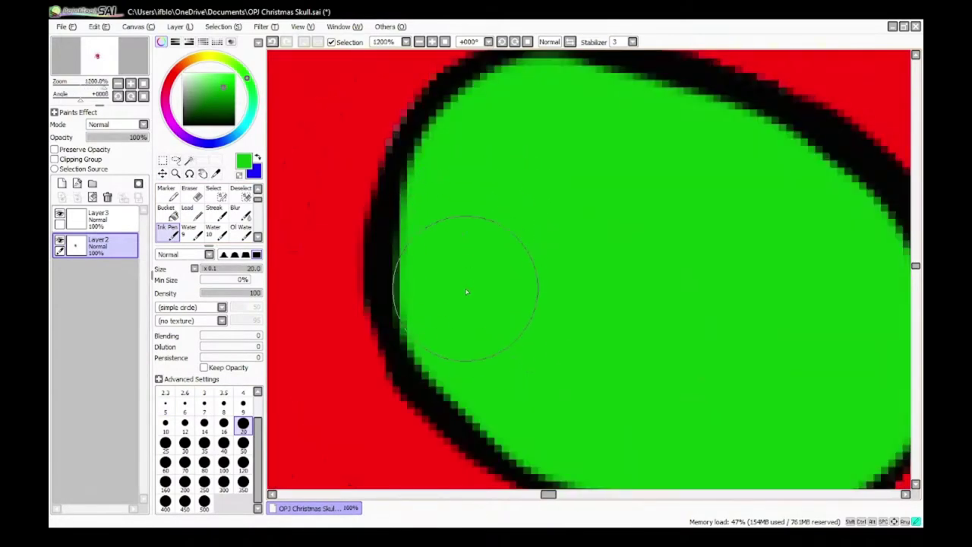
pyautogui.scroll(-4, 467, 292)
pyautogui.scroll(4, 559, 281)
pyautogui.scroll(-4, 553, 271)
# Step: Paint the inside of the right eye socket bright green with the size 20 Ink Pen, leaving a black rim
pyautogui.scroll(3, 660, 230)
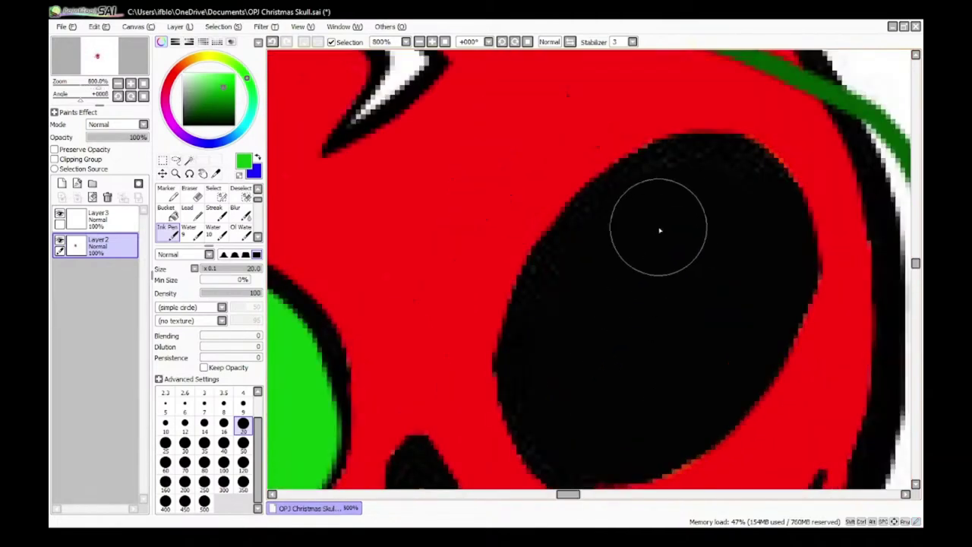
pyautogui.moveTo(671, 222)
pyautogui.mouseDown()
pyautogui.moveTo(581, 318)
pyautogui.moveTo(576, 392)
pyautogui.mouseUp()
pyautogui.scroll(-4, 577, 393)
pyautogui.scroll(4, 590, 403)
pyautogui.moveTo(461, 262)
pyautogui.mouseDown()
pyautogui.moveTo(453, 288)
pyautogui.moveTo(606, 245)
pyautogui.moveTo(445, 271)
pyautogui.moveTo(449, 293)
pyautogui.moveTo(494, 326)
pyautogui.moveTo(504, 357)
pyautogui.mouseUp()
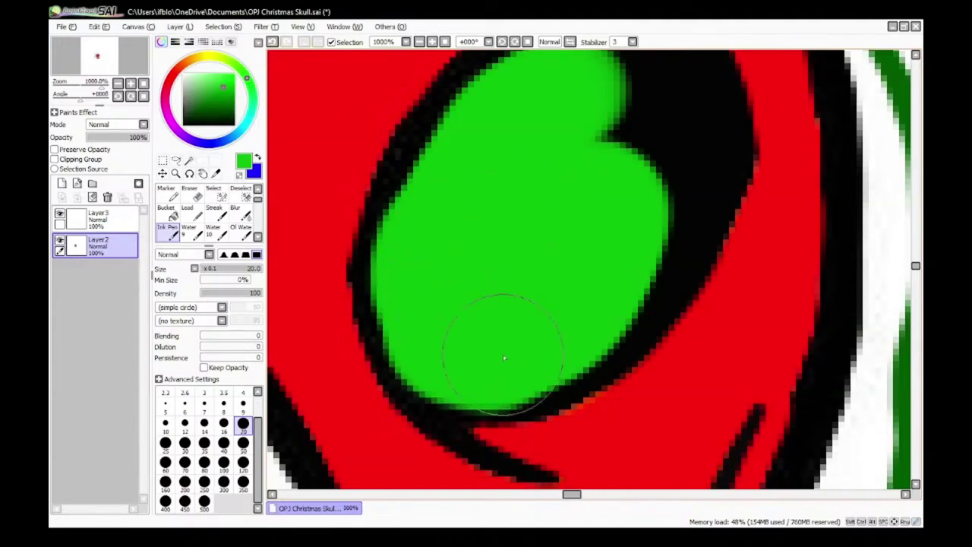
pyautogui.scroll(-4, 505, 358)
pyautogui.scroll(4, 552, 304)
pyautogui.moveTo(514, 266)
pyautogui.mouseDown()
pyautogui.moveTo(537, 193)
pyautogui.moveTo(421, 233)
pyautogui.moveTo(529, 313)
pyautogui.moveTo(501, 380)
pyautogui.moveTo(565, 267)
pyautogui.mouseUp()
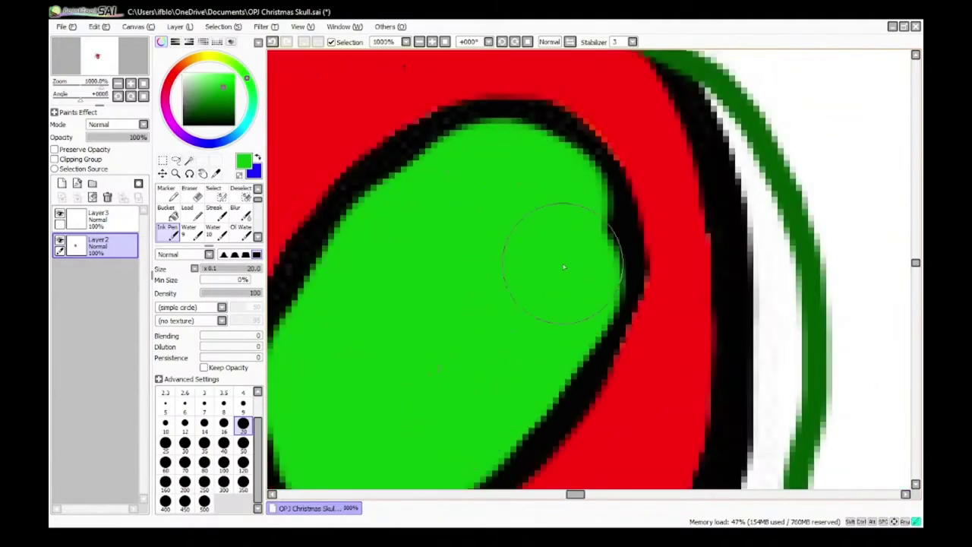
pyautogui.scroll(-4, 544, 249)
pyautogui.scroll(3, 364, 357)
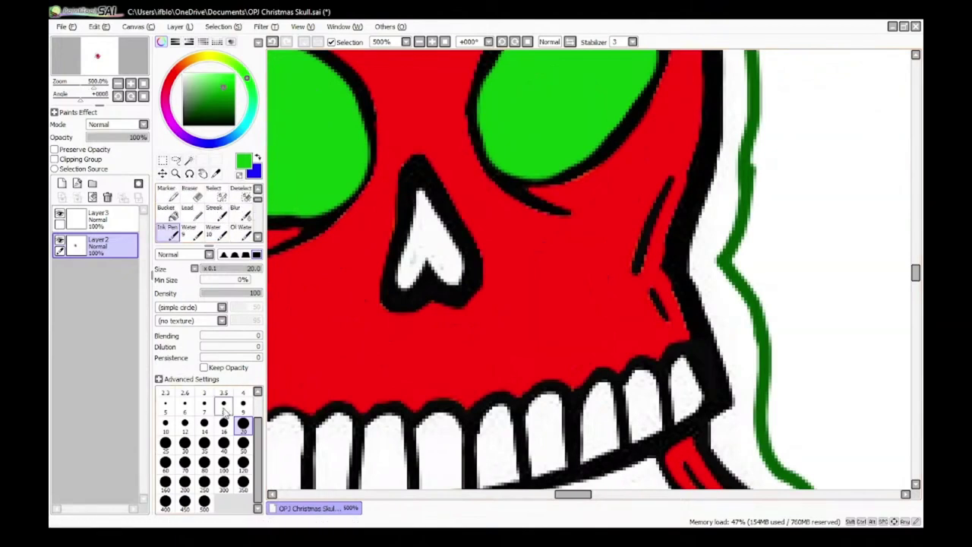
# Step: Fill the white nose opening up to its tip with bright green, using the Ink Pen at sizes 9 and 7
pyautogui.click(185, 423)
pyautogui.scroll(2, 402, 245)
pyautogui.scroll(1, 403, 245)
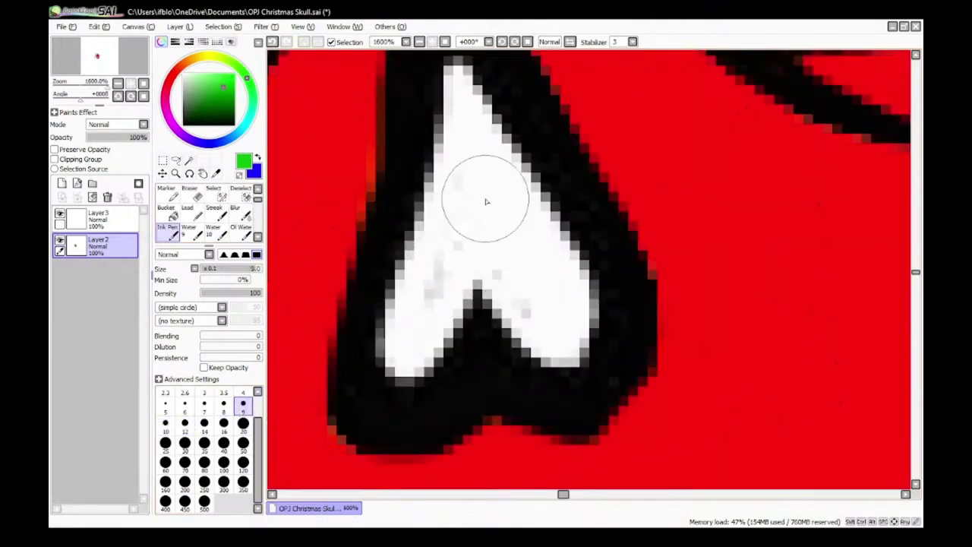
pyautogui.moveTo(487, 201)
pyautogui.mouseDown()
pyautogui.moveTo(403, 349)
pyautogui.moveTo(486, 245)
pyautogui.moveTo(530, 329)
pyautogui.moveTo(580, 319)
pyautogui.moveTo(549, 303)
pyautogui.moveTo(472, 182)
pyautogui.moveTo(425, 282)
pyautogui.moveTo(465, 155)
pyautogui.mouseUp()
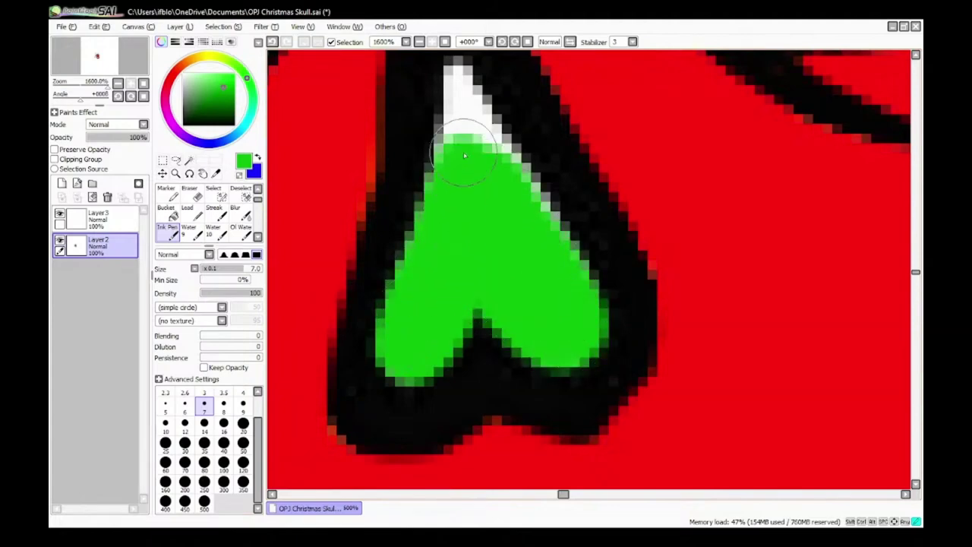
pyautogui.moveTo(472, 113); pyautogui.dragTo(564, 247)
pyautogui.scroll(-2, 508, 337)
pyautogui.scroll(2, 475, 204)
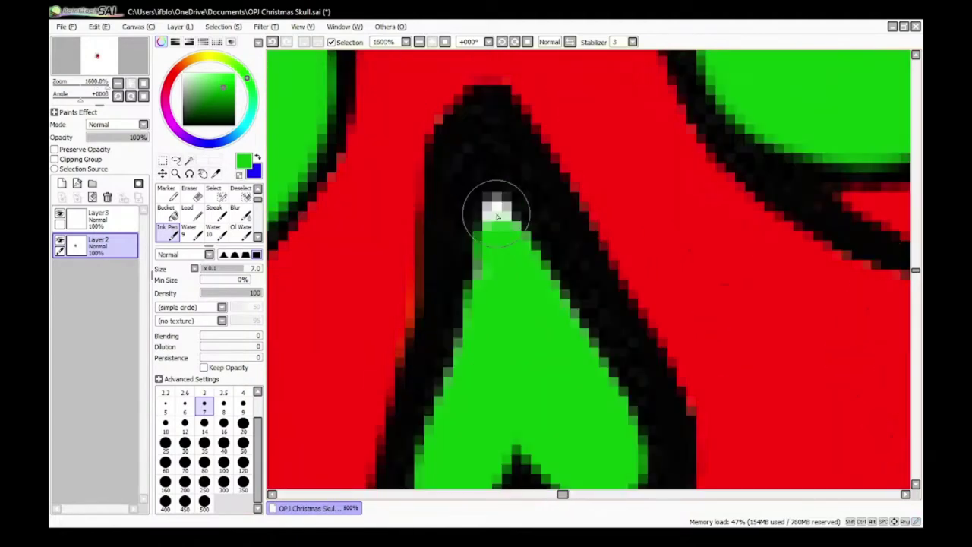
pyautogui.moveTo(497, 203); pyautogui.dragTo(476, 370)
# Step: Extend the pointed notch at the bottom of the nose in black with the Ink Pen at size 2
pyautogui.scroll(-1, 477, 372)
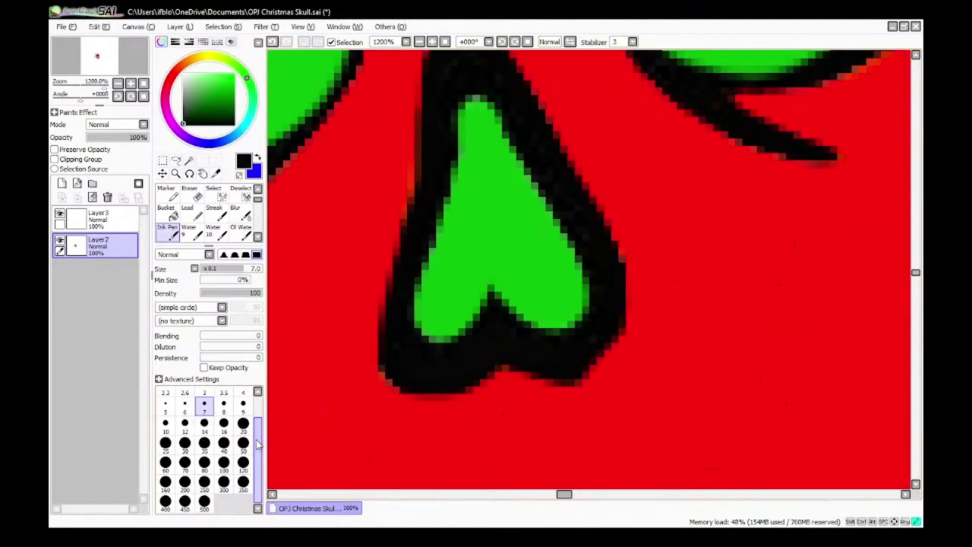
pyautogui.scroll(2, 257, 445)
pyautogui.click(243, 414)
pyautogui.scroll(1, 417, 363)
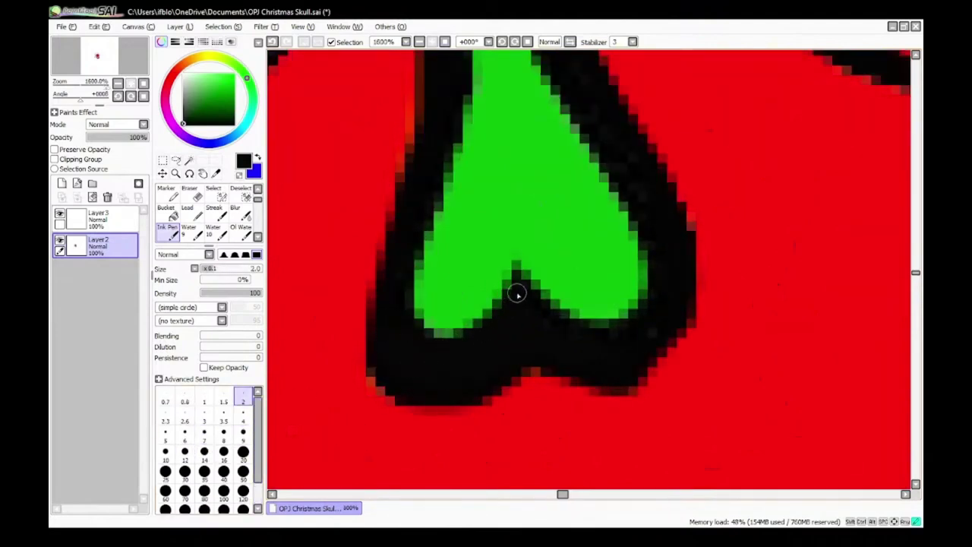
pyautogui.moveTo(516, 293); pyautogui.dragTo(557, 300)
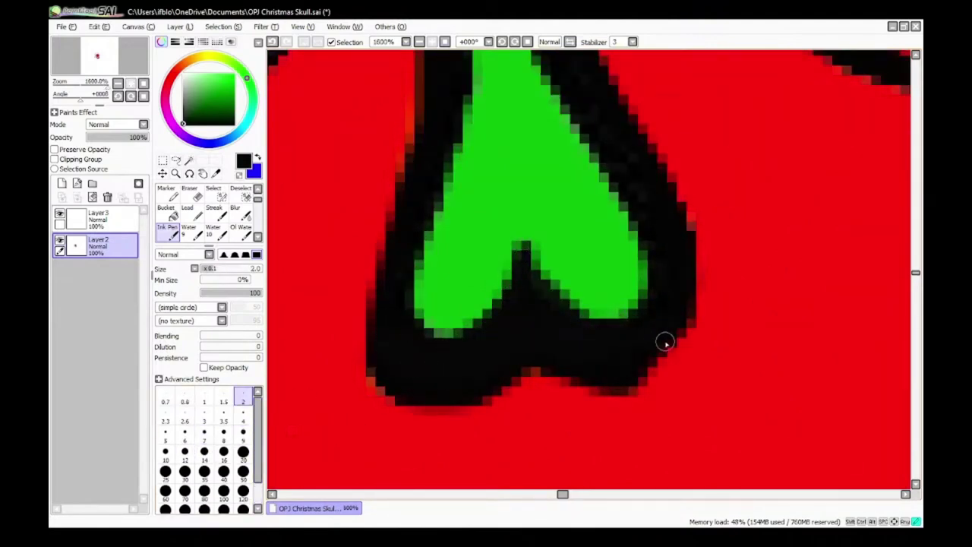
pyautogui.scroll(-3, 675, 313)
pyautogui.scroll(3, 599, 228)
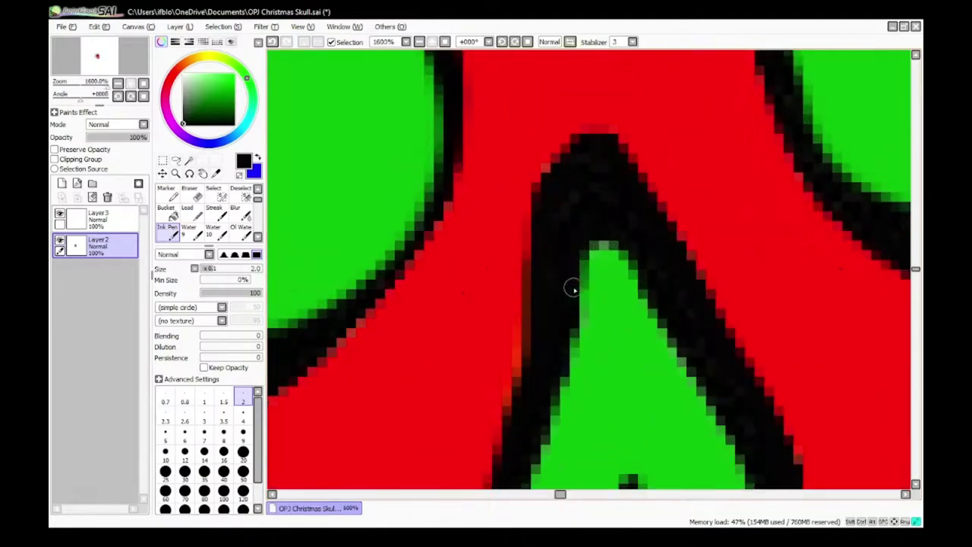
# Step: Thicken the black rim along the left and lower edges of the left eye socket with the Ink Pen at size 5
pyautogui.scroll(-5, 640, 260)
pyautogui.scroll(4, 510, 296)
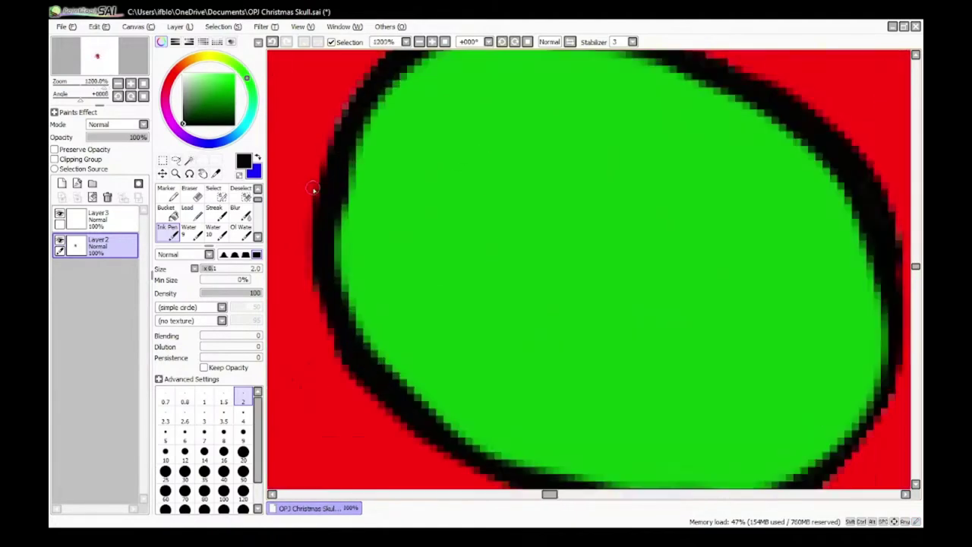
pyautogui.moveTo(332, 212)
pyautogui.mouseDown()
pyautogui.moveTo(346, 293)
pyautogui.moveTo(384, 402)
pyautogui.mouseUp()
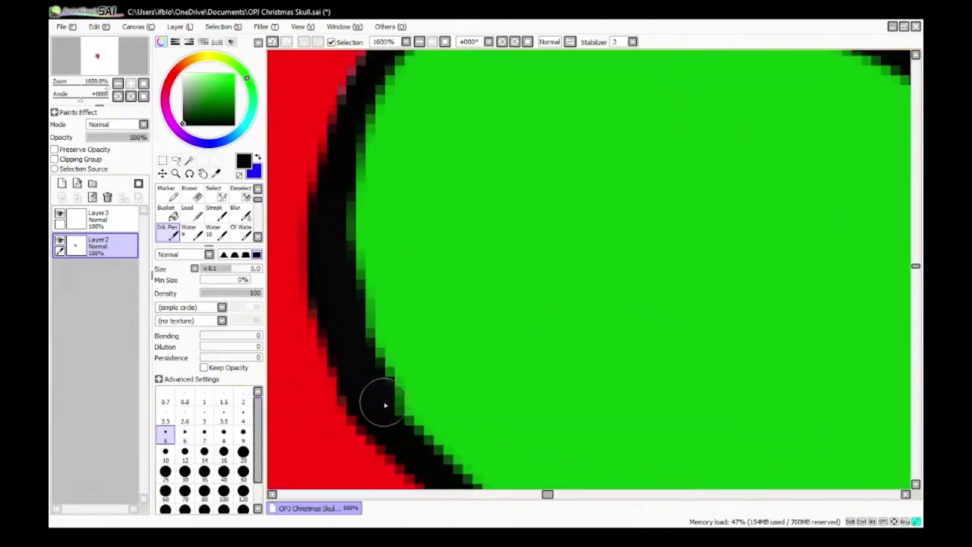
pyautogui.scroll(-3, 385, 402)
pyautogui.scroll(3, 426, 451)
pyautogui.moveTo(319, 260)
pyautogui.mouseDown()
pyautogui.moveTo(408, 338)
pyautogui.moveTo(533, 402)
pyautogui.moveTo(689, 426)
pyautogui.moveTo(831, 417)
pyautogui.mouseUp()
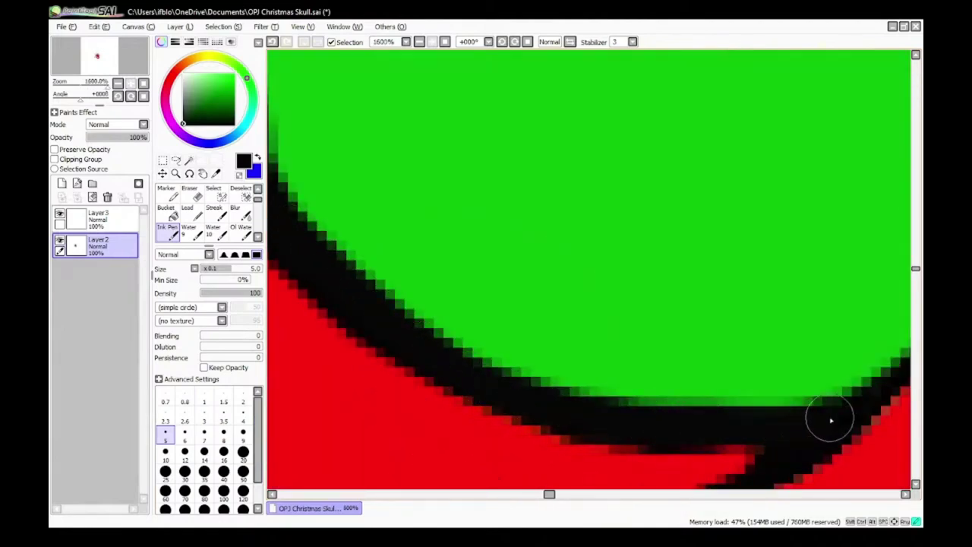
# Step: Thicken and smooth the black rim along the right side of the left eye socket with the size 5 Ink Pen
pyautogui.scroll(-3, 831, 417)
pyautogui.scroll(3, 764, 429)
pyautogui.moveTo(734, 184)
pyautogui.mouseDown()
pyautogui.moveTo(734, 259)
pyautogui.moveTo(681, 350)
pyautogui.mouseUp()
pyautogui.scroll(-3, 682, 341)
pyautogui.scroll(3, 689, 342)
pyautogui.moveTo(696, 222)
pyautogui.mouseDown()
pyautogui.moveTo(671, 302)
pyautogui.moveTo(669, 279)
pyautogui.moveTo(555, 383)
pyautogui.mouseUp()
pyautogui.scroll(-3, 554, 384)
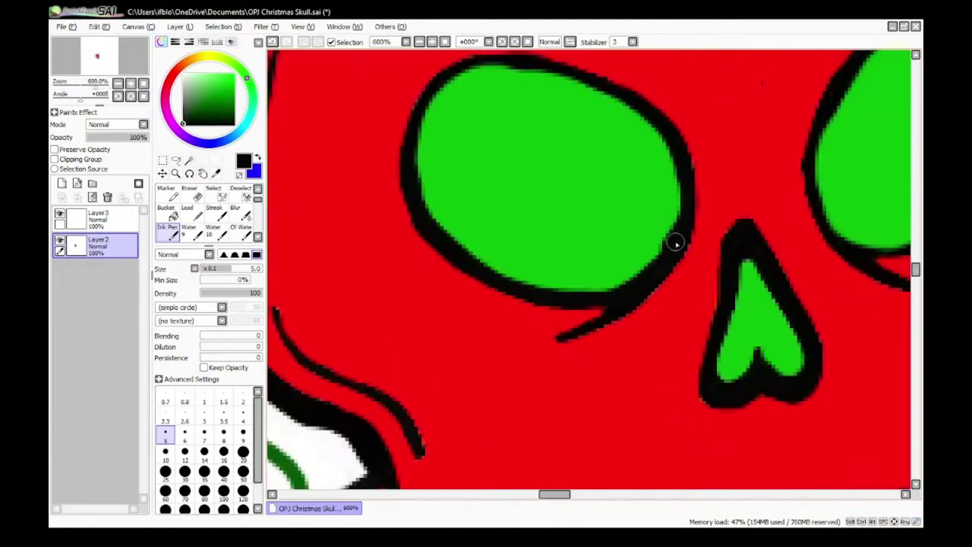
pyautogui.scroll(3, 676, 243)
pyautogui.keyDown('alt'); pyautogui.click(590, 221); pyautogui.keyUp('alt')
pyautogui.scroll(-5, 633, 311)
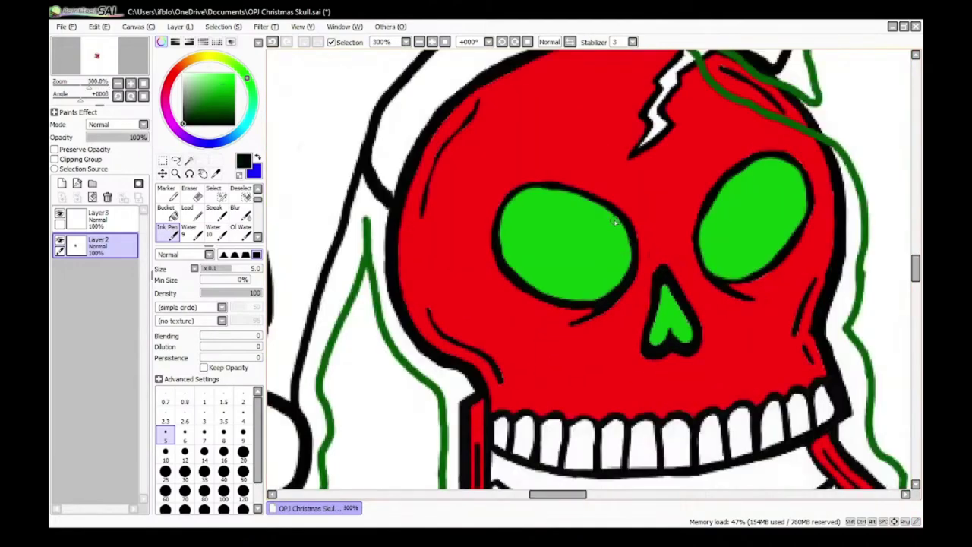
# Step: Thicken and smooth the black rim along the upper edge of the left eye socket with the size 5 Ink Pen
pyautogui.scroll(5, 548, 159)
pyautogui.moveTo(605, 178)
pyautogui.mouseDown()
pyautogui.moveTo(579, 164)
pyautogui.moveTo(441, 198)
pyautogui.moveTo(345, 262)
pyautogui.mouseUp()
pyautogui.scroll(-3, 400, 260)
pyautogui.scroll(3, 471, 239)
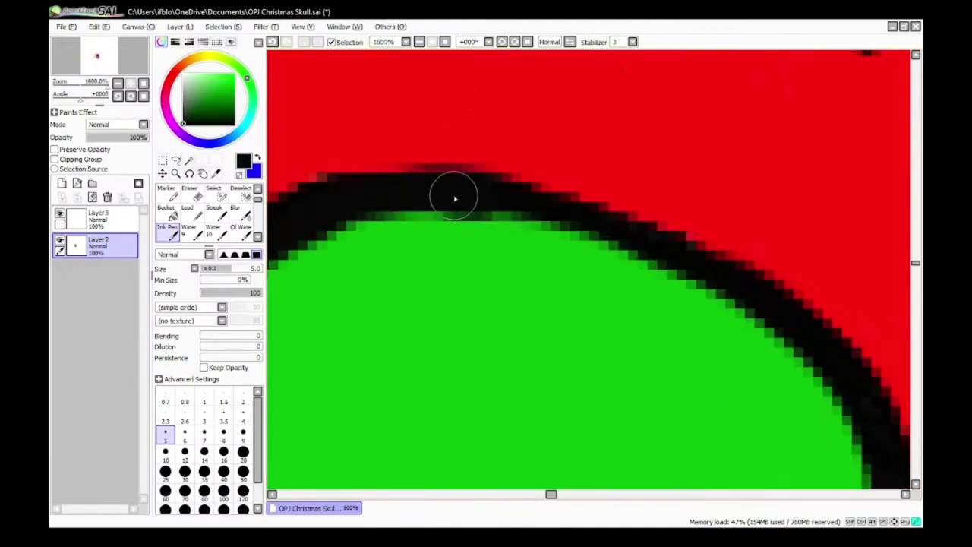
pyautogui.moveTo(453, 196)
pyautogui.mouseDown()
pyautogui.moveTo(714, 293)
pyautogui.moveTo(821, 360)
pyautogui.mouseUp()
pyautogui.scroll(-6, 790, 349)
# Step: Even out the black rim along the upper-left and left side of the left eye socket at size 5
pyautogui.scroll(3, 621, 379)
pyautogui.scroll(3, 467, 296)
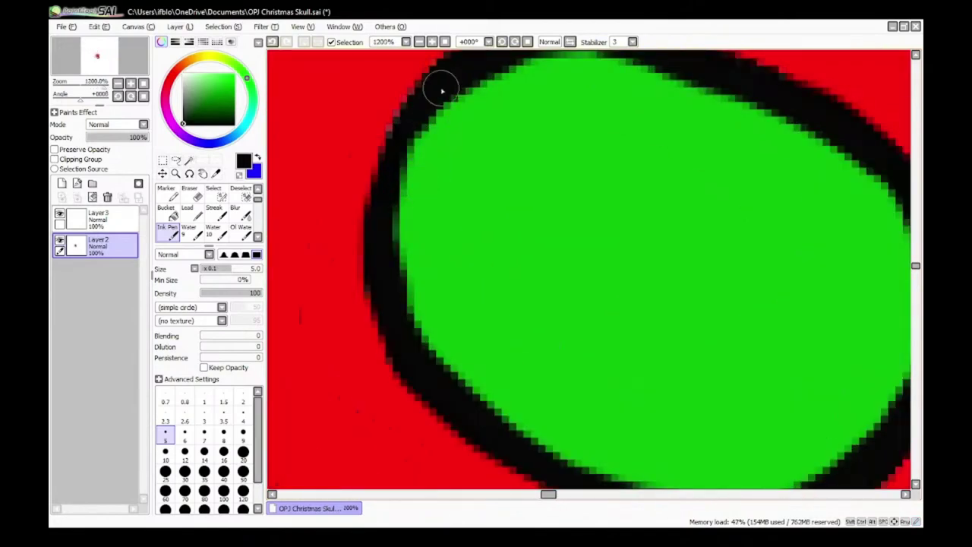
pyautogui.moveTo(429, 108); pyautogui.dragTo(384, 252)
pyautogui.scroll(-6, 402, 280)
pyautogui.scroll(3, 430, 334)
pyautogui.scroll(-3, 430, 341)
# Step: Thicken the black rim along the left and bottom edges of the right eye socket with the size 5 Ink Pen
pyautogui.scroll(5, 581, 172)
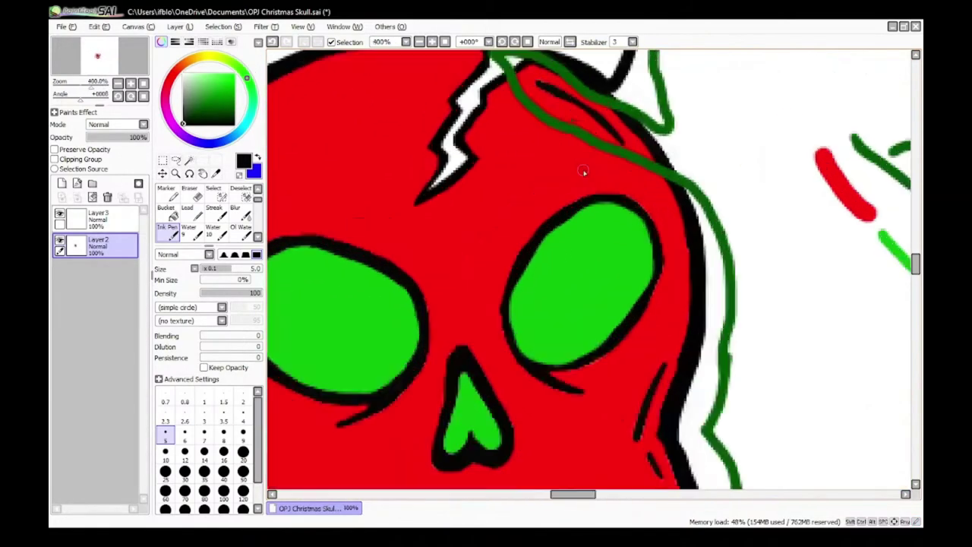
pyautogui.moveTo(497, 254)
pyautogui.mouseDown()
pyautogui.moveTo(459, 334)
pyautogui.moveTo(443, 420)
pyautogui.moveTo(455, 451)
pyautogui.mouseUp()
pyautogui.scroll(-7, 457, 452)
pyautogui.scroll(8, 475, 461)
pyautogui.moveTo(360, 220)
pyautogui.mouseDown()
pyautogui.moveTo(372, 306)
pyautogui.moveTo(417, 373)
pyautogui.moveTo(476, 395)
pyautogui.moveTo(550, 388)
pyautogui.moveTo(601, 367)
pyautogui.mouseUp()
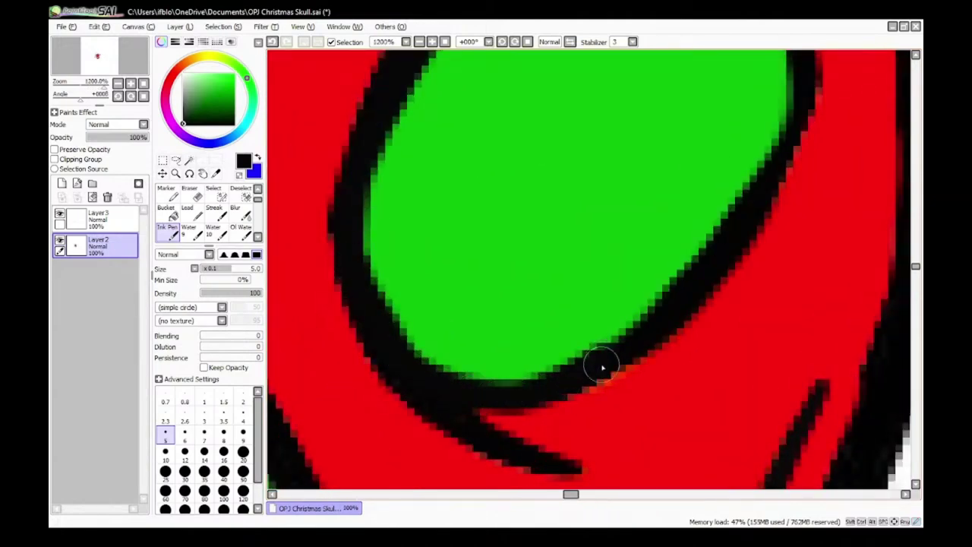
# Step: Thicken and smooth the black rim along the lower-right edge of the right eye socket at size 5
pyautogui.scroll(-5, 606, 364)
pyautogui.scroll(5, 683, 347)
pyautogui.moveTo(686, 170); pyautogui.dragTo(595, 354)
pyautogui.scroll(-4, 596, 398)
pyautogui.scroll(-4, 597, 399)
pyautogui.scroll(7, 562, 456)
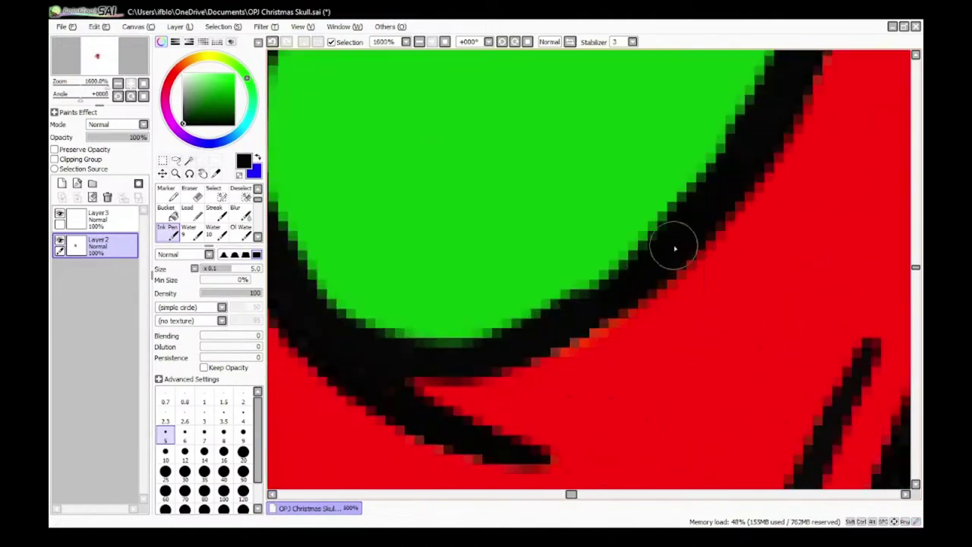
pyautogui.moveTo(750, 136)
pyautogui.mouseDown()
pyautogui.moveTo(655, 245)
pyautogui.moveTo(544, 328)
pyautogui.moveTo(435, 354)
pyautogui.moveTo(322, 323)
pyautogui.mouseUp()
pyautogui.scroll(-7, 409, 337)
# Step: Thicken the black rim over the top and upper-right side of the right eye socket with the size 5 Ink Pen
pyautogui.scroll(8, 427, 236)
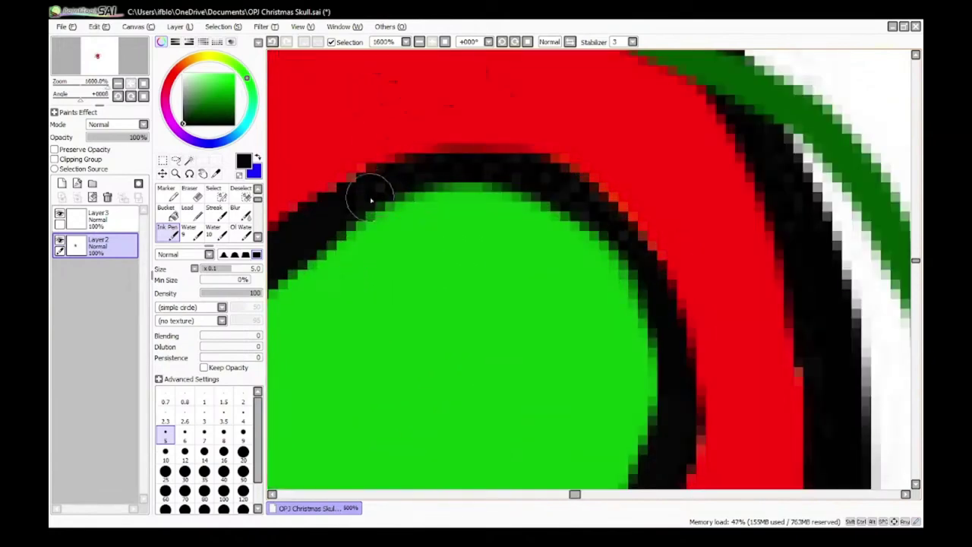
pyautogui.moveTo(373, 197)
pyautogui.mouseDown()
pyautogui.moveTo(410, 187)
pyautogui.moveTo(527, 180)
pyautogui.moveTo(592, 222)
pyautogui.moveTo(653, 325)
pyautogui.moveTo(665, 417)
pyautogui.mouseUp()
pyautogui.scroll(-2, 495, 267)
pyautogui.scroll(-6, 494, 264)
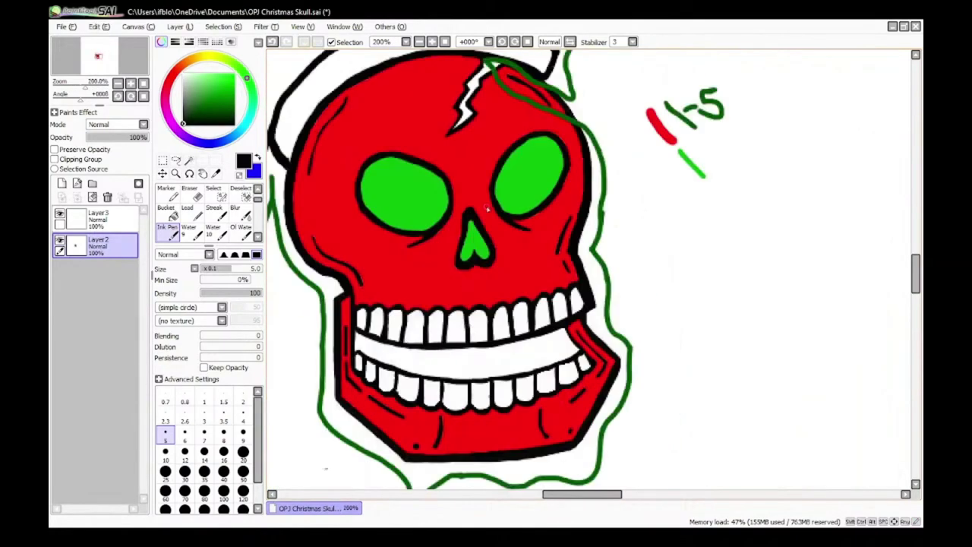
# Step: Examine the jaw, teeth and overall skull drawing for rough edges
pyautogui.scroll(3, 445, 192)
pyautogui.scroll(-3, 444, 192)
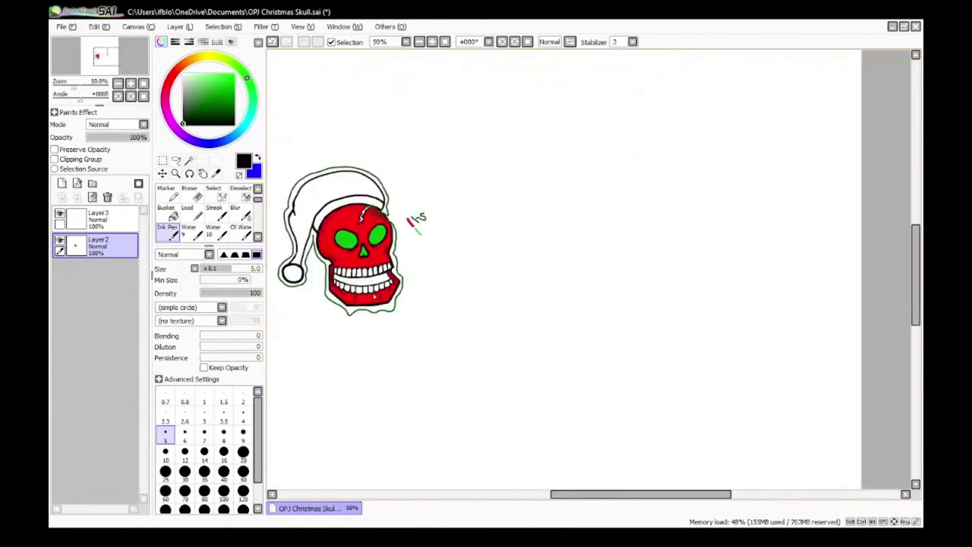
pyautogui.scroll(1, 329, 247)
pyautogui.scroll(5, 427, 391)
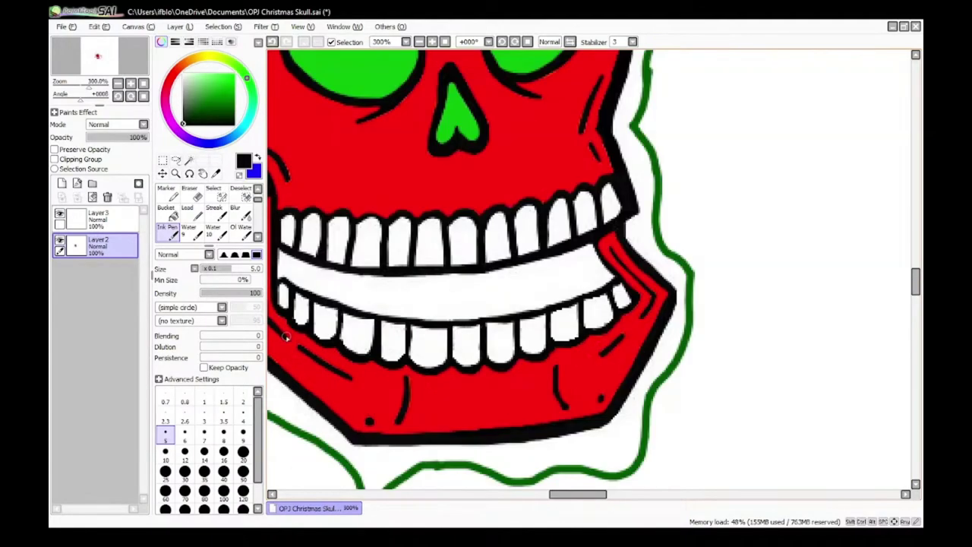
pyautogui.scroll(-4, 639, 345)
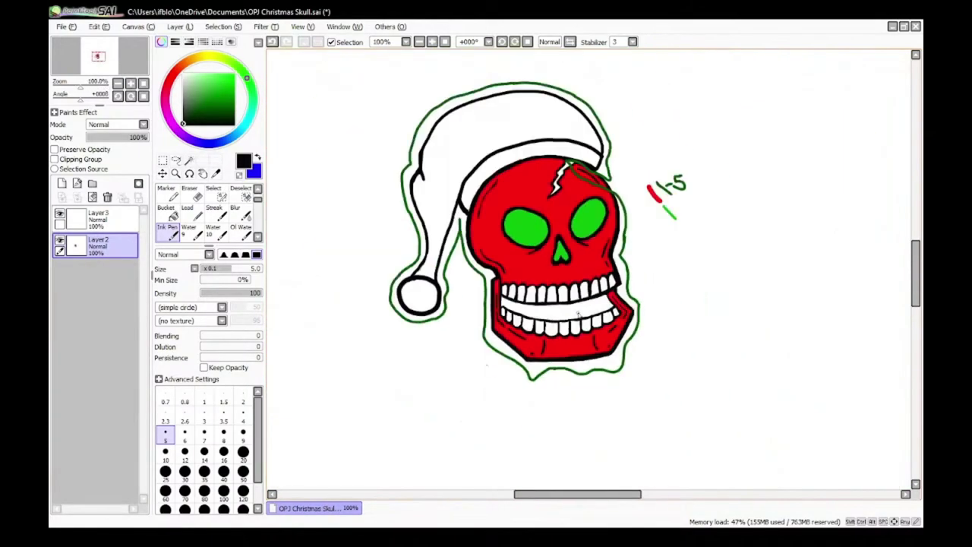
pyautogui.scroll(3, 418, 311)
pyautogui.scroll(3, 372, 374)
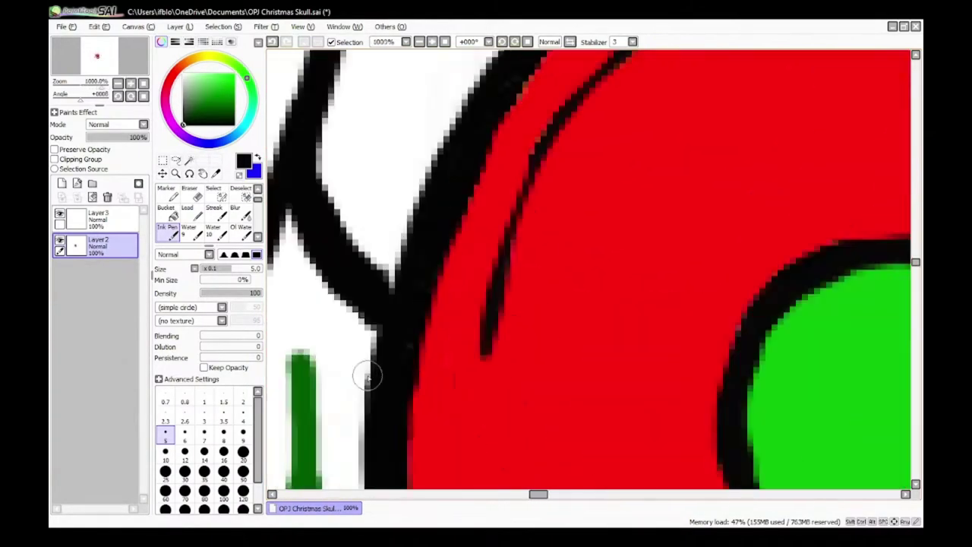
# Step: Smooth the black outline where the hat brim meets the skull's left side with the Ink Pen at size 4
pyautogui.click(243, 414)
pyautogui.scroll(2, 390, 278)
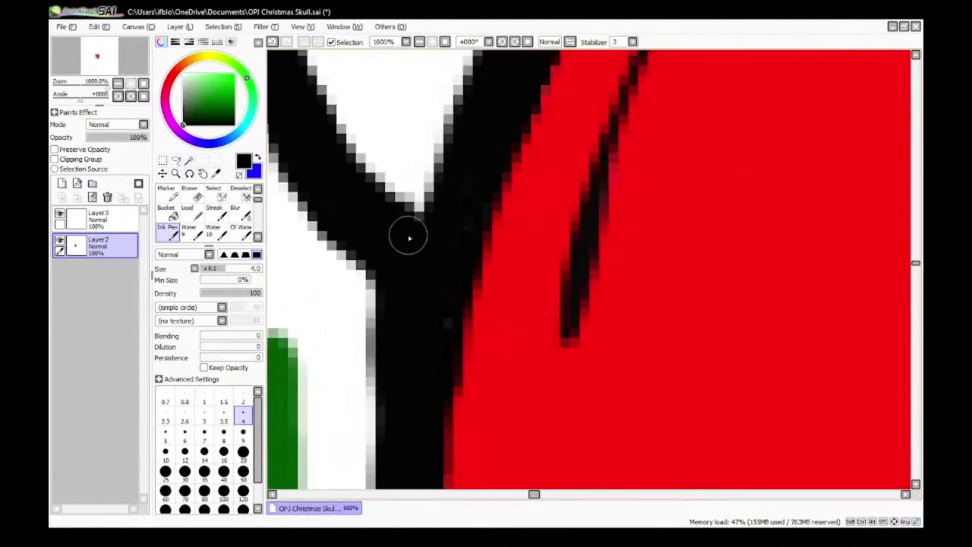
pyautogui.scroll(-6, 349, 338)
pyautogui.scroll(6, 356, 430)
pyautogui.moveTo(291, 74)
pyautogui.mouseDown()
pyautogui.moveTo(342, 158)
pyautogui.moveTo(344, 262)
pyautogui.mouseUp()
pyautogui.scroll(-7, 367, 294)
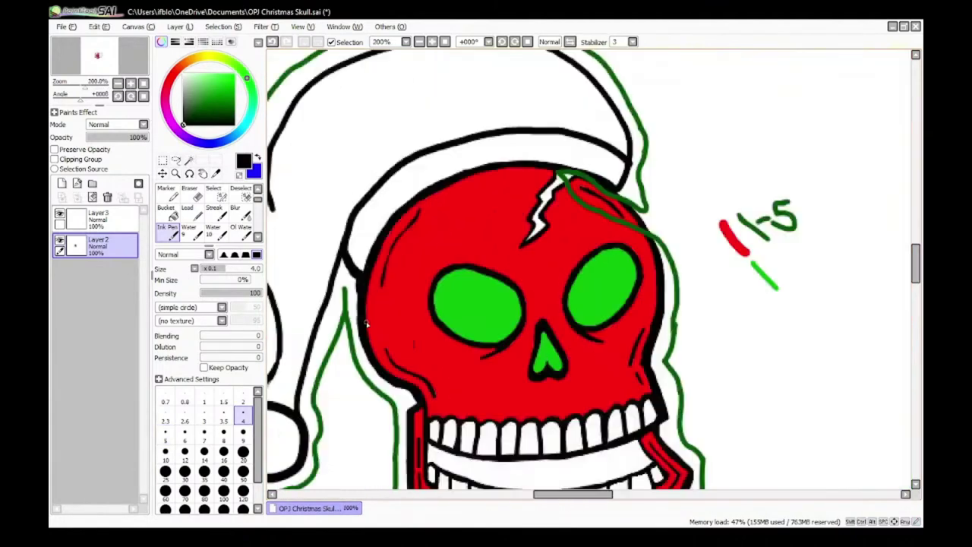
pyautogui.scroll(5, 365, 323)
pyautogui.scroll(-5, 354, 189)
pyautogui.scroll(4, 417, 150)
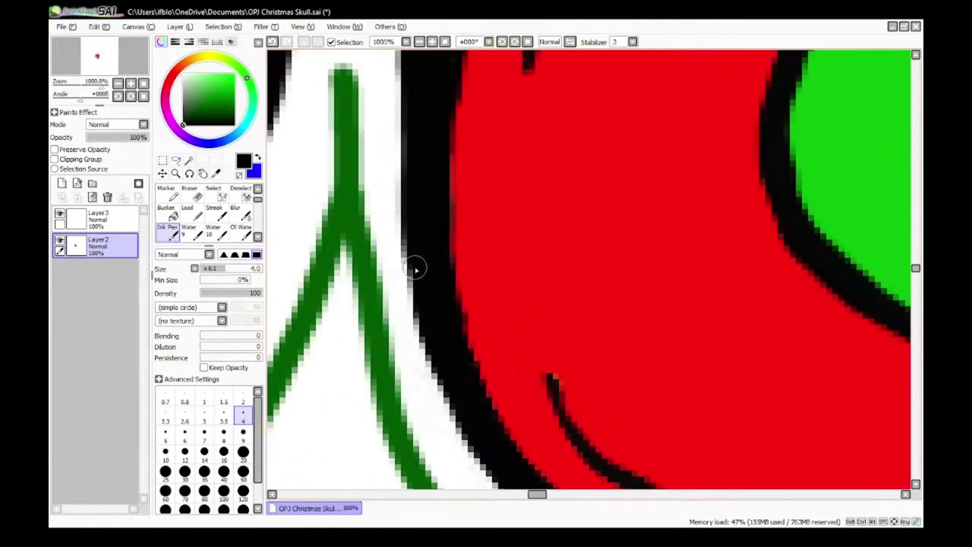
pyautogui.scroll(-5, 416, 269)
# Step: Trim the inner edge of the black outline along the right cheek with the skull's red, using the size 4 Ink Pen
pyautogui.scroll(6, 623, 343)
pyautogui.keyDown('alt'); pyautogui.click(536, 136); pyautogui.keyUp('alt')
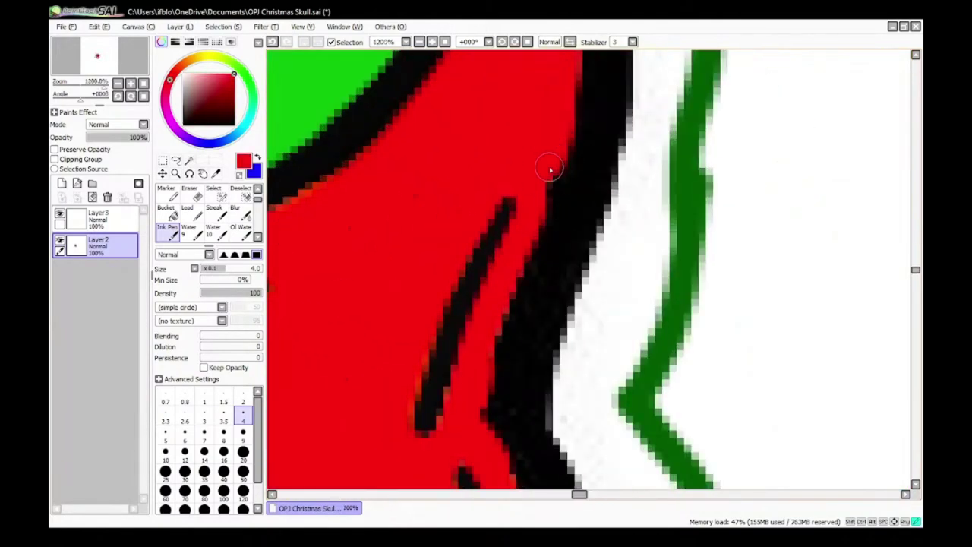
pyautogui.scroll(-2, 479, 334)
pyautogui.scroll(-4, 471, 282)
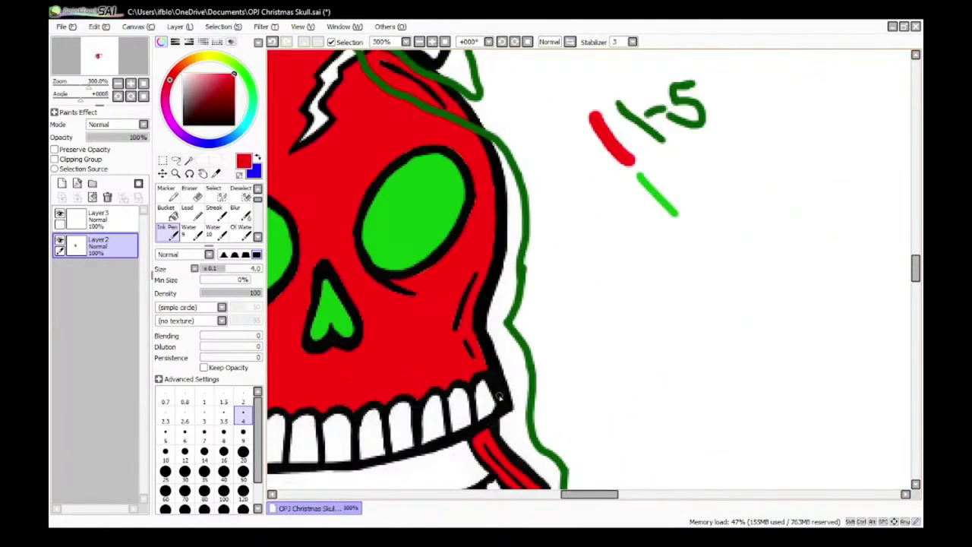
pyautogui.scroll(6, 440, 191)
pyautogui.moveTo(422, 313); pyautogui.dragTo(362, 214)
pyautogui.scroll(-6, 359, 274)
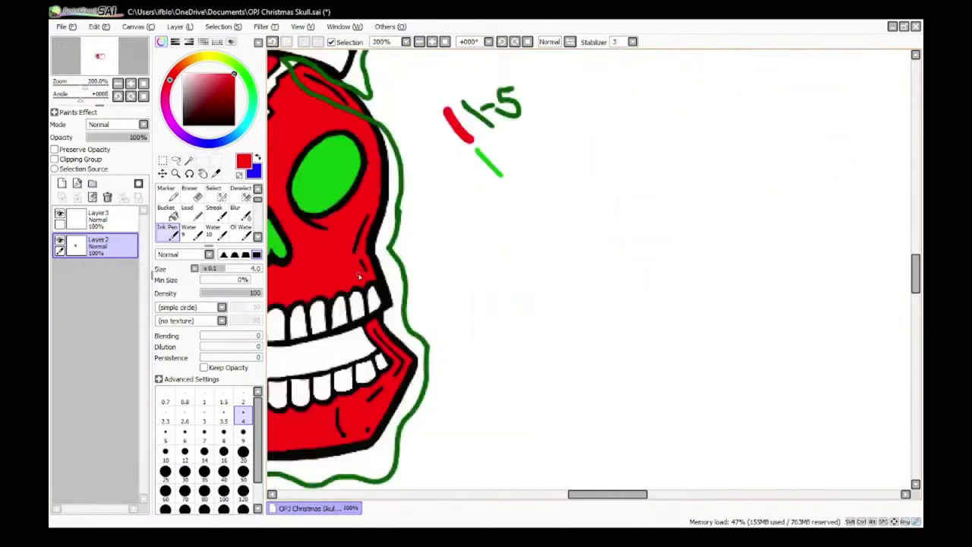
# Step: Thicken the short crease mark low on the right cheek in black with the Ink Pen at size 5
pyautogui.scroll(6, 344, 255)
pyautogui.keyDown('alt'); pyautogui.click(454, 211); pyautogui.keyUp('alt')
pyautogui.scroll(-5, 455, 209)
pyautogui.scroll(4, 463, 183)
pyautogui.click(166, 437)
pyautogui.scroll(-1, 449, 471)
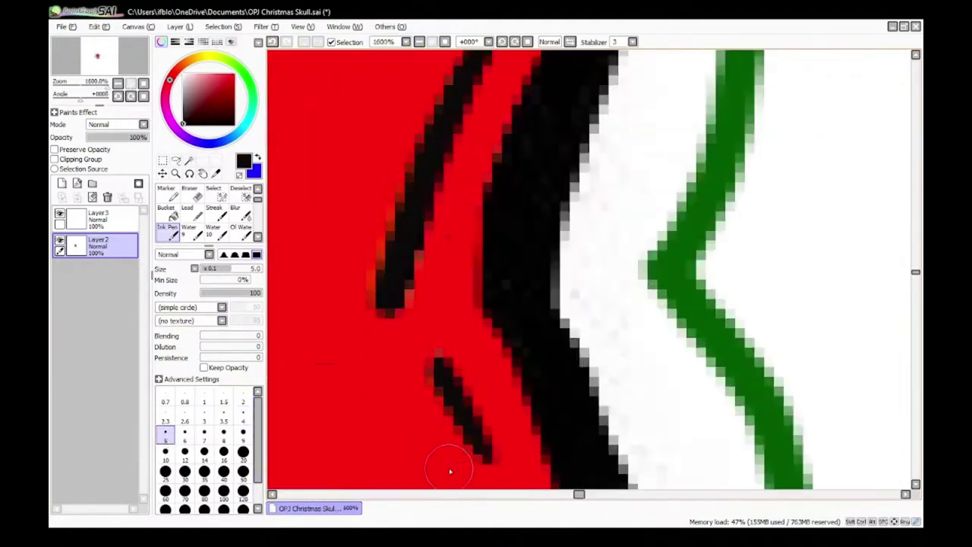
pyautogui.moveTo(436, 370); pyautogui.dragTo(476, 445)
pyautogui.scroll(-6, 456, 446)
# Step: Thicken the upper end of the longer crease on the right cheek in black with the Ink Pen at size 4
pyautogui.scroll(5, 440, 447)
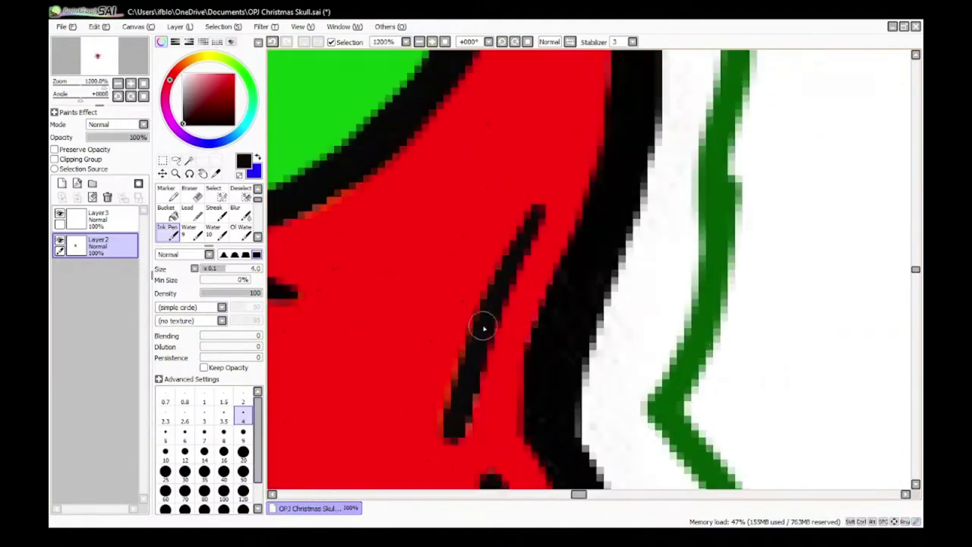
pyautogui.moveTo(540, 213); pyautogui.dragTo(508, 272)
pyautogui.scroll(-6, 454, 428)
# Step: Thicken the curved crease on the upper-left forehead in black with the size 4 Ink Pen
pyautogui.scroll(5, 343, 344)
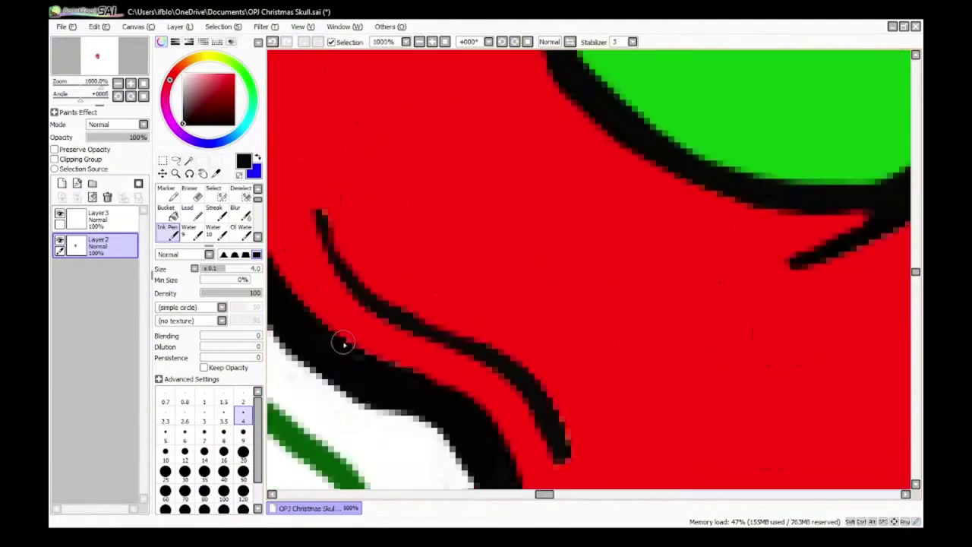
pyautogui.scroll(-5, 562, 454)
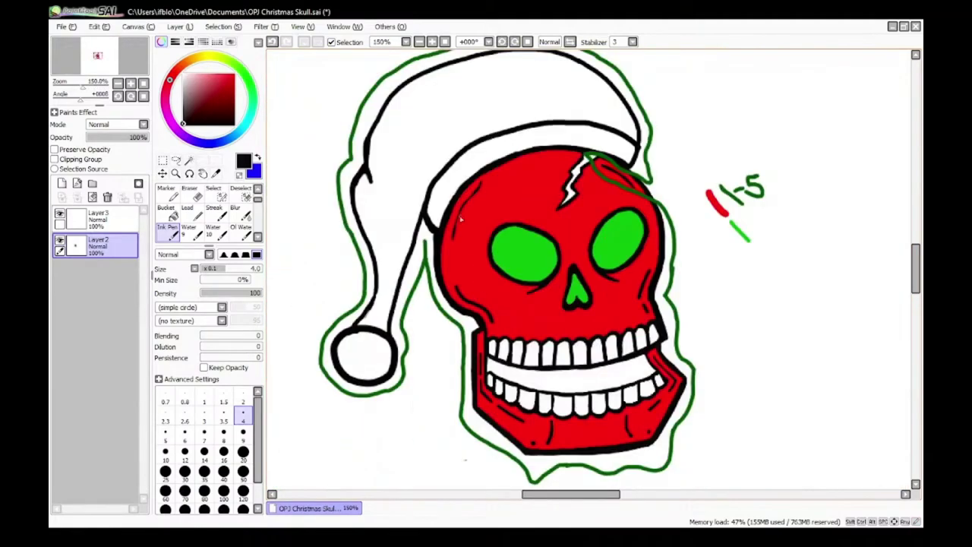
pyautogui.scroll(4, 524, 146)
pyautogui.moveTo(471, 237)
pyautogui.mouseDown()
pyautogui.moveTo(423, 289)
pyautogui.moveTo(366, 460)
pyautogui.mouseUp()
pyautogui.scroll(-5, 408, 373)
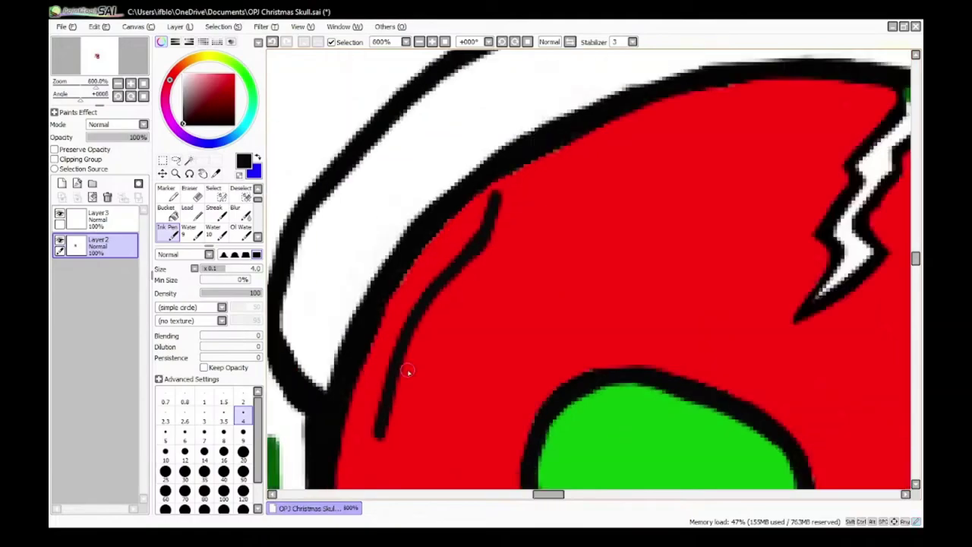
# Step: Round out the black dots at both corners of the chin with the Ink Pen, using size 5 on the right dot
pyautogui.scroll(3, 434, 450)
pyautogui.scroll(3, 437, 357)
pyautogui.click(432, 266)
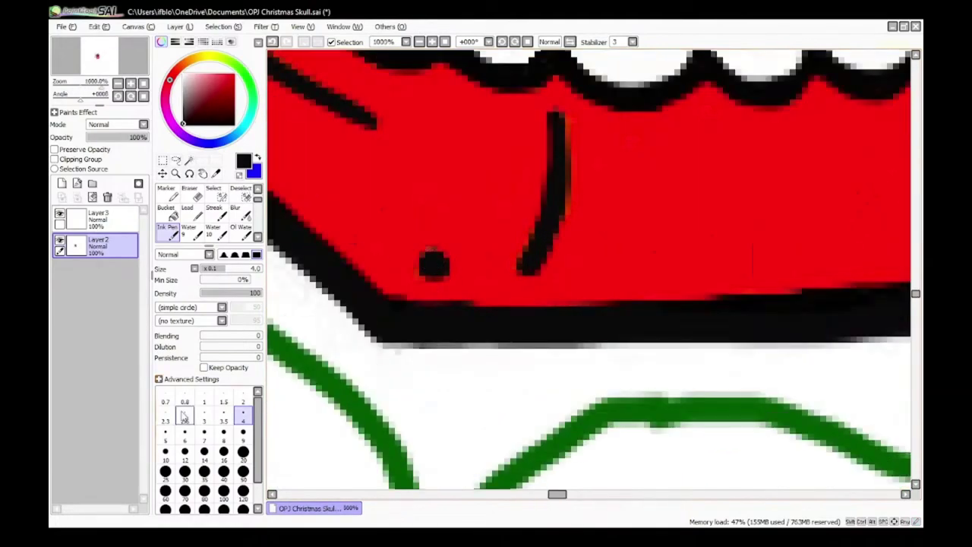
pyautogui.scroll(-4, 431, 266)
pyautogui.scroll(5, 752, 200)
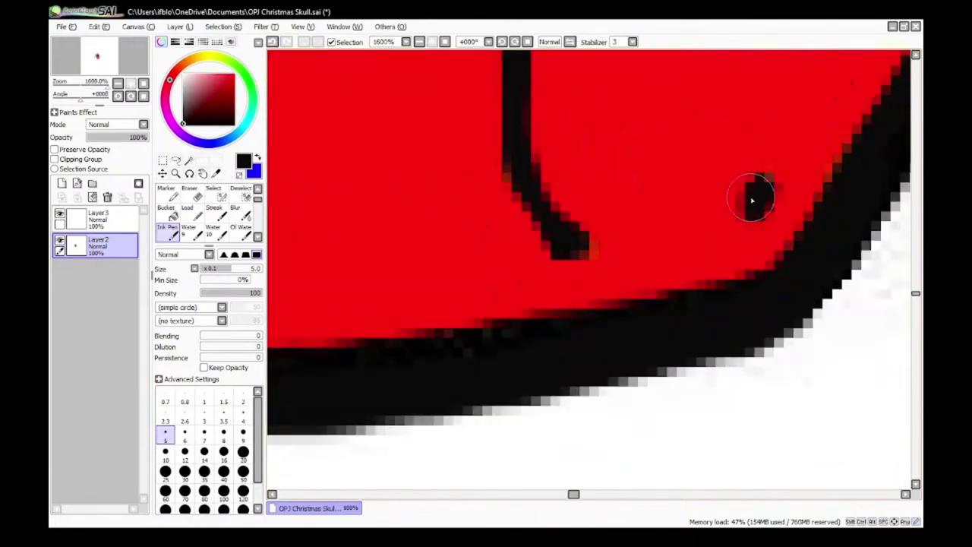
pyautogui.scroll(-5, 752, 197)
# Step: Thicken the two curved crease lines on the right and left of the chin in black with the Ink Pen at size 4
pyautogui.scroll(5, 705, 256)
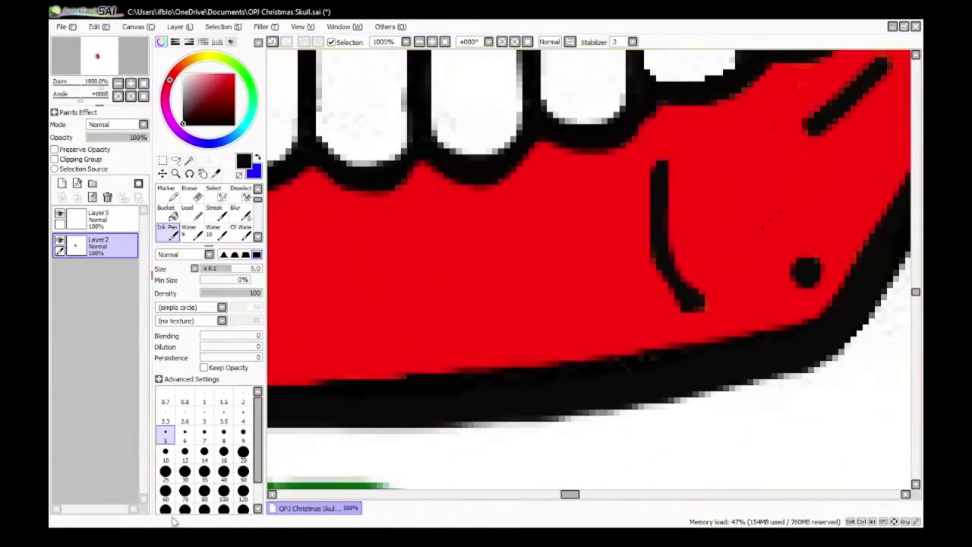
pyautogui.press('[')
pyautogui.moveTo(690, 140)
pyautogui.mouseDown()
pyautogui.moveTo(682, 195)
pyautogui.moveTo(719, 305)
pyautogui.moveTo(757, 344)
pyautogui.mouseUp()
pyautogui.scroll(-5, 703, 289)
pyautogui.scroll(4, 523, 299)
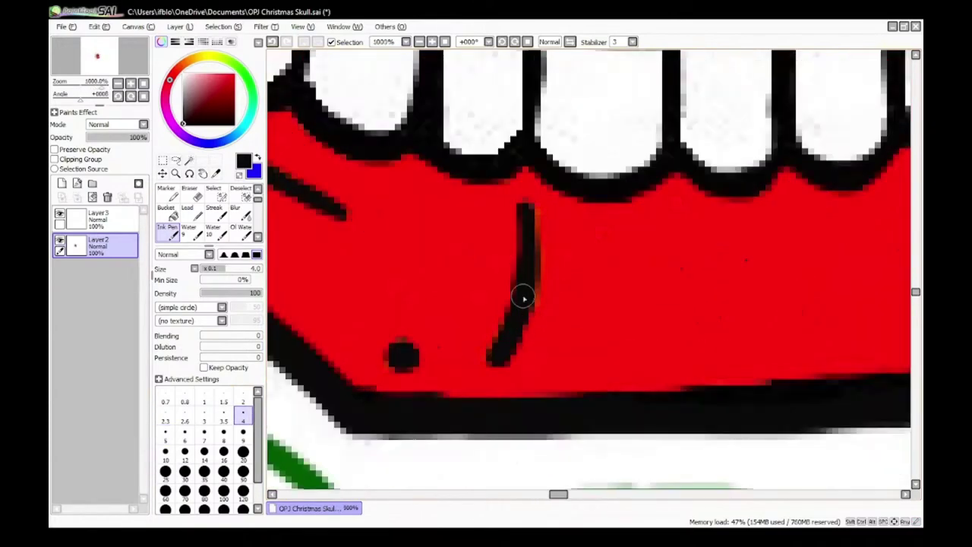
pyautogui.moveTo(528, 218)
pyautogui.mouseDown()
pyautogui.moveTo(526, 316)
pyautogui.moveTo(500, 356)
pyautogui.mouseUp()
pyautogui.scroll(-4, 559, 327)
# Step: Touch up the short diagonal crease on the right side of the lower jaw with the size 4 Ink Pen
pyautogui.scroll(5, 588, 285)
pyautogui.moveTo(640, 242); pyautogui.dragTo(511, 354)
pyautogui.scroll(-3, 326, 379)
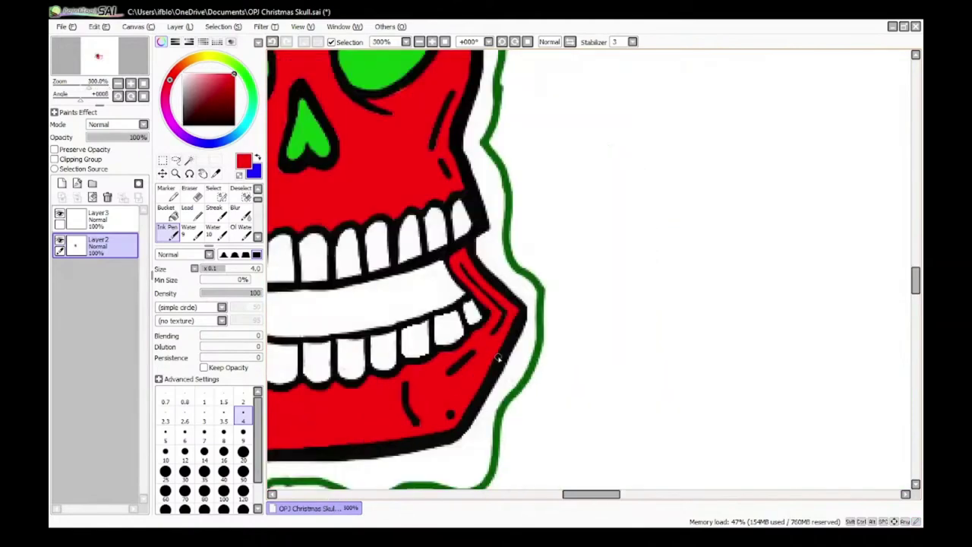
# Step: Thicken the bent crease line inside the right jaw hinge in black with the Ink Pen at size 2
pyautogui.scroll(2, 327, 379)
pyautogui.scroll(1, 405, 166)
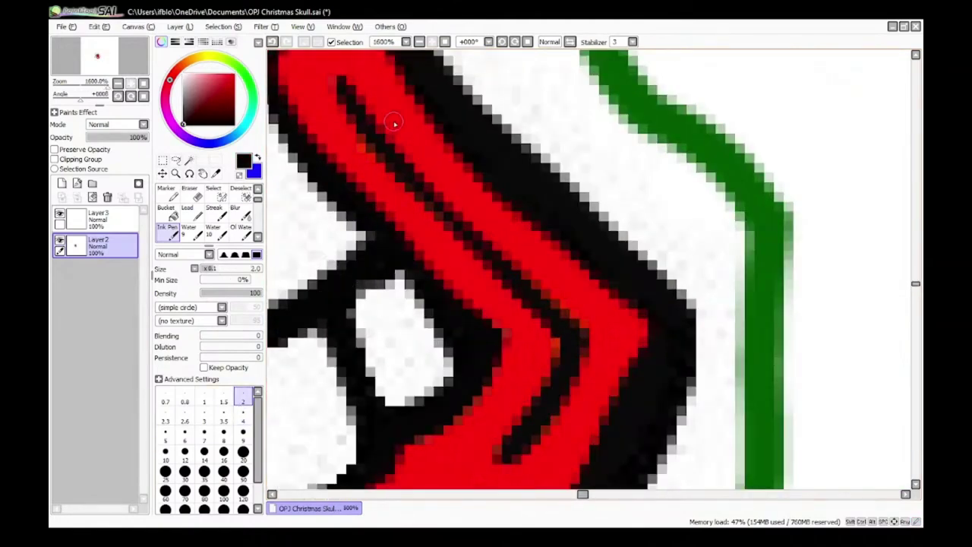
pyautogui.moveTo(347, 90)
pyautogui.mouseDown()
pyautogui.moveTo(484, 248)
pyautogui.moveTo(508, 259)
pyautogui.mouseUp()
pyautogui.scroll(-4, 571, 332)
pyautogui.scroll(4, 547, 402)
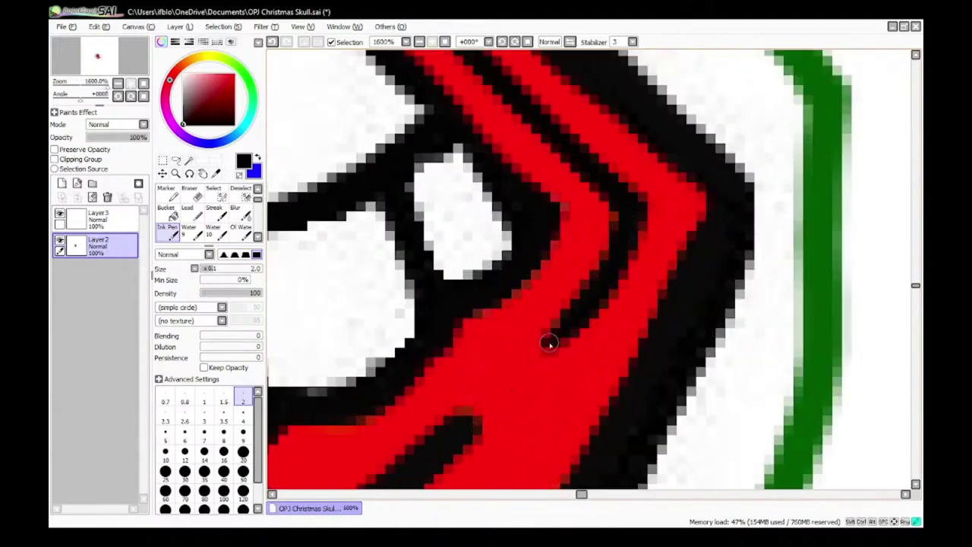
pyautogui.scroll(-3, 559, 339)
pyautogui.scroll(3, 532, 395)
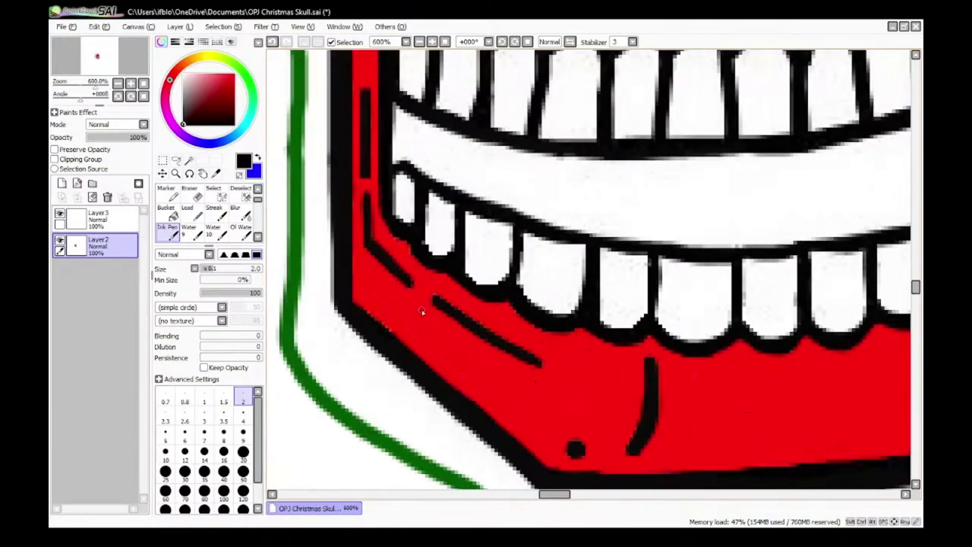
# Step: Clean up the red area beside the creases on the left side of the jaw with the Ink Pen at size 7
pyautogui.scroll(-3, 325, 411)
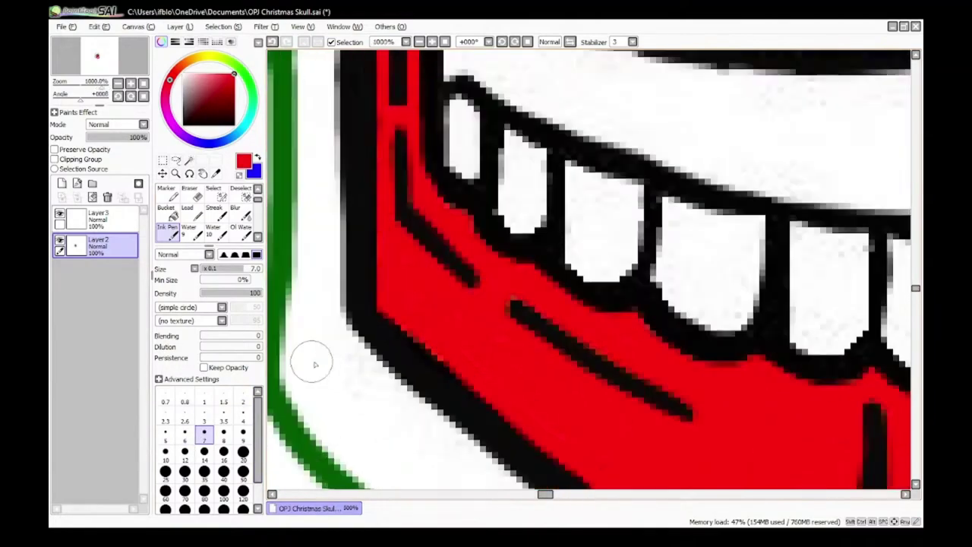
pyautogui.scroll(3, 380, 365)
pyautogui.moveTo(425, 297); pyautogui.dragTo(513, 374)
pyautogui.scroll(-5, 568, 365)
pyautogui.scroll(2, 621, 410)
pyautogui.scroll(-3, 623, 414)
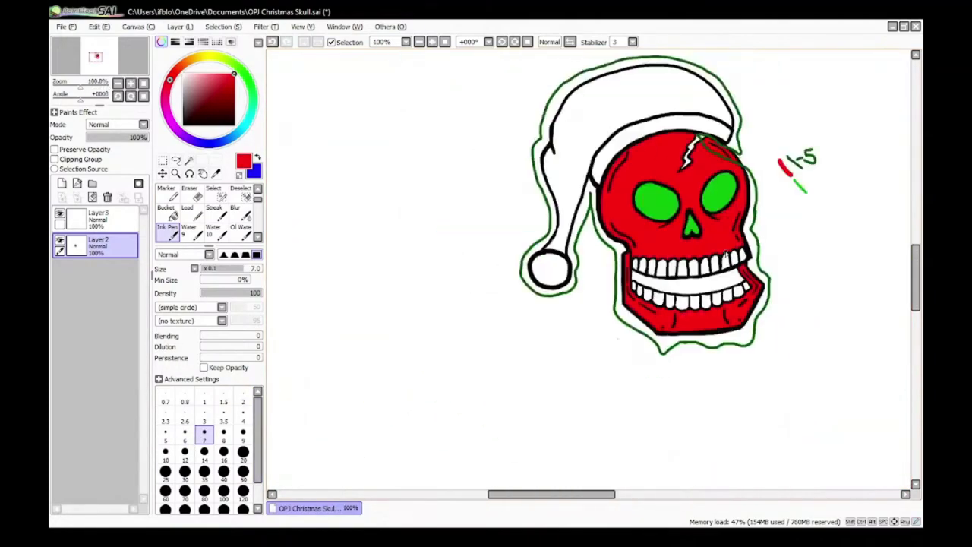
# Step: Thicken the crease on the upper-right forehead in black along its whole length with the Ink Pen at size 4
pyautogui.scroll(4, 631, 152)
pyautogui.keyDown('alt'); pyautogui.click(745, 202); pyautogui.keyUp('alt')
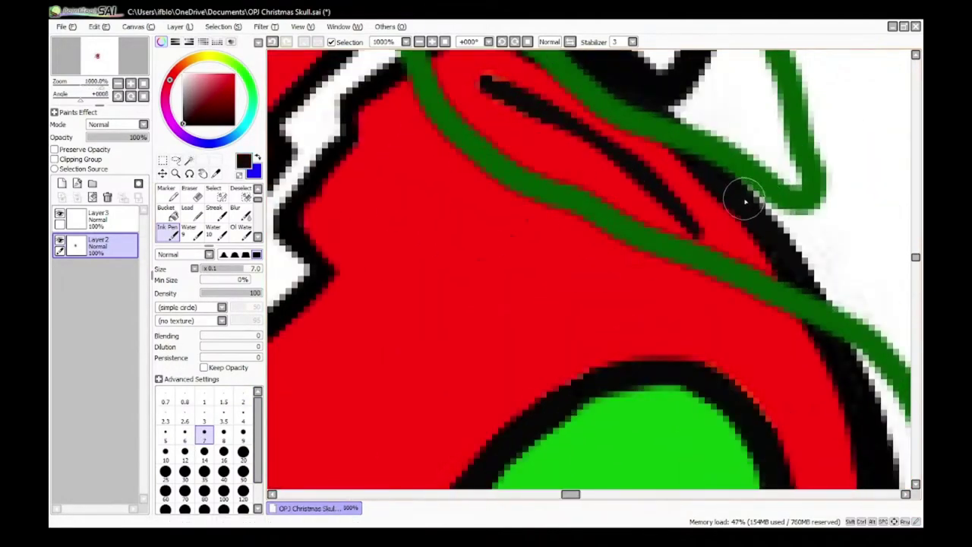
pyautogui.click(243, 416)
pyautogui.scroll(1, 466, 83)
pyautogui.moveTo(466, 82)
pyautogui.mouseDown()
pyautogui.moveTo(647, 180)
pyautogui.moveTo(792, 299)
pyautogui.mouseUp()
pyautogui.scroll(-5, 827, 345)
# Step: Refine the edges of the upper-right forehead crease with the skull's red, using the Ink Pen at size 2
pyautogui.scroll(5, 827, 345)
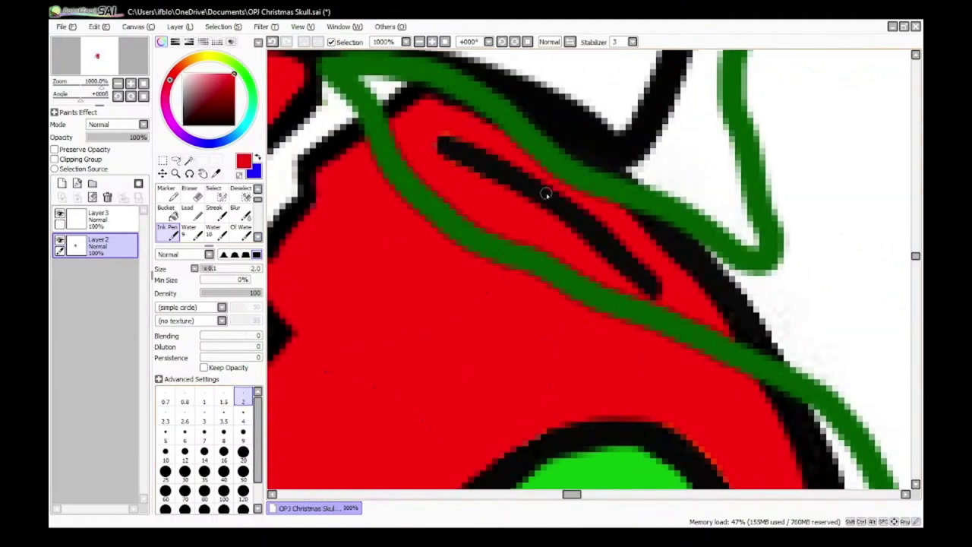
pyautogui.scroll(1, 546, 193)
pyautogui.moveTo(385, 134)
pyautogui.mouseDown()
pyautogui.moveTo(581, 244)
pyautogui.moveTo(727, 365)
pyautogui.mouseUp()
pyautogui.scroll(-2, 728, 355)
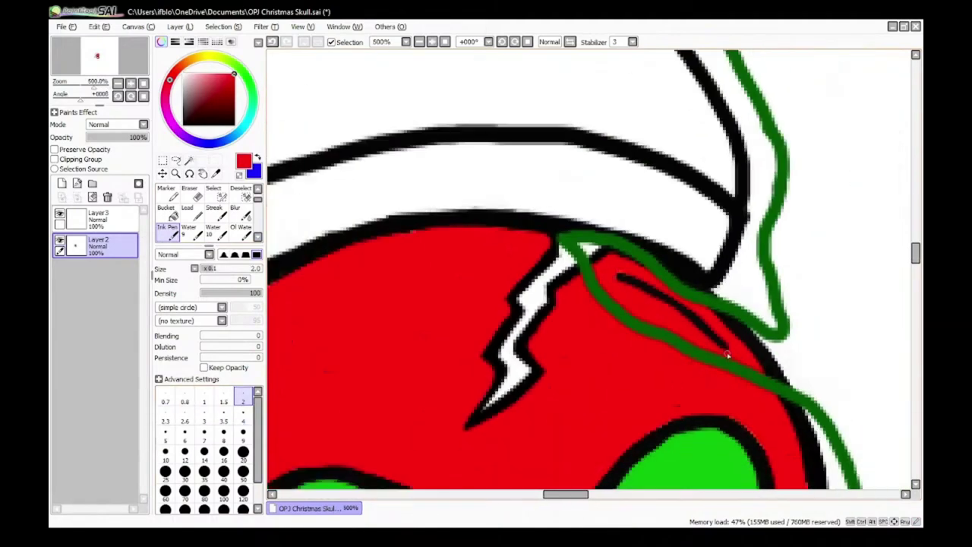
# Step: Examine the whole skull drawing, from the forehead creases and hat to the jaw outline, for remaining rough spots
pyautogui.scroll(-3, 727, 353)
pyautogui.scroll(5, 655, 75)
pyautogui.scroll(-4, 610, 149)
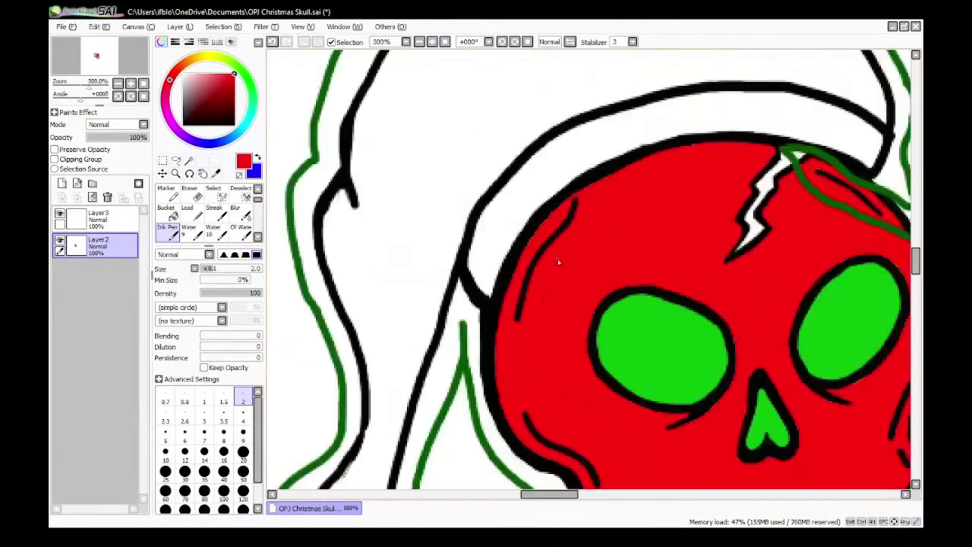
pyautogui.scroll(4, 558, 150)
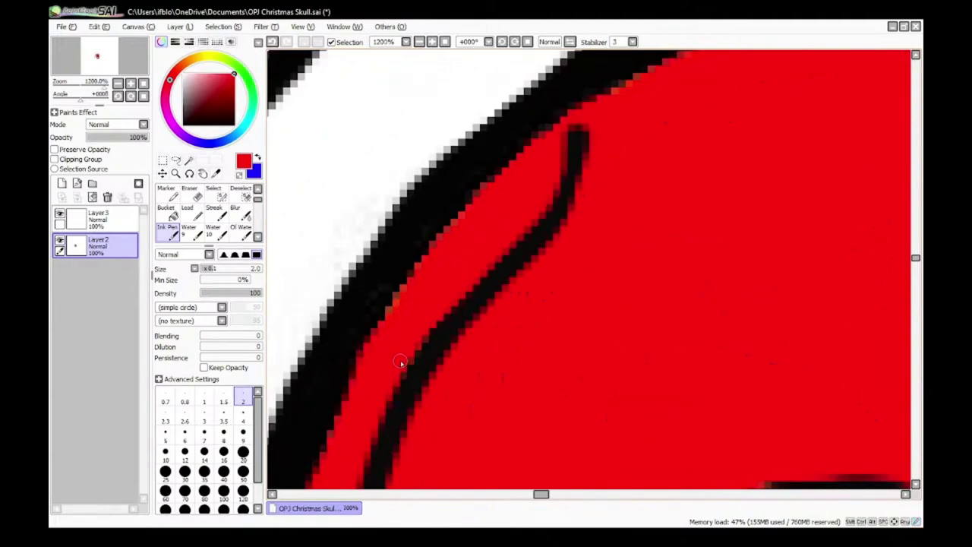
pyautogui.scroll(-10, 400, 362)
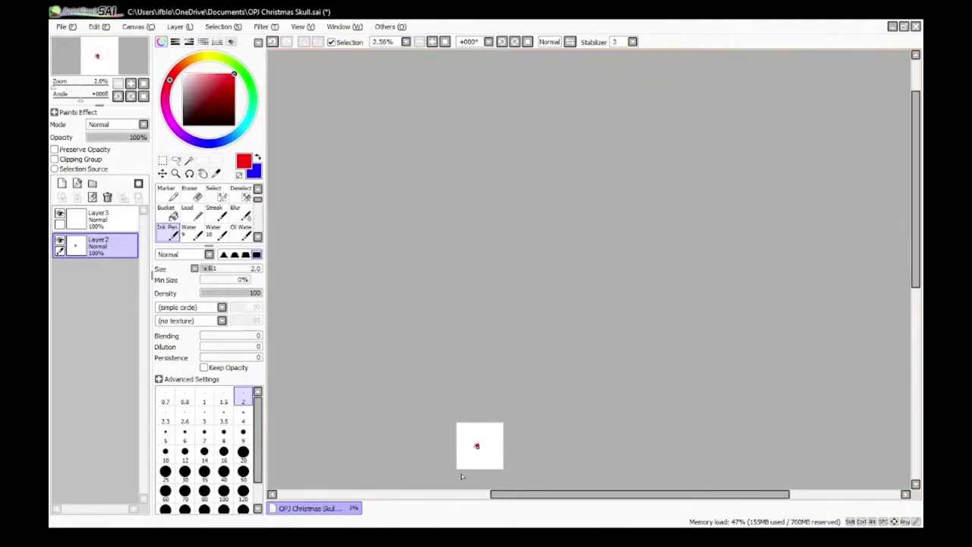
pyautogui.scroll(10, 461, 476)
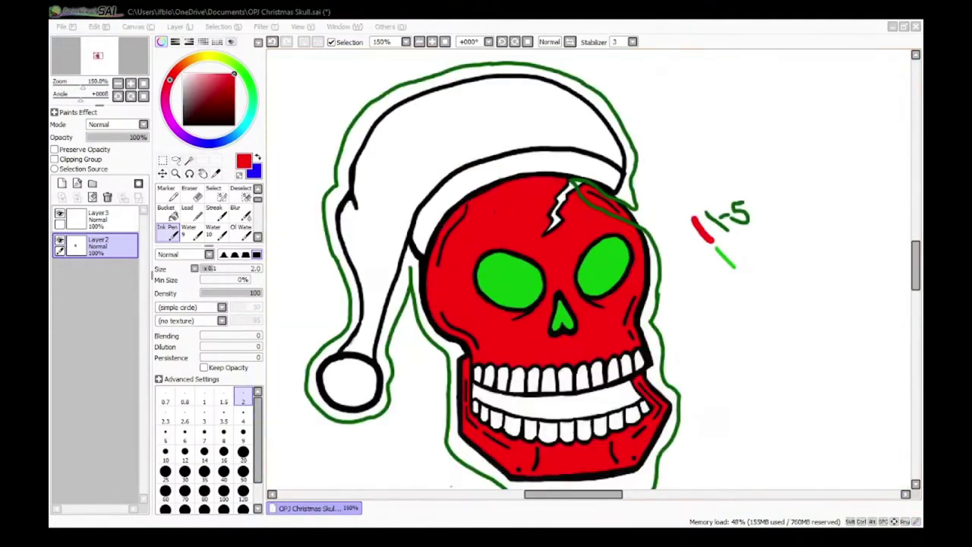
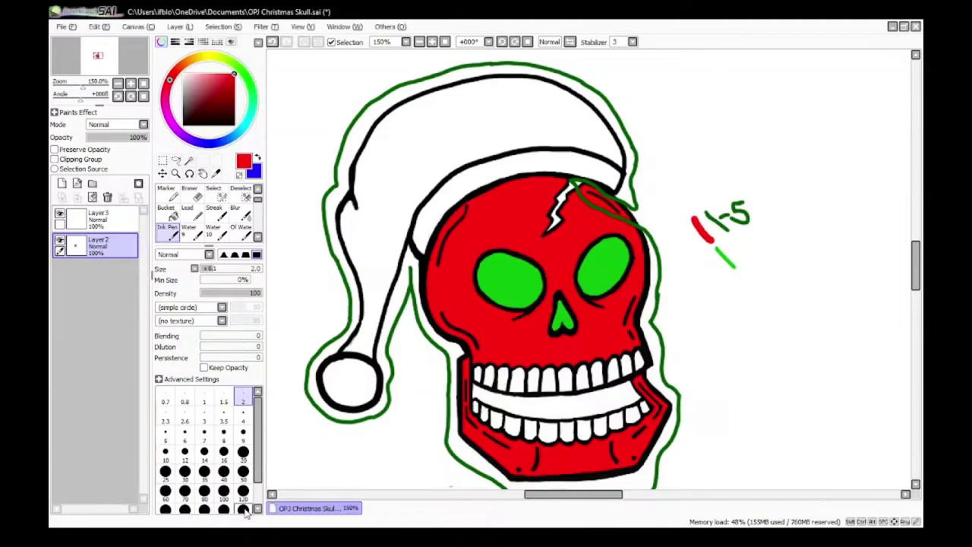
pyautogui.scroll(1, 447, 355)
pyautogui.scroll(-3, 447, 355)
pyautogui.scroll(3, 444, 319)
pyautogui.scroll(-2, 340, 469)
pyautogui.scroll(-3, 341, 441)
pyautogui.scroll(5, 362, 472)
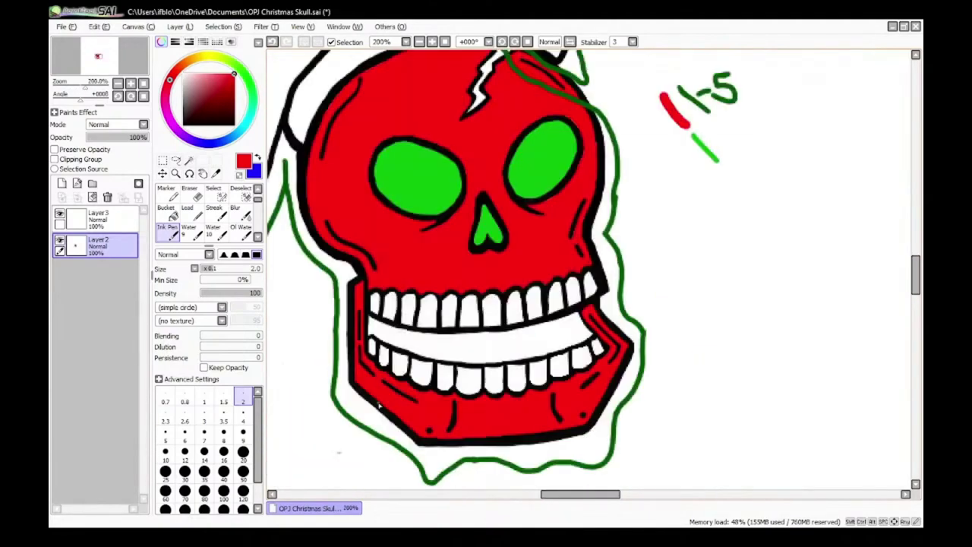
pyautogui.scroll(-2, 377, 465)
pyautogui.scroll(1, 376, 395)
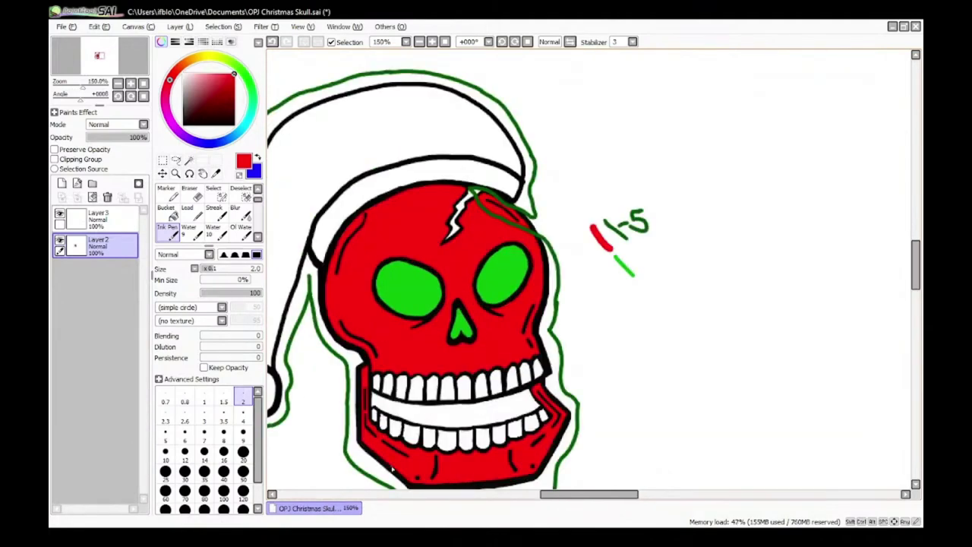
# Step: Mark the open mouth between the upper and lower teeth with a small X in the eyes' green
pyautogui.scroll(2, 392, 468)
pyautogui.keyDown('alt'); pyautogui.click(430, 127); pyautogui.keyUp('alt')
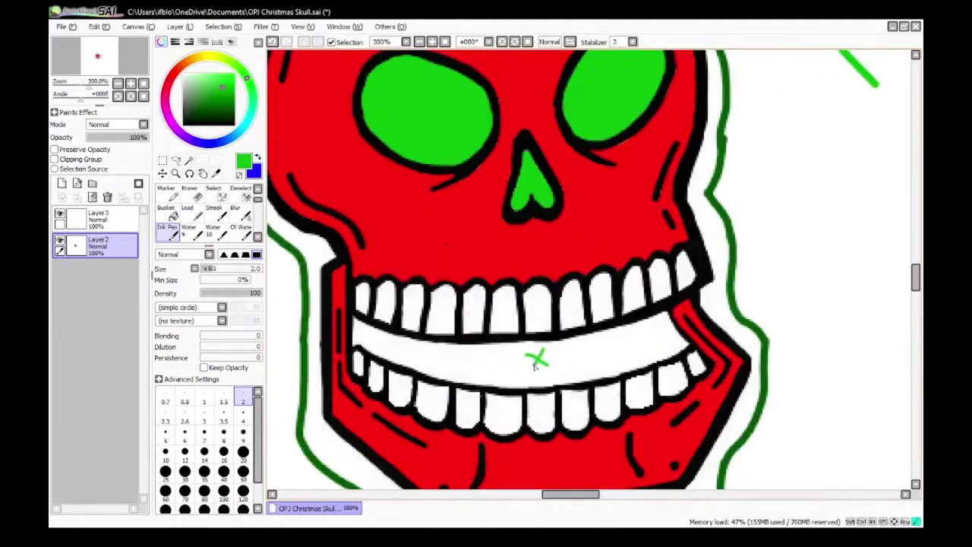
pyautogui.scroll(-2, 535, 366)
pyautogui.scroll(-1, 401, 272)
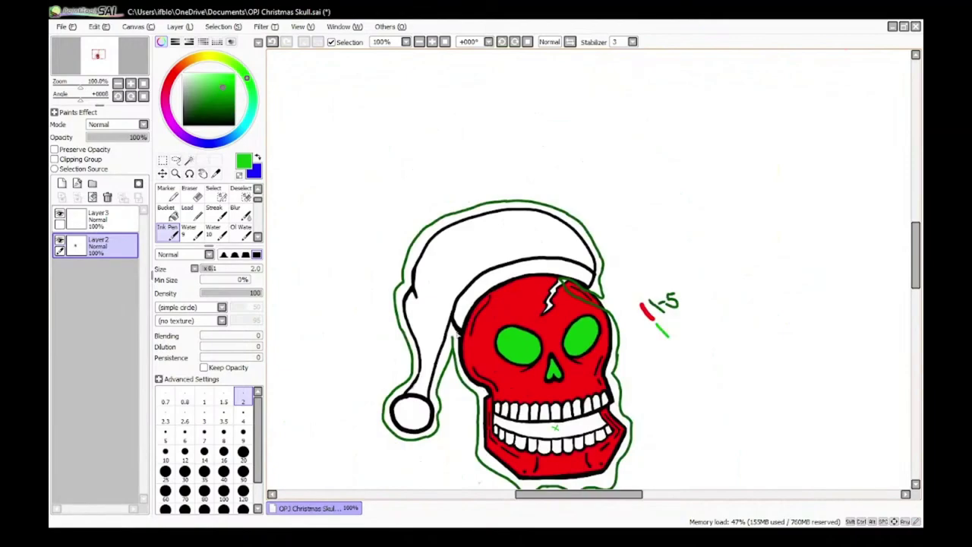
pyautogui.scroll(3, 414, 297)
pyautogui.scroll(-3, 414, 296)
pyautogui.scroll(3, 456, 395)
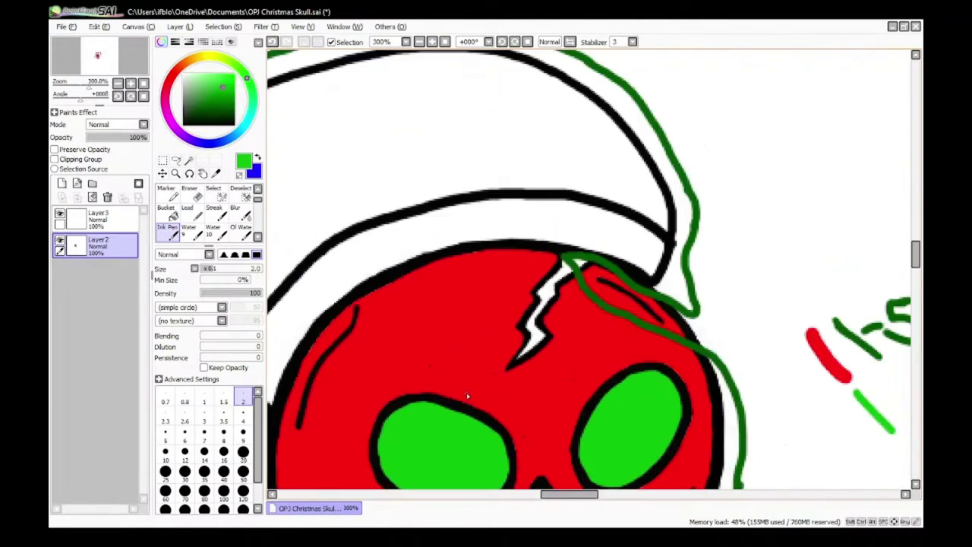
pyautogui.scroll(-3, 467, 396)
pyautogui.scroll(6, 442, 377)
# Step: Draw short curved black fur dashes in the lower-left end of the hat's brim with the Ink Pen at size 2
pyautogui.rightClick(466, 205)
pyautogui.scroll(-4, 470, 231)
pyautogui.scroll(3, 423, 239)
pyautogui.scroll(-5, 410, 290)
pyautogui.scroll(2, 491, 372)
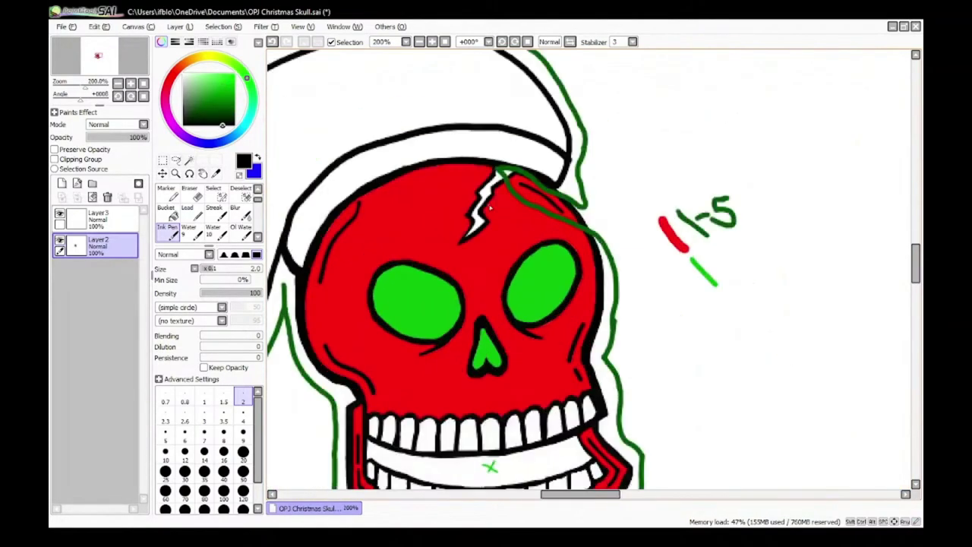
pyautogui.scroll(1, 490, 207)
pyautogui.scroll(-4, 497, 196)
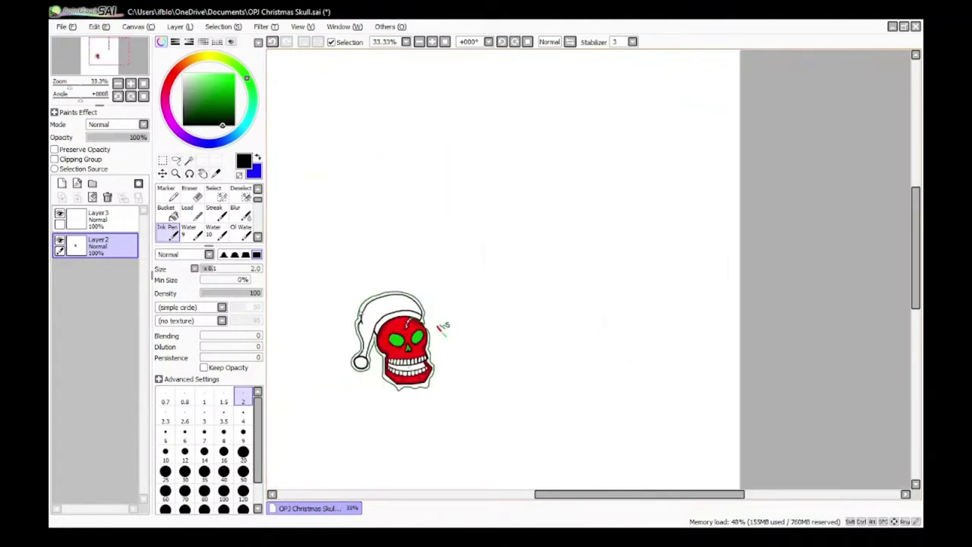
pyautogui.scroll(5, 446, 326)
pyautogui.scroll(-4, 616, 372)
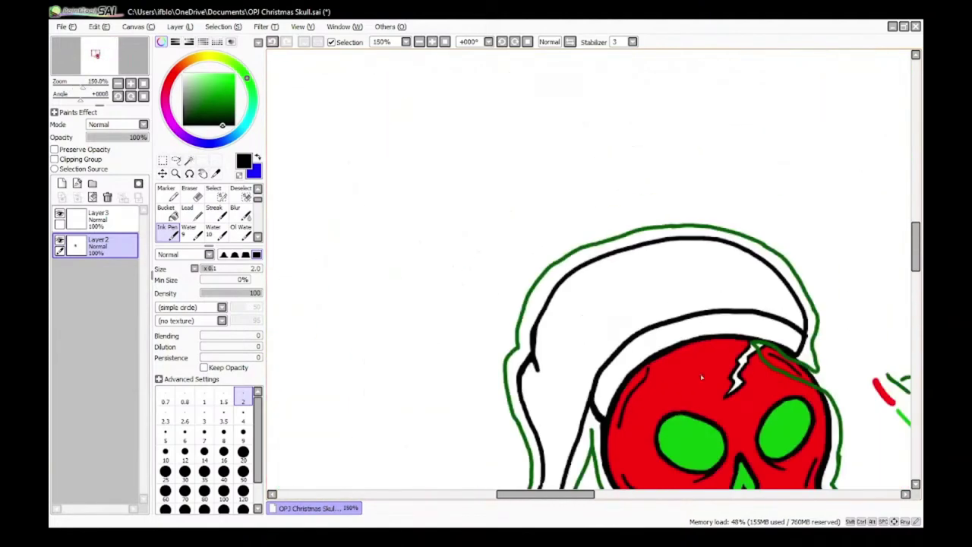
pyautogui.scroll(-1, 394, 255)
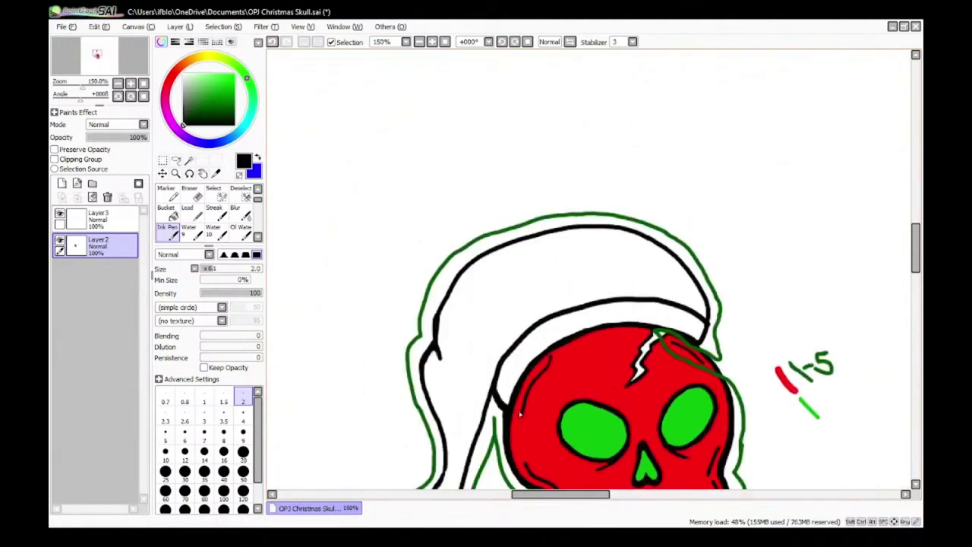
pyautogui.scroll(7, 394, 255)
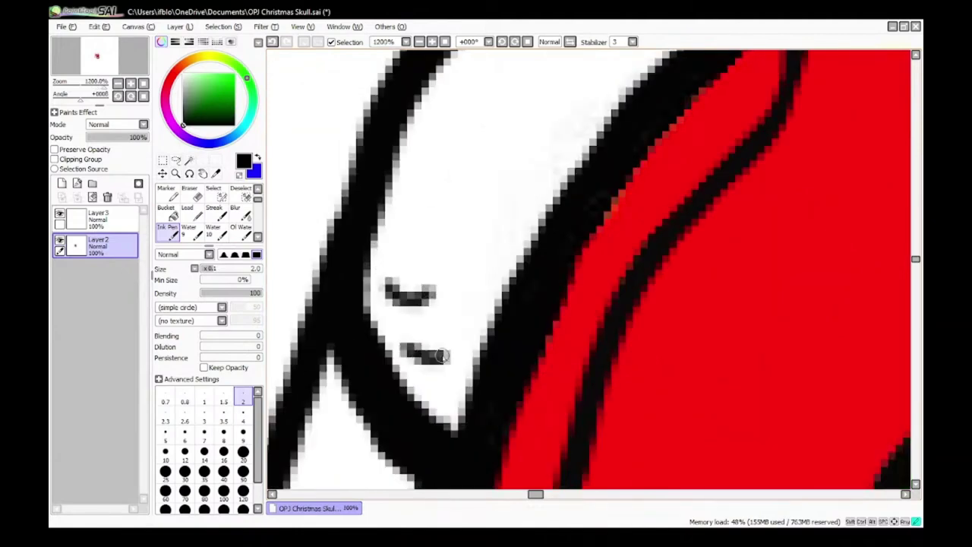
pyautogui.moveTo(421, 197); pyautogui.dragTo(472, 206)
pyautogui.moveTo(433, 244); pyautogui.dragTo(472, 263)
pyautogui.scroll(-5, 474, 253)
pyautogui.scroll(3, 490, 230)
pyautogui.moveTo(451, 200); pyautogui.dragTo(478, 182)
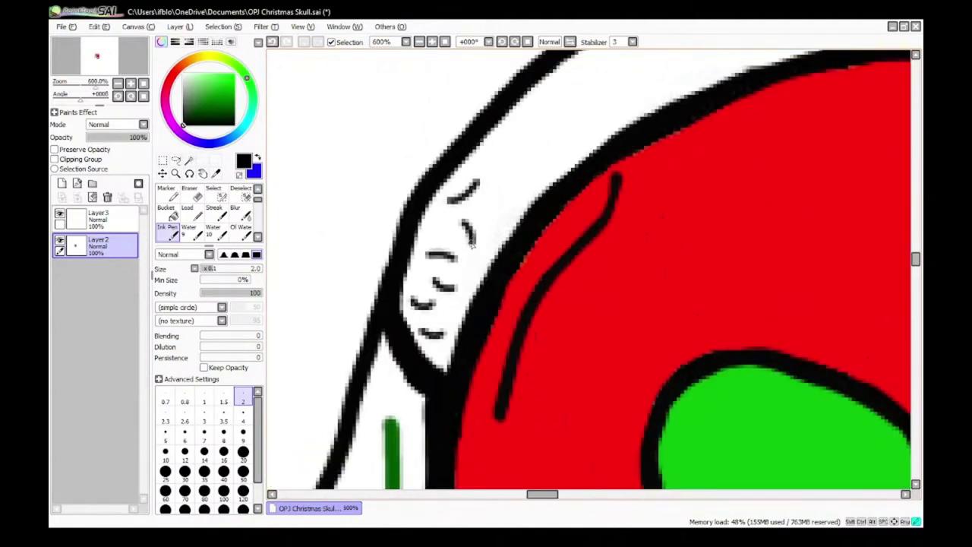
# Step: Continue the black fur dashes in staggered rows along the brim's upper-left curve towards its middle
pyautogui.scroll(1, 535, 175)
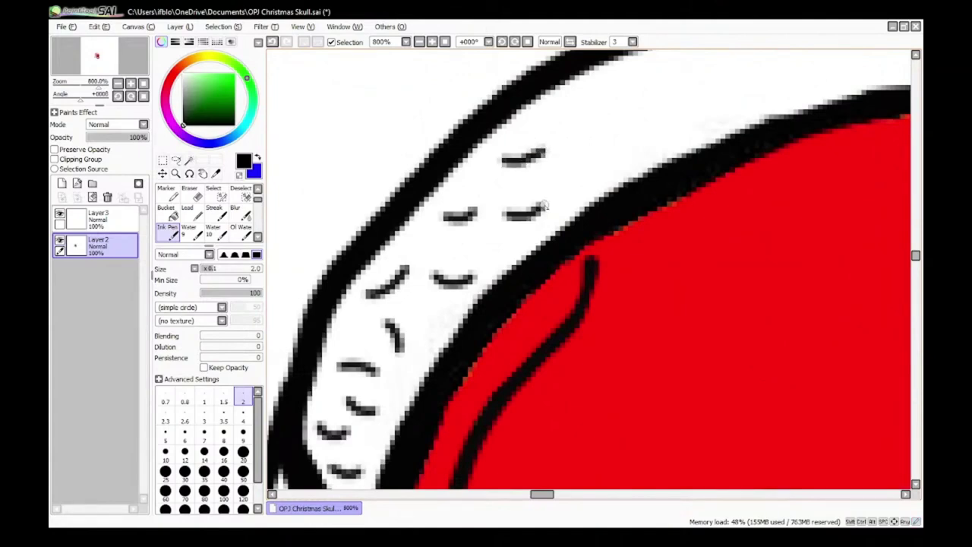
pyautogui.scroll(-2, 516, 228)
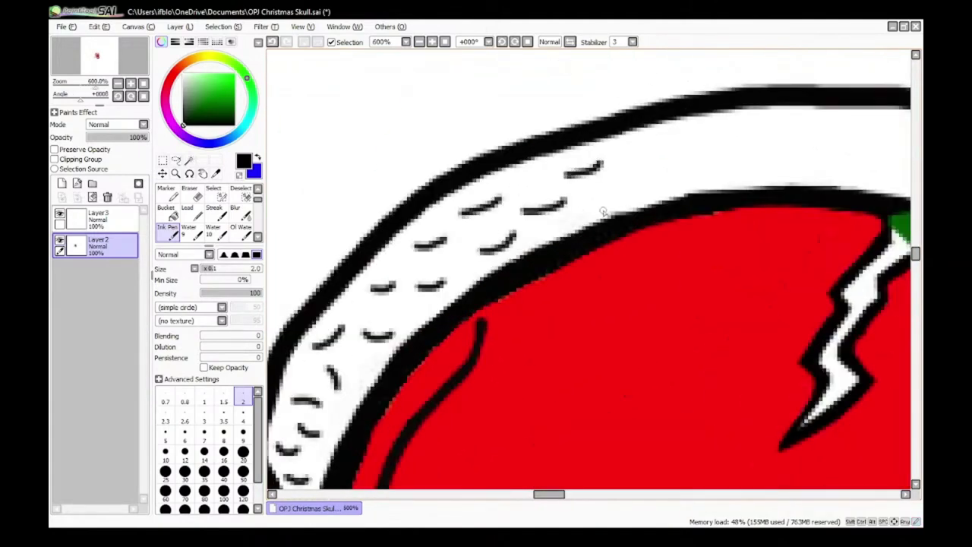
pyautogui.scroll(-3, 603, 211)
pyautogui.scroll(5, 657, 195)
pyautogui.moveTo(443, 245); pyautogui.dragTo(507, 227)
pyautogui.moveTo(499, 169); pyautogui.dragTo(571, 152)
pyautogui.moveTo(560, 204); pyautogui.dragTo(632, 190)
pyautogui.scroll(-5, 632, 196)
pyautogui.scroll(3, 695, 184)
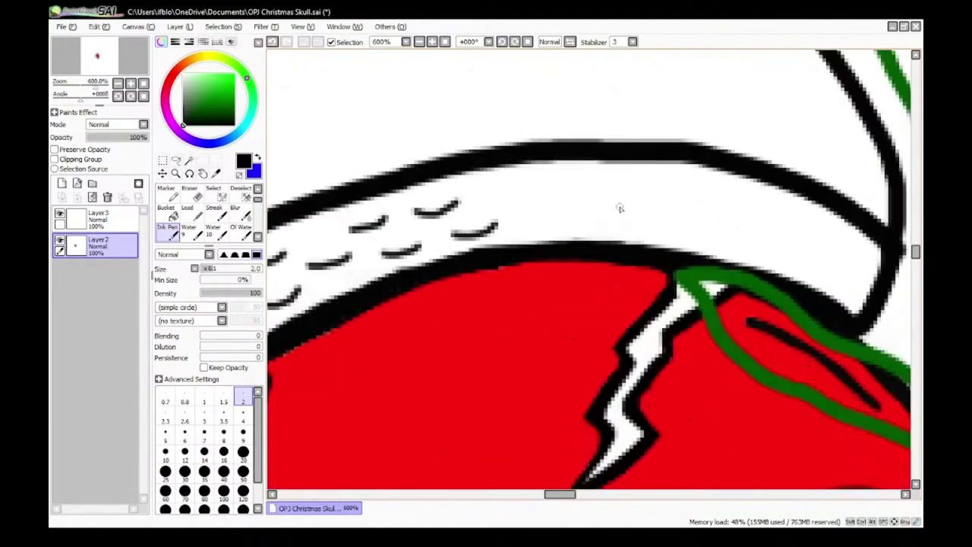
# Step: Add curved black fur dashes across the brim's middle and over the skull's crack towards its right end
pyautogui.scroll(2, 619, 208)
pyautogui.moveTo(482, 167); pyautogui.dragTo(545, 173)
pyautogui.moveTo(477, 205); pyautogui.dragTo(535, 217)
pyautogui.moveTo(565, 220); pyautogui.dragTo(619, 221)
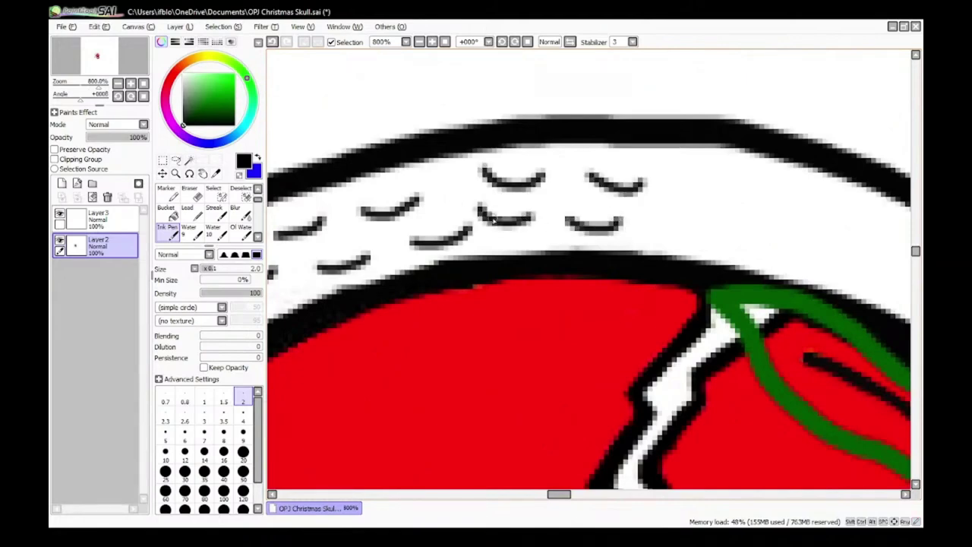
pyautogui.scroll(1, 492, 219)
pyautogui.moveTo(414, 208); pyautogui.dragTo(485, 225)
pyautogui.moveTo(408, 164); pyautogui.dragTo(464, 185)
pyautogui.moveTo(489, 149); pyautogui.dragTo(558, 179)
pyautogui.moveTo(516, 210); pyautogui.dragTo(597, 244)
pyautogui.moveTo(619, 243); pyautogui.dragTo(678, 274)
pyautogui.moveTo(600, 164); pyautogui.dragTo(662, 196)
pyautogui.scroll(-3, 662, 196)
pyautogui.scroll(3, 565, 295)
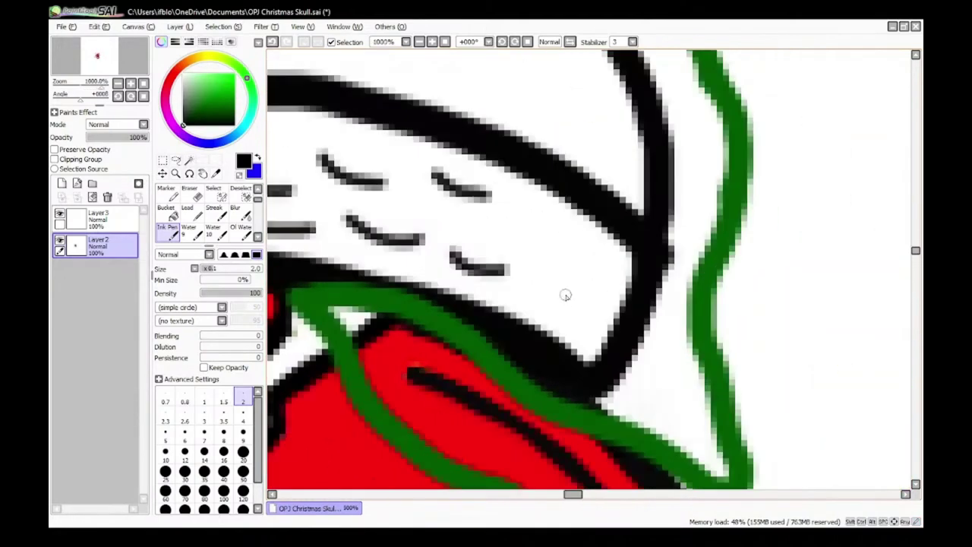
# Step: Fill the gaps between the fur marks in the left and middle parts of the brim with smaller black dashes
pyautogui.scroll(-6, 523, 232)
pyautogui.scroll(6, 527, 308)
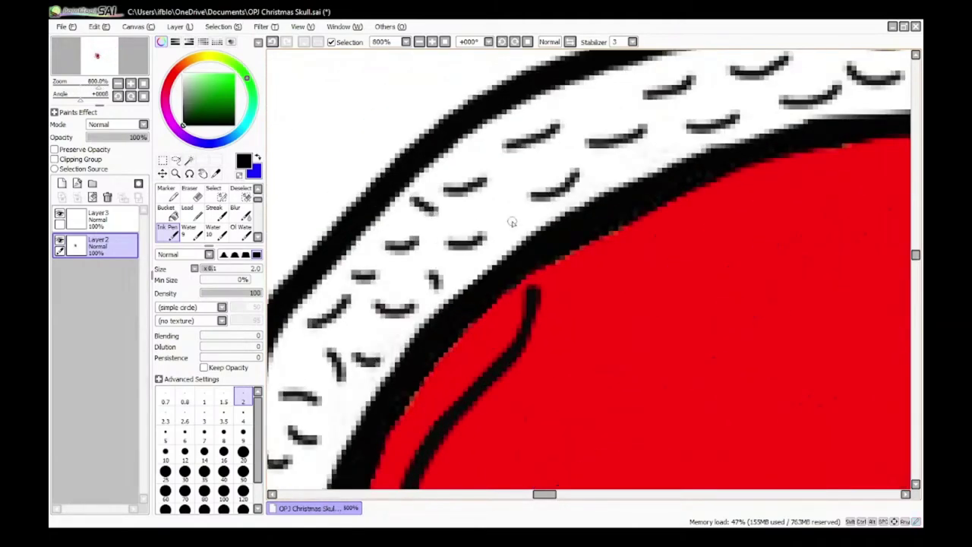
pyautogui.moveTo(670, 137); pyautogui.dragTo(661, 149)
pyautogui.scroll(-3, 653, 152)
pyautogui.scroll(5, 783, 91)
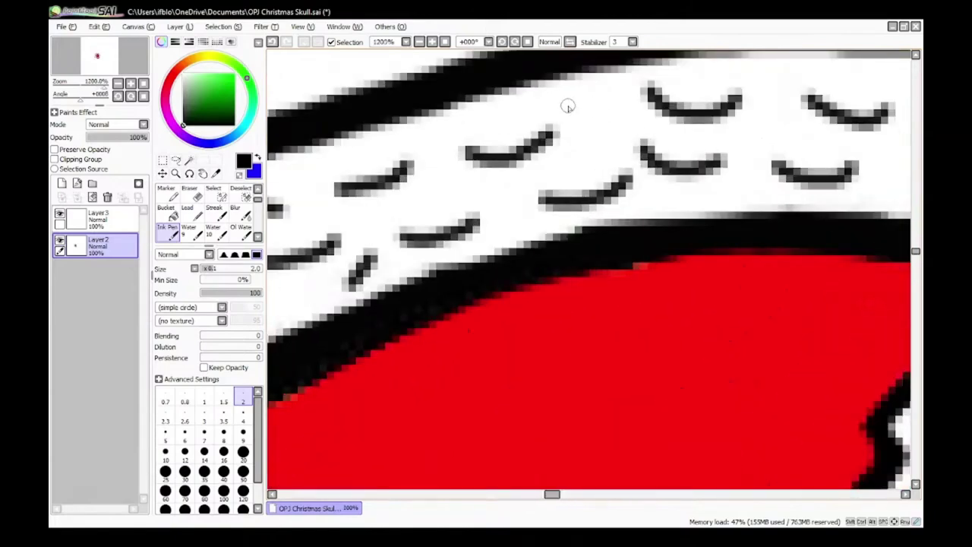
pyautogui.moveTo(569, 105); pyautogui.dragTo(600, 116)
pyautogui.moveTo(743, 163); pyautogui.dragTo(730, 182)
pyautogui.scroll(-5, 732, 175)
pyautogui.scroll(4, 797, 156)
pyautogui.scroll(-3, 639, 116)
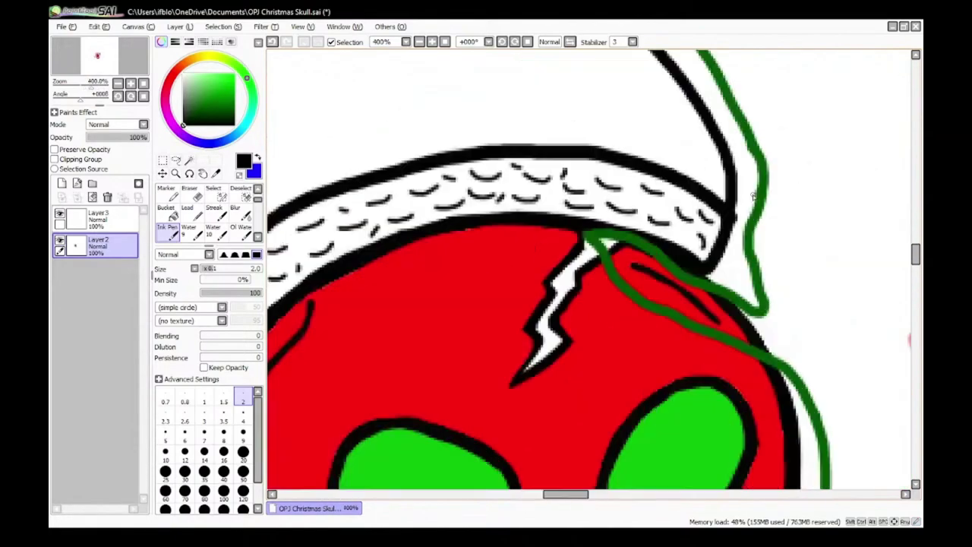
# Step: Add small black dashes in the gaps between the fur marks near the brim's right end
pyautogui.scroll(4, 646, 201)
pyautogui.moveTo(617, 167); pyautogui.dragTo(591, 187)
pyautogui.moveTo(483, 236); pyautogui.dragTo(515, 254)
pyautogui.scroll(-5, 509, 250)
pyautogui.scroll(4, 471, 182)
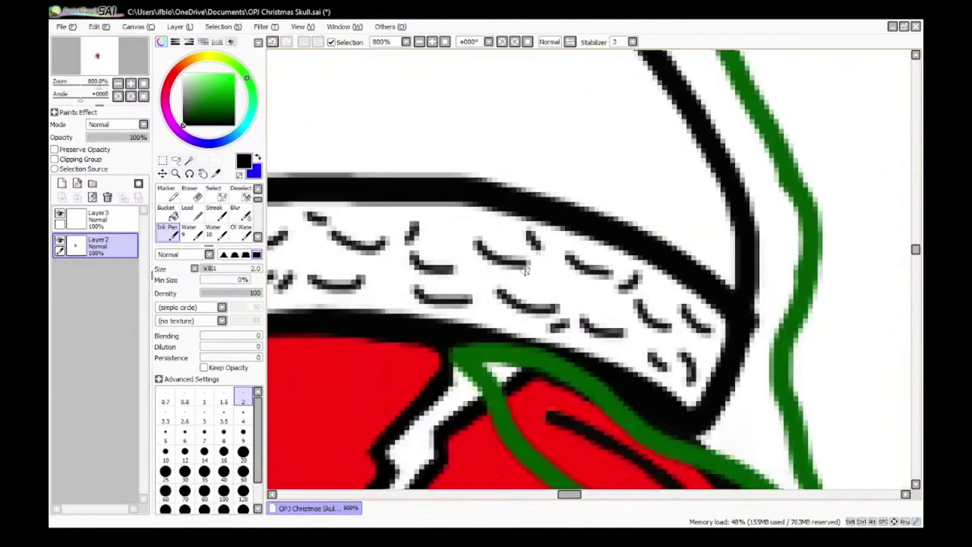
pyautogui.scroll(-6, 570, 228)
pyautogui.scroll(7, 383, 315)
pyautogui.moveTo(439, 116); pyautogui.dragTo(460, 137)
pyautogui.scroll(-4, 448, 129)
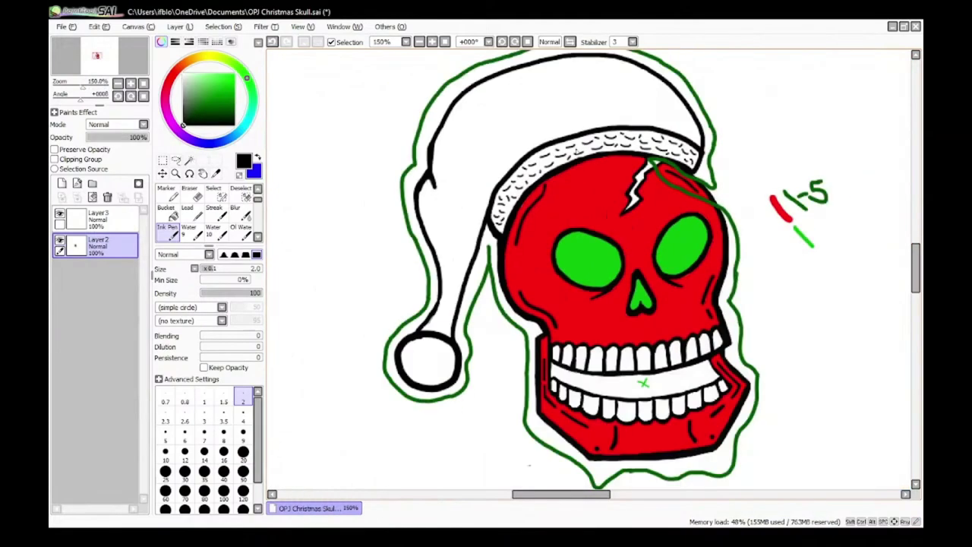
# Step: Finish the brim's fur texture with a few last short black dashes in the remaining empty spots
pyautogui.scroll(5, 418, 196)
pyautogui.moveTo(520, 203); pyautogui.dragTo(551, 195)
pyautogui.scroll(-5, 541, 216)
pyautogui.scroll(5, 692, 217)
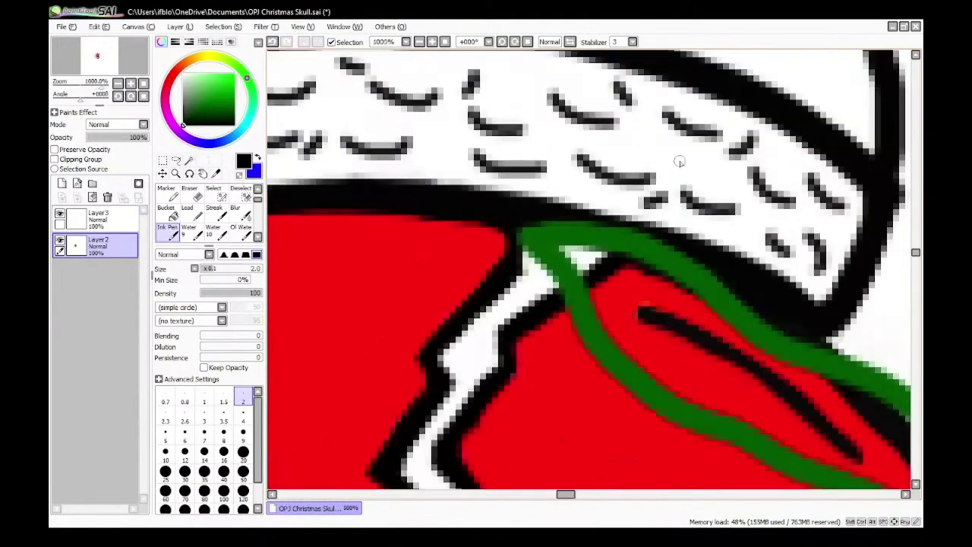
pyautogui.moveTo(673, 157); pyautogui.dragTo(693, 166)
pyautogui.scroll(-6, 721, 209)
pyautogui.scroll(2, 651, 352)
pyautogui.scroll(-4, 650, 353)
pyautogui.scroll(5, 597, 364)
pyautogui.scroll(-5, 751, 363)
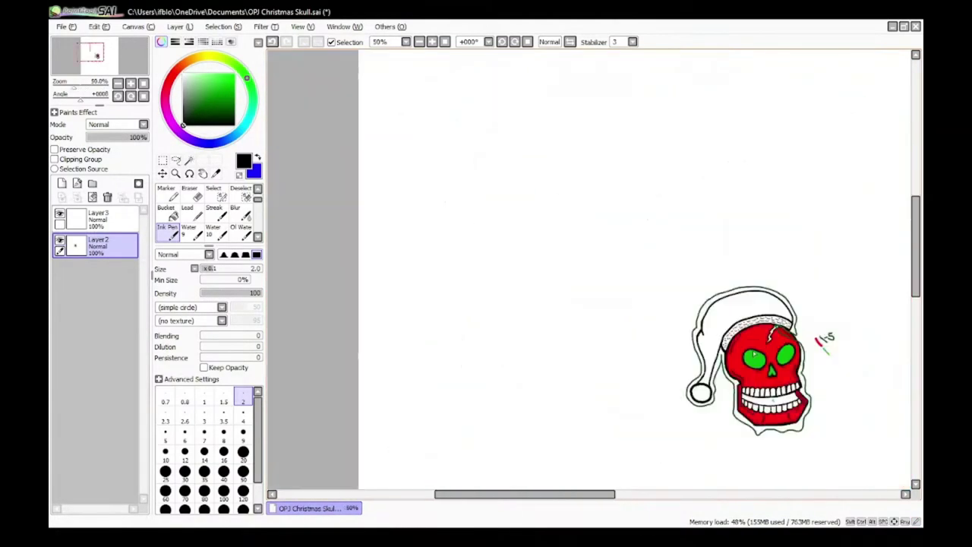
pyautogui.scroll(7, 851, 353)
pyautogui.click(172, 79)
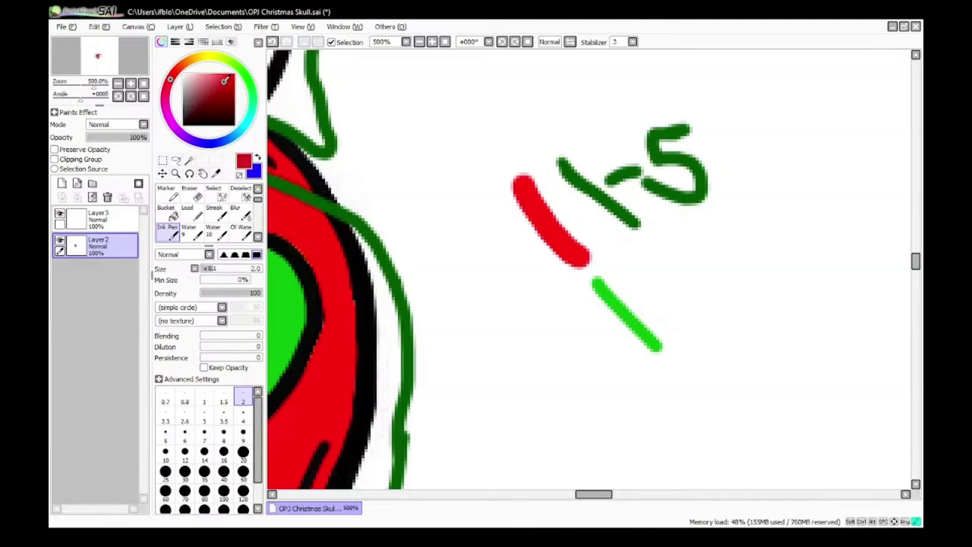
pyautogui.click(238, 68)
pyautogui.scroll(-6, 496, 339)
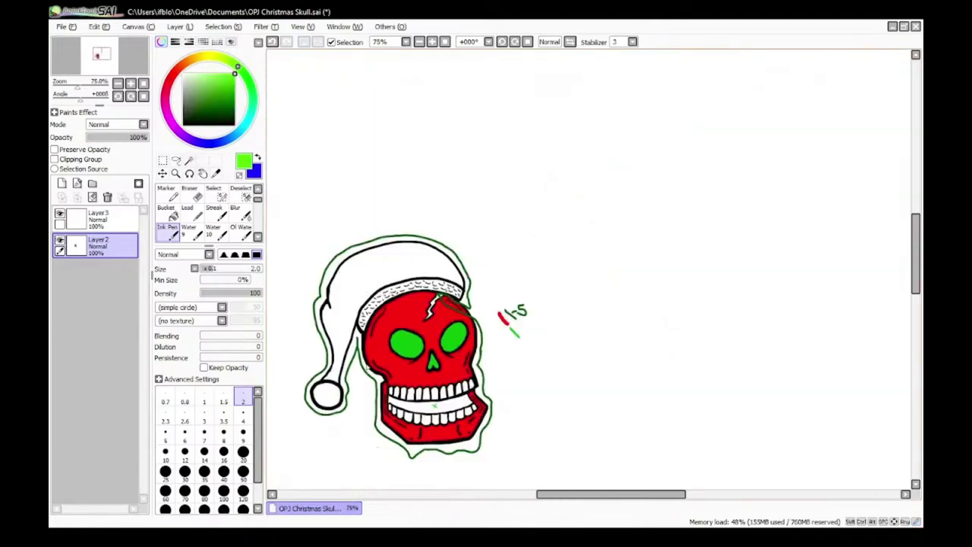
pyautogui.scroll(2, 376, 365)
pyautogui.scroll(4, 672, 296)
# Step: Sample the red from the test stroke beside the skull and start colouring the hat with the Ink Pen at size 20
pyautogui.rightClick(560, 163)
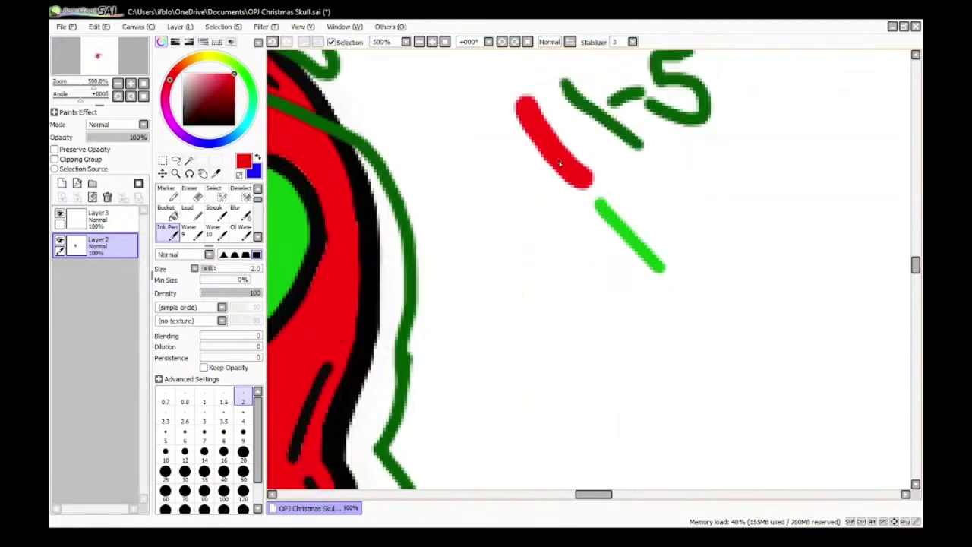
pyautogui.scroll(-6, 560, 228)
pyautogui.scroll(2, 428, 176)
pyautogui.scroll(1, 294, 297)
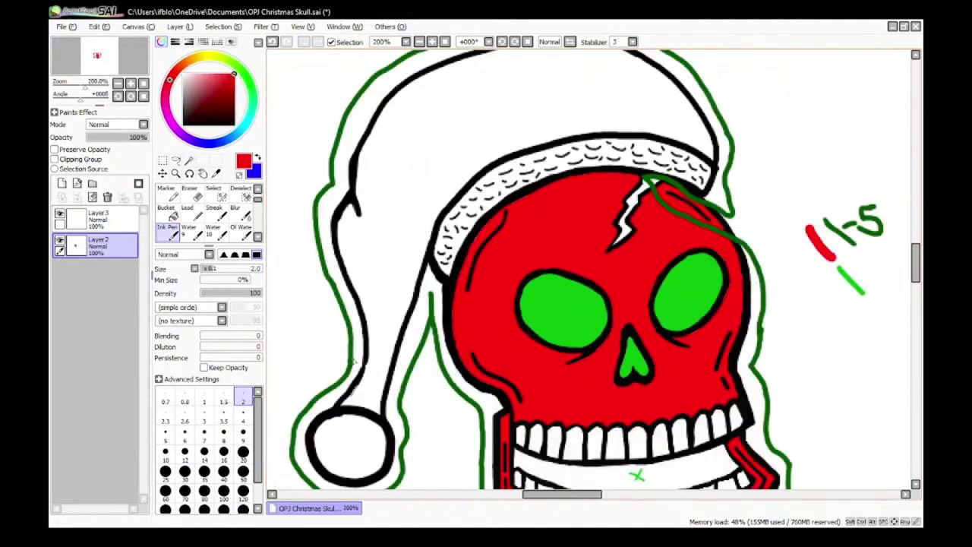
pyautogui.scroll(-2, 374, 322)
pyautogui.scroll(1, 379, 319)
pyautogui.click(243, 451)
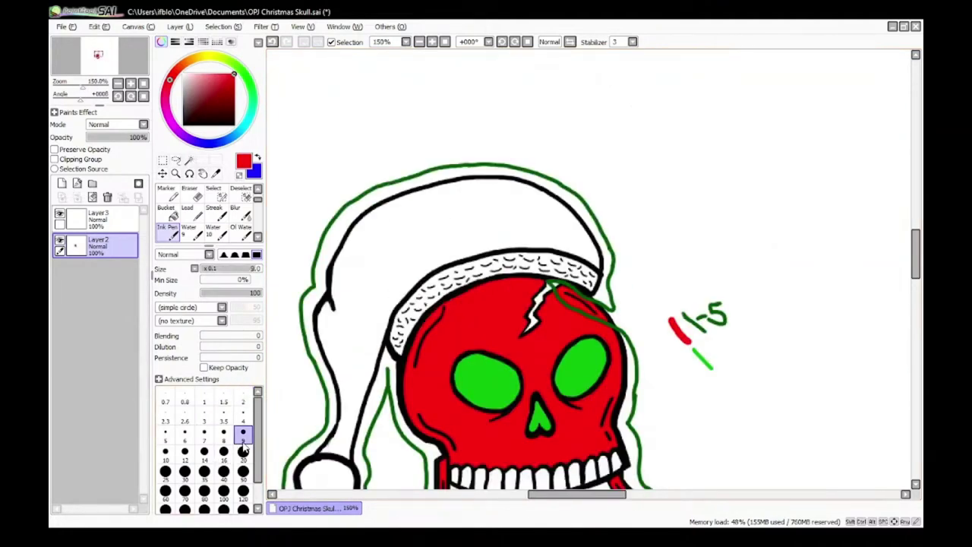
pyautogui.scroll(4, 537, 146)
pyautogui.moveTo(537, 147); pyautogui.dragTo(307, 234)
# Step: Fill the upper-left body of the hat with red up to its black outline, using the size 20 Ink Pen
pyautogui.scroll(-6, 461, 271)
pyautogui.scroll(4, 395, 292)
pyautogui.moveTo(446, 341)
pyautogui.mouseDown()
pyautogui.moveTo(581, 213)
pyautogui.moveTo(472, 400)
pyautogui.moveTo(400, 322)
pyautogui.mouseUp()
pyautogui.scroll(-3, 400, 324)
pyautogui.scroll(2, 455, 288)
pyautogui.moveTo(455, 258)
pyautogui.mouseDown()
pyautogui.moveTo(461, 157)
pyautogui.moveTo(497, 233)
pyautogui.moveTo(455, 301)
pyautogui.moveTo(442, 297)
pyautogui.moveTo(416, 212)
pyautogui.mouseUp()
pyautogui.scroll(-5, 448, 319)
pyautogui.scroll(5, 493, 268)
pyautogui.moveTo(427, 294)
pyautogui.mouseDown()
pyautogui.moveTo(440, 236)
pyautogui.moveTo(577, 222)
pyautogui.moveTo(423, 250)
pyautogui.moveTo(417, 322)
pyautogui.moveTo(483, 288)
pyautogui.moveTo(664, 271)
pyautogui.moveTo(563, 256)
pyautogui.moveTo(594, 205)
pyautogui.moveTo(525, 197)
pyautogui.moveTo(392, 208)
pyautogui.moveTo(306, 332)
pyautogui.mouseUp()
pyautogui.scroll(-3, 307, 332)
pyautogui.scroll(4, 309, 262)
pyautogui.scroll(-3, 308, 263)
pyautogui.scroll(5, 436, 160)
pyautogui.moveTo(436, 160); pyautogui.dragTo(322, 281)
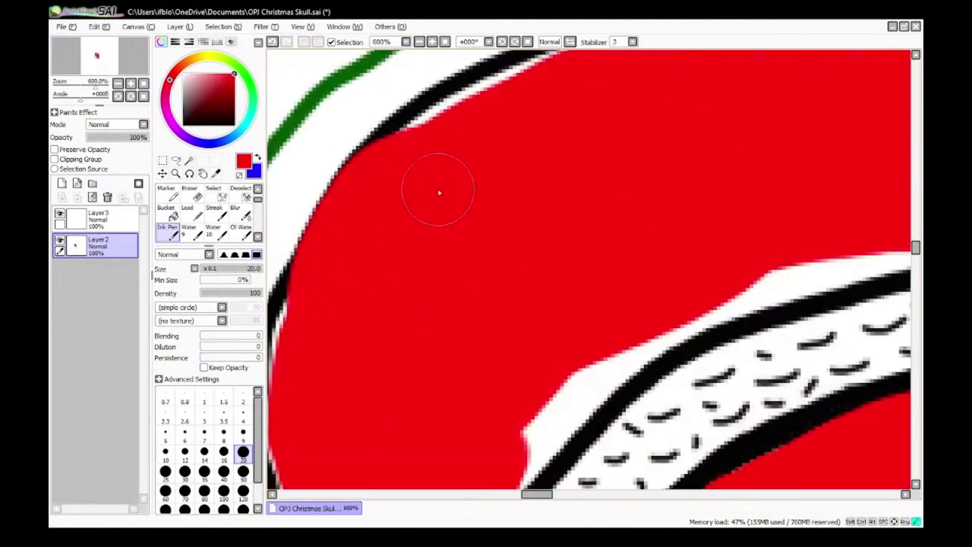
# Step: Fill the hat's hanging tail with red down to the pom-pom using the size 20 Ink Pen
pyautogui.scroll(-5, 439, 193)
pyautogui.scroll(3, 503, 229)
pyautogui.scroll(-4, 434, 330)
pyautogui.scroll(5, 404, 388)
pyautogui.moveTo(387, 251); pyautogui.dragTo(360, 185)
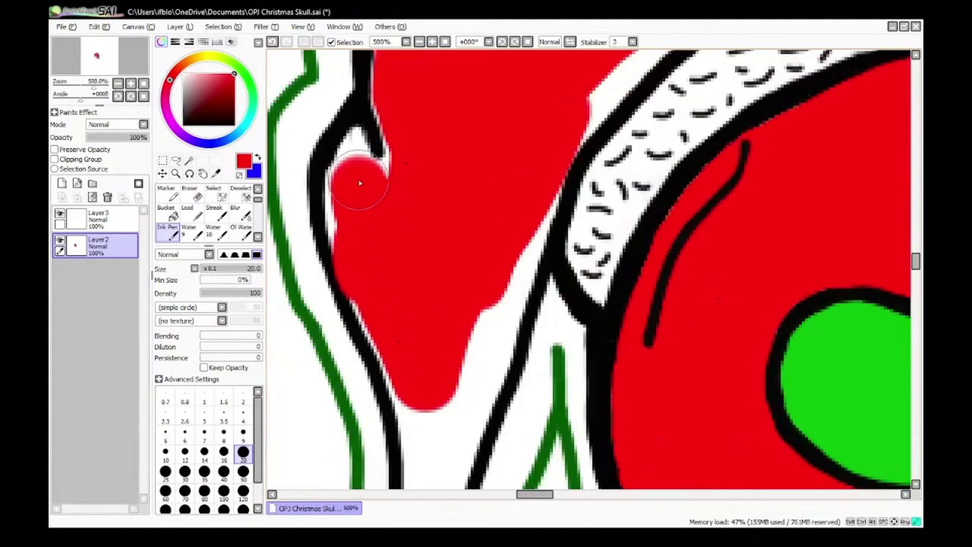
pyautogui.moveTo(456, 311); pyautogui.dragTo(454, 378)
pyautogui.scroll(-4, 453, 377)
pyautogui.scroll(4, 454, 444)
pyautogui.moveTo(441, 127)
pyautogui.mouseDown()
pyautogui.moveTo(422, 181)
pyautogui.moveTo(400, 165)
pyautogui.moveTo(365, 350)
pyautogui.mouseUp()
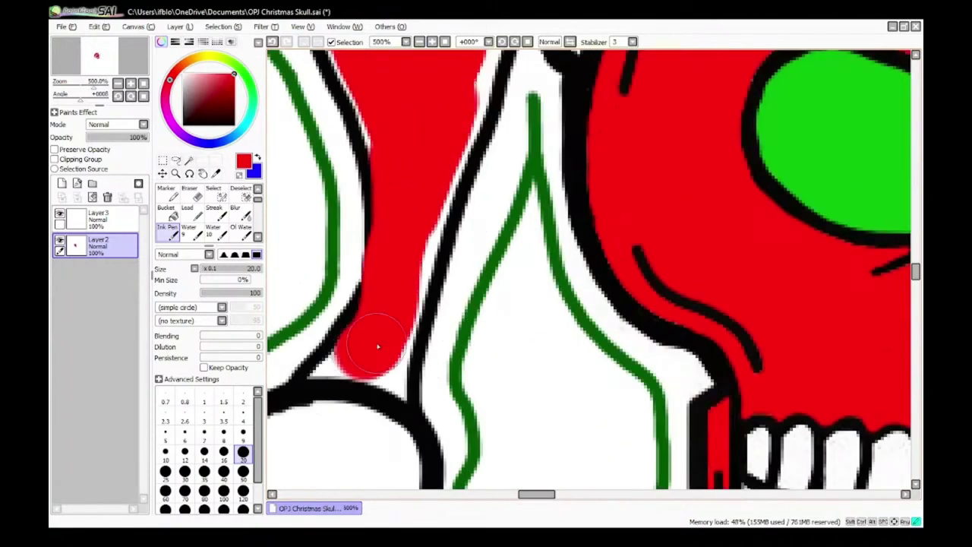
pyautogui.scroll(-2, 364, 349)
pyautogui.scroll(-2, 412, 321)
pyautogui.scroll(2, 412, 149)
# Step: Fill the right side of the hat above the fur brim with red
pyautogui.moveTo(400, 217)
pyautogui.mouseDown()
pyautogui.moveTo(523, 206)
pyautogui.moveTo(764, 206)
pyautogui.mouseUp()
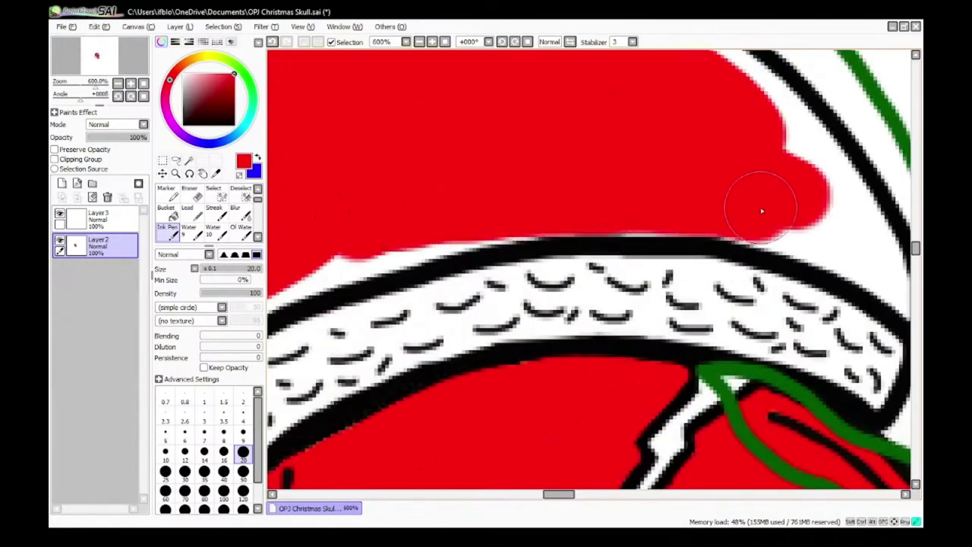
pyautogui.scroll(-1, 765, 206)
pyautogui.scroll(1, 717, 162)
pyautogui.moveTo(761, 155)
pyautogui.mouseDown()
pyautogui.moveTo(616, 134)
pyautogui.moveTo(466, 157)
pyautogui.mouseUp()
pyautogui.scroll(-2, 466, 157)
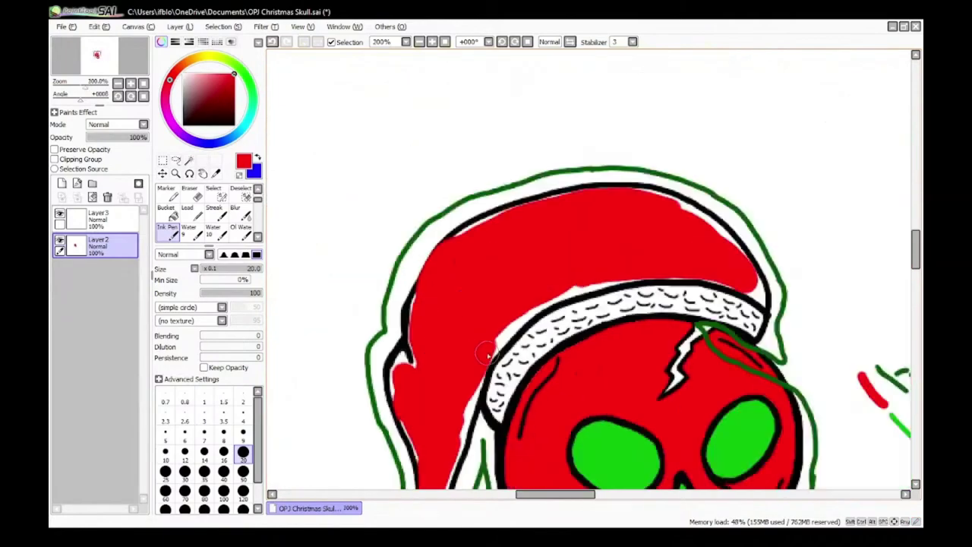
# Step: Set the Ink Pen to size 5 and paint the white gap under the hat's left fold red
pyautogui.scroll(2, 532, 83)
pyautogui.scroll(-2, 379, 134)
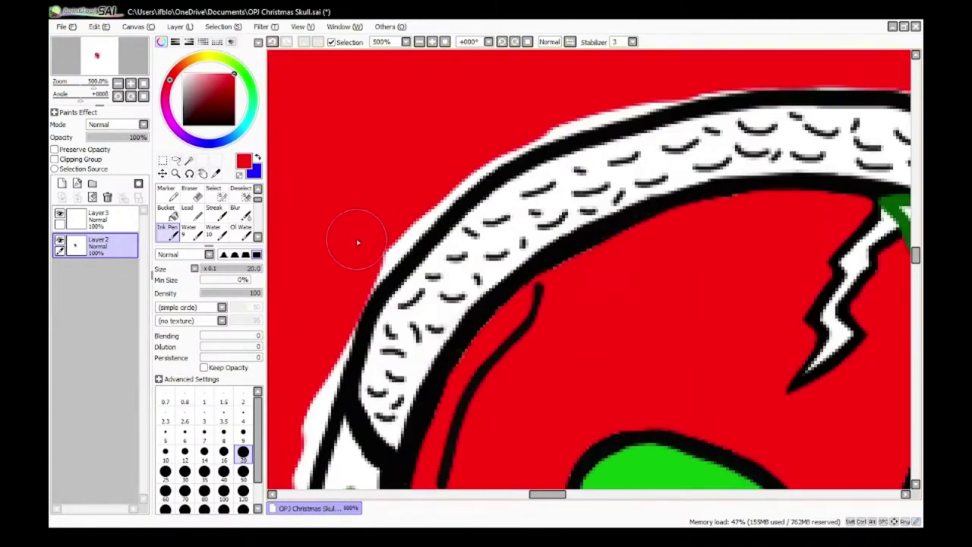
pyautogui.scroll(-1, 358, 239)
pyautogui.click(246, 418)
pyautogui.click(166, 434)
pyautogui.scroll(2, 299, 235)
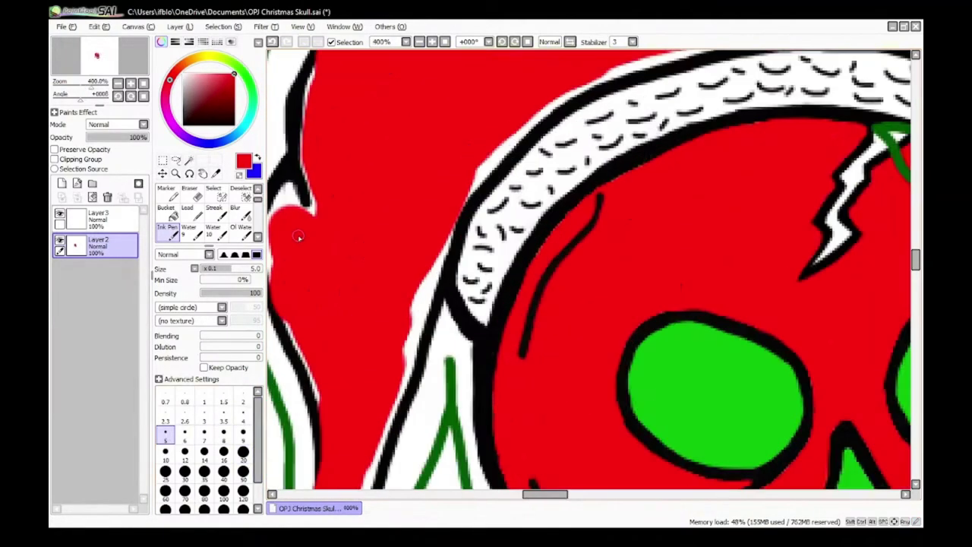
pyautogui.scroll(-1, 288, 247)
pyautogui.scroll(3, 295, 228)
pyautogui.moveTo(368, 162)
pyautogui.mouseDown()
pyautogui.moveTo(372, 188)
pyautogui.moveTo(392, 212)
pyautogui.moveTo(312, 228)
pyautogui.moveTo(328, 254)
pyautogui.moveTo(429, 244)
pyautogui.mouseUp()
pyautogui.moveTo(436, 202)
pyautogui.mouseDown()
pyautogui.moveTo(410, 116)
pyautogui.moveTo(445, 187)
pyautogui.mouseUp()
# Step: Paint the remaining white slivers along the tail's edges and just above the pom-pom red at size 5
pyautogui.scroll(-5, 486, 357)
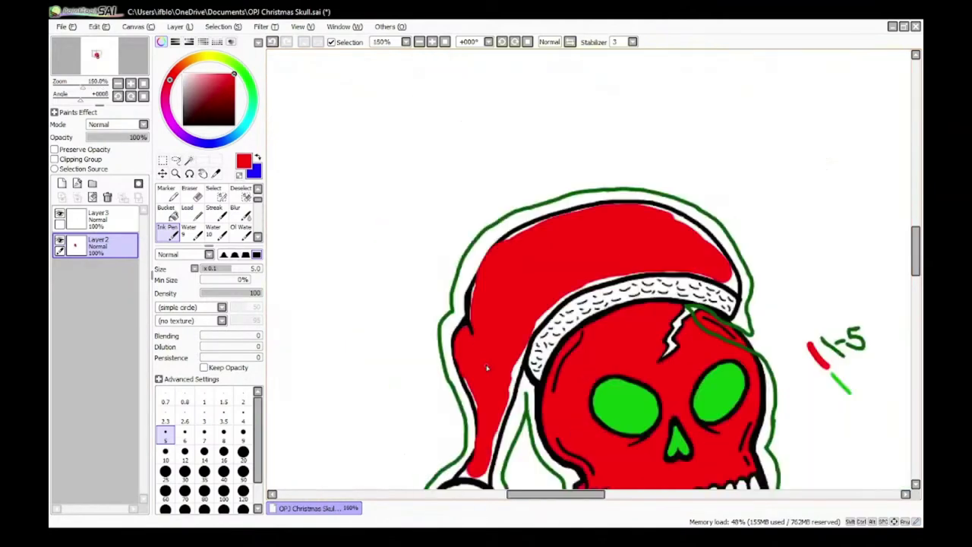
pyautogui.scroll(4, 486, 368)
pyautogui.moveTo(409, 141)
pyautogui.mouseDown()
pyautogui.moveTo(468, 308)
pyautogui.moveTo(465, 343)
pyautogui.moveTo(639, 434)
pyautogui.moveTo(582, 373)
pyautogui.moveTo(474, 303)
pyautogui.moveTo(402, 382)
pyautogui.moveTo(651, 465)
pyautogui.moveTo(646, 295)
pyautogui.mouseUp()
pyautogui.scroll(-4, 468, 308)
pyautogui.scroll(5, 471, 398)
pyautogui.scroll(-5, 612, 412)
pyautogui.scroll(4, 630, 340)
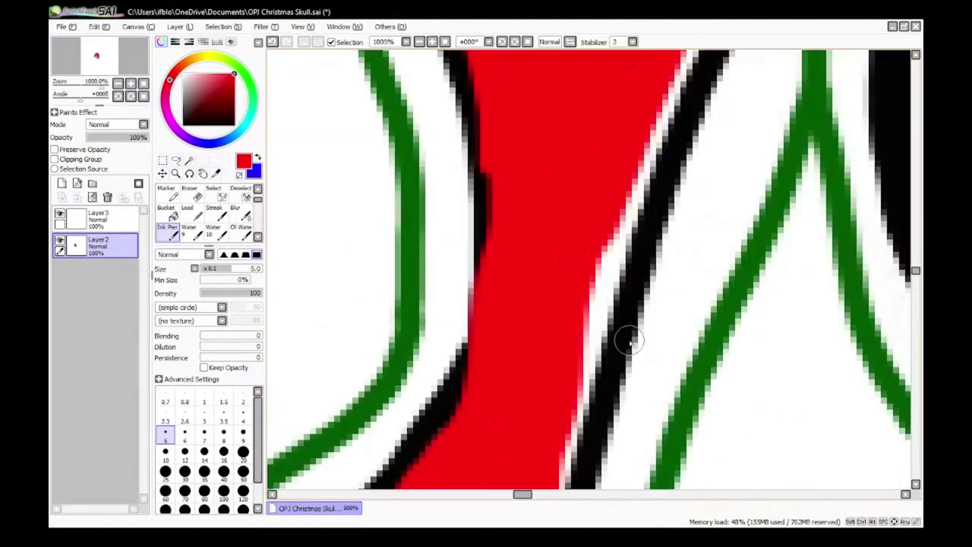
pyautogui.moveTo(627, 212); pyautogui.dragTo(569, 418)
pyautogui.scroll(-4, 569, 419)
pyautogui.scroll(3, 524, 216)
pyautogui.moveTo(507, 253)
pyautogui.mouseDown()
pyautogui.moveTo(479, 335)
pyautogui.moveTo(434, 285)
pyautogui.moveTo(498, 168)
pyautogui.moveTo(530, 144)
pyautogui.moveTo(474, 294)
pyautogui.moveTo(493, 275)
pyautogui.moveTo(443, 369)
pyautogui.mouseUp()
# Step: Cover the white gaps along the tail's right outline just below the brim with red
pyautogui.scroll(-4, 480, 336)
pyautogui.scroll(5, 436, 284)
pyautogui.scroll(-4, 443, 369)
pyautogui.scroll(5, 438, 445)
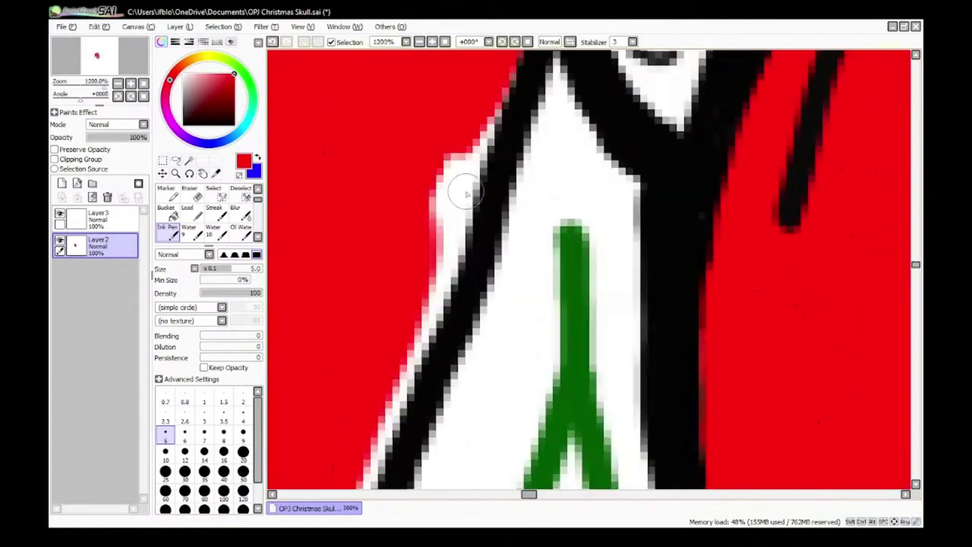
pyautogui.moveTo(463, 191)
pyautogui.mouseDown()
pyautogui.moveTo(482, 109)
pyautogui.moveTo(408, 338)
pyautogui.moveTo(440, 287)
pyautogui.mouseUp()
pyautogui.scroll(-4, 433, 307)
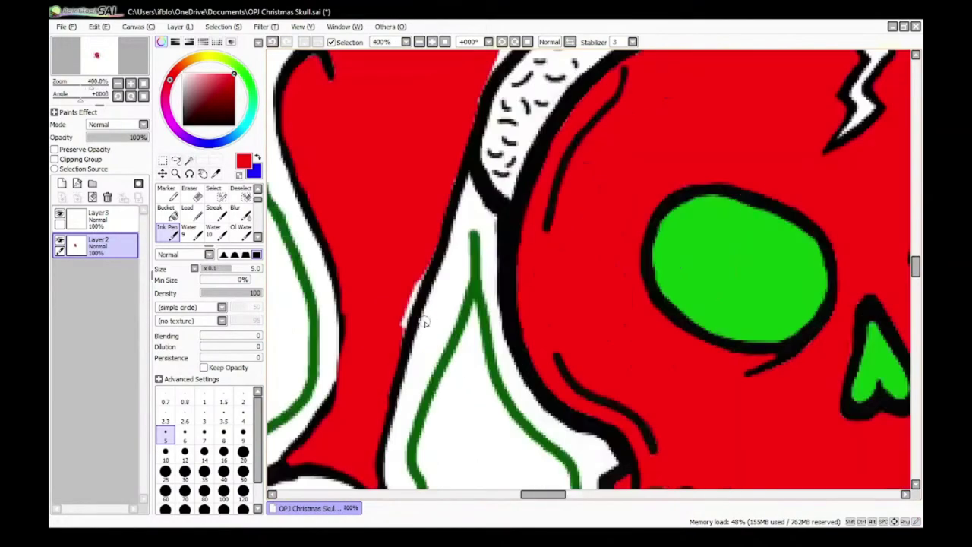
pyautogui.scroll(4, 426, 321)
pyautogui.moveTo(430, 164)
pyautogui.mouseDown()
pyautogui.moveTo(355, 289)
pyautogui.moveTo(390, 265)
pyautogui.mouseUp()
pyautogui.scroll(-4, 391, 264)
# Step: Paint red over the white slivers along the brim's upper outline, from its left curve to its right end
pyautogui.scroll(3, 408, 200)
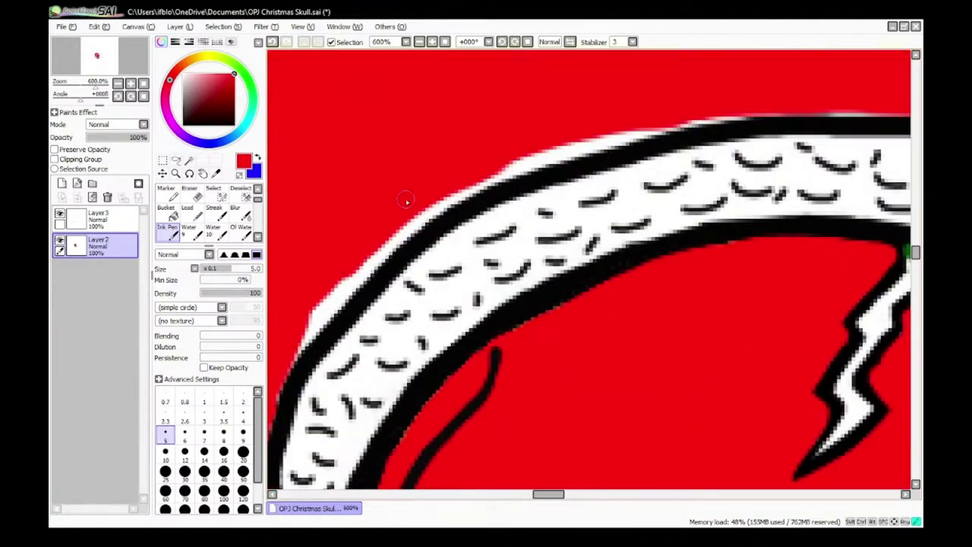
pyautogui.moveTo(408, 200)
pyautogui.mouseDown()
pyautogui.moveTo(371, 274)
pyautogui.moveTo(308, 331)
pyautogui.mouseUp()
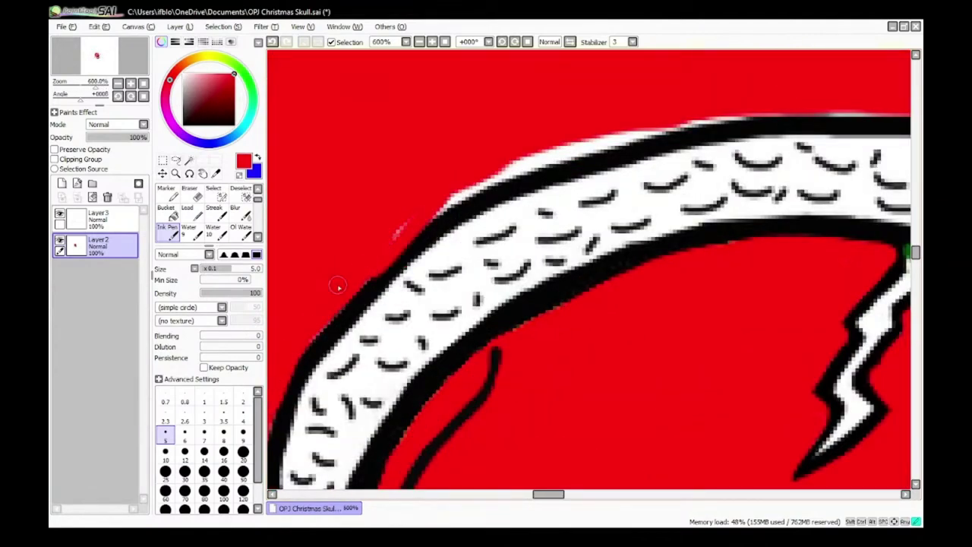
pyautogui.moveTo(398, 231)
pyautogui.mouseDown()
pyautogui.moveTo(578, 146)
pyautogui.moveTo(695, 116)
pyautogui.moveTo(630, 130)
pyautogui.mouseUp()
pyautogui.scroll(-3, 538, 219)
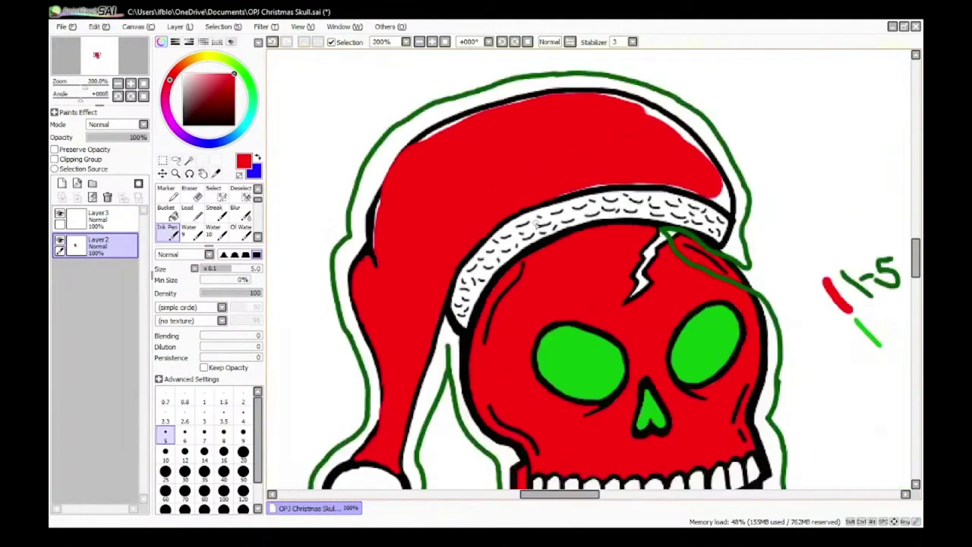
pyautogui.scroll(5, 536, 222)
pyautogui.moveTo(380, 167)
pyautogui.mouseDown()
pyautogui.moveTo(575, 126)
pyautogui.moveTo(749, 120)
pyautogui.mouseUp()
pyautogui.scroll(-6, 749, 120)
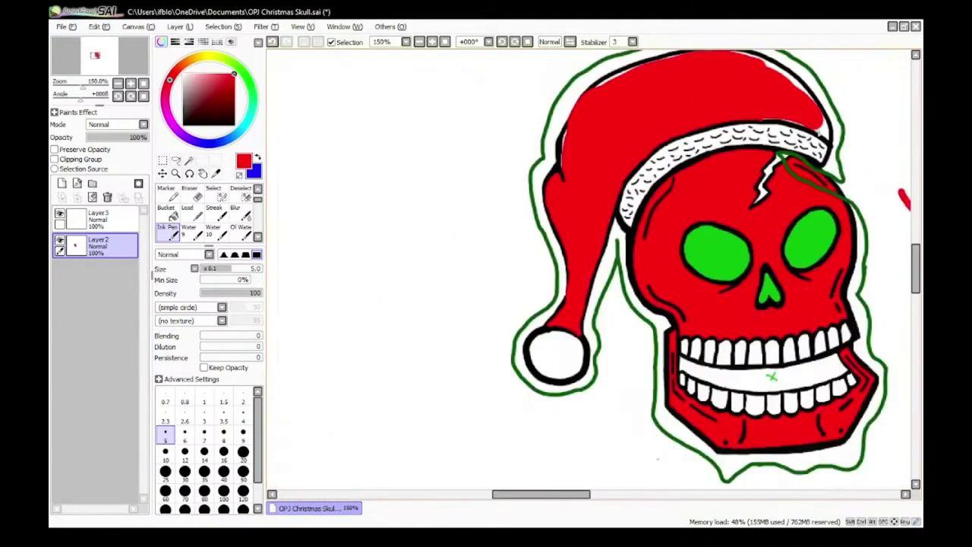
pyautogui.scroll(6, 367, 86)
pyautogui.moveTo(367, 86)
pyautogui.mouseDown()
pyautogui.moveTo(596, 125)
pyautogui.moveTo(746, 187)
pyautogui.moveTo(844, 253)
pyautogui.moveTo(861, 226)
pyautogui.moveTo(828, 105)
pyautogui.moveTo(844, 242)
pyautogui.mouseUp()
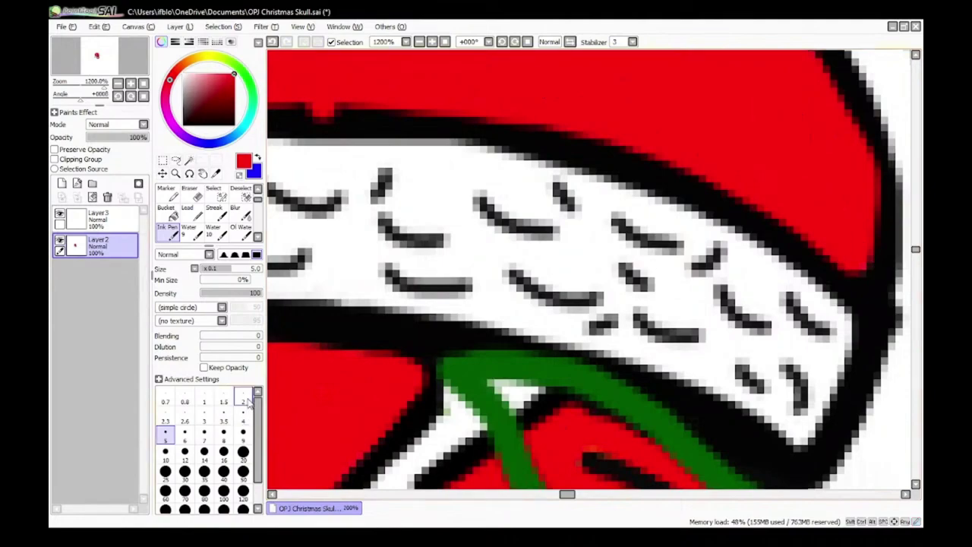
# Step: Set the Ink Pen to size 4 and fill the thin white gaps under the hat's upper-left and top outline with red
pyautogui.click(243, 399)
pyautogui.scroll(1, 823, 282)
pyautogui.scroll(-4, 849, 302)
pyautogui.scroll(2, 651, 174)
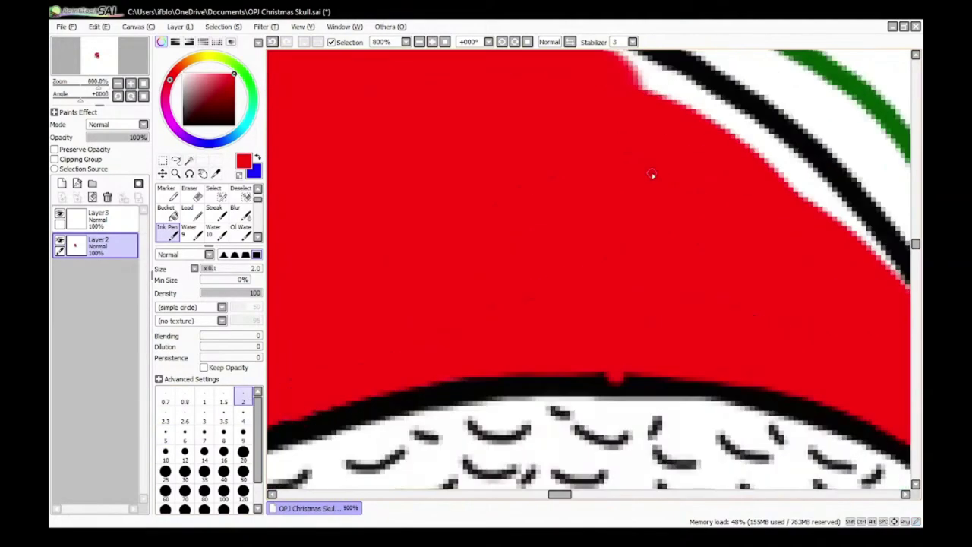
pyautogui.scroll(-1, 307, 178)
pyautogui.click(243, 419)
pyautogui.scroll(-2, 379, 251)
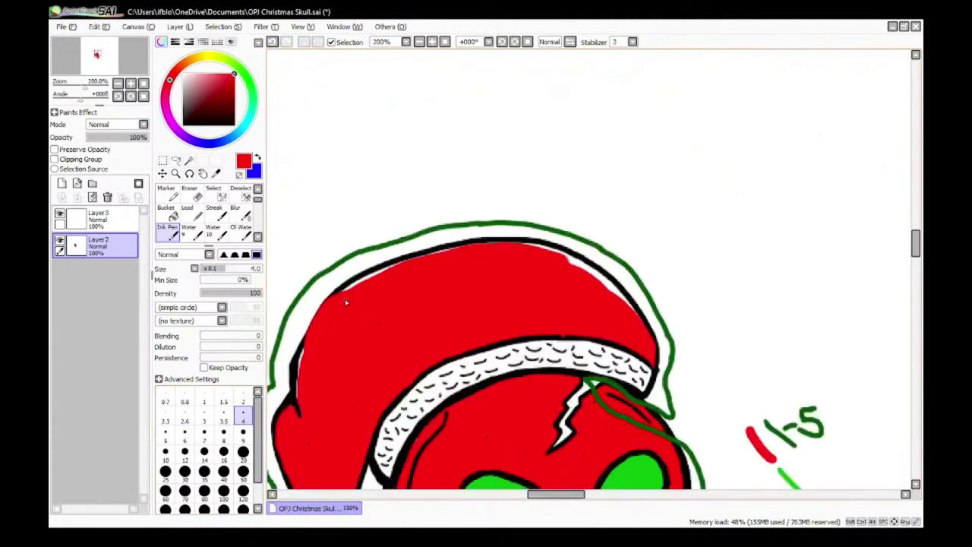
pyautogui.scroll(3, 358, 256)
pyautogui.moveTo(401, 231); pyautogui.dragTo(375, 238)
pyautogui.moveTo(497, 189); pyautogui.dragTo(553, 170)
pyautogui.scroll(-2, 483, 199)
pyautogui.scroll(3, 703, 182)
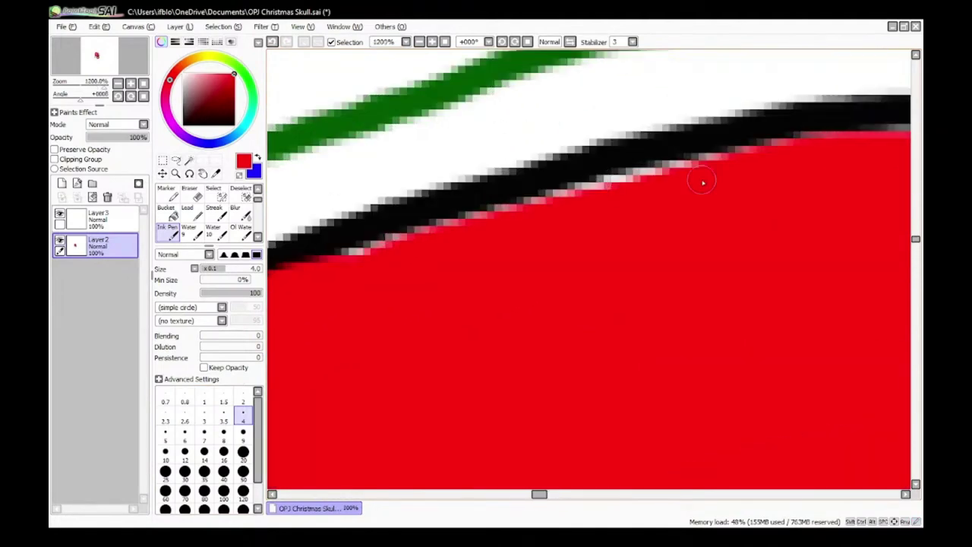
pyautogui.moveTo(744, 153)
pyautogui.mouseDown()
pyautogui.moveTo(366, 258)
pyautogui.moveTo(704, 311)
pyautogui.moveTo(752, 345)
pyautogui.mouseUp()
# Step: Fill the white gap inside the hat's upper-right outline with red down toward the brim
pyautogui.scroll(-5, 485, 326)
pyautogui.scroll(4, 562, 299)
pyautogui.scroll(-4, 617, 316)
pyautogui.scroll(1, 680, 356)
pyautogui.scroll(4, 680, 356)
pyautogui.moveTo(491, 164)
pyautogui.mouseDown()
pyautogui.moveTo(588, 220)
pyautogui.moveTo(677, 307)
pyautogui.moveTo(635, 307)
pyautogui.mouseUp()
pyautogui.scroll(-3, 635, 306)
pyautogui.scroll(4, 676, 349)
pyautogui.moveTo(545, 122); pyautogui.dragTo(742, 375)
# Step: Paint the thin white gap along the hat's left outline above the fold red
pyautogui.scroll(-8, 586, 210)
pyautogui.scroll(4, 509, 340)
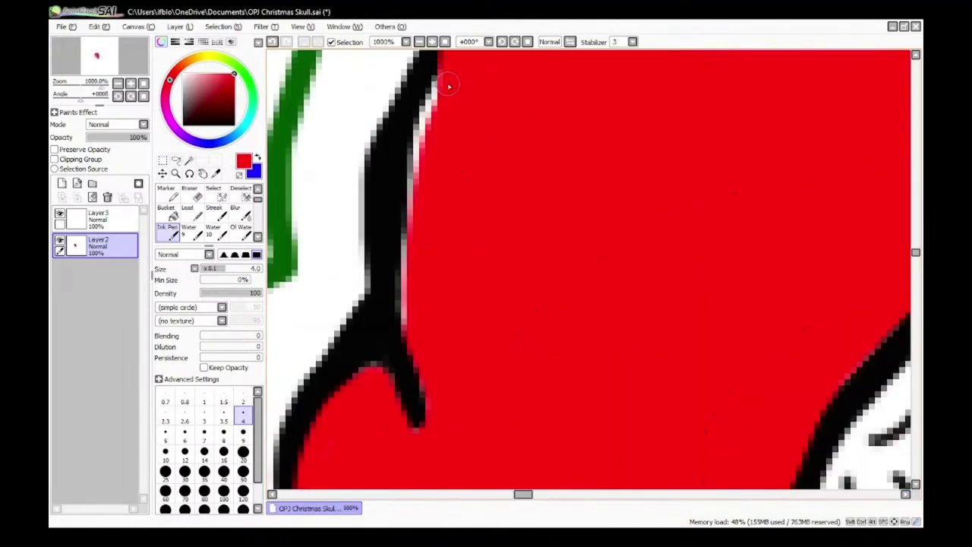
pyautogui.moveTo(445, 65)
pyautogui.mouseDown()
pyautogui.moveTo(418, 162)
pyautogui.moveTo(414, 296)
pyautogui.mouseUp()
pyautogui.moveTo(416, 331)
pyautogui.mouseDown()
pyautogui.moveTo(411, 200)
pyautogui.moveTo(422, 142)
pyautogui.mouseUp()
pyautogui.scroll(-8, 458, 297)
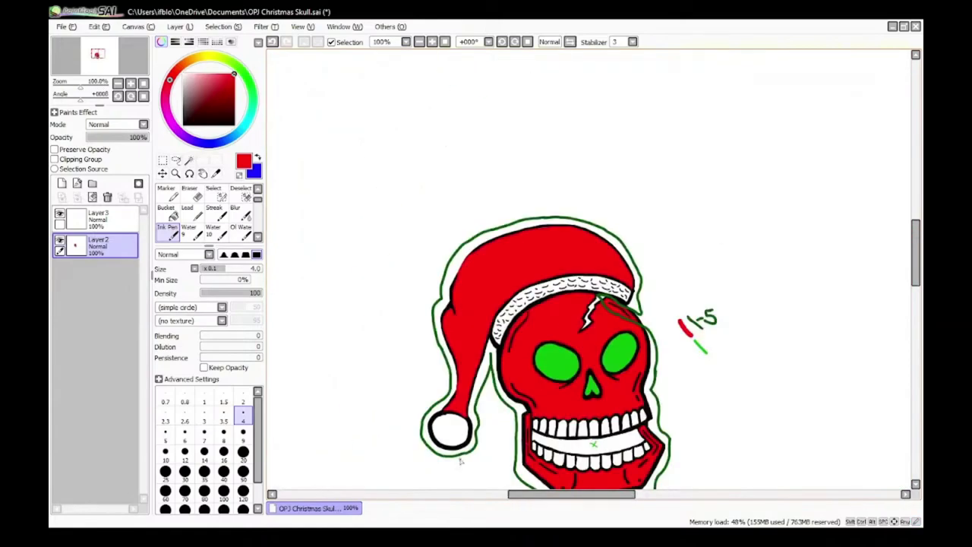
pyautogui.scroll(2, 432, 386)
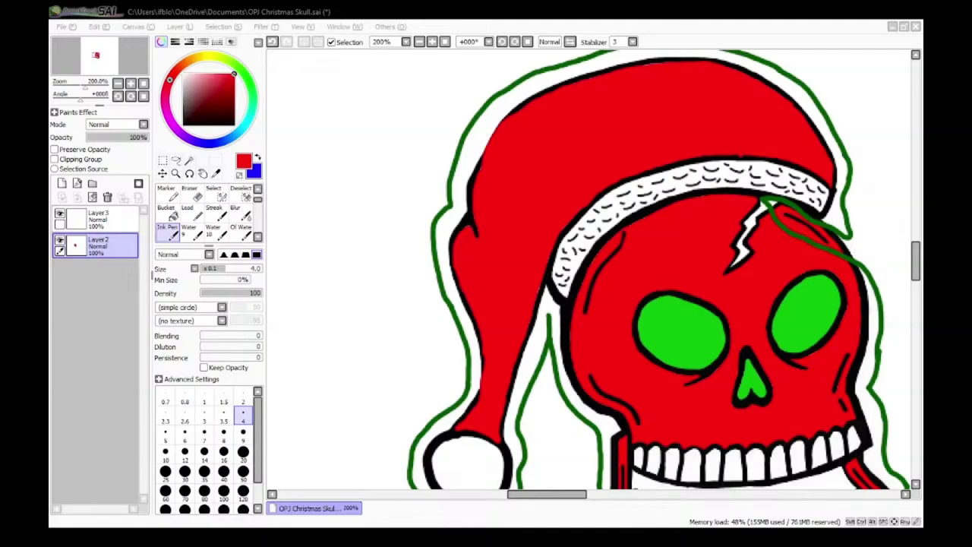
pyautogui.click(512, 197)
pyautogui.scroll(-3, 512, 197)
# Step: Sample the outline's black and redraw the hat's upper-left outline with the size 4 Ink Pen
pyautogui.scroll(6, 520, 161)
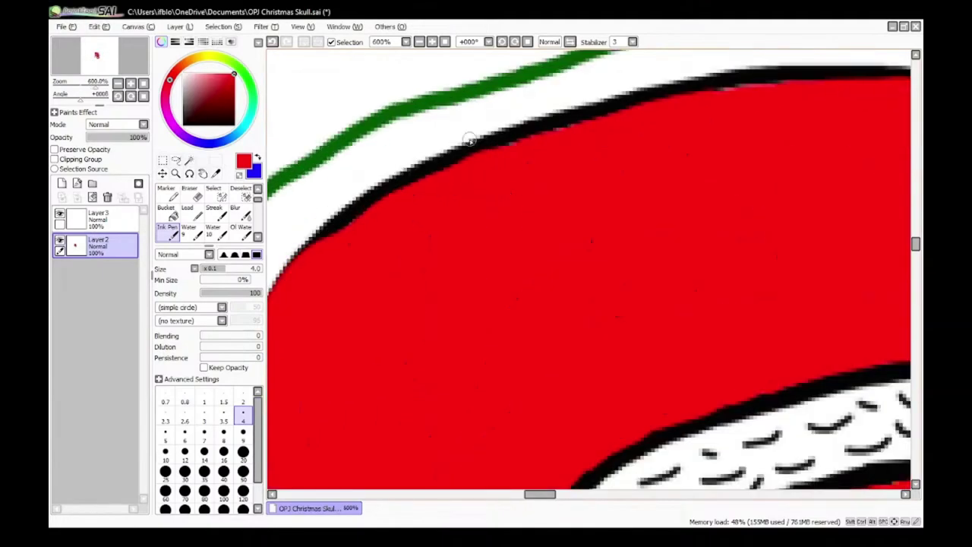
pyautogui.rightClick(470, 141)
pyautogui.scroll(-3, 365, 270)
pyautogui.scroll(4, 363, 271)
pyautogui.moveTo(453, 124)
pyautogui.mouseDown()
pyautogui.moveTo(349, 241)
pyautogui.moveTo(304, 335)
pyautogui.mouseUp()
pyautogui.scroll(-2, 310, 319)
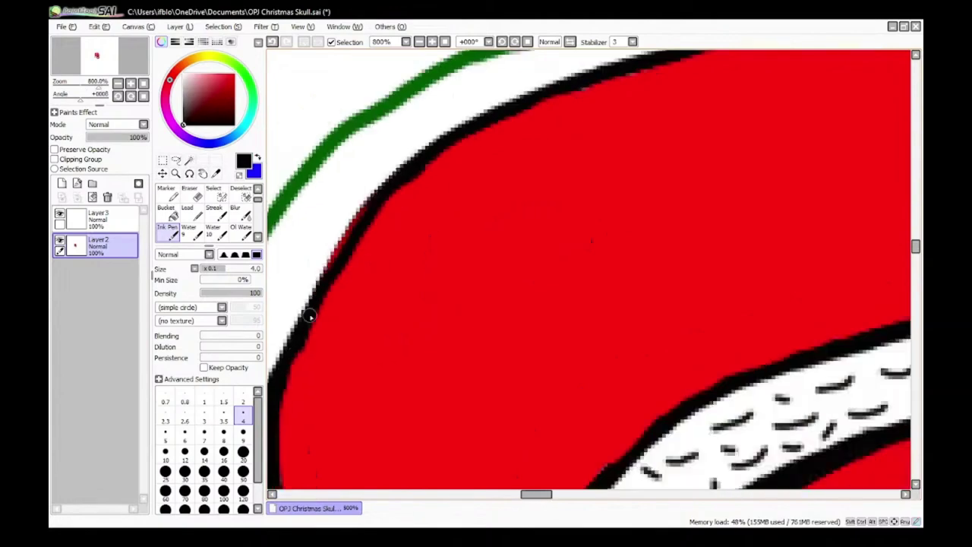
pyautogui.scroll(2, 402, 180)
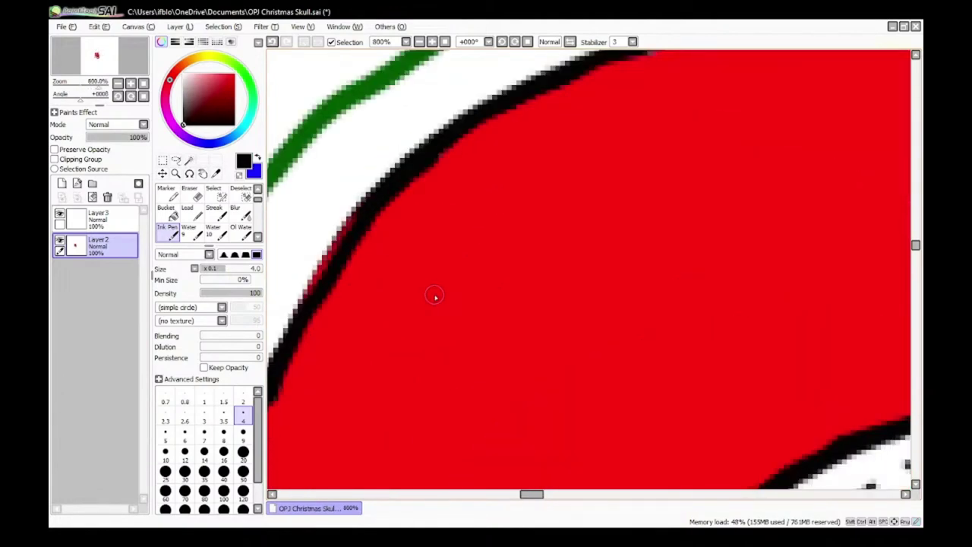
pyautogui.scroll(-2, 310, 318)
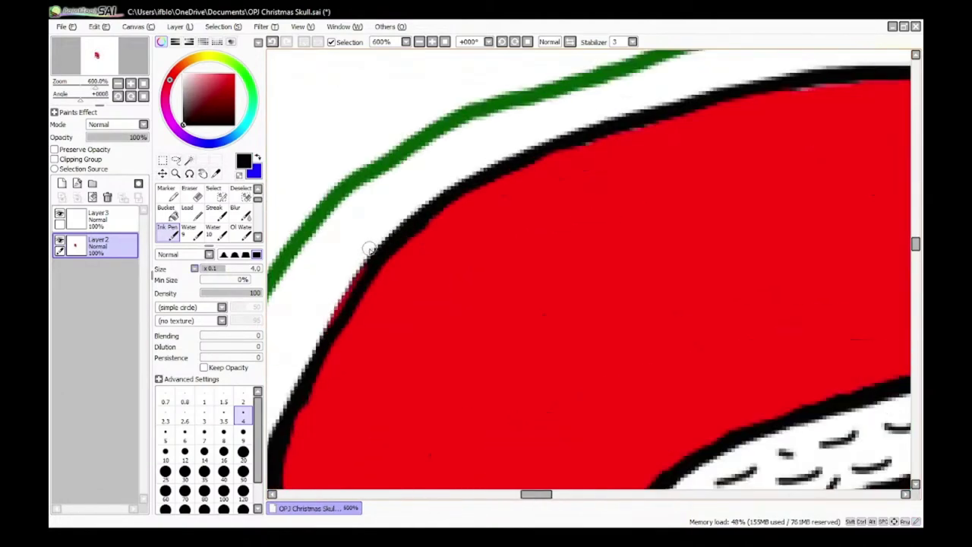
pyautogui.scroll(-4, 356, 264)
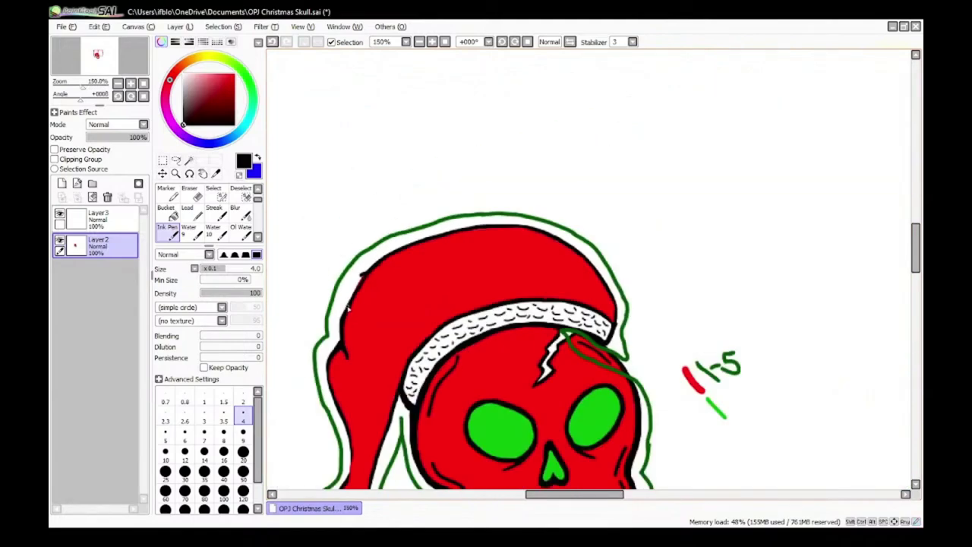
pyautogui.scroll(4, 349, 308)
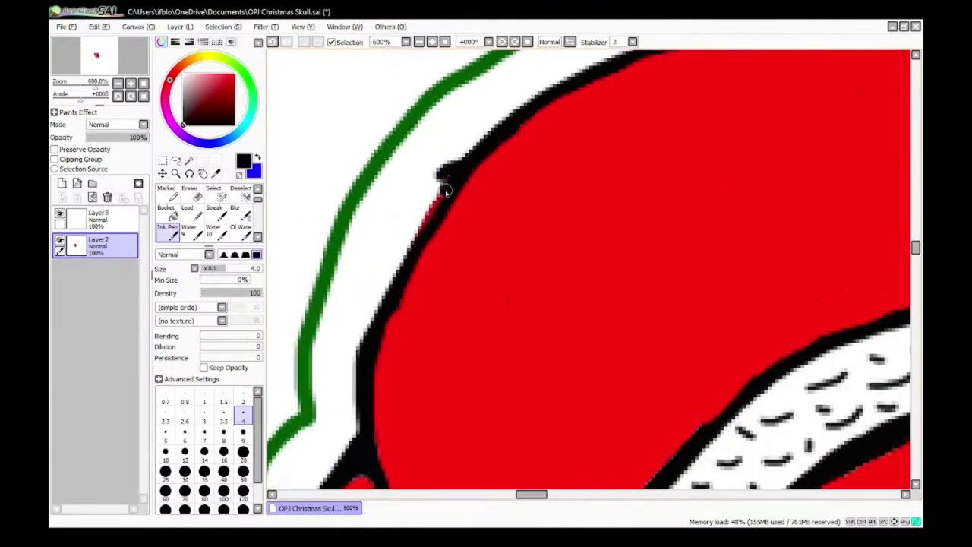
# Step: Cover the red fringe on the hat's left outline with black, then sample red and tidy the line's inner edge
pyautogui.moveTo(381, 307); pyautogui.dragTo(369, 335)
pyautogui.scroll(3, 412, 304)
pyautogui.rightClick(412, 309)
pyautogui.scroll(1, 412, 296)
pyautogui.moveTo(403, 270); pyautogui.dragTo(382, 326)
pyautogui.scroll(-4, 390, 324)
pyautogui.scroll(2, 415, 269)
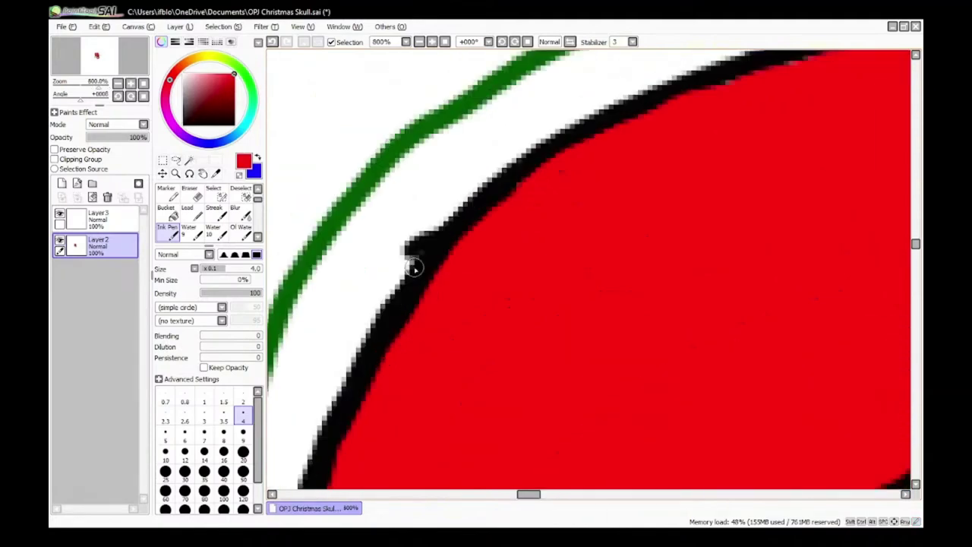
# Step: Erase the black nub sticking out of the hat's upper-left outline with the Eraser at size 5
pyautogui.scroll(2, 446, 266)
pyautogui.click(190, 193)
pyautogui.click(166, 391)
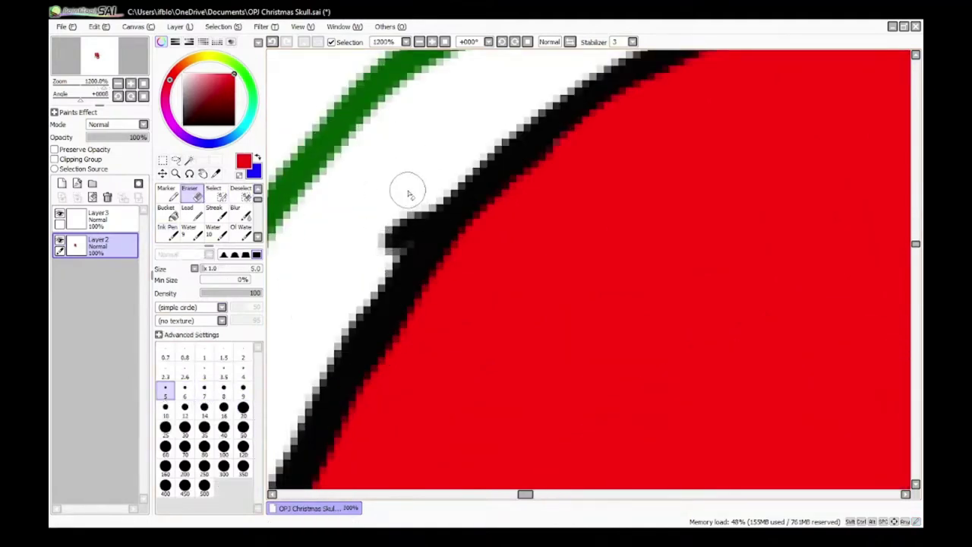
pyautogui.moveTo(408, 193); pyautogui.dragTo(381, 251)
# Step: Sample black and patch the red notch in the brim's upper outline with the Ink Pen
pyautogui.scroll(-4, 380, 258)
pyautogui.scroll(-3, 378, 260)
pyautogui.scroll(5, 499, 354)
pyautogui.keyDown('alt'); pyautogui.click(314, 380); pyautogui.keyUp('alt')
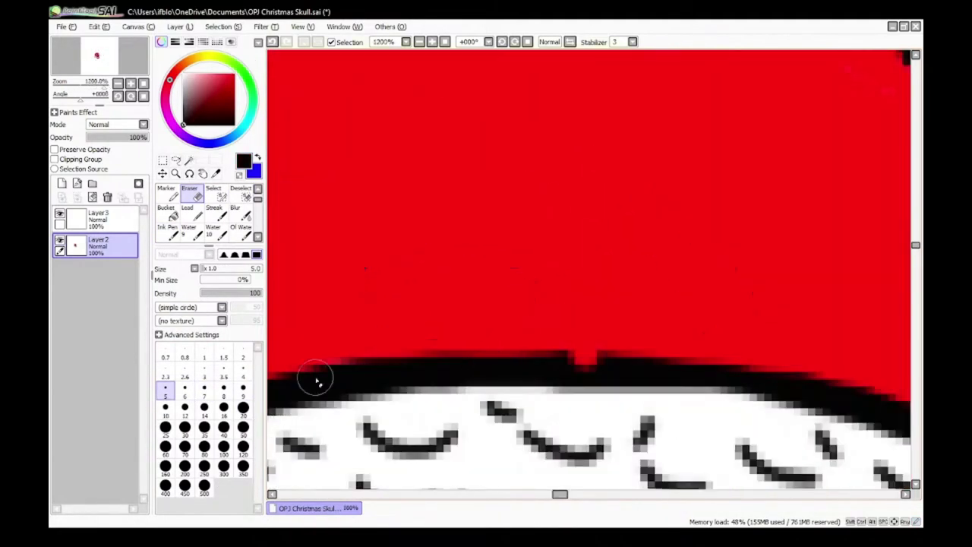
pyautogui.click(176, 240)
pyautogui.scroll(1, 569, 358)
pyautogui.moveTo(557, 363); pyautogui.dragTo(641, 375)
pyautogui.scroll(-6, 642, 376)
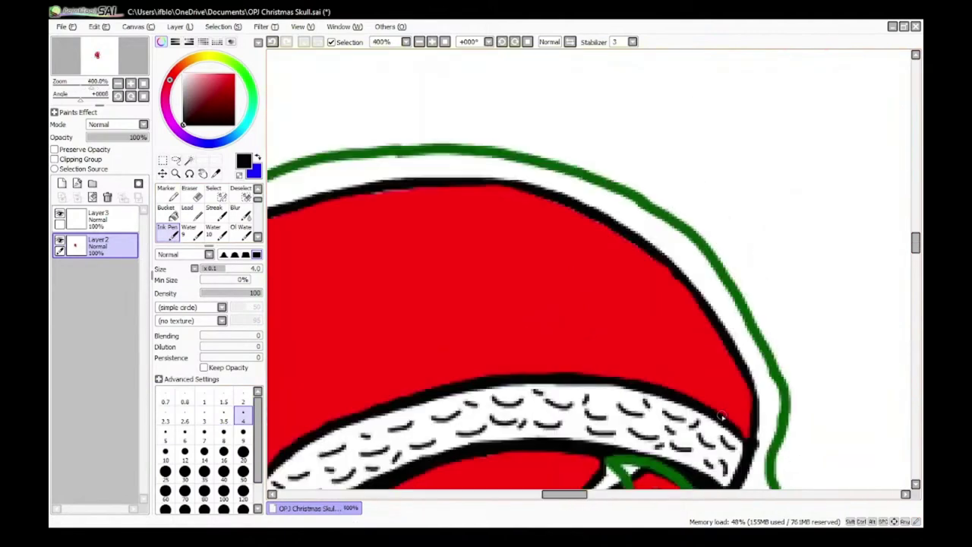
# Step: Thicken and smooth the black outline on the left side of the tail, from the fold downward
pyautogui.scroll(1, 715, 410)
pyautogui.scroll(-4, 681, 360)
pyautogui.scroll(6, 510, 427)
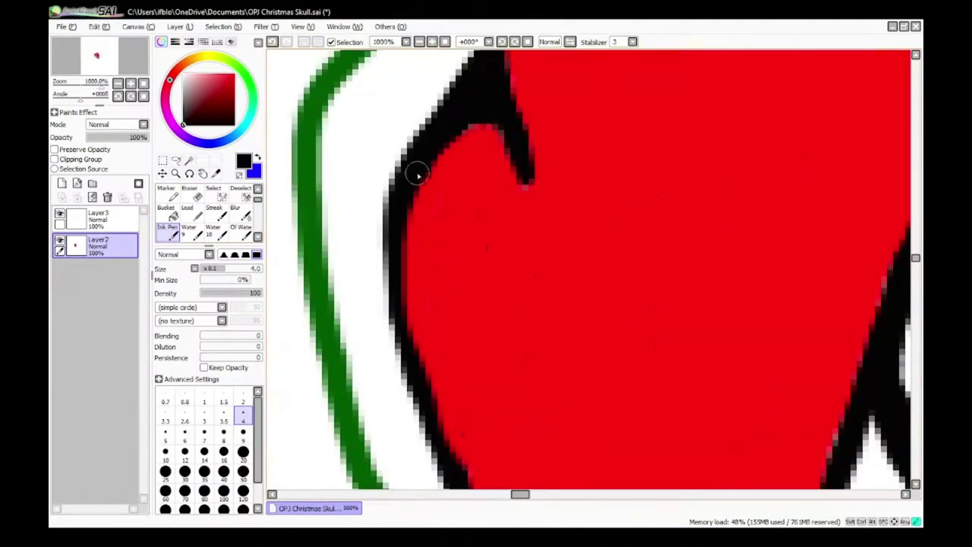
pyautogui.moveTo(418, 175)
pyautogui.mouseDown()
pyautogui.moveTo(424, 395)
pyautogui.moveTo(464, 473)
pyautogui.mouseUp()
pyautogui.scroll(-6, 462, 462)
pyautogui.scroll(5, 461, 450)
pyautogui.moveTo(420, 268); pyautogui.dragTo(471, 413)
pyautogui.scroll(-5, 471, 415)
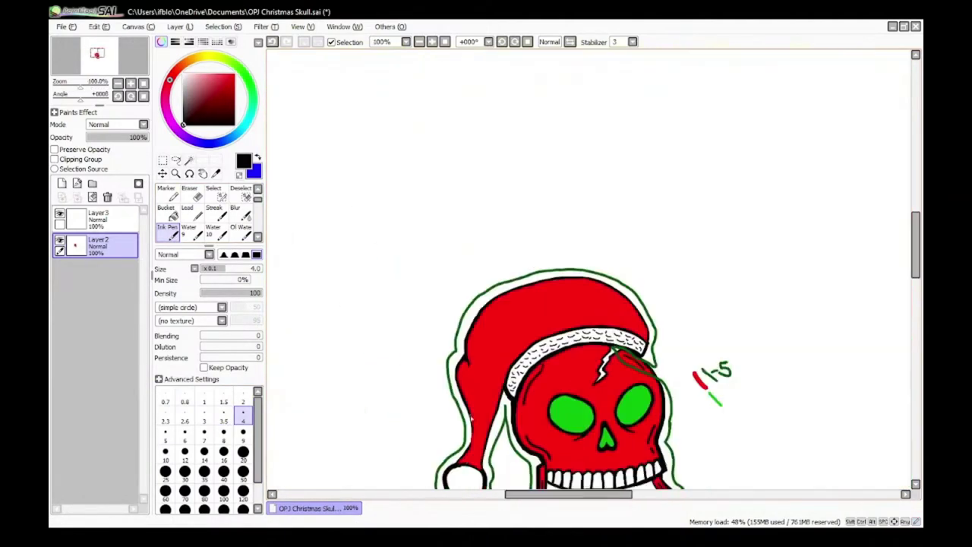
pyautogui.scroll(5, 470, 450)
pyautogui.moveTo(494, 189)
pyautogui.mouseDown()
pyautogui.moveTo(509, 261)
pyautogui.moveTo(480, 413)
pyautogui.mouseUp()
# Step: Thicken the black outlines on both sides of the lower tail where they meet the pom-pom
pyautogui.scroll(-5, 479, 413)
pyautogui.scroll(4, 483, 423)
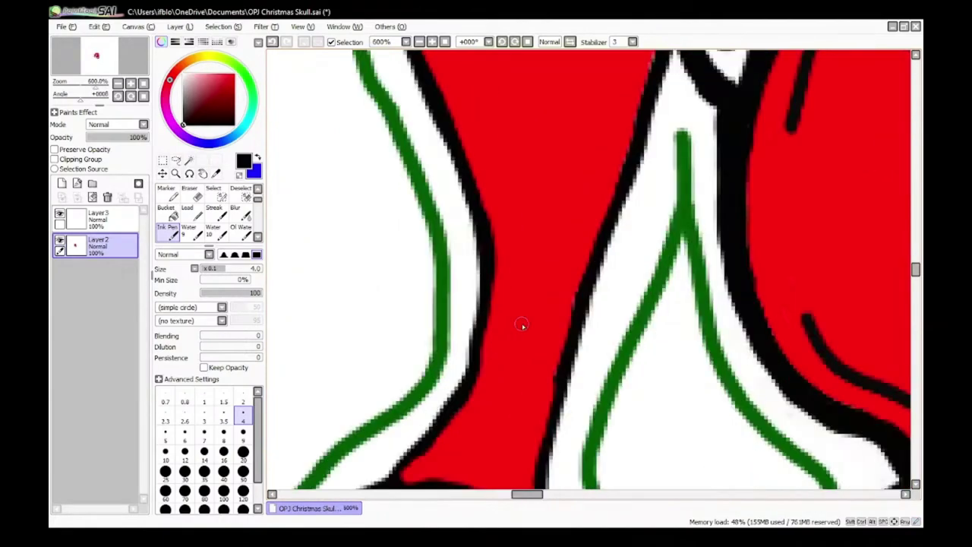
pyautogui.scroll(-3, 487, 288)
pyautogui.scroll(5, 484, 347)
pyautogui.moveTo(492, 222); pyautogui.dragTo(455, 360)
pyautogui.scroll(-5, 455, 362)
pyautogui.scroll(5, 448, 368)
pyautogui.moveTo(502, 236)
pyautogui.mouseDown()
pyautogui.moveTo(429, 327)
pyautogui.moveTo(408, 391)
pyautogui.moveTo(499, 377)
pyautogui.moveTo(655, 434)
pyautogui.mouseUp()
pyautogui.moveTo(636, 356); pyautogui.dragTo(647, 434)
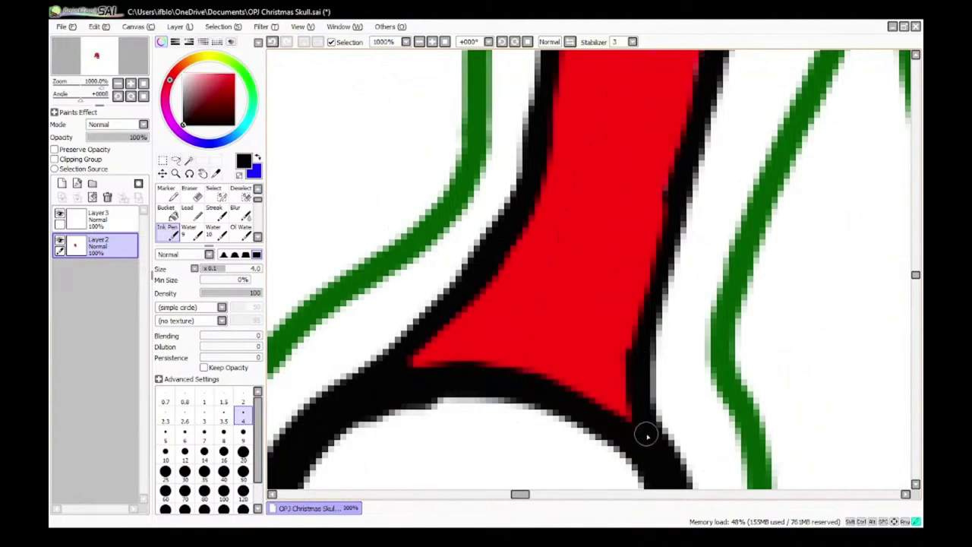
# Step: Sample the hat's red and trim the inner edge of the black outline on the lower tail's right side
pyautogui.scroll(-5, 646, 436)
pyautogui.scroll(5, 645, 423)
pyautogui.keyDown('alt'); pyautogui.click(616, 411); pyautogui.keyUp('alt')
pyautogui.moveTo(657, 220); pyautogui.dragTo(653, 258)
pyautogui.scroll(-5, 651, 256)
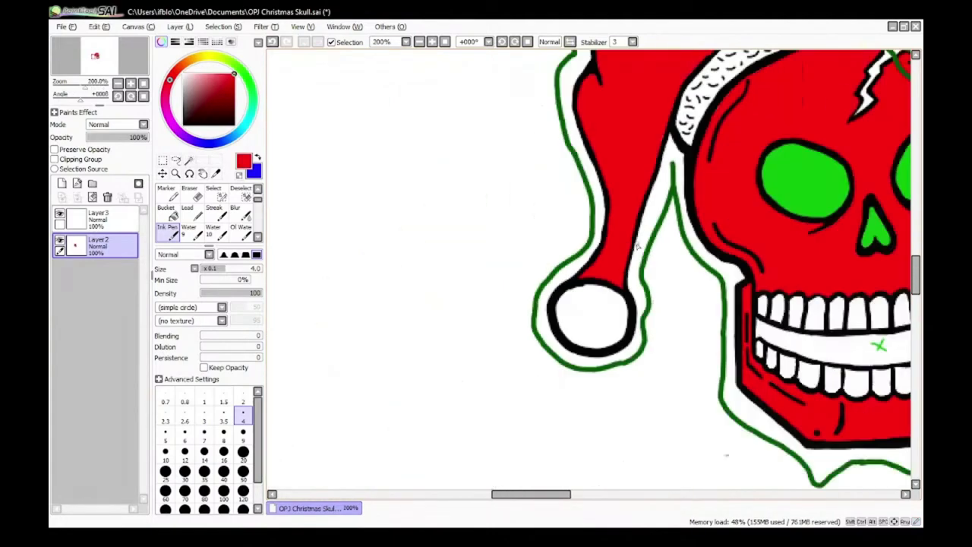
# Step: Sample black and smooth the outline on the tail's right side with a long Ink Pen stroke
pyautogui.scroll(5, 647, 237)
pyautogui.rightClick(558, 190)
pyautogui.moveTo(558, 154)
pyautogui.mouseDown()
pyautogui.moveTo(563, 218)
pyautogui.moveTo(544, 306)
pyautogui.mouseUp()
pyautogui.scroll(-5, 544, 307)
pyautogui.scroll(-2, 544, 306)
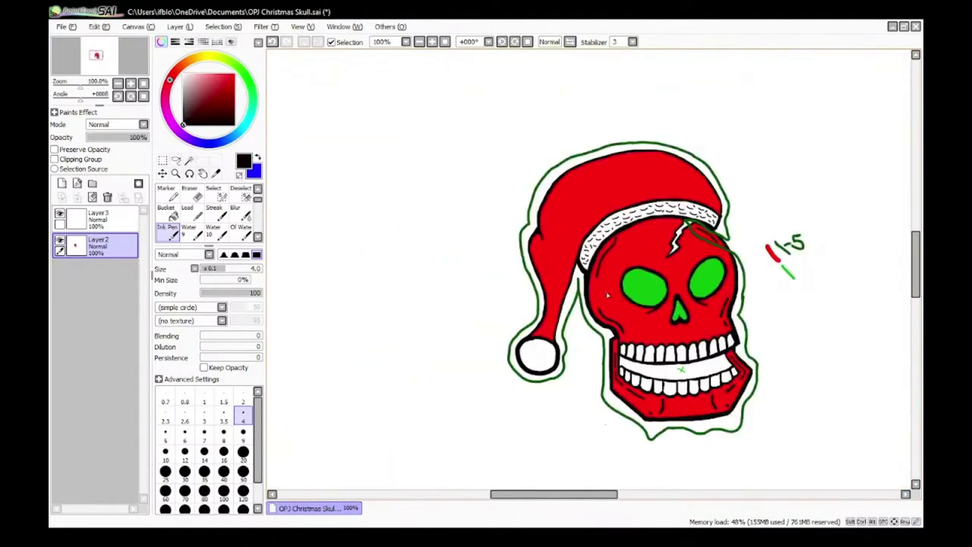
# Step: Thicken and even out the black upper outline of the fur brim along its middle and right portions
pyautogui.scroll(7, 486, 251)
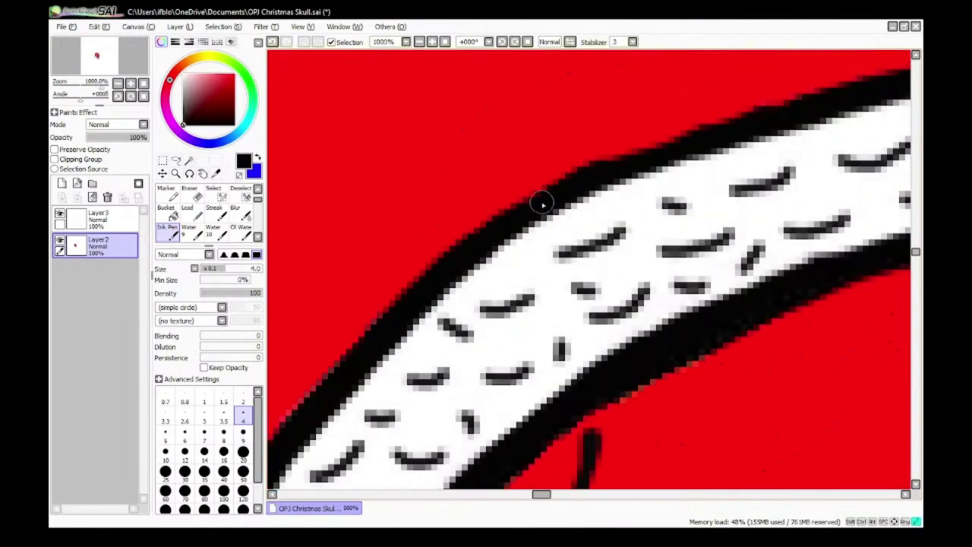
pyautogui.scroll(-1, 543, 203)
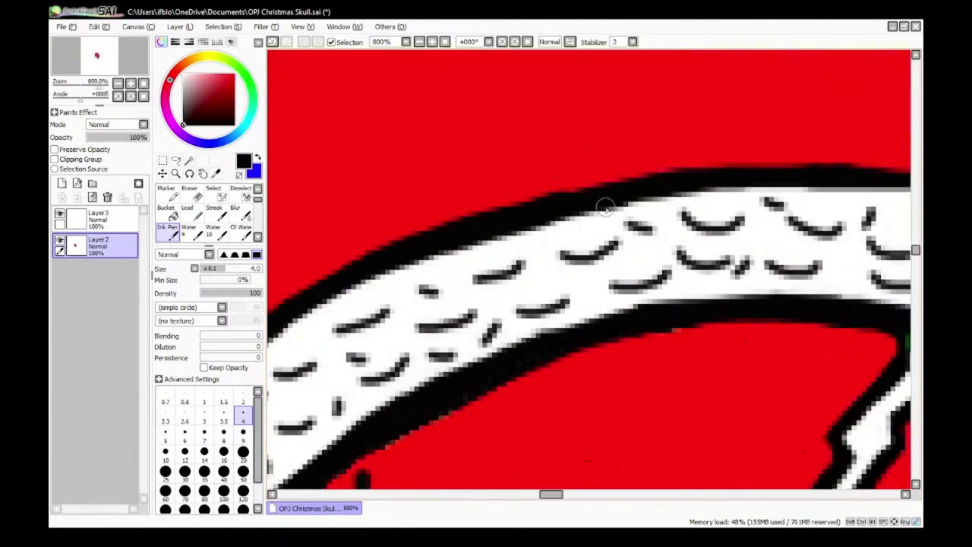
pyautogui.moveTo(821, 181); pyautogui.dragTo(497, 190)
pyautogui.moveTo(429, 182); pyautogui.dragTo(627, 198)
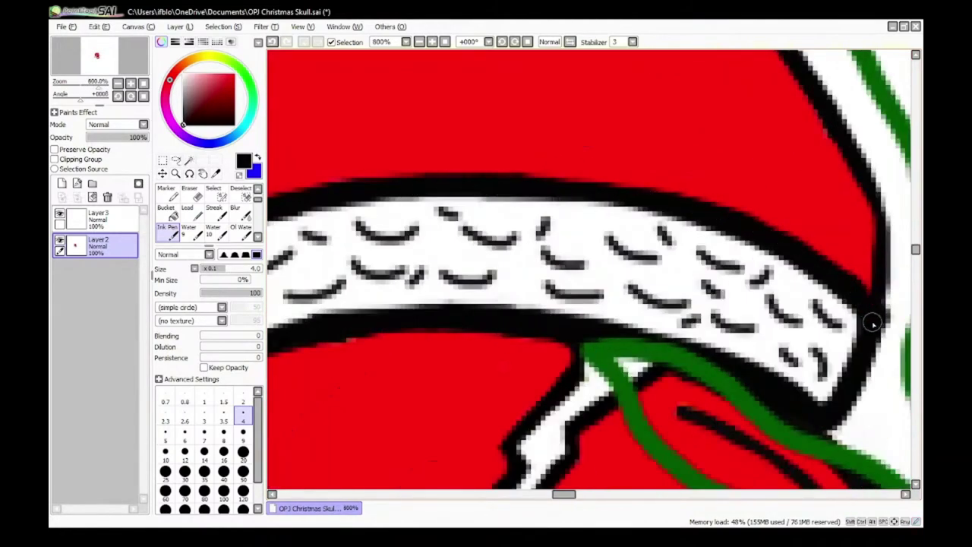
# Step: Thicken the inner edge of the hat's black outline from the upper-left curve across the top, covering the pale gaps
pyautogui.scroll(-4, 872, 323)
pyautogui.scroll(5, 765, 352)
pyautogui.scroll(-5, 760, 342)
pyautogui.scroll(6, 421, 221)
pyautogui.moveTo(398, 231); pyautogui.dragTo(541, 160)
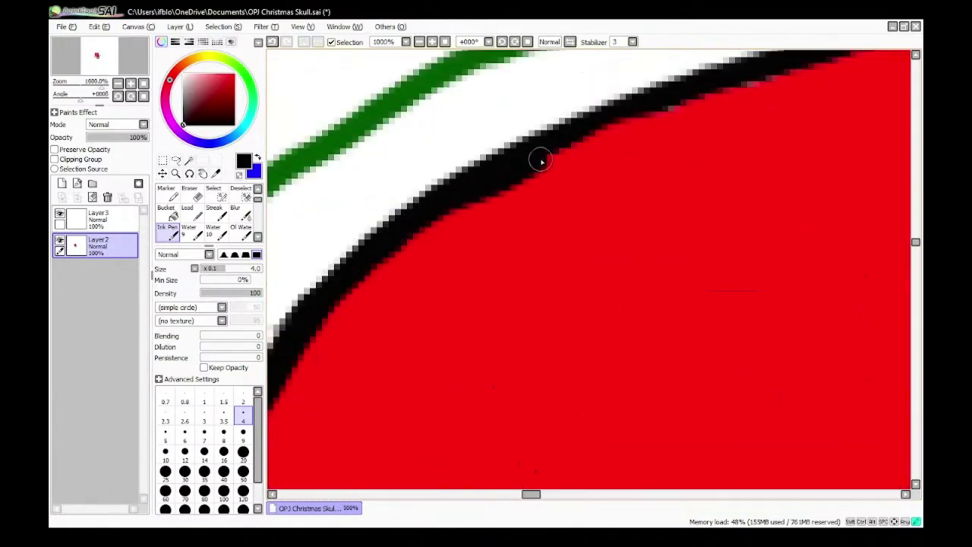
pyautogui.scroll(-1, 540, 161)
pyautogui.scroll(-2, 615, 195)
pyautogui.scroll(2, 363, 231)
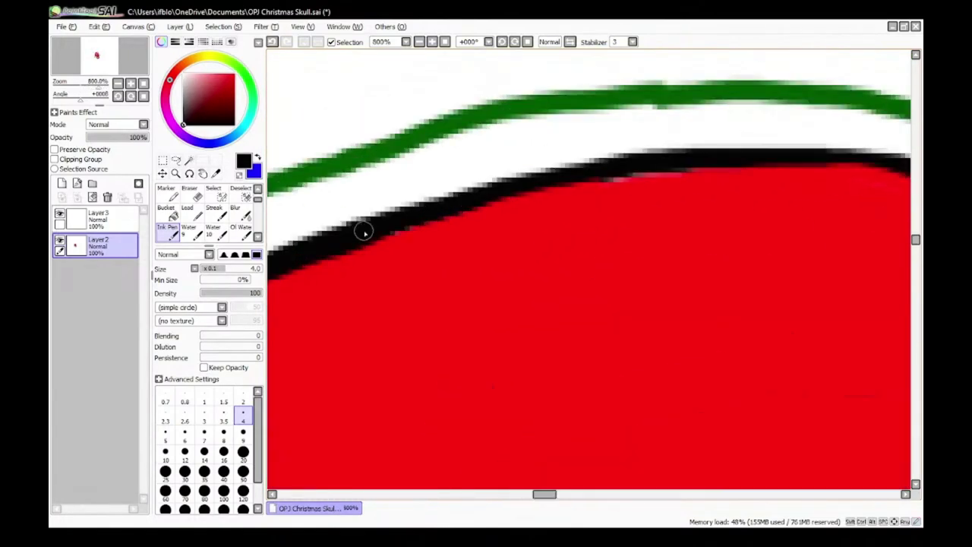
pyautogui.scroll(-3, 603, 172)
pyautogui.scroll(4, 465, 175)
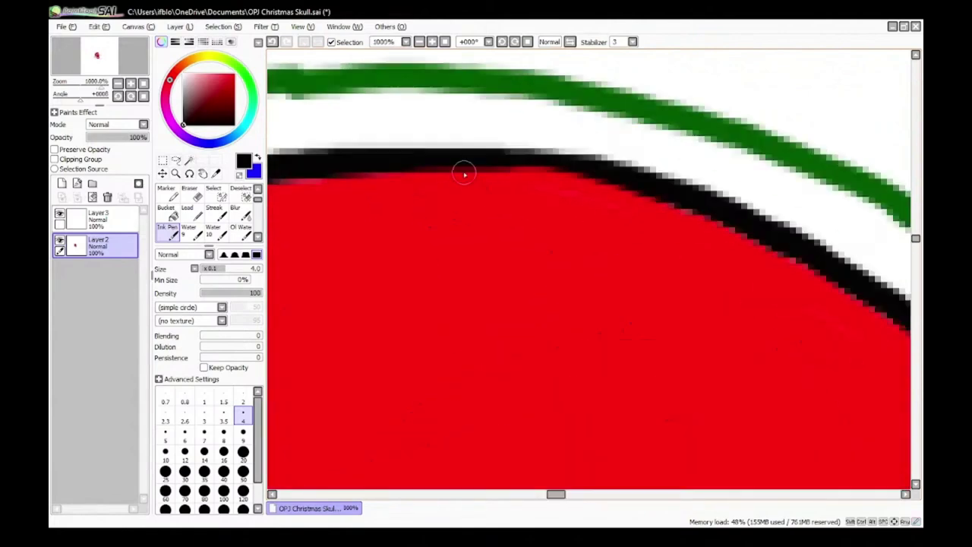
pyautogui.scroll(-3, 874, 325)
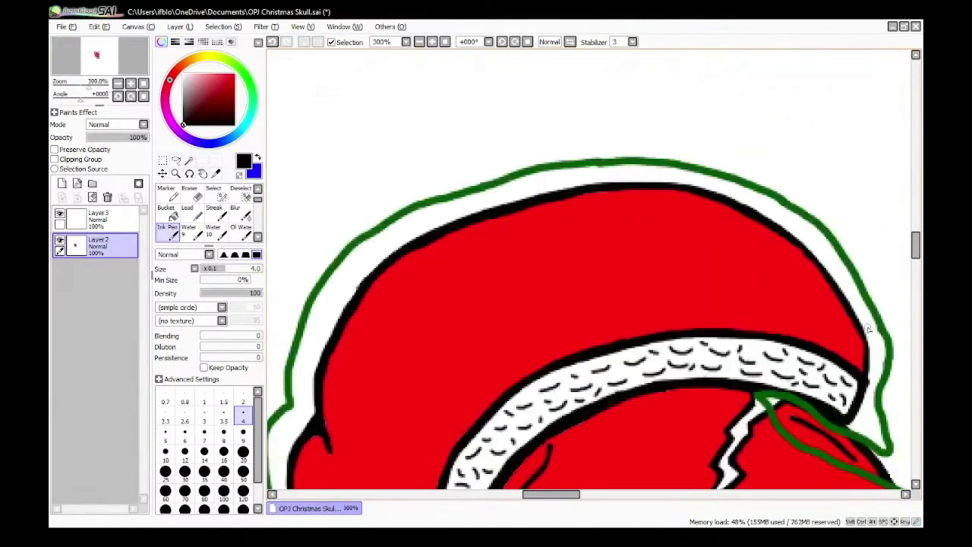
# Step: Reduce the Ink Pen to size 2 and refine the hat's right outline where it meets the brim
pyautogui.scroll(3, 869, 328)
pyautogui.scroll(-2, 873, 326)
pyautogui.scroll(2, 821, 277)
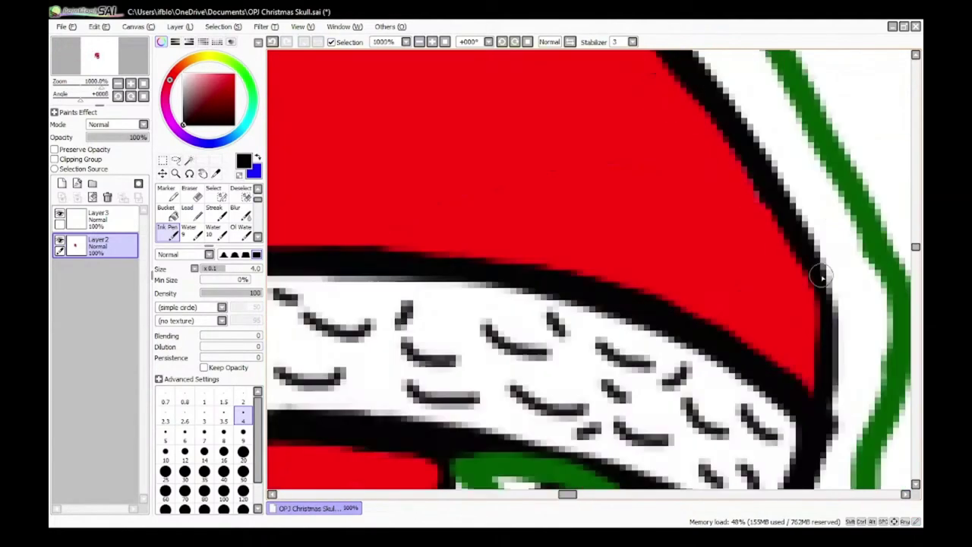
pyautogui.scroll(2, 816, 296)
pyautogui.press('[')
pyautogui.press('[')
pyautogui.press('[')
pyautogui.press('[')
pyautogui.press('[')
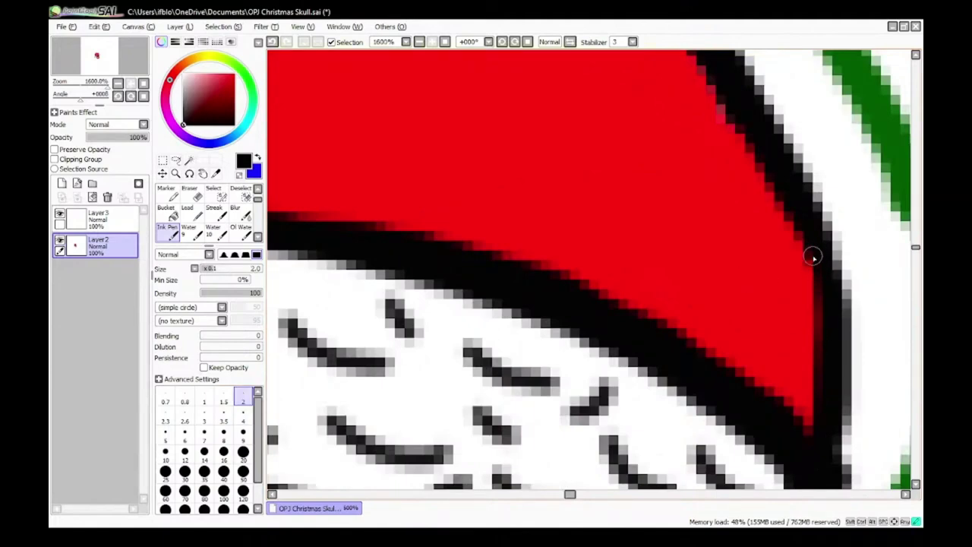
pyautogui.moveTo(813, 258); pyautogui.dragTo(803, 423)
pyautogui.scroll(-6, 803, 423)
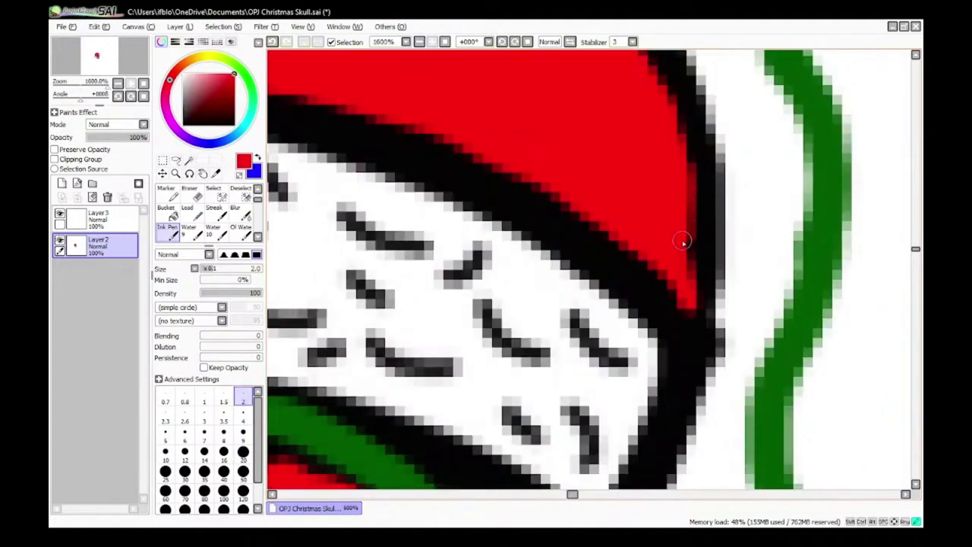
# Step: Sample black and thicken the tail's right outline down toward the pom-pom with the Ink Pen at size 4
pyautogui.scroll(-7, 660, 247)
pyautogui.scroll(3, 672, 235)
pyautogui.scroll(-5, 648, 253)
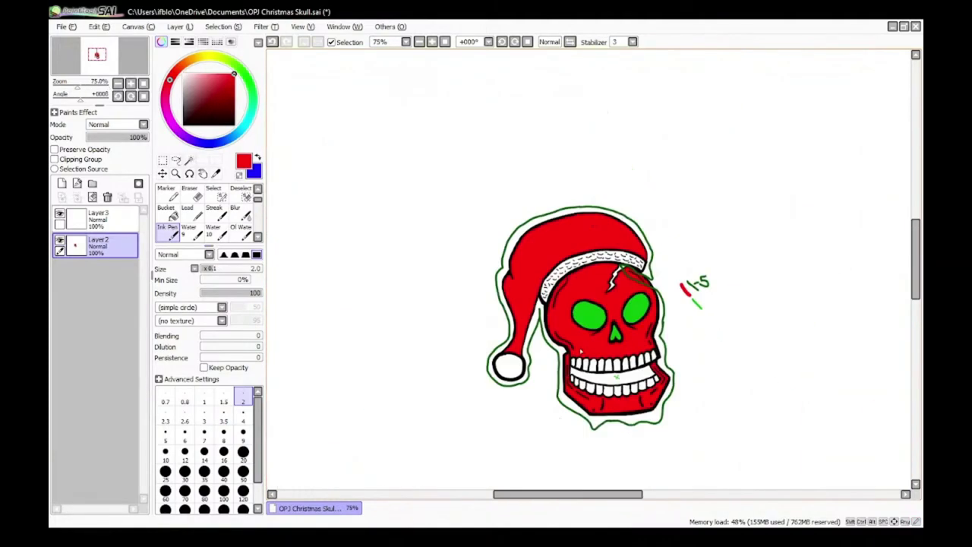
pyautogui.scroll(4, 509, 359)
pyautogui.scroll(3, 579, 305)
pyautogui.rightClick(557, 259)
pyautogui.click(243, 414)
pyautogui.scroll(2, 612, 286)
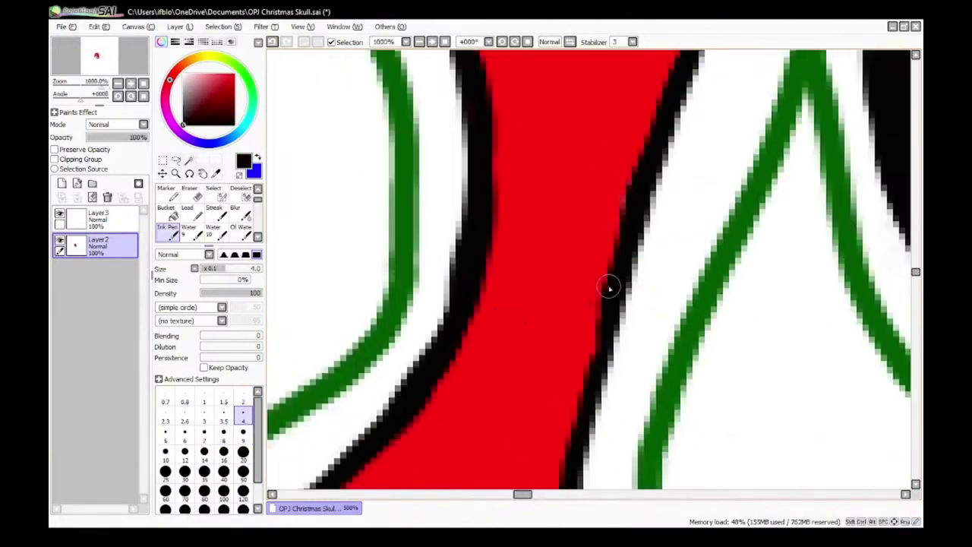
pyautogui.moveTo(563, 275)
pyautogui.mouseDown()
pyautogui.moveTo(540, 324)
pyautogui.moveTo(514, 453)
pyautogui.mouseUp()
pyautogui.scroll(-4, 514, 357)
pyautogui.scroll(4, 519, 354)
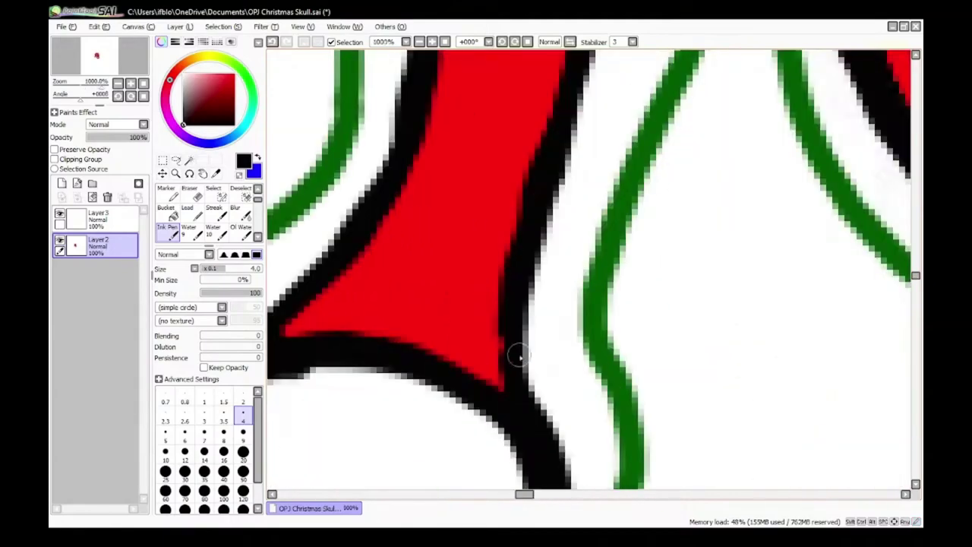
# Step: Clean up the pompom's inner upper edge with white using the Ink Pen at size 4
pyautogui.scroll(-4, 510, 362)
pyautogui.scroll(4, 524, 312)
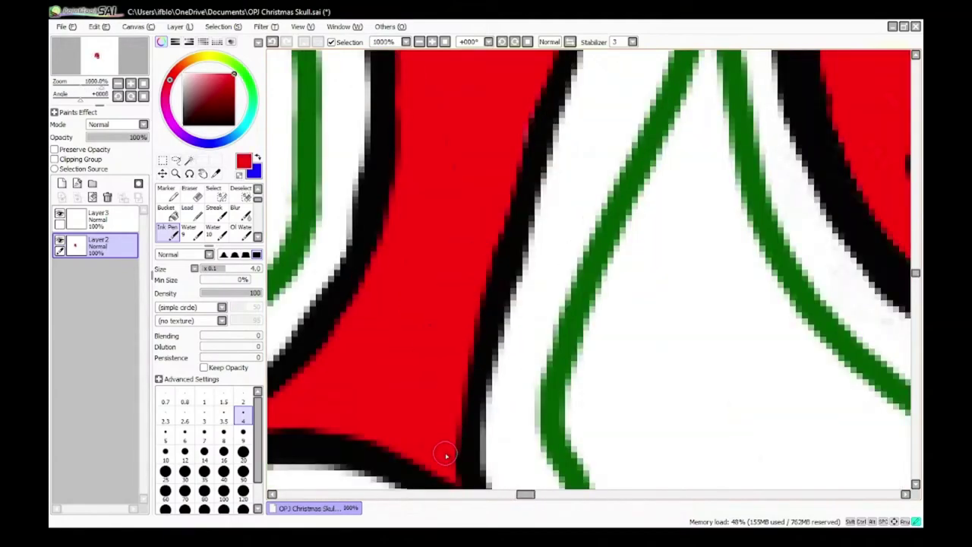
pyautogui.scroll(-3, 490, 255)
pyautogui.scroll(3, 469, 173)
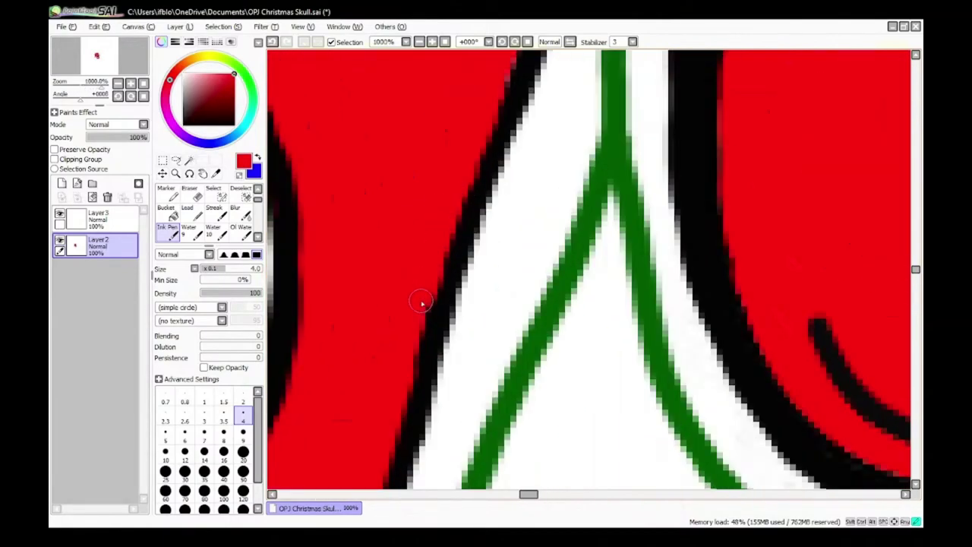
pyautogui.scroll(-3, 430, 224)
pyautogui.scroll(3, 452, 265)
pyautogui.scroll(-4, 618, 269)
pyautogui.scroll(5, 380, 280)
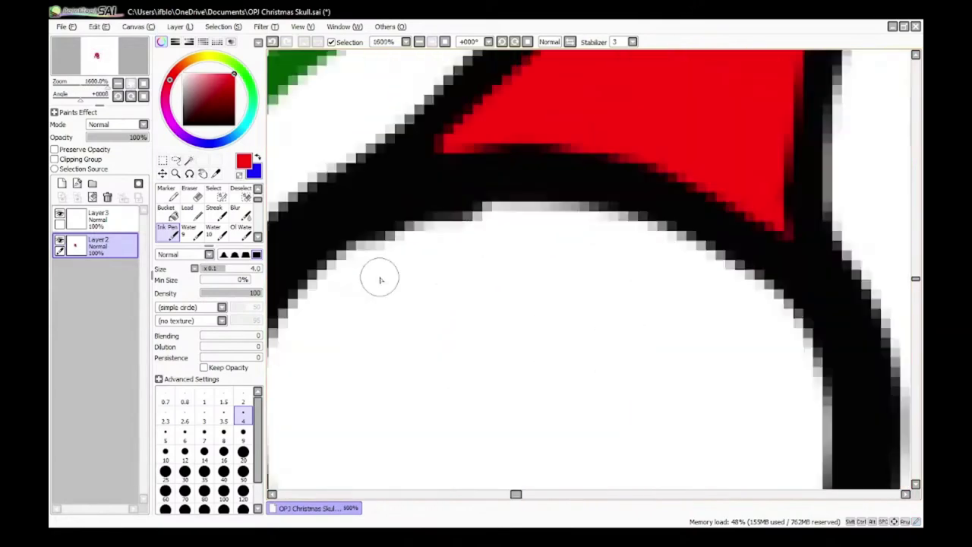
pyautogui.moveTo(380, 256); pyautogui.dragTo(402, 248)
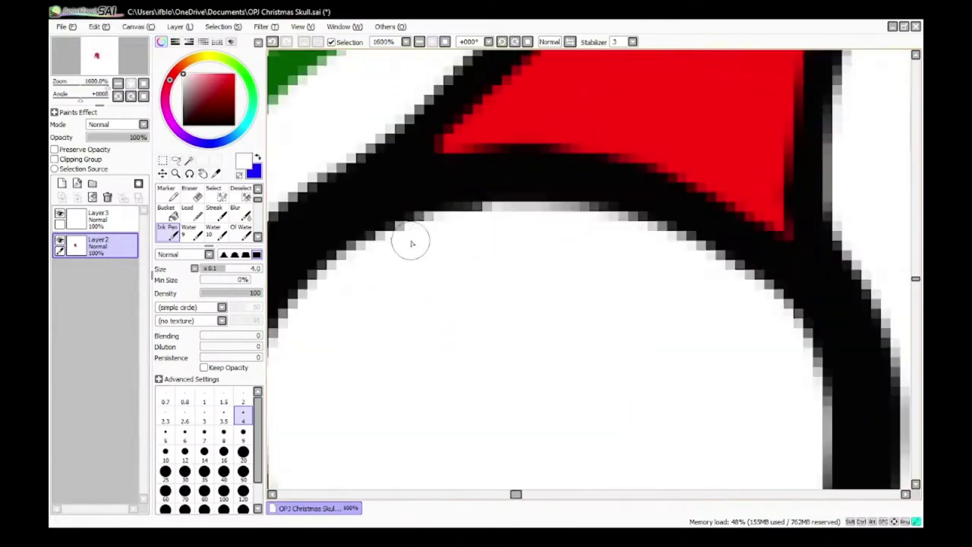
# Step: Choose a light blue and draw a sample stroke beside the red and green swatch strokes
pyautogui.scroll(-5, 411, 244)
pyautogui.scroll(2, 435, 241)
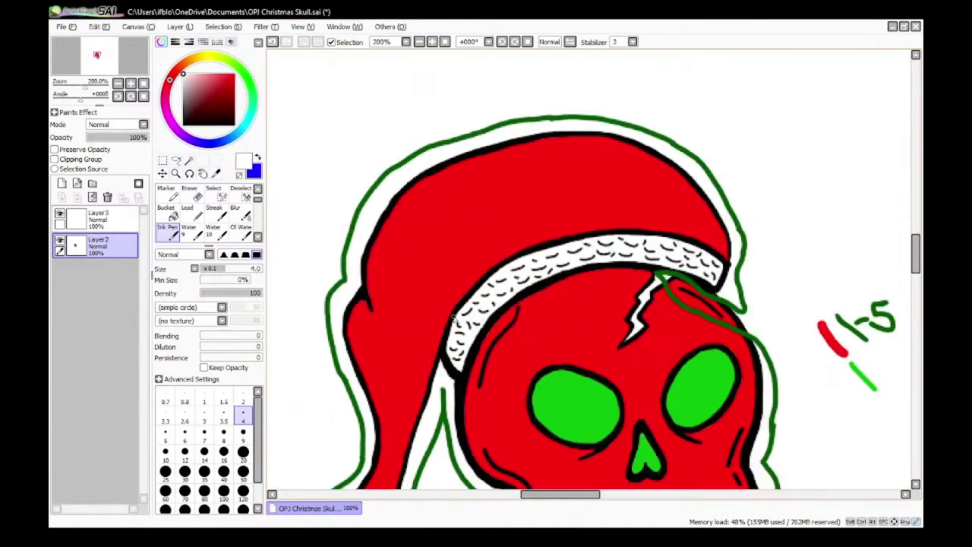
pyautogui.scroll(-1, 455, 318)
pyautogui.scroll(1, 563, 341)
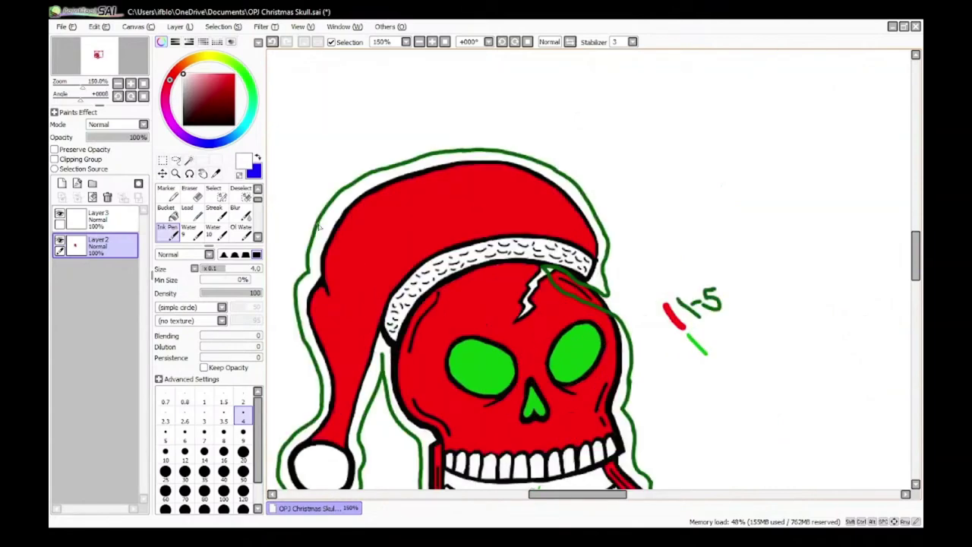
pyautogui.scroll(2, 710, 368)
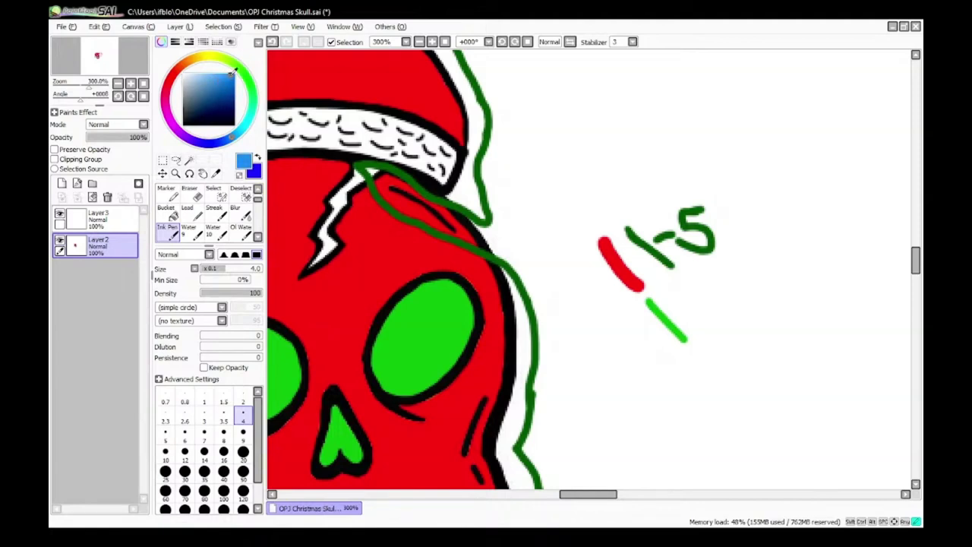
pyautogui.scroll(4, 624, 278)
pyautogui.moveTo(591, 269); pyautogui.dragTo(620, 307)
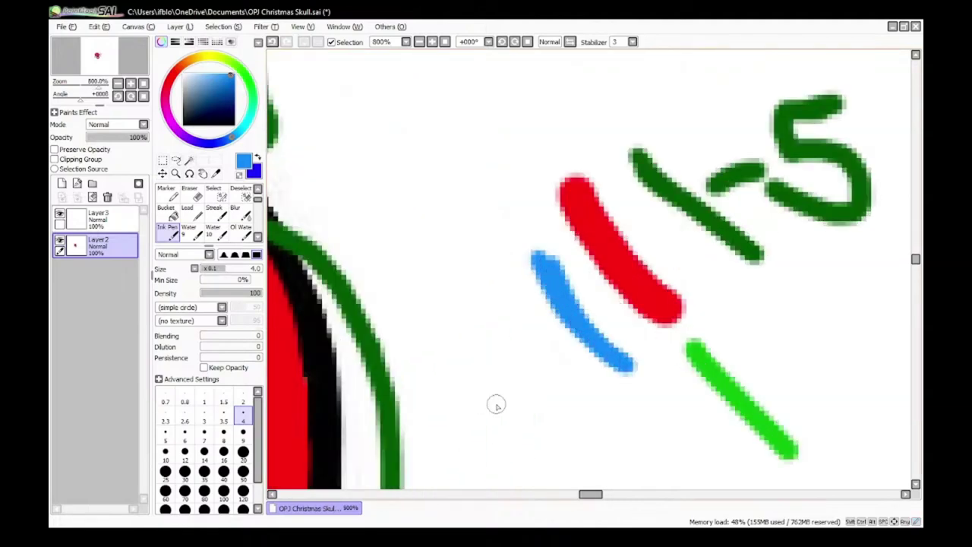
pyautogui.scroll(-4, 496, 404)
pyautogui.scroll(4, 504, 408)
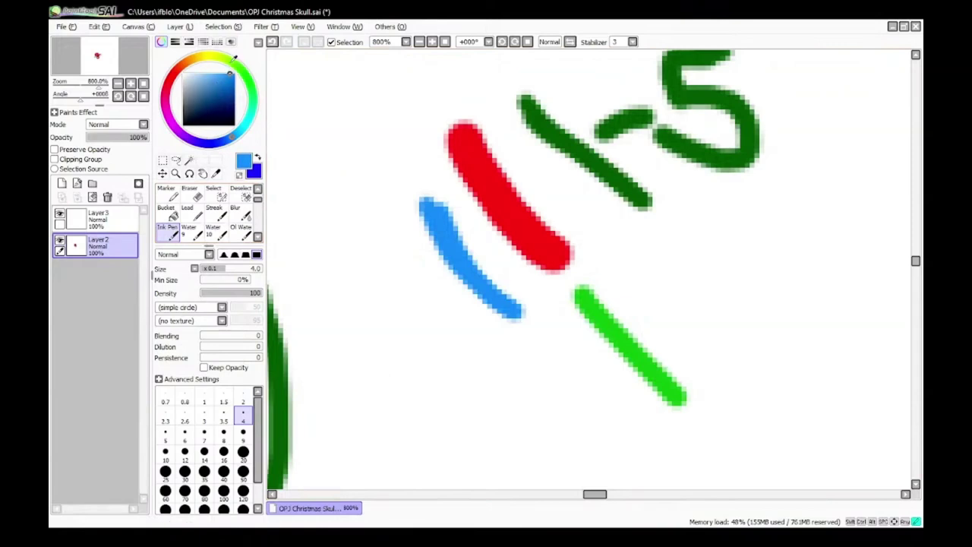
pyautogui.scroll(-4, 373, 304)
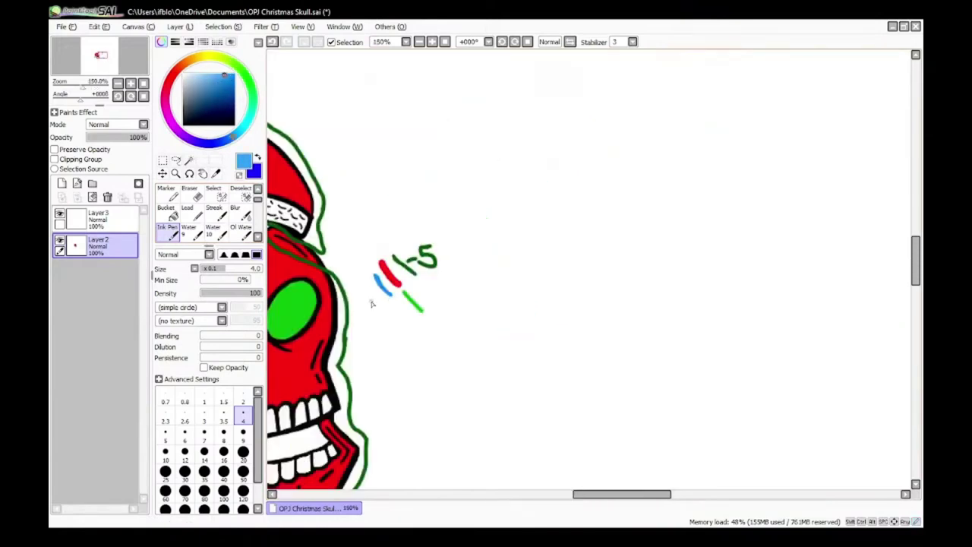
pyautogui.scroll(4, 389, 336)
pyautogui.scroll(-4, 434, 392)
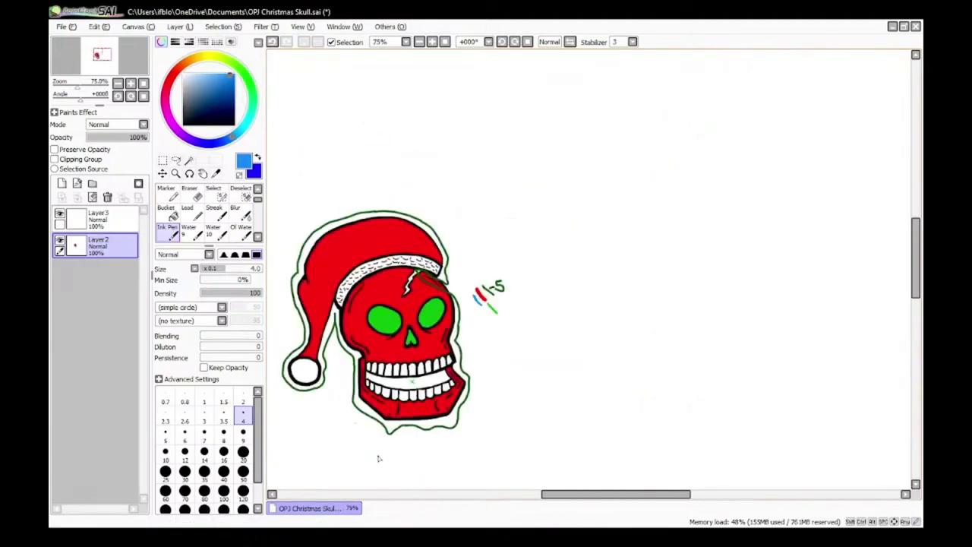
# Step: Roughly paint the gap between the lower-left jaw and the green outline blue with the size 4 Ink Pen
pyautogui.scroll(4, 378, 456)
pyautogui.scroll(-4, 358, 387)
pyautogui.scroll(5, 369, 230)
pyautogui.moveTo(369, 231)
pyautogui.mouseDown()
pyautogui.moveTo(316, 220)
pyautogui.moveTo(456, 309)
pyautogui.mouseUp()
pyautogui.moveTo(331, 264); pyautogui.dragTo(424, 338)
pyautogui.moveTo(340, 174)
pyautogui.mouseDown()
pyautogui.moveTo(549, 378)
pyautogui.moveTo(555, 276)
pyautogui.mouseUp()
pyautogui.moveTo(372, 211); pyautogui.dragTo(586, 329)
pyautogui.moveTo(421, 232)
pyautogui.mouseDown()
pyautogui.moveTo(482, 296)
pyautogui.moveTo(615, 363)
pyautogui.moveTo(646, 340)
pyautogui.moveTo(631, 332)
pyautogui.moveTo(659, 367)
pyautogui.mouseUp()
# Step: Cover the white slivers along the jaw's black line and the green outline with blue, up to the jaw's left corner
pyautogui.scroll(-4, 608, 366)
pyautogui.scroll(4, 670, 416)
pyautogui.moveTo(403, 205)
pyautogui.mouseDown()
pyautogui.moveTo(508, 257)
pyautogui.moveTo(478, 243)
pyautogui.moveTo(564, 305)
pyautogui.moveTo(663, 459)
pyautogui.moveTo(693, 438)
pyautogui.moveTo(665, 339)
pyautogui.moveTo(681, 405)
pyautogui.moveTo(710, 374)
pyautogui.moveTo(671, 416)
pyautogui.moveTo(453, 202)
pyautogui.mouseUp()
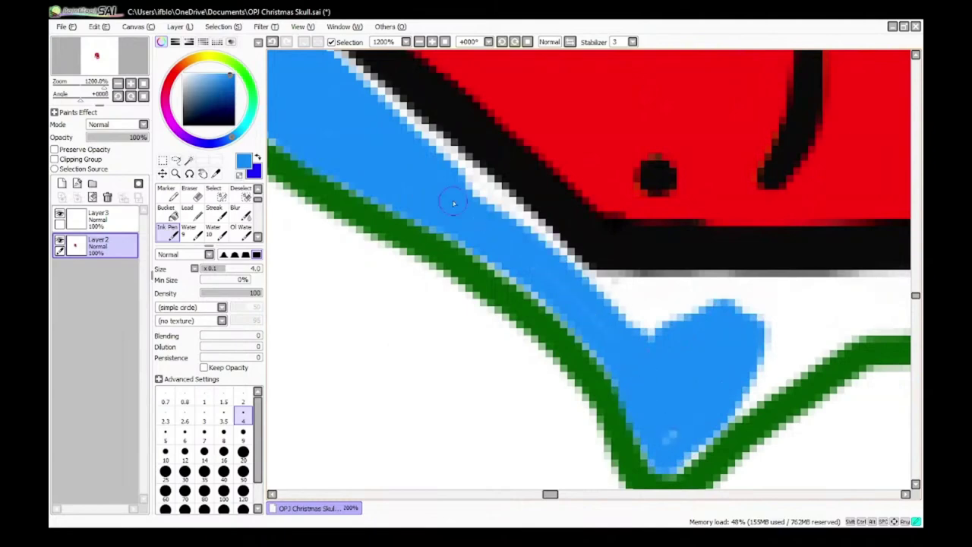
pyautogui.moveTo(471, 239)
pyautogui.mouseDown()
pyautogui.moveTo(599, 304)
pyautogui.moveTo(868, 525)
pyautogui.mouseUp()
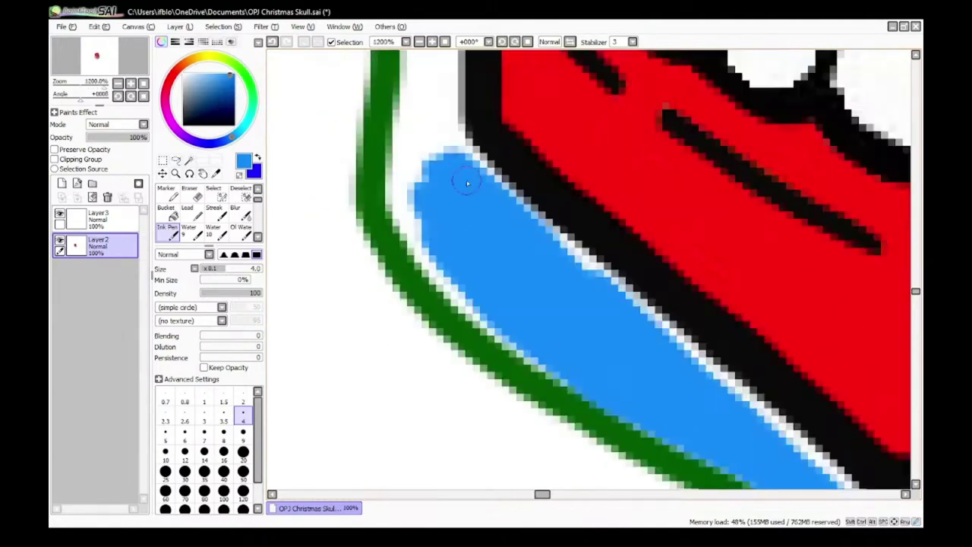
pyautogui.moveTo(458, 150); pyautogui.dragTo(843, 488)
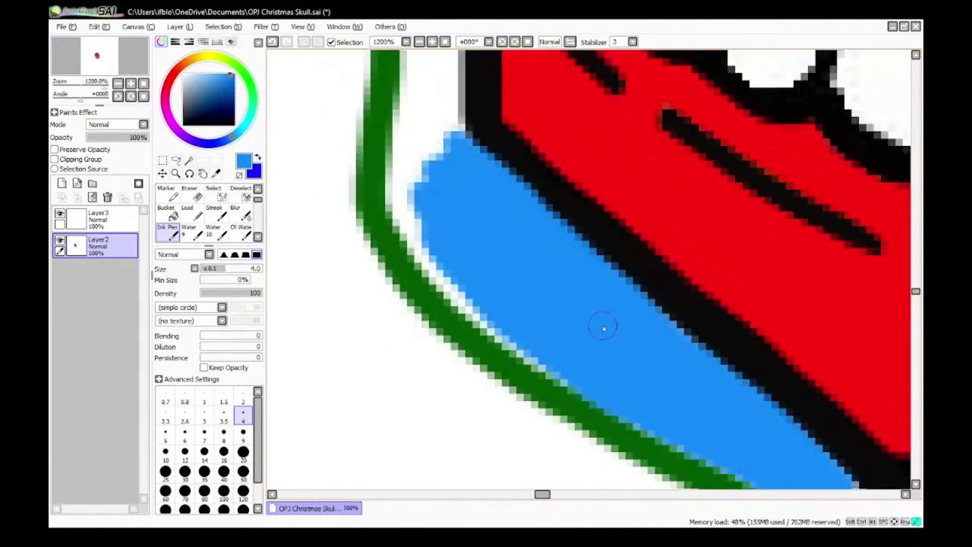
pyautogui.moveTo(410, 140)
pyautogui.mouseDown()
pyautogui.moveTo(417, 239)
pyautogui.moveTo(538, 349)
pyautogui.mouseUp()
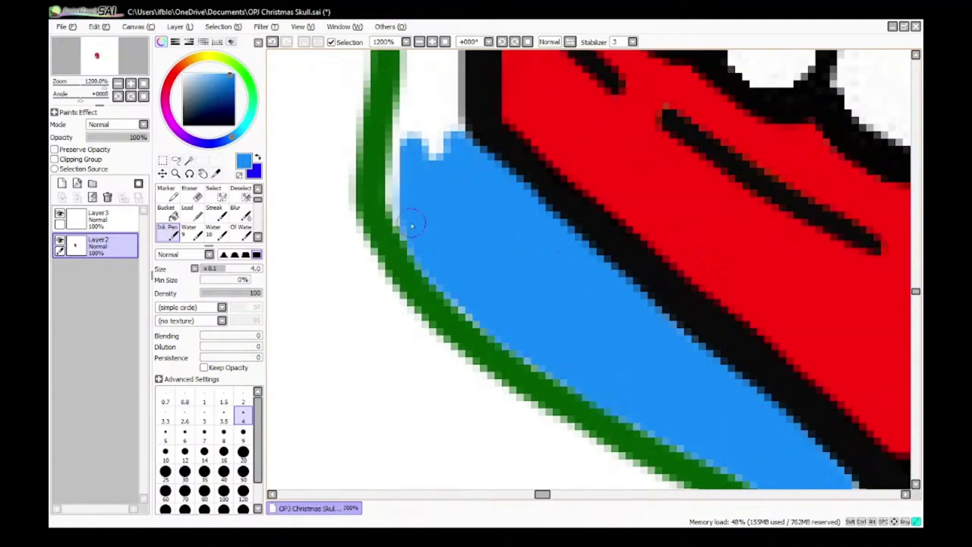
pyautogui.moveTo(411, 224); pyautogui.dragTo(445, 75)
# Step: Paint a blue strip between the inner side of the hat's tail and the green outline
pyautogui.scroll(-6, 429, 259)
pyautogui.scroll(6, 380, 212)
pyautogui.moveTo(319, 219)
pyautogui.mouseDown()
pyautogui.moveTo(357, 104)
pyautogui.moveTo(334, 228)
pyautogui.moveTo(360, 156)
pyautogui.moveTo(311, 165)
pyautogui.mouseUp()
pyautogui.scroll(-8, 318, 238)
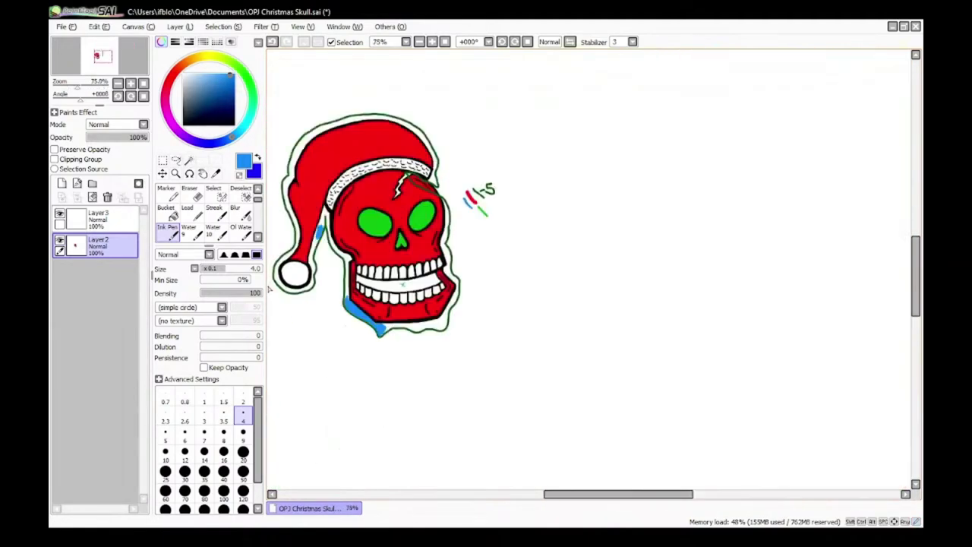
pyautogui.scroll(8, 309, 247)
pyautogui.moveTo(342, 313)
pyautogui.mouseDown()
pyautogui.moveTo(375, 302)
pyautogui.moveTo(387, 214)
pyautogui.moveTo(369, 249)
pyautogui.moveTo(432, 177)
pyautogui.moveTo(367, 318)
pyautogui.mouseUp()
# Step: Extend the blue strip down the hat's tail and along the pompom's right side
pyautogui.scroll(-5, 352, 346)
pyautogui.scroll(6, 351, 369)
pyautogui.moveTo(389, 91)
pyautogui.mouseDown()
pyautogui.moveTo(349, 270)
pyautogui.moveTo(391, 289)
pyautogui.moveTo(395, 218)
pyautogui.moveTo(340, 176)
pyautogui.mouseUp()
pyautogui.moveTo(388, 339)
pyautogui.mouseDown()
pyautogui.moveTo(428, 262)
pyautogui.moveTo(425, 389)
pyautogui.mouseUp()
pyautogui.scroll(-5, 406, 392)
pyautogui.scroll(5, 404, 422)
pyautogui.moveTo(462, 165)
pyautogui.mouseDown()
pyautogui.moveTo(499, 94)
pyautogui.moveTo(464, 306)
pyautogui.moveTo(460, 232)
pyautogui.mouseUp()
pyautogui.scroll(-10, 461, 232)
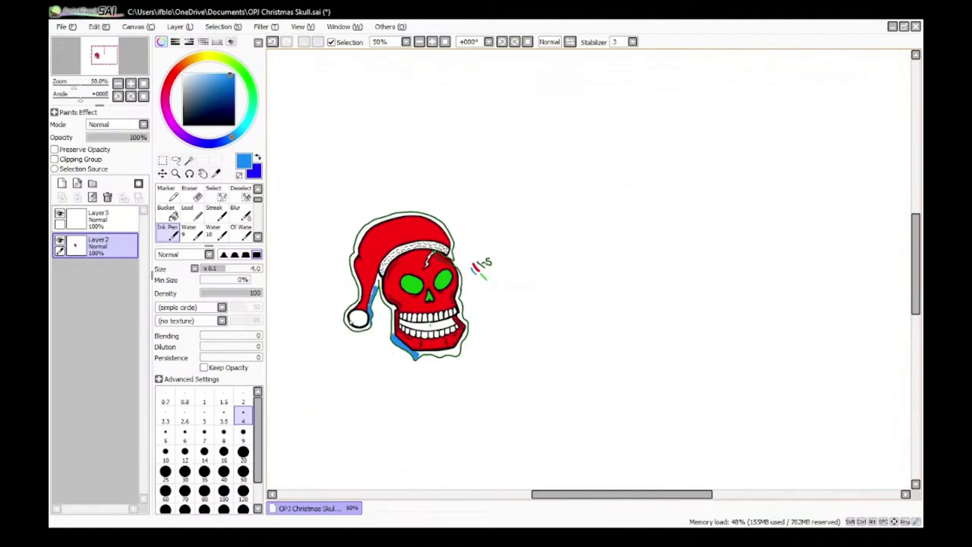
# Step: Fill the strip between the hat's outer edge and the green outline with blue using the Bucket tool
pyautogui.click(174, 213)
pyautogui.scroll(7, 425, 237)
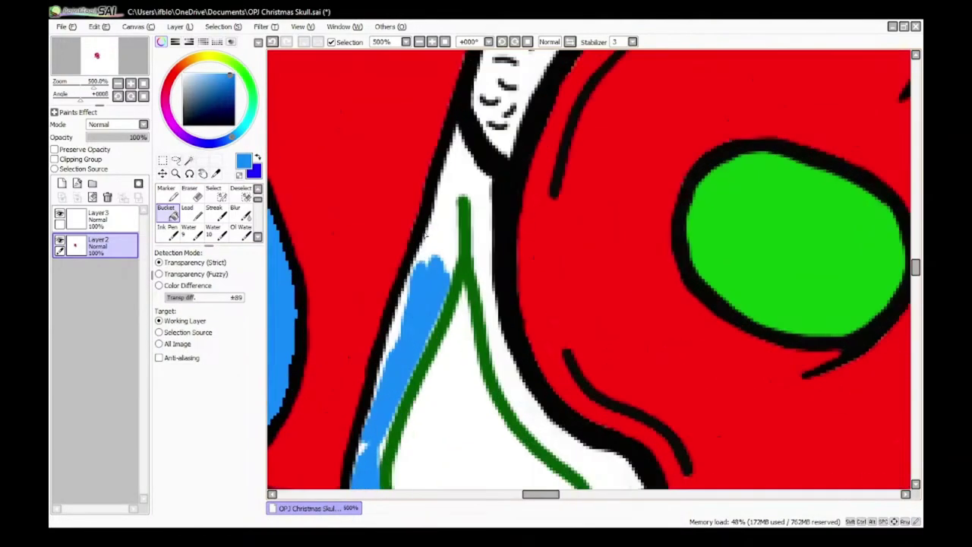
# Step: Try to bucket-fill the remaining white gaps beside the hat's tail, the brim's right end and the skull's right side with blue
pyautogui.click(425, 237)
pyautogui.hotkey('ctrl', 'z')
pyautogui.scroll(-6, 445, 237)
pyautogui.scroll(7, 553, 202)
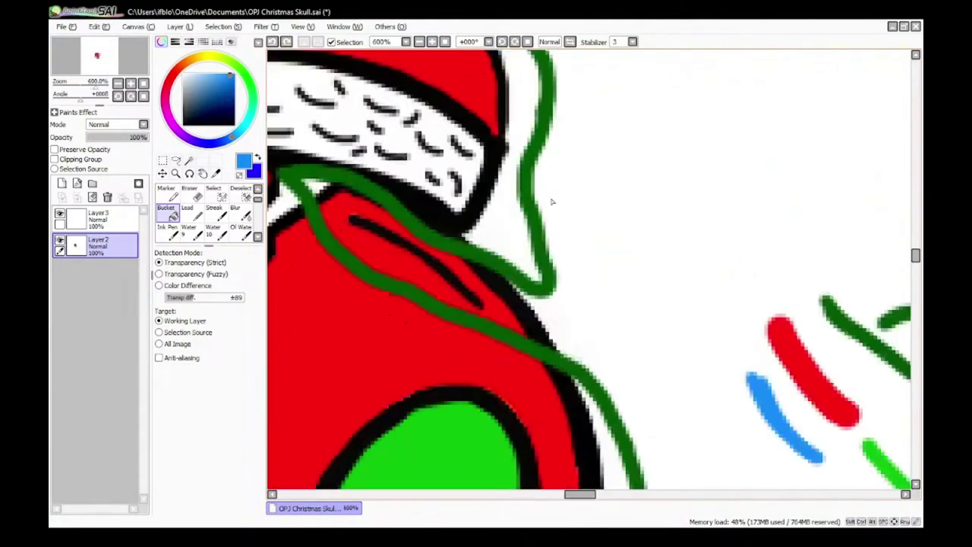
pyautogui.click(553, 202)
pyautogui.hotkey('ctrl', 'z')
pyautogui.scroll(-4, 558, 108)
pyautogui.click(537, 105)
pyautogui.hotkey('ctrl', 'z')
pyautogui.scroll(4, 571, 349)
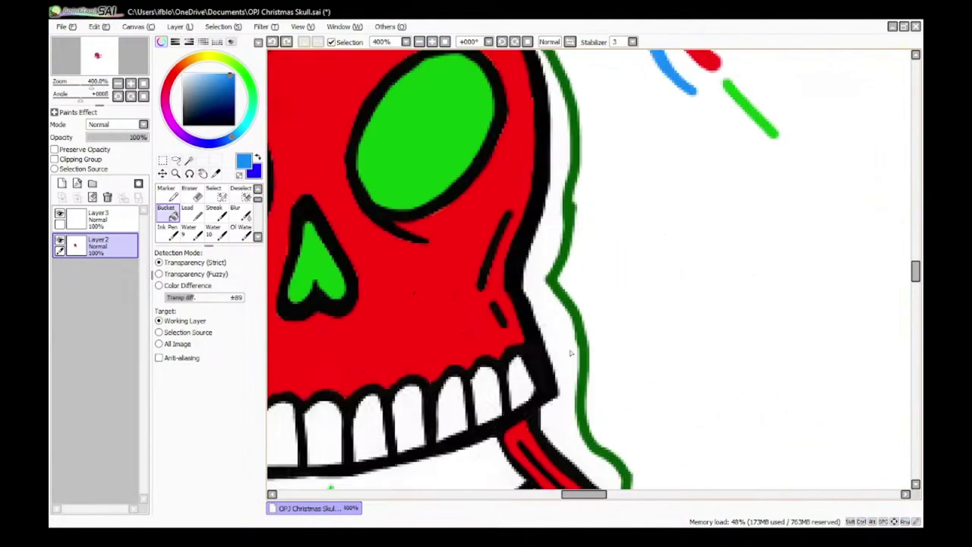
pyautogui.click(604, 338)
pyautogui.scroll(-7, 612, 347)
pyautogui.scroll(6, 586, 295)
pyautogui.scroll(-7, 563, 281)
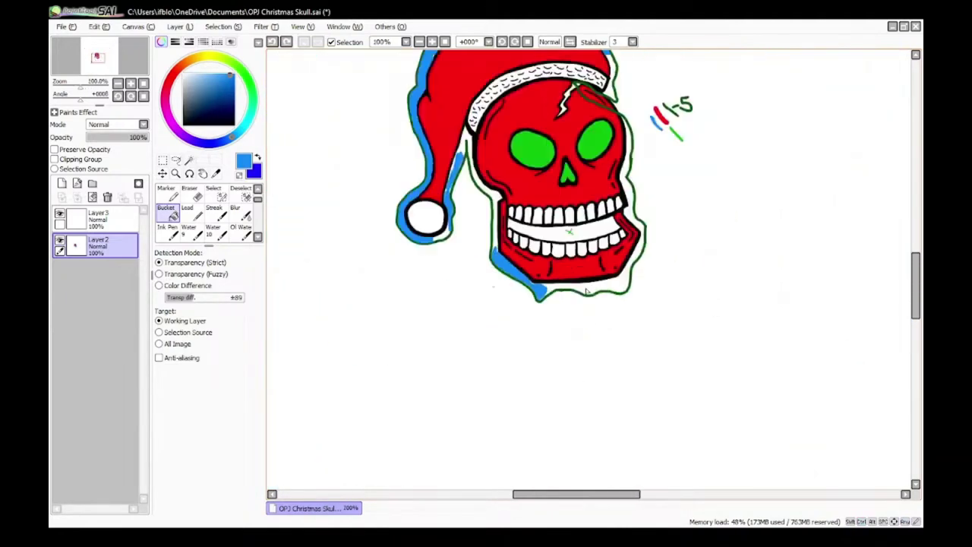
# Step: Paint the white gap around the pompom's lower right blue with the Ink Pen, joining the two blue strips
pyautogui.scroll(6, 512, 260)
pyautogui.click(168, 232)
pyautogui.scroll(4, 535, 288)
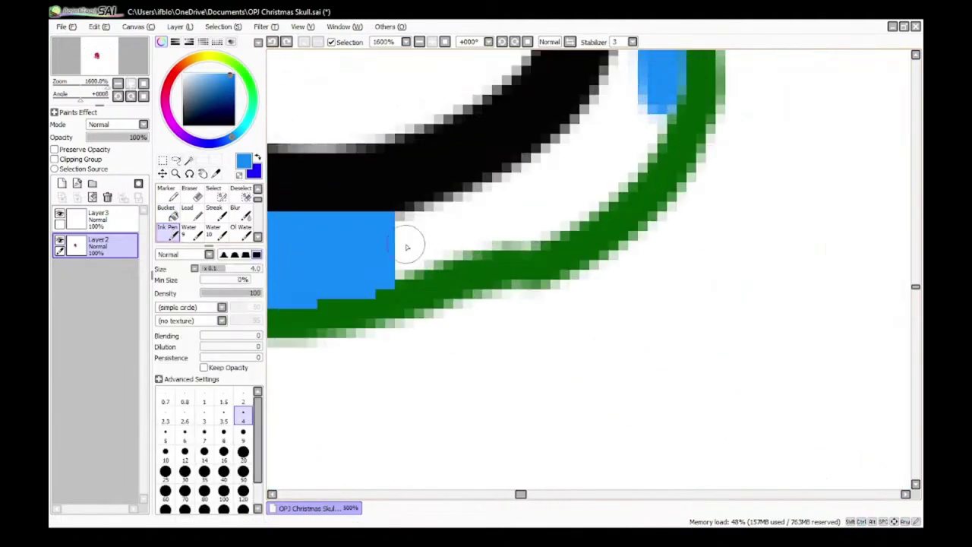
pyautogui.moveTo(408, 247)
pyautogui.mouseDown()
pyautogui.moveTo(446, 247)
pyautogui.moveTo(561, 224)
pyautogui.moveTo(635, 167)
pyautogui.moveTo(534, 184)
pyautogui.moveTo(452, 221)
pyautogui.mouseUp()
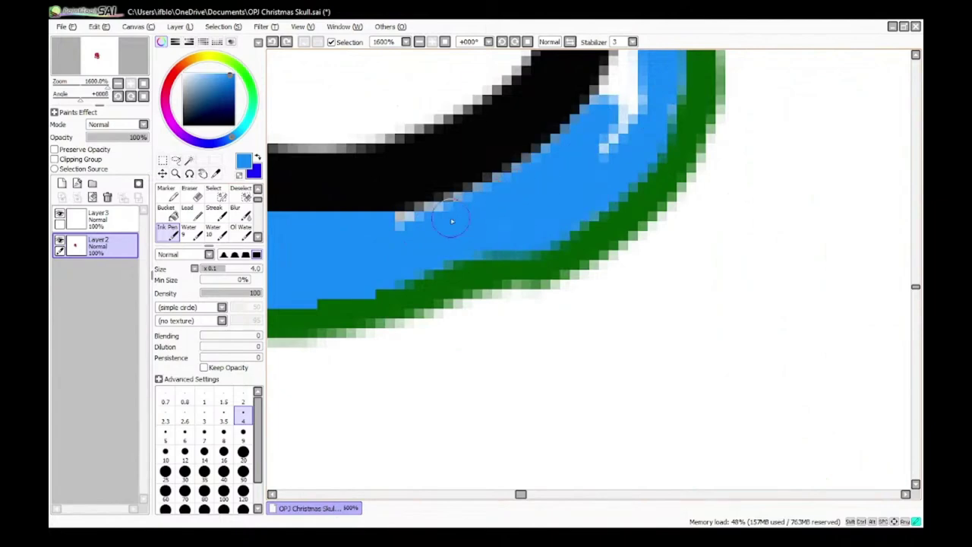
pyautogui.moveTo(565, 148)
pyautogui.mouseDown()
pyautogui.moveTo(606, 162)
pyautogui.moveTo(652, 105)
pyautogui.mouseUp()
pyautogui.scroll(-4, 656, 104)
pyautogui.scroll(4, 660, 91)
pyautogui.moveTo(576, 118); pyautogui.dragTo(604, 195)
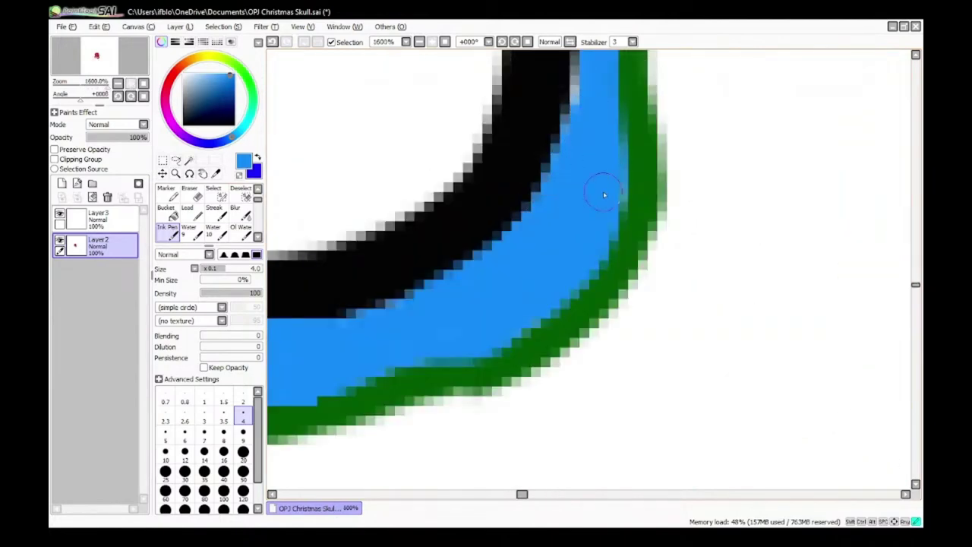
# Step: Cover the white slivers along the black inner edge of the hat's tail with blue
pyautogui.scroll(-6, 581, 139)
pyautogui.scroll(6, 596, 106)
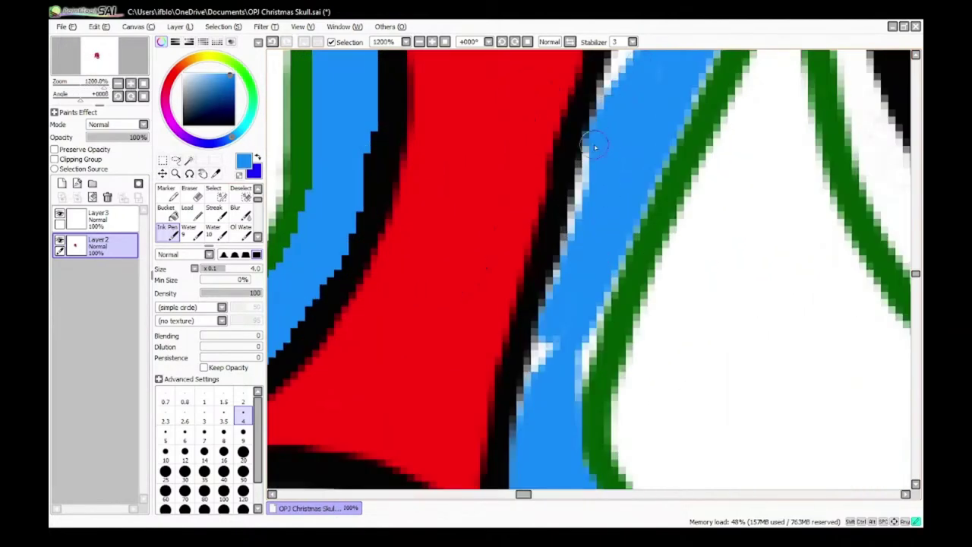
pyautogui.moveTo(596, 147); pyautogui.dragTo(530, 416)
pyautogui.scroll(-6, 575, 357)
pyautogui.scroll(6, 586, 230)
pyautogui.moveTo(584, 214)
pyautogui.mouseDown()
pyautogui.moveTo(536, 353)
pyautogui.moveTo(521, 351)
pyautogui.mouseUp()
# Step: Paint over the leftover white pixels between the tail's blue strip and the green outline
pyautogui.scroll(-6, 527, 346)
pyautogui.scroll(3, 533, 339)
pyautogui.scroll(4, 533, 339)
pyautogui.moveTo(612, 176)
pyautogui.mouseDown()
pyautogui.moveTo(573, 360)
pyautogui.moveTo(640, 103)
pyautogui.moveTo(609, 185)
pyautogui.mouseUp()
pyautogui.scroll(-5, 679, 281)
pyautogui.scroll(4, 679, 309)
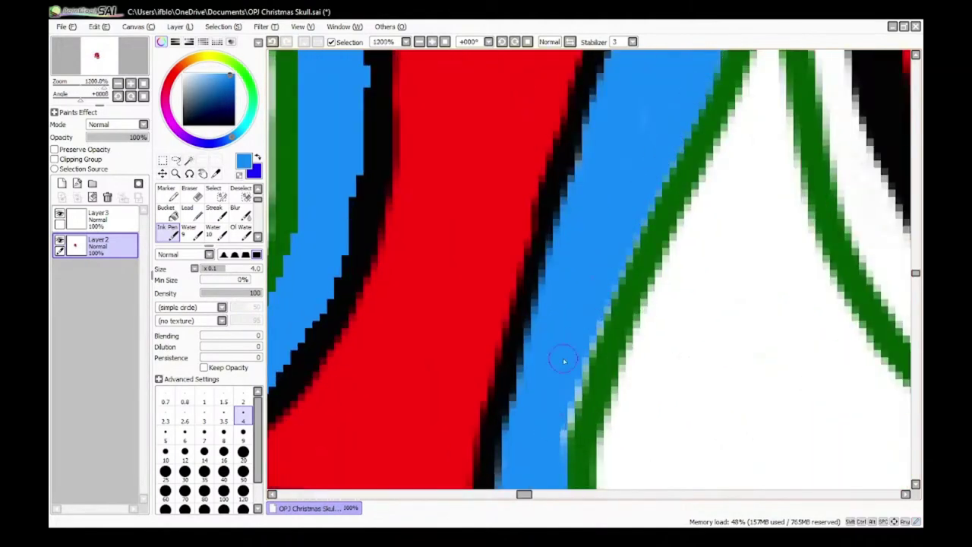
pyautogui.moveTo(575, 365); pyautogui.dragTo(563, 420)
# Step: Extend the blue up between the hat's tail and the skull, covering the area above the green outline's tip
pyautogui.scroll(-6, 582, 328)
pyautogui.scroll(5, 618, 251)
pyautogui.moveTo(619, 259); pyautogui.dragTo(600, 219)
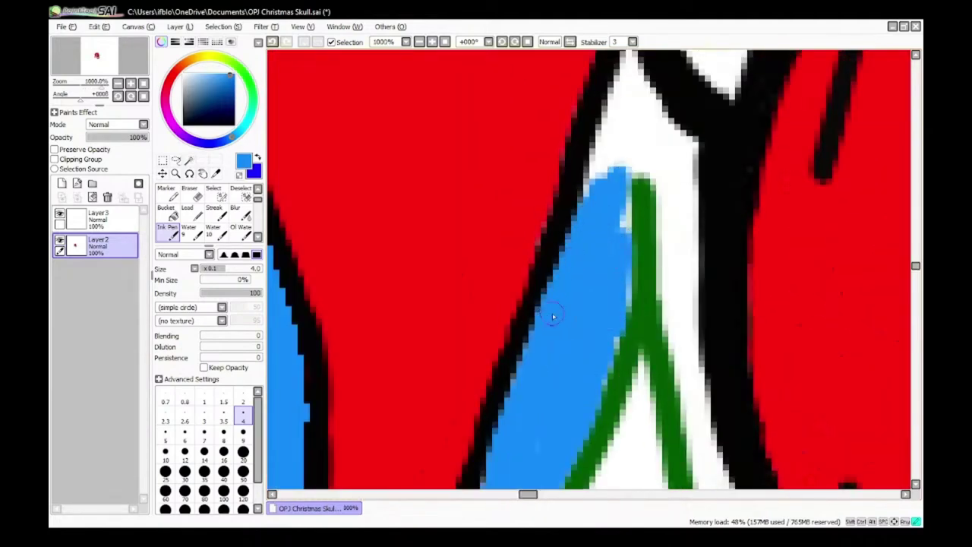
pyautogui.moveTo(621, 110); pyautogui.dragTo(623, 155)
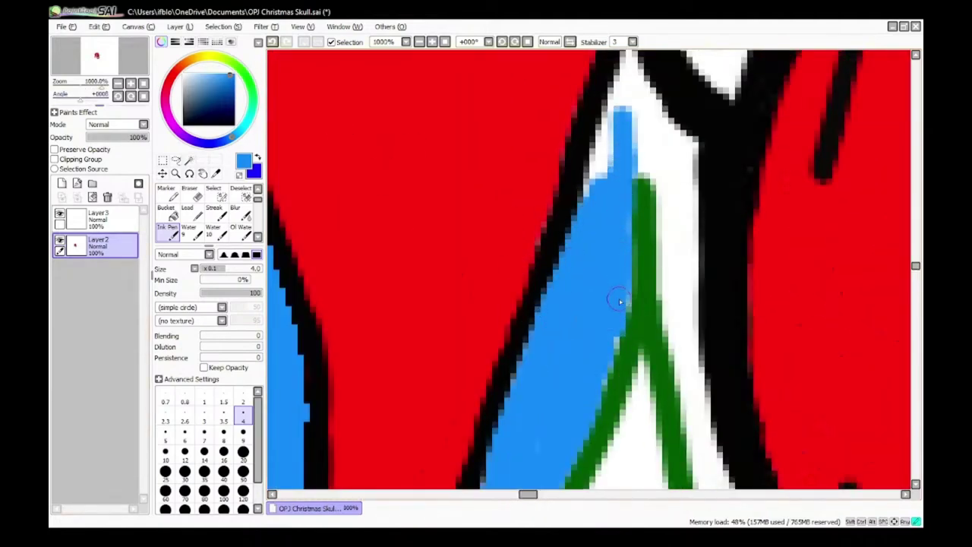
pyautogui.moveTo(635, 101)
pyautogui.mouseDown()
pyautogui.moveTo(660, 124)
pyautogui.moveTo(648, 166)
pyautogui.mouseUp()
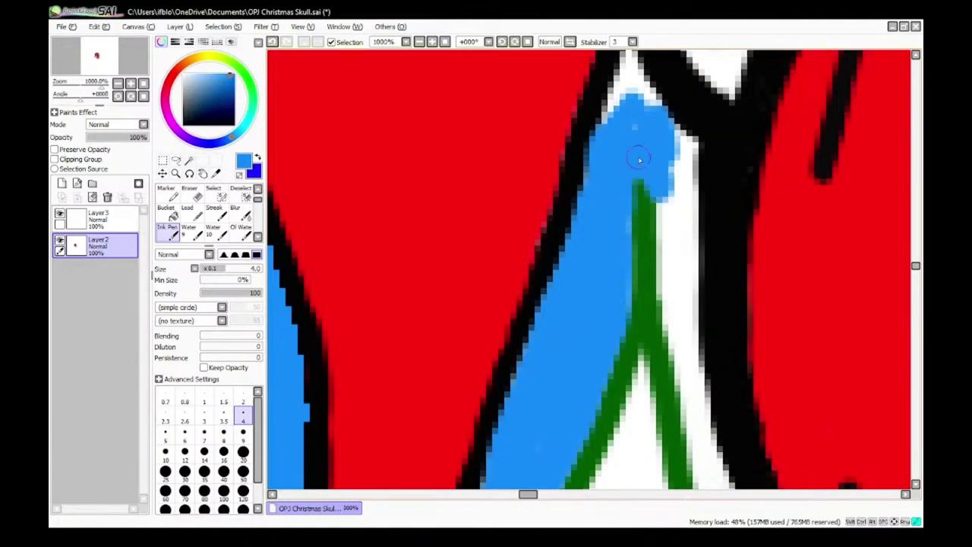
# Step: Fill the narrow corner beneath the hat's brim with blue using the Ink Pen at size 2
pyautogui.scroll(3, 607, 135)
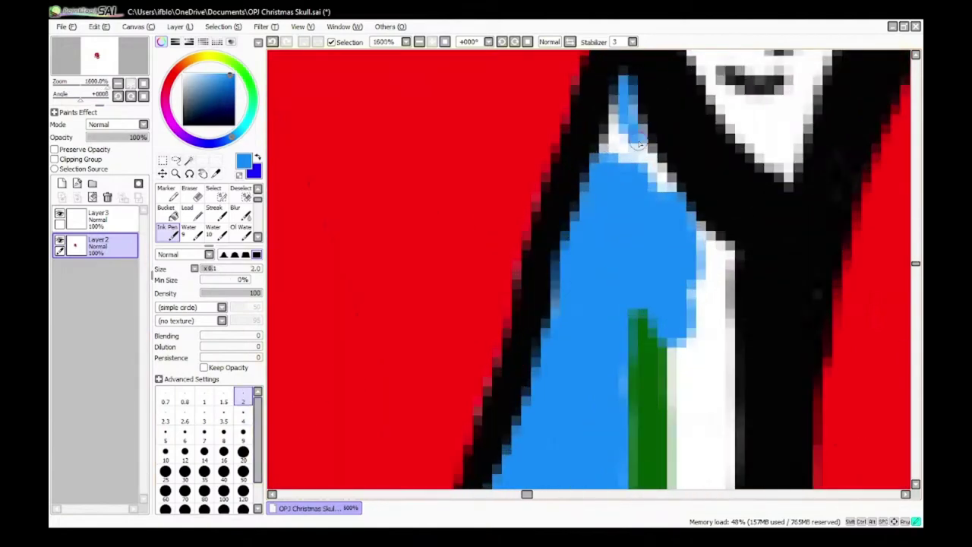
pyautogui.moveTo(639, 144)
pyautogui.mouseDown()
pyautogui.moveTo(700, 235)
pyautogui.moveTo(730, 255)
pyautogui.mouseUp()
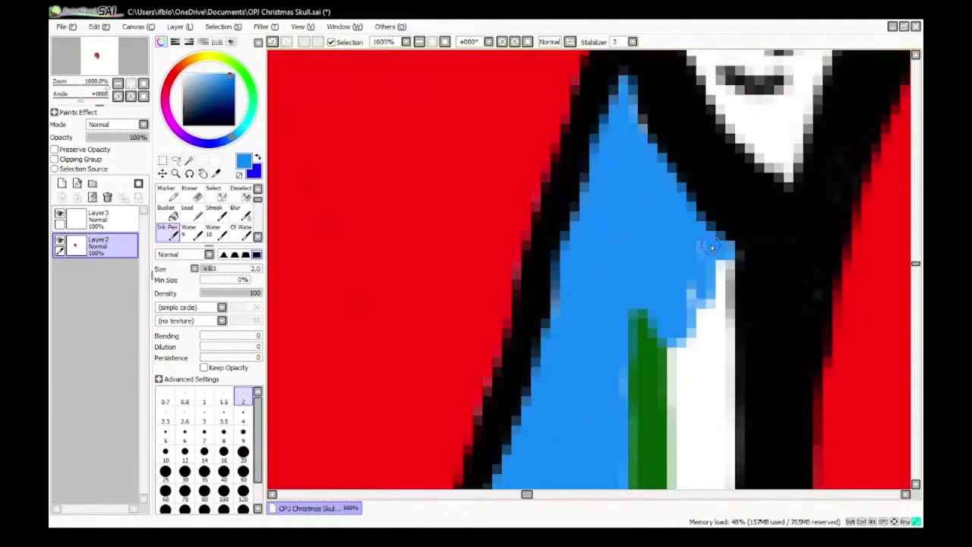
pyautogui.moveTo(695, 282); pyautogui.dragTo(693, 373)
# Step: Paint the strip between the green outline and the skull's left side blue, using pen size 6 for the lower part
pyautogui.scroll(-8, 688, 364)
pyautogui.scroll(2, 766, 426)
pyautogui.scroll(5, 636, 219)
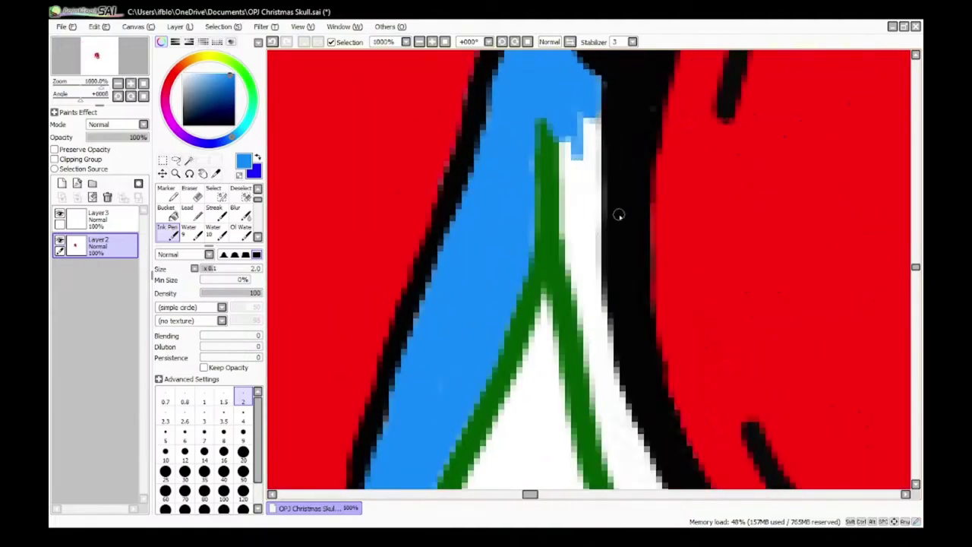
pyautogui.moveTo(580, 112)
pyautogui.mouseDown()
pyautogui.moveTo(559, 179)
pyautogui.moveTo(573, 116)
pyautogui.moveTo(567, 245)
pyautogui.moveTo(562, 218)
pyautogui.moveTo(582, 173)
pyautogui.moveTo(586, 319)
pyautogui.moveTo(578, 280)
pyautogui.moveTo(596, 393)
pyautogui.moveTo(583, 364)
pyautogui.mouseUp()
pyautogui.scroll(-6, 582, 371)
pyautogui.scroll(4, 627, 452)
pyautogui.moveTo(461, 156)
pyautogui.mouseDown()
pyautogui.moveTo(475, 217)
pyautogui.moveTo(552, 337)
pyautogui.mouseUp()
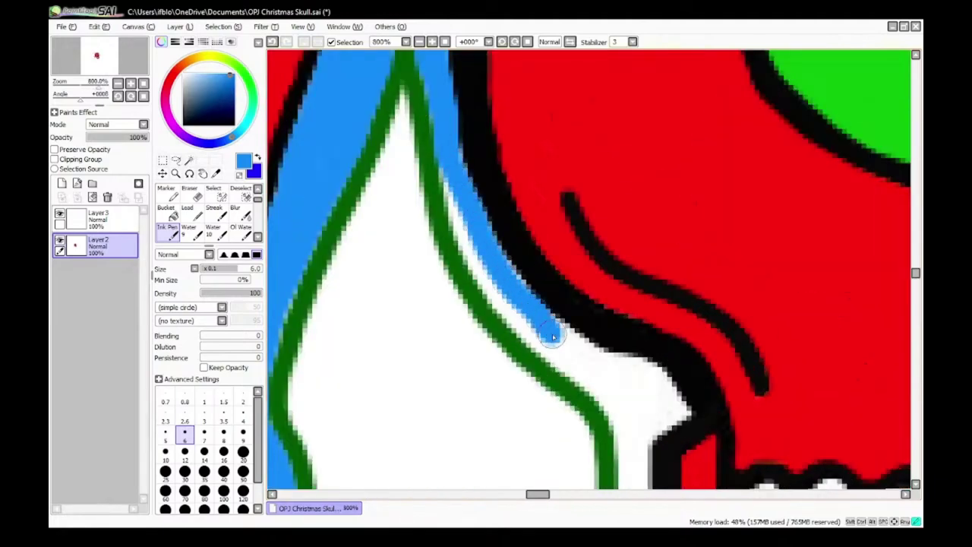
pyautogui.moveTo(453, 172)
pyautogui.mouseDown()
pyautogui.moveTo(501, 297)
pyautogui.moveTo(584, 370)
pyautogui.moveTo(538, 310)
pyautogui.moveTo(495, 282)
pyautogui.mouseUp()
# Step: Fill the wider gap below the skull's left cheek with blue down to the top of the jaw
pyautogui.scroll(-2, 496, 283)
pyautogui.scroll(-2, 497, 284)
pyautogui.scroll(5, 561, 351)
pyautogui.moveTo(344, 183)
pyautogui.mouseDown()
pyautogui.moveTo(402, 211)
pyautogui.moveTo(411, 159)
pyautogui.moveTo(468, 239)
pyautogui.moveTo(438, 199)
pyautogui.mouseUp()
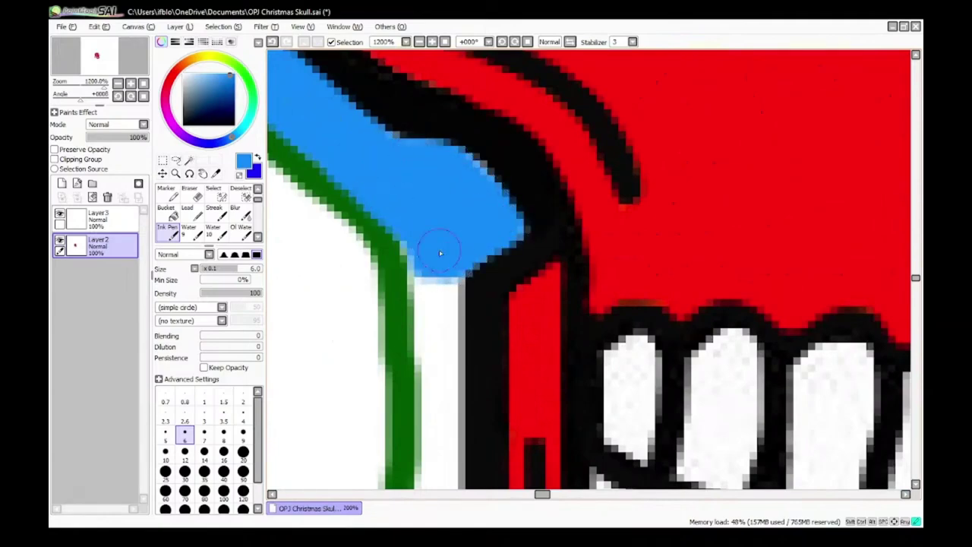
pyautogui.moveTo(440, 253)
pyautogui.mouseDown()
pyautogui.moveTo(431, 315)
pyautogui.moveTo(432, 266)
pyautogui.mouseUp()
pyautogui.scroll(-5, 454, 277)
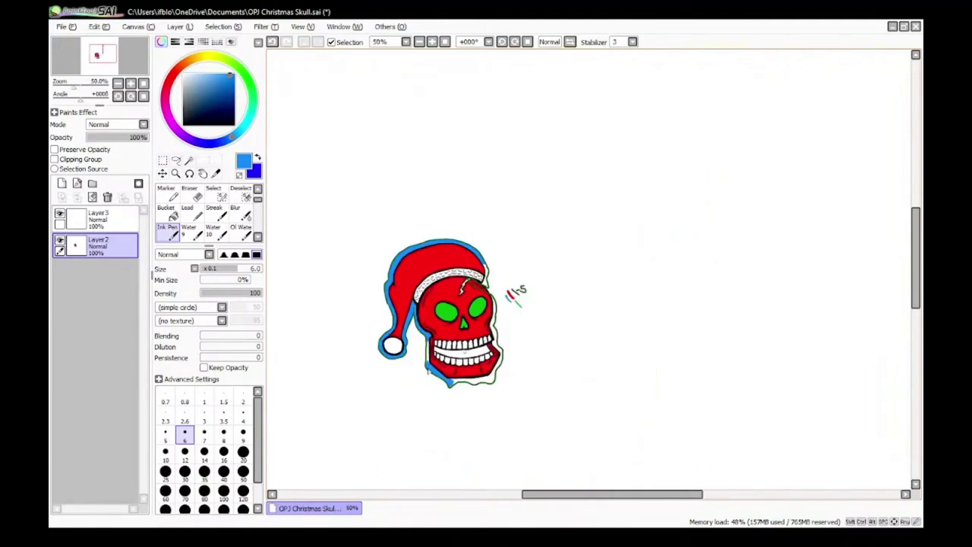
# Step: Fill the remaining white gap between the green outline and the left side of the jaw with blue
pyautogui.scroll(5, 436, 334)
pyautogui.moveTo(455, 134)
pyautogui.mouseDown()
pyautogui.moveTo(461, 182)
pyautogui.moveTo(476, 158)
pyautogui.moveTo(467, 335)
pyautogui.mouseUp()
pyautogui.scroll(-5, 461, 369)
pyautogui.scroll(5, 436, 422)
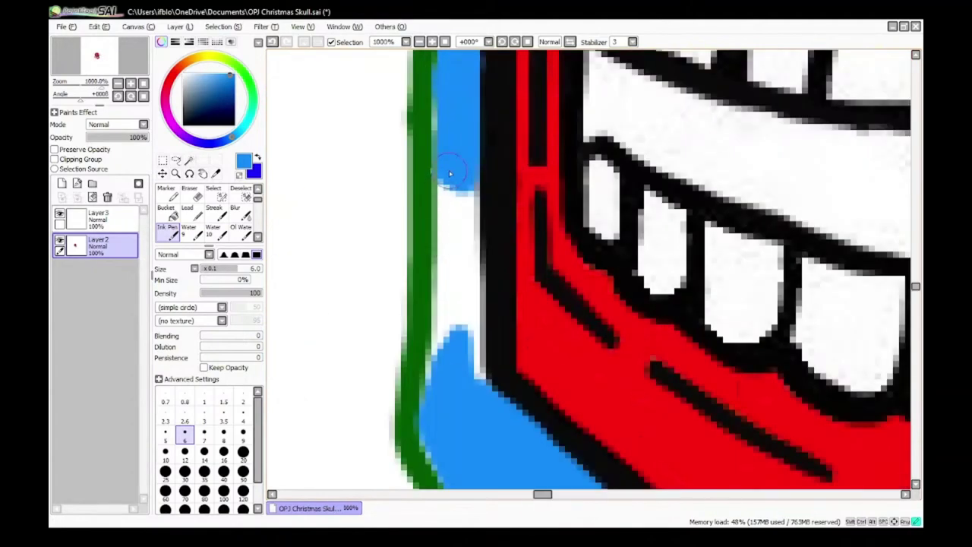
pyautogui.moveTo(448, 176)
pyautogui.mouseDown()
pyautogui.moveTo(446, 338)
pyautogui.moveTo(460, 344)
pyautogui.moveTo(472, 249)
pyautogui.mouseUp()
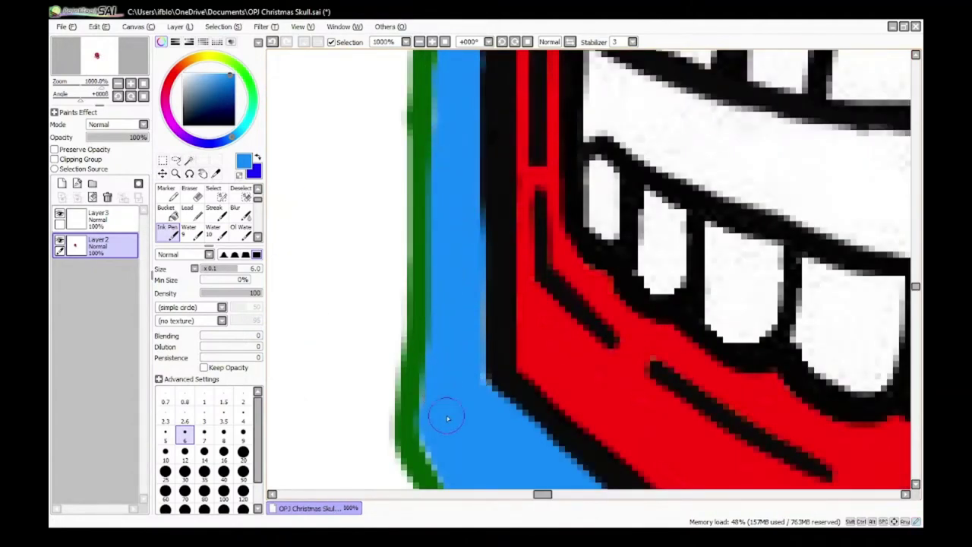
# Step: Paint the area beneath the jaw blue, from the outline's lower tip across to the right corner of the chin
pyautogui.scroll(-5, 447, 418)
pyautogui.scroll(5, 375, 316)
pyautogui.scroll(-5, 608, 446)
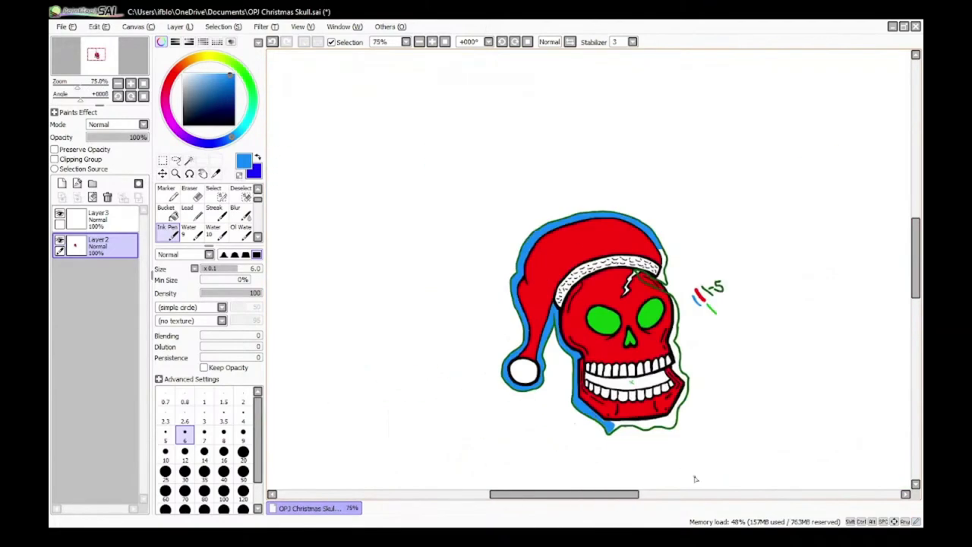
pyautogui.scroll(5, 695, 473)
pyautogui.moveTo(425, 242)
pyautogui.mouseDown()
pyautogui.moveTo(488, 284)
pyautogui.moveTo(530, 271)
pyautogui.mouseUp()
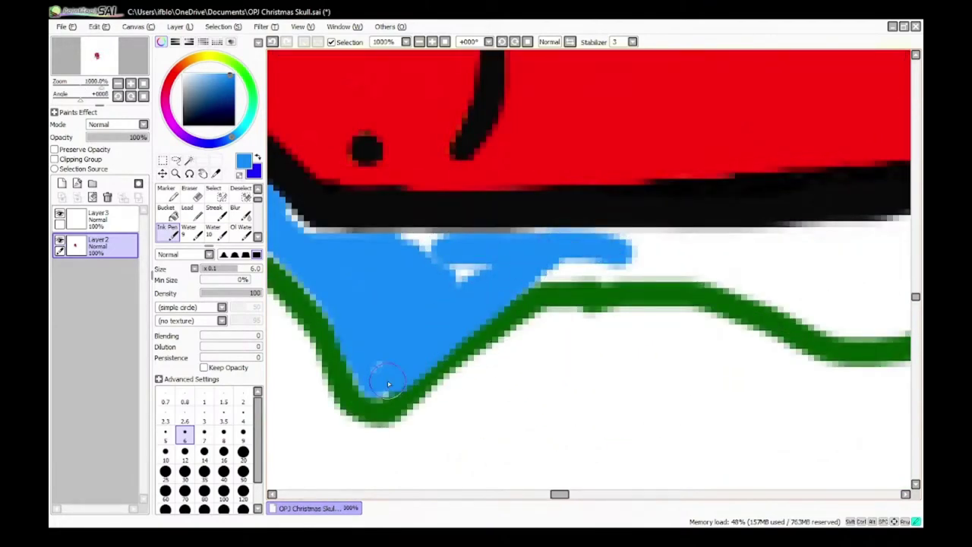
pyautogui.moveTo(468, 249)
pyautogui.mouseDown()
pyautogui.moveTo(292, 231)
pyautogui.moveTo(413, 300)
pyautogui.moveTo(665, 272)
pyautogui.moveTo(535, 255)
pyautogui.moveTo(752, 255)
pyautogui.mouseUp()
pyautogui.scroll(-4, 659, 290)
pyautogui.scroll(4, 658, 290)
pyautogui.moveTo(414, 258)
pyautogui.mouseDown()
pyautogui.moveTo(507, 293)
pyautogui.moveTo(607, 295)
pyautogui.moveTo(747, 260)
pyautogui.moveTo(613, 260)
pyautogui.moveTo(563, 288)
pyautogui.moveTo(630, 285)
pyautogui.moveTo(475, 244)
pyautogui.moveTo(507, 267)
pyautogui.moveTo(514, 228)
pyautogui.moveTo(285, 220)
pyautogui.moveTo(453, 242)
pyautogui.moveTo(657, 246)
pyautogui.moveTo(572, 184)
pyautogui.moveTo(482, 272)
pyautogui.moveTo(619, 296)
pyautogui.moveTo(673, 189)
pyautogui.moveTo(532, 240)
pyautogui.moveTo(617, 220)
pyautogui.mouseUp()
pyautogui.scroll(-3, 700, 253)
pyautogui.scroll(3, 701, 253)
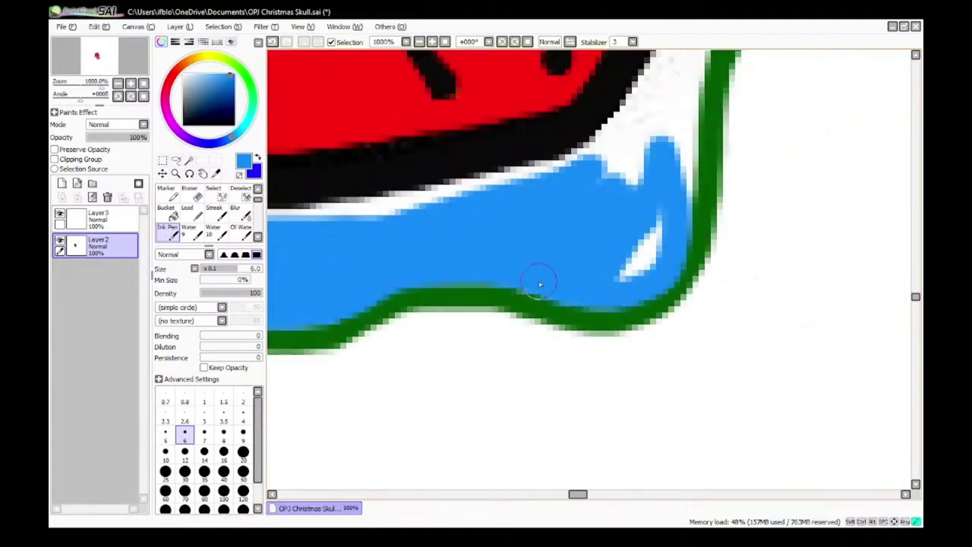
# Step: Cover the leftover white spots at the chin's right corner and along the underside of the jaw with blue
pyautogui.moveTo(664, 185); pyautogui.dragTo(612, 220)
pyautogui.scroll(-3, 612, 219)
pyautogui.scroll(3, 373, 238)
pyautogui.moveTo(331, 231); pyautogui.dragTo(489, 248)
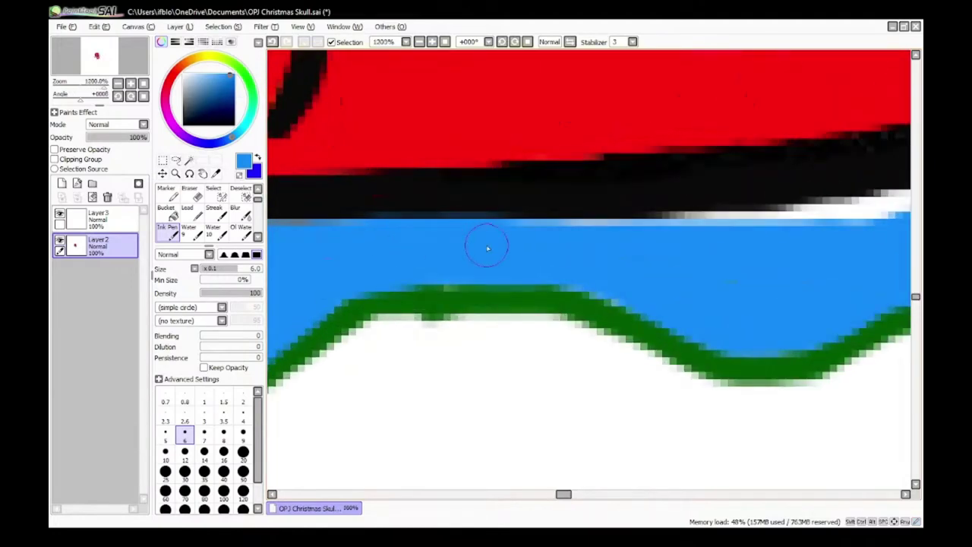
pyautogui.scroll(-3, 479, 247)
pyautogui.scroll(3, 668, 254)
pyautogui.moveTo(328, 254)
pyautogui.mouseDown()
pyautogui.moveTo(538, 243)
pyautogui.moveTo(664, 211)
pyautogui.moveTo(323, 255)
pyautogui.mouseUp()
# Step: Extend the blue up the lower right side of the jaw, between the black line art and the green outline
pyautogui.scroll(-7, 408, 292)
pyautogui.scroll(8, 409, 294)
pyautogui.moveTo(482, 161)
pyautogui.mouseDown()
pyautogui.moveTo(403, 308)
pyautogui.moveTo(338, 359)
pyautogui.mouseUp()
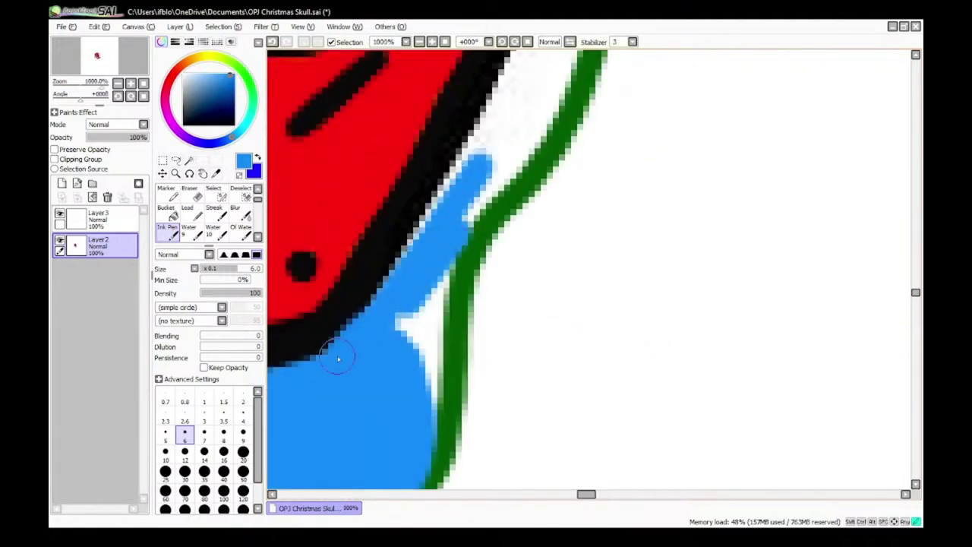
pyautogui.scroll(-4, 389, 343)
pyautogui.moveTo(433, 319)
pyautogui.mouseDown()
pyautogui.moveTo(462, 215)
pyautogui.moveTo(447, 278)
pyautogui.moveTo(385, 382)
pyautogui.mouseUp()
pyautogui.scroll(4, 456, 186)
pyautogui.scroll(-6, 369, 407)
pyautogui.scroll(8, 378, 413)
pyautogui.moveTo(449, 194)
pyautogui.mouseDown()
pyautogui.moveTo(400, 268)
pyautogui.moveTo(456, 238)
pyautogui.moveTo(553, 76)
pyautogui.moveTo(481, 224)
pyautogui.moveTo(464, 224)
pyautogui.mouseUp()
# Step: Paint the border blue around the jaw's right corner and up to the corner of the mouth
pyautogui.scroll(-2, 401, 269)
pyautogui.scroll(-2, 464, 224)
pyautogui.moveTo(474, 157); pyautogui.dragTo(458, 102)
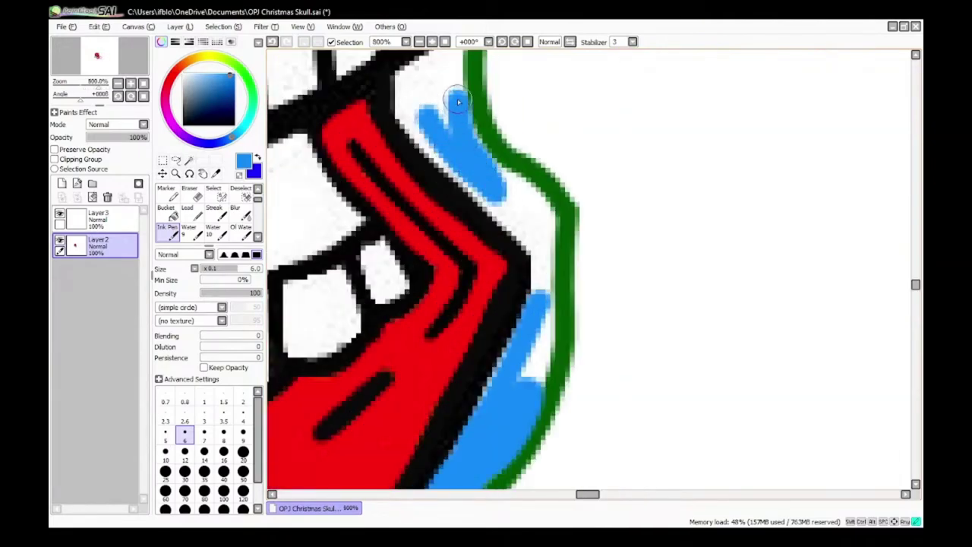
pyautogui.moveTo(536, 202); pyautogui.dragTo(536, 370)
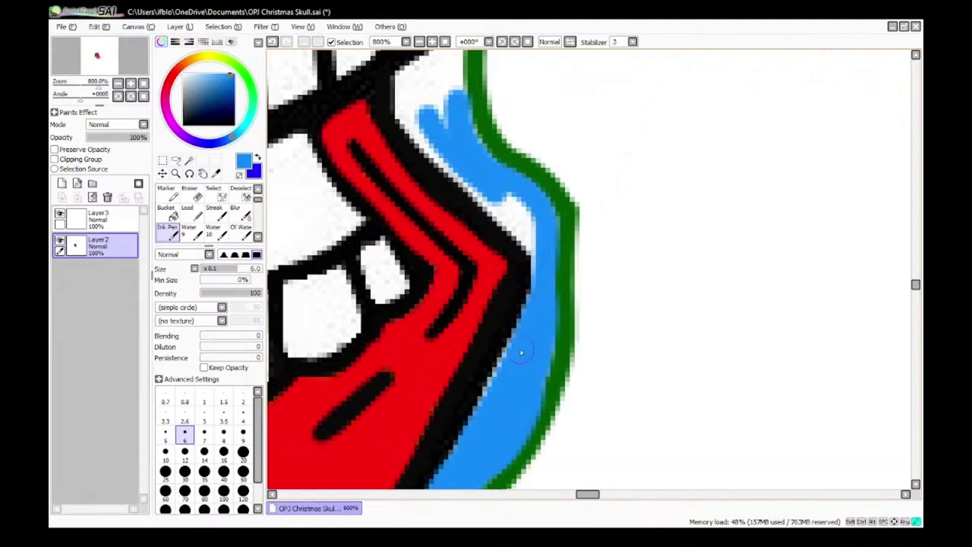
pyautogui.scroll(-4, 521, 352)
pyautogui.scroll(6, 494, 357)
pyautogui.moveTo(564, 182)
pyautogui.mouseDown()
pyautogui.moveTo(534, 306)
pyautogui.moveTo(498, 334)
pyautogui.mouseUp()
pyautogui.scroll(-5, 502, 327)
pyautogui.scroll(4, 516, 163)
pyautogui.moveTo(468, 123); pyautogui.dragTo(467, 124)
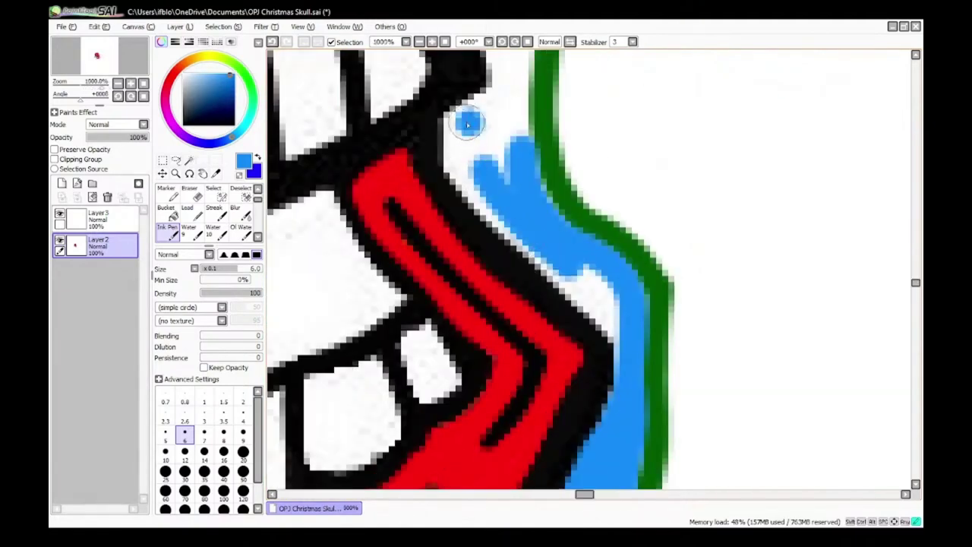
pyautogui.moveTo(556, 278); pyautogui.dragTo(530, 239)
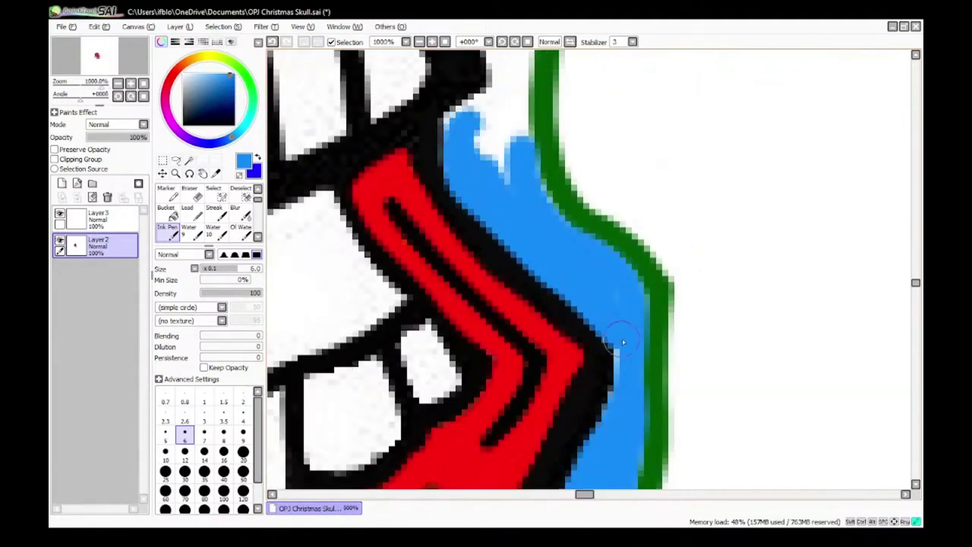
# Step: Fill the strip beside the upper teeth with blue, joining it to the blue around the jaw corner
pyautogui.scroll(-5, 622, 343)
pyautogui.scroll(4, 471, 148)
pyautogui.moveTo(484, 207); pyautogui.dragTo(524, 357)
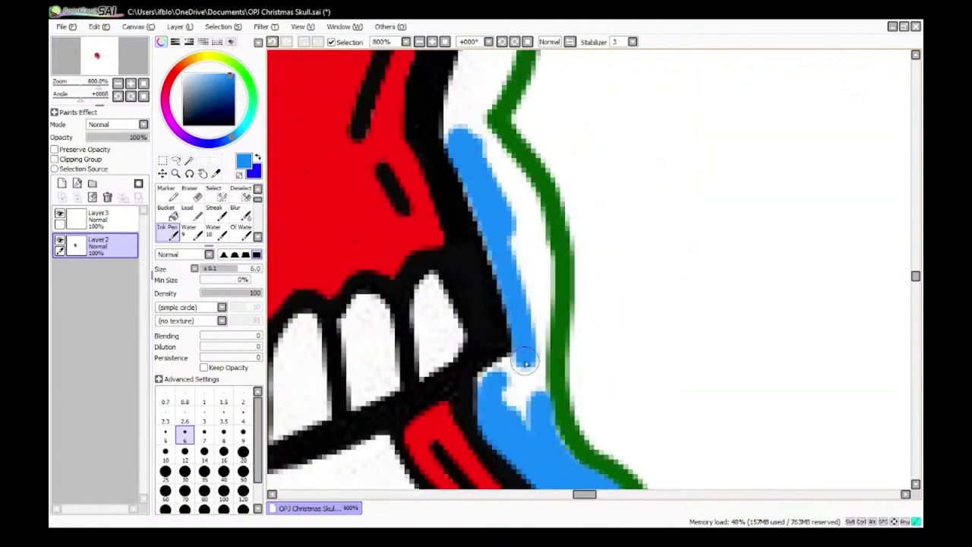
pyautogui.scroll(3, 541, 274)
pyautogui.moveTo(527, 275); pyautogui.dragTo(560, 265)
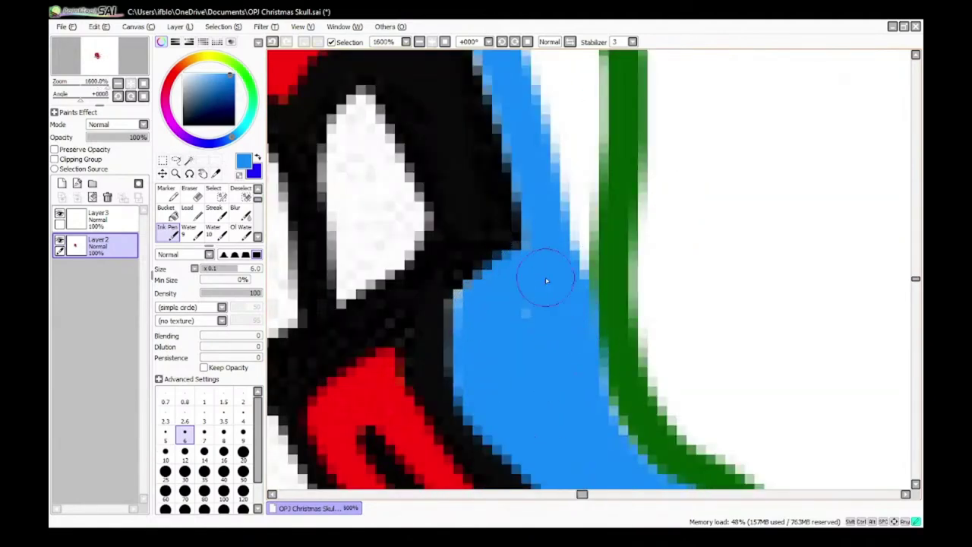
pyautogui.scroll(-4, 546, 281)
pyautogui.scroll(4, 528, 234)
pyautogui.moveTo(495, 139)
pyautogui.mouseDown()
pyautogui.moveTo(569, 234)
pyautogui.moveTo(569, 354)
pyautogui.moveTo(547, 387)
pyautogui.mouseUp()
pyautogui.scroll(-4, 557, 398)
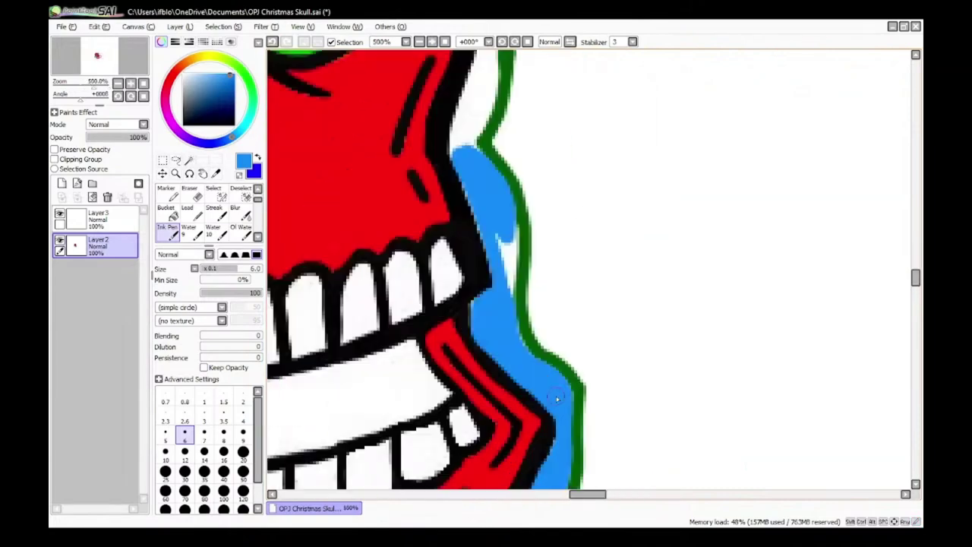
pyautogui.scroll(4, 557, 398)
pyautogui.moveTo(502, 198)
pyautogui.mouseDown()
pyautogui.moveTo(499, 102)
pyautogui.moveTo(490, 238)
pyautogui.mouseUp()
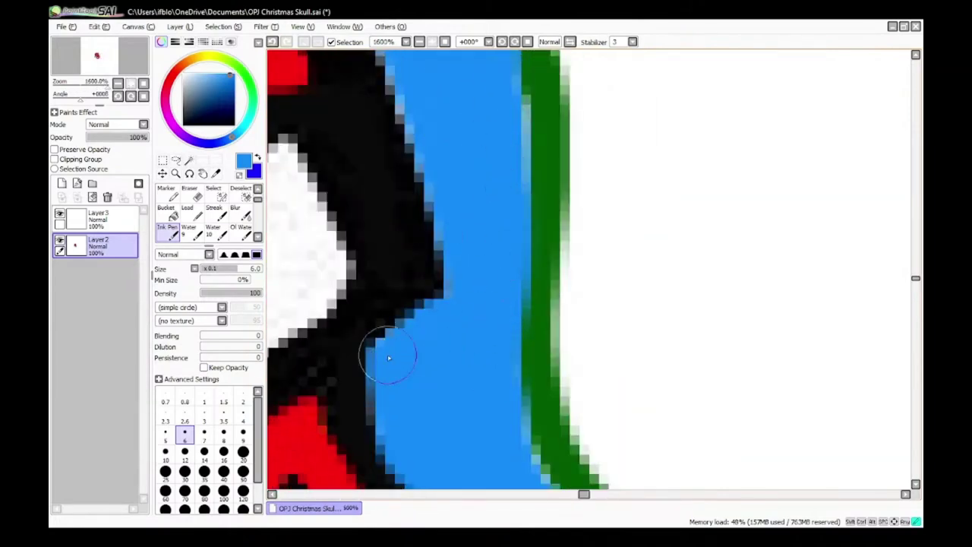
# Step: Continue the blue strip up the skull's right cheek to beside the eye socket
pyautogui.scroll(-6, 473, 237)
pyautogui.scroll(6, 435, 152)
pyautogui.moveTo(451, 95)
pyautogui.mouseDown()
pyautogui.moveTo(397, 218)
pyautogui.moveTo(483, 102)
pyautogui.mouseUp()
pyautogui.scroll(-6, 456, 172)
pyautogui.scroll(7, 462, 135)
pyautogui.moveTo(437, 251)
pyautogui.mouseDown()
pyautogui.moveTo(456, 188)
pyautogui.moveTo(430, 212)
pyautogui.mouseUp()
pyautogui.scroll(-3, 477, 167)
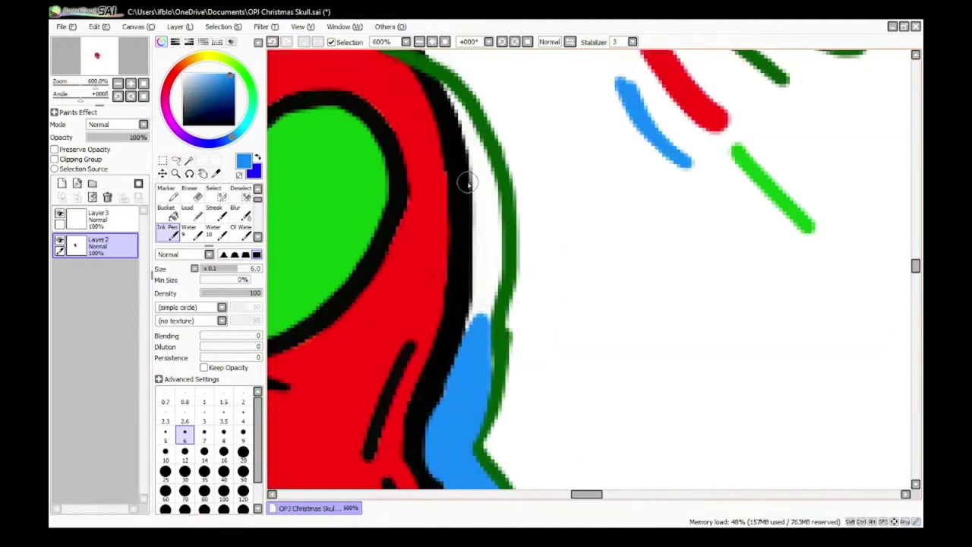
pyautogui.scroll(3, 492, 317)
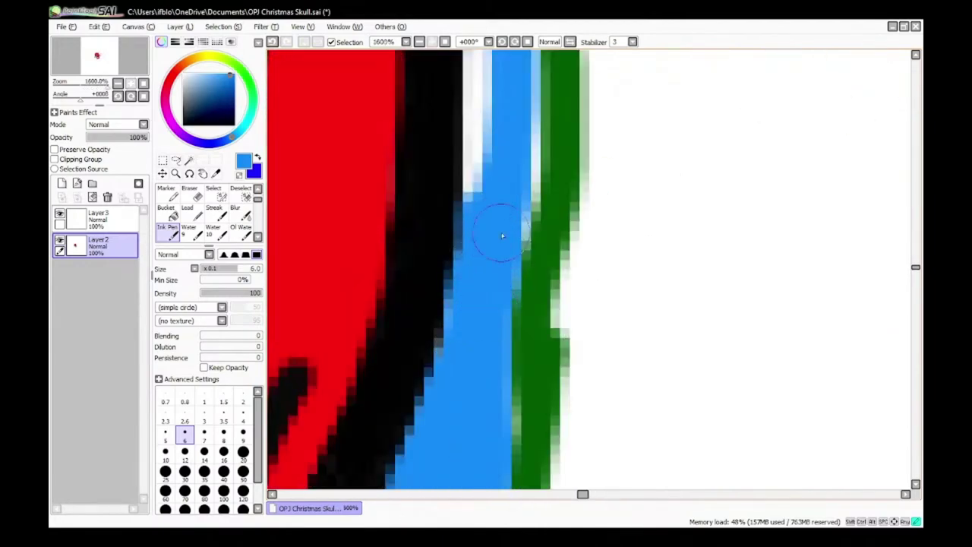
pyautogui.moveTo(502, 236); pyautogui.dragTo(494, 114)
pyautogui.scroll(-3, 497, 403)
pyautogui.scroll(2, 477, 305)
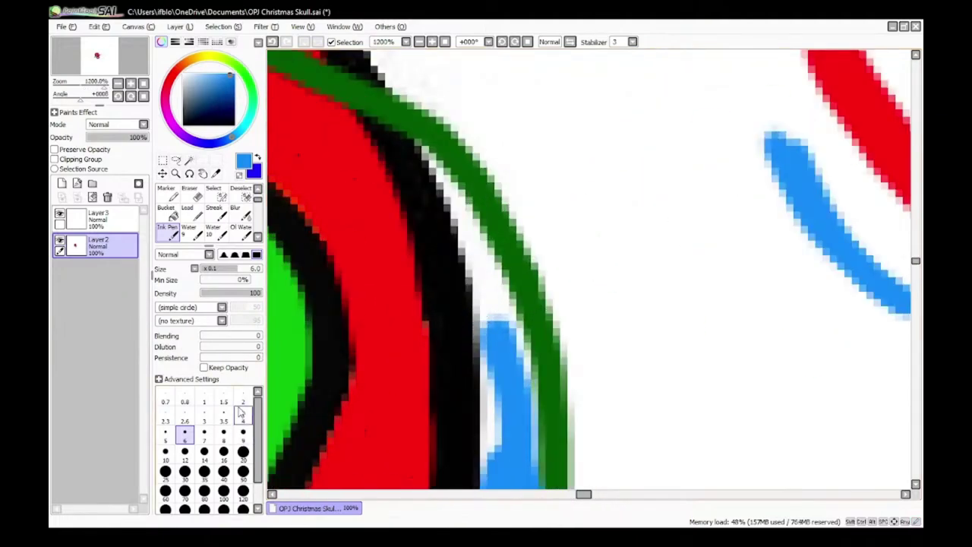
# Step: Fill the narrow upper end of the strip beside the right eye and its remaining gap with blue at pen size 2
pyautogui.click(243, 397)
pyautogui.scroll(1, 436, 170)
pyautogui.moveTo(447, 176)
pyautogui.mouseDown()
pyautogui.moveTo(531, 395)
pyautogui.moveTo(453, 197)
pyautogui.mouseUp()
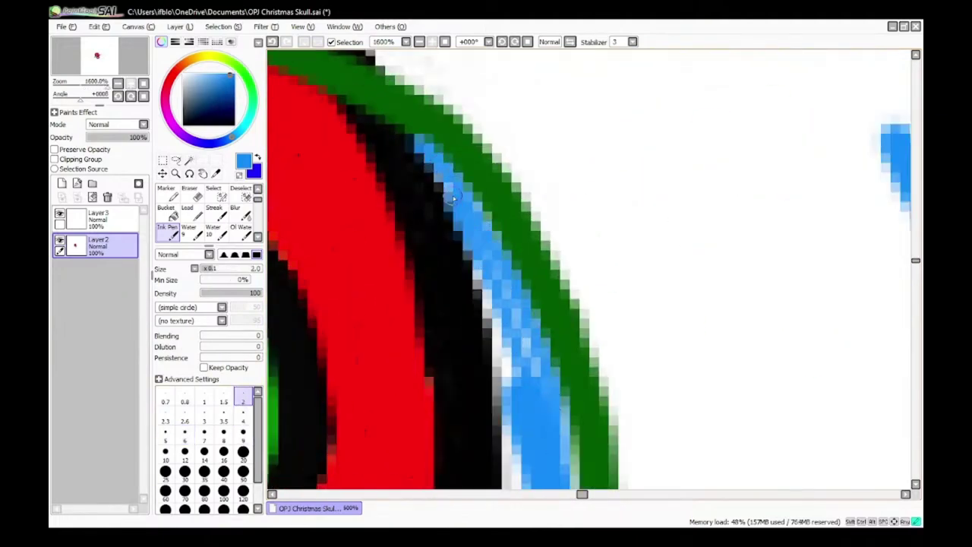
pyautogui.moveTo(482, 287); pyautogui.dragTo(524, 318)
pyautogui.scroll(-2, 473, 205)
pyautogui.scroll(2, 468, 297)
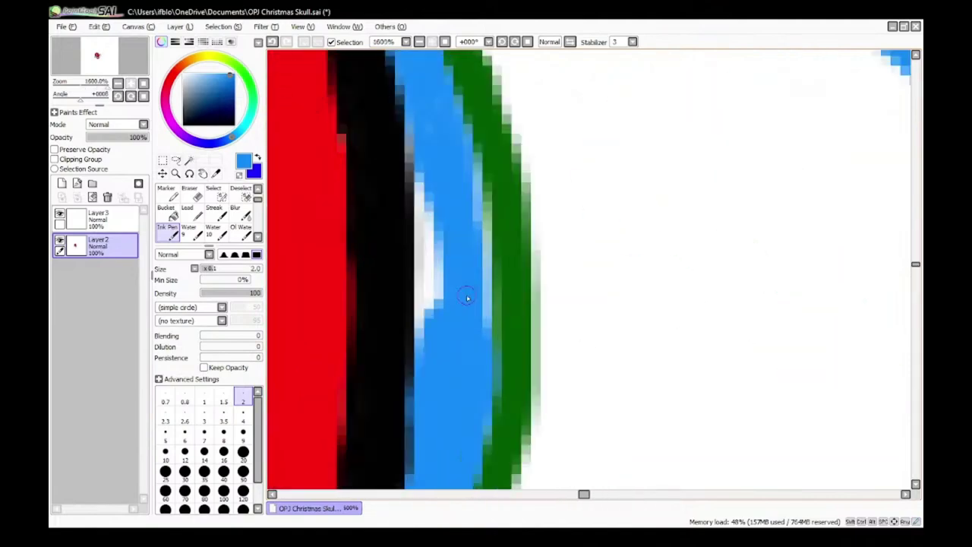
pyautogui.moveTo(432, 271); pyautogui.dragTo(439, 314)
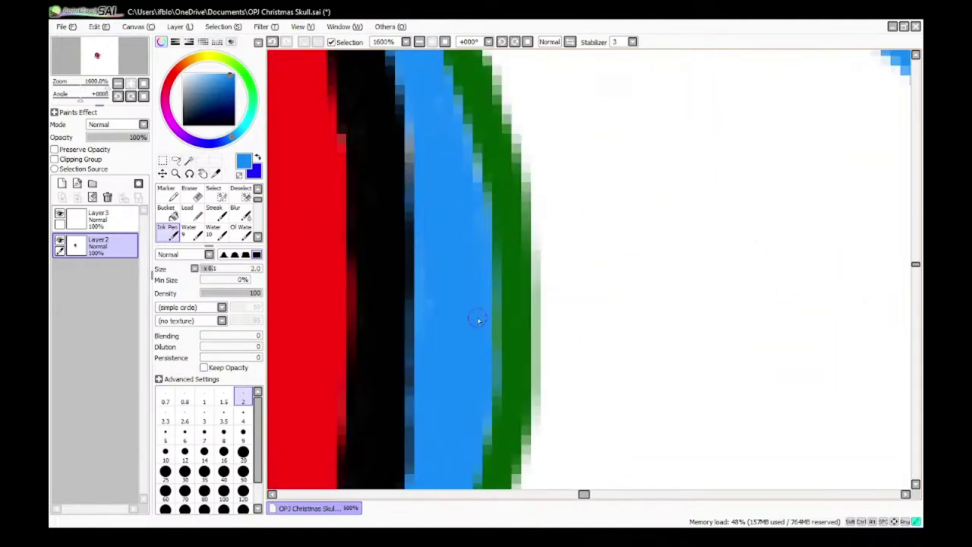
# Step: Touch up the uneven outer edge of the green outline beside the right cheek with sampled dark green and white
pyautogui.scroll(-5, 475, 256)
pyautogui.scroll(5, 482, 291)
pyautogui.rightClick(482, 291)
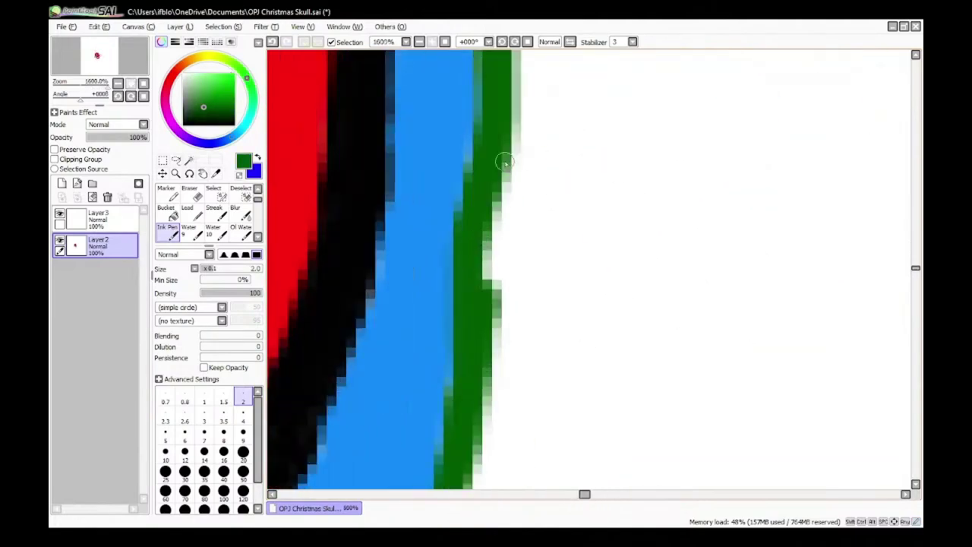
pyautogui.moveTo(508, 344); pyautogui.dragTo(521, 187)
pyautogui.scroll(-5, 503, 262)
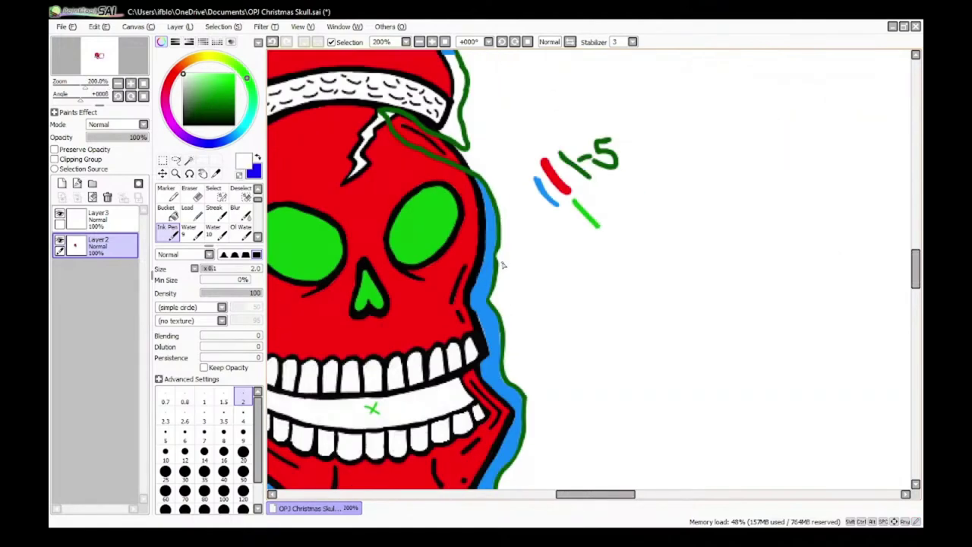
# Step: Fill the gap beside the hat's right edge and brim with blue at pen size 4, down to the outline's tip
pyautogui.scroll(2, 508, 267)
pyautogui.scroll(1, 543, 283)
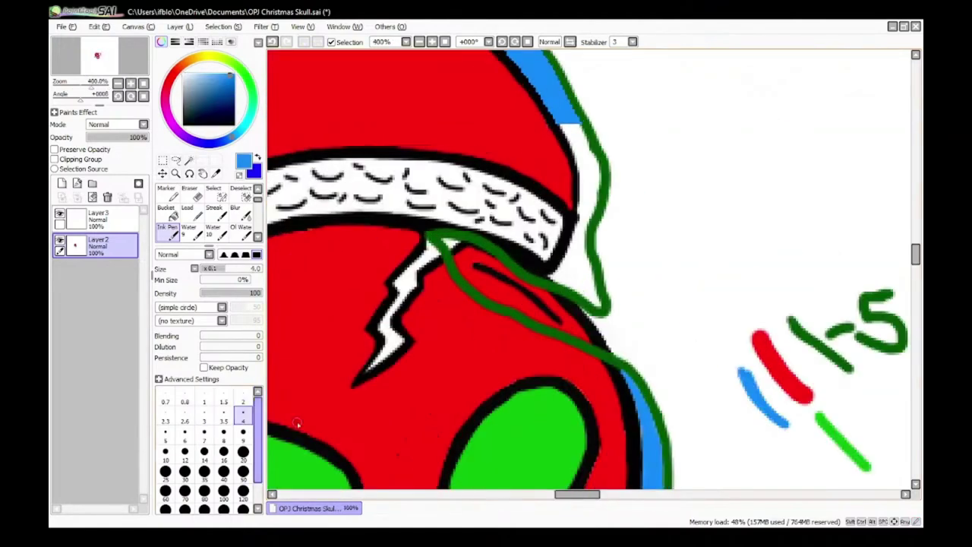
pyautogui.scroll(3, 482, 81)
pyautogui.moveTo(475, 94)
pyautogui.mouseDown()
pyautogui.moveTo(512, 307)
pyautogui.moveTo(536, 209)
pyautogui.moveTo(504, 169)
pyautogui.mouseUp()
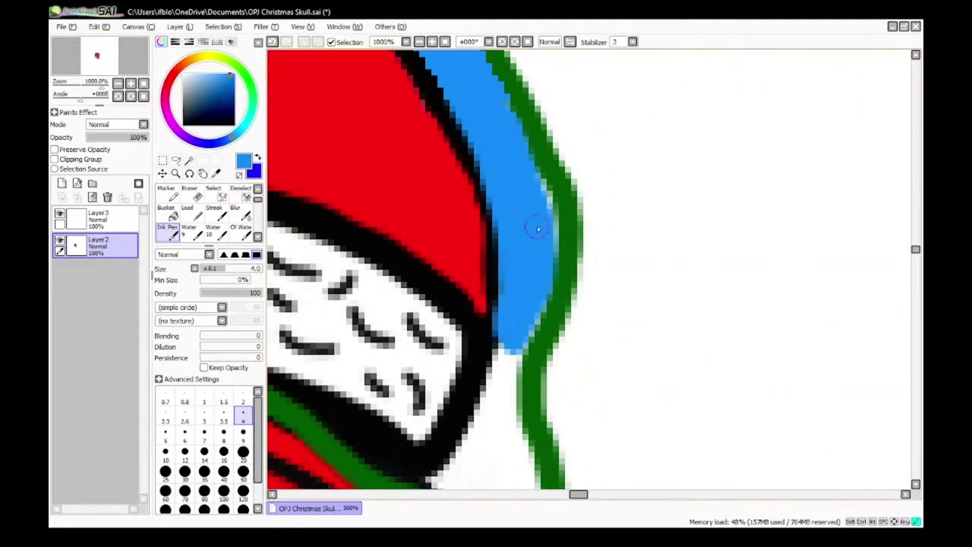
pyautogui.scroll(-3, 538, 229)
pyautogui.scroll(4, 571, 159)
pyautogui.moveTo(568, 109)
pyautogui.mouseDown()
pyautogui.moveTo(532, 217)
pyautogui.moveTo(459, 328)
pyautogui.moveTo(645, 433)
pyautogui.moveTo(608, 289)
pyautogui.mouseUp()
pyautogui.moveTo(556, 198)
pyautogui.mouseDown()
pyautogui.moveTo(595, 336)
pyautogui.moveTo(482, 334)
pyautogui.moveTo(497, 321)
pyautogui.moveTo(599, 367)
pyautogui.mouseUp()
# Step: Inspect the blue border around the whole hat and skull for missed spots
pyautogui.scroll(-10, 459, 325)
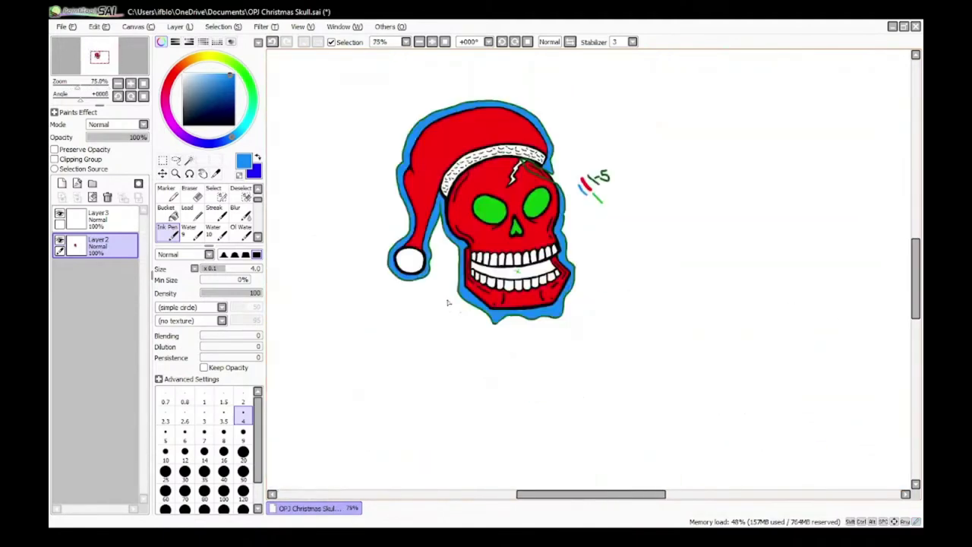
pyautogui.scroll(2, 502, 306)
pyautogui.scroll(-2, 556, 244)
pyautogui.scroll(2, 592, 244)
pyautogui.scroll(1, 594, 245)
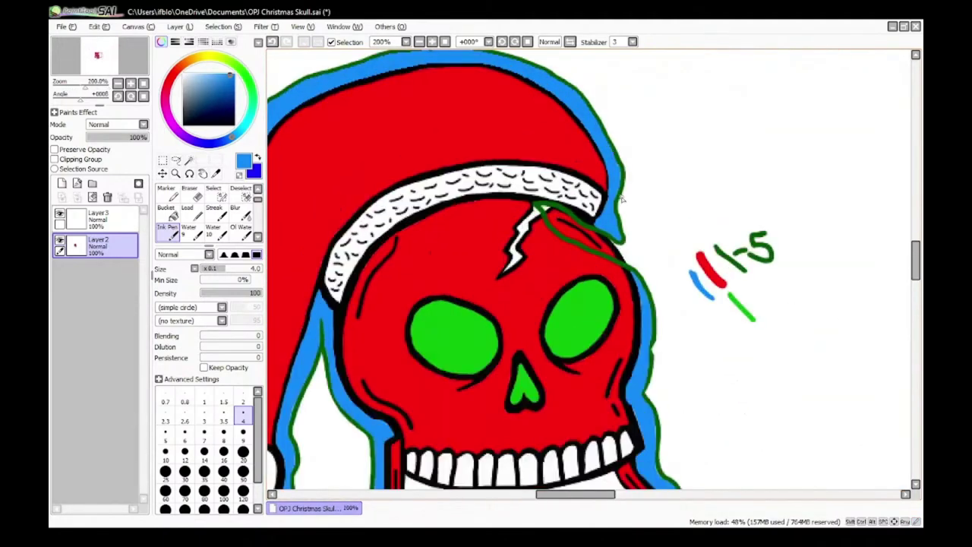
pyautogui.hotkey('alt', 'Tab')
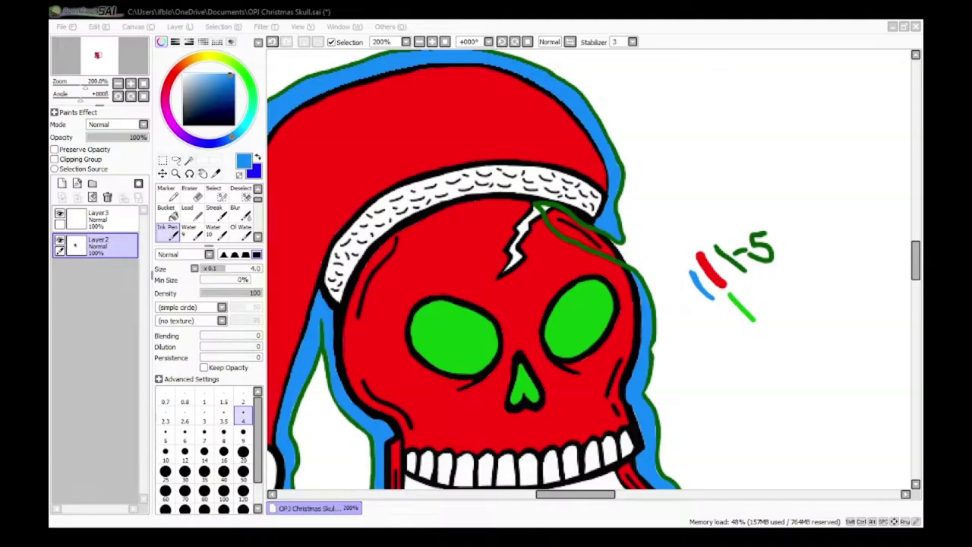
pyautogui.scroll(-5, 553, 301)
pyautogui.scroll(5, 424, 391)
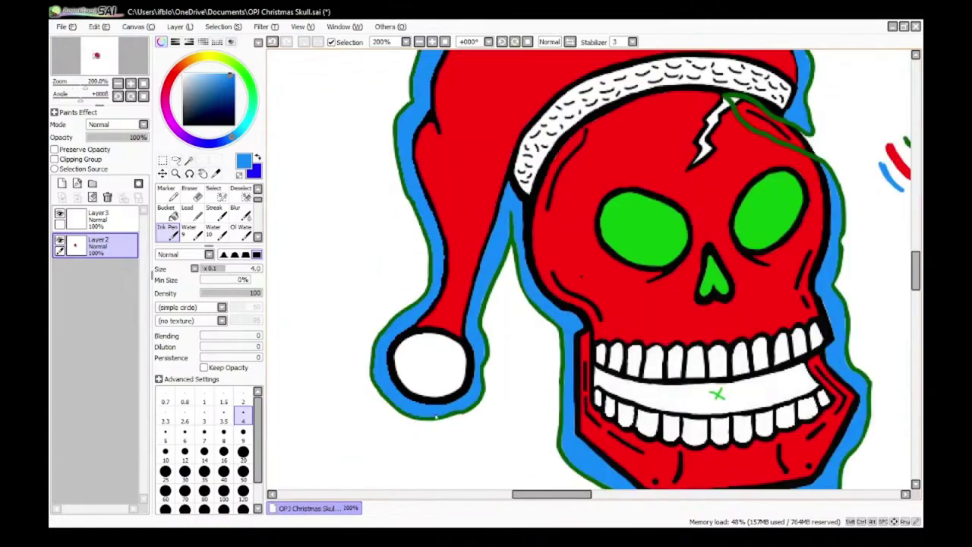
pyautogui.scroll(-5, 423, 431)
pyautogui.scroll(5, 576, 407)
pyautogui.scroll(1, 577, 407)
pyautogui.scroll(2, 579, 251)
pyautogui.scroll(-2, 580, 250)
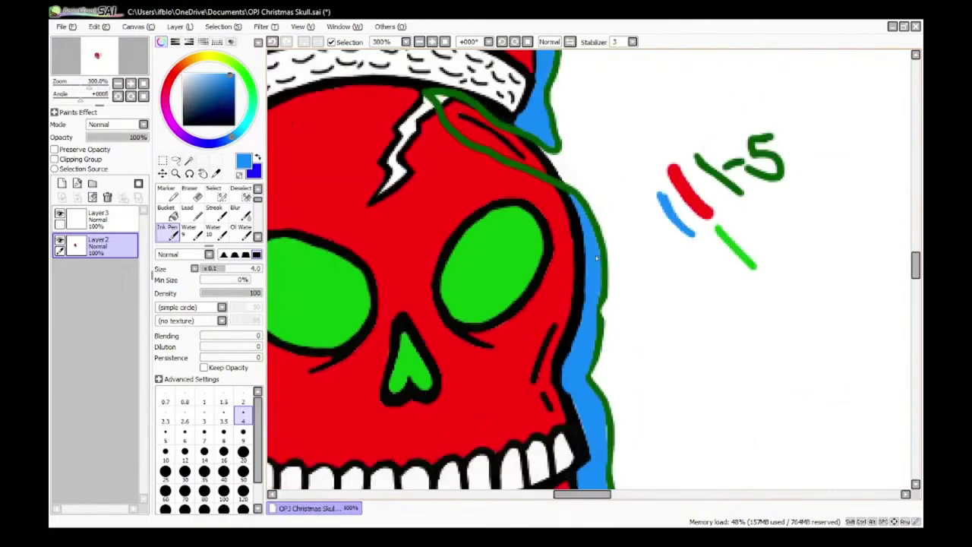
pyautogui.scroll(2, 600, 394)
pyautogui.scroll(1, 600, 393)
pyautogui.scroll(-6, 719, 406)
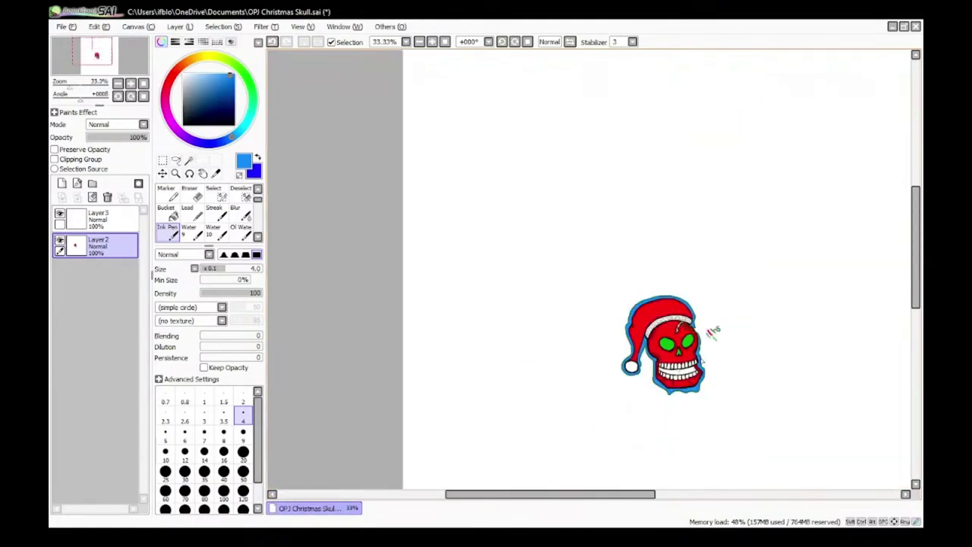
pyautogui.scroll(4, 676, 394)
pyautogui.scroll(-3, 675, 394)
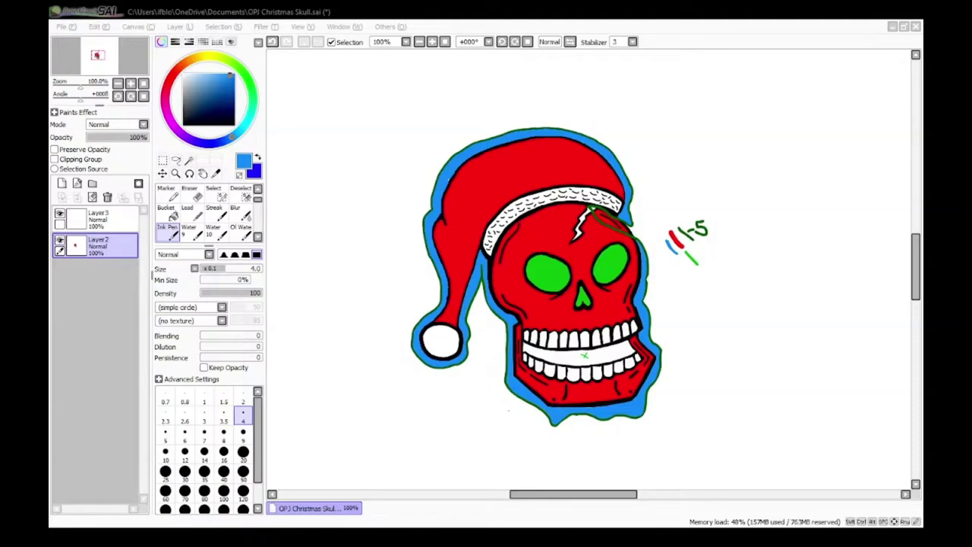
pyautogui.scroll(8, 621, 222)
pyautogui.scroll(-4, 581, 176)
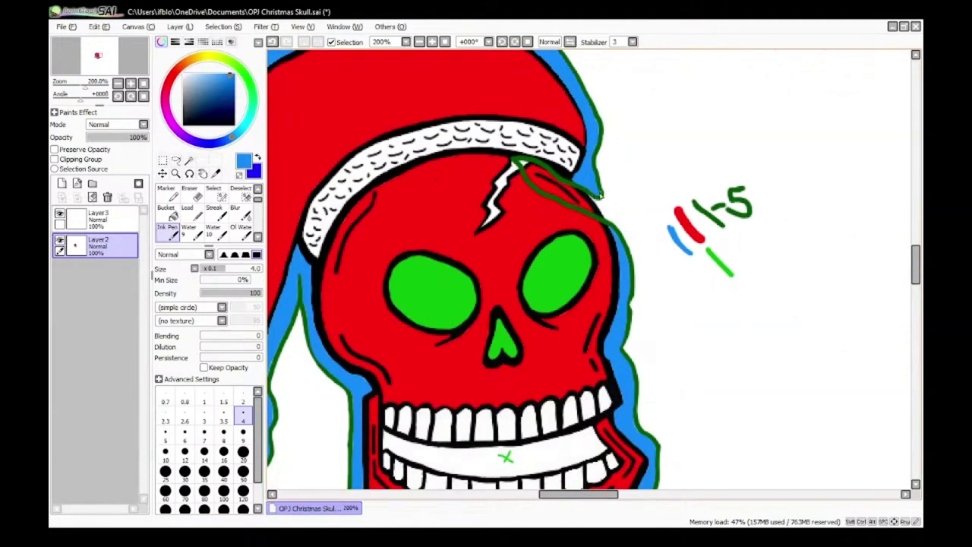
# Step: Bridge the gap in the outline between the hat's right tip and the skull with sampled dark green at pen size 5
pyautogui.scroll(3, 595, 196)
pyautogui.keyDown('alt'); pyautogui.click(617, 222); pyautogui.keyUp('alt')
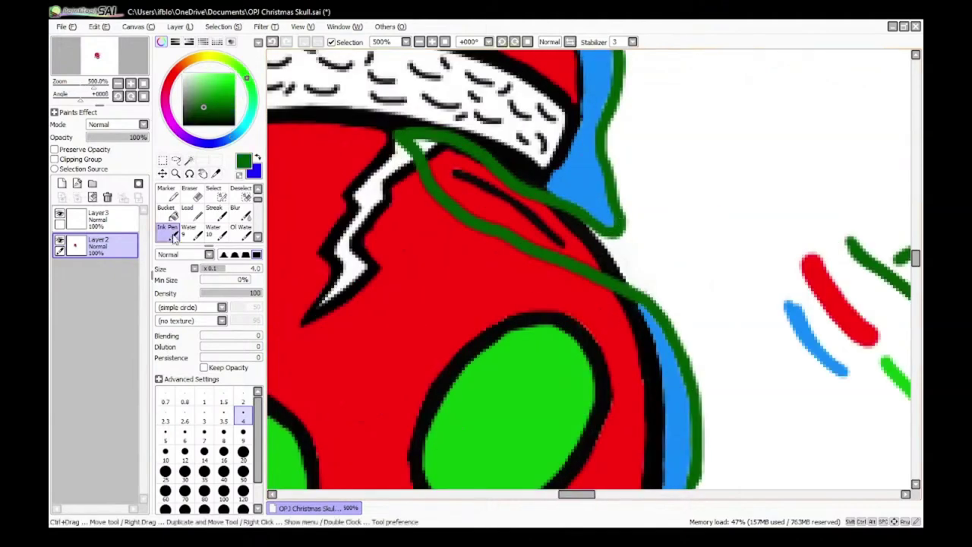
pyautogui.scroll(-2, 589, 235)
pyautogui.click(165, 434)
pyautogui.scroll(3, 611, 208)
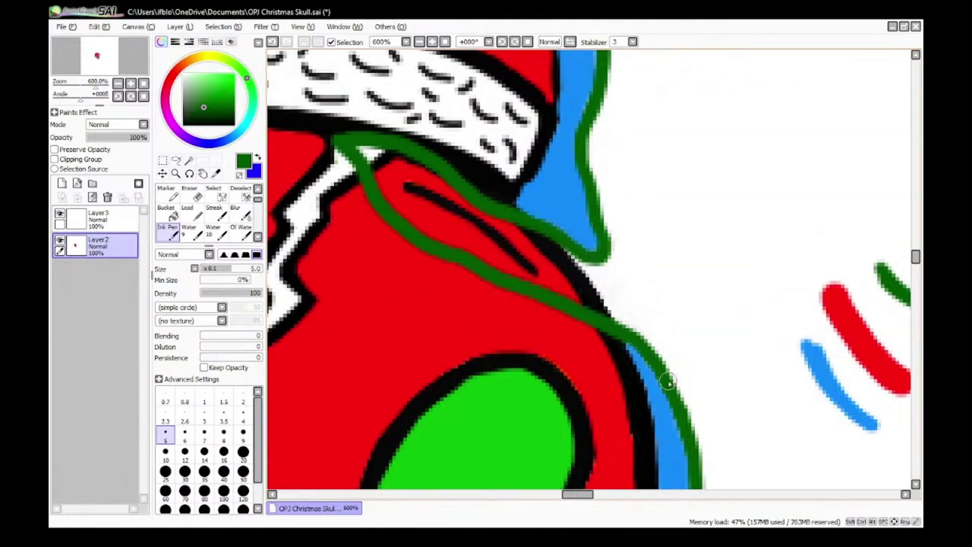
pyautogui.moveTo(666, 377)
pyautogui.mouseDown()
pyautogui.moveTo(618, 291)
pyautogui.moveTo(569, 242)
pyautogui.mouseUp()
pyautogui.scroll(2, 616, 223)
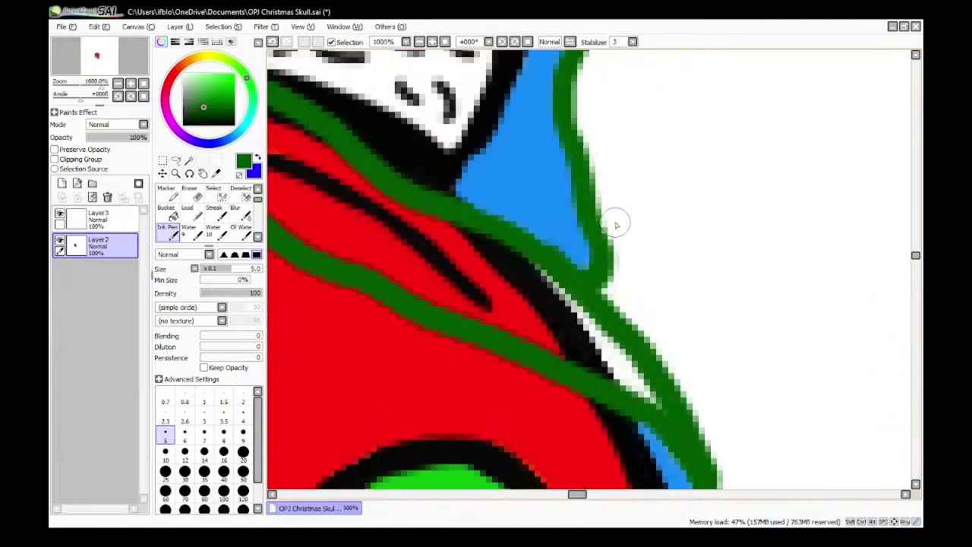
# Step: Draw a dark green stroke from the lower edge of the forehead's green loop up to the outline junction below the brim
pyautogui.scroll(-3, 611, 272)
pyautogui.scroll(-2, 611, 271)
pyautogui.scroll(2, 555, 285)
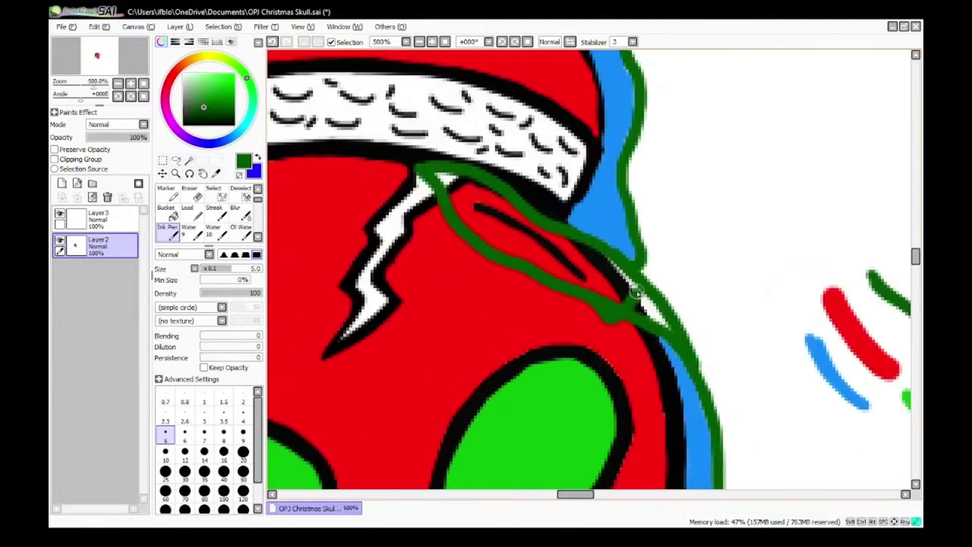
pyautogui.scroll(2, 639, 304)
pyautogui.scroll(-3, 619, 322)
pyautogui.scroll(3, 597, 341)
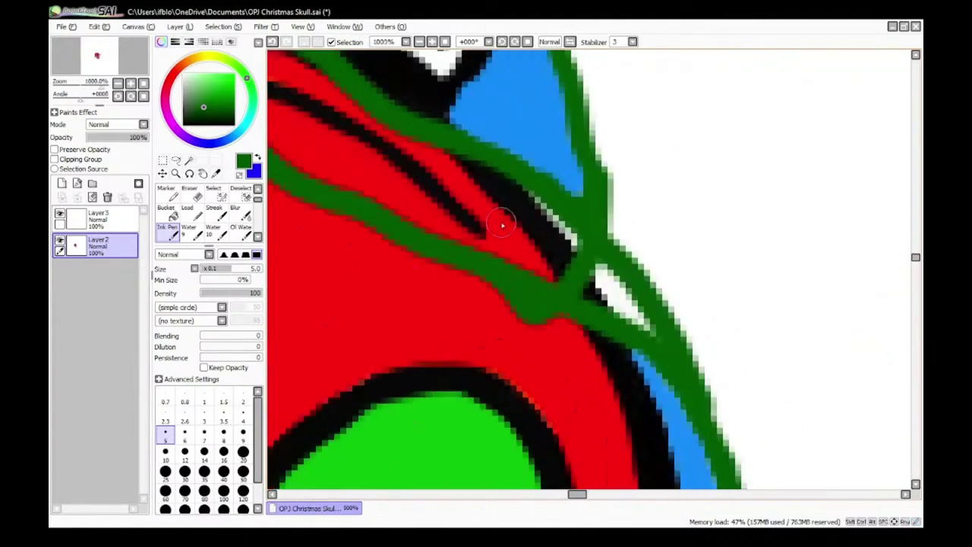
# Step: Paint over the surplus green at the loop's lower tip with sampled red at pen size 2
pyautogui.rightClick(353, 296)
pyautogui.press('[')
pyautogui.press('[')
pyautogui.press('[')
pyautogui.press('[')
pyautogui.press('[')
pyautogui.press('[')
pyautogui.scroll(2, 531, 302)
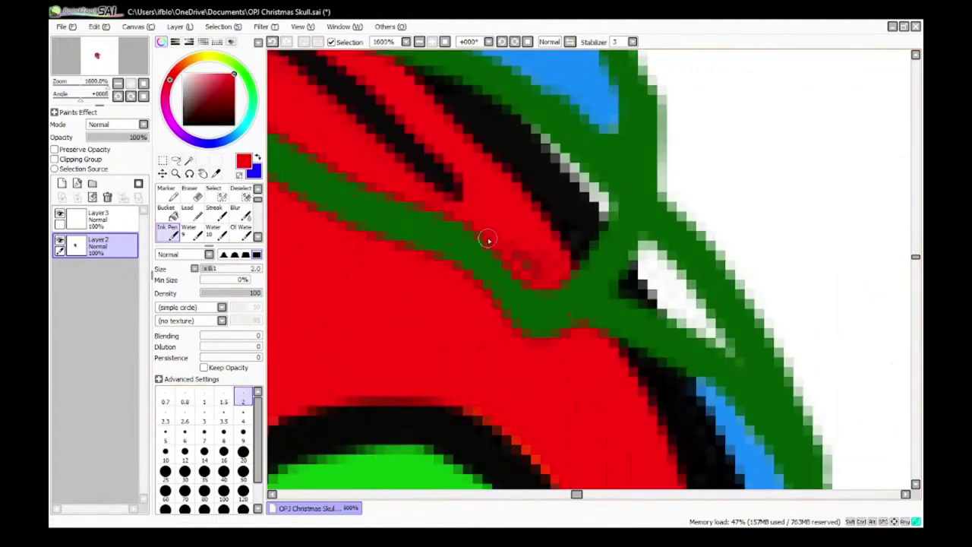
pyautogui.scroll(-5, 518, 250)
# Step: Fill the white gaps on both sides of the green junction below the brim with sampled light blue
pyautogui.rightClick(580, 301)
pyautogui.scroll(5, 567, 276)
pyautogui.moveTo(533, 199)
pyautogui.mouseDown()
pyautogui.moveTo(618, 296)
pyautogui.moveTo(542, 247)
pyautogui.moveTo(520, 208)
pyautogui.moveTo(592, 255)
pyautogui.moveTo(537, 215)
pyautogui.moveTo(582, 245)
pyautogui.mouseUp()
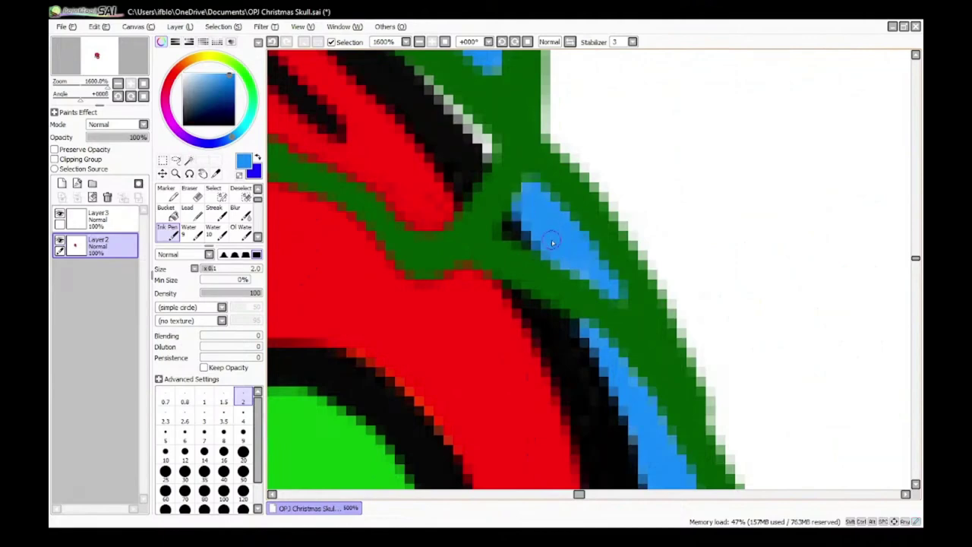
pyautogui.scroll(-5, 552, 243)
pyautogui.scroll(5, 516, 218)
pyautogui.moveTo(507, 190); pyautogui.dragTo(571, 261)
pyautogui.moveTo(536, 216)
pyautogui.mouseDown()
pyautogui.moveTo(582, 199)
pyautogui.moveTo(563, 125)
pyautogui.mouseUp()
pyautogui.scroll(-4, 591, 296)
pyautogui.scroll(4, 645, 334)
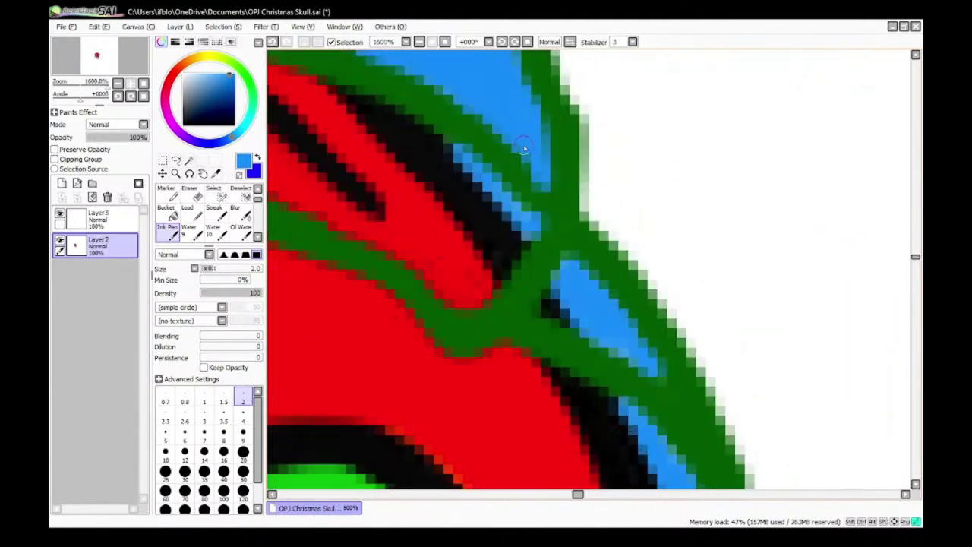
pyautogui.scroll(-4, 532, 147)
pyautogui.scroll(4, 524, 198)
# Step: Trim the green below the loop with red and restore the skull's black outline where the green crosses it
pyautogui.keyDown('alt'); pyautogui.click(503, 210); pyautogui.keyUp('alt')
pyautogui.scroll(-3, 501, 205)
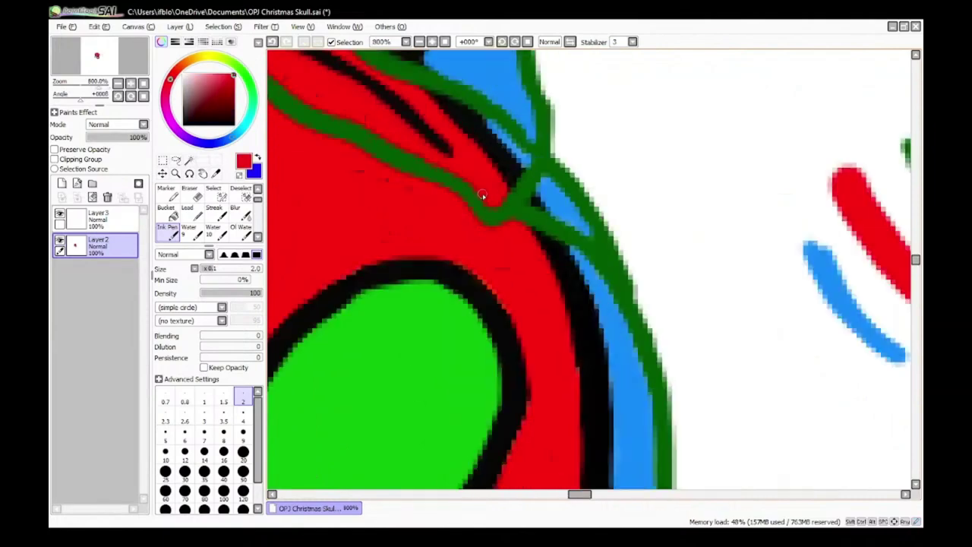
pyautogui.scroll(3, 557, 190)
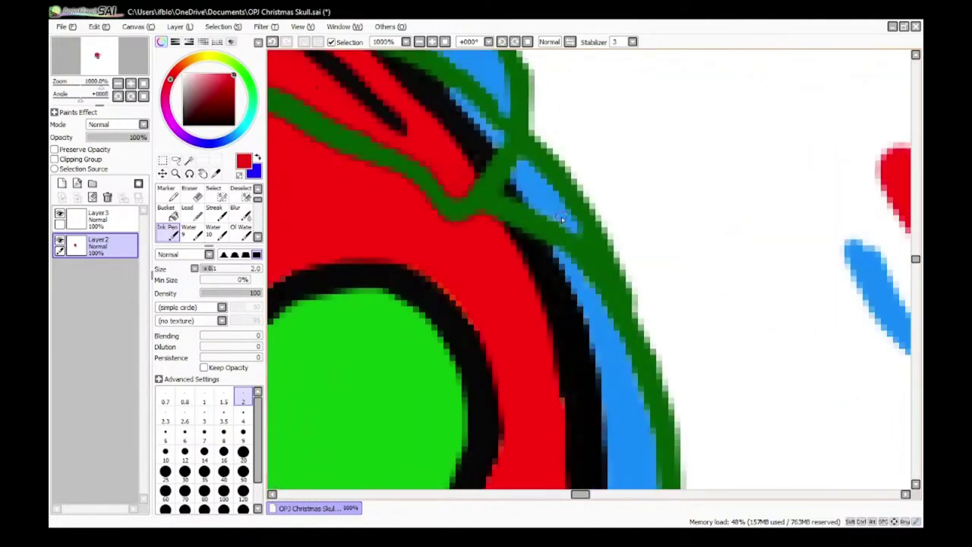
pyautogui.moveTo(524, 226); pyautogui.dragTo(539, 243)
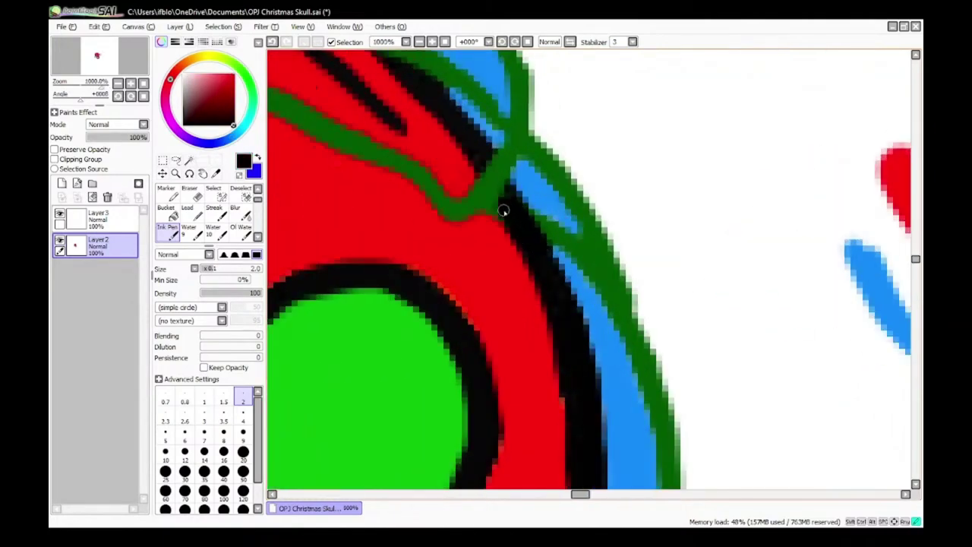
pyautogui.scroll(-2, 503, 210)
pyautogui.scroll(4, 486, 206)
pyautogui.keyDown('alt'); pyautogui.click(481, 204); pyautogui.keyUp('alt')
pyautogui.scroll(-4, 531, 254)
pyautogui.scroll(3, 554, 262)
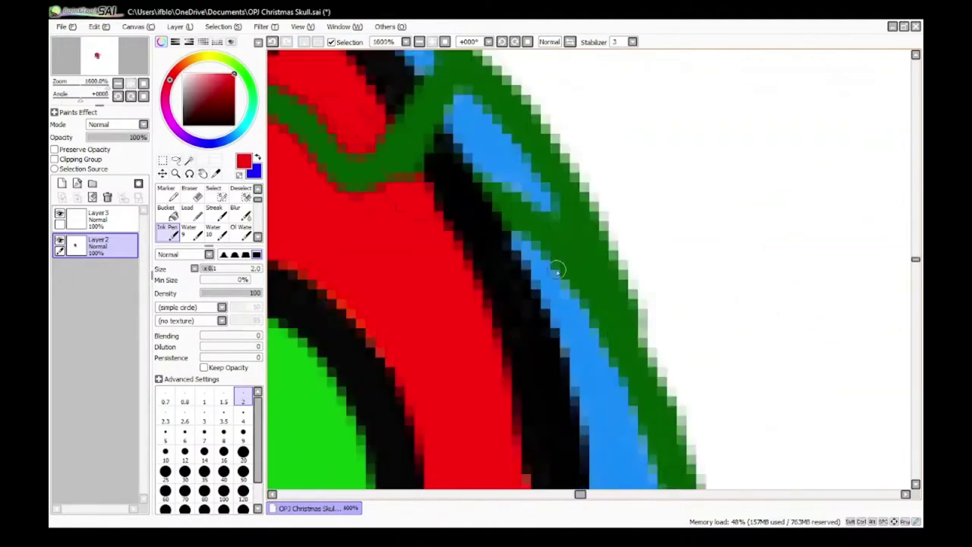
# Step: Cover the leftover green between the two blue areas below the junction with sampled light blue
pyautogui.keyDown('alt'); pyautogui.click(544, 270); pyautogui.keyUp('alt')
pyautogui.scroll(-4, 541, 258)
pyautogui.scroll(4, 551, 254)
pyautogui.moveTo(505, 204)
pyautogui.mouseDown()
pyautogui.moveTo(523, 240)
pyautogui.moveTo(567, 287)
pyautogui.moveTo(599, 363)
pyautogui.mouseUp()
pyautogui.moveTo(535, 233); pyautogui.dragTo(557, 279)
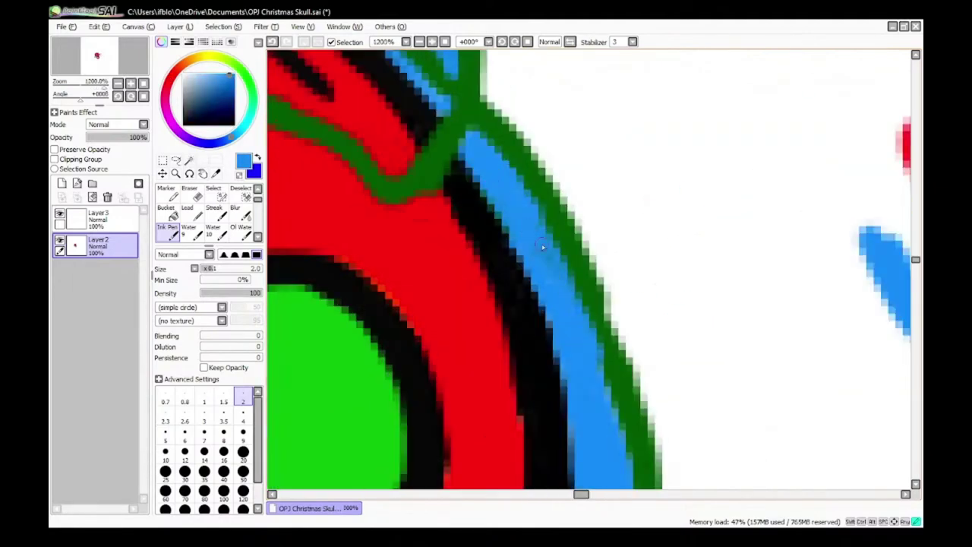
pyautogui.scroll(-5, 568, 287)
pyautogui.scroll(5, 557, 278)
# Step: Reshape the green loop's lower tip into a point with dark green and red, and touch up the adjoining black outline
pyautogui.keyDown('alt'); pyautogui.click(534, 288); pyautogui.keyUp('alt')
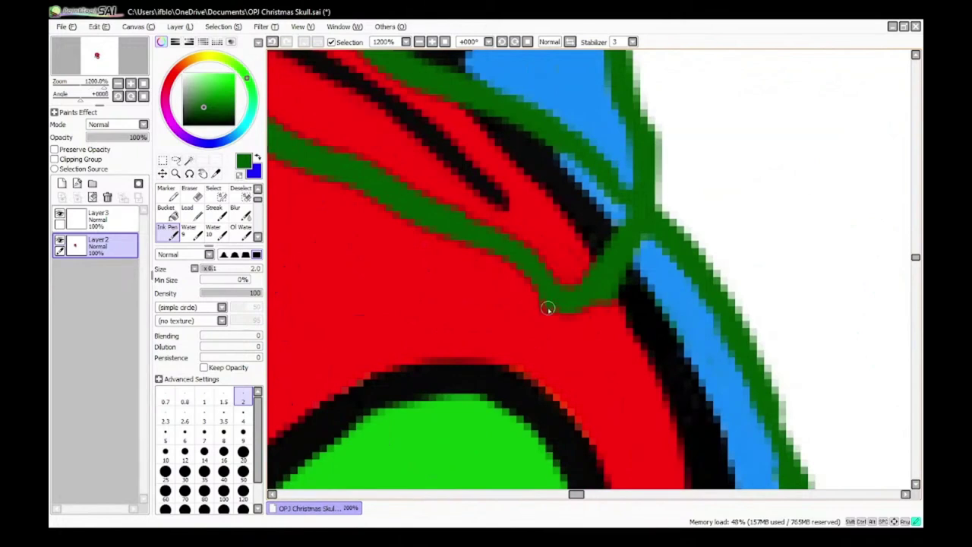
pyautogui.keyDown('alt'); pyautogui.click(555, 260); pyautogui.keyUp('alt')
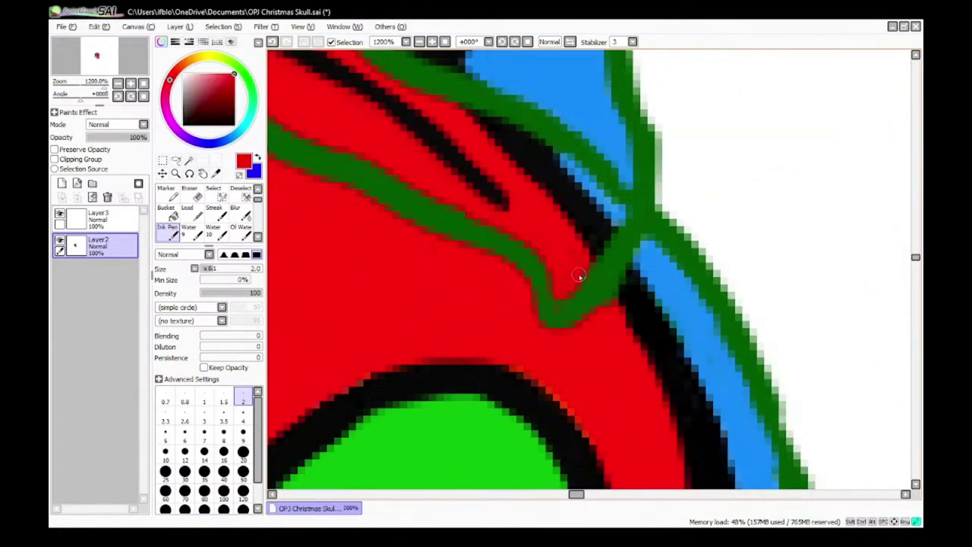
pyautogui.keyDown('alt'); pyautogui.click(548, 290); pyautogui.keyUp('alt')
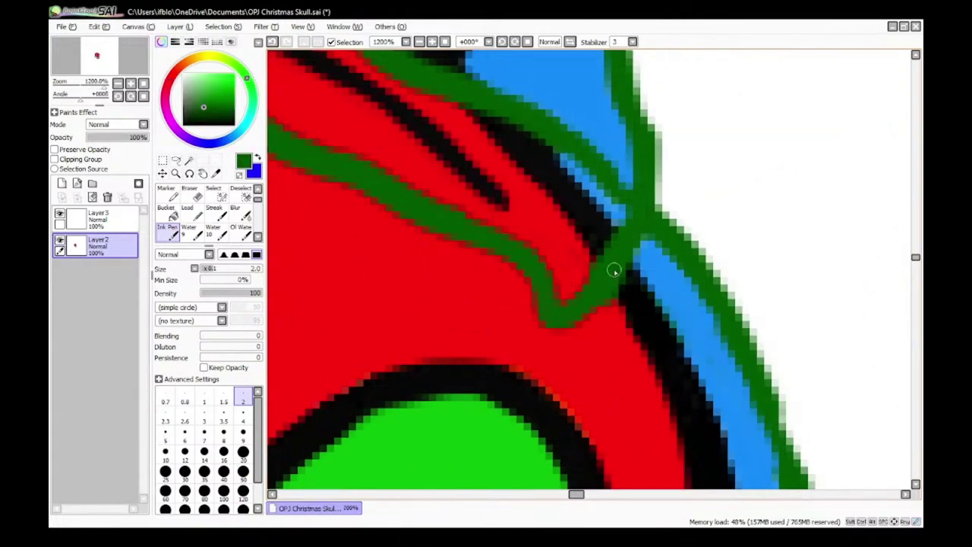
pyautogui.scroll(1, 613, 271)
pyautogui.keyDown('alt'); pyautogui.click(632, 278); pyautogui.keyUp('alt')
pyautogui.keyDown('alt'); pyautogui.click(611, 322); pyautogui.keyUp('alt')
pyautogui.moveTo(617, 298); pyautogui.dragTo(605, 309)
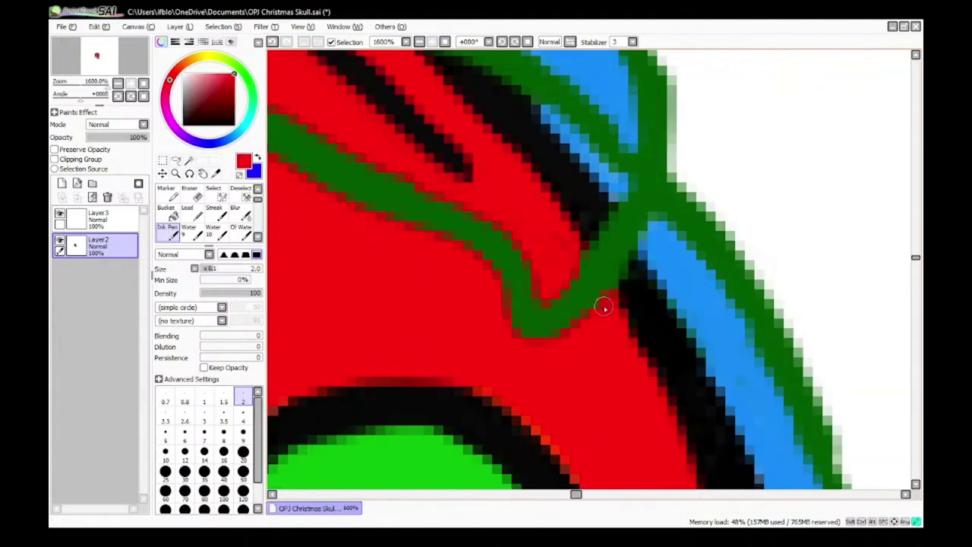
pyautogui.keyDown('alt'); pyautogui.click(635, 290); pyautogui.keyUp('alt')
pyautogui.moveTo(591, 236); pyautogui.dragTo(609, 253)
pyautogui.scroll(-9, 590, 283)
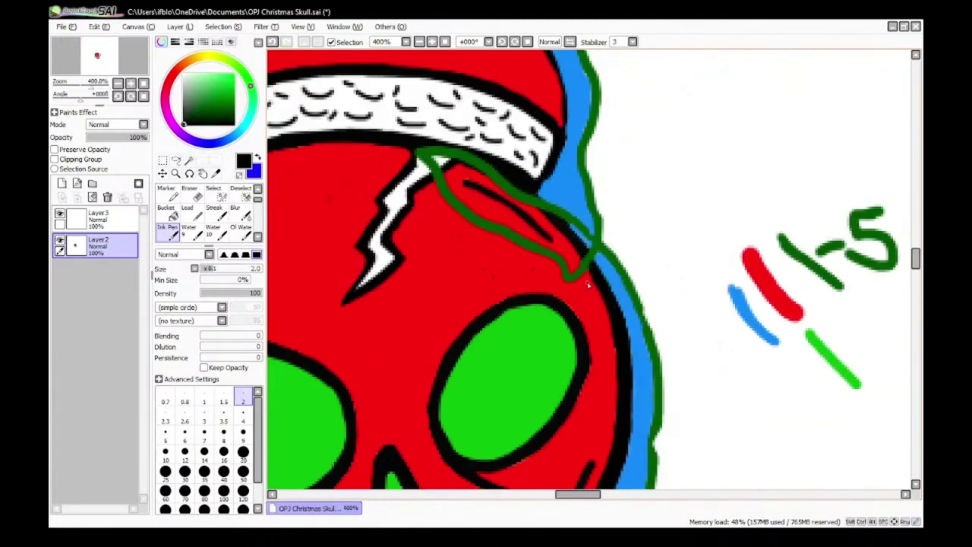
# Step: Fill the pale sliver between the blue border and green outline beside the pom-pom with sampled light blue
pyautogui.scroll(2, 597, 282)
pyautogui.scroll(-2, 597, 282)
pyautogui.scroll(6, 453, 358)
pyautogui.scroll(4, 375, 418)
pyautogui.keyDown('alt'); pyautogui.click(385, 190); pyautogui.keyUp('alt')
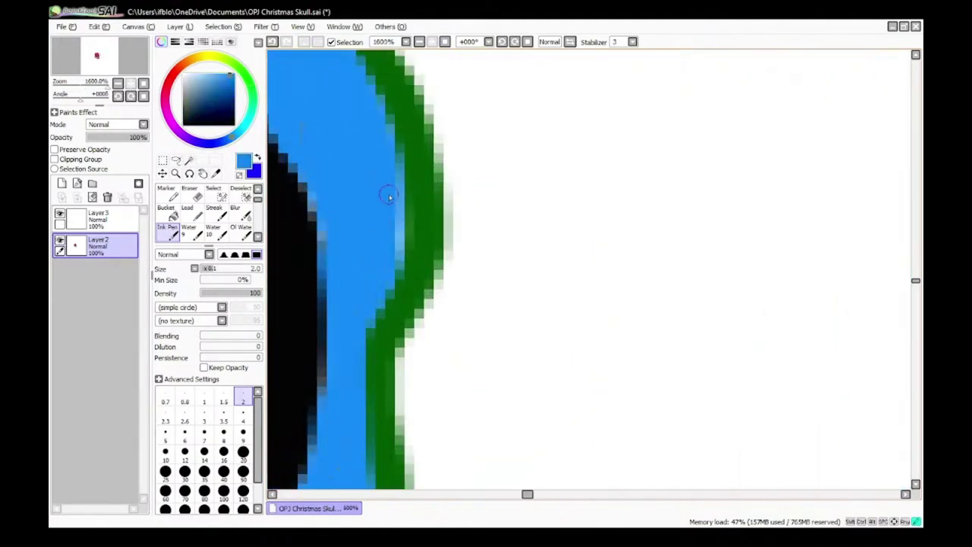
pyautogui.scroll(-10, 322, 199)
# Step: Cover the pale edge pixels of the border beneath the jaw with light blue, along both green and black outlines
pyautogui.scroll(8, 464, 185)
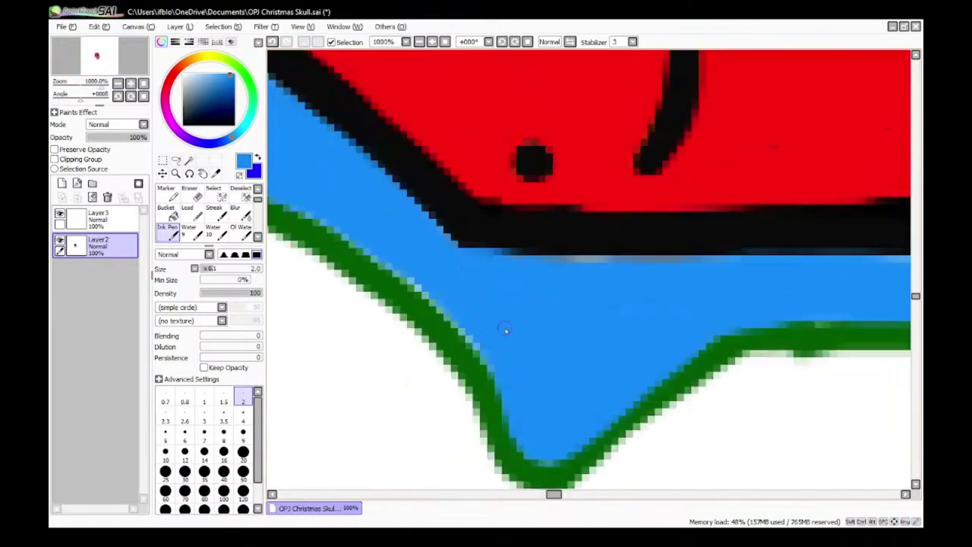
pyautogui.moveTo(386, 261); pyautogui.dragTo(509, 386)
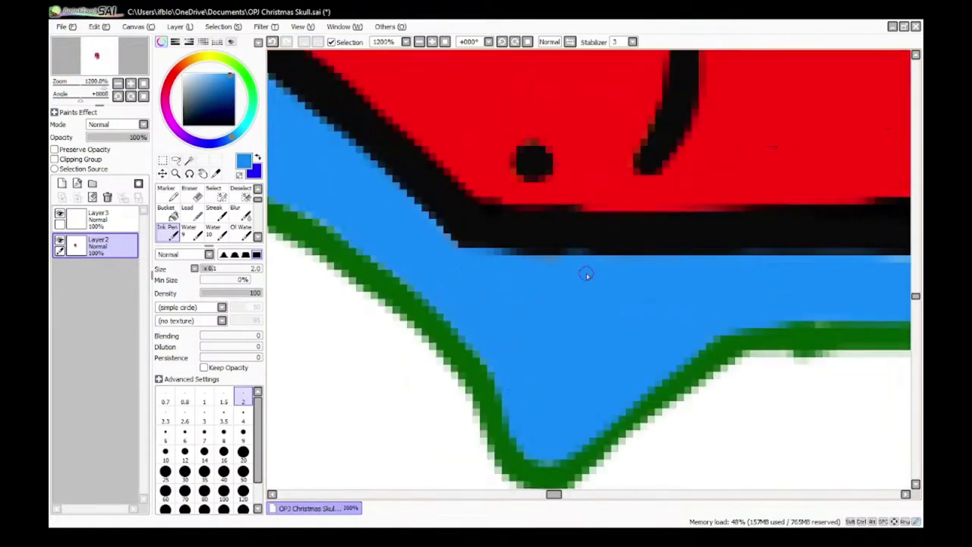
pyautogui.scroll(-5, 586, 274)
pyautogui.scroll(6, 710, 275)
pyautogui.moveTo(702, 256); pyautogui.dragTo(532, 261)
pyautogui.scroll(-8, 757, 272)
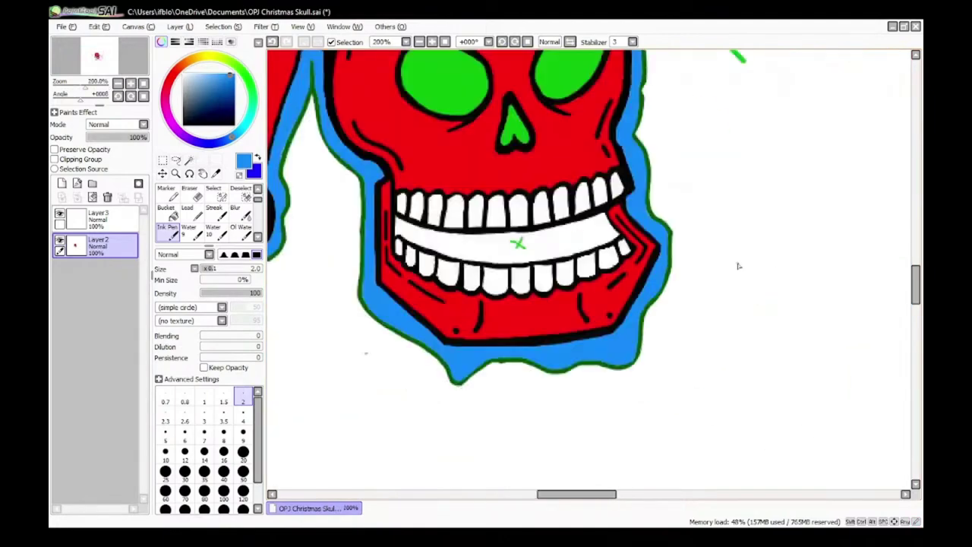
# Step: Smooth the notch in the green outline on the skull's right side with sampled dark green and white
pyautogui.scroll(8, 601, 129)
pyautogui.scroll(-8, 692, 278)
pyautogui.scroll(8, 683, 218)
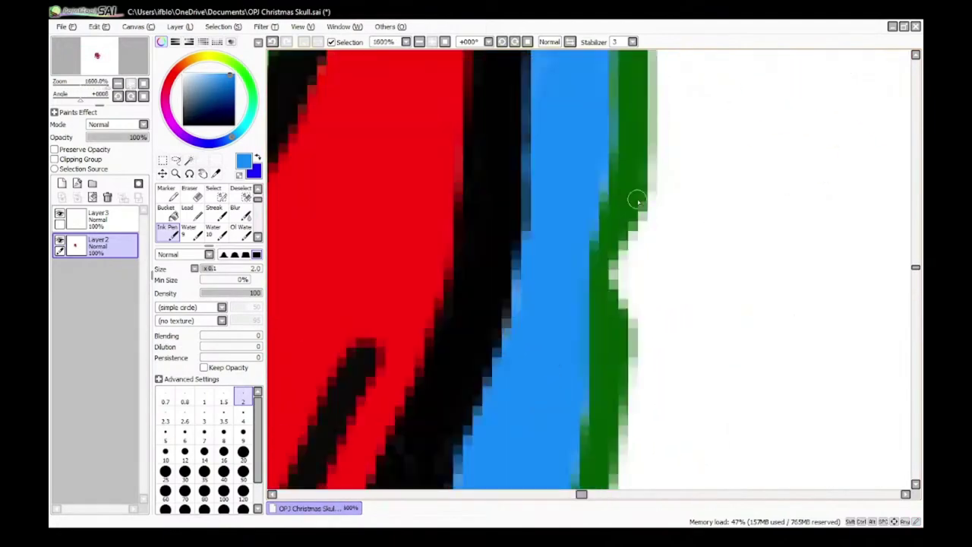
pyautogui.keyDown('alt'); pyautogui.click(636, 199); pyautogui.keyUp('alt')
pyautogui.scroll(-8, 604, 311)
pyautogui.scroll(8, 607, 313)
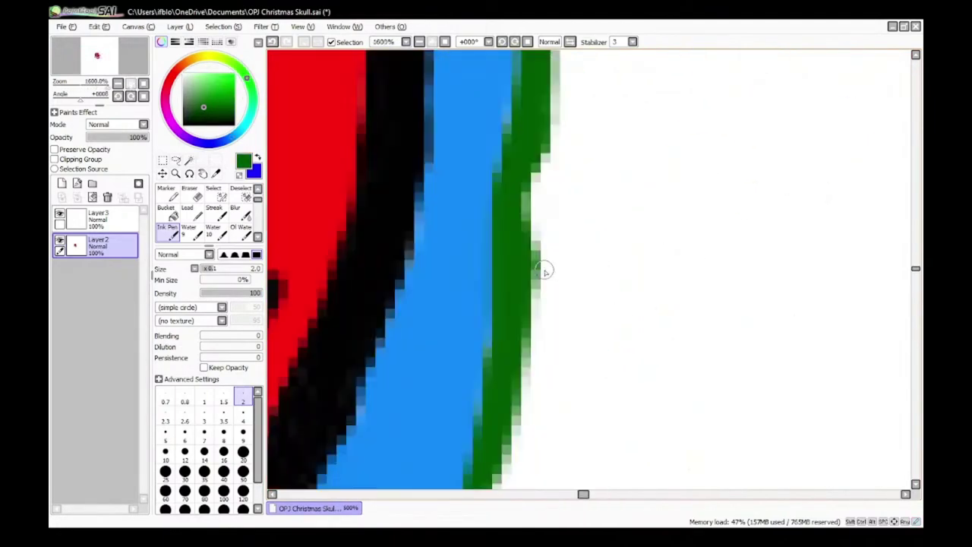
pyautogui.keyDown('alt'); pyautogui.click(548, 269); pyautogui.keyUp('alt')
pyautogui.moveTo(542, 278); pyautogui.dragTo(551, 250)
pyautogui.scroll(-10, 553, 250)
# Step: Cover the white spot and rough edge along the hat's upper-left outline with sampled light blue, then sample black
pyautogui.scroll(4, 448, 175)
pyautogui.scroll(5, 429, 182)
pyautogui.keyDown('alt'); pyautogui.click(360, 308); pyautogui.keyUp('alt')
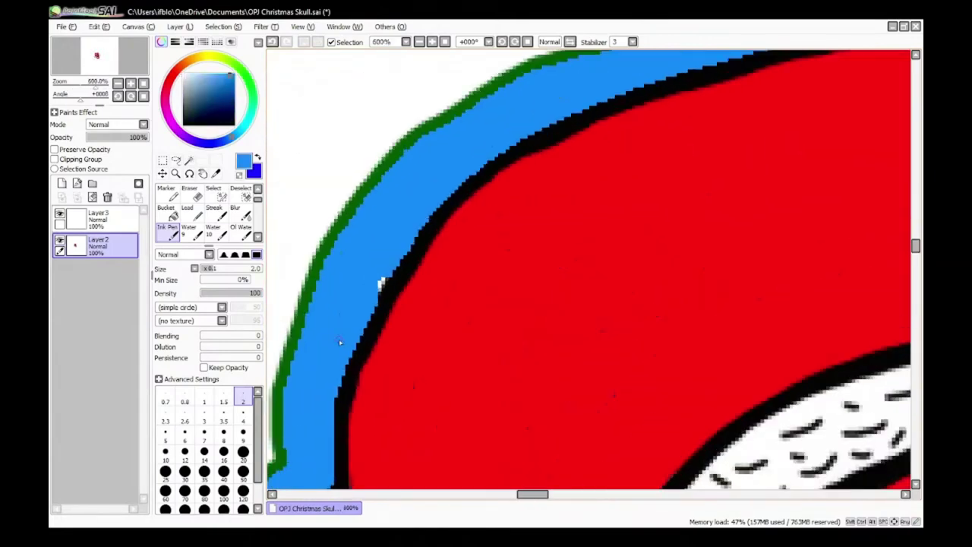
pyautogui.scroll(4, 361, 315)
pyautogui.moveTo(467, 192)
pyautogui.mouseDown()
pyautogui.moveTo(440, 235)
pyautogui.moveTo(445, 342)
pyautogui.mouseUp()
pyautogui.scroll(-6, 448, 184)
pyautogui.scroll(6, 502, 300)
pyautogui.moveTo(456, 248); pyautogui.dragTo(465, 361)
pyautogui.scroll(-6, 456, 310)
pyautogui.scroll(6, 461, 281)
pyautogui.rightClick(474, 323)
pyautogui.scroll(-8, 469, 282)
# Step: Clean the inner edge of the pom-pom's black outline with sampled white, enlarging the pen to size 10
pyautogui.scroll(7, 460, 314)
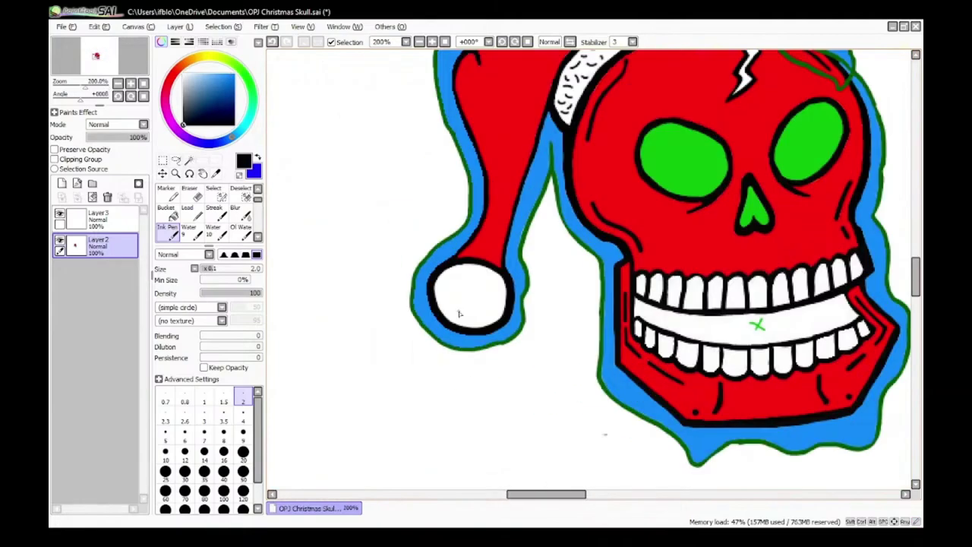
pyautogui.keyDown('alt'); pyautogui.click(400, 139); pyautogui.keyUp('alt')
pyautogui.moveTo(370, 145); pyautogui.dragTo(348, 209)
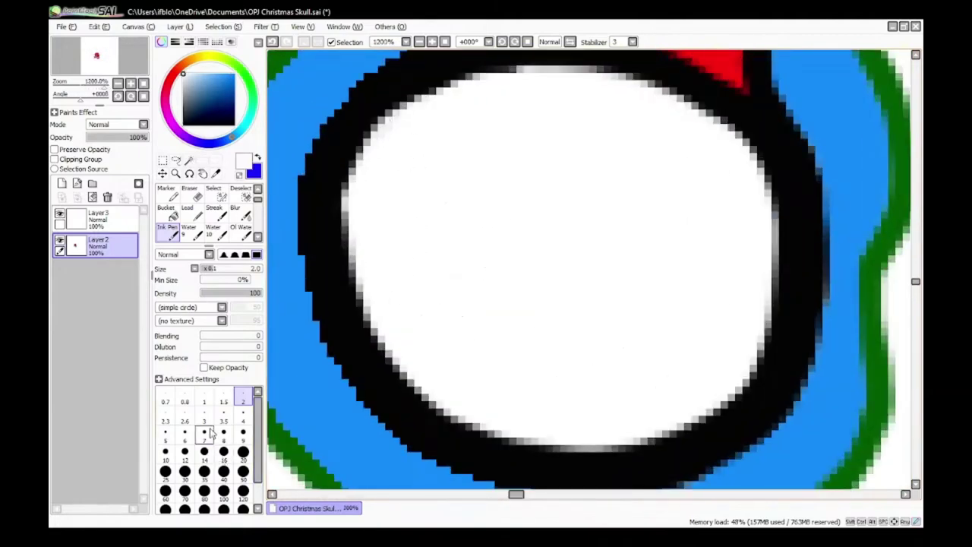
pyautogui.click(165, 454)
pyautogui.moveTo(433, 110)
pyautogui.mouseDown()
pyautogui.moveTo(384, 165)
pyautogui.moveTo(425, 375)
pyautogui.moveTo(722, 360)
pyautogui.moveTo(733, 172)
pyautogui.moveTo(388, 127)
pyautogui.mouseUp()
pyautogui.scroll(-2, 438, 209)
pyautogui.scroll(2, 434, 186)
pyautogui.hotkey('ctrl', 'z')
pyautogui.moveTo(539, 134)
pyautogui.mouseDown()
pyautogui.moveTo(437, 153)
pyautogui.moveTo(403, 354)
pyautogui.moveTo(654, 462)
pyautogui.moveTo(764, 254)
pyautogui.moveTo(530, 189)
pyautogui.mouseUp()
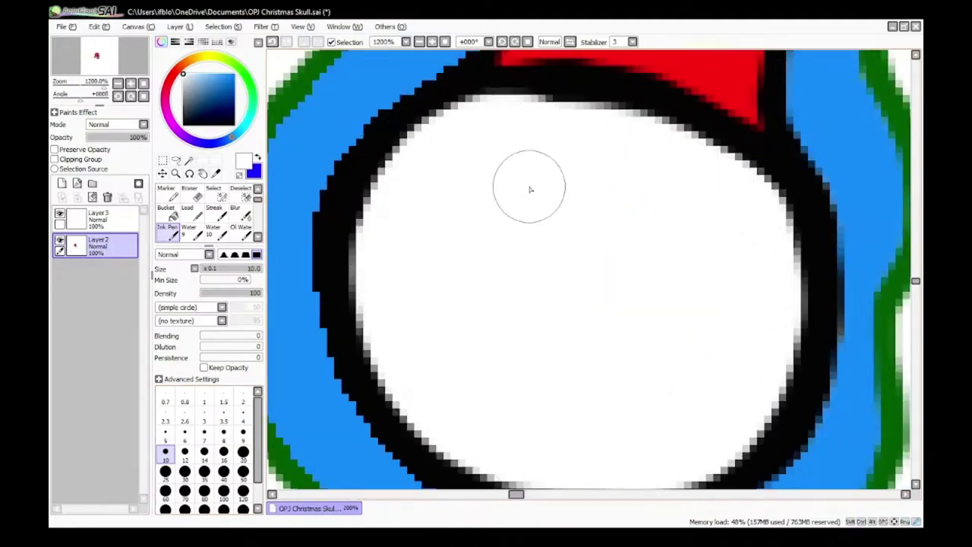
pyautogui.scroll(-3, 530, 189)
pyautogui.scroll(3, 467, 419)
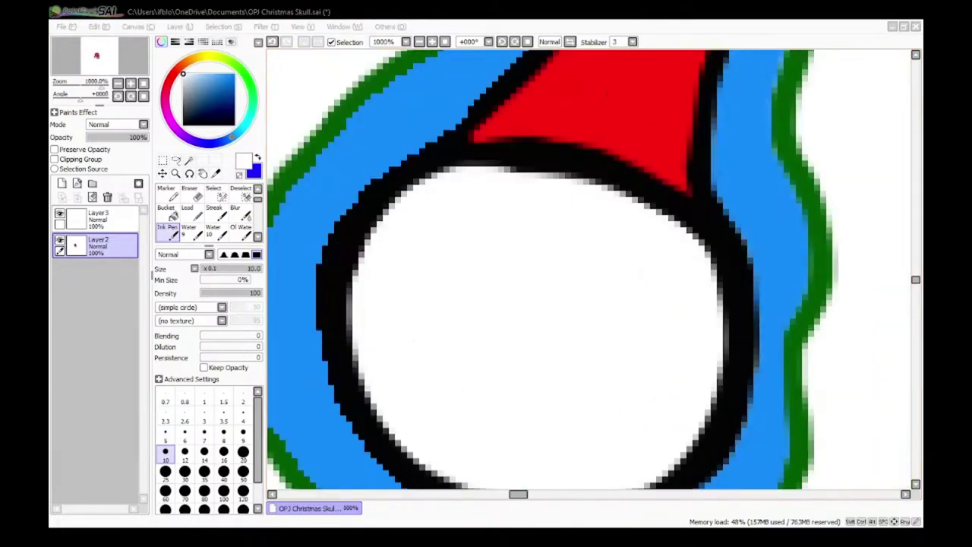
# Step: Draw short curved black fur marks across the upper half of the pom-pom at pen size 2
pyautogui.scroll(-4, 499, 350)
pyautogui.scroll(3, 499, 349)
pyautogui.click(243, 396)
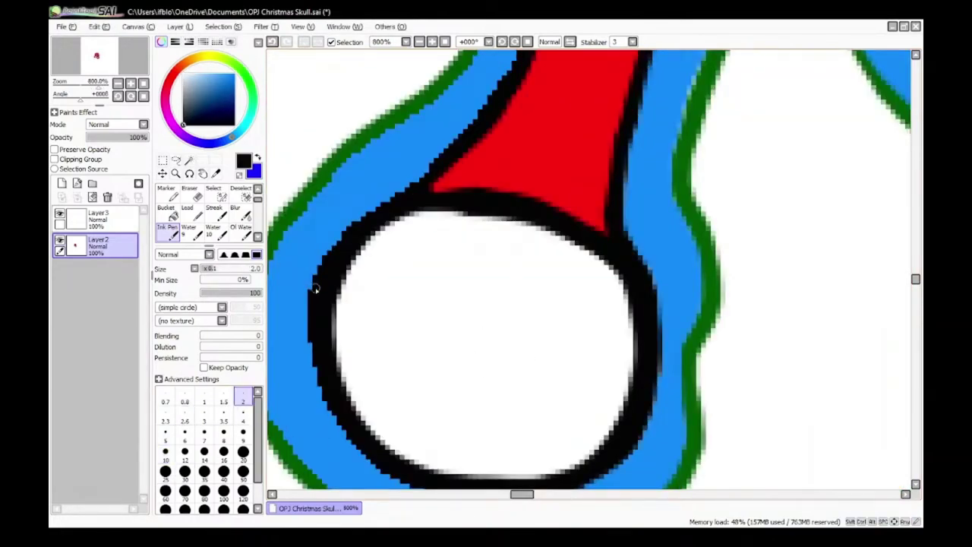
pyautogui.scroll(2, 401, 252)
pyautogui.moveTo(411, 216)
pyautogui.mouseDown()
pyautogui.moveTo(434, 226)
pyautogui.moveTo(466, 220)
pyautogui.mouseUp()
pyautogui.moveTo(377, 262); pyautogui.dragTo(411, 303)
pyautogui.moveTo(476, 305); pyautogui.dragTo(557, 306)
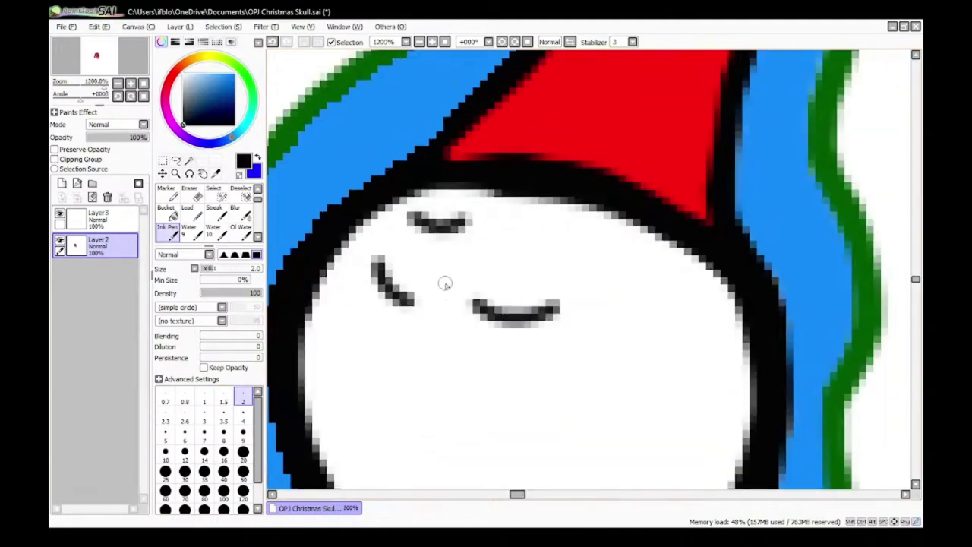
pyautogui.moveTo(450, 275); pyautogui.dragTo(450, 298)
pyautogui.moveTo(525, 235); pyautogui.dragTo(592, 259)
pyautogui.scroll(-1, 581, 272)
pyautogui.moveTo(385, 362); pyautogui.dragTo(418, 412)
pyautogui.moveTo(407, 319); pyautogui.dragTo(571, 368)
pyautogui.moveTo(591, 317); pyautogui.dragTo(598, 335)
pyautogui.moveTo(630, 234); pyautogui.dragTo(688, 281)
# Step: Add short curved black fur marks across the pom-pom's lower half and right side
pyautogui.scroll(-4, 660, 366)
pyautogui.scroll(3, 672, 479)
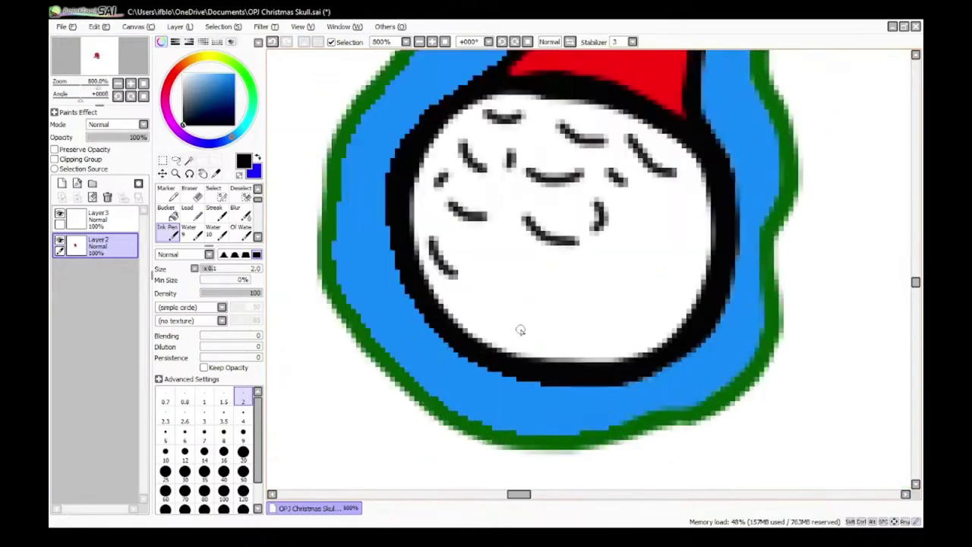
pyautogui.moveTo(520, 330); pyautogui.dragTo(582, 345)
pyautogui.moveTo(555, 288); pyautogui.dragTo(562, 299)
pyautogui.moveTo(476, 291); pyautogui.dragTo(523, 299)
pyautogui.moveTo(684, 259); pyautogui.dragTo(659, 291)
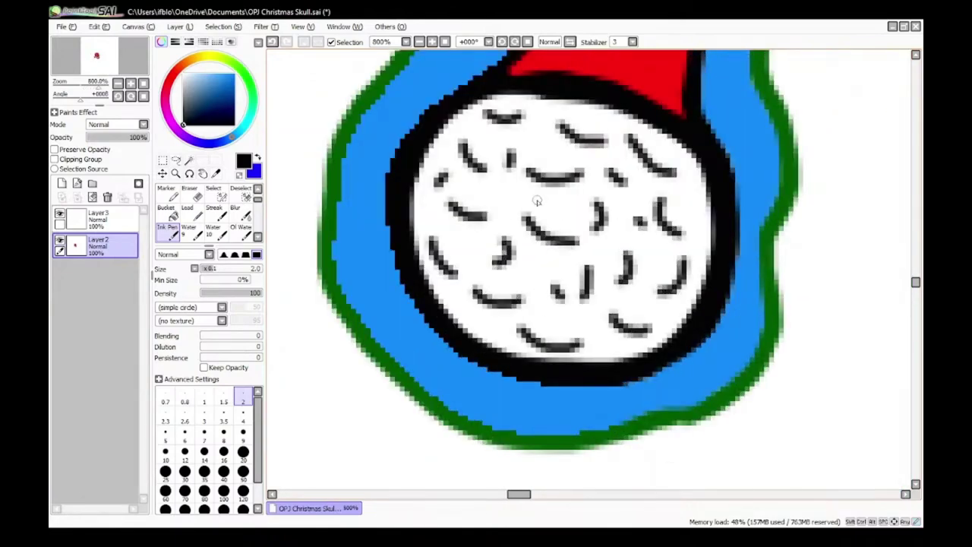
pyautogui.scroll(-5, 537, 201)
pyautogui.scroll(3, 668, 278)
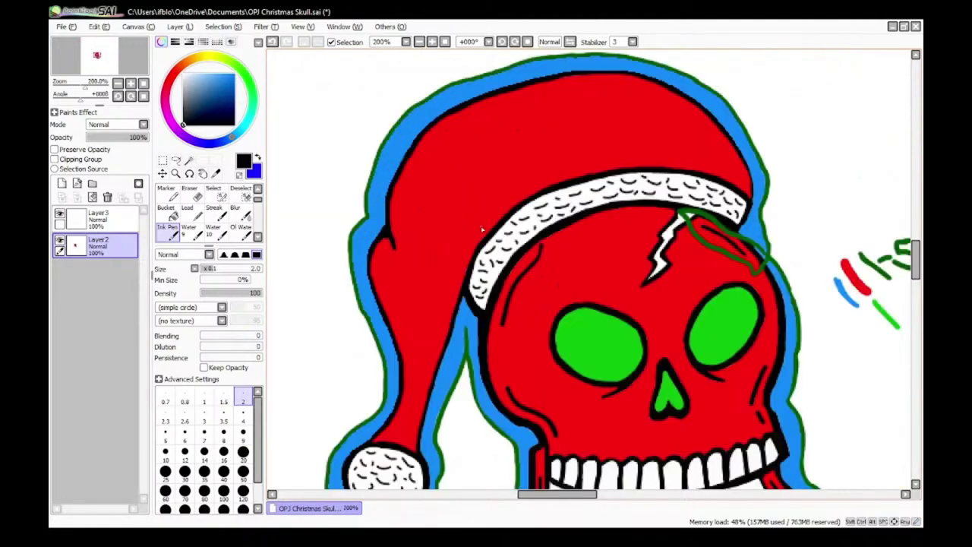
pyautogui.scroll(-3, 482, 230)
pyautogui.scroll(5, 630, 331)
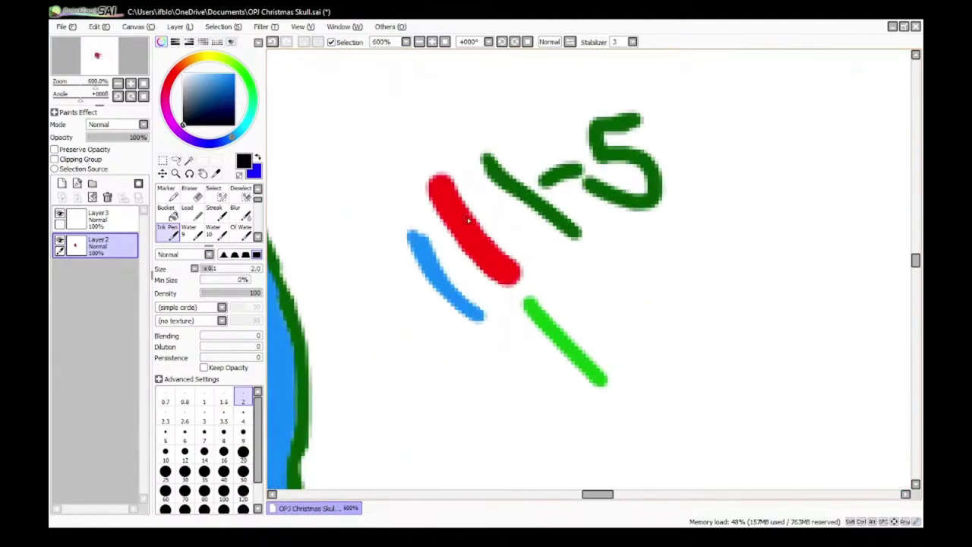
# Step: Mix a darker red from the sampled hat red and draw a short test stroke beside the colour swatches
pyautogui.keyDown('alt'); pyautogui.click(469, 220); pyautogui.keyUp('alt')
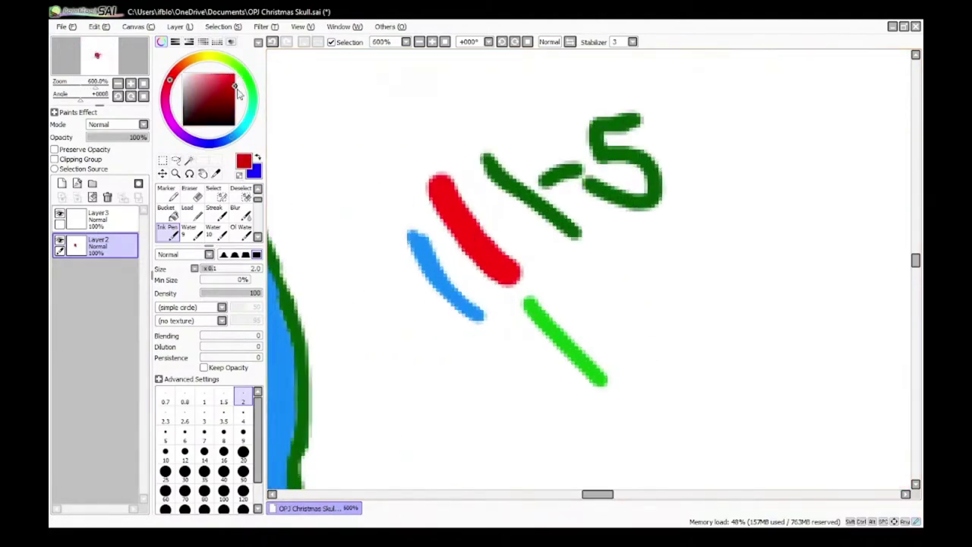
pyautogui.scroll(-3, 531, 266)
pyautogui.scroll(3, 643, 289)
pyautogui.scroll(-3, 434, 297)
pyautogui.scroll(4, 609, 237)
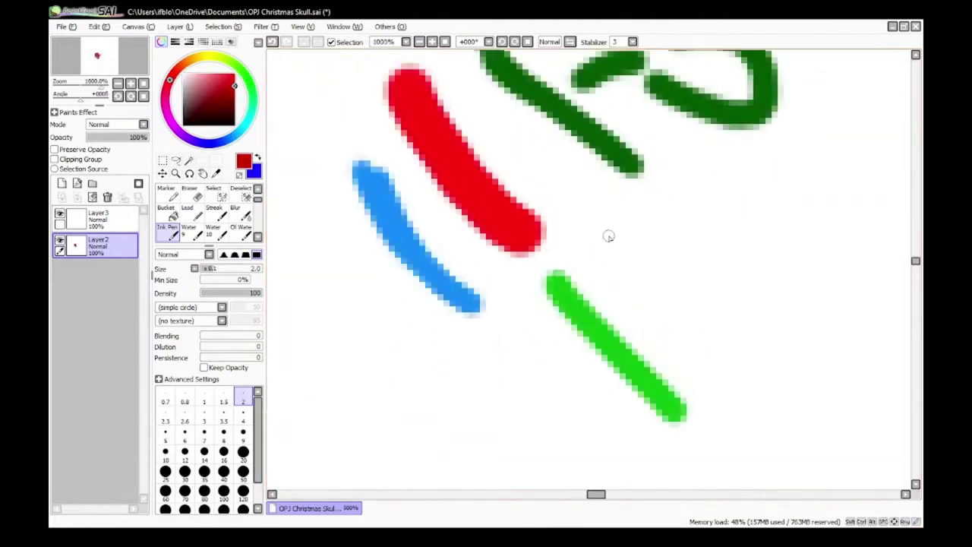
pyautogui.moveTo(580, 213); pyautogui.dragTo(684, 285)
pyautogui.scroll(-5, 654, 289)
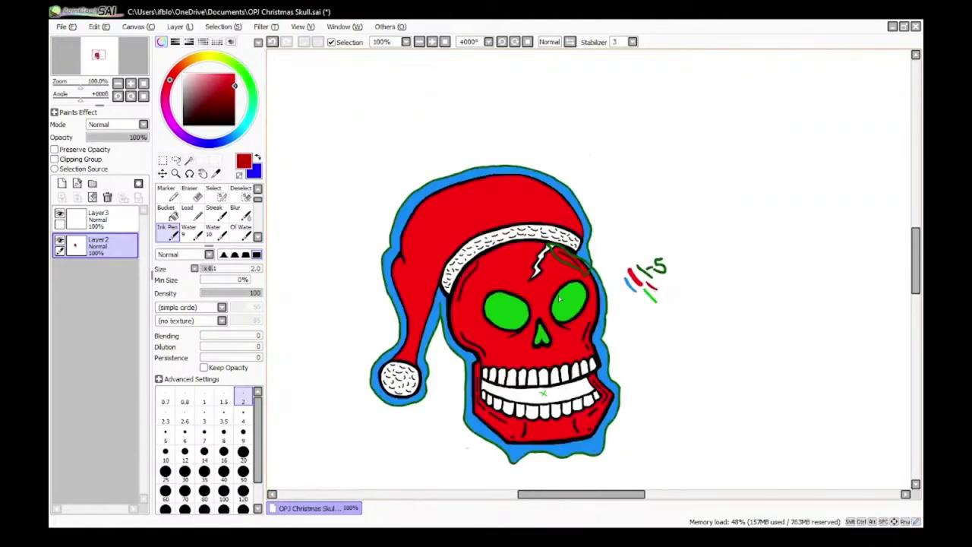
# Step: Shade the inner left edge of the hat's hanging tail in dark red at pen size 5
pyautogui.scroll(4, 560, 299)
pyautogui.click(243, 431)
pyautogui.scroll(-5, 325, 341)
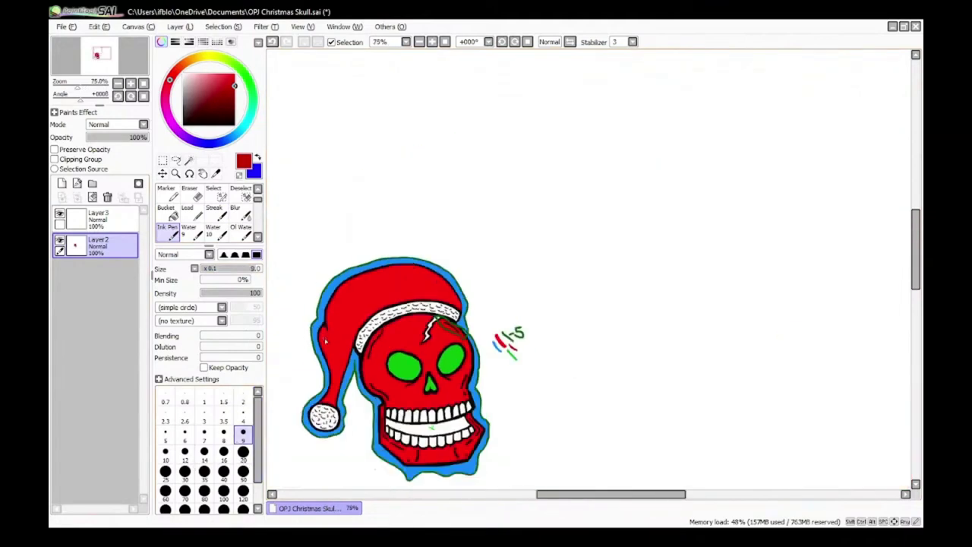
pyautogui.scroll(4, 325, 342)
pyautogui.click(165, 432)
pyautogui.scroll(2, 418, 113)
pyautogui.moveTo(419, 113)
pyautogui.mouseDown()
pyautogui.moveTo(403, 61)
pyautogui.moveTo(413, 94)
pyautogui.moveTo(379, 139)
pyautogui.moveTo(375, 201)
pyautogui.moveTo(461, 439)
pyautogui.mouseUp()
pyautogui.scroll(-2, 404, 75)
pyautogui.scroll(-2, 462, 444)
pyautogui.scroll(2, 469, 474)
pyautogui.moveTo(423, 185)
pyautogui.mouseDown()
pyautogui.moveTo(455, 269)
pyautogui.moveTo(462, 382)
pyautogui.moveTo(446, 454)
pyautogui.mouseUp()
pyautogui.scroll(-10, 448, 449)
# Step: Add dark red shading around the fold notch on the hat's left edge
pyautogui.scroll(5, 431, 357)
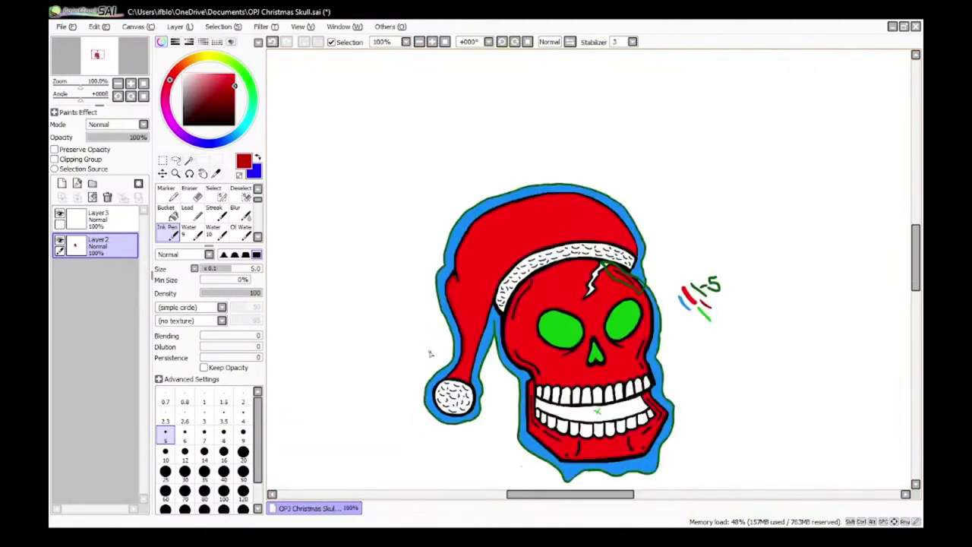
pyautogui.scroll(4, 429, 353)
pyautogui.scroll(-2, 403, 354)
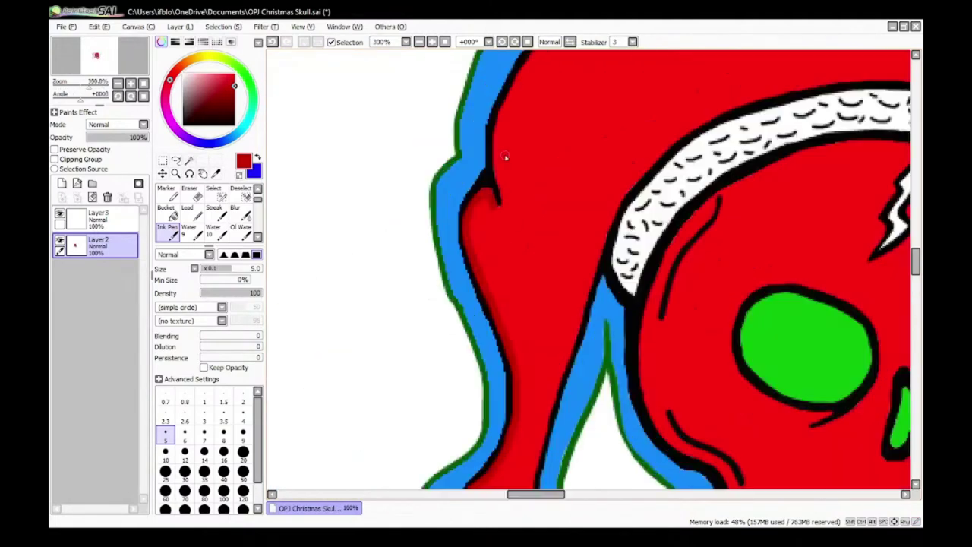
pyautogui.scroll(4, 505, 157)
pyautogui.moveTo(473, 156); pyautogui.dragTo(491, 292)
pyautogui.scroll(-4, 482, 296)
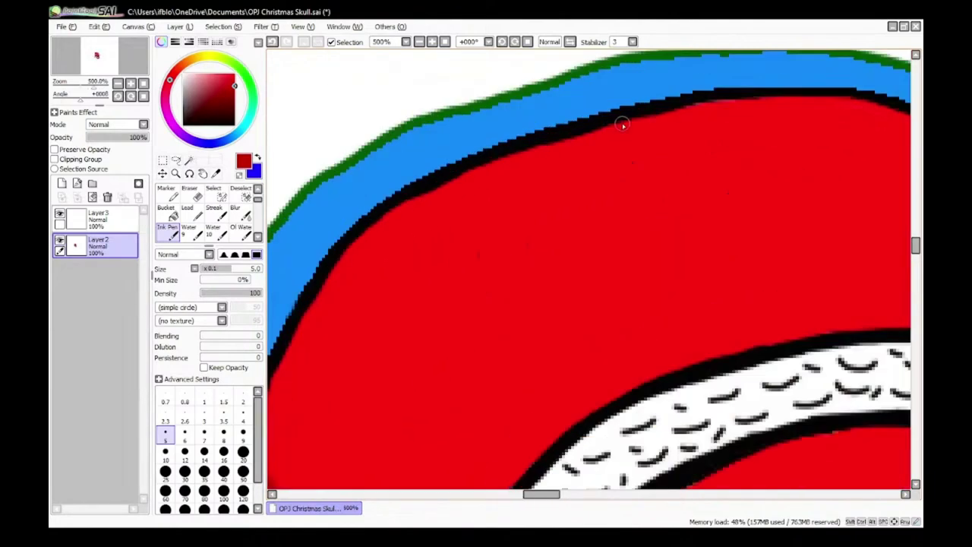
# Step: Shade the hat's upper-left inner edge in dark red down to the fold notch
pyautogui.scroll(4, 625, 114)
pyautogui.moveTo(638, 113)
pyautogui.mouseDown()
pyautogui.moveTo(483, 167)
pyautogui.moveTo(267, 266)
pyautogui.mouseUp()
pyautogui.scroll(-4, 271, 267)
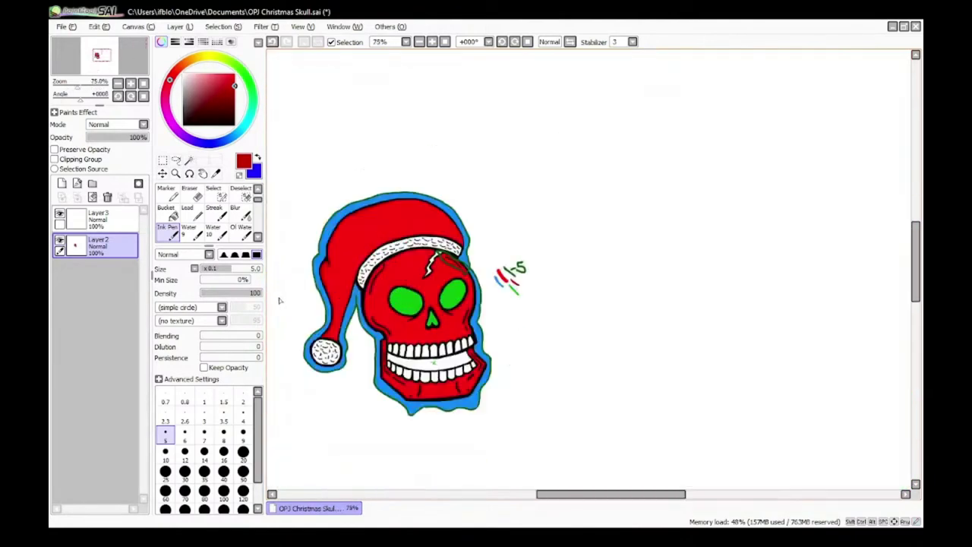
pyautogui.scroll(4, 347, 152)
pyautogui.moveTo(347, 152); pyautogui.dragTo(297, 260)
pyautogui.scroll(-2, 281, 324)
pyautogui.scroll(3, 282, 293)
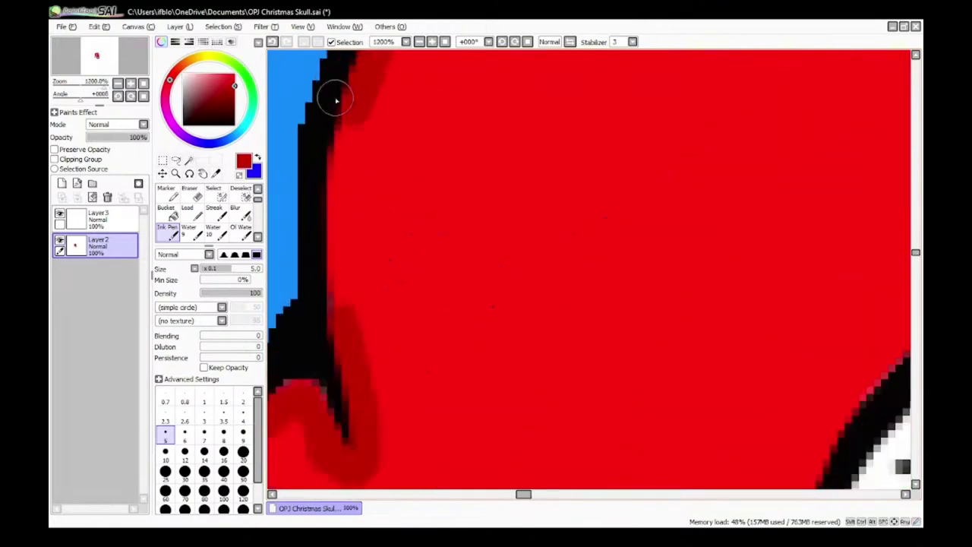
pyautogui.moveTo(349, 99)
pyautogui.mouseDown()
pyautogui.moveTo(336, 182)
pyautogui.moveTo(354, 378)
pyautogui.mouseUp()
pyautogui.scroll(-5, 354, 379)
# Step: Continue the dark red shading along the hat's upper-left curve towards the crown
pyautogui.scroll(4, 384, 276)
pyautogui.moveTo(531, 199)
pyautogui.mouseDown()
pyautogui.moveTo(450, 223)
pyautogui.moveTo(308, 403)
pyautogui.mouseUp()
pyautogui.scroll(-3, 417, 315)
pyautogui.scroll(4, 460, 278)
pyautogui.moveTo(613, 228); pyautogui.dragTo(377, 328)
pyautogui.scroll(-4, 658, 222)
# Step: Shade the underside of the black outline across the hat's crown in dark red
pyautogui.scroll(4, 349, 269)
pyautogui.moveTo(350, 271)
pyautogui.mouseDown()
pyautogui.moveTo(573, 207)
pyautogui.moveTo(737, 175)
pyautogui.moveTo(908, 155)
pyautogui.mouseUp()
pyautogui.scroll(-3, 560, 265)
pyautogui.scroll(4, 559, 265)
pyautogui.moveTo(353, 198)
pyautogui.mouseDown()
pyautogui.moveTo(489, 195)
pyautogui.moveTo(627, 211)
pyautogui.moveTo(824, 283)
pyautogui.moveTo(908, 334)
pyautogui.mouseUp()
pyautogui.scroll(-3, 677, 297)
pyautogui.scroll(2, 547, 199)
# Step: Extend the dark red shading down the hat's right inner edge to the white brim
pyautogui.scroll(2, 547, 199)
pyautogui.moveTo(395, 72)
pyautogui.mouseDown()
pyautogui.moveTo(638, 220)
pyautogui.moveTo(803, 408)
pyautogui.moveTo(839, 465)
pyautogui.mouseUp()
pyautogui.scroll(-3, 748, 420)
pyautogui.scroll(2, 749, 420)
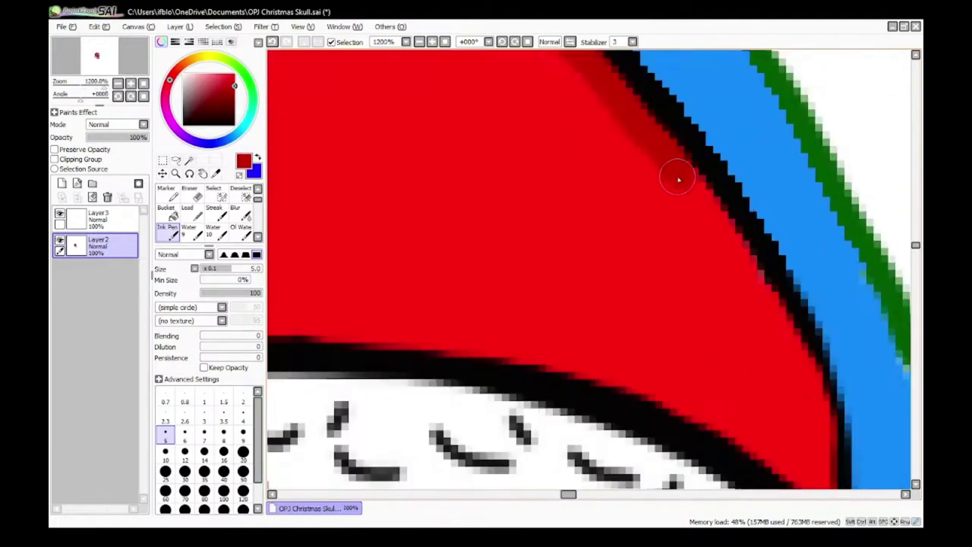
pyautogui.moveTo(676, 174)
pyautogui.mouseDown()
pyautogui.moveTo(723, 230)
pyautogui.moveTo(810, 403)
pyautogui.mouseUp()
pyautogui.scroll(-3, 810, 403)
pyautogui.scroll(3, 810, 403)
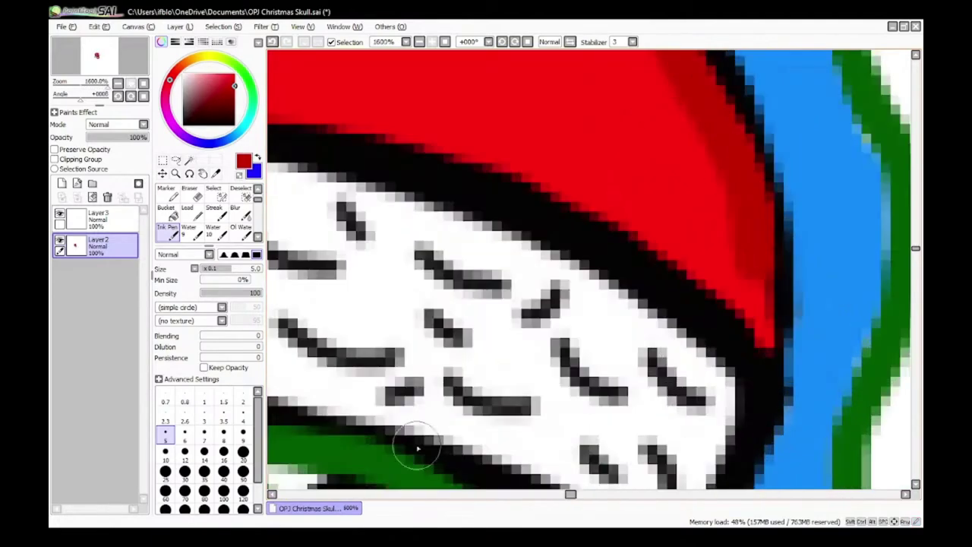
# Step: Fill the narrow corner where the hat's right edge meets the brim with dark red at pen size 2
pyautogui.press('[')
pyautogui.press('[')
pyautogui.press('[')
pyautogui.press('[')
pyautogui.press('[')
pyautogui.press('[')
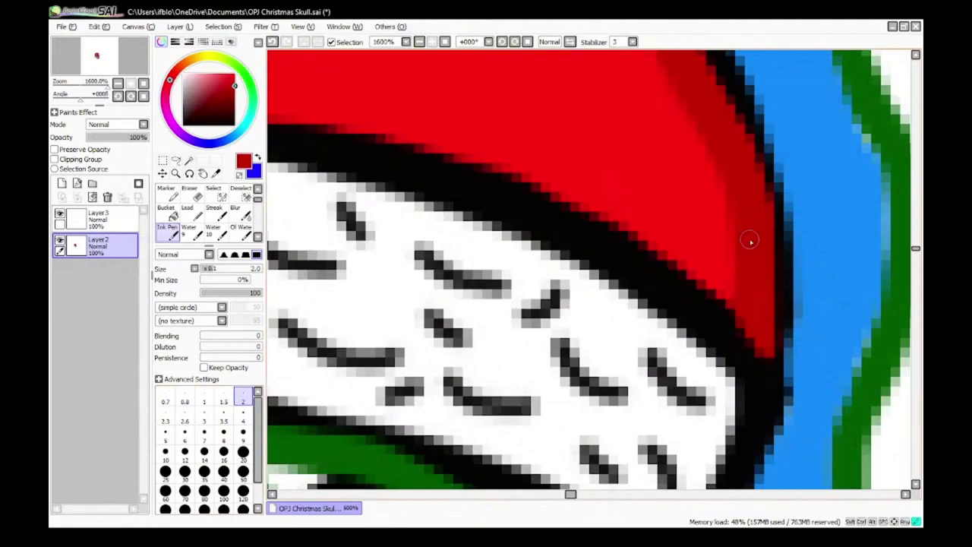
pyautogui.scroll(-5, 750, 241)
pyautogui.scroll(5, 504, 97)
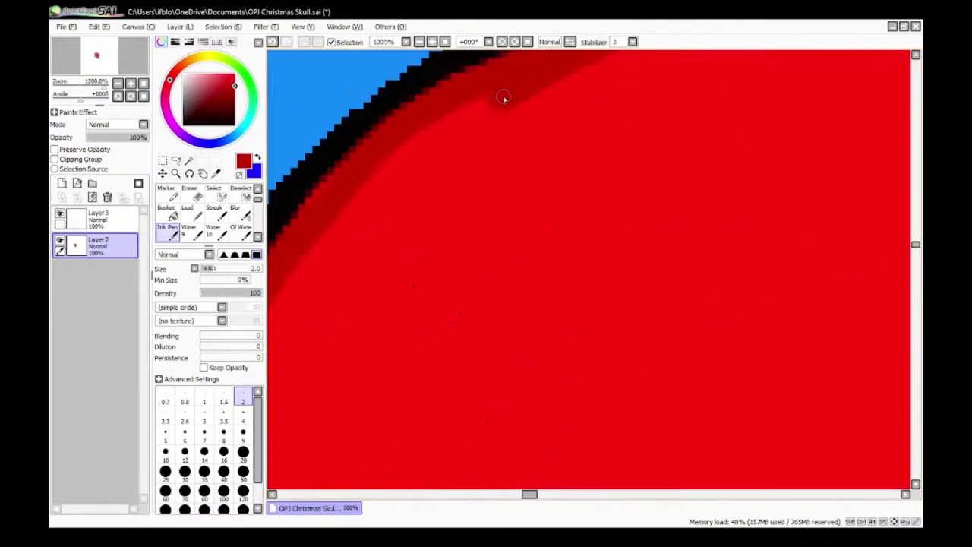
# Step: Touch up the outline around the hat's left fold with sampled black, then sample the dark red again
pyautogui.scroll(-5, 467, 101)
pyautogui.scroll(5, 362, 329)
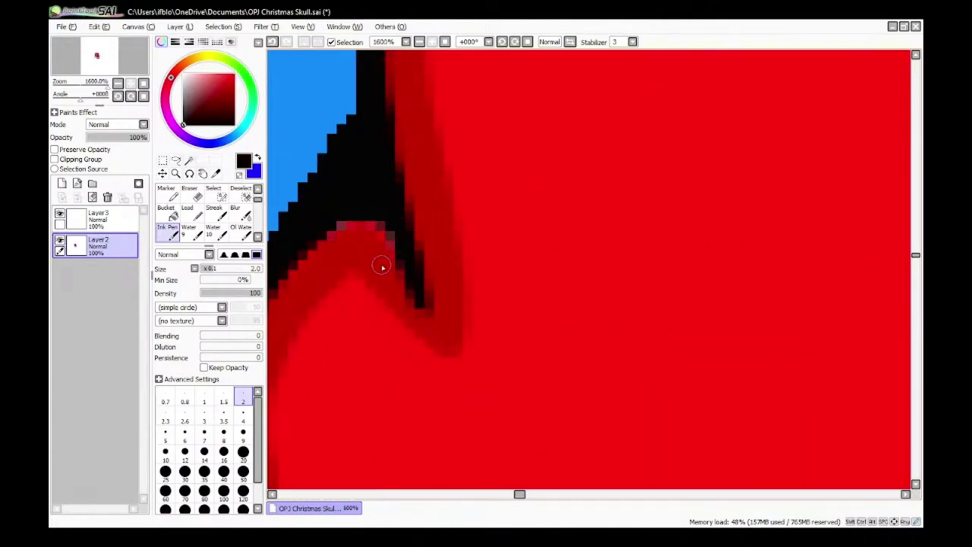
pyautogui.scroll(-5, 439, 349)
pyautogui.scroll(3, 439, 349)
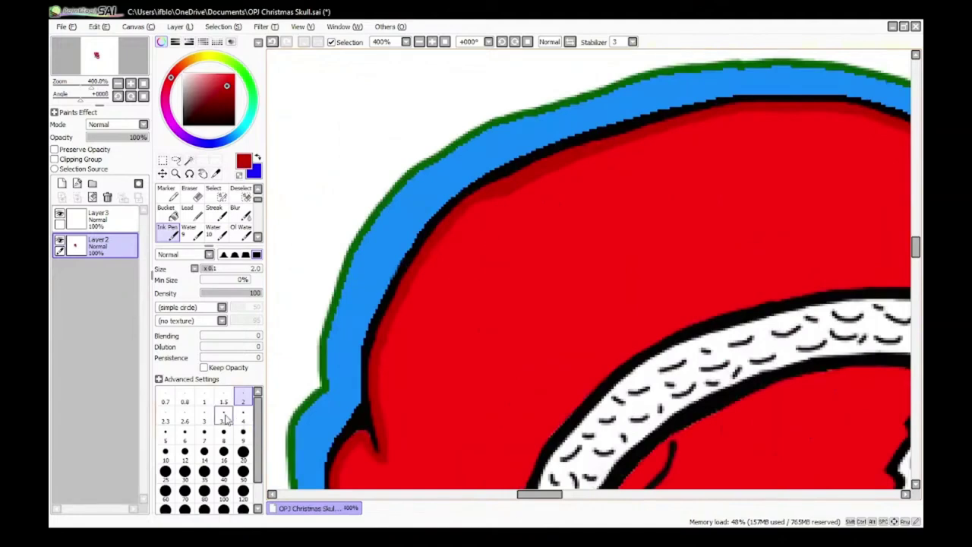
# Step: Widen the dark red shading along the hat's upper-left curve at pen size 4
pyautogui.click(243, 415)
pyautogui.scroll(1, 532, 76)
pyautogui.moveTo(531, 76); pyautogui.dragTo(328, 321)
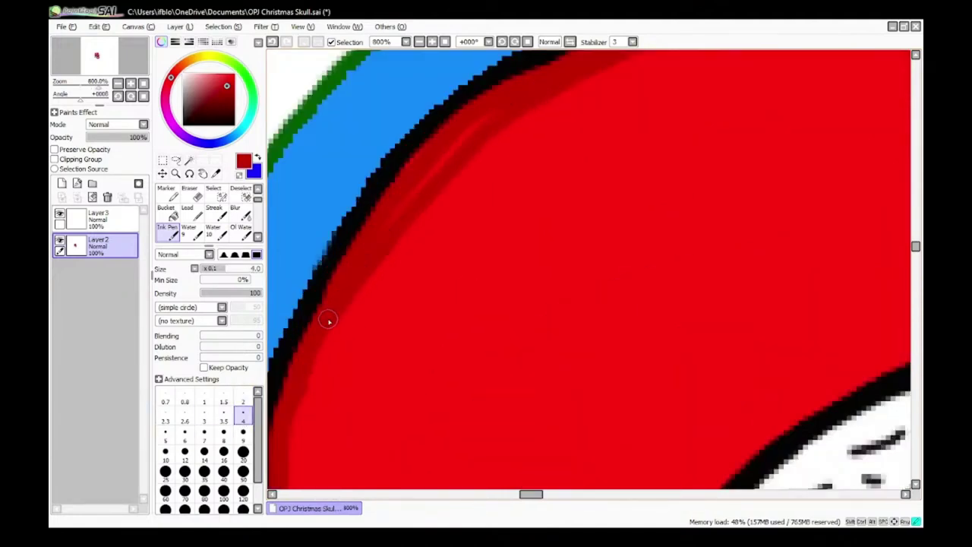
pyautogui.moveTo(475, 118); pyautogui.dragTo(364, 255)
pyautogui.scroll(-4, 436, 147)
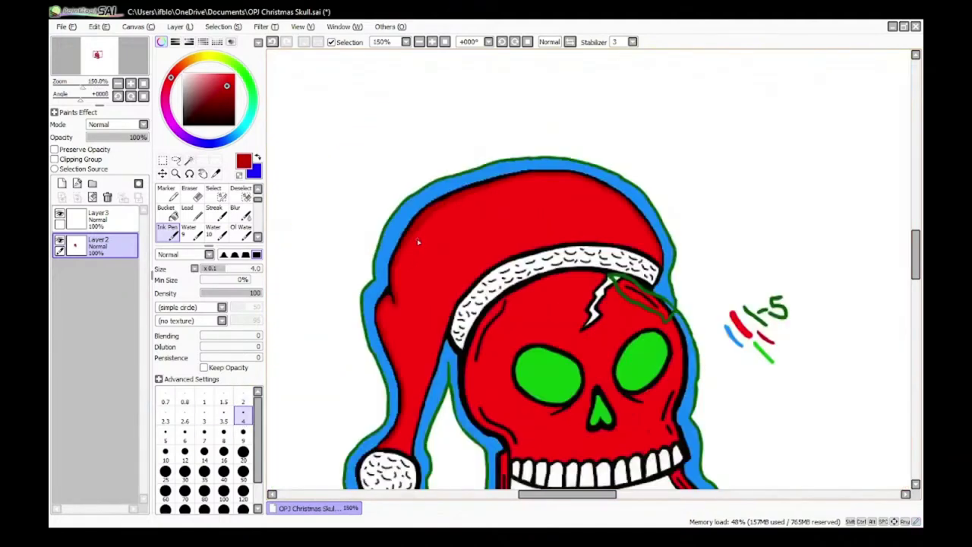
# Step: Smooth the inner edge of the upper-left shading with sampled bright red
pyautogui.scroll(4, 488, 185)
pyautogui.moveTo(412, 215); pyautogui.dragTo(345, 287)
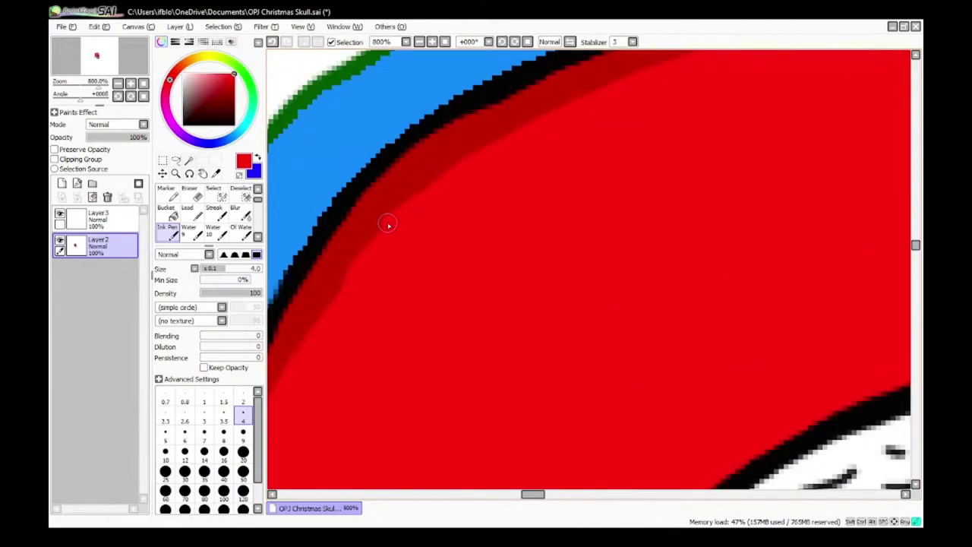
pyautogui.moveTo(388, 223); pyautogui.dragTo(299, 342)
pyautogui.scroll(-4, 372, 271)
pyautogui.scroll(4, 352, 304)
pyautogui.scroll(2, 443, 190)
pyautogui.moveTo(434, 124); pyautogui.dragTo(393, 250)
pyautogui.scroll(-3, 376, 319)
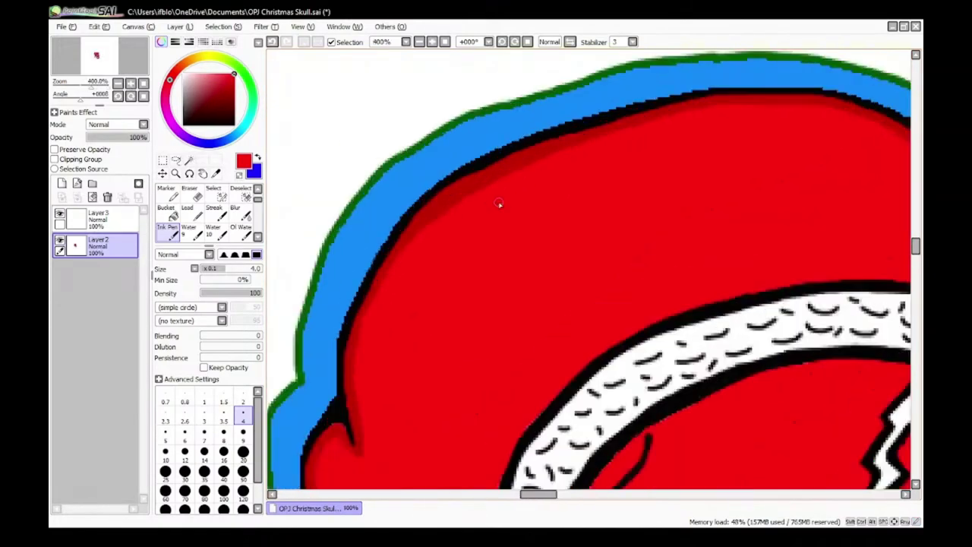
# Step: Even out the shading along the hat's crown and upper-left edge with sampled dark red
pyautogui.scroll(-3, 684, 189)
pyautogui.scroll(4, 463, 119)
pyautogui.scroll(-2, 744, 217)
pyautogui.scroll(1, 572, 107)
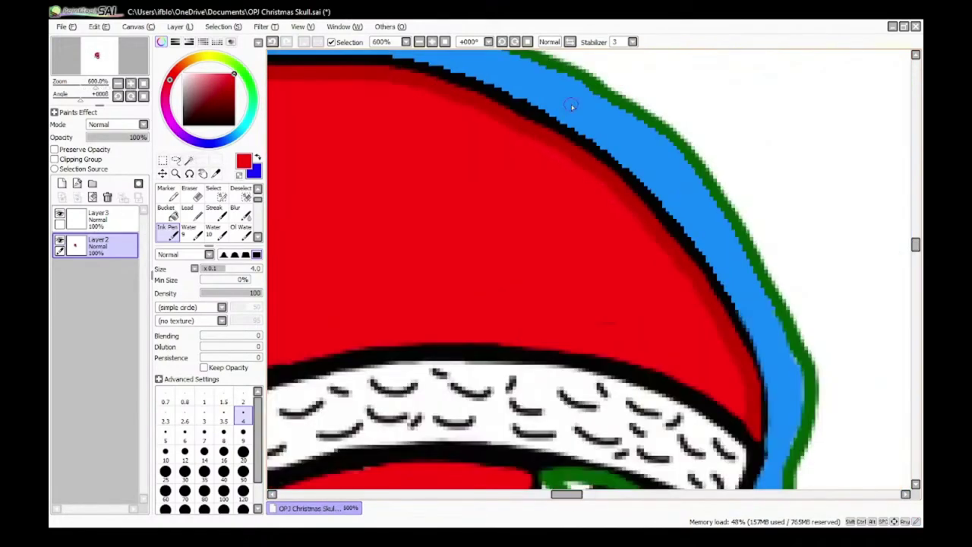
pyautogui.scroll(1, 572, 107)
pyautogui.scroll(-4, 581, 211)
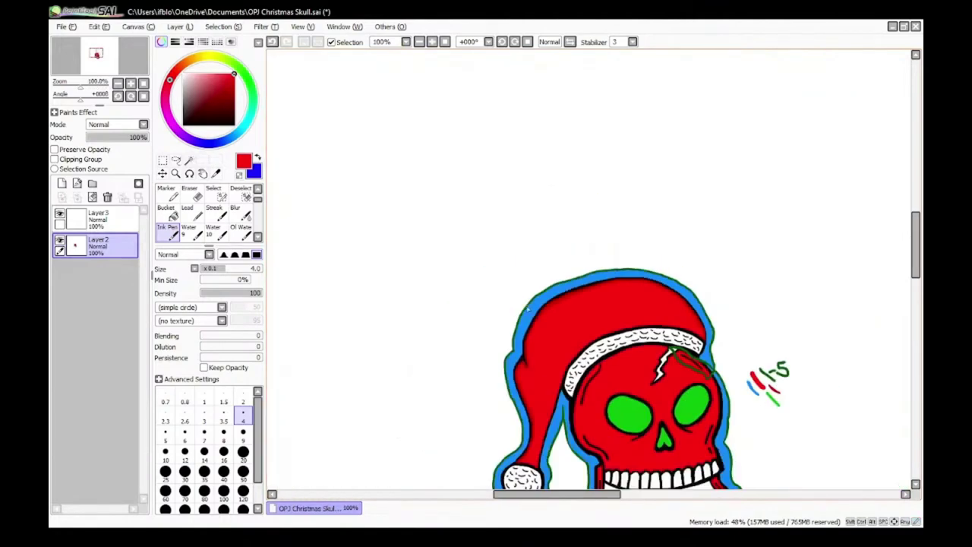
pyautogui.scroll(1, 585, 228)
pyautogui.scroll(3, 589, 260)
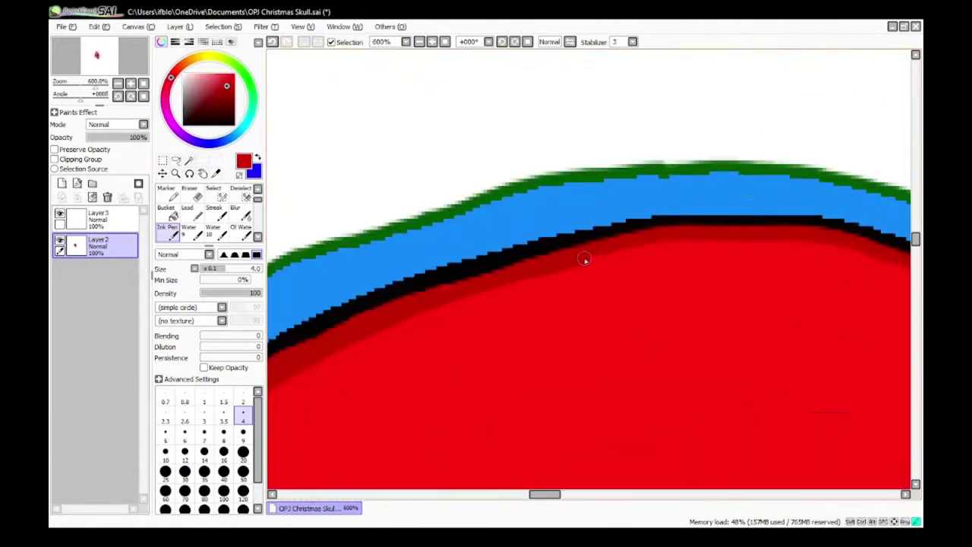
pyautogui.scroll(-4, 647, 291)
pyautogui.scroll(4, 535, 179)
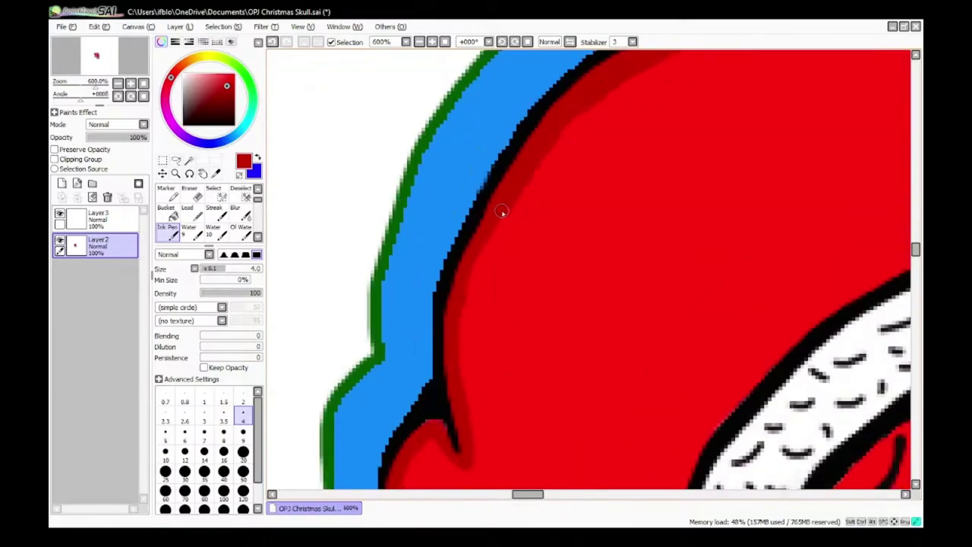
pyautogui.scroll(-5, 461, 422)
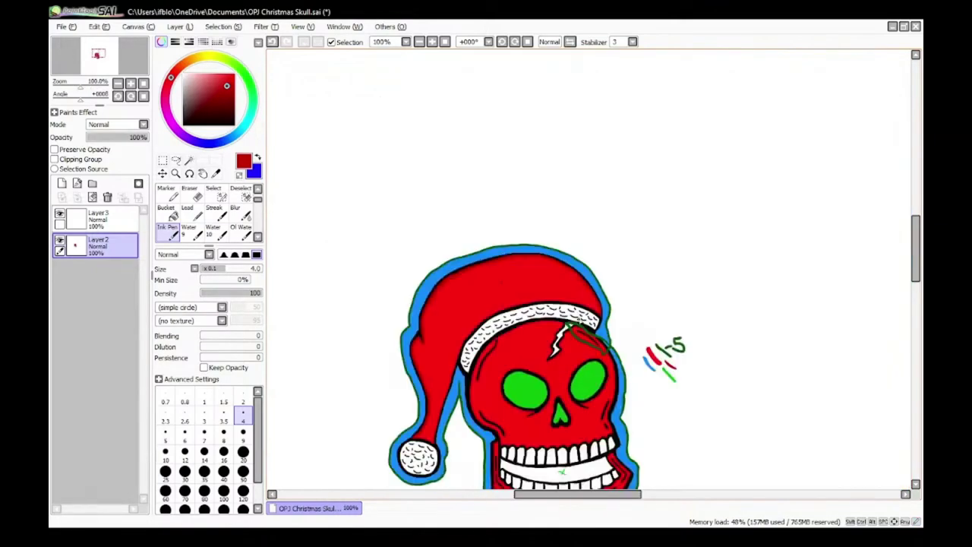
# Step: Thicken the hat's outline from the upper left to the crown with sampled black
pyautogui.scroll(5, 380, 276)
pyautogui.scroll(-5, 380, 276)
pyautogui.scroll(5, 380, 276)
pyautogui.keyDown('alt'); pyautogui.click(353, 279); pyautogui.keyUp('alt')
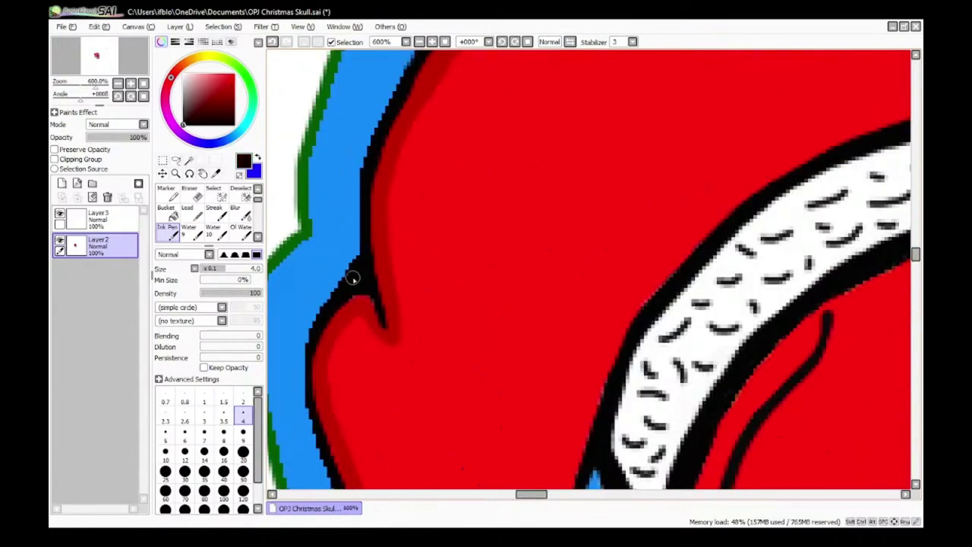
pyautogui.scroll(-5, 456, 273)
pyautogui.scroll(6, 467, 239)
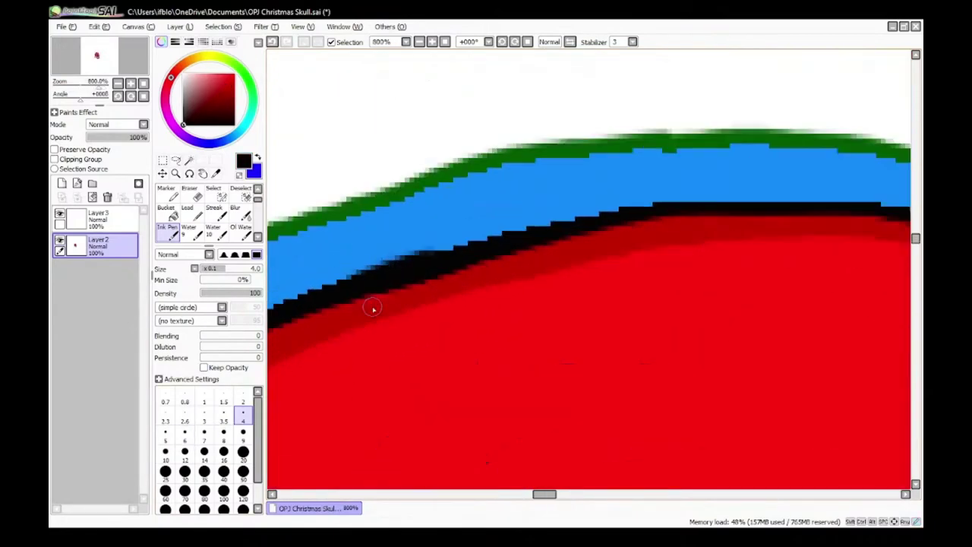
pyautogui.moveTo(466, 243); pyautogui.dragTo(691, 215)
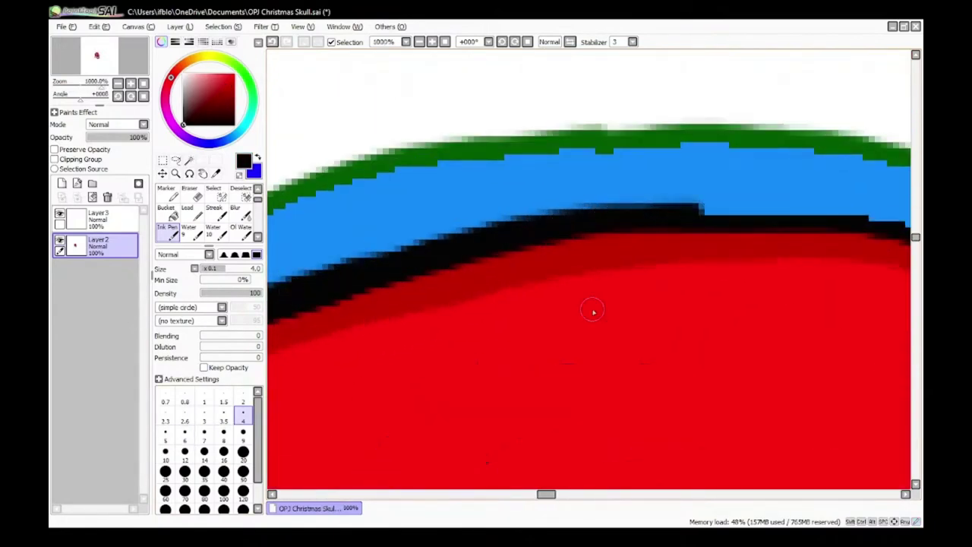
# Step: Thicken the black outline over the hat's crown and onto its right slope
pyautogui.scroll(-5, 592, 310)
pyautogui.scroll(6, 628, 305)
pyautogui.moveTo(337, 258)
pyautogui.mouseDown()
pyautogui.moveTo(516, 267)
pyautogui.moveTo(716, 319)
pyautogui.moveTo(834, 371)
pyautogui.mouseUp()
pyautogui.scroll(-5, 841, 410)
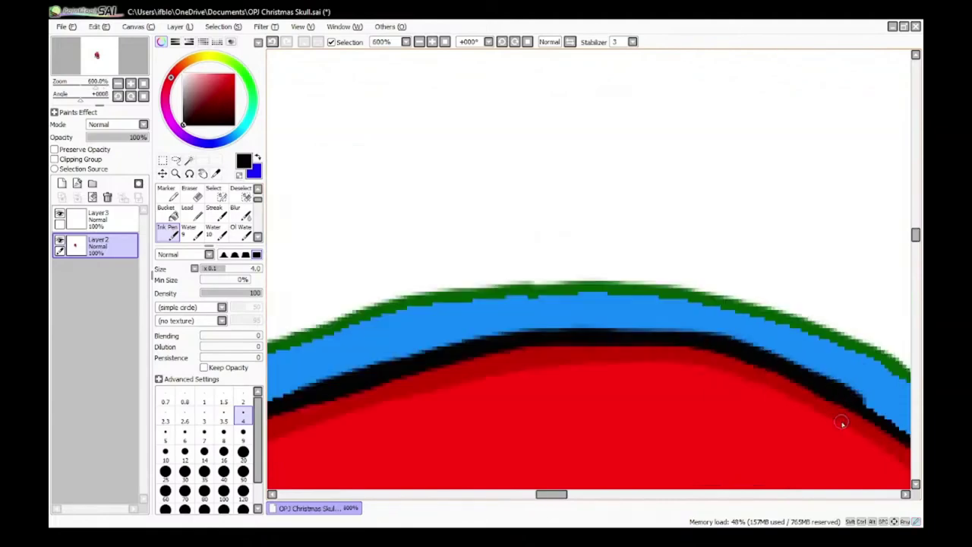
pyautogui.scroll(5, 879, 454)
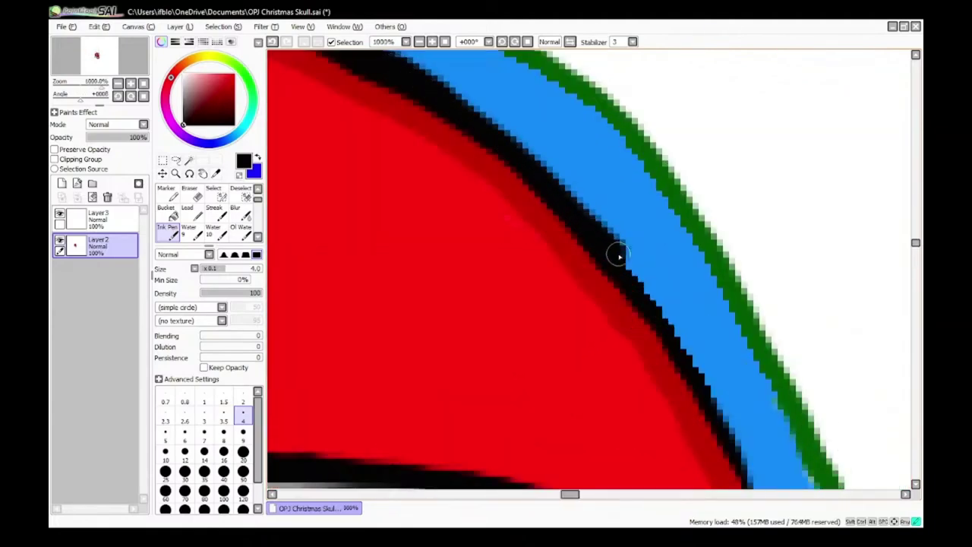
# Step: Thicken the black outline down the hat's right side to the brim, then touch up the border there with sampled light blue
pyautogui.moveTo(619, 256); pyautogui.dragTo(744, 448)
pyautogui.scroll(-3, 745, 448)
pyautogui.scroll(4, 684, 319)
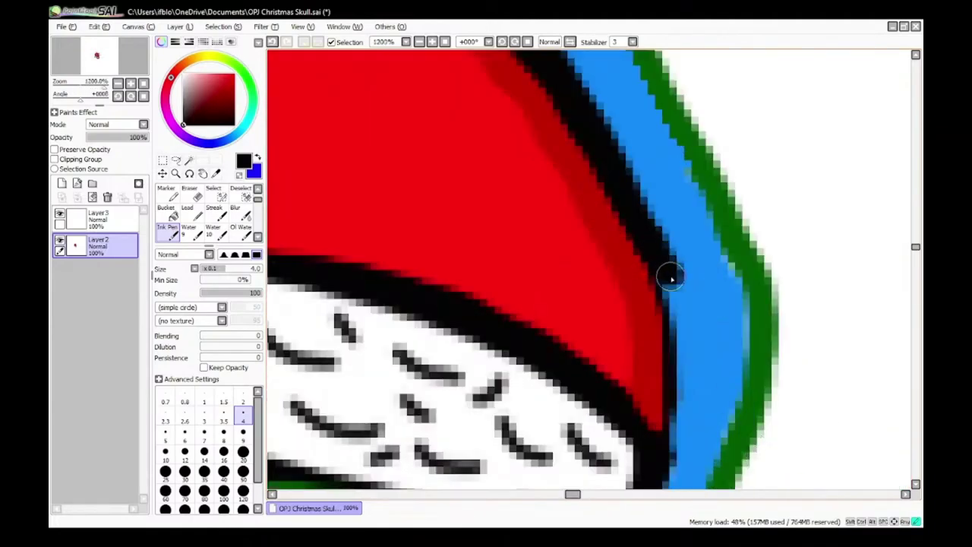
pyautogui.moveTo(671, 278)
pyautogui.mouseDown()
pyautogui.moveTo(684, 362)
pyautogui.moveTo(666, 456)
pyautogui.mouseUp()
pyautogui.scroll(-1, 668, 359)
pyautogui.keyDown('alt'); pyautogui.click(524, 251); pyautogui.keyUp('alt')
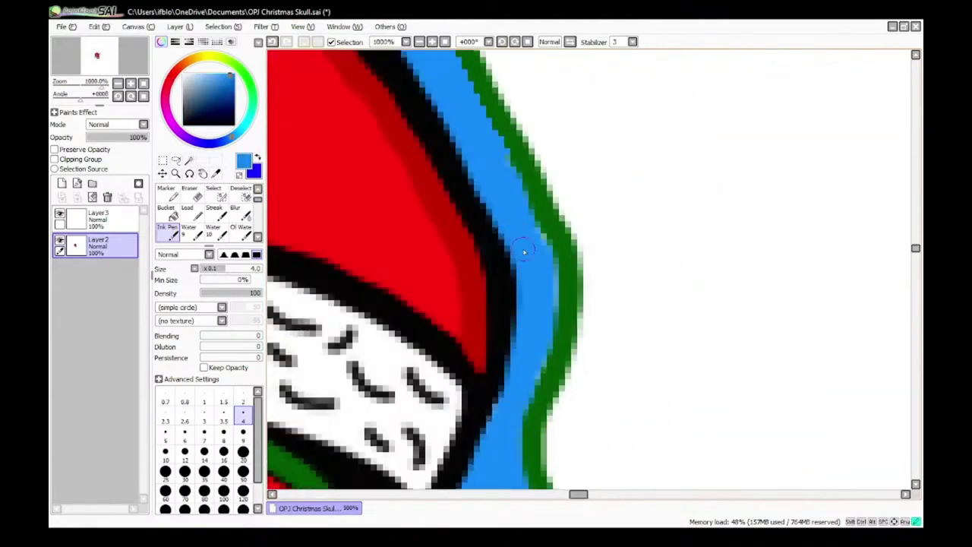
pyautogui.scroll(-5, 524, 350)
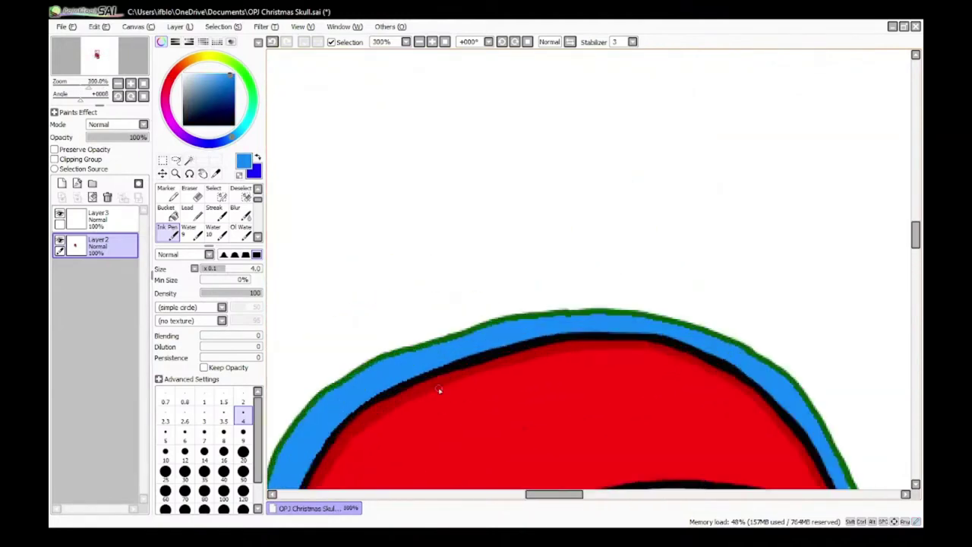
# Step: Thicken the outline on the hat's left side above the fold with sampled black
pyautogui.rightClick(383, 399)
pyautogui.scroll(5, 364, 425)
pyautogui.scroll(-4, 318, 386)
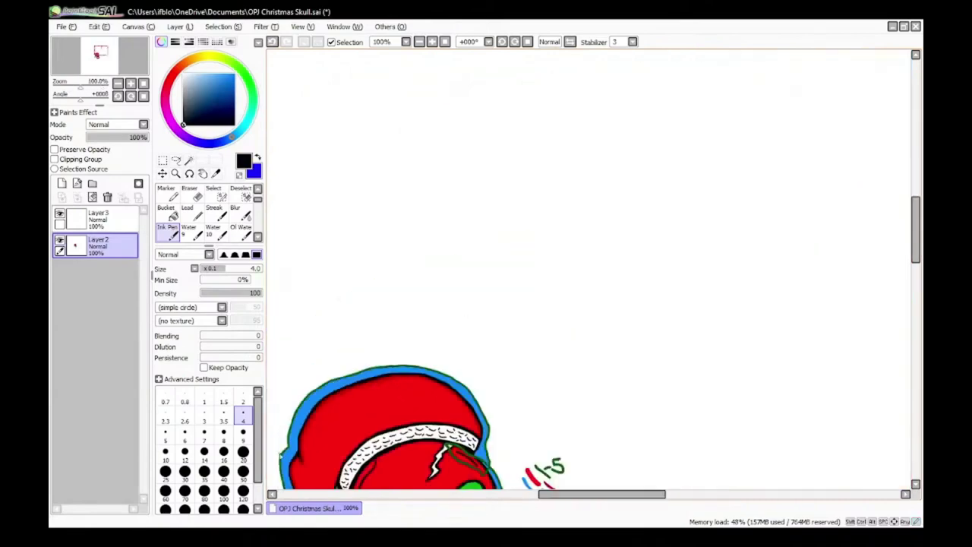
pyautogui.scroll(3, 354, 370)
pyautogui.moveTo(348, 350); pyautogui.dragTo(350, 435)
pyautogui.scroll(-5, 358, 400)
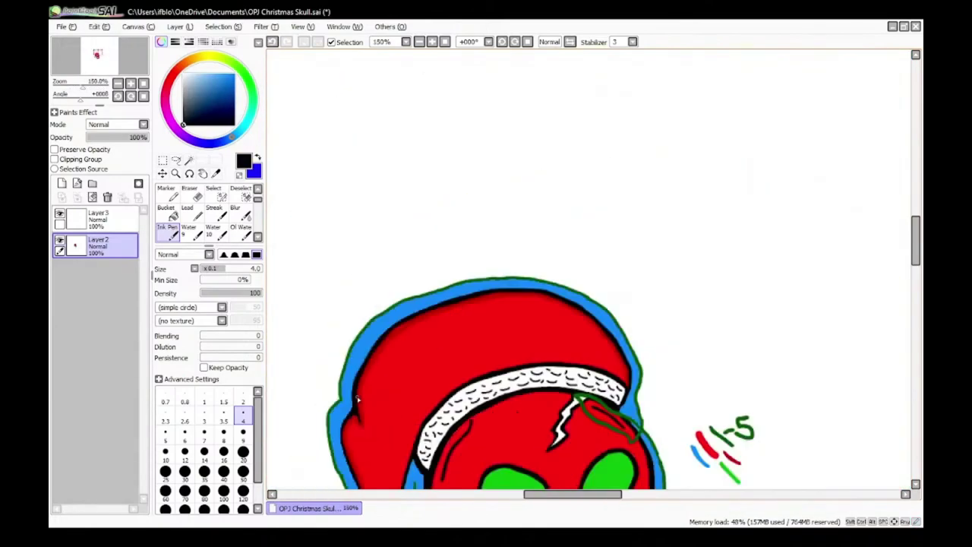
# Step: Touch up the shading along the hat's inner edge, from the left side over the crown, with sampled dark red
pyautogui.scroll(6, 388, 433)
pyautogui.rightClick(393, 282)
pyautogui.moveTo(358, 306); pyautogui.dragTo(346, 371)
pyautogui.scroll(-3, 341, 346)
pyautogui.scroll(3, 339, 346)
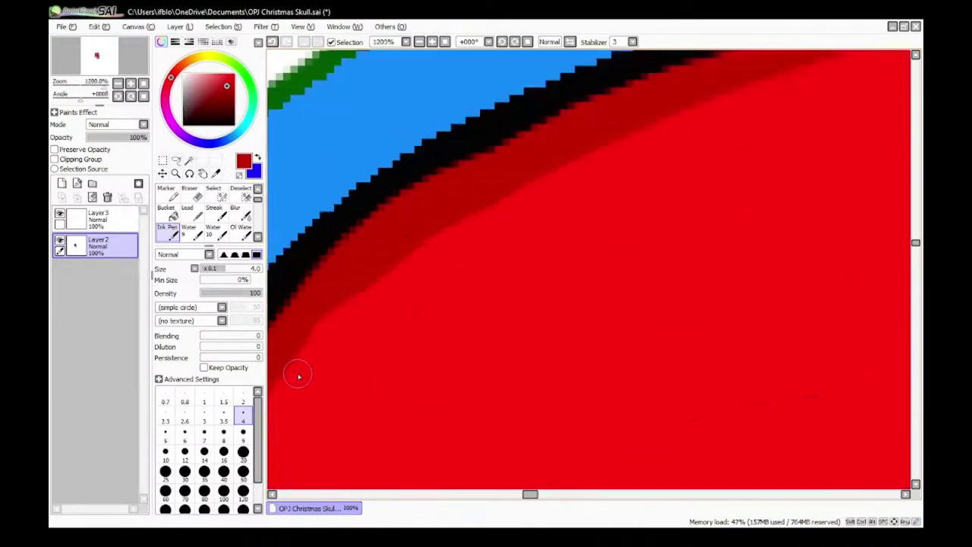
pyautogui.scroll(-4, 289, 350)
pyautogui.scroll(5, 404, 262)
pyautogui.scroll(1, 403, 262)
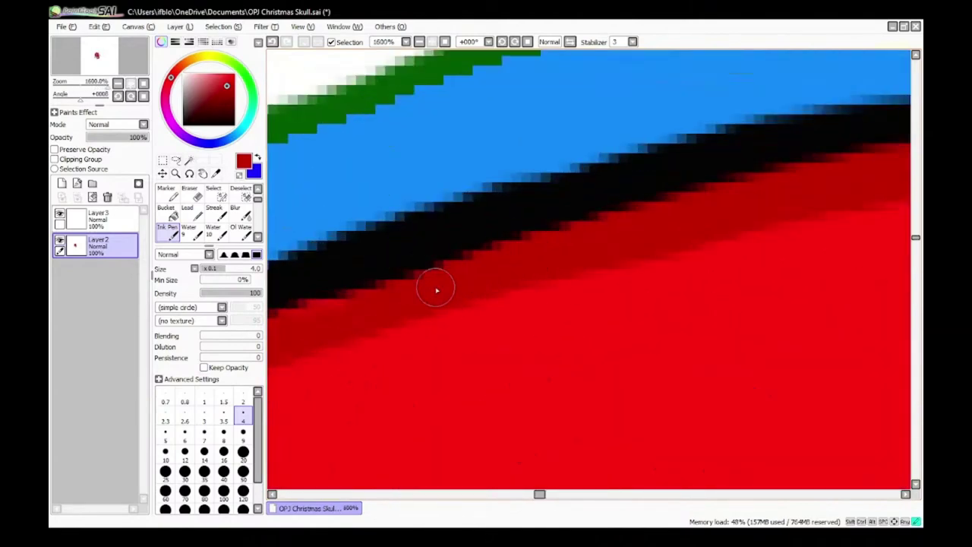
pyautogui.scroll(-5, 597, 252)
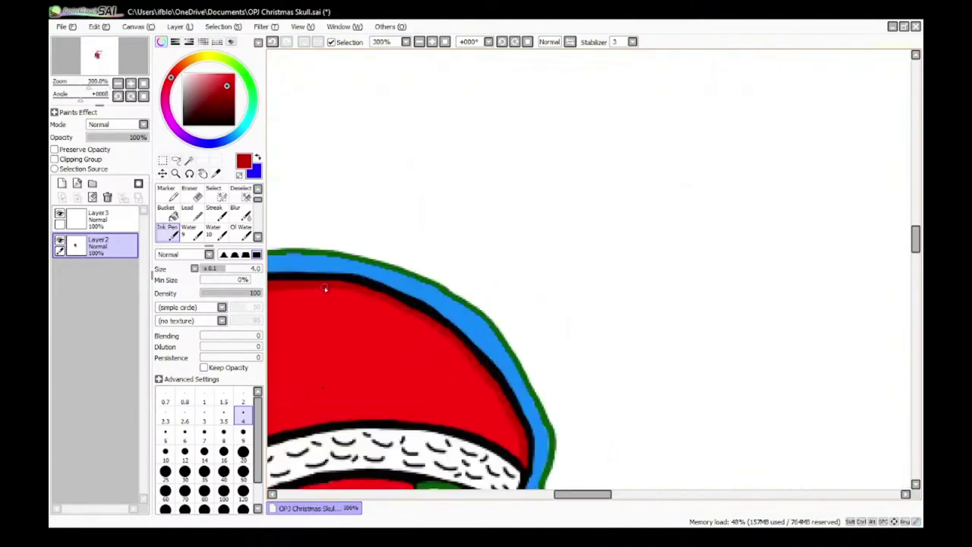
pyautogui.scroll(4, 361, 288)
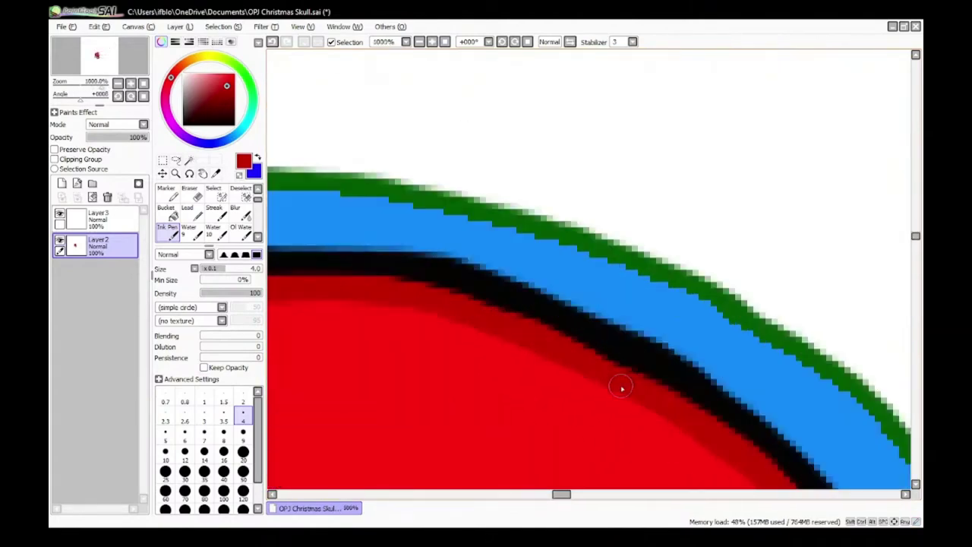
# Step: Sample black, reduce the brush size to 2, and touch up the outline at the hat's corner above the pompom
pyautogui.scroll(2, 620, 386)
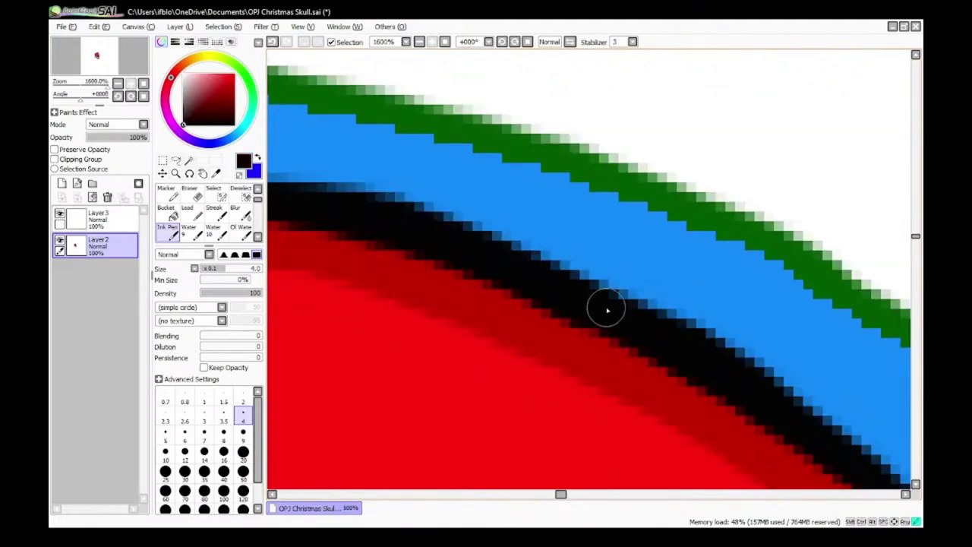
pyautogui.scroll(-8, 699, 364)
pyautogui.moveTo(522, 407); pyautogui.dragTo(524, 250)
pyautogui.scroll(5, 494, 316)
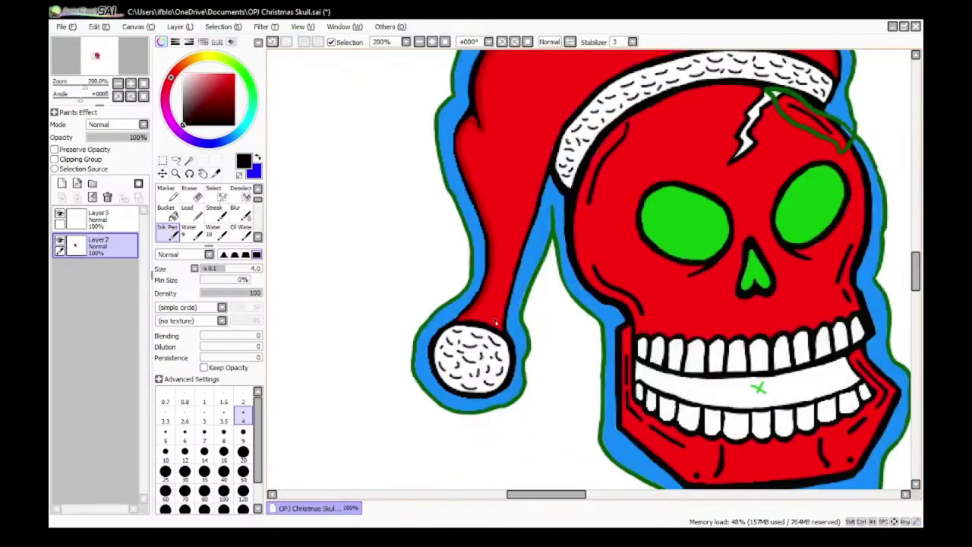
pyautogui.scroll(-4, 533, 215)
pyautogui.scroll(9, 507, 310)
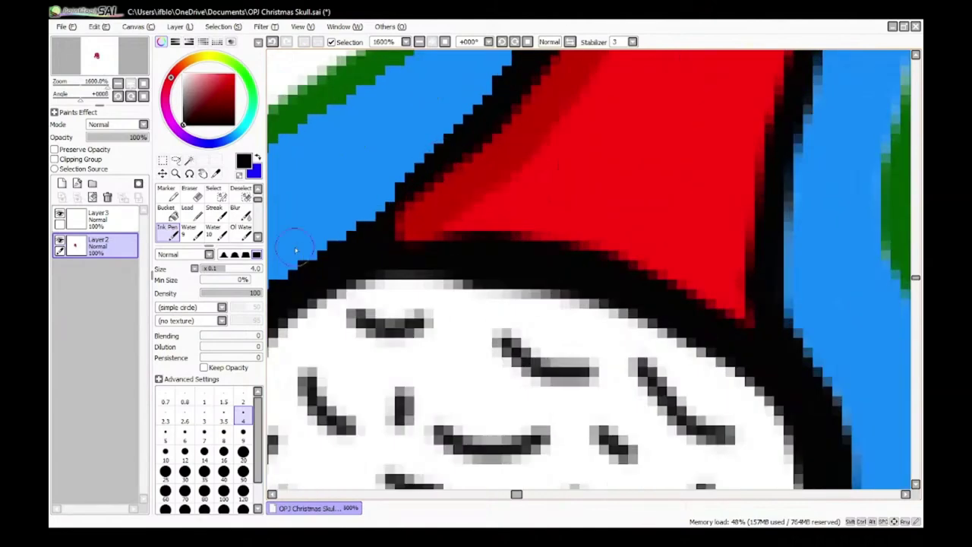
pyautogui.scroll(-9, 579, 278)
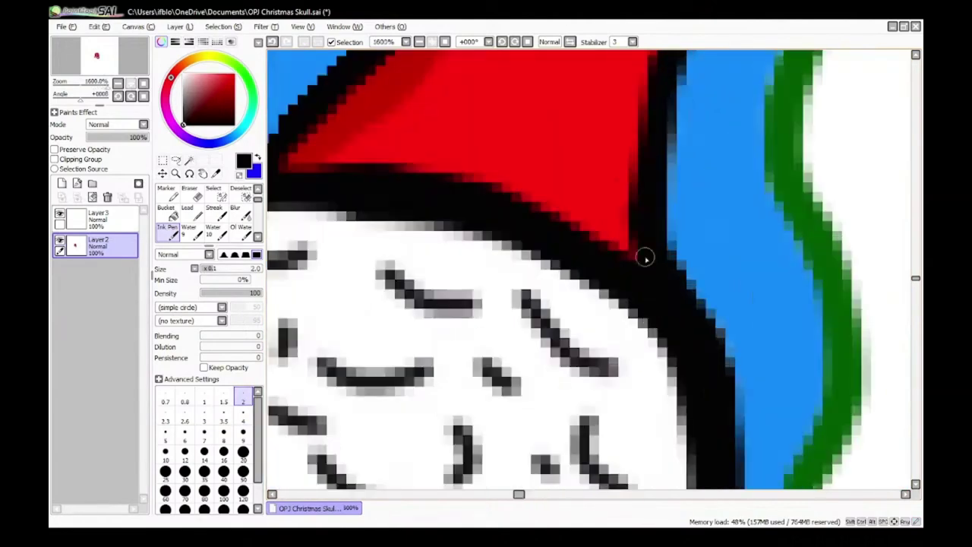
pyautogui.scroll(9, 703, 270)
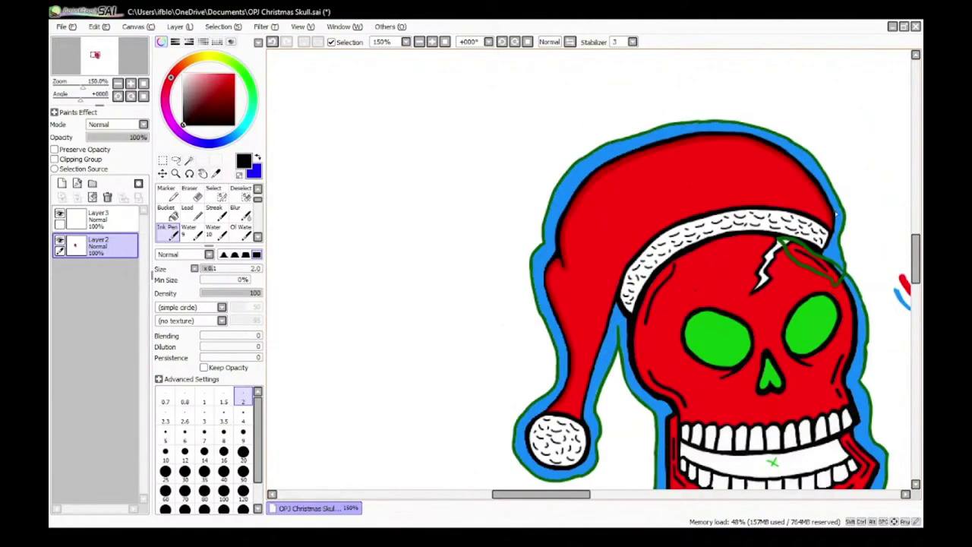
# Step: Thicken the outer edge of the black outline on the hat's upper left slope
pyautogui.scroll(-9, 828, 191)
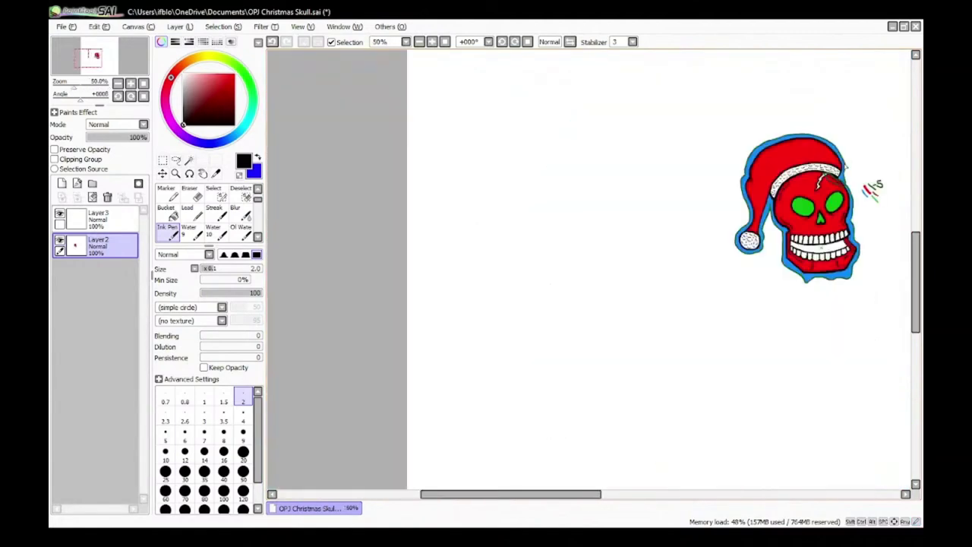
pyautogui.scroll(3, 674, 178)
pyautogui.scroll(5, 707, 80)
pyautogui.scroll(-3, 768, 91)
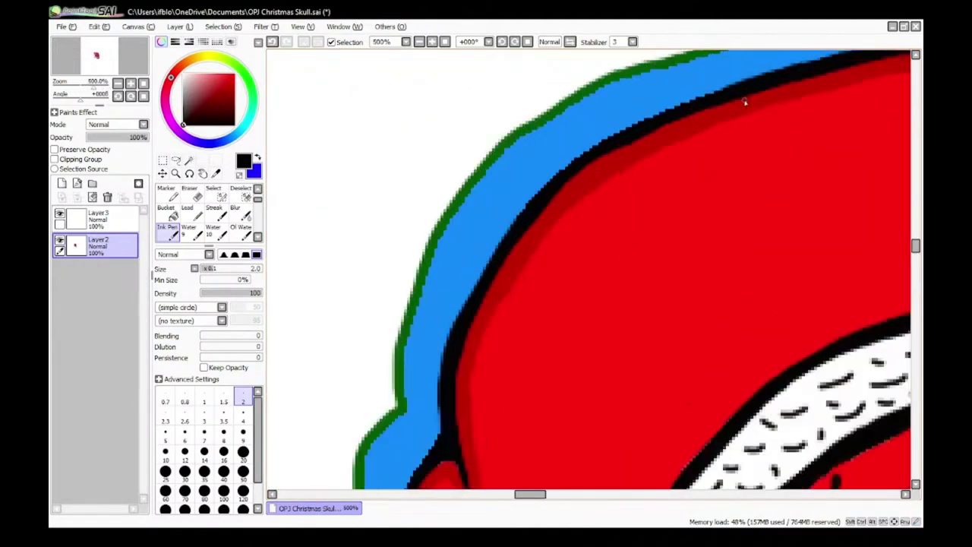
pyautogui.scroll(3, 744, 99)
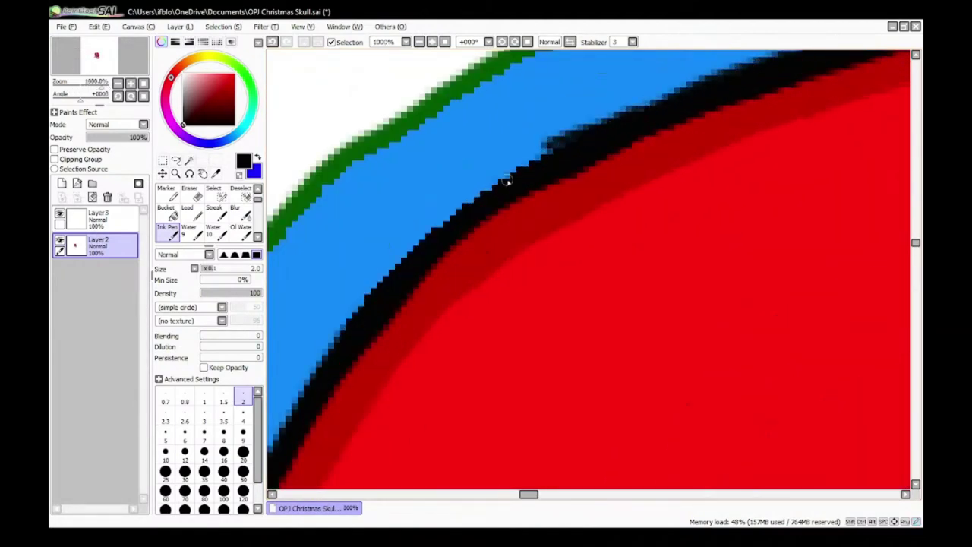
pyautogui.scroll(1, 451, 230)
pyautogui.scroll(-6, 458, 227)
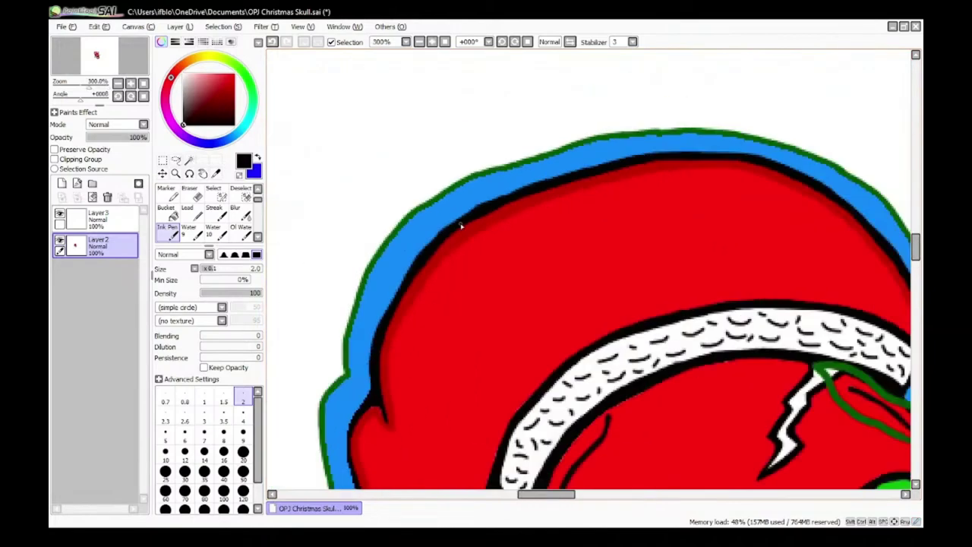
pyautogui.scroll(4, 460, 224)
# Step: Clean up the outer edge of the hat's upper left outline with sampled light blue
pyautogui.rightClick(537, 159)
pyautogui.scroll(-4, 402, 230)
pyautogui.scroll(2, 471, 263)
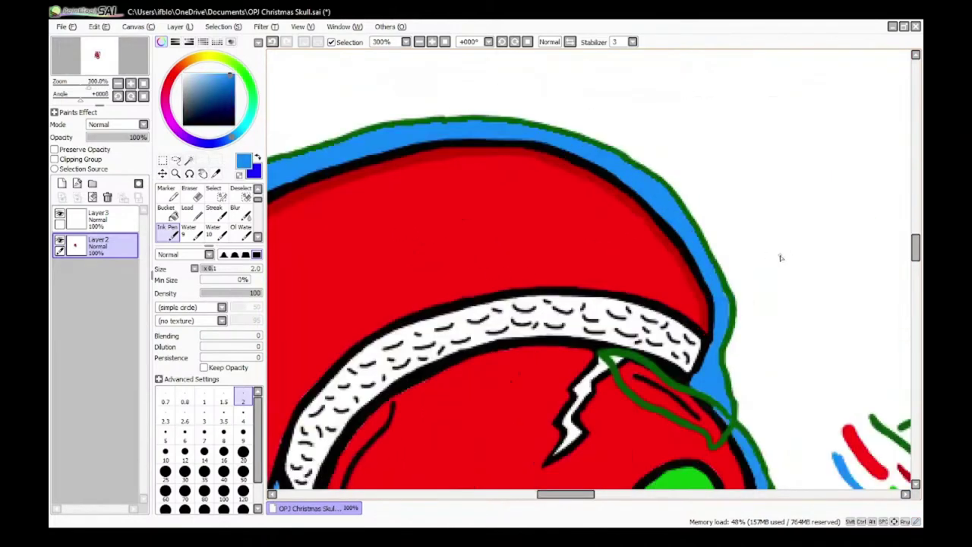
pyautogui.scroll(-2, 779, 259)
pyautogui.scroll(4, 506, 154)
pyautogui.scroll(1, 506, 155)
# Step: Widen the outline above the fold on the hat's left side with sampled black and fill the gap in the stroke
pyautogui.rightClick(518, 138)
pyautogui.moveTo(524, 74)
pyautogui.mouseDown()
pyautogui.moveTo(457, 161)
pyautogui.moveTo(385, 310)
pyautogui.mouseUp()
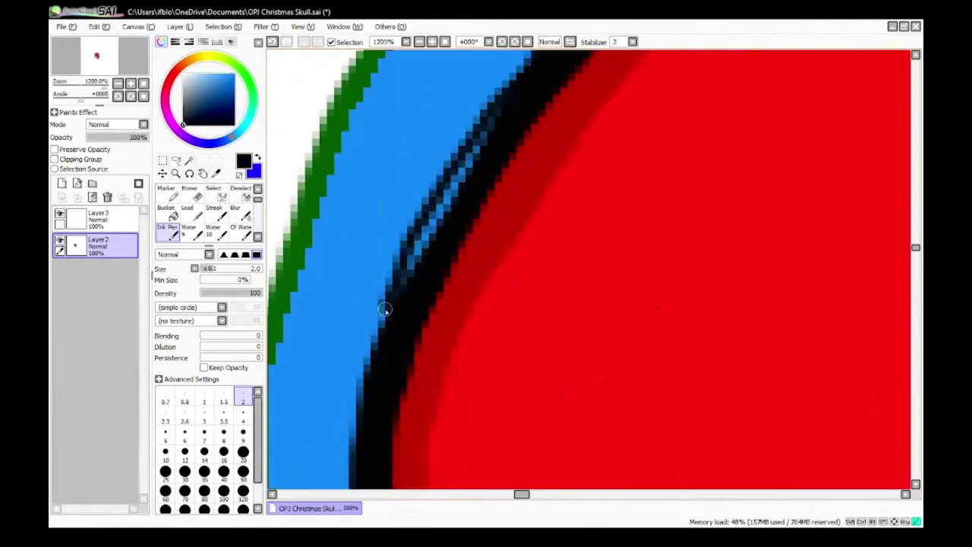
pyautogui.moveTo(487, 139); pyautogui.dragTo(422, 240)
pyautogui.scroll(-4, 476, 151)
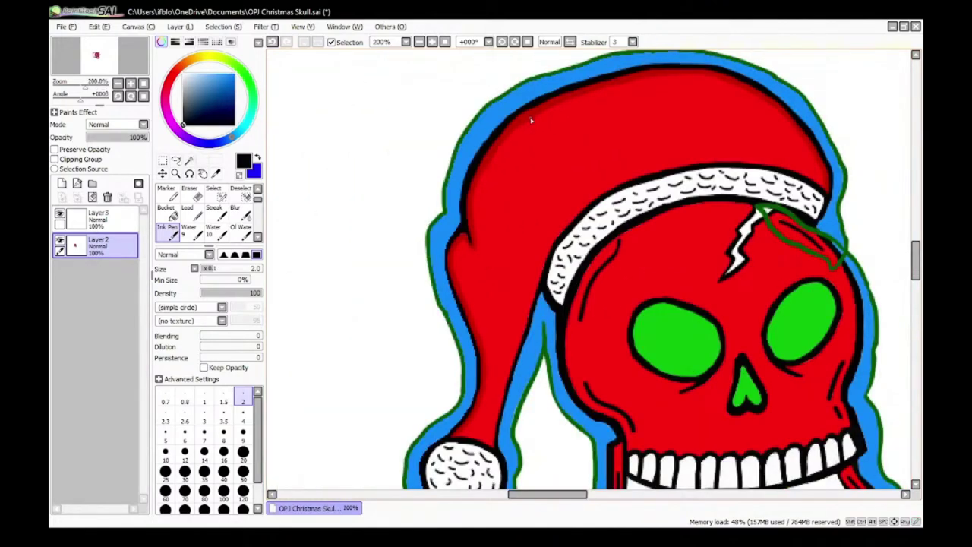
# Step: Thicken the black outline below the fold, down the left side of the hat's tail
pyautogui.scroll(4, 498, 73)
pyautogui.moveTo(405, 264); pyautogui.dragTo(404, 382)
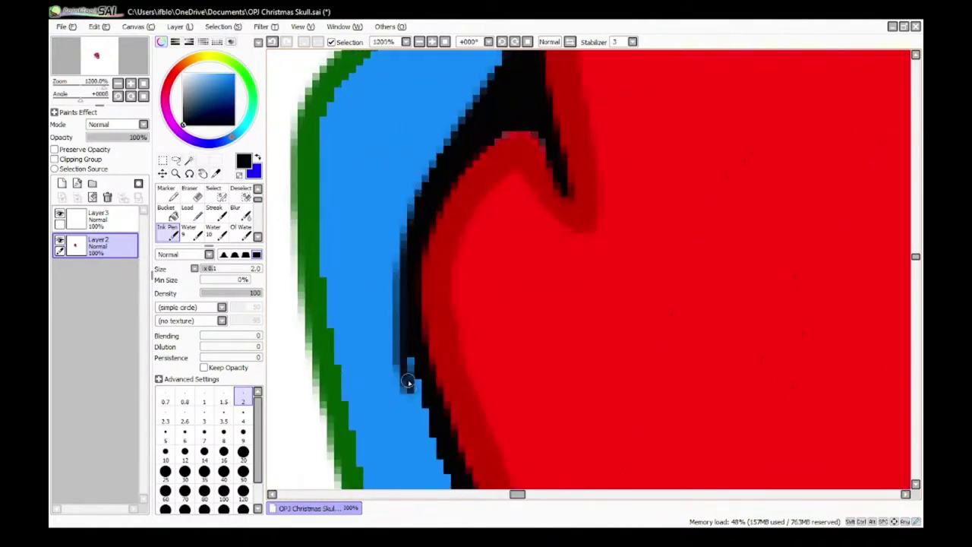
pyautogui.scroll(-1, 398, 262)
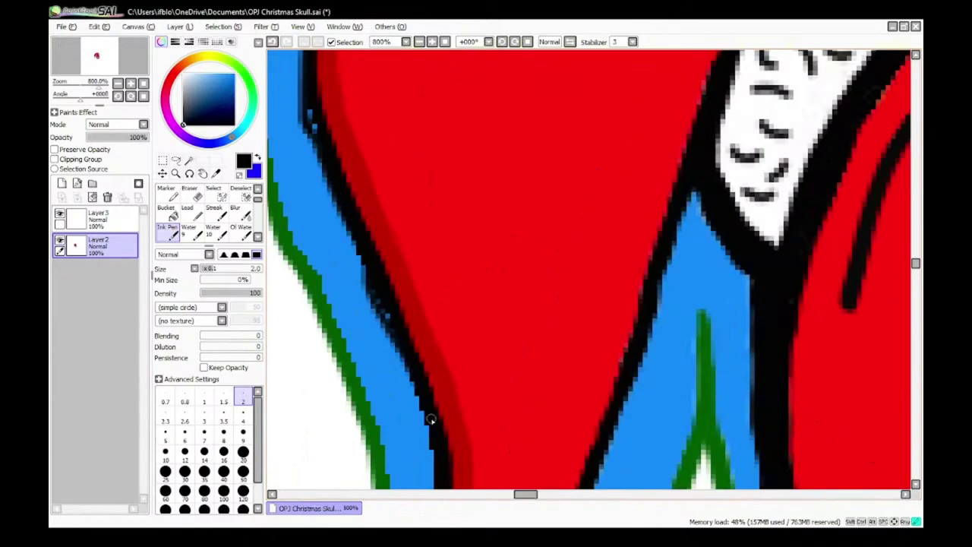
pyautogui.scroll(-4, 348, 220)
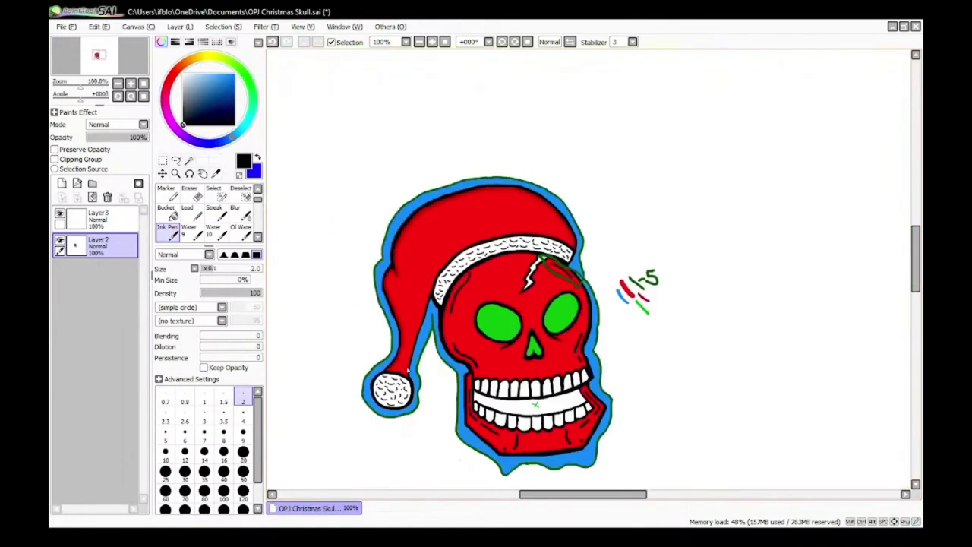
# Step: Thicken the black outline along the lower left curve of the hat's tail to the pompom
pyautogui.scroll(5, 388, 149)
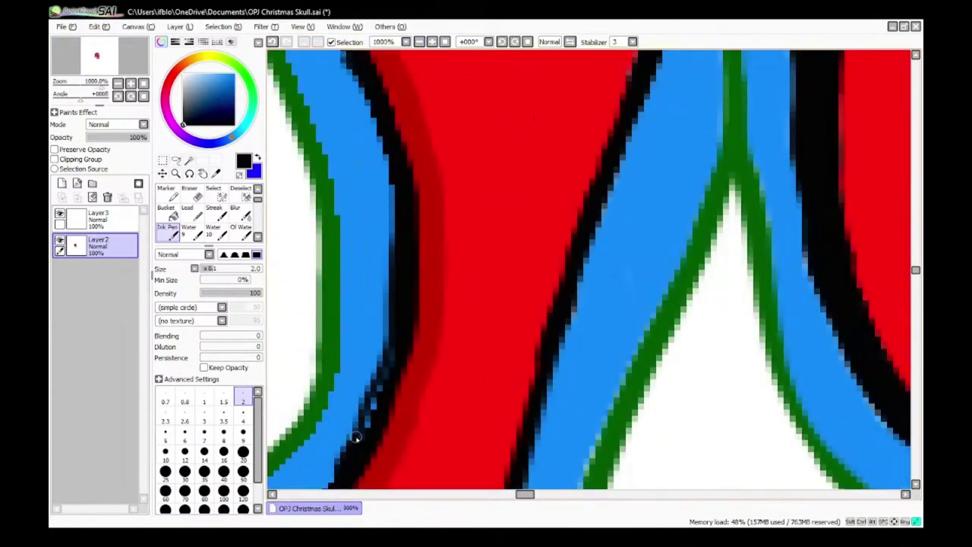
pyautogui.scroll(-3, 361, 426)
pyautogui.scroll(5, 395, 319)
pyautogui.scroll(-1, 329, 316)
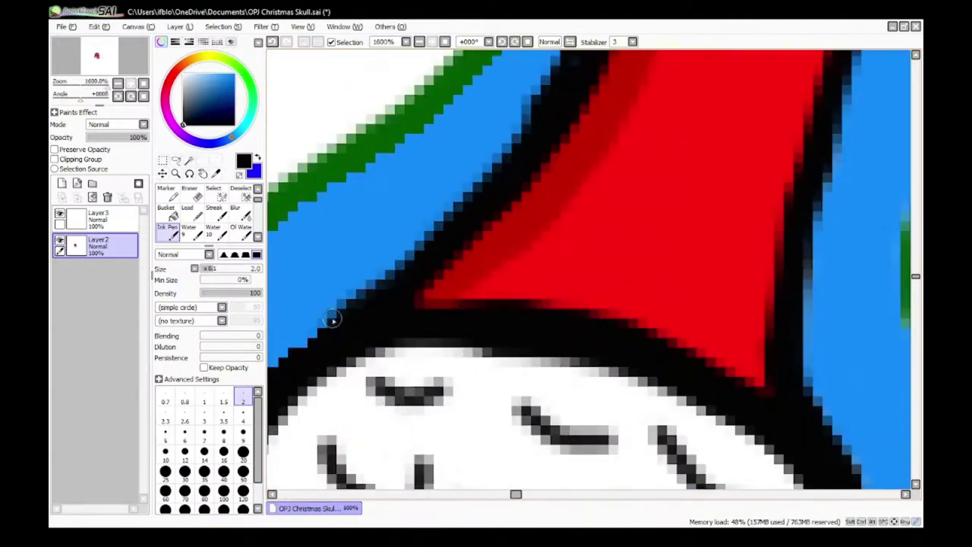
pyautogui.scroll(-5, 382, 308)
pyautogui.scroll(6, 375, 308)
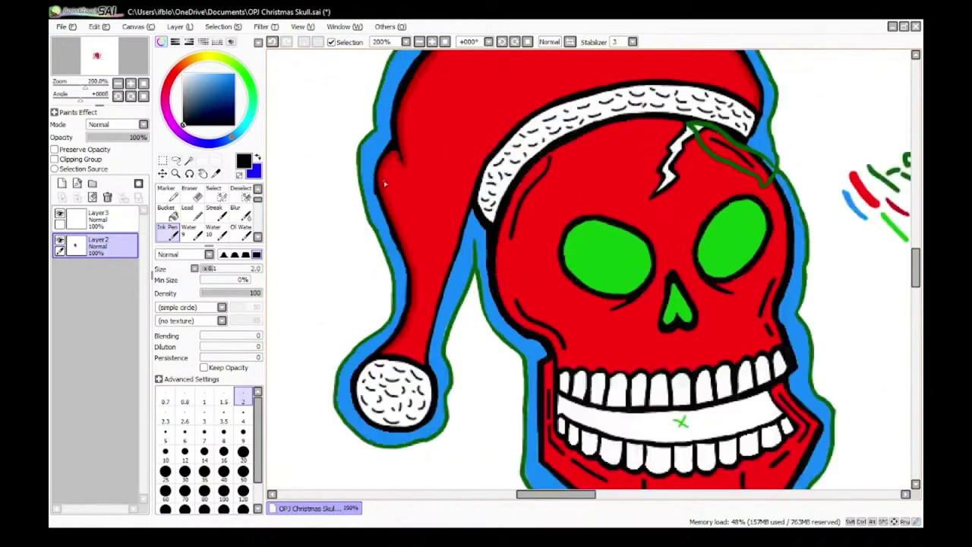
# Step: Smooth the outer edge of the outline on the tail's left side with sampled light blue
pyautogui.keyDown('alt'); pyautogui.click(363, 215); pyautogui.keyUp('alt')
pyautogui.scroll(1, 361, 221)
pyautogui.scroll(-1, 365, 258)
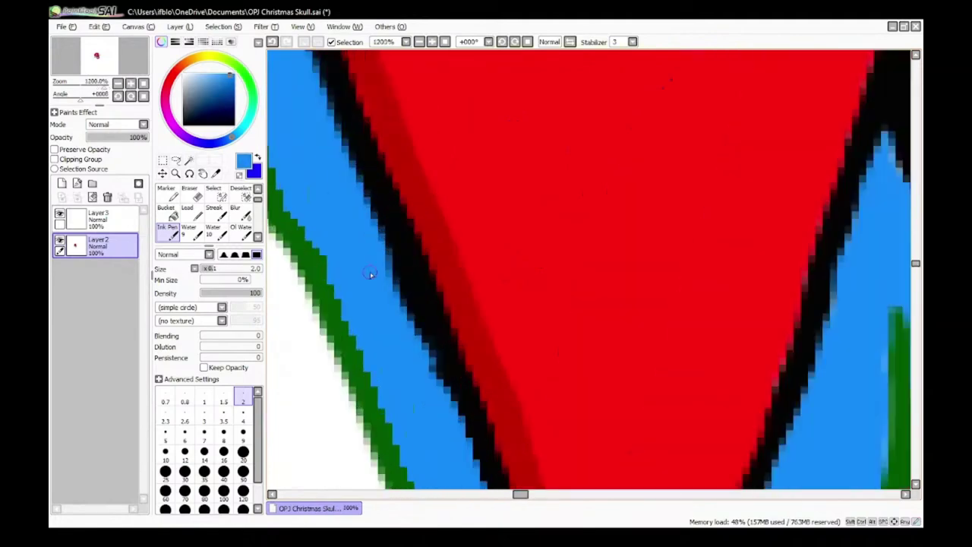
pyautogui.scroll(-5, 423, 343)
pyautogui.scroll(6, 473, 354)
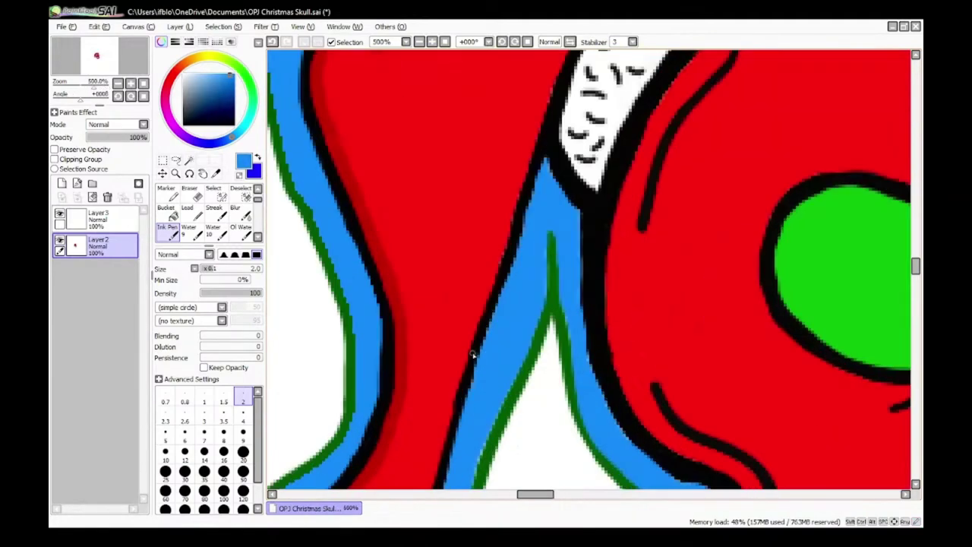
# Step: Thicken the outline on the right side of the hat's tail, from the brim to the pompom, with sampled black
pyautogui.scroll(-1, 365, 317)
pyautogui.scroll(-4, 364, 318)
pyautogui.scroll(3, 326, 385)
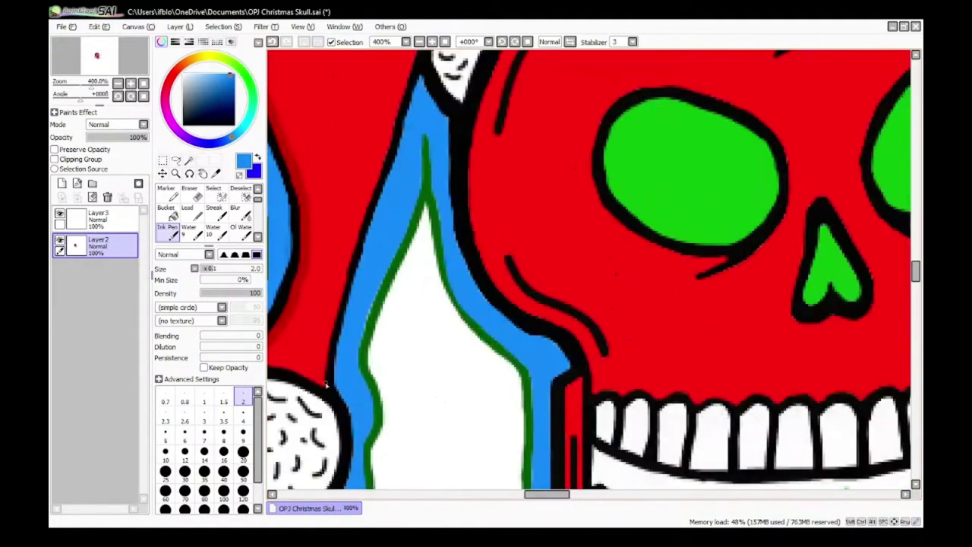
pyautogui.keyDown('alt'); pyautogui.click(417, 71); pyautogui.keyUp('alt')
pyautogui.scroll(-3, 417, 71)
pyautogui.scroll(5, 425, 145)
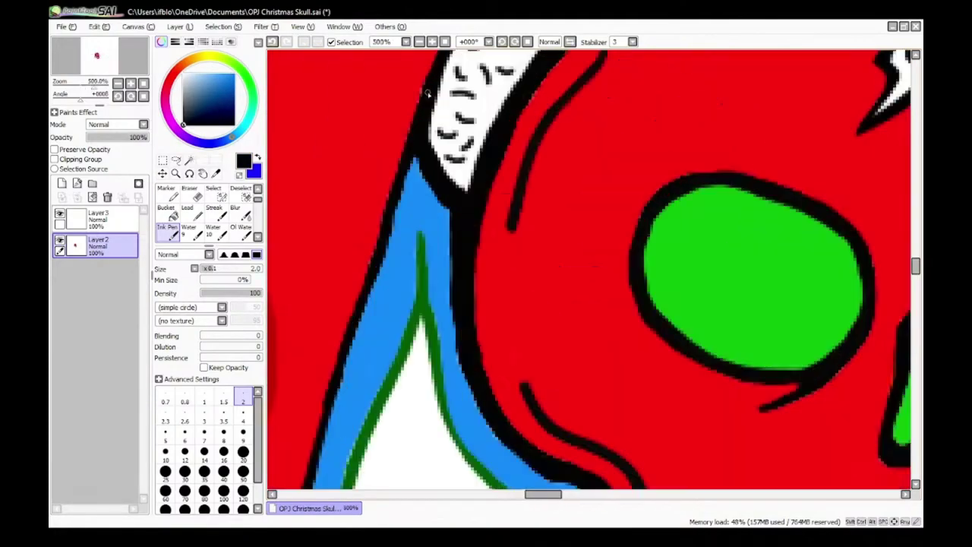
pyautogui.scroll(-3, 375, 310)
pyautogui.scroll(3, 456, 116)
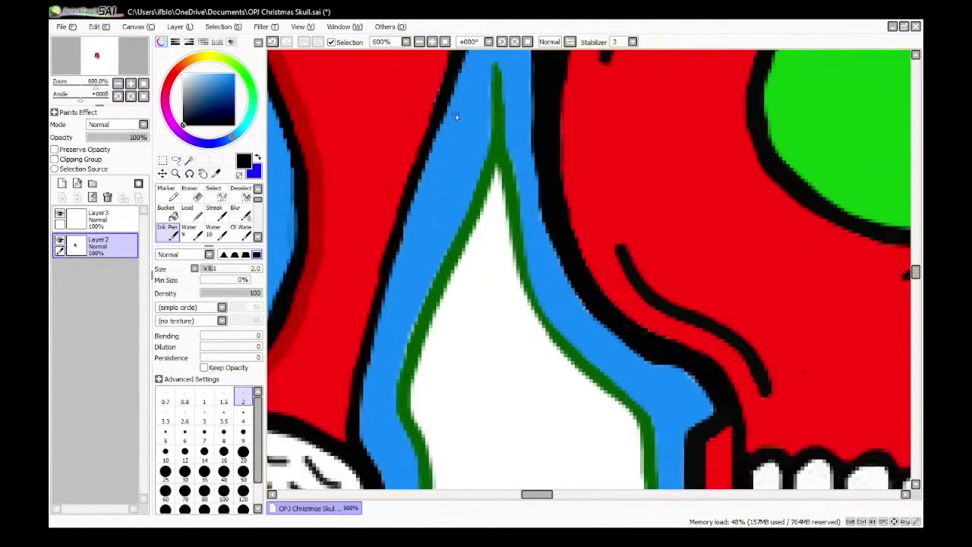
pyautogui.moveTo(347, 404); pyautogui.dragTo(348, 447)
pyautogui.scroll(-5, 349, 439)
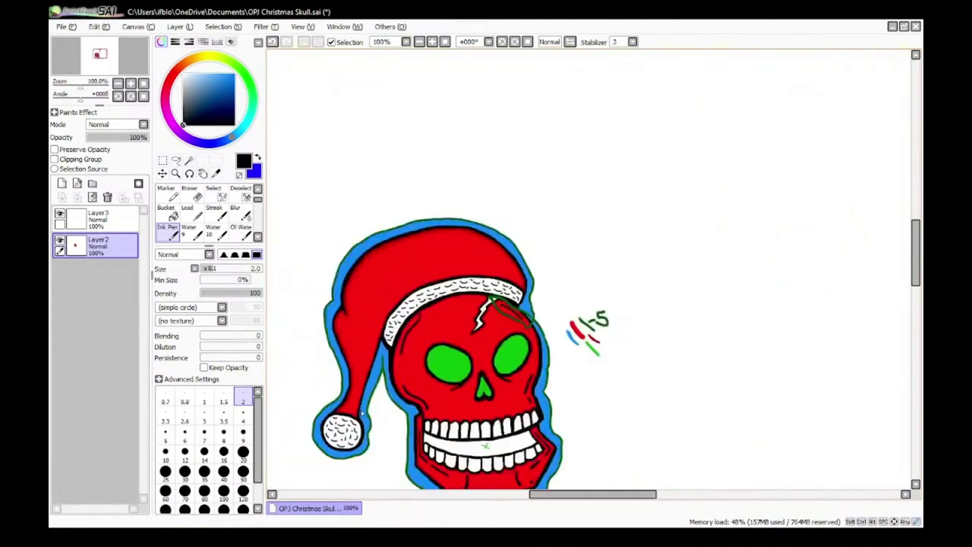
# Step: Touch up the black outline around the right end of the hat's white brim
pyautogui.scroll(5, 444, 379)
pyautogui.scroll(-4, 421, 300)
pyautogui.scroll(6, 446, 161)
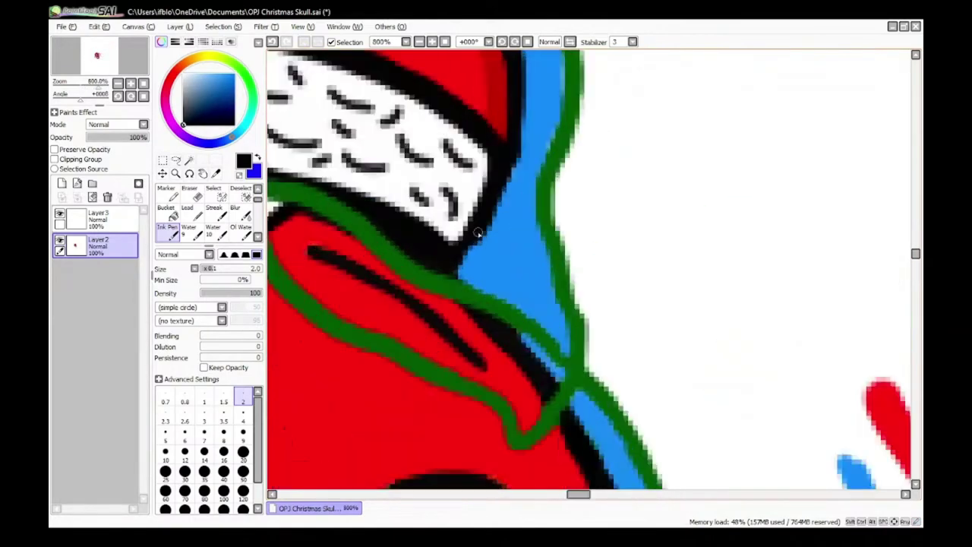
pyautogui.scroll(-6, 437, 294)
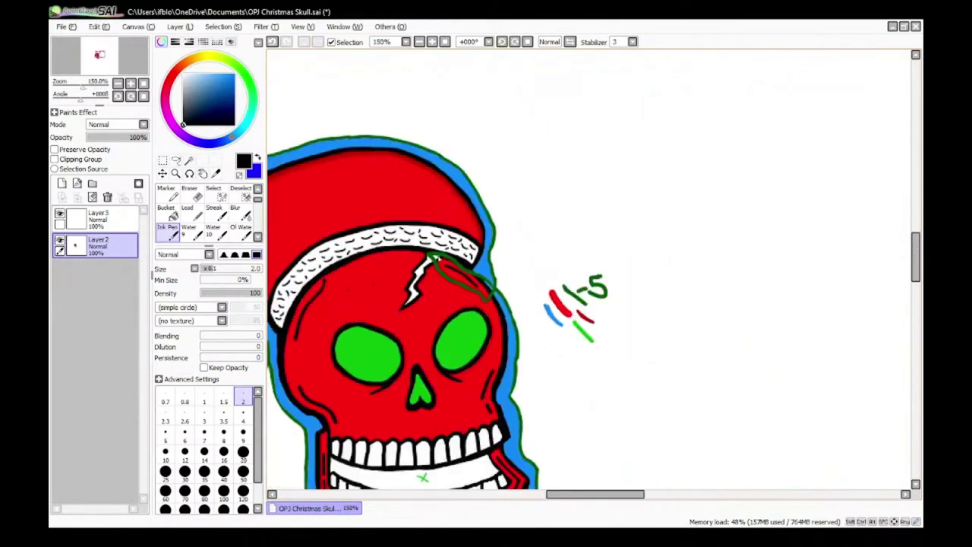
pyautogui.scroll(1, 352, 322)
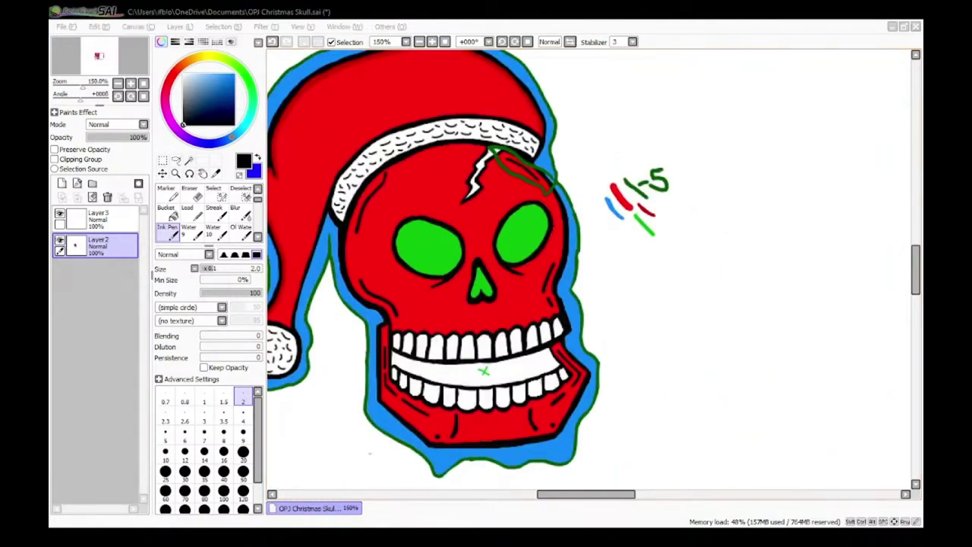
pyautogui.scroll(-4, 422, 303)
pyautogui.scroll(5, 434, 279)
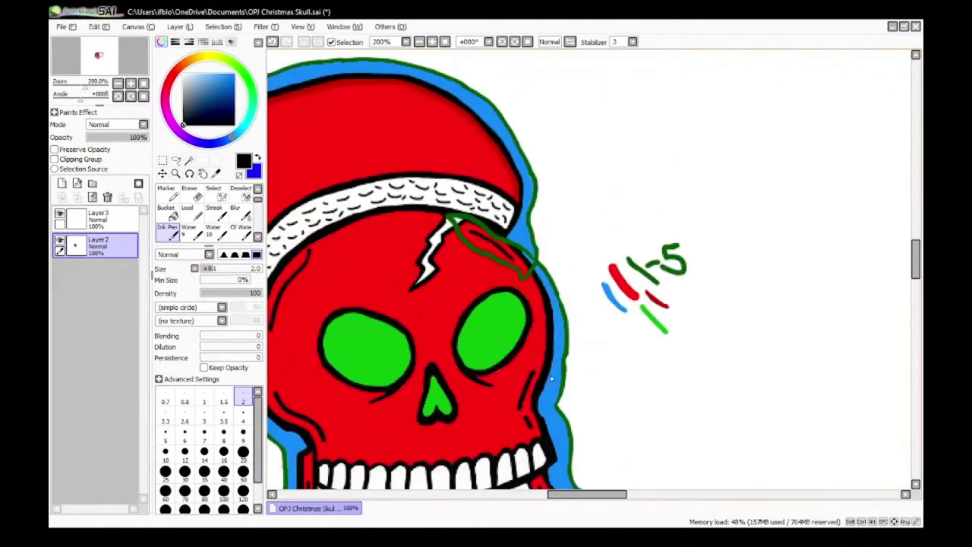
# Step: Sample the dark red, set the brush size to 4, and shade the hat's lower edge above the brim's right end
pyautogui.scroll(-2, 608, 164)
pyautogui.scroll(4, 525, 141)
pyautogui.scroll(-2, 592, 106)
pyautogui.scroll(3, 601, 95)
pyautogui.rightClick(603, 97)
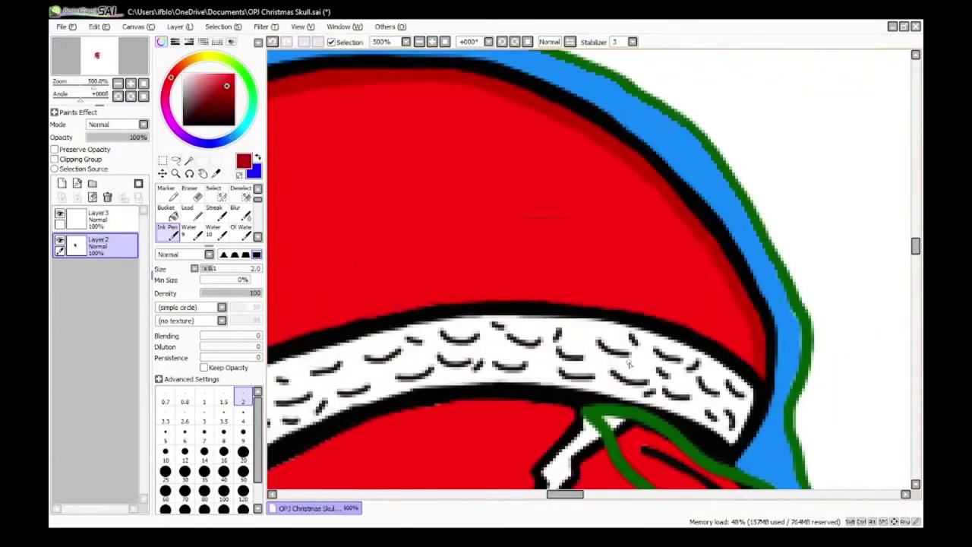
pyautogui.scroll(-4, 621, 349)
pyautogui.scroll(-1, 219, 429)
pyautogui.click(243, 397)
pyautogui.scroll(6, 644, 335)
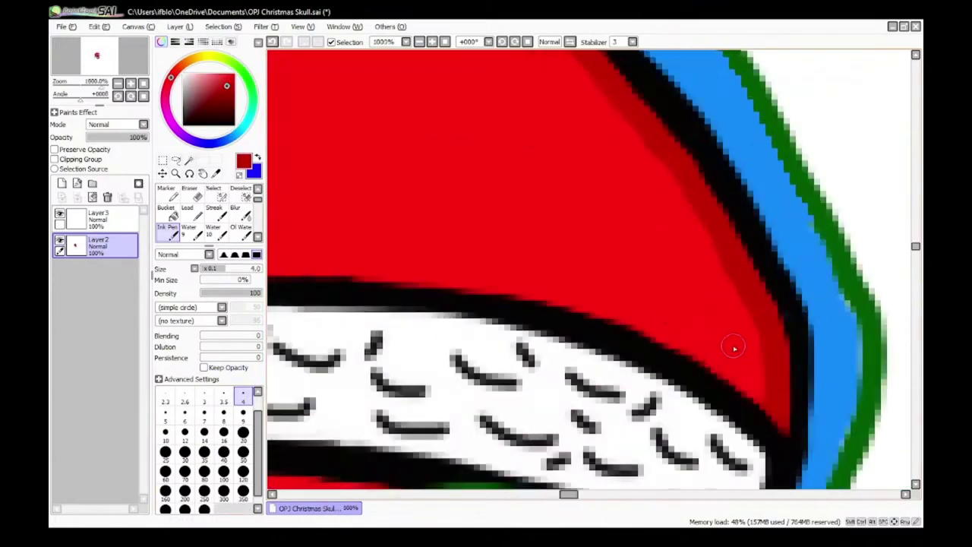
pyautogui.moveTo(583, 306)
pyautogui.mouseDown()
pyautogui.moveTo(682, 351)
pyautogui.moveTo(758, 402)
pyautogui.mouseUp()
pyautogui.scroll(-6, 757, 403)
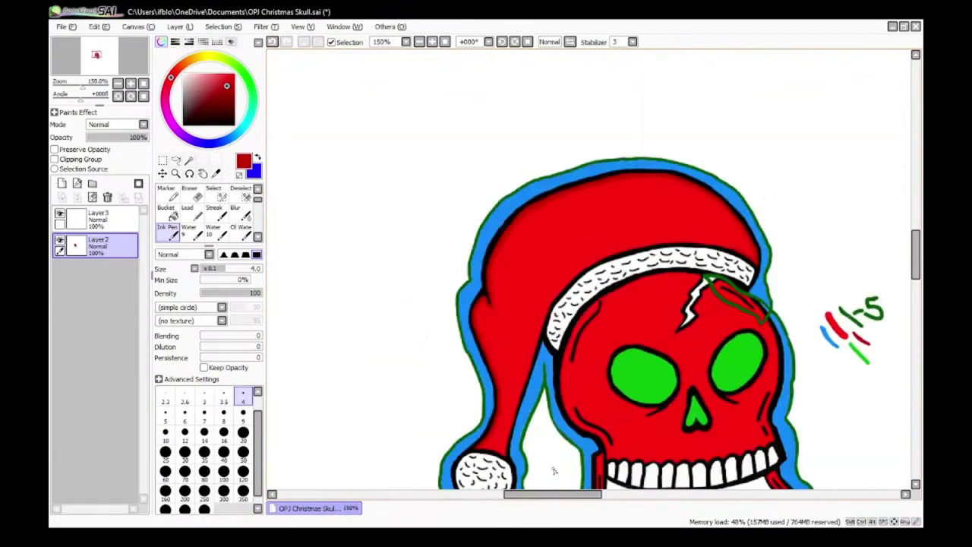
# Step: Shade the inner edge of the hat tail's right side, just below the brim, with dark red at brush size 4
pyautogui.scroll(3, 554, 469)
pyautogui.scroll(-2, 503, 203)
pyautogui.scroll(5, 494, 65)
pyautogui.moveTo(529, 102)
pyautogui.mouseDown()
pyautogui.moveTo(487, 166)
pyautogui.moveTo(451, 243)
pyautogui.moveTo(380, 475)
pyautogui.mouseUp()
pyautogui.scroll(-5, 380, 475)
pyautogui.scroll(4, 461, 235)
pyautogui.scroll(3, 499, 185)
pyautogui.moveTo(499, 185); pyautogui.dragTo(394, 486)
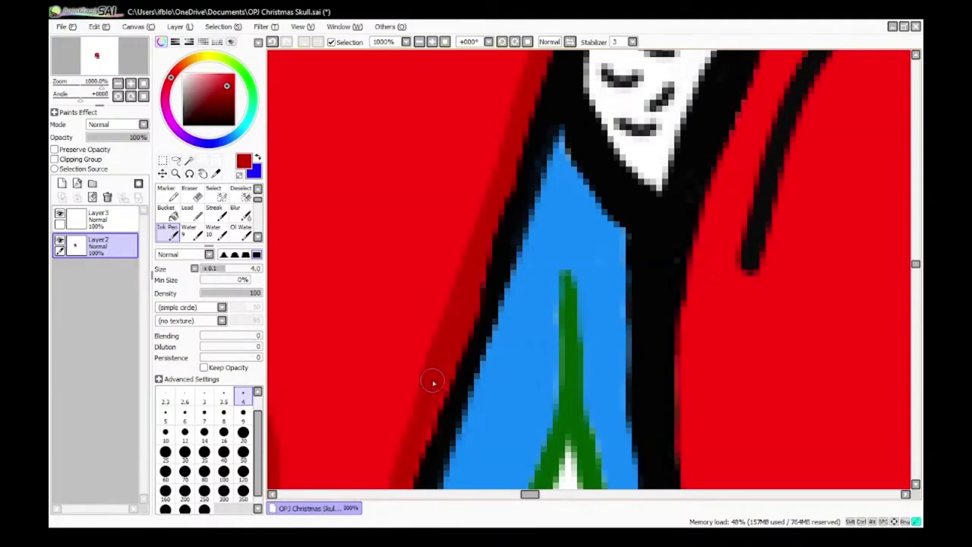
# Step: Continue the dark red shading down the tail's right side to the pompom and touch up the black outline there
pyautogui.scroll(-5, 433, 382)
pyautogui.scroll(4, 504, 104)
pyautogui.moveTo(504, 104)
pyautogui.mouseDown()
pyautogui.moveTo(425, 352)
pyautogui.moveTo(416, 440)
pyautogui.mouseUp()
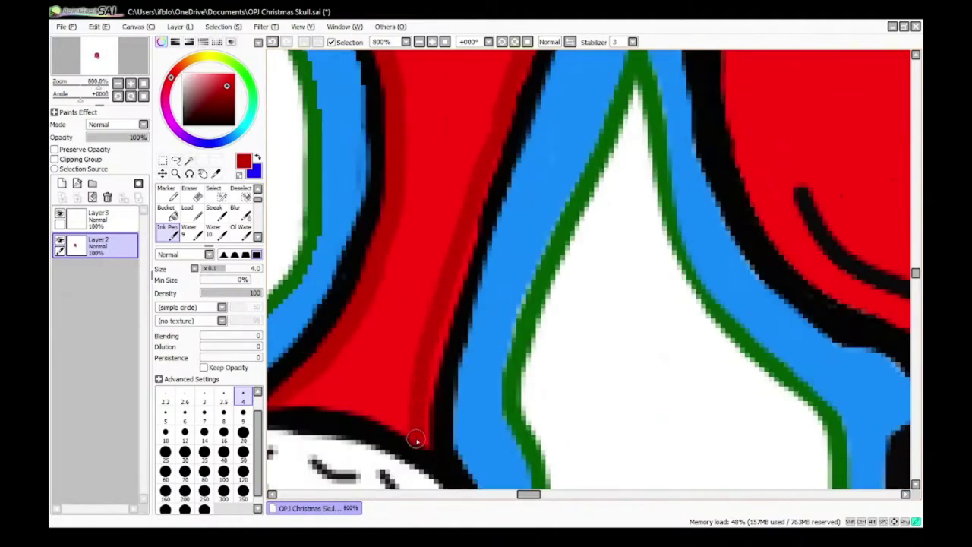
pyautogui.scroll(-5, 468, 247)
pyautogui.scroll(6, 389, 200)
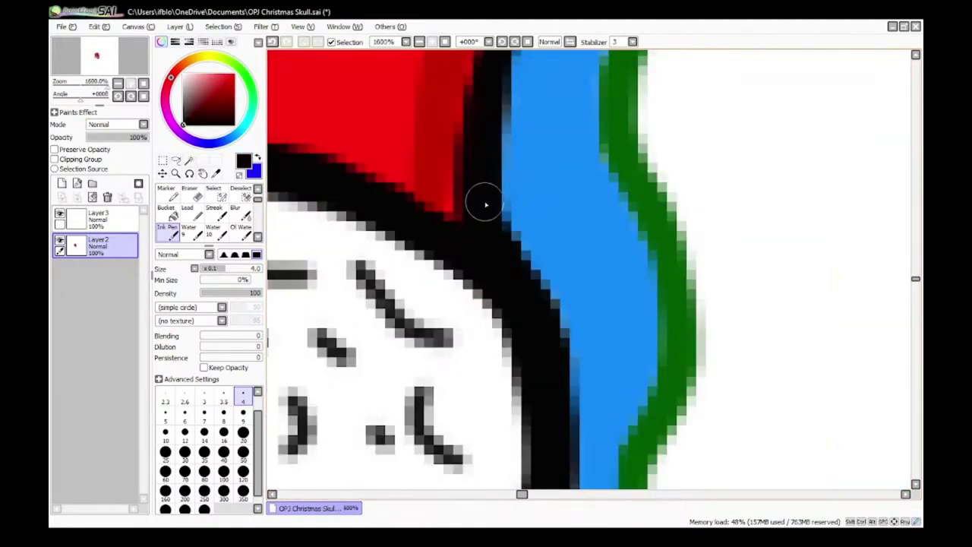
pyautogui.scroll(-5, 439, 139)
pyautogui.scroll(5, 385, 274)
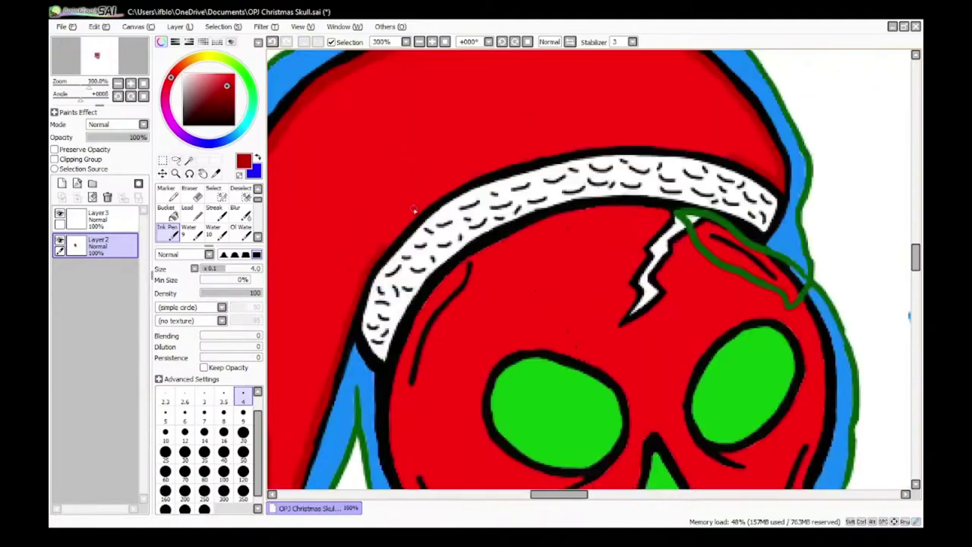
# Step: Shade the hat's edge above the left part of the white brim with dark red
pyautogui.moveTo(385, 274)
pyautogui.mouseDown()
pyautogui.moveTo(497, 152)
pyautogui.moveTo(619, 55)
pyautogui.mouseUp()
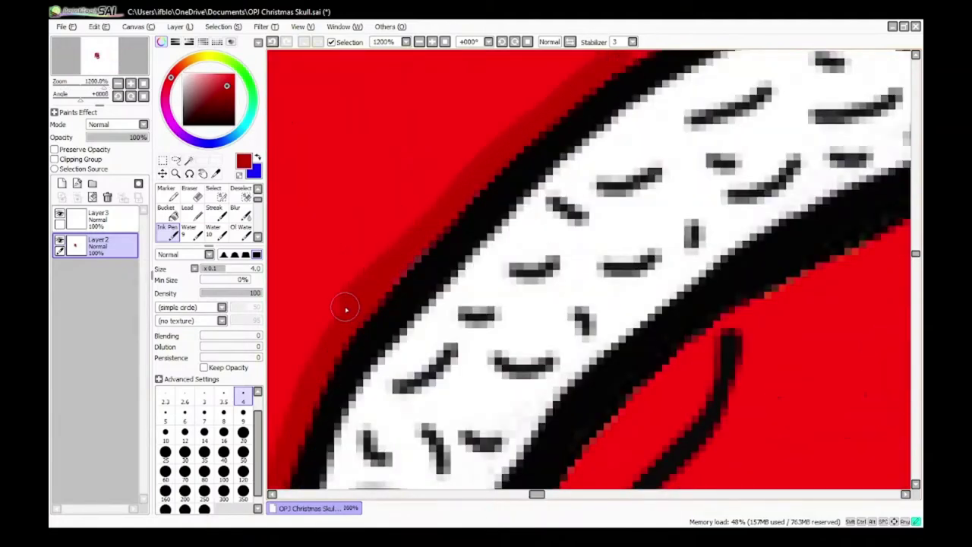
pyautogui.scroll(-4, 345, 309)
pyautogui.scroll(3, 339, 326)
pyautogui.moveTo(339, 325)
pyautogui.mouseDown()
pyautogui.moveTo(406, 284)
pyautogui.moveTo(621, 199)
pyautogui.mouseUp()
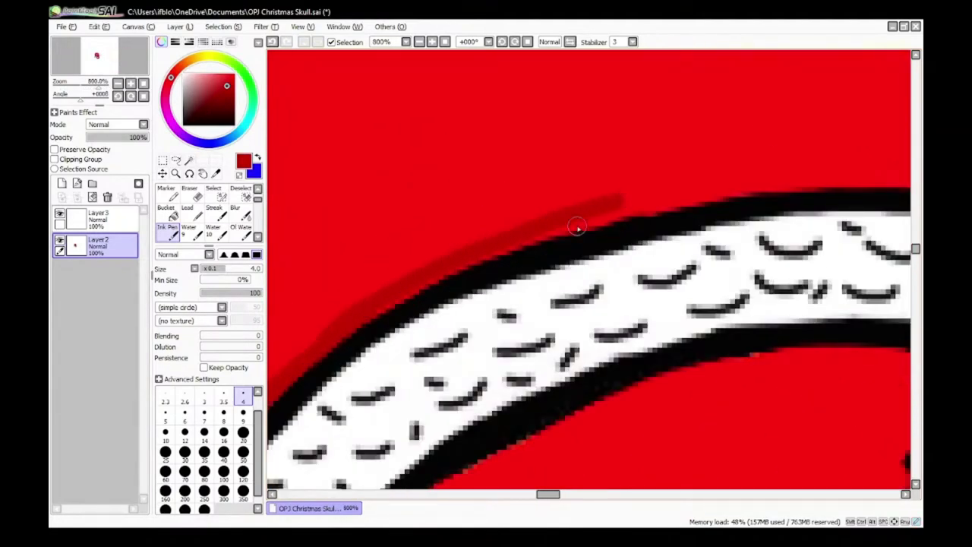
# Step: Extend the dark red shading along the hat's edge above the middle and right part of the brim
pyautogui.moveTo(684, 185); pyautogui.dragTo(906, 173)
pyautogui.scroll(2, 490, 260)
pyautogui.moveTo(371, 310)
pyautogui.mouseDown()
pyautogui.moveTo(623, 199)
pyautogui.moveTo(784, 151)
pyautogui.mouseUp()
pyautogui.scroll(-3, 388, 307)
pyautogui.scroll(2, 409, 341)
pyautogui.moveTo(343, 282); pyautogui.dragTo(686, 245)
pyautogui.scroll(-4, 686, 246)
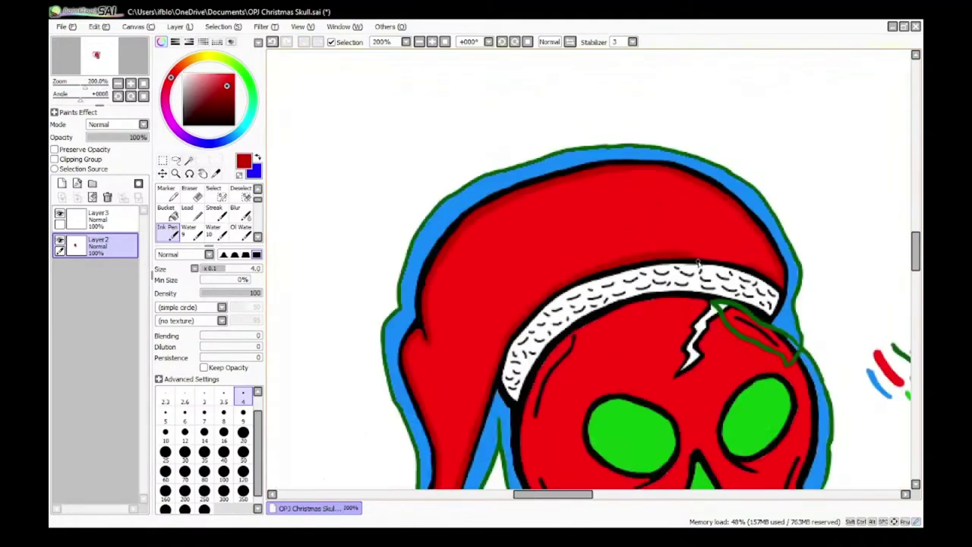
pyautogui.scroll(4, 426, 229)
pyautogui.moveTo(426, 229)
pyautogui.mouseDown()
pyautogui.moveTo(660, 253)
pyautogui.moveTo(751, 281)
pyautogui.moveTo(847, 332)
pyautogui.mouseUp()
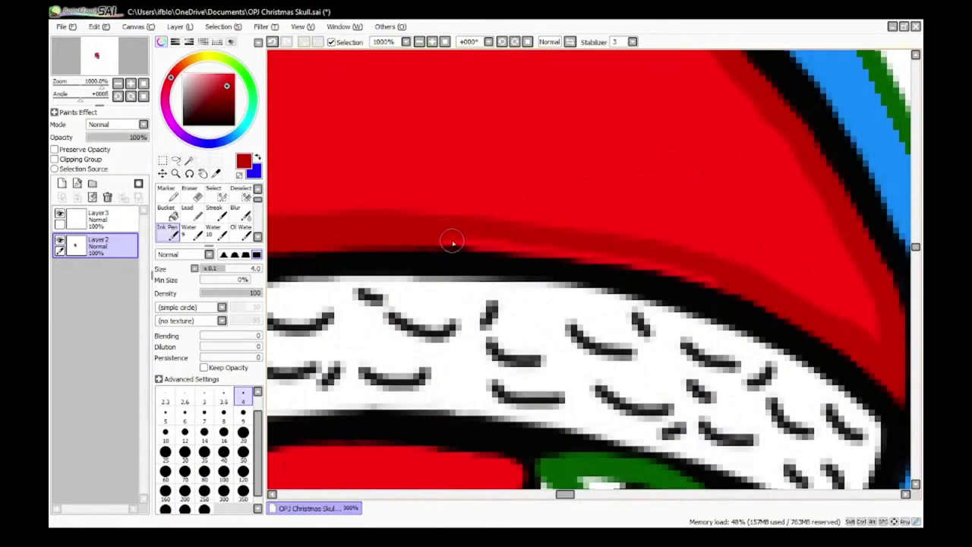
# Step: Even out the dark red shading along the brim's left part and down the right side of the hat's tail
pyautogui.scroll(-3, 640, 256)
pyautogui.scroll(4, 540, 308)
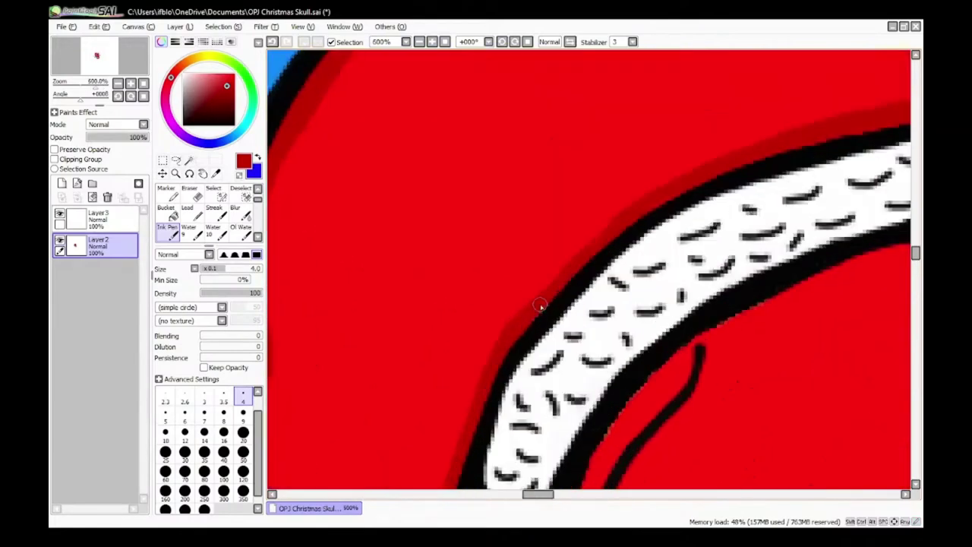
pyautogui.scroll(-4, 593, 232)
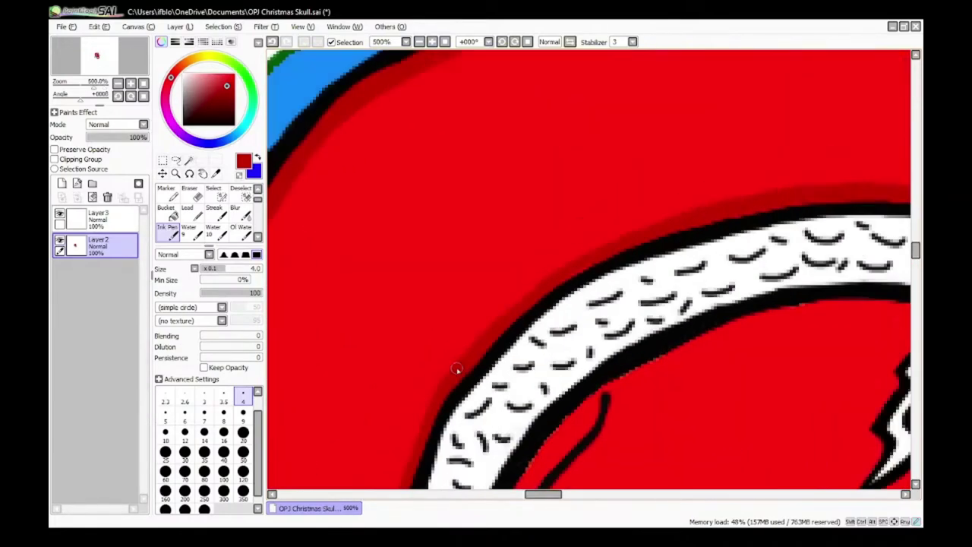
pyautogui.scroll(3, 591, 294)
pyautogui.scroll(-5, 666, 259)
pyautogui.scroll(5, 781, 282)
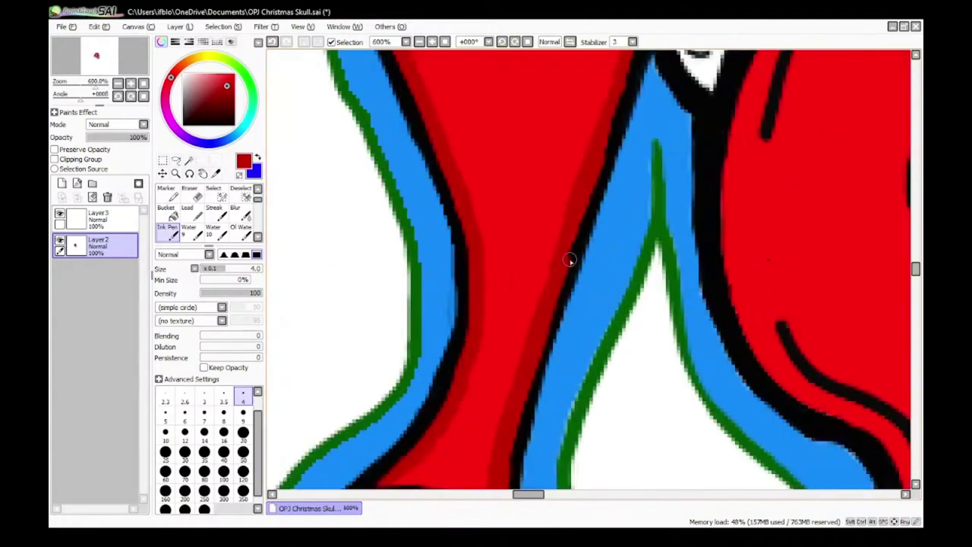
pyautogui.scroll(-3, 532, 307)
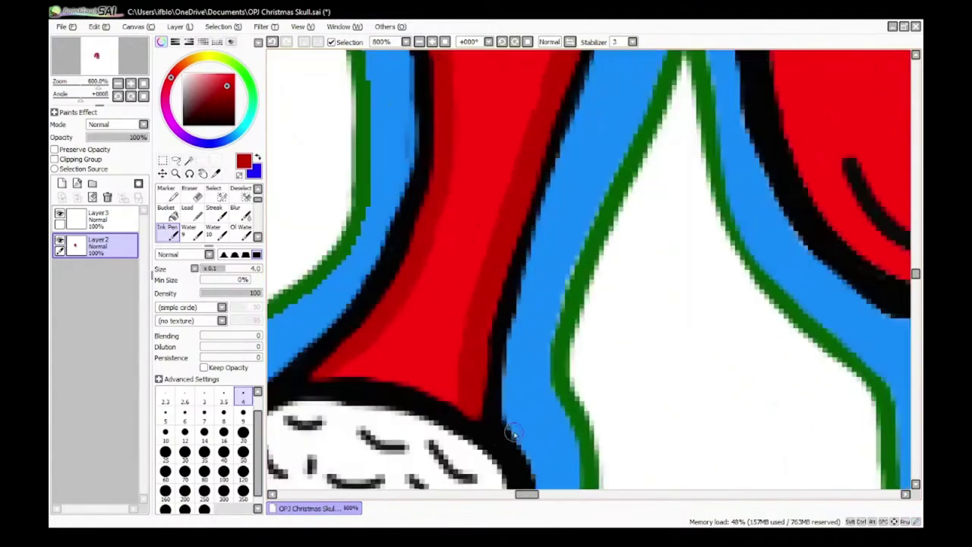
# Step: Set the brush size to 2 and refine the dark red shading against the black outline on the tail's right side
pyautogui.scroll(4, 457, 298)
pyautogui.moveTo(262, 423); pyautogui.dragTo(260, 408)
pyautogui.click(244, 396)
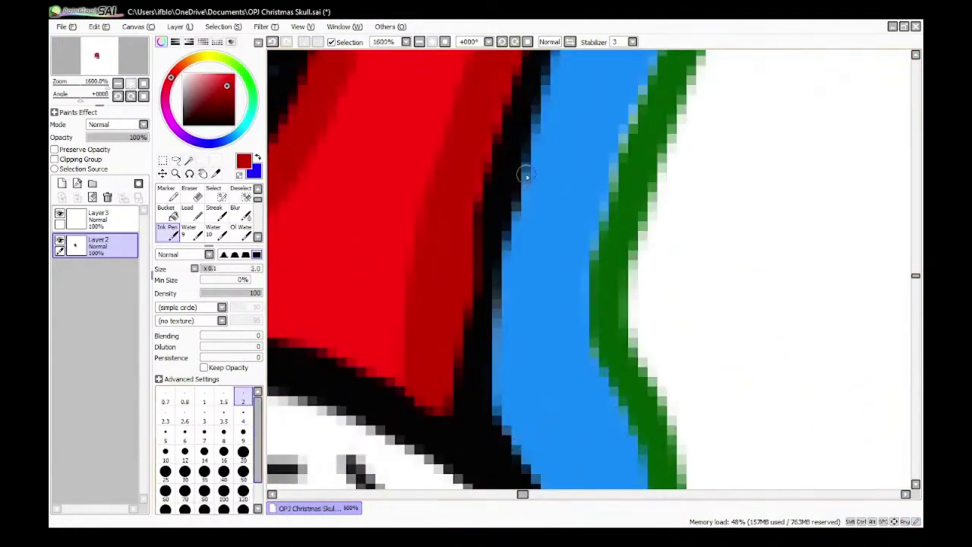
pyautogui.scroll(-5, 525, 172)
pyautogui.scroll(4, 548, 82)
pyautogui.scroll(-2, 466, 318)
pyautogui.scroll(3, 466, 320)
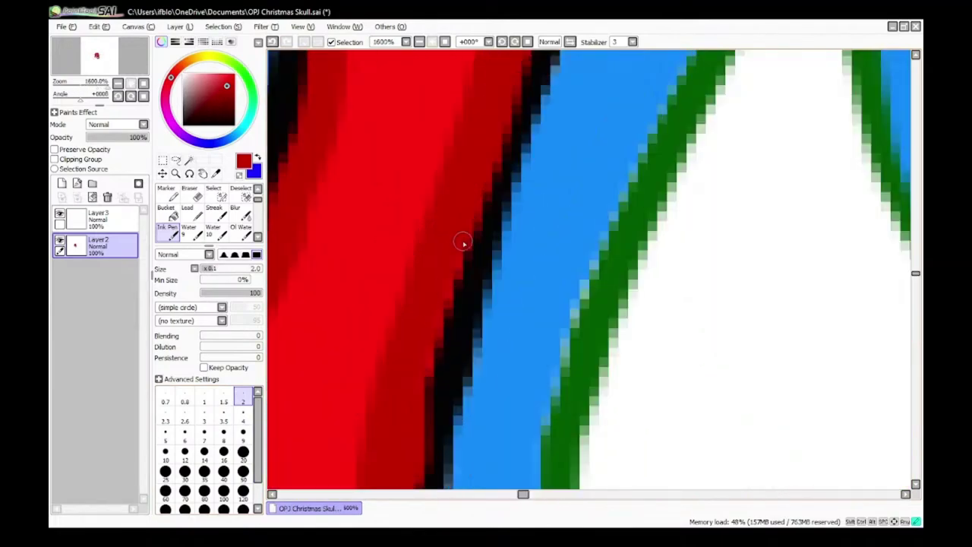
pyautogui.scroll(-4, 444, 297)
pyautogui.scroll(4, 456, 228)
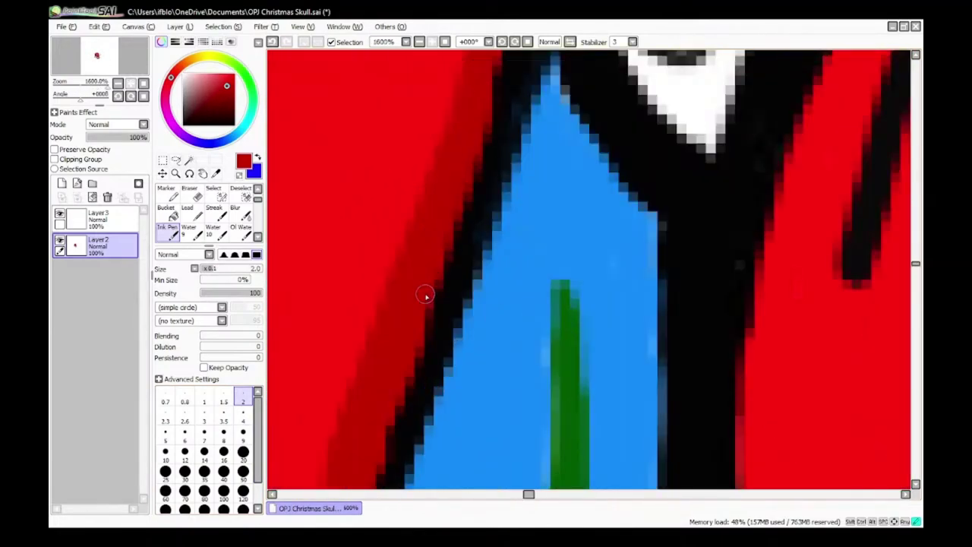
pyautogui.scroll(-2, 425, 281)
pyautogui.scroll(2, 430, 249)
# Step: Refine the dark red shading above the left end of the hat's brim
pyautogui.scroll(-3, 410, 297)
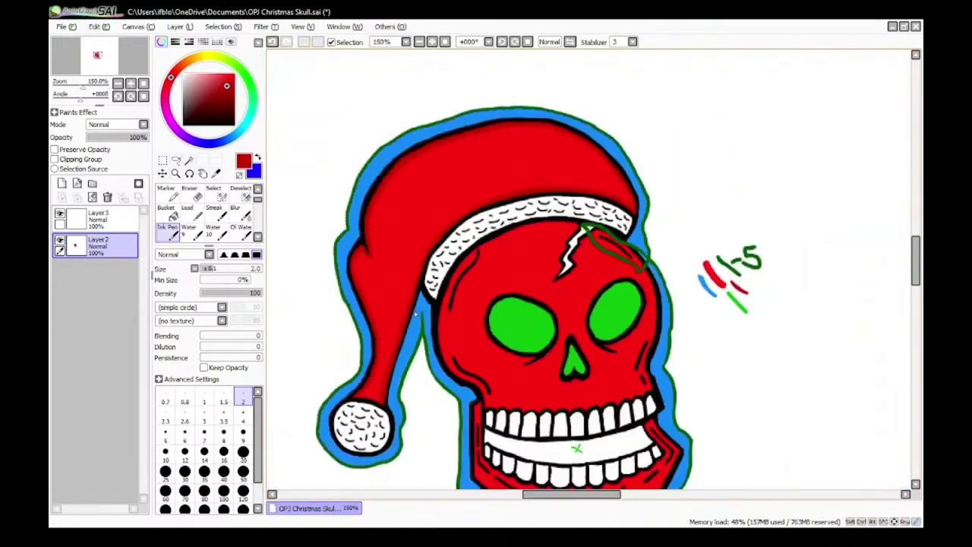
pyautogui.scroll(3, 423, 278)
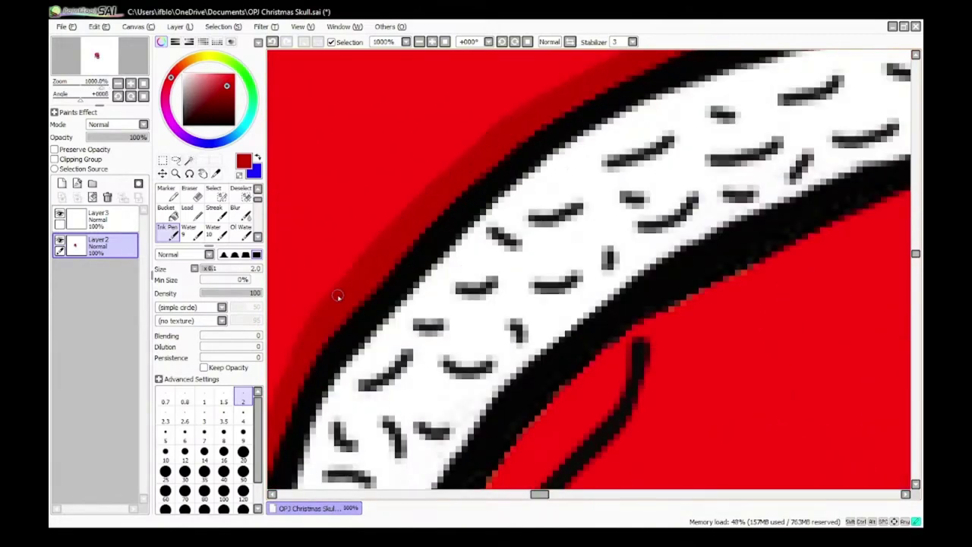
pyautogui.scroll(-6, 338, 296)
# Step: Smooth and thicken the black outline around the pompom with sampled black at brush size 2
pyautogui.scroll(4, 453, 327)
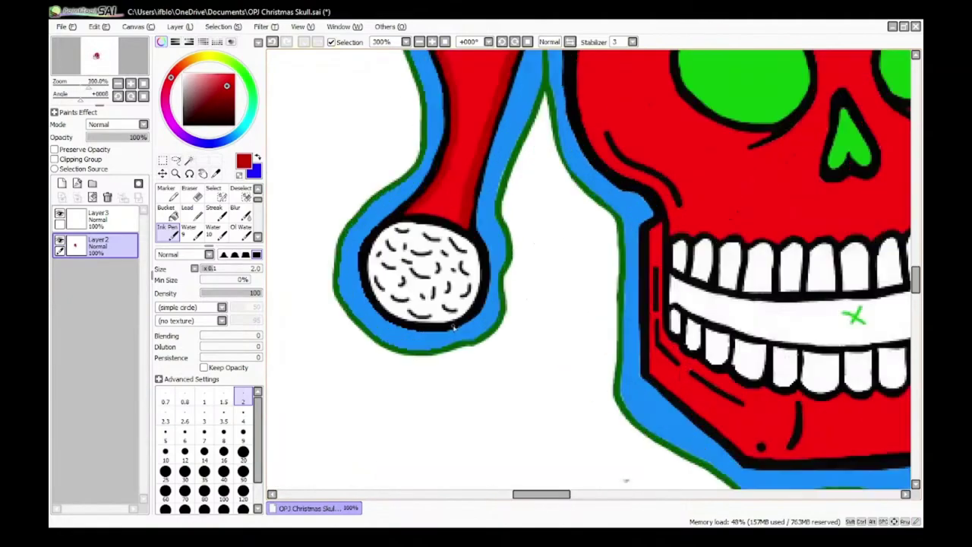
pyautogui.scroll(-3, 410, 341)
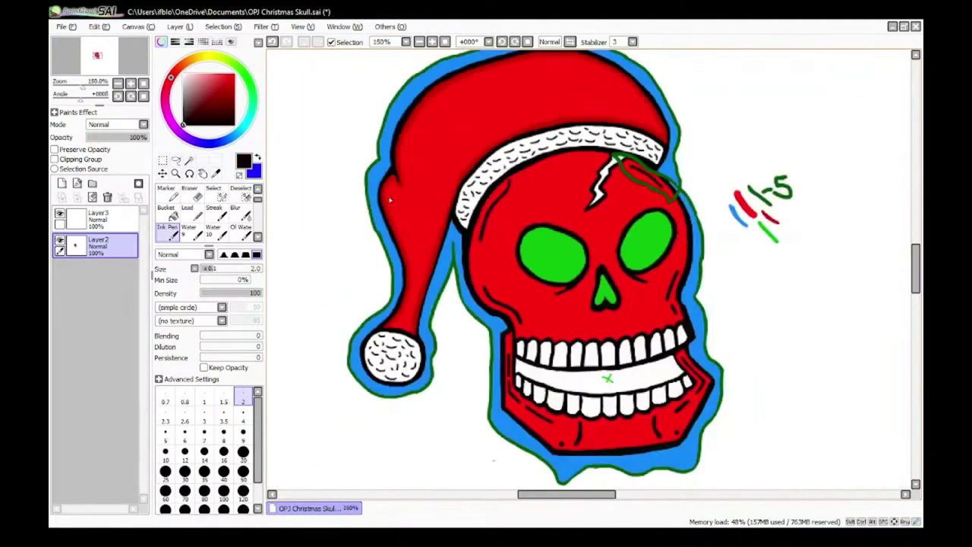
pyautogui.scroll(6, 390, 199)
pyautogui.scroll(-1, 296, 199)
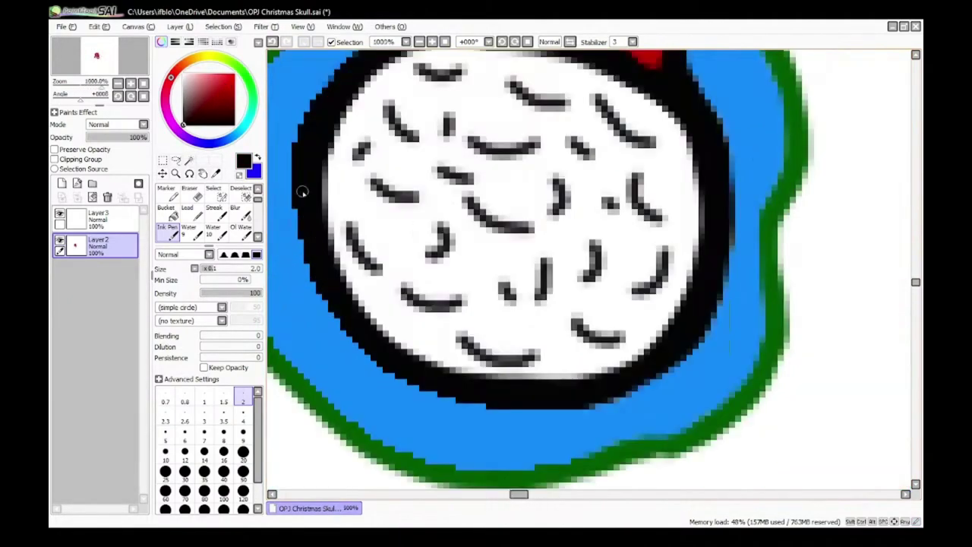
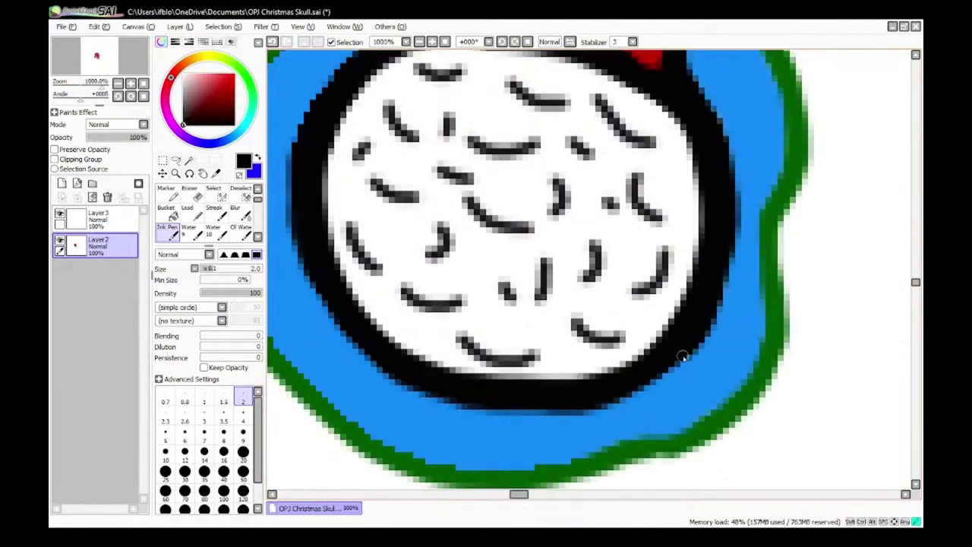
pyautogui.scroll(-9, 524, 372)
pyautogui.scroll(8, 455, 360)
pyautogui.scroll(-7, 403, 371)
pyautogui.scroll(2, 586, 249)
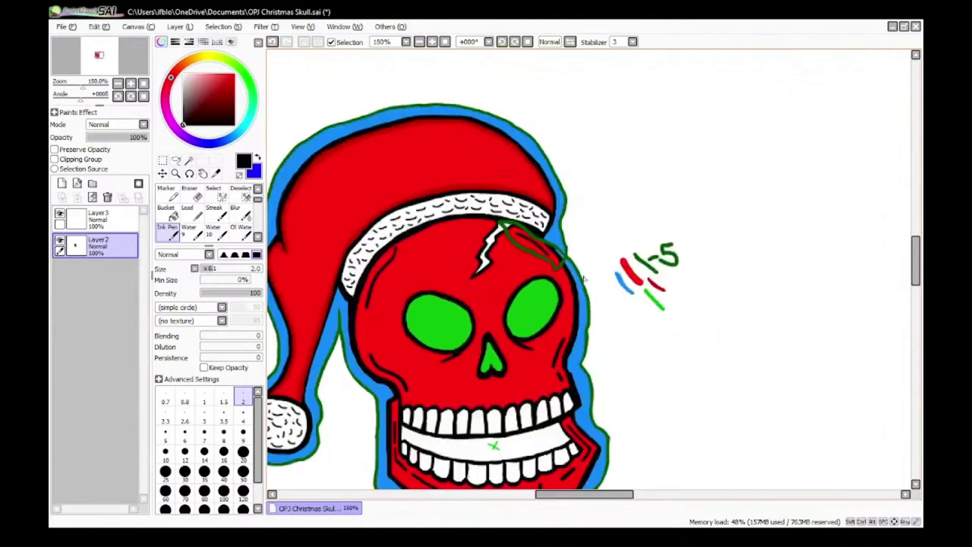
# Step: Sample the bright green, set the brush size to 12, and paint the gap between the upper and lower teeth
pyautogui.scroll(-3, 485, 372)
pyautogui.rightClick(486, 371)
pyautogui.scroll(-1, 480, 365)
pyautogui.scroll(9, 454, 334)
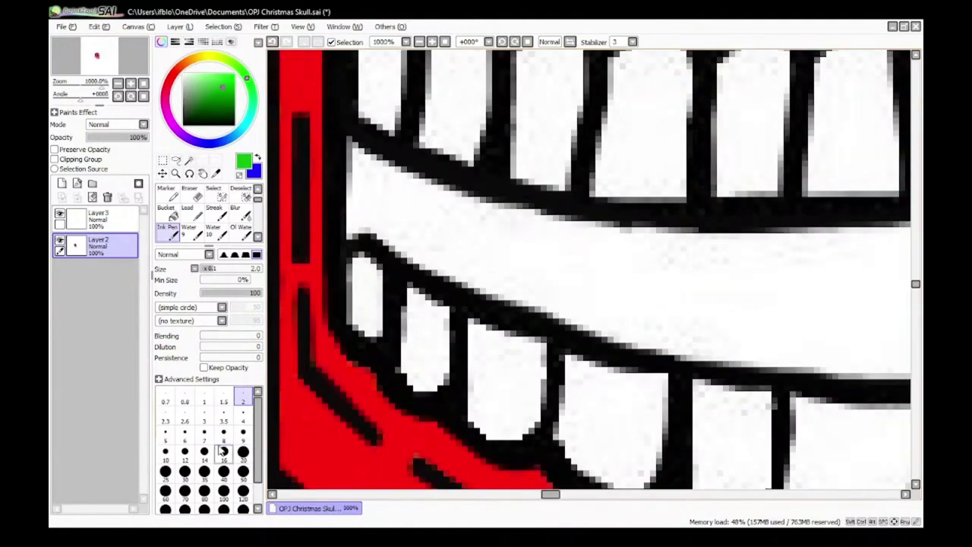
pyautogui.moveTo(484, 240)
pyautogui.mouseDown()
pyautogui.moveTo(550, 268)
pyautogui.moveTo(645, 291)
pyautogui.moveTo(647, 311)
pyautogui.moveTo(819, 300)
pyautogui.mouseUp()
pyautogui.scroll(-5, 683, 287)
pyautogui.scroll(4, 828, 292)
pyautogui.moveTo(691, 260)
pyautogui.mouseDown()
pyautogui.moveTo(535, 277)
pyautogui.moveTo(716, 267)
pyautogui.moveTo(482, 287)
pyautogui.moveTo(623, 248)
pyautogui.moveTo(403, 251)
pyautogui.moveTo(535, 300)
pyautogui.moveTo(843, 249)
pyautogui.moveTo(676, 263)
pyautogui.moveTo(752, 223)
pyautogui.mouseUp()
# Step: Widen the green fill toward the teeth outlines in the right and middle parts of the mouth
pyautogui.scroll(-5, 752, 224)
pyautogui.scroll(6, 752, 223)
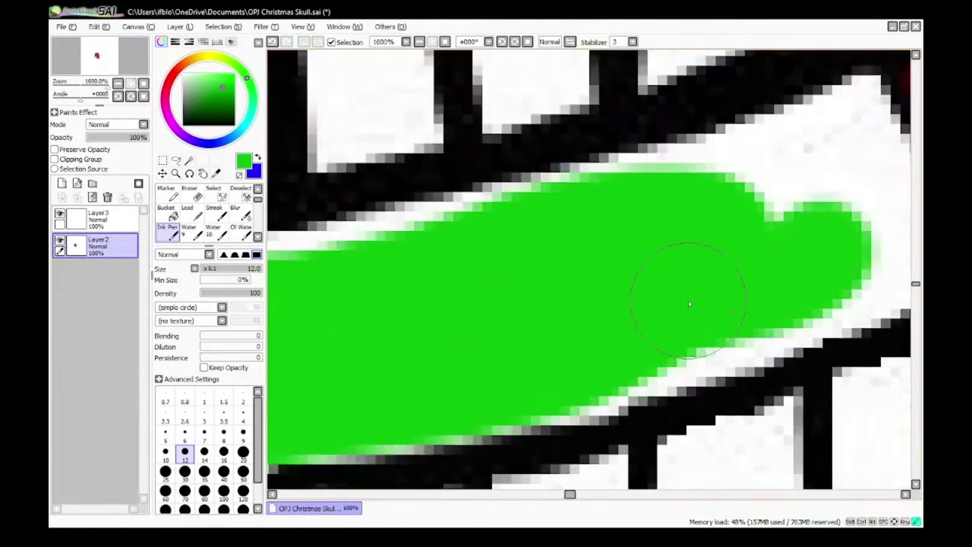
pyautogui.moveTo(618, 336); pyautogui.dragTo(654, 210)
pyautogui.scroll(-5, 654, 210)
pyautogui.scroll(3, 615, 282)
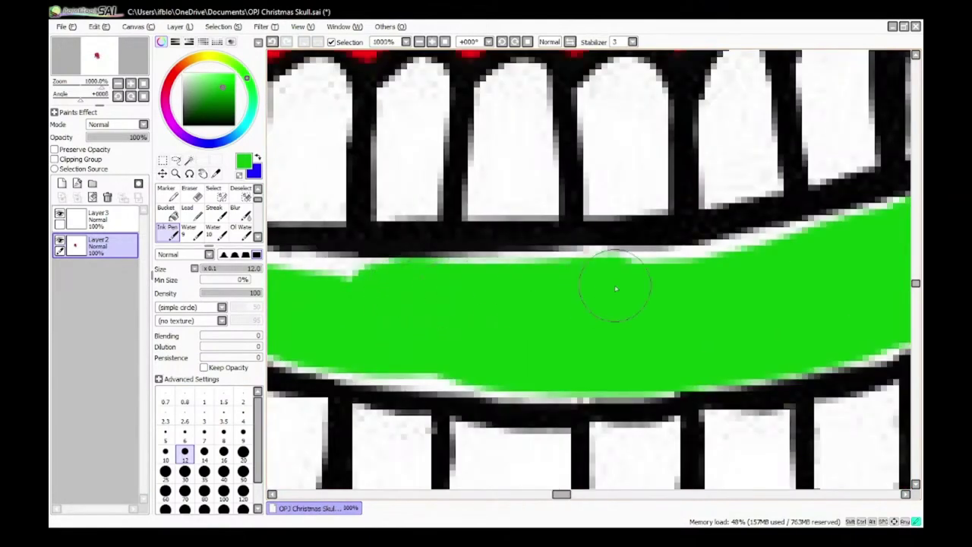
pyautogui.scroll(-3, 471, 351)
pyautogui.scroll(5, 471, 351)
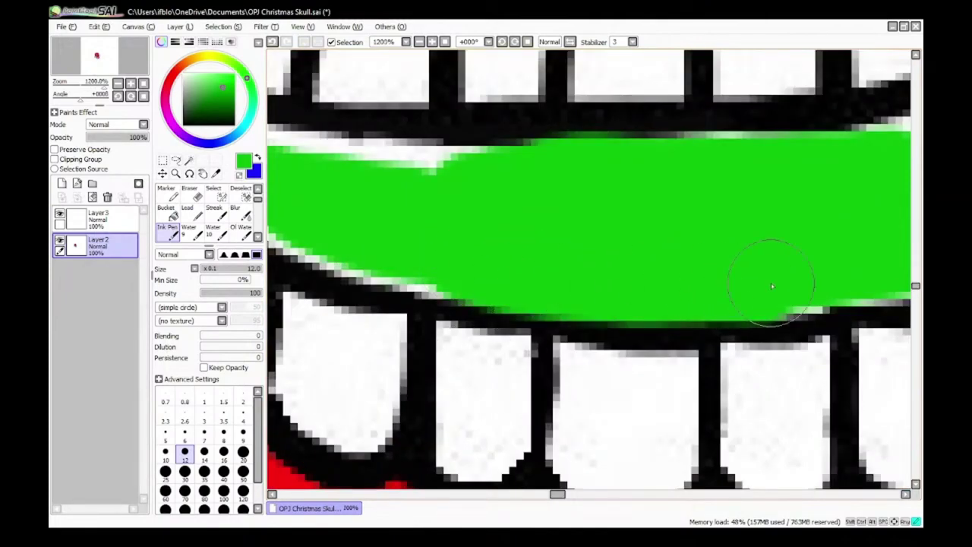
# Step: Fill the remaining white along the teeth outlines in the left part of the mouth with green
pyautogui.scroll(-6, 782, 278)
pyautogui.scroll(6, 439, 233)
pyautogui.moveTo(439, 234); pyautogui.dragTo(760, 399)
pyautogui.scroll(-6, 760, 399)
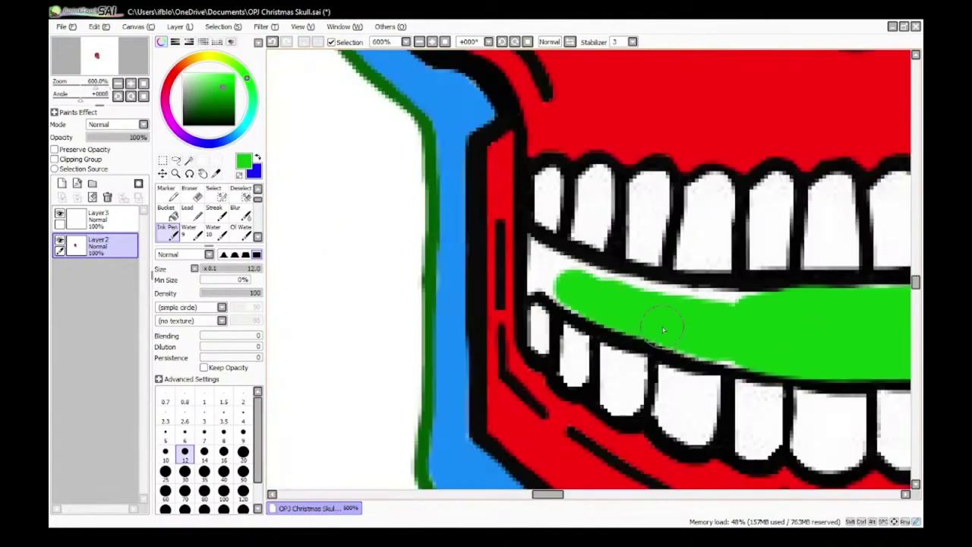
pyautogui.scroll(6, 435, 265)
pyautogui.moveTo(434, 265)
pyautogui.mouseDown()
pyautogui.moveTo(670, 337)
pyautogui.moveTo(683, 264)
pyautogui.moveTo(389, 196)
pyautogui.moveTo(597, 229)
pyautogui.mouseUp()
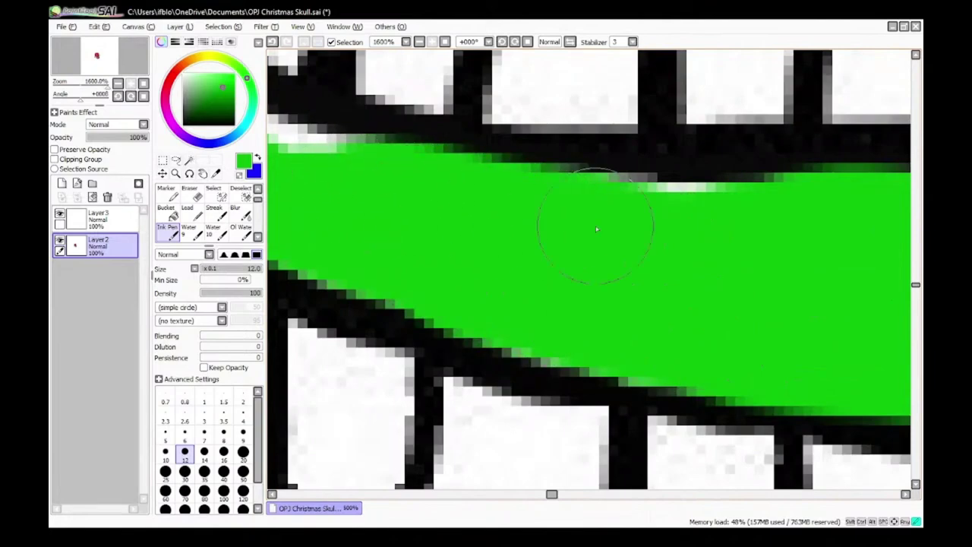
# Step: Set the brush size to 2 and fill the mouth's left corner with green up to the black outline
pyautogui.scroll(-6, 700, 196)
pyautogui.scroll(6, 445, 163)
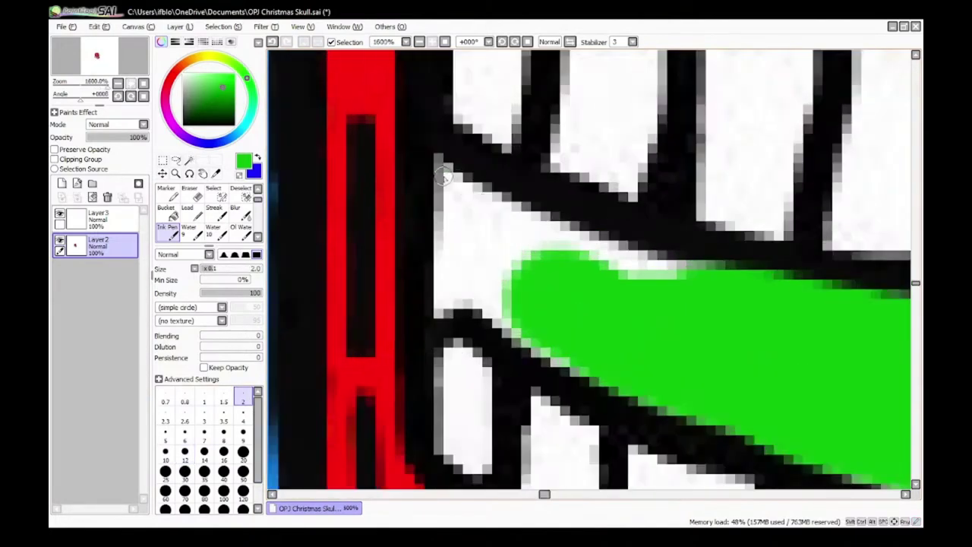
pyautogui.moveTo(444, 163)
pyautogui.mouseDown()
pyautogui.moveTo(586, 240)
pyautogui.moveTo(703, 273)
pyautogui.moveTo(487, 235)
pyautogui.moveTo(498, 308)
pyautogui.mouseUp()
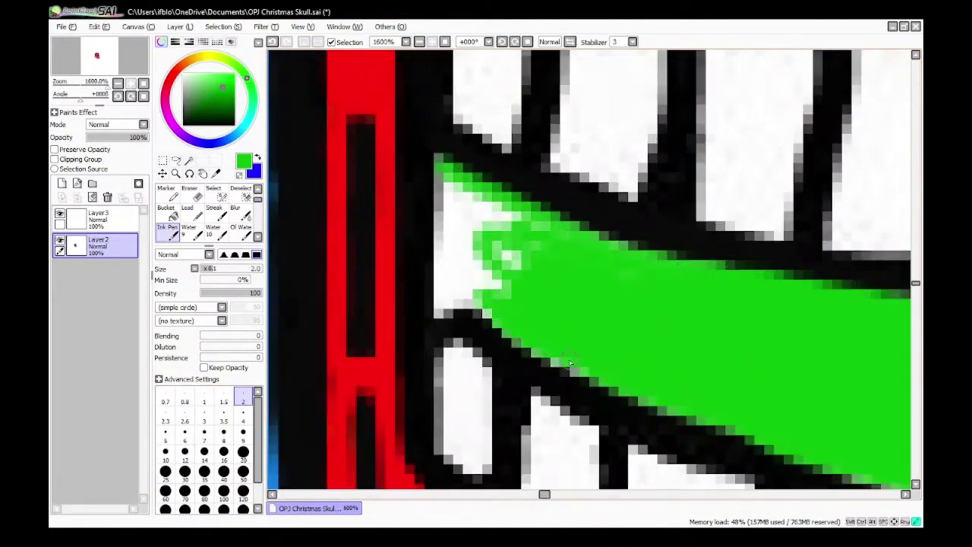
pyautogui.moveTo(570, 363)
pyautogui.mouseDown()
pyautogui.moveTo(475, 271)
pyautogui.moveTo(444, 180)
pyautogui.moveTo(514, 220)
pyautogui.moveTo(521, 280)
pyautogui.mouseUp()
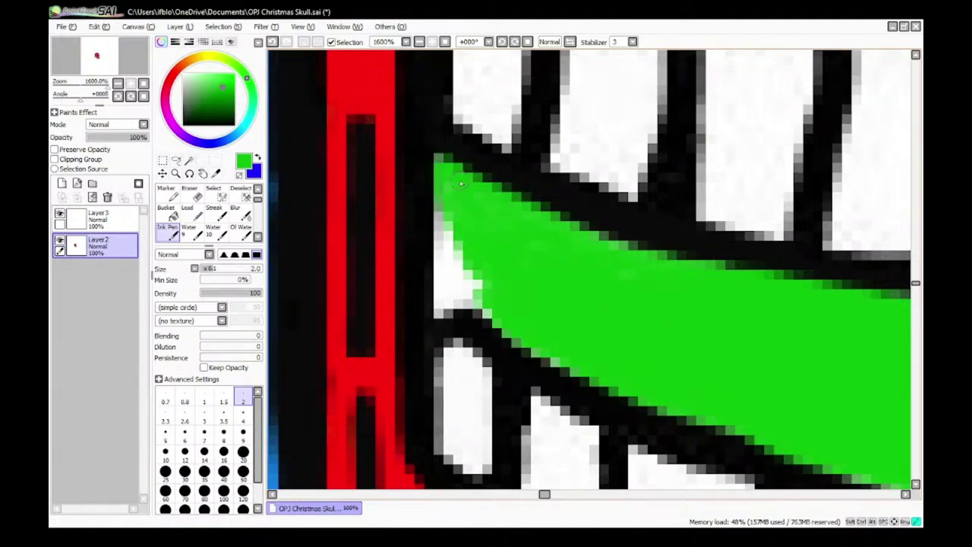
pyautogui.moveTo(442, 253); pyautogui.dragTo(454, 310)
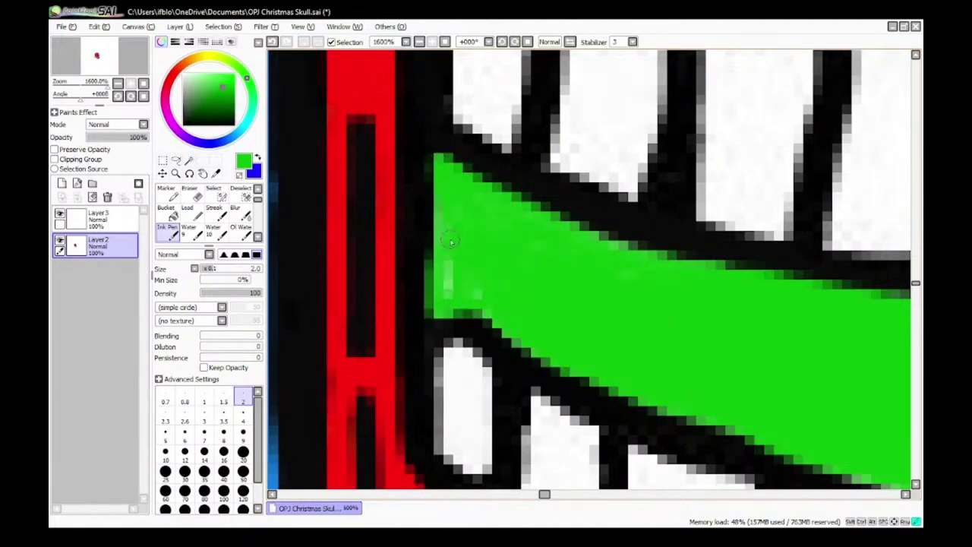
# Step: Sample black and clean up the outline around the mouth's left corner
pyautogui.rightClick(424, 246)
pyautogui.moveTo(427, 251)
pyautogui.mouseDown()
pyautogui.moveTo(433, 312)
pyautogui.moveTo(432, 154)
pyautogui.moveTo(438, 296)
pyautogui.mouseUp()
pyautogui.scroll(-5, 444, 372)
pyautogui.scroll(5, 445, 332)
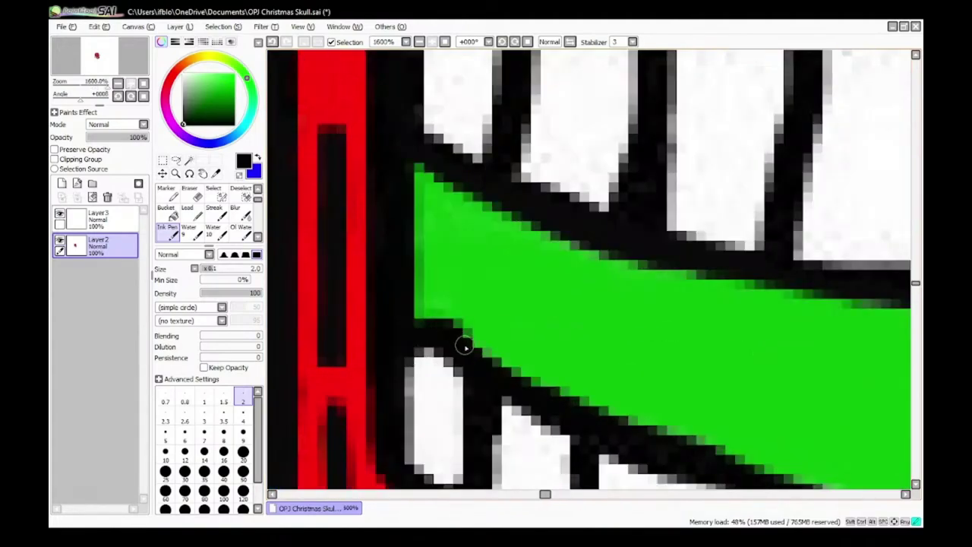
# Step: Sample the mouth's green, set the brush size to 5 and fill the white along the upper teeth outline in the mouth's right half
pyautogui.scroll(-5, 478, 364)
pyautogui.rightClick(733, 361)
pyautogui.moveTo(744, 372); pyautogui.dragTo(615, 342)
pyautogui.scroll(2, 619, 376)
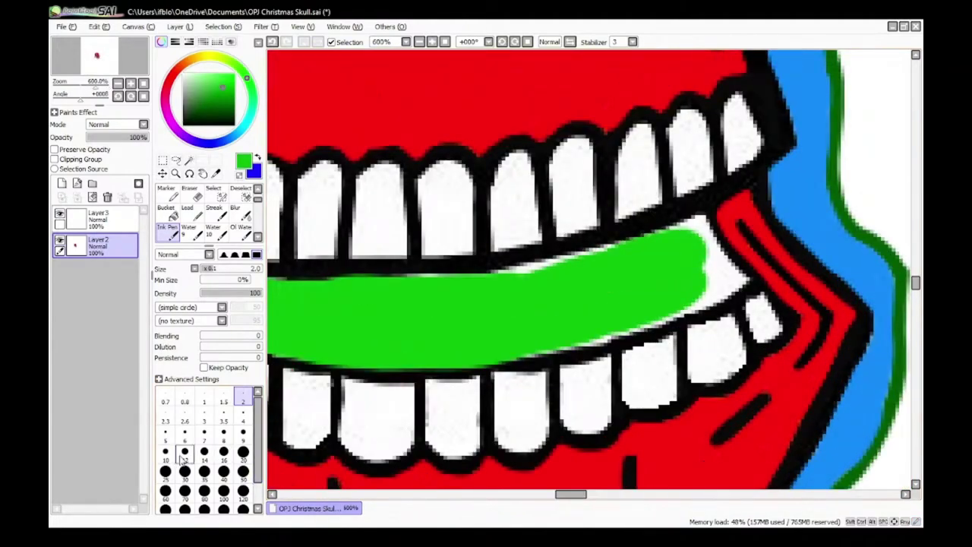
pyautogui.scroll(1, 453, 327)
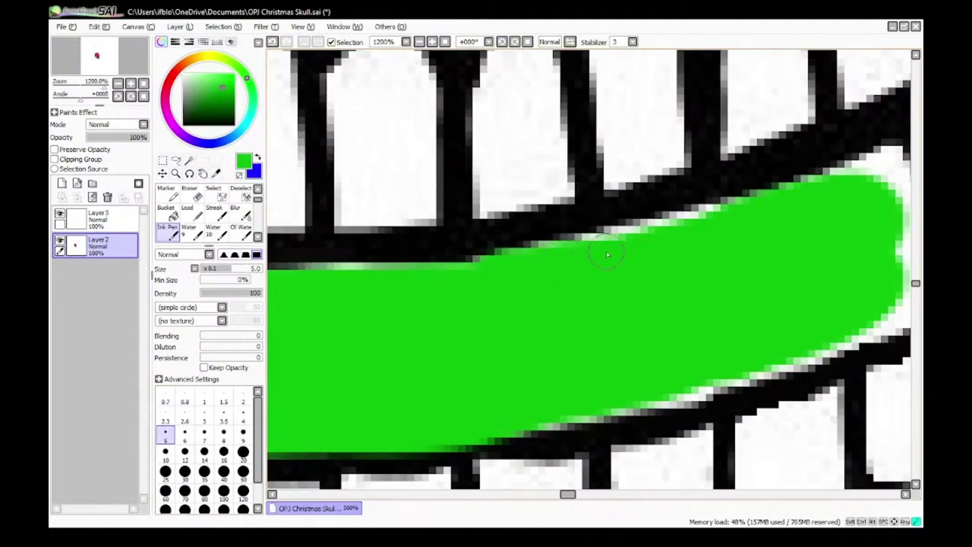
pyautogui.scroll(-3, 592, 250)
pyautogui.scroll(3, 455, 289)
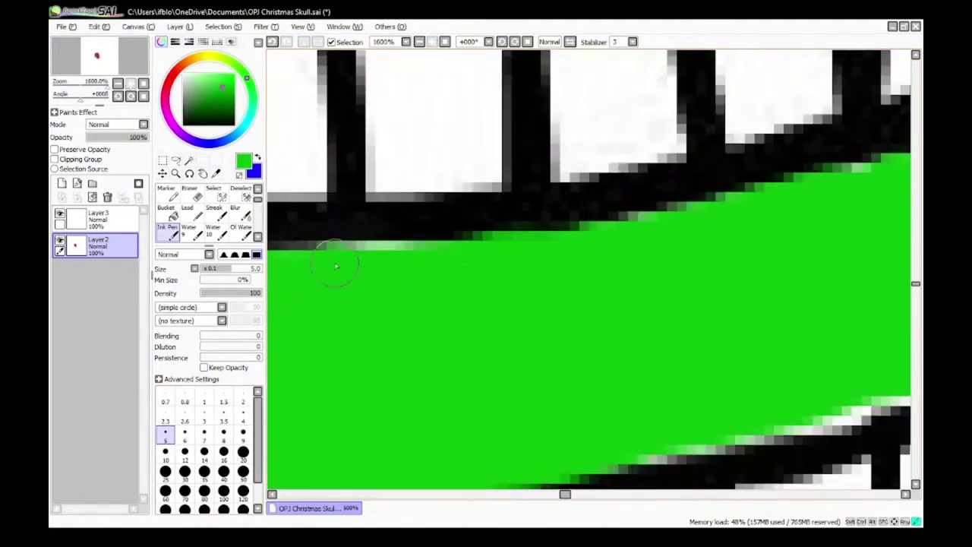
pyautogui.scroll(-3, 336, 268)
pyautogui.scroll(4, 659, 298)
pyautogui.moveTo(659, 298)
pyautogui.mouseDown()
pyautogui.moveTo(402, 375)
pyautogui.moveTo(376, 367)
pyautogui.moveTo(481, 351)
pyautogui.mouseUp()
# Step: Fill the white along the lower teeth outline in the right part of the mouth with green
pyautogui.scroll(-5, 406, 366)
pyautogui.scroll(4, 378, 374)
pyautogui.moveTo(559, 160); pyautogui.dragTo(532, 167)
pyautogui.scroll(-4, 535, 186)
pyautogui.scroll(3, 345, 313)
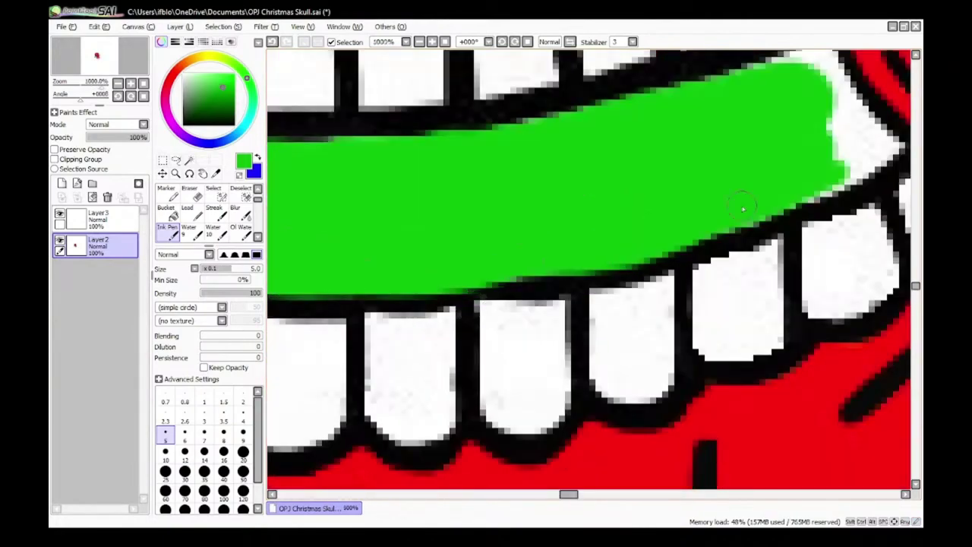
pyautogui.scroll(-3, 335, 326)
pyautogui.scroll(4, 674, 220)
# Step: Fill the mouth's right corner with green up to the black outline, reducing the brush size to 4
pyautogui.moveTo(673, 237)
pyautogui.mouseDown()
pyautogui.moveTo(555, 302)
pyautogui.moveTo(681, 252)
pyautogui.moveTo(615, 170)
pyautogui.moveTo(595, 110)
pyautogui.moveTo(501, 123)
pyautogui.mouseUp()
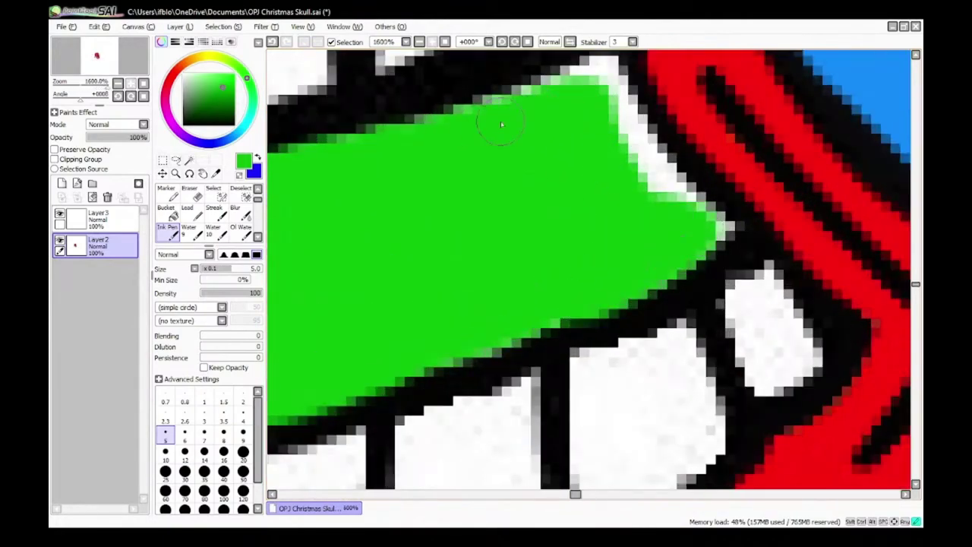
pyautogui.press('[')
pyautogui.scroll(-3, 507, 228)
pyautogui.scroll(3, 532, 200)
pyautogui.moveTo(565, 128)
pyautogui.mouseDown()
pyautogui.moveTo(477, 179)
pyautogui.moveTo(565, 148)
pyautogui.moveTo(609, 219)
pyautogui.moveTo(671, 287)
pyautogui.mouseUp()
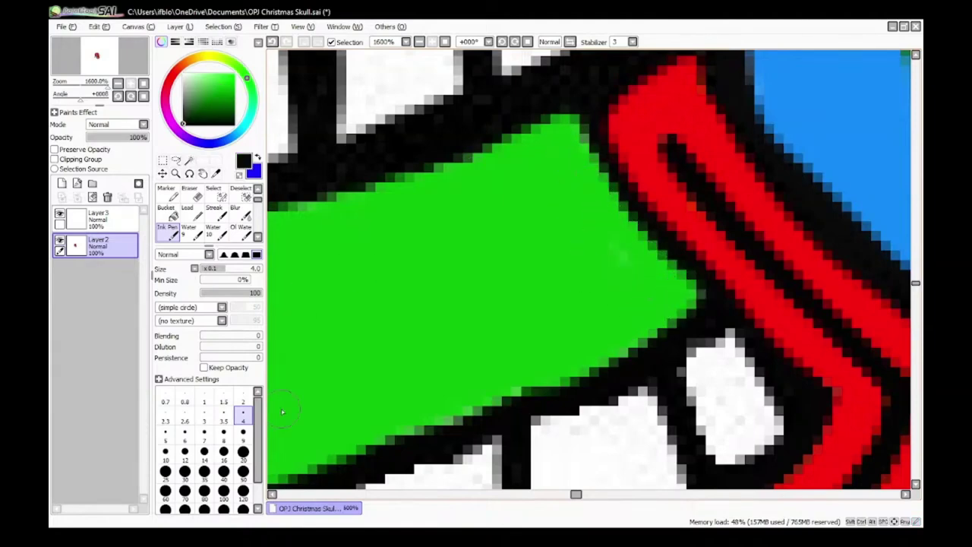
# Step: Redraw the black outline around the mouth's right corner, using brush size 2 for the fine edge
pyautogui.moveTo(573, 119); pyautogui.dragTo(672, 260)
pyautogui.scroll(-5, 582, 119)
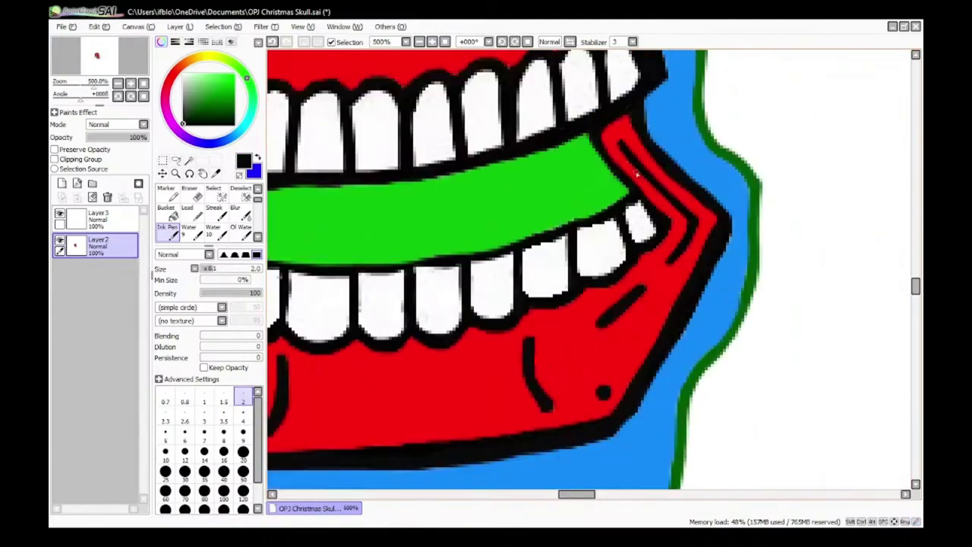
pyautogui.scroll(5, 610, 152)
pyautogui.moveTo(632, 172)
pyautogui.mouseDown()
pyautogui.moveTo(590, 218)
pyautogui.moveTo(430, 292)
pyautogui.mouseUp()
# Step: Clean up the black outline between the green fill and the lower teeth with brush size 2
pyautogui.scroll(-2, 428, 291)
pyautogui.scroll(4, 374, 253)
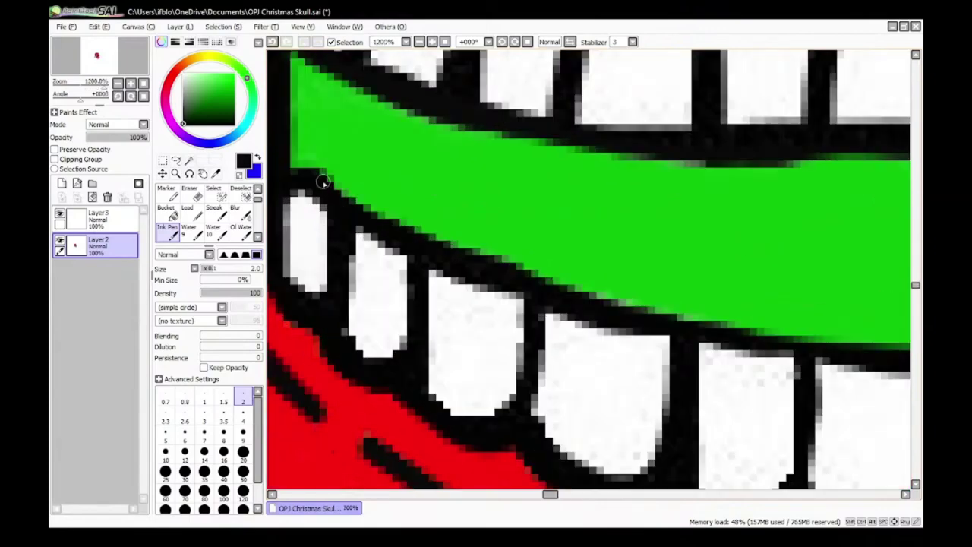
pyautogui.moveTo(806, 341); pyautogui.dragTo(899, 350)
pyautogui.scroll(-12, 846, 347)
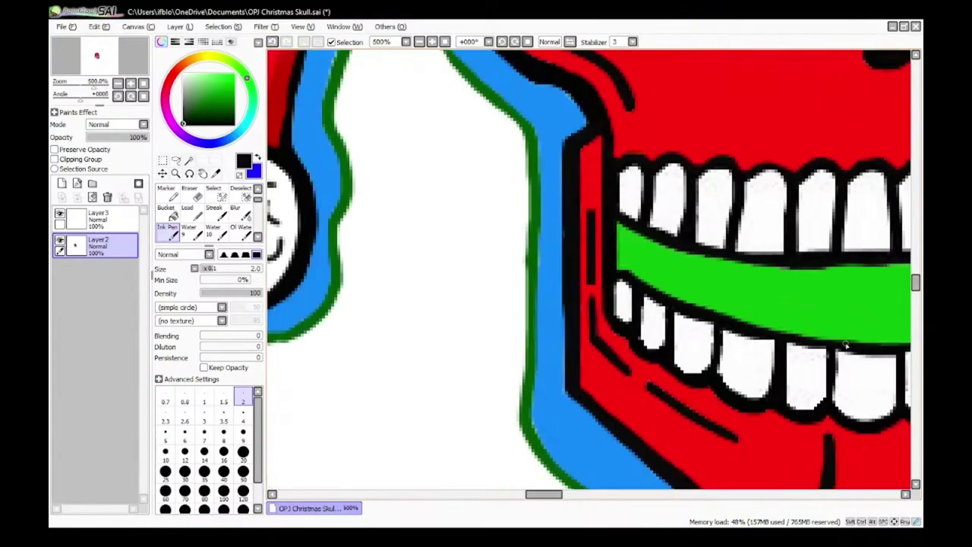
pyautogui.scroll(14, 760, 373)
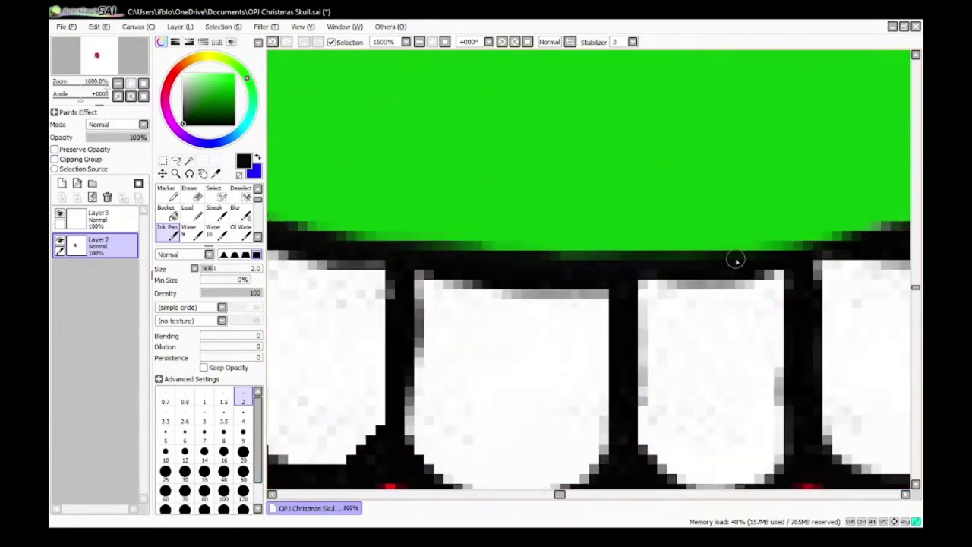
pyautogui.scroll(-5, 736, 261)
pyautogui.scroll(5, 667, 243)
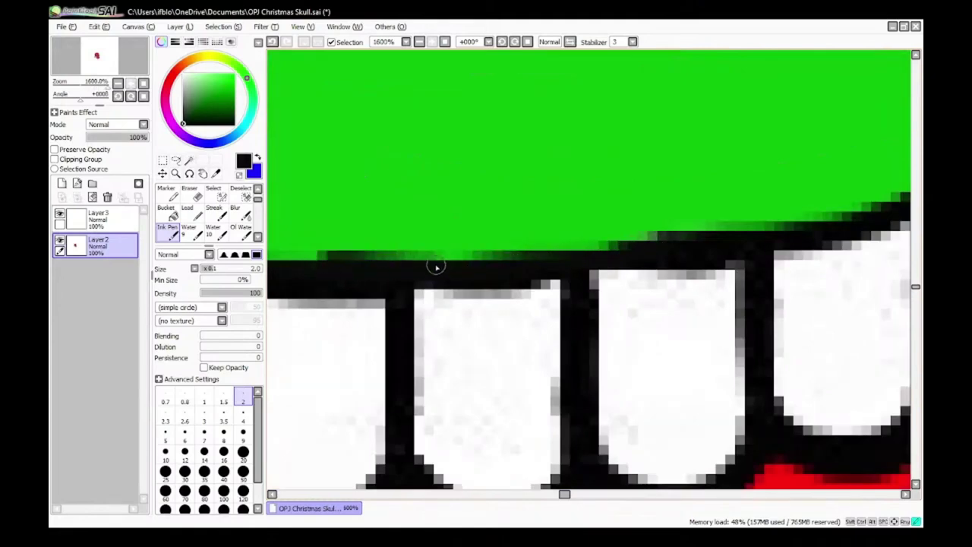
pyautogui.scroll(-5, 437, 266)
pyautogui.scroll(4, 448, 244)
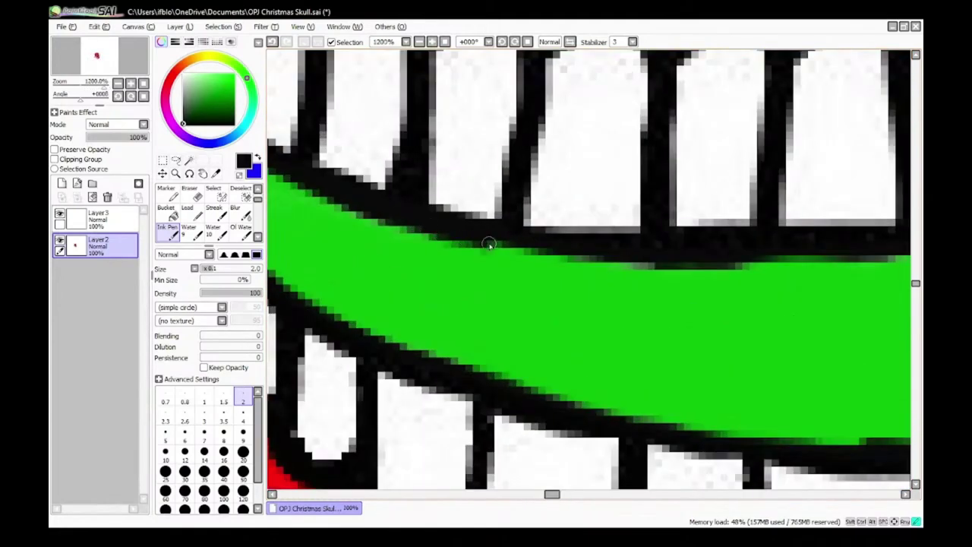
# Step: Examine the whole skull, its blue and green border, the pom-pom and the colour samples for unfinished areas
pyautogui.scroll(-8, 719, 259)
pyautogui.scroll(2, 676, 248)
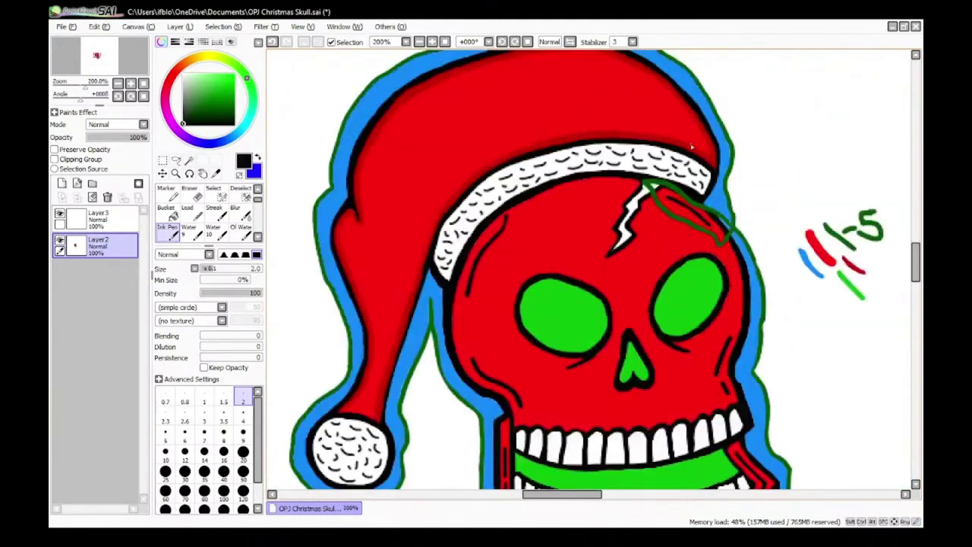
pyautogui.scroll(-2, 676, 248)
pyautogui.scroll(6, 534, 290)
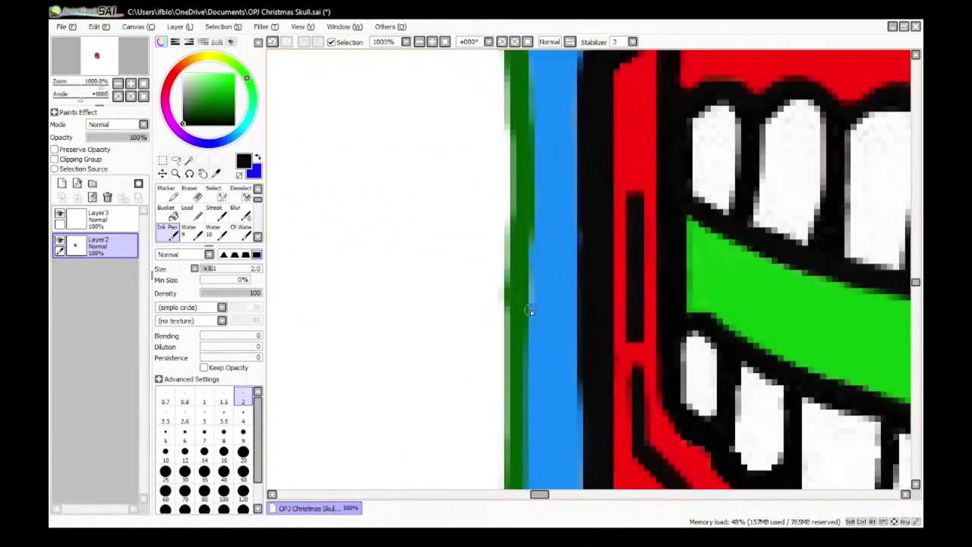
pyautogui.scroll(-6, 539, 286)
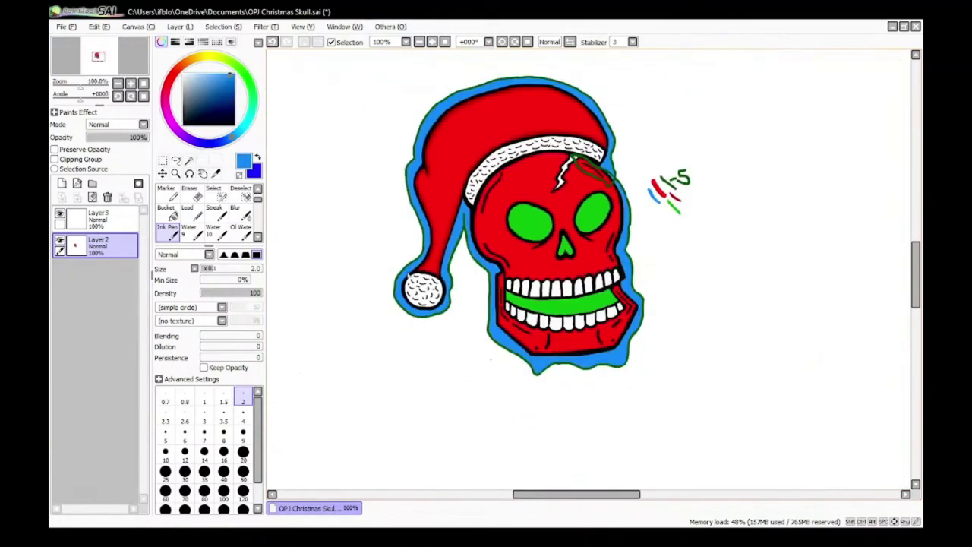
pyautogui.scroll(4, 410, 278)
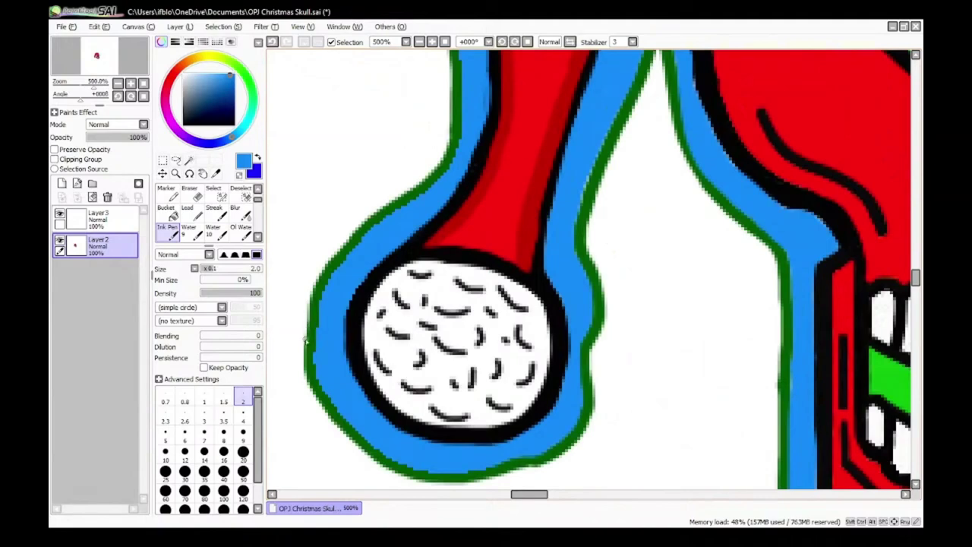
pyautogui.scroll(-5, 396, 292)
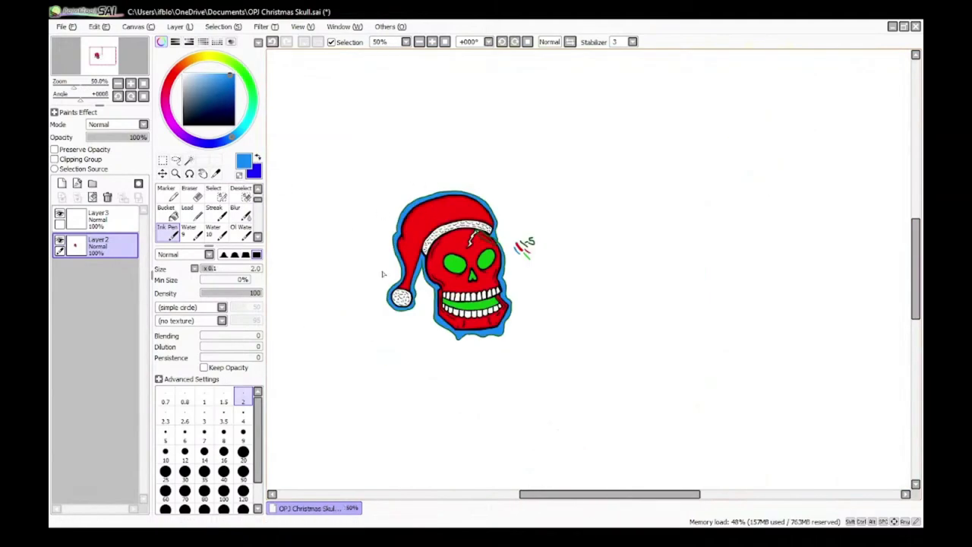
pyautogui.scroll(2, 430, 310)
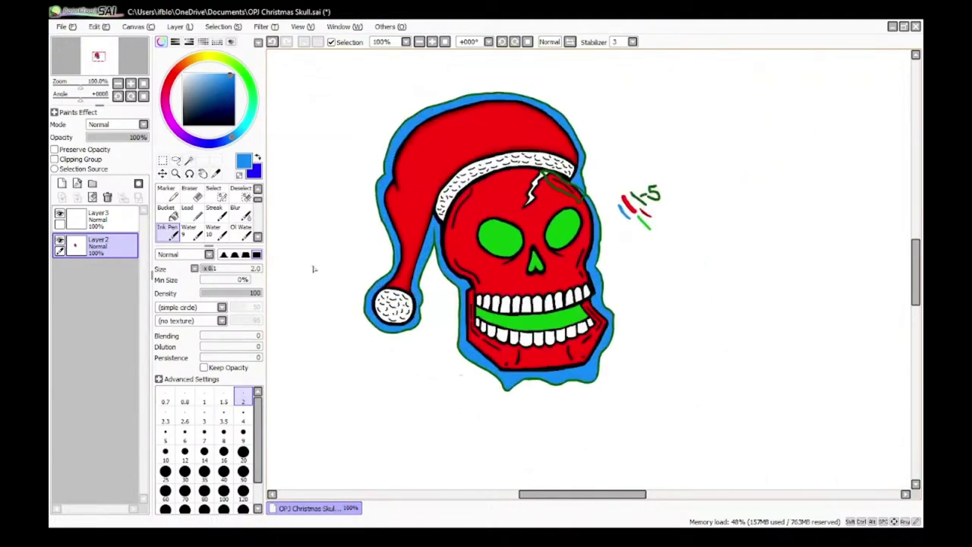
pyautogui.click(221, 537)
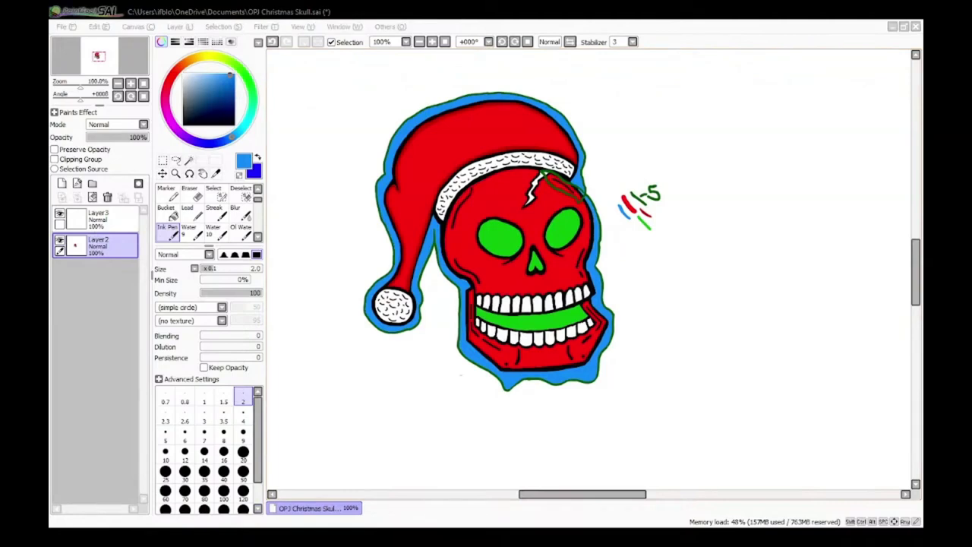
pyautogui.scroll(2, 472, 316)
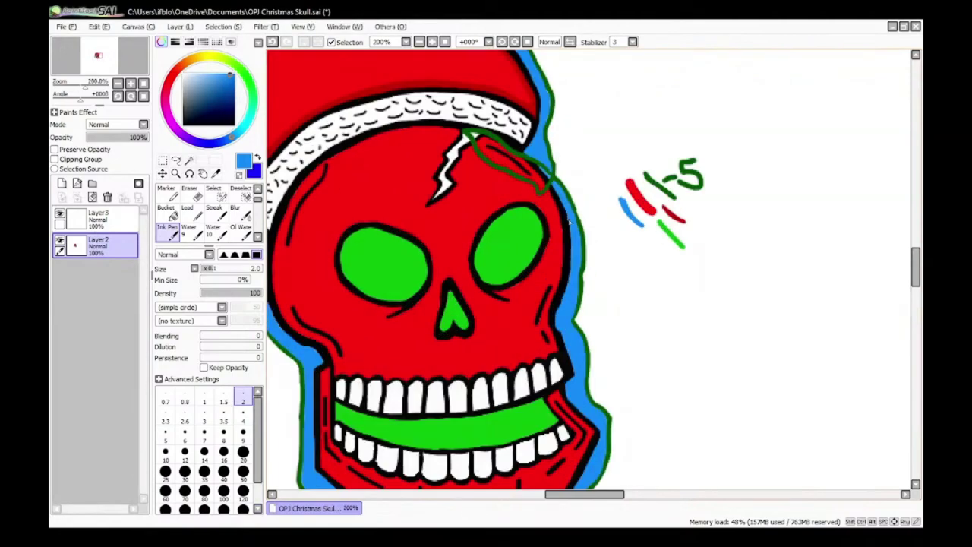
pyautogui.scroll(-3, 472, 316)
pyautogui.scroll(3, 472, 315)
# Step: Mix a dark brownish red and paint a swatch of it below the green sample stroke
pyautogui.scroll(1, 762, 246)
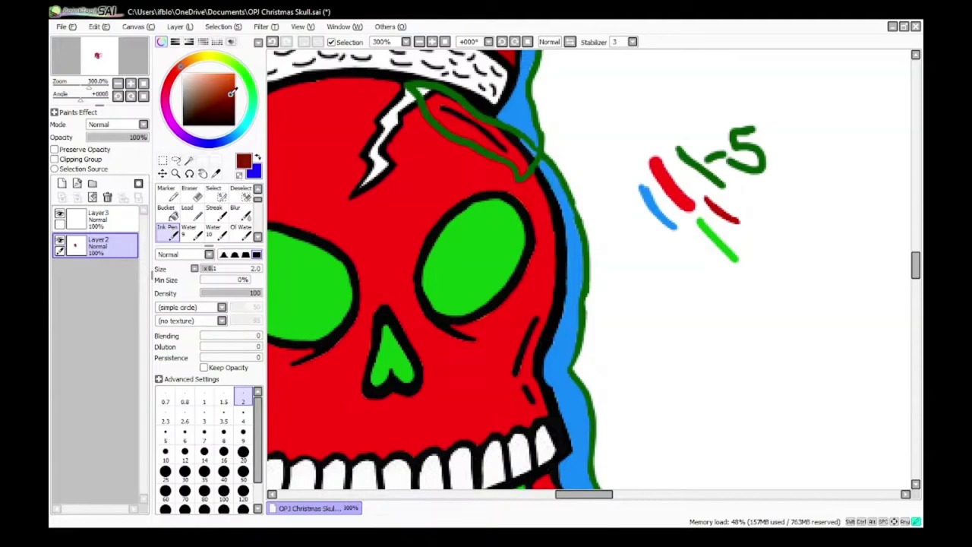
pyautogui.scroll(2, 809, 258)
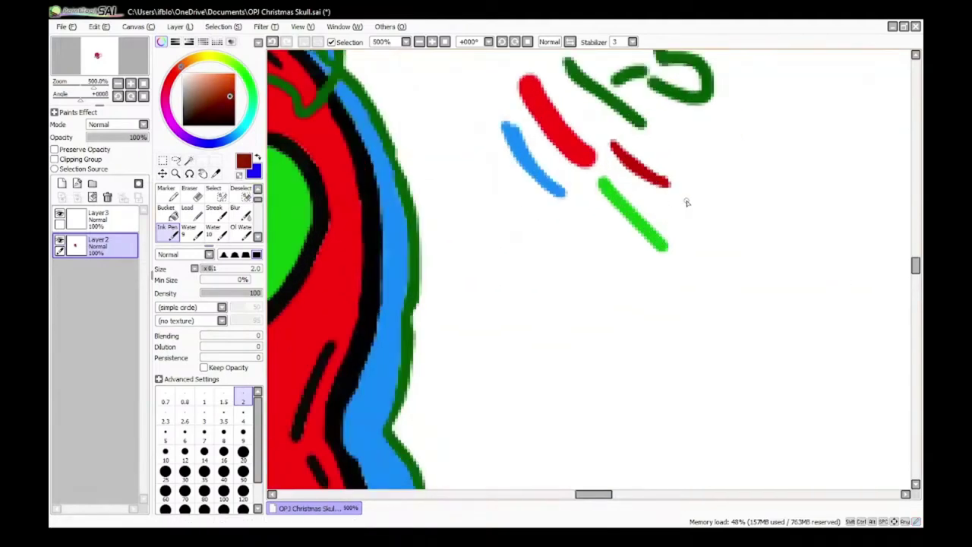
pyautogui.moveTo(557, 222); pyautogui.dragTo(628, 266)
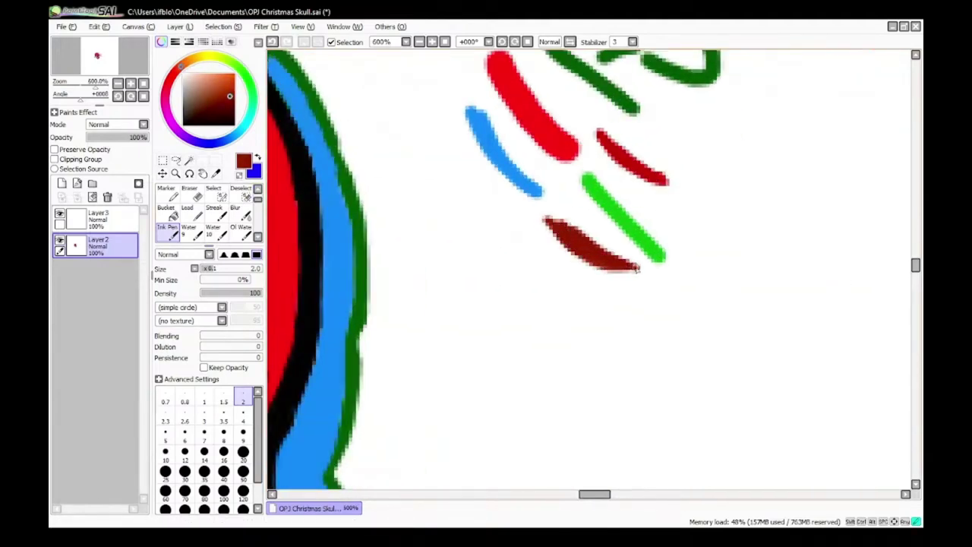
pyautogui.scroll(-4, 608, 265)
pyautogui.scroll(3, 614, 302)
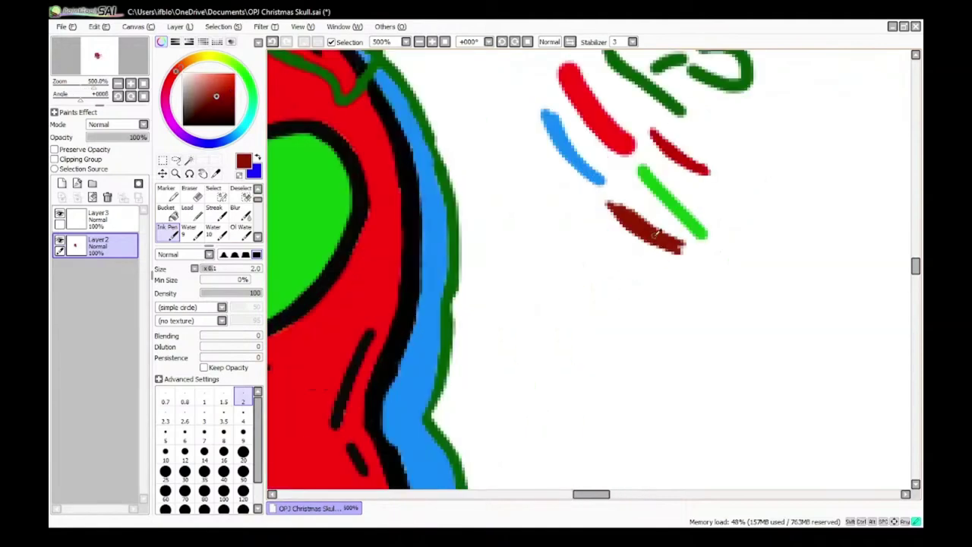
# Step: Set the brush size to 12 and begin a dark red background band outside the green outline around the pom-pom
pyautogui.click(243, 419)
pyautogui.scroll(-5, 399, 403)
pyautogui.scroll(6, 355, 418)
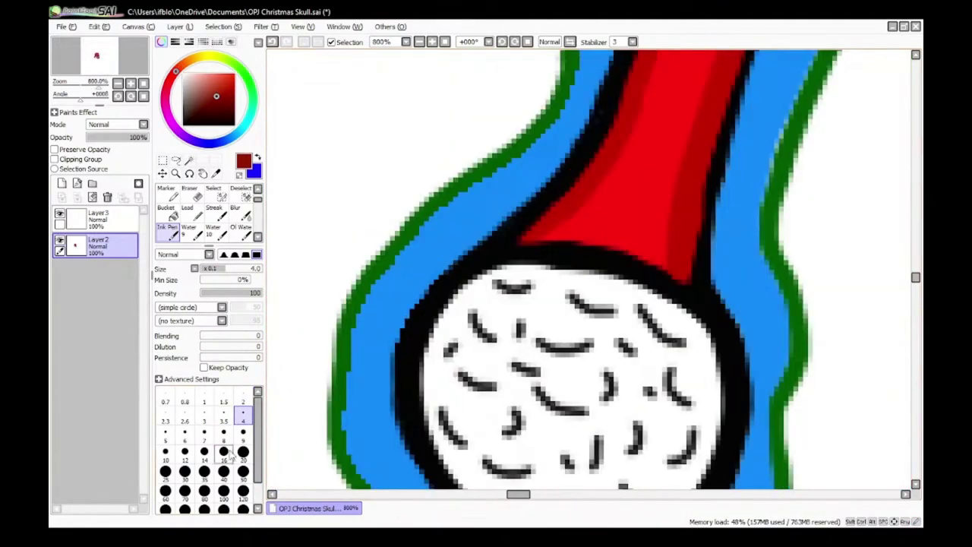
pyautogui.click(185, 452)
pyautogui.moveTo(466, 137)
pyautogui.mouseDown()
pyautogui.moveTo(373, 220)
pyautogui.moveTo(304, 373)
pyautogui.moveTo(292, 478)
pyautogui.mouseUp()
pyautogui.scroll(-6, 303, 420)
pyautogui.scroll(6, 302, 431)
pyautogui.moveTo(327, 230)
pyautogui.mouseDown()
pyautogui.moveTo(464, 395)
pyautogui.moveTo(334, 250)
pyautogui.mouseUp()
# Step: Continue the dark red background band upward outside the green outline along the hat's narrow tail
pyautogui.scroll(-6, 333, 250)
pyautogui.scroll(5, 350, 271)
pyautogui.moveTo(335, 284)
pyautogui.mouseDown()
pyautogui.moveTo(347, 299)
pyautogui.moveTo(534, 311)
pyautogui.moveTo(630, 289)
pyautogui.mouseUp()
pyautogui.scroll(-9, 471, 304)
pyautogui.scroll(9, 471, 303)
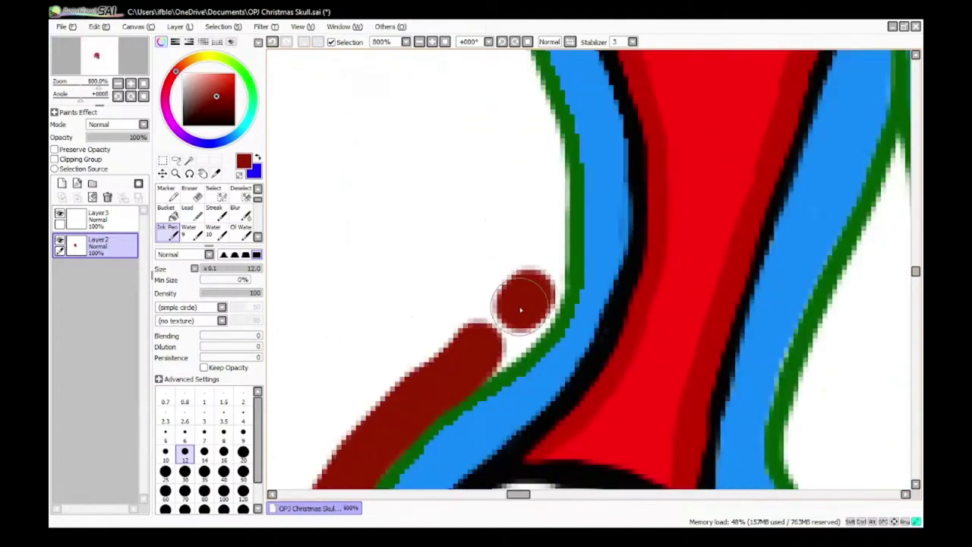
pyautogui.moveTo(479, 355)
pyautogui.mouseDown()
pyautogui.moveTo(539, 259)
pyautogui.moveTo(518, 137)
pyautogui.moveTo(370, 421)
pyautogui.moveTo(497, 144)
pyautogui.moveTo(362, 390)
pyautogui.mouseUp()
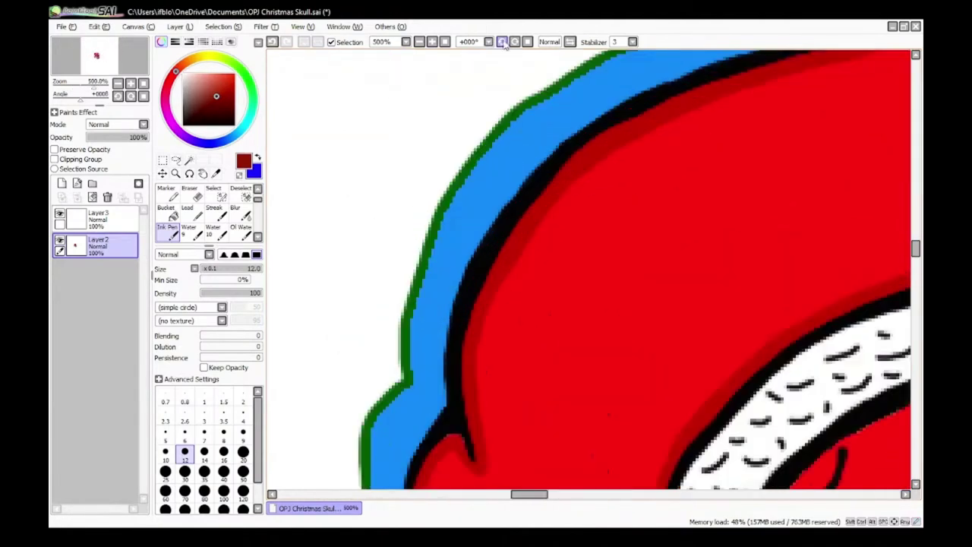
# Step: Paint dark red background outside the hat's upper-left curve and down its left side
pyautogui.moveTo(454, 130); pyautogui.dragTo(517, 65)
pyautogui.moveTo(440, 149)
pyautogui.mouseDown()
pyautogui.moveTo(392, 235)
pyautogui.moveTo(366, 378)
pyautogui.moveTo(331, 467)
pyautogui.mouseUp()
pyautogui.scroll(-8, 329, 456)
pyautogui.scroll(8, 329, 478)
pyautogui.moveTo(338, 68)
pyautogui.mouseDown()
pyautogui.moveTo(353, 190)
pyautogui.moveTo(411, 348)
pyautogui.moveTo(348, 172)
pyautogui.moveTo(359, 175)
pyautogui.moveTo(425, 333)
pyautogui.moveTo(441, 396)
pyautogui.moveTo(438, 448)
pyautogui.moveTo(397, 357)
pyautogui.moveTo(354, 199)
pyautogui.moveTo(332, 446)
pyautogui.moveTo(319, 232)
pyautogui.mouseUp()
pyautogui.scroll(-5, 319, 221)
pyautogui.scroll(5, 376, 410)
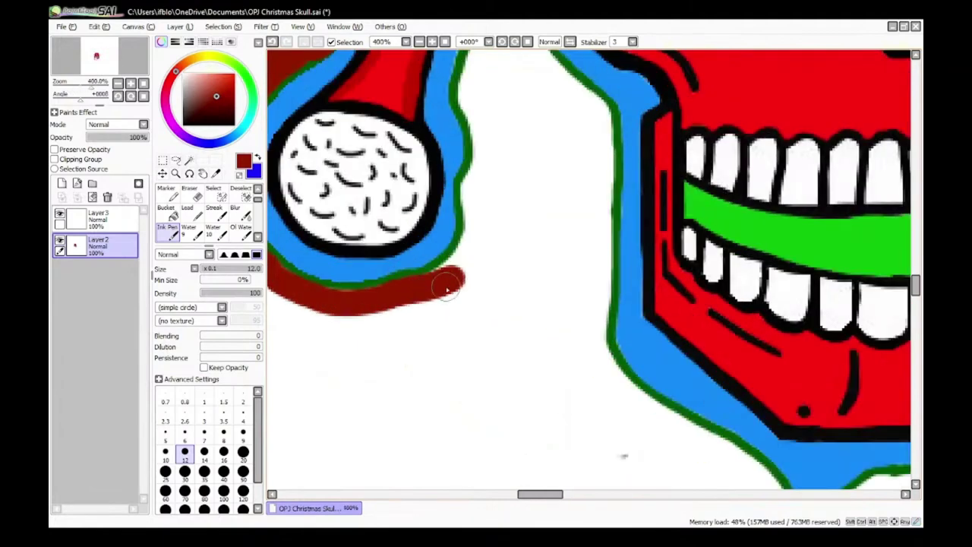
# Step: Paint the area below the pom-pom dark red and extend the band toward the jaw's lower-left edge
pyautogui.moveTo(456, 279)
pyautogui.mouseDown()
pyautogui.moveTo(437, 303)
pyautogui.moveTo(282, 325)
pyautogui.mouseUp()
pyautogui.scroll(-7, 325, 355)
pyautogui.scroll(5, 323, 359)
pyautogui.moveTo(292, 281)
pyautogui.mouseDown()
pyautogui.moveTo(651, 470)
pyautogui.moveTo(461, 333)
pyautogui.mouseUp()
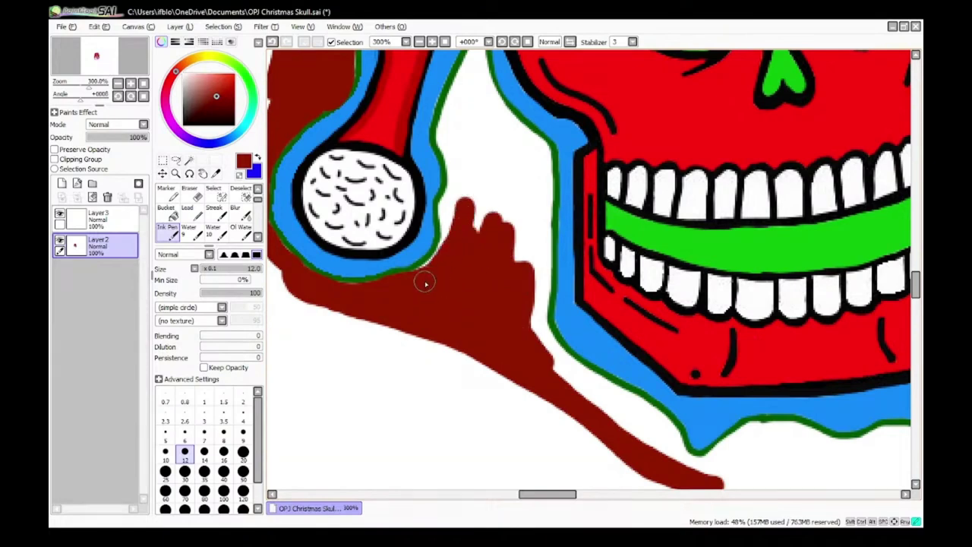
# Step: Extend and thicken the dark red background band around the hat's upper-left curve
pyautogui.scroll(-8, 426, 283)
pyautogui.scroll(9, 604, 174)
pyautogui.moveTo(603, 174)
pyautogui.mouseDown()
pyautogui.moveTo(330, 319)
pyautogui.moveTo(305, 338)
pyautogui.moveTo(290, 394)
pyautogui.moveTo(368, 259)
pyautogui.moveTo(323, 286)
pyautogui.moveTo(645, 117)
pyautogui.moveTo(560, 120)
pyautogui.moveTo(549, 148)
pyautogui.moveTo(677, 156)
pyautogui.mouseUp()
pyautogui.scroll(-8, 504, 234)
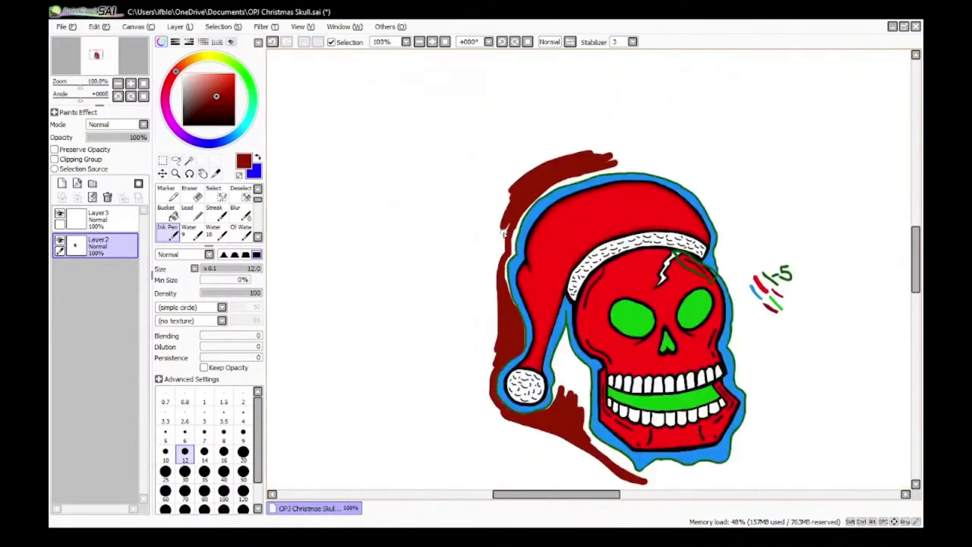
pyautogui.scroll(6, 498, 232)
pyautogui.moveTo(484, 328)
pyautogui.mouseDown()
pyautogui.moveTo(577, 99)
pyautogui.moveTo(517, 236)
pyautogui.moveTo(540, 285)
pyautogui.mouseUp()
# Step: Widen the dark red background beside the hat's left side and fill the gap toward the green outline
pyautogui.scroll(-7, 517, 355)
pyautogui.scroll(4, 509, 373)
pyautogui.moveTo(536, 205); pyautogui.dragTo(510, 438)
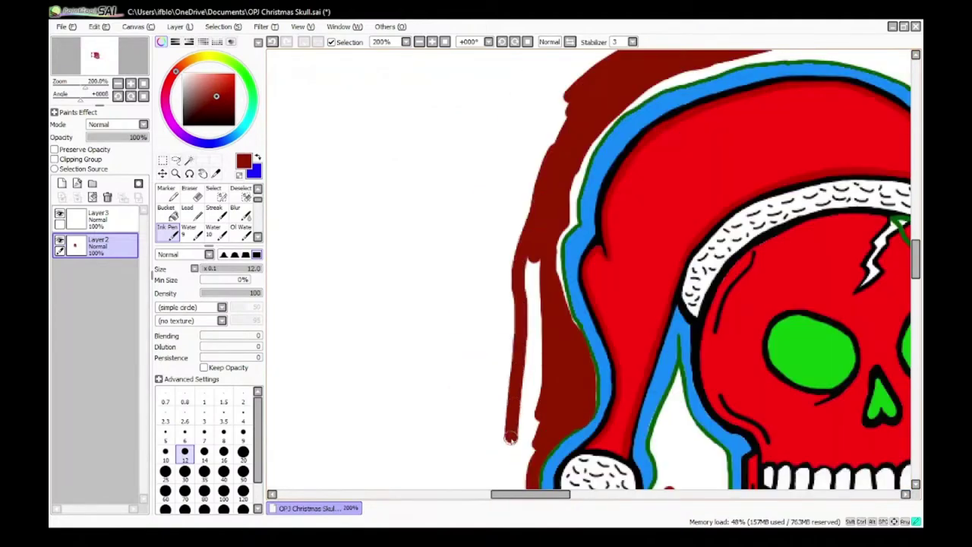
pyautogui.moveTo(550, 335); pyautogui.dragTo(542, 275)
pyautogui.scroll(5, 570, 237)
pyautogui.moveTo(545, 125)
pyautogui.mouseDown()
pyautogui.moveTo(490, 221)
pyautogui.moveTo(462, 341)
pyautogui.mouseUp()
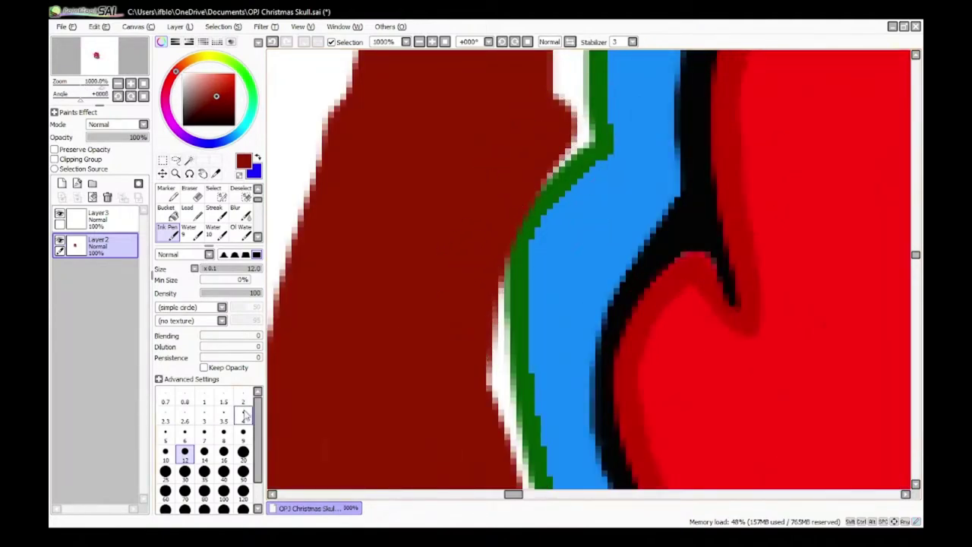
# Step: Set the brush size to 4 and fill the white slivers along the green outline below the hat's left notch with dark red
pyautogui.click(243, 398)
pyautogui.scroll(-4, 434, 350)
pyautogui.scroll(5, 446, 379)
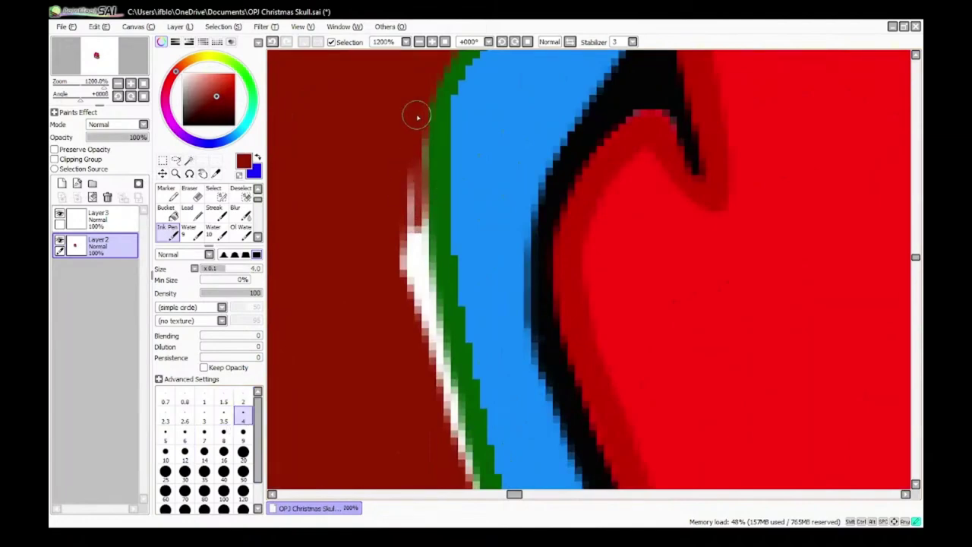
pyautogui.moveTo(418, 116); pyautogui.dragTo(412, 306)
pyautogui.scroll(-4, 423, 338)
pyautogui.scroll(4, 427, 374)
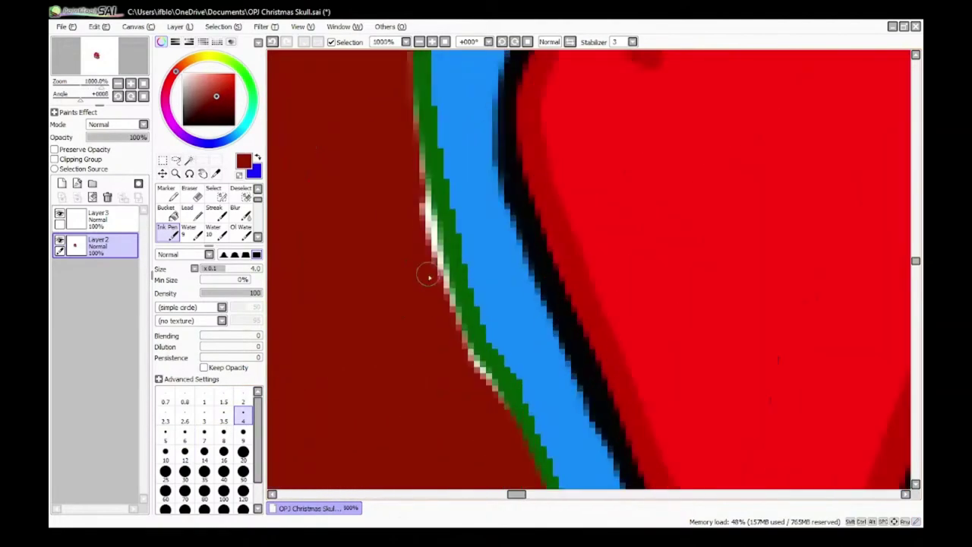
pyautogui.moveTo(414, 152); pyautogui.dragTo(422, 193)
pyautogui.moveTo(461, 356); pyautogui.dragTo(499, 420)
# Step: Fill the white slivers along the green outline from the hat's left notch up around its upper-left curve with dark red
pyautogui.scroll(-5, 490, 372)
pyautogui.scroll(4, 487, 80)
pyautogui.moveTo(486, 80)
pyautogui.mouseDown()
pyautogui.moveTo(462, 140)
pyautogui.moveTo(418, 390)
pyautogui.mouseUp()
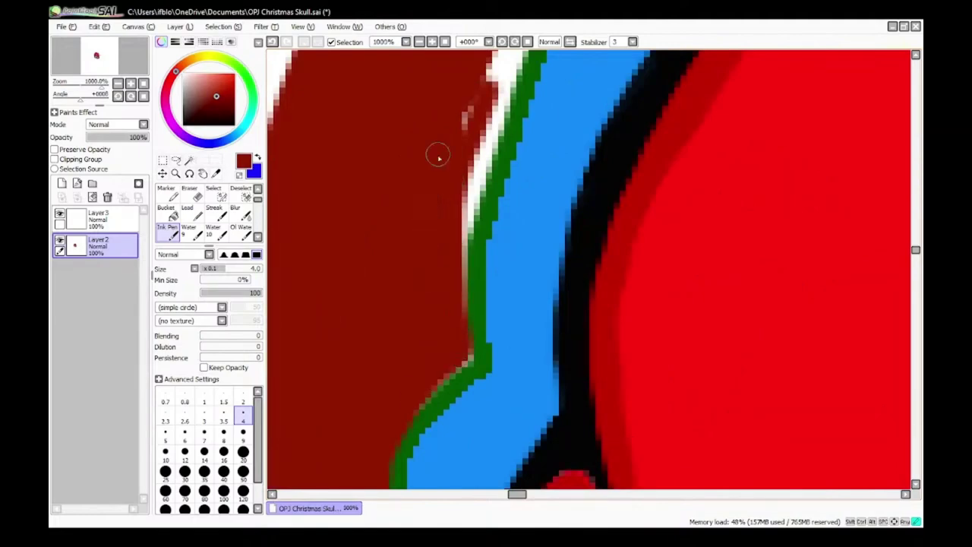
pyautogui.moveTo(439, 157); pyautogui.dragTo(499, 112)
pyautogui.scroll(-4, 493, 83)
pyautogui.scroll(4, 456, 201)
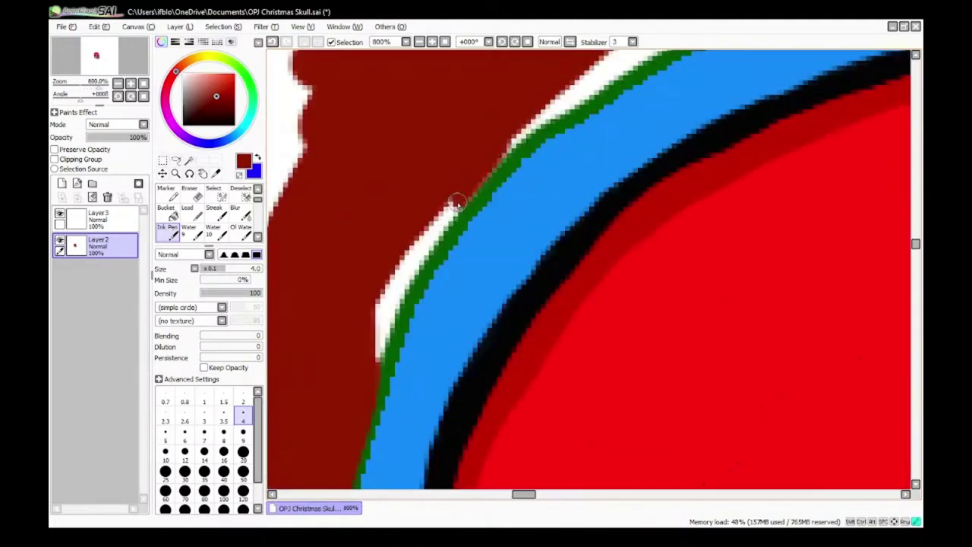
pyautogui.scroll(-5, 491, 137)
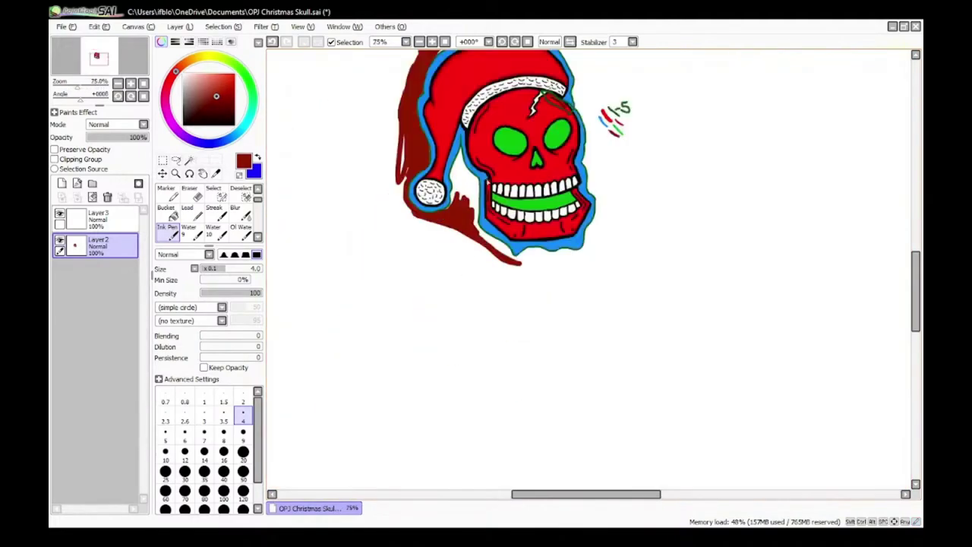
pyautogui.scroll(5, 477, 186)
pyautogui.moveTo(501, 173); pyautogui.dragTo(541, 367)
pyautogui.scroll(-5, 539, 361)
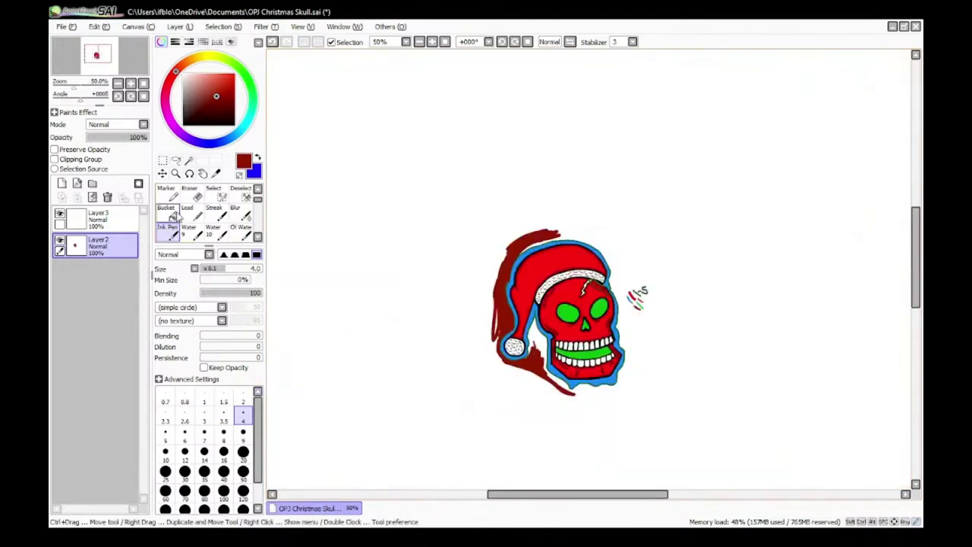
pyautogui.click(174, 217)
pyautogui.click(640, 383)
pyautogui.hotkey('ctrl', 'z')
pyautogui.scroll(5, 541, 362)
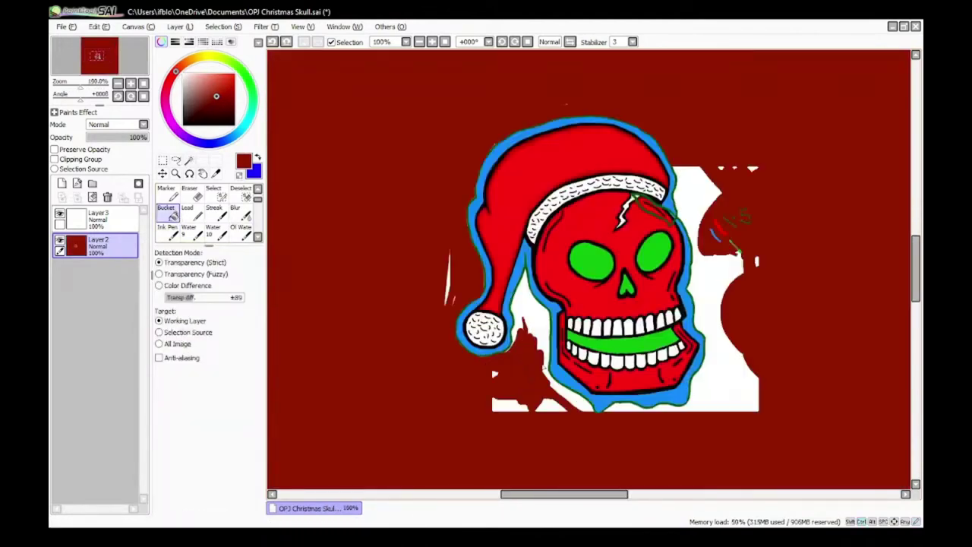
pyautogui.click(531, 327)
pyautogui.hotkey('ctrl', 'z')
pyautogui.click(534, 281)
pyautogui.scroll(-5, 536, 290)
pyautogui.hotkey('ctrl', 'z')
pyautogui.scroll(1, 524, 279)
pyautogui.scroll(3, 546, 296)
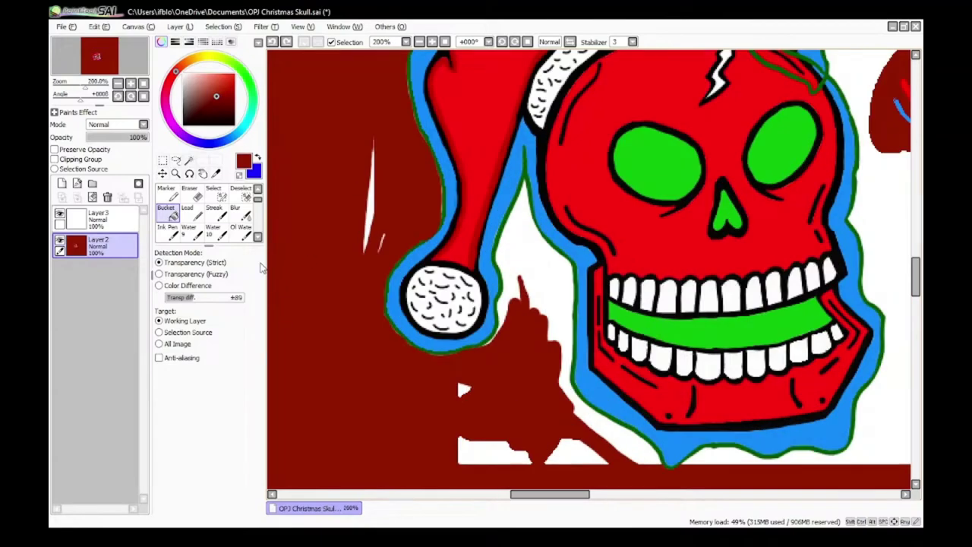
pyautogui.click(169, 232)
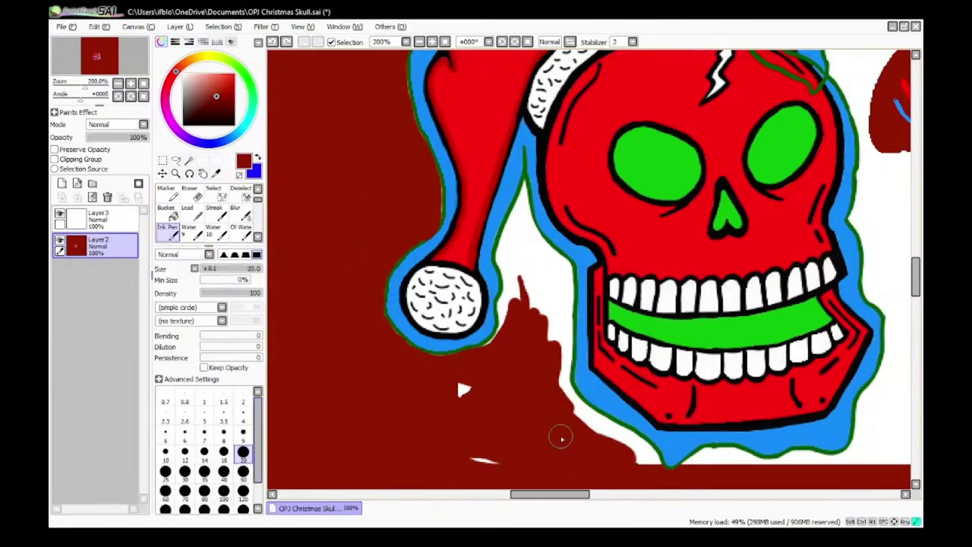
pyautogui.scroll(-3, 463, 389)
pyautogui.scroll(5, 569, 352)
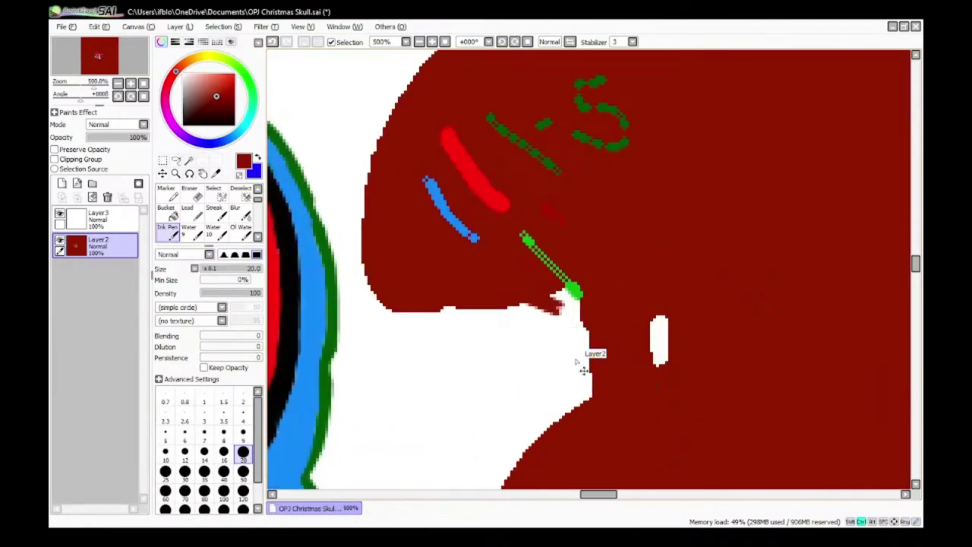
pyautogui.hotkey('ctrl', 'z')
# Step: Thicken the dark red band below the pom-pom and carry it beneath the jaw and up the skull's right side
pyautogui.scroll(-7, 571, 355)
pyautogui.moveTo(575, 151); pyautogui.dragTo(593, 390)
pyautogui.scroll(5, 544, 376)
pyautogui.moveTo(600, 287)
pyautogui.mouseDown()
pyautogui.moveTo(616, 327)
pyautogui.moveTo(545, 342)
pyautogui.moveTo(328, 280)
pyautogui.moveTo(395, 305)
pyautogui.mouseUp()
pyautogui.scroll(-3, 329, 280)
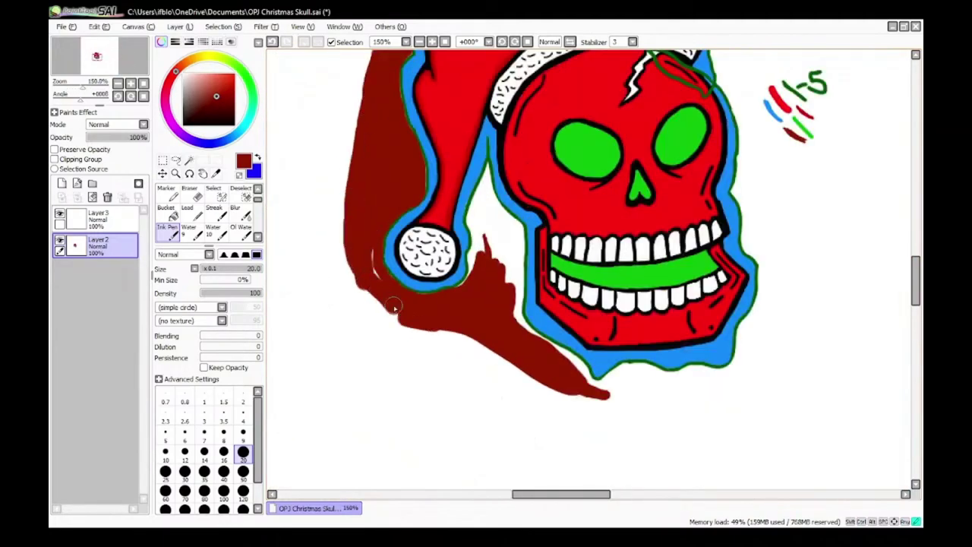
pyautogui.moveTo(431, 335)
pyautogui.mouseDown()
pyautogui.moveTo(596, 405)
pyautogui.moveTo(781, 361)
pyautogui.mouseUp()
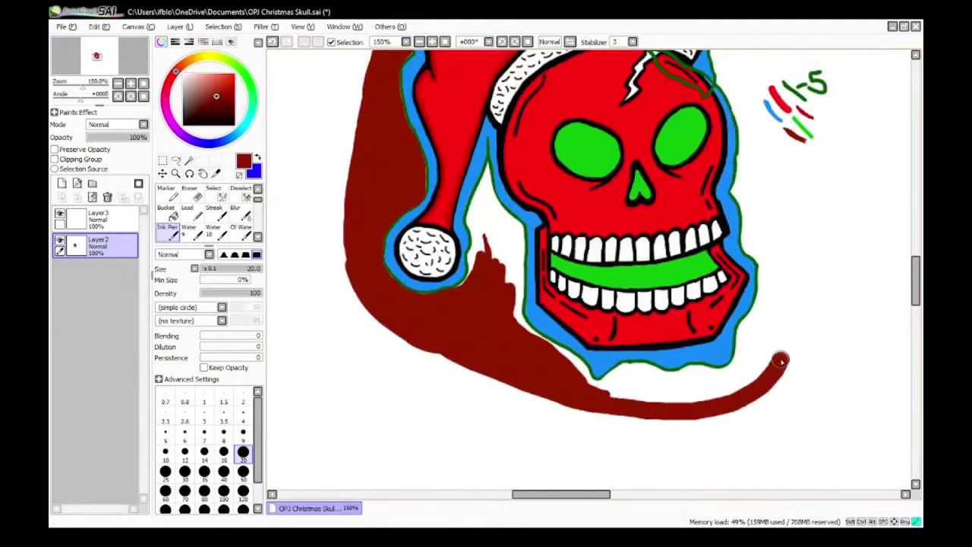
pyautogui.scroll(-6, 742, 247)
pyautogui.scroll(8, 741, 231)
pyautogui.moveTo(369, 128)
pyautogui.mouseDown()
pyautogui.moveTo(570, 84)
pyautogui.moveTo(325, 114)
pyautogui.mouseUp()
pyautogui.scroll(-7, 289, 172)
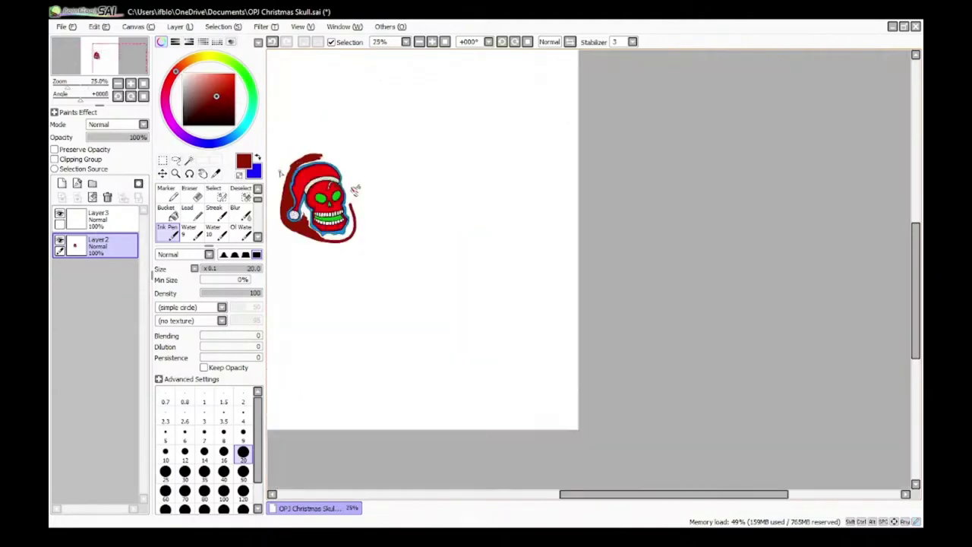
# Step: Paint a thick dark red band over the top of the hat and down toward its right side
pyautogui.scroll(5, 282, 181)
pyautogui.moveTo(490, 72); pyautogui.dragTo(427, 92)
pyautogui.scroll(-3, 521, 151)
pyautogui.scroll(5, 521, 152)
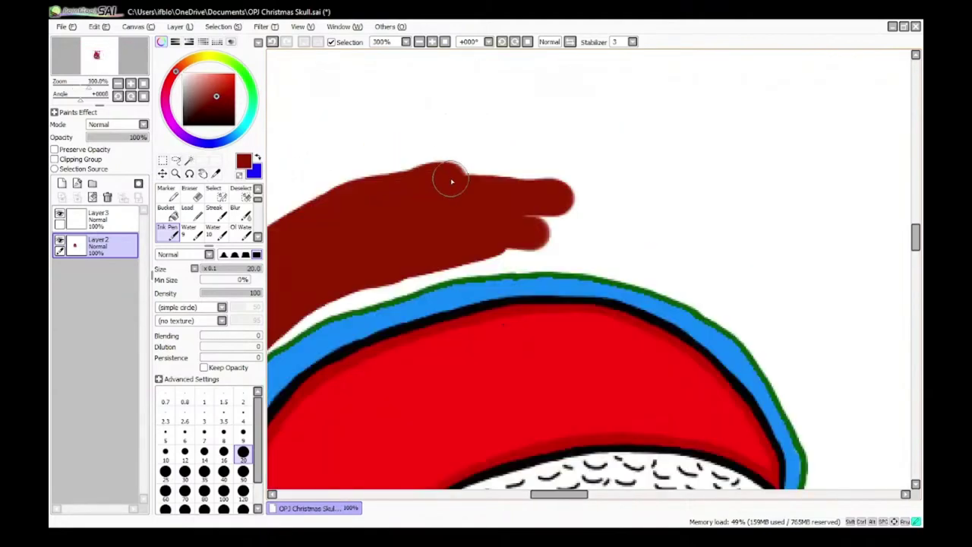
pyautogui.moveTo(449, 177)
pyautogui.mouseDown()
pyautogui.moveTo(705, 258)
pyautogui.moveTo(804, 347)
pyautogui.moveTo(720, 256)
pyautogui.moveTo(331, 198)
pyautogui.moveTo(617, 235)
pyautogui.moveTo(716, 282)
pyautogui.mouseUp()
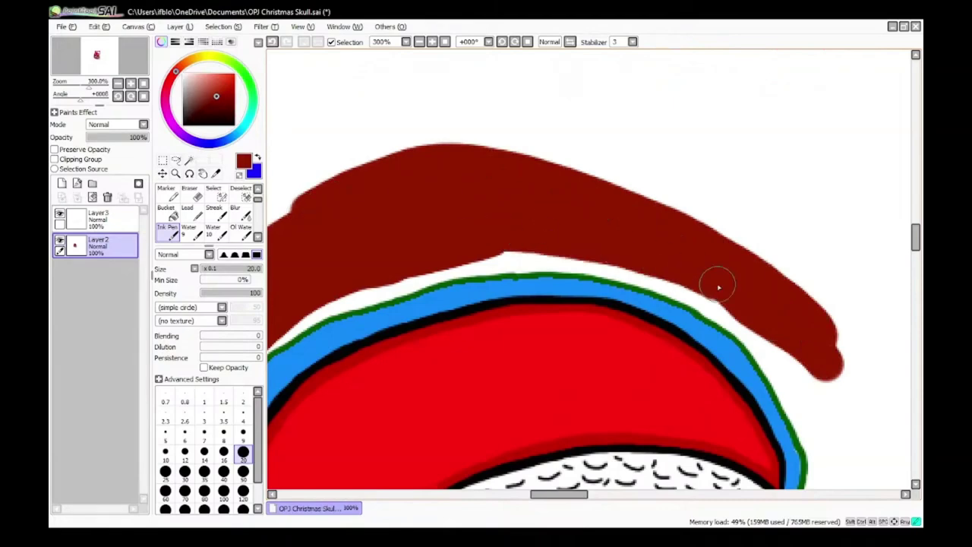
# Step: Lasso the colour swatches and the 1-5 note beside the skull, move them farther up and right, and deselect
pyautogui.scroll(-3, 689, 234)
pyautogui.scroll(2, 690, 234)
pyautogui.click(175, 161)
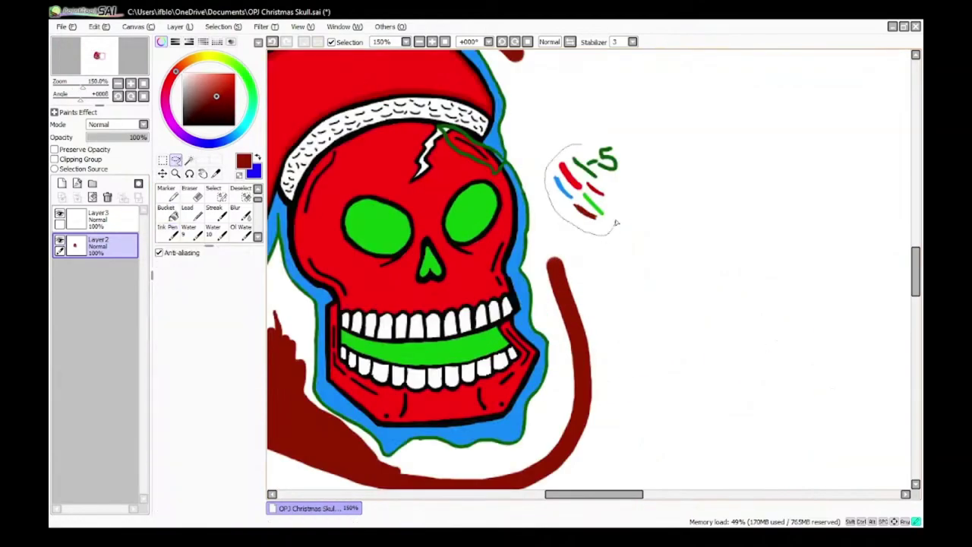
pyautogui.moveTo(581, 147); pyautogui.dragTo(584, 144)
pyautogui.moveTo(616, 195); pyautogui.dragTo(833, 115)
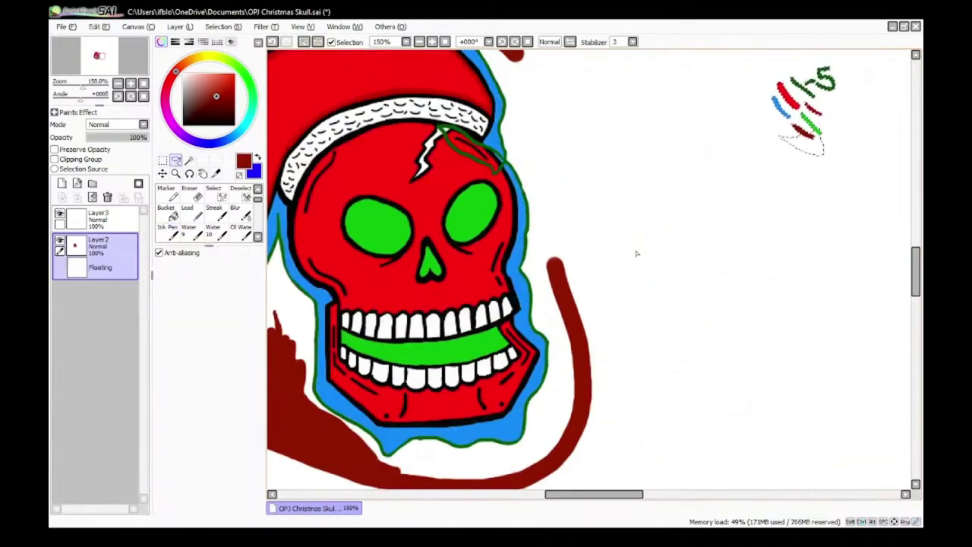
pyautogui.click(722, 248)
# Step: Extend the dark red band with the size 20 Ink Pen from the hat's upper right down toward the trim
pyautogui.scroll(-5, 417, 275)
pyautogui.scroll(5, 416, 273)
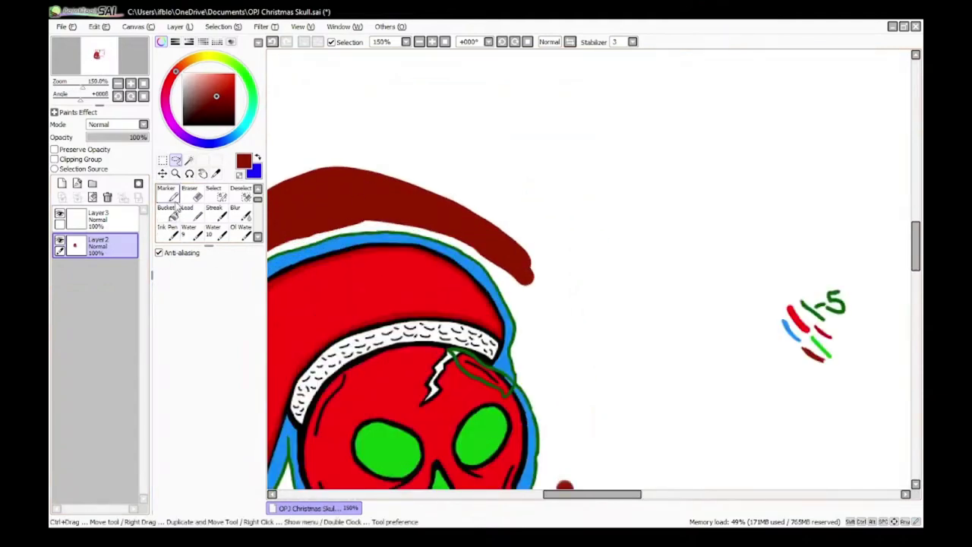
pyautogui.click(168, 231)
pyautogui.scroll(3, 434, 219)
pyautogui.moveTo(632, 366); pyautogui.dragTo(685, 448)
pyautogui.moveTo(636, 317); pyautogui.dragTo(709, 424)
pyautogui.moveTo(709, 423)
pyautogui.mouseDown()
pyautogui.moveTo(397, 129)
pyautogui.moveTo(268, 95)
pyautogui.mouseUp()
pyautogui.scroll(-4, 456, 154)
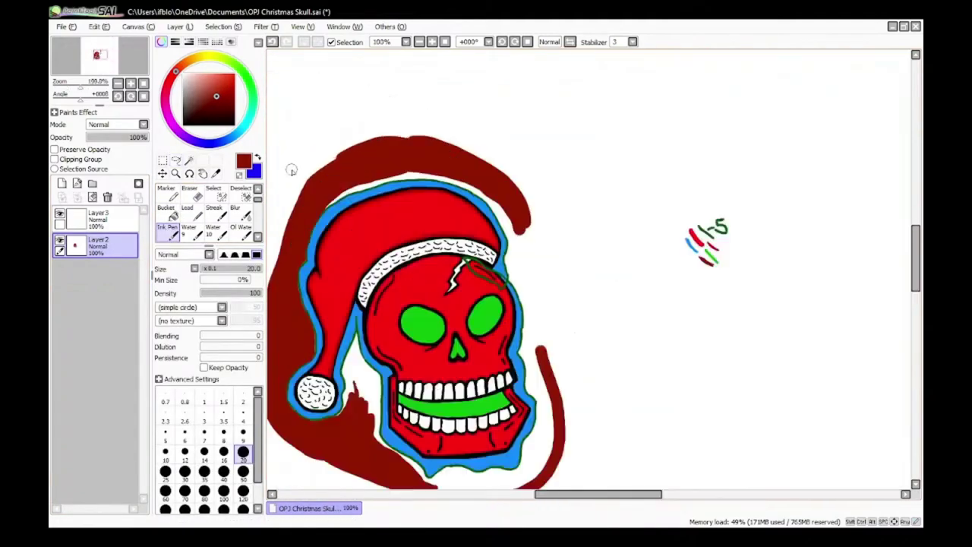
# Step: Paint the dark red band down the skull's right side to join the hat section with the jaw section
pyautogui.scroll(3, 445, 101)
pyautogui.scroll(-5, 403, 321)
pyautogui.scroll(4, 341, 190)
pyautogui.moveTo(341, 189)
pyautogui.mouseDown()
pyautogui.moveTo(358, 383)
pyautogui.moveTo(369, 312)
pyautogui.moveTo(408, 326)
pyautogui.moveTo(426, 472)
pyautogui.mouseUp()
pyautogui.scroll(-5, 400, 375)
pyautogui.scroll(5, 384, 303)
pyautogui.moveTo(351, 214)
pyautogui.mouseDown()
pyautogui.moveTo(369, 382)
pyautogui.moveTo(357, 365)
pyautogui.moveTo(369, 254)
pyautogui.mouseUp()
pyautogui.scroll(-4, 399, 293)
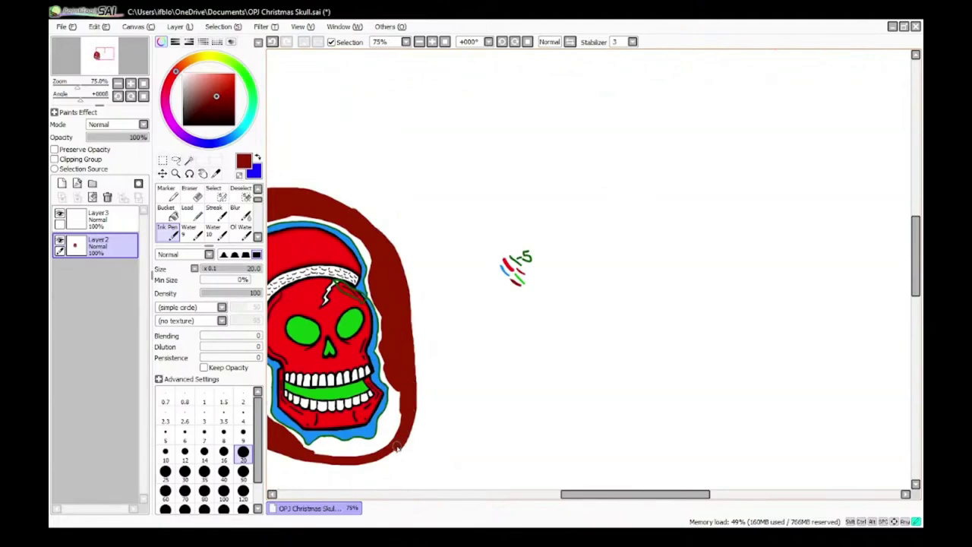
# Step: Widen the dark red band beneath the jaw and fill the white gap up to the green outline
pyautogui.scroll(7, 309, 459)
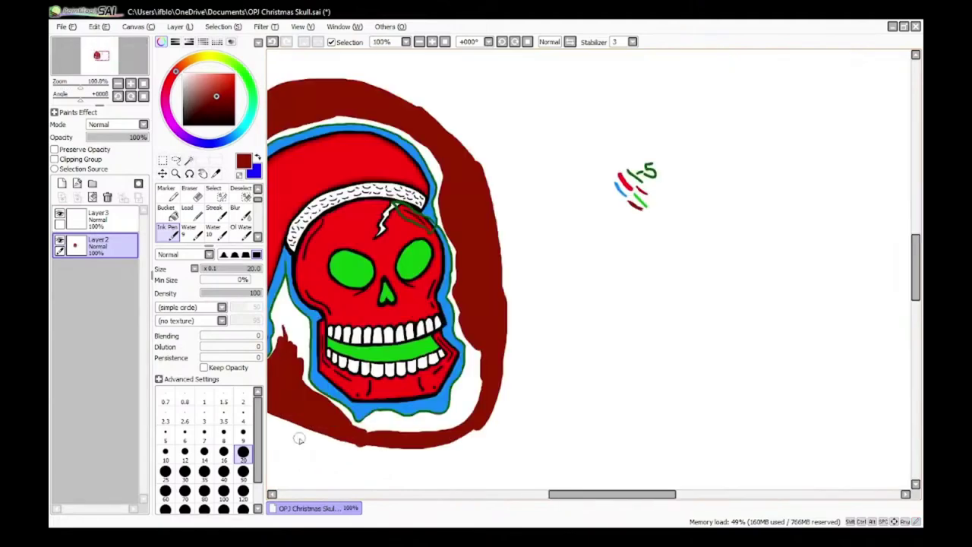
pyautogui.moveTo(601, 306); pyautogui.dragTo(577, 365)
pyautogui.moveTo(520, 305)
pyautogui.mouseDown()
pyautogui.moveTo(768, 230)
pyautogui.moveTo(696, 308)
pyautogui.moveTo(835, 380)
pyautogui.mouseUp()
pyautogui.scroll(-3, 835, 380)
pyautogui.scroll(3, 405, 233)
pyautogui.moveTo(404, 233)
pyautogui.mouseDown()
pyautogui.moveTo(513, 252)
pyautogui.moveTo(623, 295)
pyautogui.moveTo(738, 276)
pyautogui.moveTo(588, 401)
pyautogui.moveTo(545, 332)
pyautogui.moveTo(569, 354)
pyautogui.mouseUp()
pyautogui.scroll(-3, 569, 354)
pyautogui.scroll(4, 530, 275)
pyautogui.moveTo(530, 275)
pyautogui.mouseDown()
pyautogui.moveTo(514, 234)
pyautogui.moveTo(619, 222)
pyautogui.moveTo(549, 348)
pyautogui.moveTo(594, 363)
pyautogui.mouseUp()
pyautogui.scroll(-3, 594, 362)
pyautogui.scroll(4, 383, 307)
pyautogui.moveTo(383, 308)
pyautogui.mouseDown()
pyautogui.moveTo(640, 238)
pyautogui.moveTo(625, 360)
pyautogui.moveTo(668, 327)
pyautogui.mouseUp()
pyautogui.scroll(-3, 669, 327)
# Step: Fill the remaining white around the jaw's lower-right edge with dark red using the size 12 brush
pyautogui.scroll(2, 749, 225)
pyautogui.moveTo(733, 125)
pyautogui.mouseDown()
pyautogui.moveTo(671, 162)
pyautogui.moveTo(627, 308)
pyautogui.moveTo(781, 326)
pyautogui.moveTo(727, 124)
pyautogui.moveTo(785, 243)
pyautogui.mouseUp()
pyautogui.scroll(-3, 784, 240)
pyautogui.scroll(2, 706, 289)
pyautogui.moveTo(706, 288)
pyautogui.mouseDown()
pyautogui.moveTo(704, 341)
pyautogui.moveTo(691, 293)
pyautogui.moveTo(671, 433)
pyautogui.mouseUp()
pyautogui.scroll(-2, 671, 434)
pyautogui.scroll(2, 680, 401)
pyautogui.scroll(2, 681, 403)
pyautogui.moveTo(684, 296)
pyautogui.mouseDown()
pyautogui.moveTo(679, 223)
pyautogui.moveTo(664, 189)
pyautogui.moveTo(569, 276)
pyautogui.moveTo(526, 422)
pyautogui.mouseUp()
pyautogui.moveTo(690, 88); pyautogui.dragTo(636, 202)
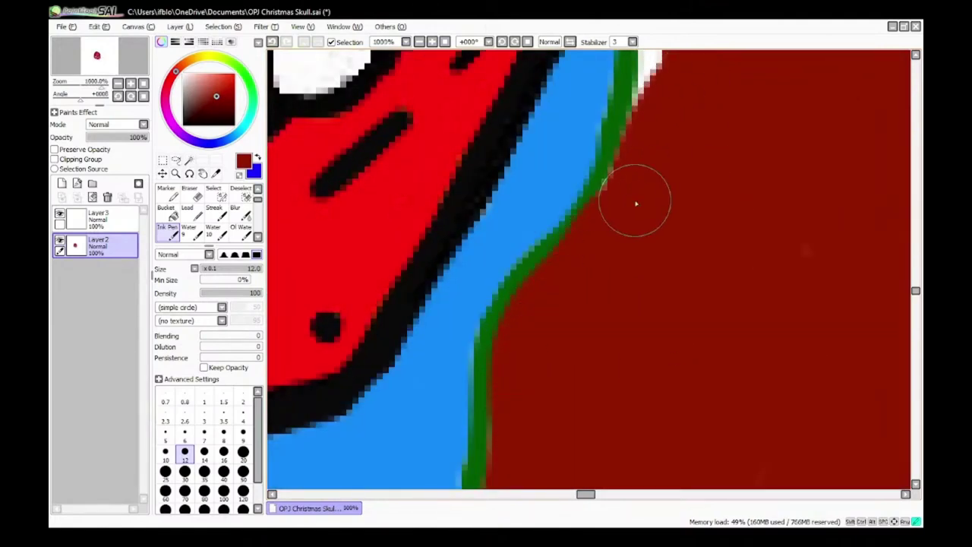
# Step: Fill the white gaps along the green outline from the jaw's right corner up past the cheek to the hat trim
pyautogui.scroll(-4, 636, 203)
pyautogui.scroll(3, 638, 105)
pyautogui.moveTo(565, 92); pyautogui.dragTo(629, 219)
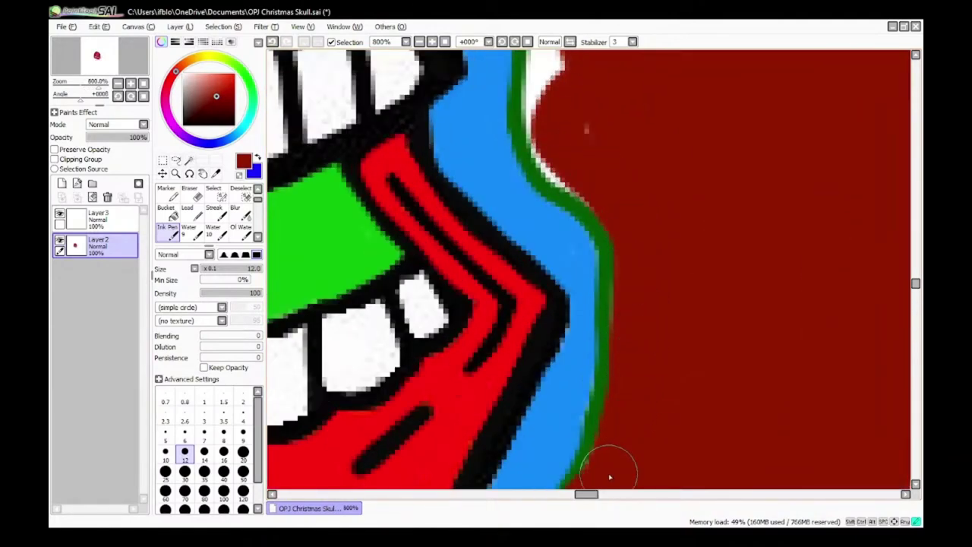
pyautogui.scroll(-2, 610, 476)
pyautogui.scroll(3, 618, 261)
pyautogui.moveTo(618, 260)
pyautogui.mouseDown()
pyautogui.moveTo(638, 424)
pyautogui.moveTo(621, 254)
pyautogui.moveTo(556, 156)
pyautogui.moveTo(554, 107)
pyautogui.moveTo(573, 220)
pyautogui.moveTo(559, 252)
pyautogui.moveTo(563, 240)
pyautogui.moveTo(561, 343)
pyautogui.mouseUp()
pyautogui.scroll(-2, 599, 191)
pyautogui.scroll(2, 569, 96)
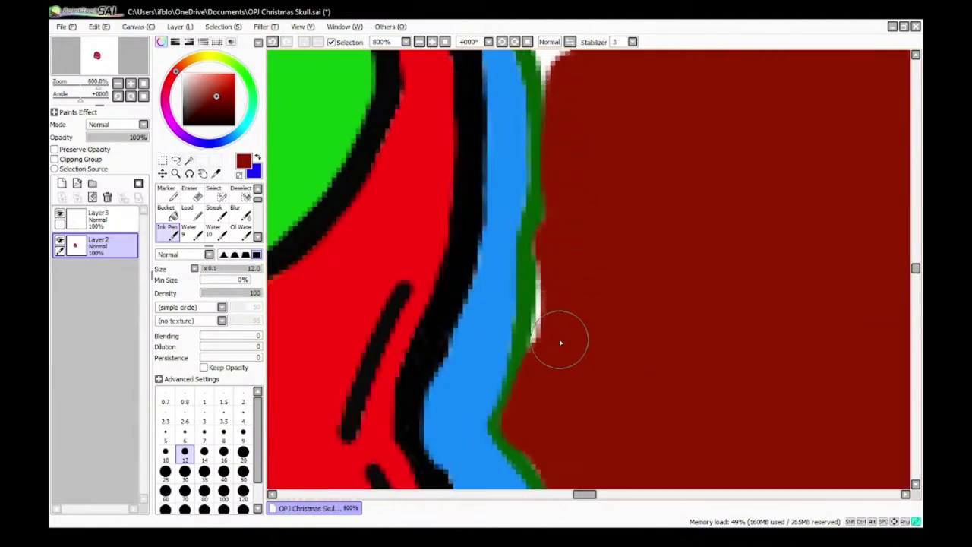
pyautogui.scroll(-2, 577, 322)
pyautogui.scroll(1, 522, 158)
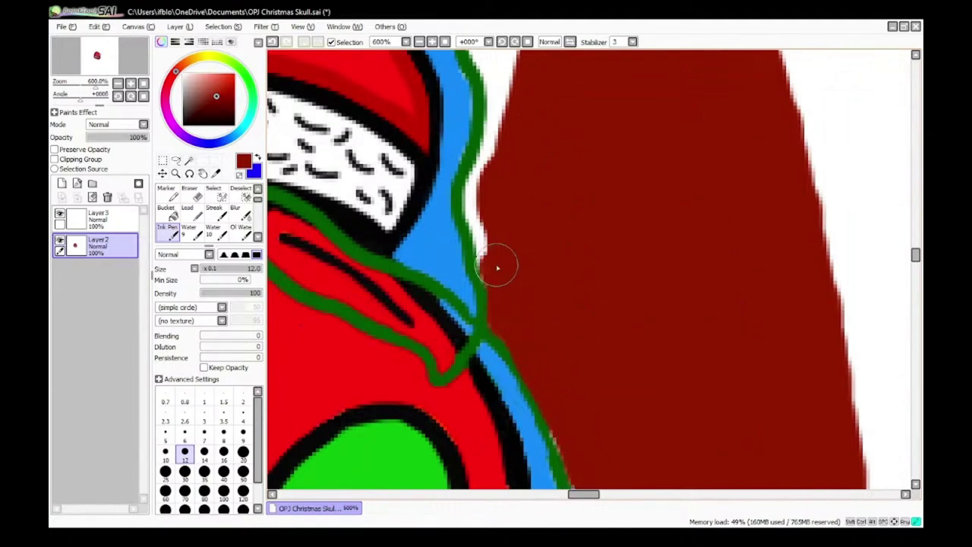
pyautogui.scroll(-2, 503, 284)
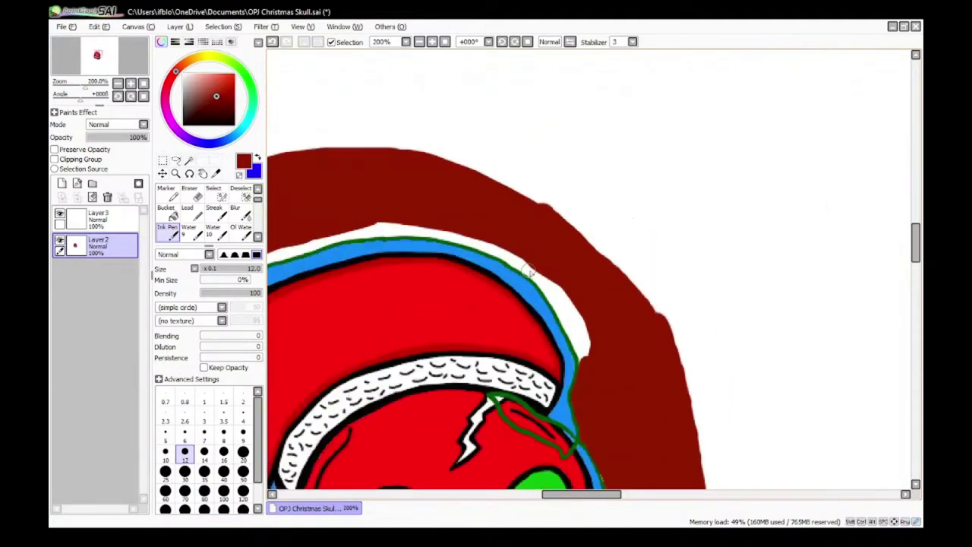
# Step: Fill the white gap between the dark red band and the green outline across the hat's top and upper-right curve
pyautogui.scroll(2, 411, 213)
pyautogui.moveTo(410, 213)
pyautogui.mouseDown()
pyautogui.moveTo(555, 226)
pyautogui.moveTo(885, 319)
pyautogui.mouseUp()
pyautogui.moveTo(384, 222); pyautogui.dragTo(417, 231)
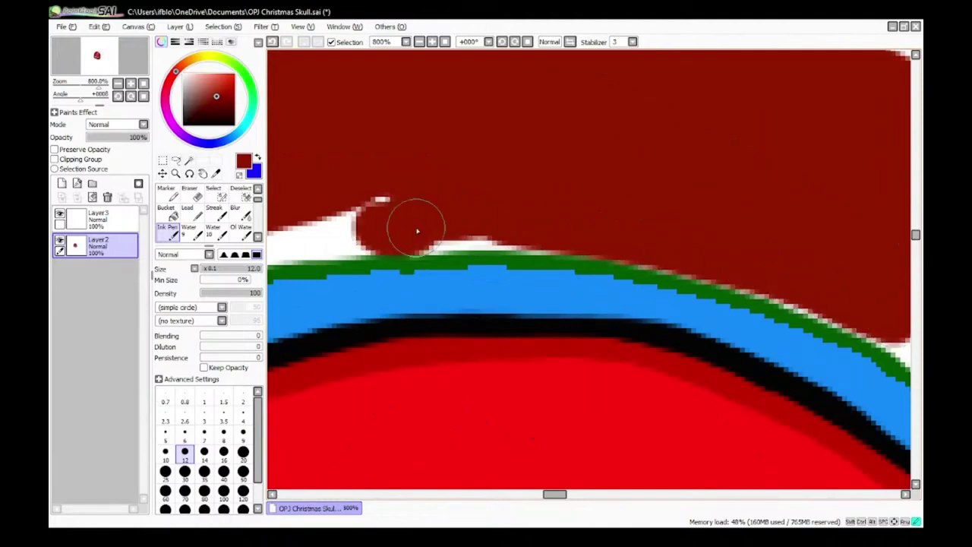
pyautogui.scroll(-2, 913, 334)
pyautogui.scroll(3, 607, 220)
pyautogui.moveTo(541, 184)
pyautogui.mouseDown()
pyautogui.moveTo(575, 196)
pyautogui.moveTo(753, 343)
pyautogui.moveTo(736, 272)
pyautogui.mouseUp()
pyautogui.scroll(-2, 712, 297)
pyautogui.scroll(3, 534, 213)
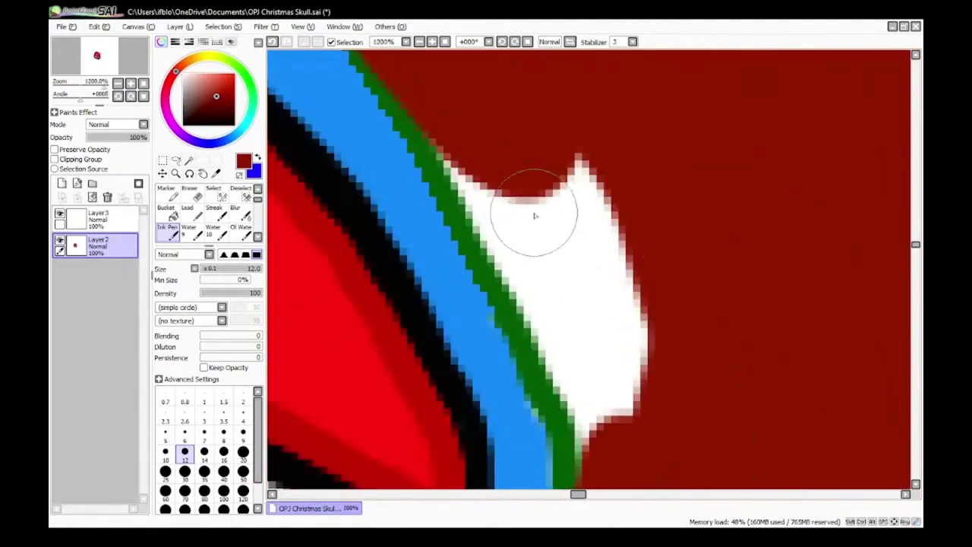
pyautogui.moveTo(534, 213)
pyautogui.mouseDown()
pyautogui.moveTo(506, 202)
pyautogui.moveTo(608, 462)
pyautogui.moveTo(486, 179)
pyautogui.moveTo(650, 380)
pyautogui.mouseUp()
pyautogui.scroll(-3, 653, 386)
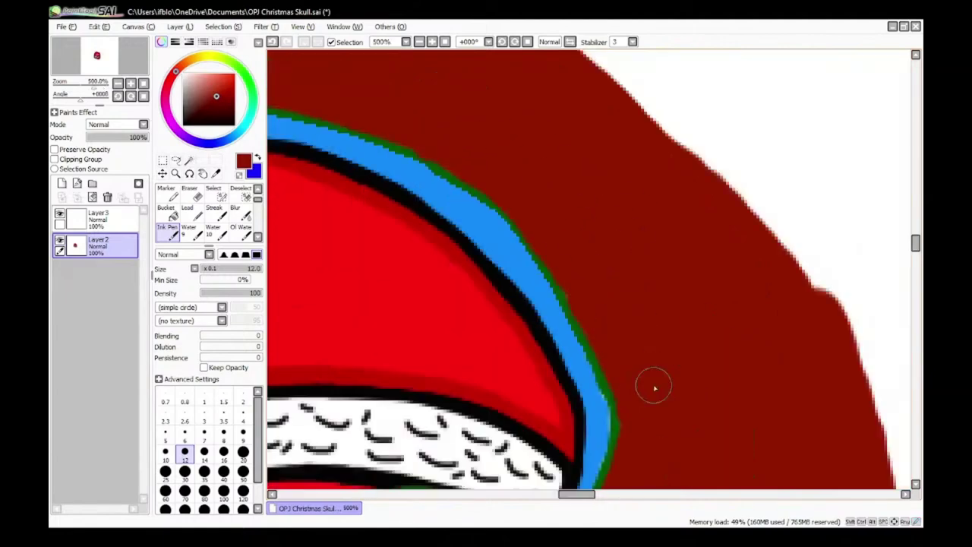
# Step: Cover the white slivers along the green outline of the hat's upper-left curve with dark red
pyautogui.scroll(3, 721, 329)
pyautogui.moveTo(721, 181)
pyautogui.mouseDown()
pyautogui.moveTo(585, 200)
pyautogui.moveTo(376, 256)
pyautogui.mouseUp()
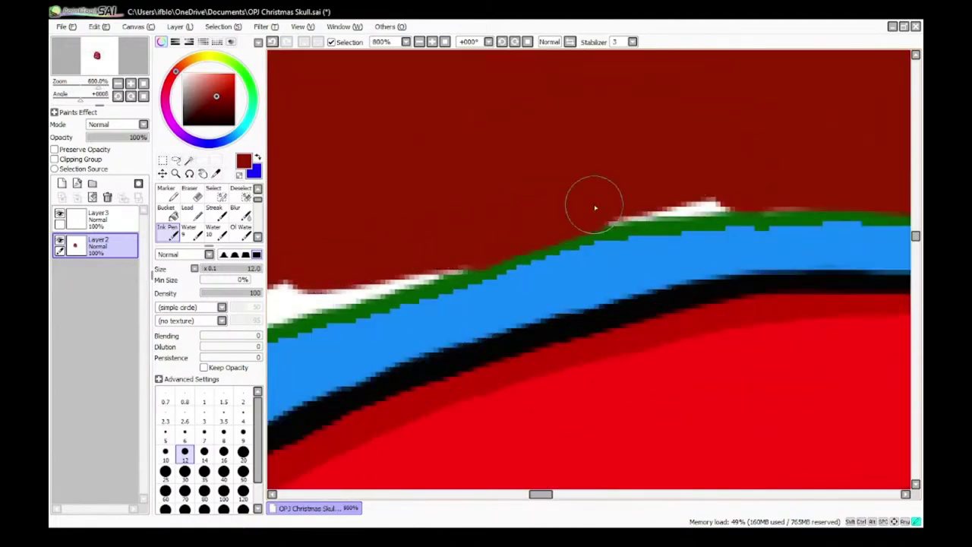
pyautogui.scroll(-3, 282, 260)
pyautogui.scroll(3, 504, 202)
pyautogui.moveTo(504, 202); pyautogui.dragTo(440, 245)
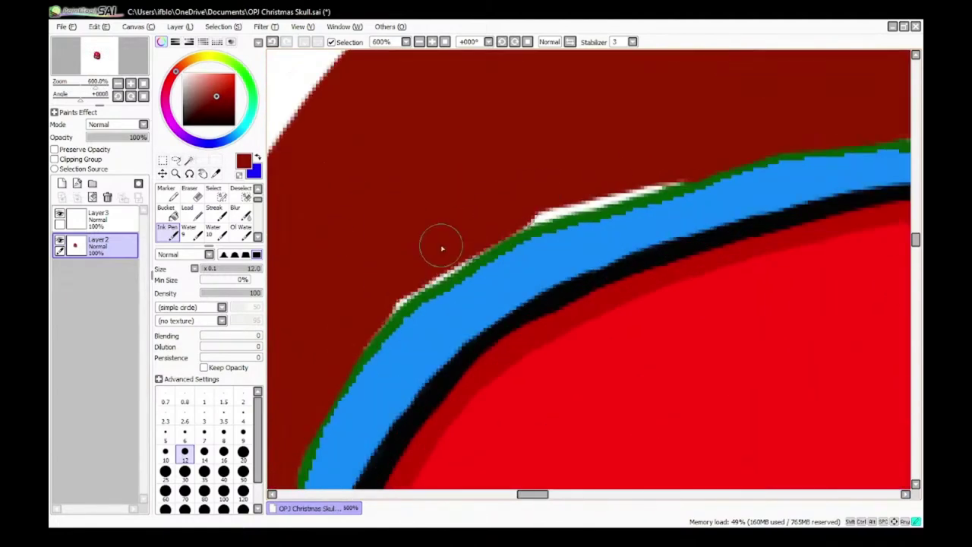
pyautogui.scroll(1, 448, 123)
pyautogui.moveTo(424, 146)
pyautogui.mouseDown()
pyautogui.moveTo(325, 249)
pyautogui.moveTo(430, 143)
pyautogui.moveTo(510, 102)
pyautogui.mouseUp()
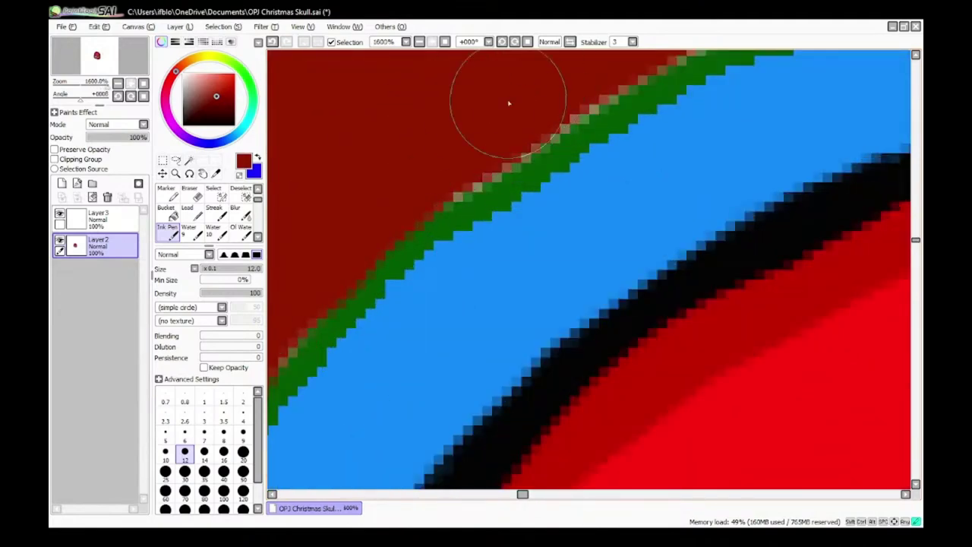
pyautogui.scroll(-4, 510, 101)
pyautogui.scroll(3, 552, 138)
pyautogui.moveTo(685, 103); pyautogui.dragTo(396, 184)
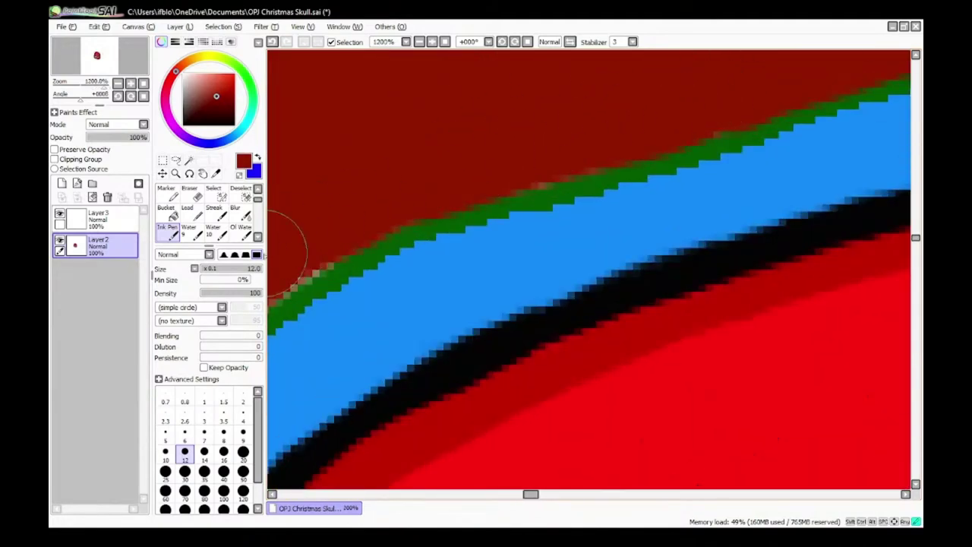
# Step: Enlarge the dark red area between the pom-pom and the left side of the jaw
pyautogui.scroll(-5, 304, 254)
pyautogui.scroll(5, 338, 252)
pyautogui.moveTo(376, 85); pyautogui.dragTo(480, 356)
pyautogui.moveTo(475, 136); pyautogui.dragTo(503, 438)
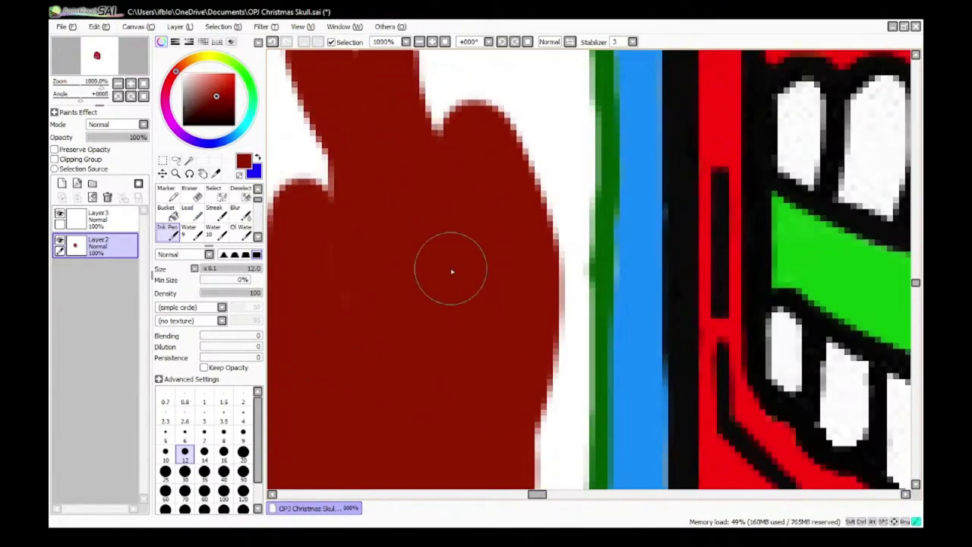
pyautogui.scroll(-5, 452, 272)
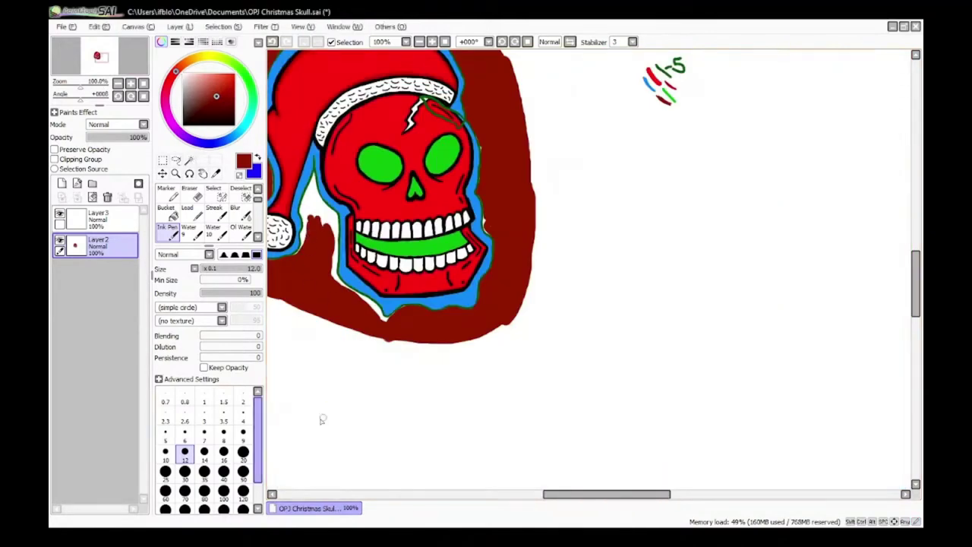
# Step: Fill the white gap along the green outline of the jaw's lower-left edge down to the pointed chin tip
pyautogui.scroll(5, 427, 185)
pyautogui.moveTo(433, 282); pyautogui.dragTo(629, 412)
pyautogui.scroll(-3, 629, 413)
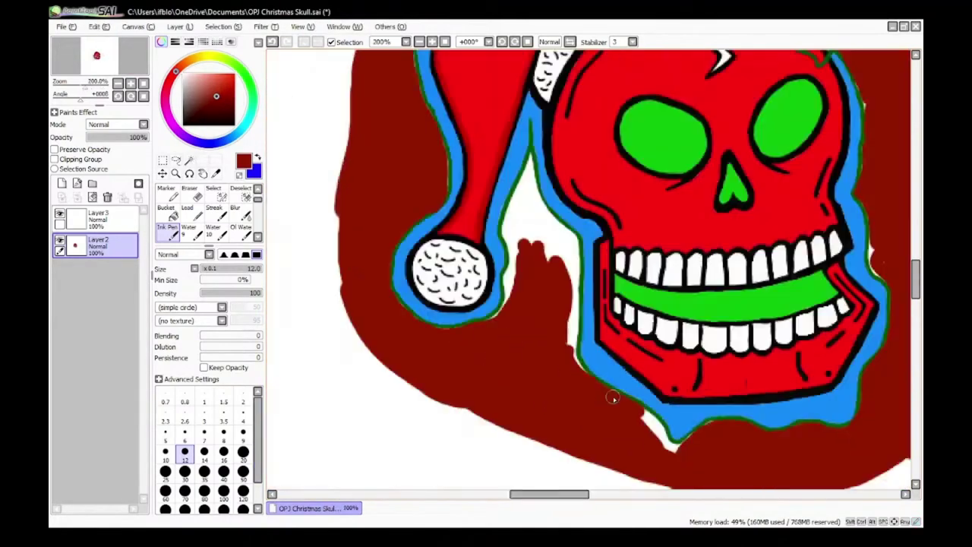
pyautogui.scroll(3, 564, 289)
pyautogui.moveTo(565, 288)
pyautogui.mouseDown()
pyautogui.moveTo(658, 397)
pyautogui.moveTo(685, 471)
pyautogui.mouseUp()
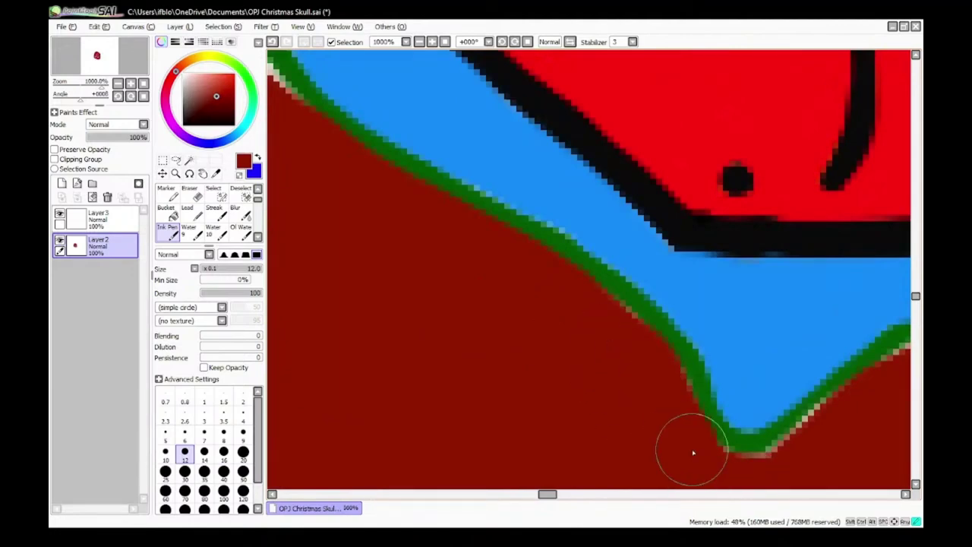
# Step: Extend the dark red fill upward into the white area between the hat's tail and the left side of the skull
pyautogui.scroll(-3, 847, 433)
pyautogui.scroll(3, 825, 476)
pyautogui.scroll(-5, 712, 391)
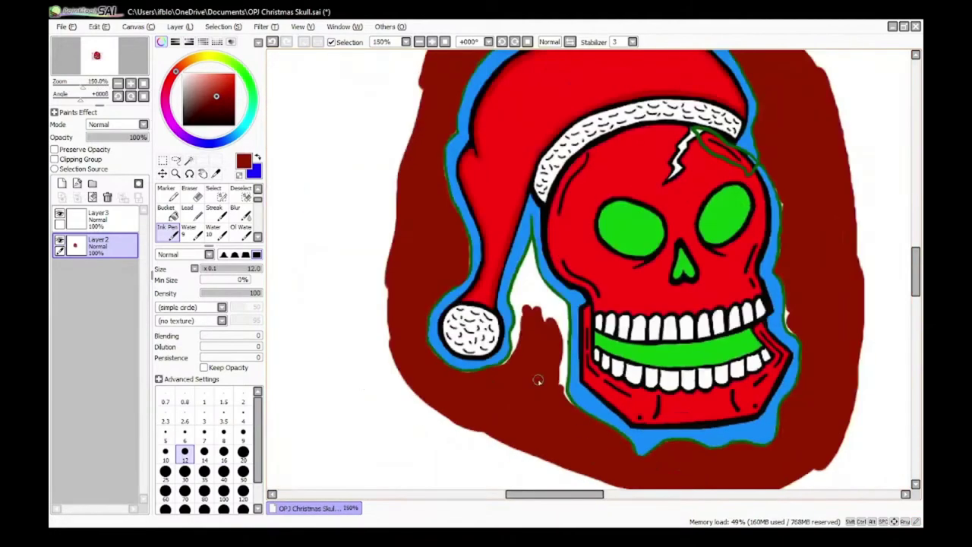
pyautogui.scroll(5, 533, 353)
pyautogui.moveTo(468, 162)
pyautogui.mouseDown()
pyautogui.moveTo(449, 286)
pyautogui.moveTo(428, 276)
pyautogui.moveTo(402, 427)
pyautogui.moveTo(580, 156)
pyautogui.moveTo(449, 169)
pyautogui.moveTo(403, 152)
pyautogui.moveTo(455, 79)
pyautogui.mouseUp()
pyautogui.scroll(-3, 426, 243)
pyautogui.scroll(4, 421, 118)
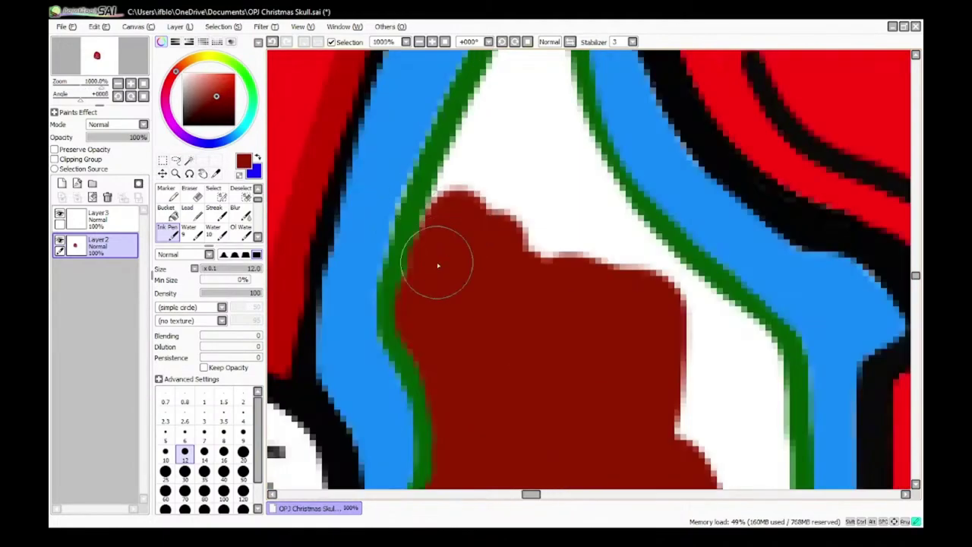
pyautogui.moveTo(438, 265)
pyautogui.mouseDown()
pyautogui.moveTo(497, 152)
pyautogui.moveTo(664, 306)
pyautogui.moveTo(658, 370)
pyautogui.mouseUp()
pyautogui.scroll(-1, 638, 304)
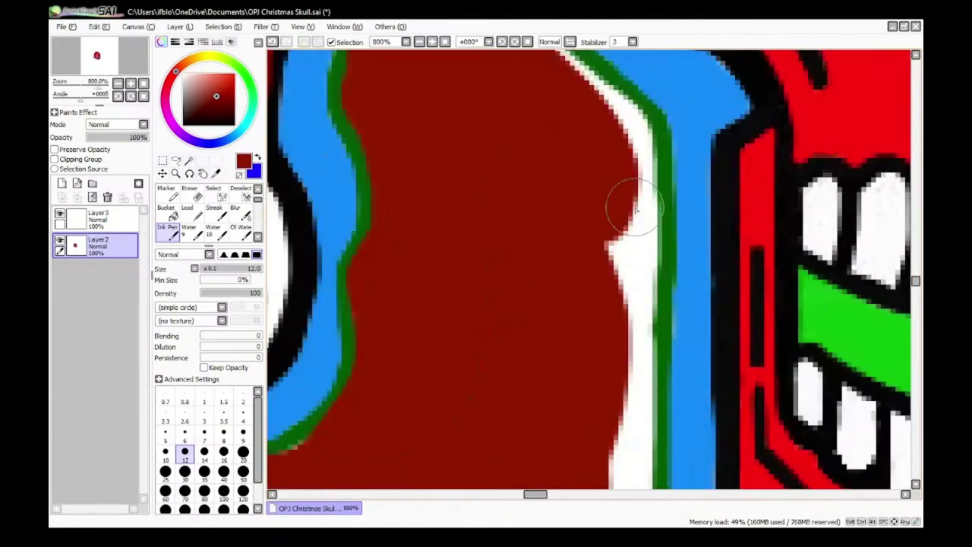
# Step: Fill the white strip beside the green outline along the jaw's left side down to its lower-left corner
pyautogui.moveTo(621, 206); pyautogui.dragTo(591, 483)
pyautogui.scroll(-3, 596, 426)
pyautogui.scroll(4, 602, 438)
pyautogui.moveTo(618, 301); pyautogui.dragTo(599, 468)
pyautogui.scroll(-3, 600, 380)
pyautogui.scroll(3, 610, 357)
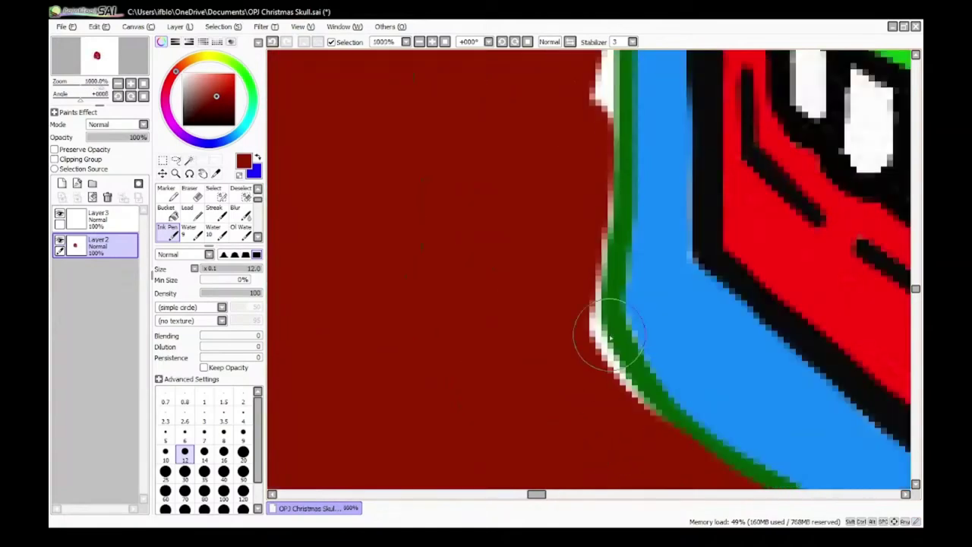
pyautogui.scroll(-3, 575, 246)
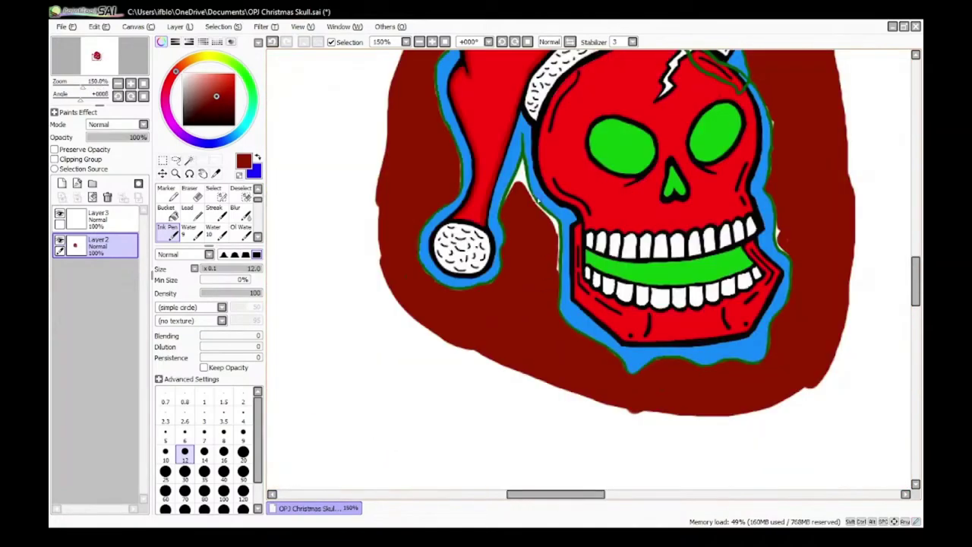
# Step: Fill the pointed white gap between the hat's tail and the skull with dark red, using brush size 2 for the narrow tip
pyautogui.scroll(3, 292, 356)
pyautogui.scroll(3, 477, 151)
pyautogui.moveTo(510, 143)
pyautogui.mouseDown()
pyautogui.moveTo(473, 200)
pyautogui.moveTo(480, 302)
pyautogui.moveTo(620, 309)
pyautogui.mouseUp()
pyautogui.moveTo(574, 196)
pyautogui.mouseDown()
pyautogui.moveTo(689, 419)
pyautogui.moveTo(542, 176)
pyautogui.moveTo(512, 100)
pyautogui.moveTo(513, 173)
pyautogui.mouseUp()
pyautogui.scroll(-3, 513, 173)
pyautogui.moveTo(492, 204)
pyautogui.mouseDown()
pyautogui.moveTo(491, 236)
pyautogui.moveTo(530, 231)
pyautogui.moveTo(518, 141)
pyautogui.mouseUp()
pyautogui.click(243, 398)
pyautogui.moveTo(534, 82)
pyautogui.mouseDown()
pyautogui.moveTo(521, 157)
pyautogui.moveTo(525, 147)
pyautogui.moveTo(477, 184)
pyautogui.mouseUp()
pyautogui.scroll(-6, 575, 364)
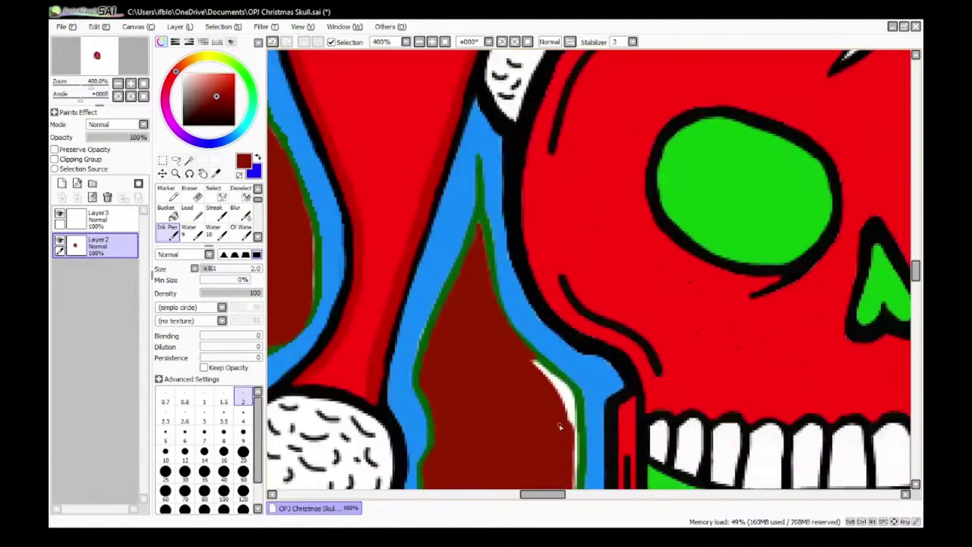
# Step: Cover the remaining white slivers along the left cheek and jaw with dark red, switching to brush size 6
pyautogui.scroll(4, 559, 424)
pyautogui.moveTo(503, 284)
pyautogui.mouseDown()
pyautogui.moveTo(542, 319)
pyautogui.moveTo(497, 260)
pyautogui.moveTo(602, 410)
pyautogui.moveTo(618, 414)
pyautogui.mouseUp()
pyautogui.click(185, 434)
pyautogui.scroll(2, 544, 353)
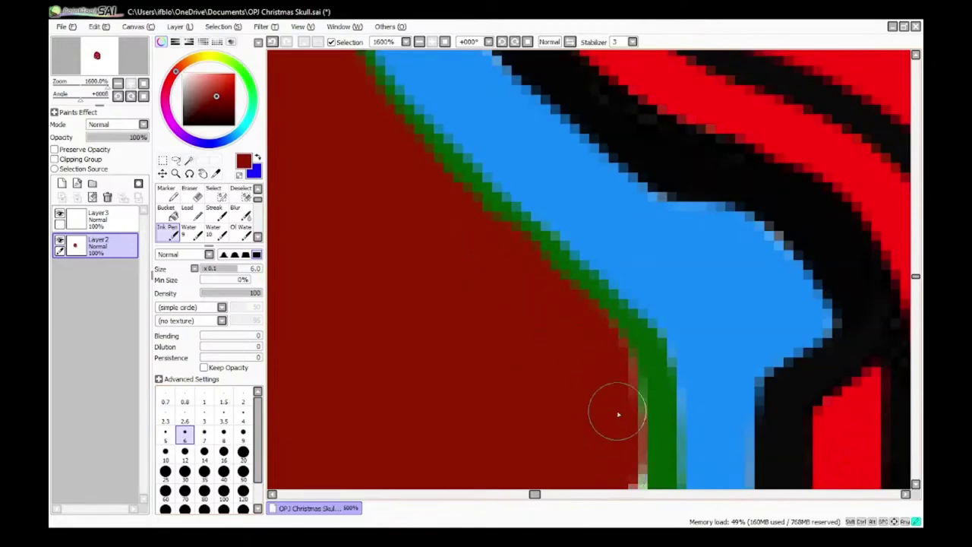
pyautogui.scroll(-5, 606, 379)
pyautogui.scroll(4, 566, 234)
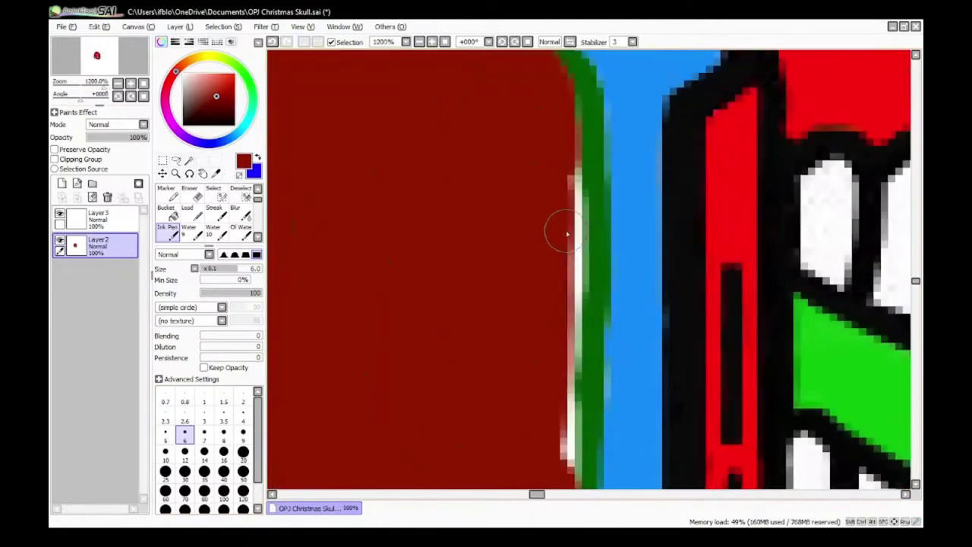
pyautogui.moveTo(562, 182); pyautogui.dragTo(562, 442)
pyautogui.moveTo(554, 292)
pyautogui.mouseDown()
pyautogui.moveTo(564, 100)
pyautogui.moveTo(567, 373)
pyautogui.mouseUp()
pyautogui.scroll(-4, 567, 373)
pyautogui.scroll(4, 577, 335)
pyautogui.scroll(-5, 576, 334)
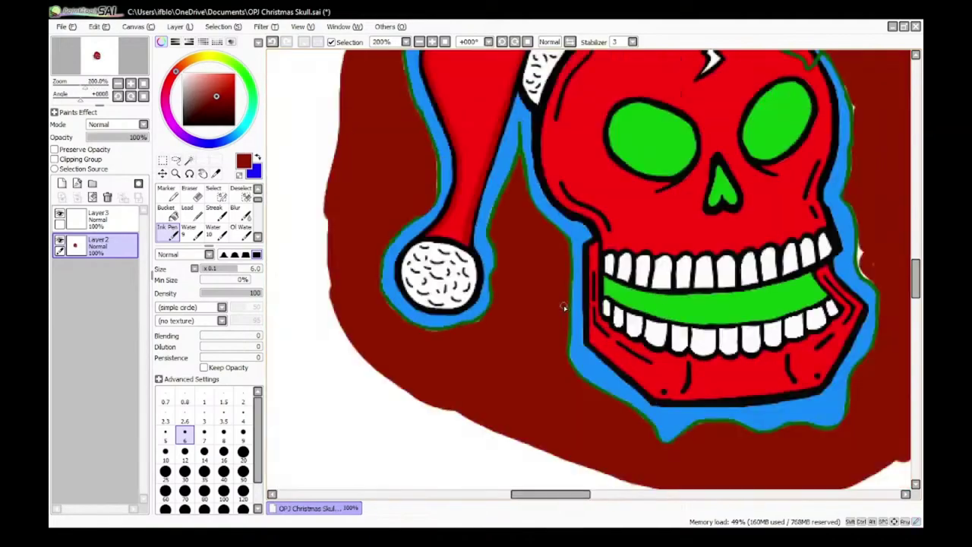
# Step: Fill the white notch along the green outline beside the right end of the teeth with dark red
pyautogui.scroll(4, 532, 403)
pyautogui.scroll(-3, 466, 366)
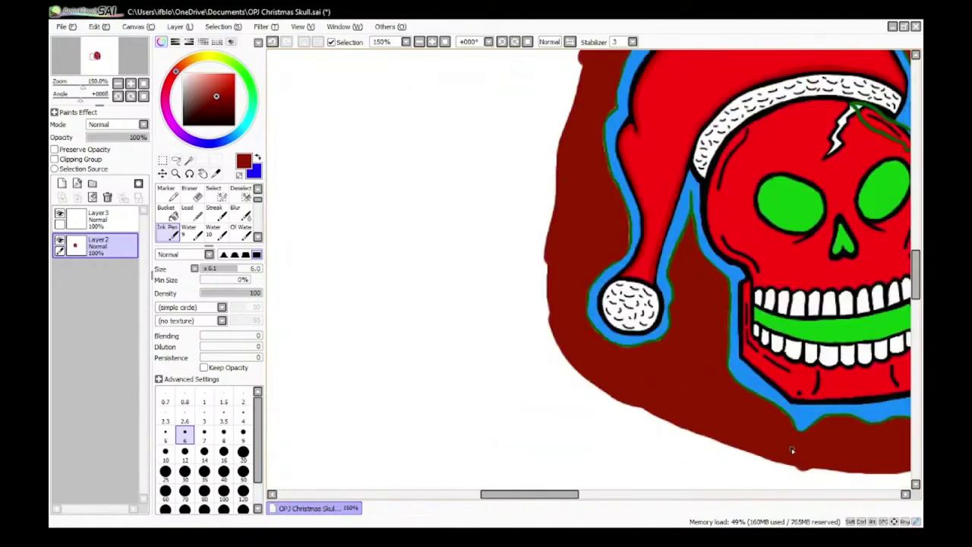
pyautogui.scroll(5, 767, 475)
pyautogui.scroll(-4, 702, 343)
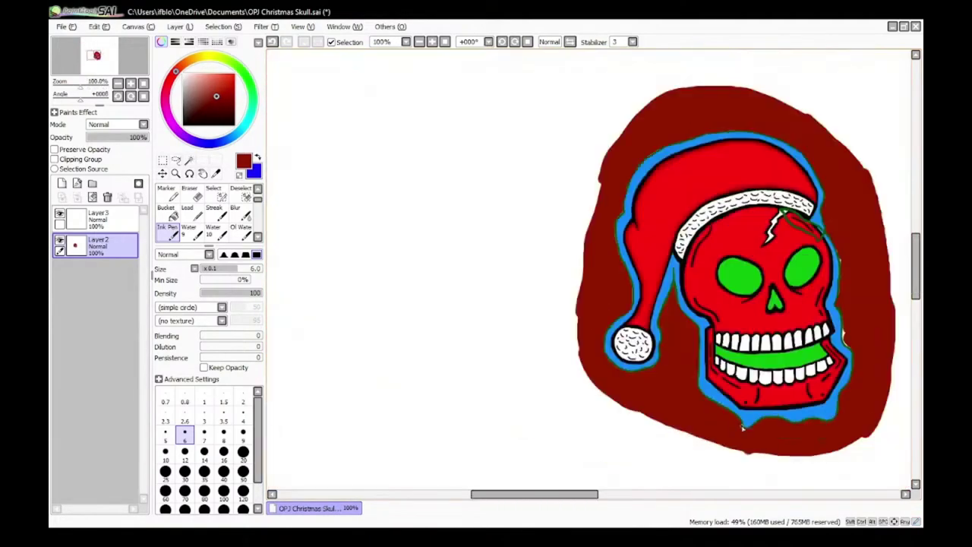
pyautogui.scroll(4, 670, 332)
pyautogui.scroll(-5, 670, 385)
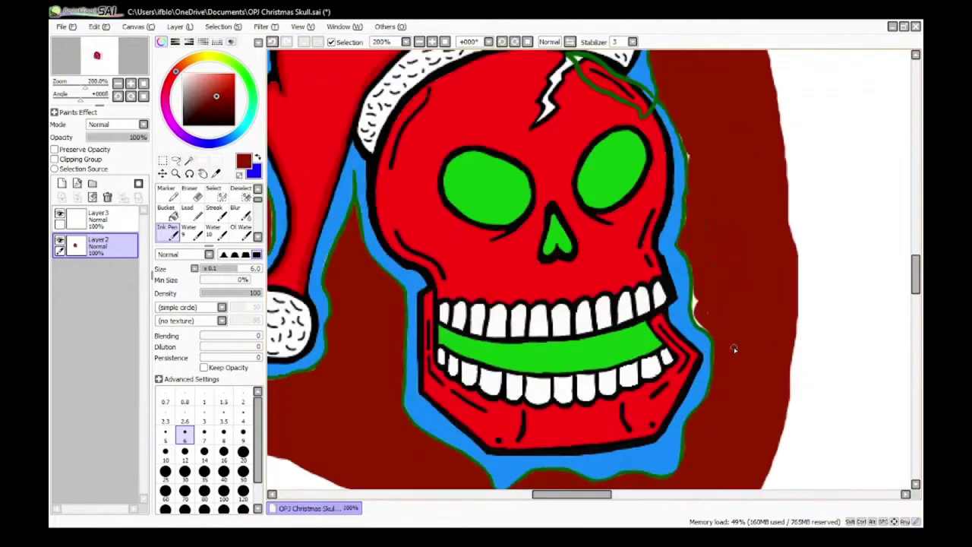
pyautogui.scroll(4, 714, 343)
pyautogui.moveTo(645, 224); pyautogui.dragTo(645, 265)
pyautogui.moveTo(645, 195)
pyautogui.mouseDown()
pyautogui.moveTo(643, 305)
pyautogui.moveTo(706, 376)
pyautogui.mouseUp()
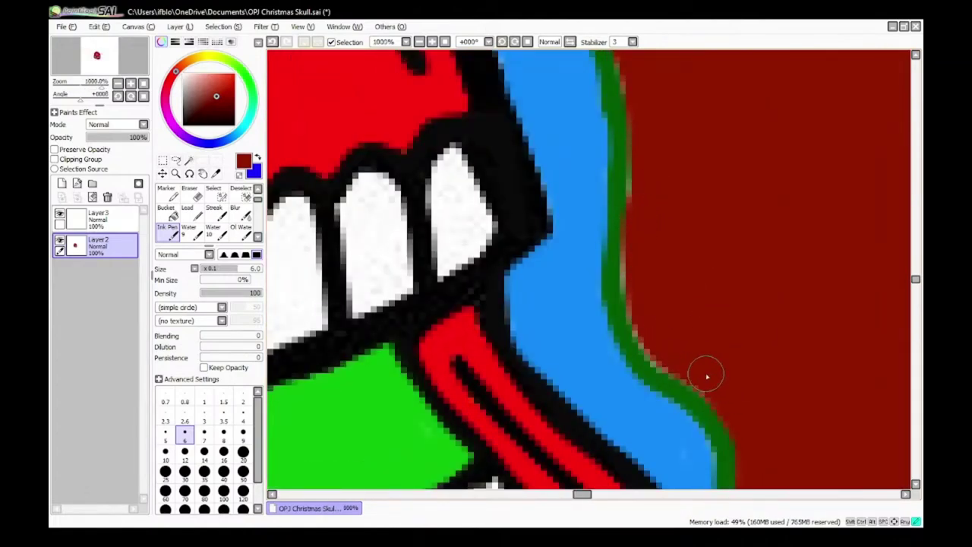
pyautogui.scroll(-4, 664, 225)
# Step: Cover the white specks along the green outline beside the right eye socket with dark red
pyautogui.scroll(3, 621, 137)
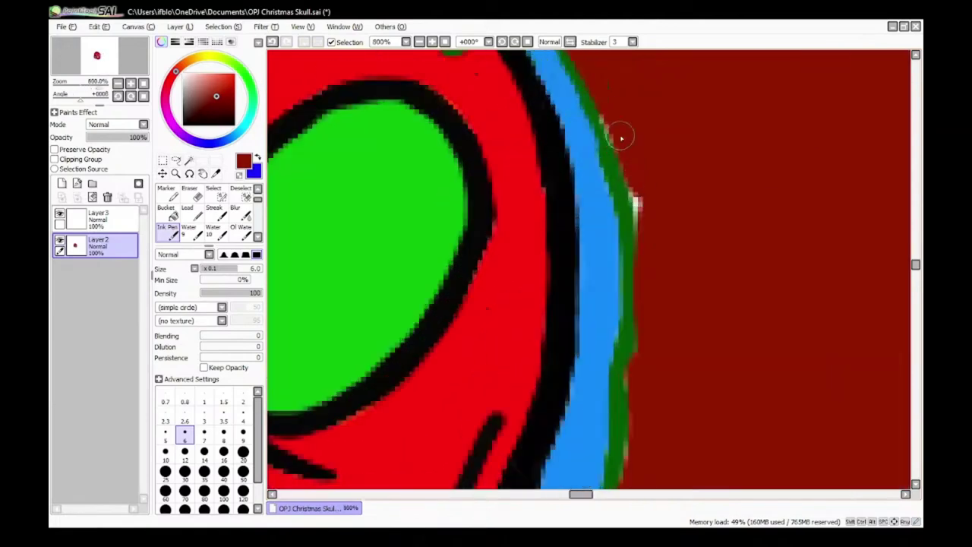
pyautogui.scroll(-4, 640, 452)
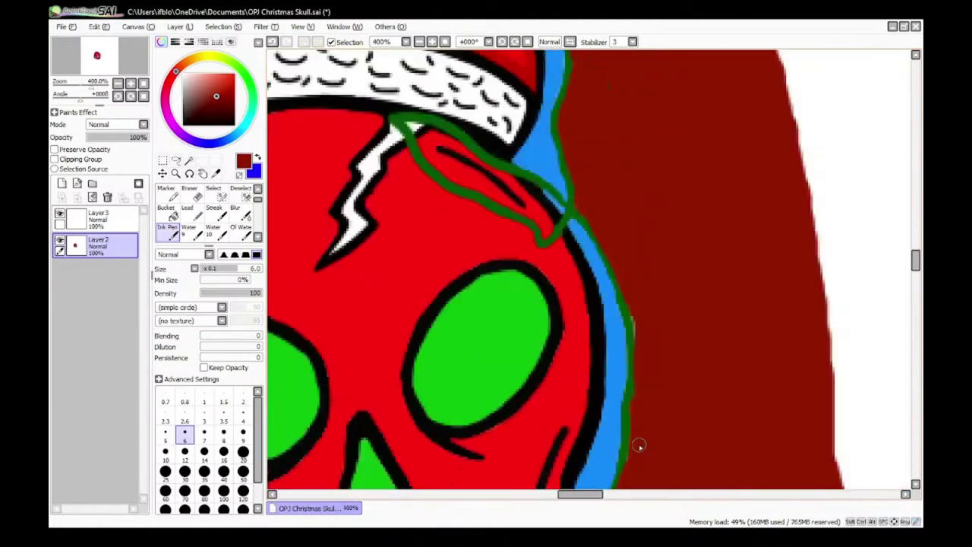
pyautogui.scroll(5, 758, 321)
pyautogui.scroll(-1, 410, 192)
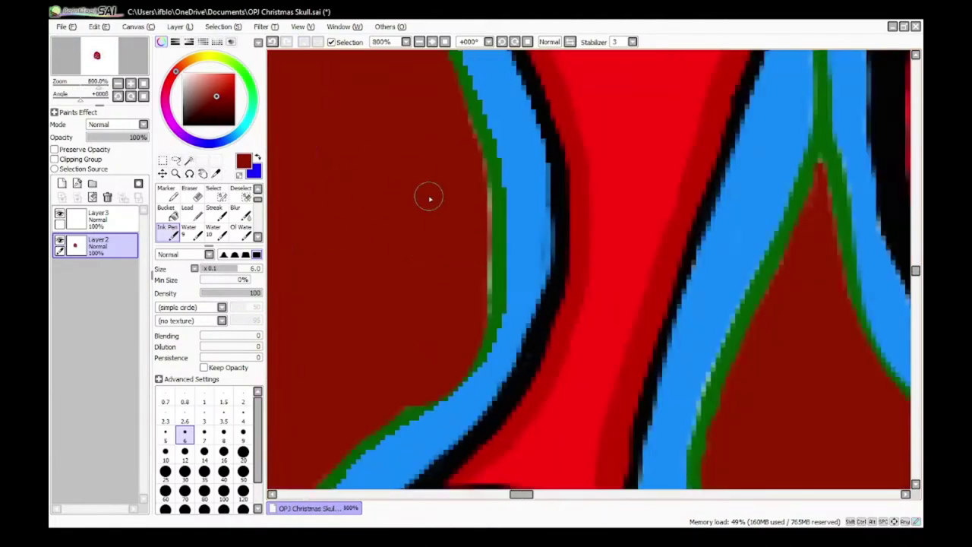
pyautogui.scroll(-4, 482, 286)
pyautogui.scroll(5, 416, 262)
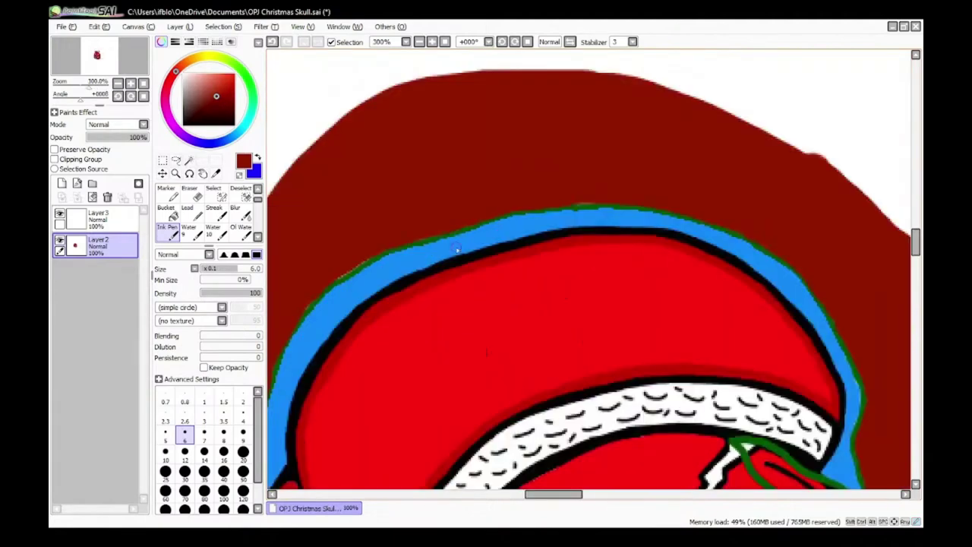
# Step: Thicken the outline along the hat's upper-left curve with the sampled dark green at brush size 5
pyautogui.keyDown('alt'); pyautogui.click(416, 262); pyautogui.keyUp('alt')
pyautogui.moveTo(456, 240); pyautogui.dragTo(281, 332)
pyautogui.scroll(-5, 326, 315)
pyautogui.scroll(4, 318, 333)
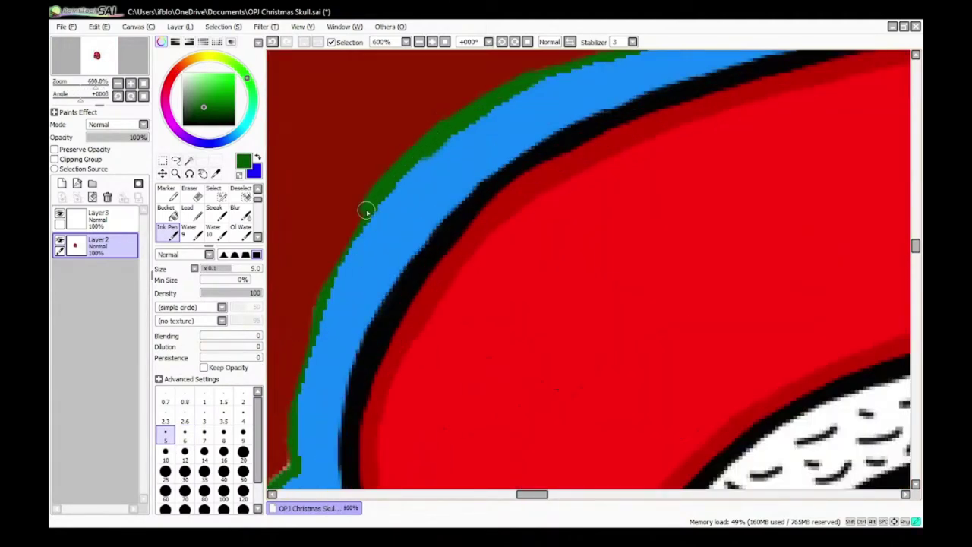
pyautogui.scroll(-4, 292, 431)
pyautogui.scroll(5, 309, 347)
pyautogui.moveTo(386, 214)
pyautogui.mouseDown()
pyautogui.moveTo(297, 341)
pyautogui.moveTo(288, 464)
pyautogui.mouseUp()
pyautogui.scroll(-5, 297, 413)
pyautogui.scroll(4, 320, 346)
pyautogui.scroll(1, 319, 347)
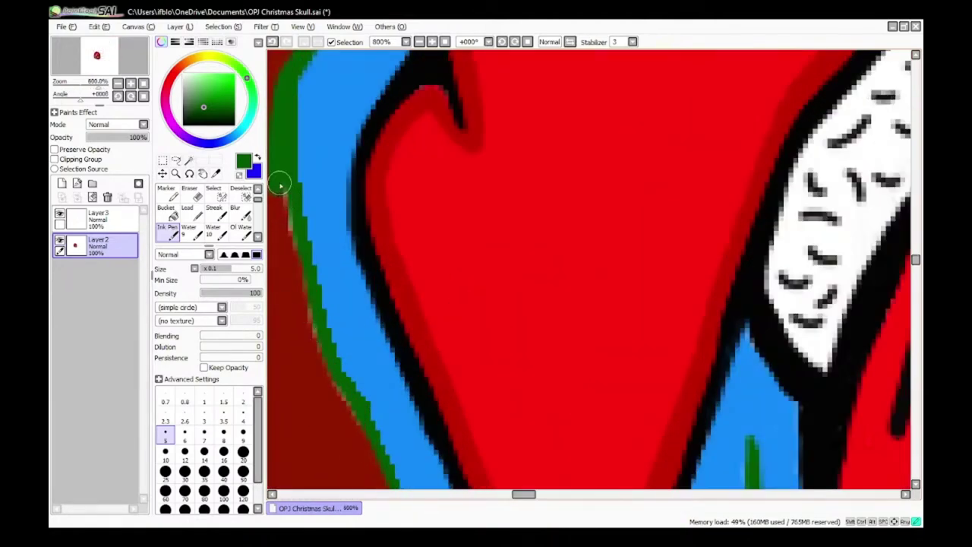
# Step: Thicken the green outline down the hat's left fold and pick up the dark red background colour beside it
pyautogui.scroll(-5, 355, 412)
pyautogui.scroll(5, 346, 142)
pyautogui.keyDown('alt'); pyautogui.click(346, 143); pyautogui.keyUp('alt')
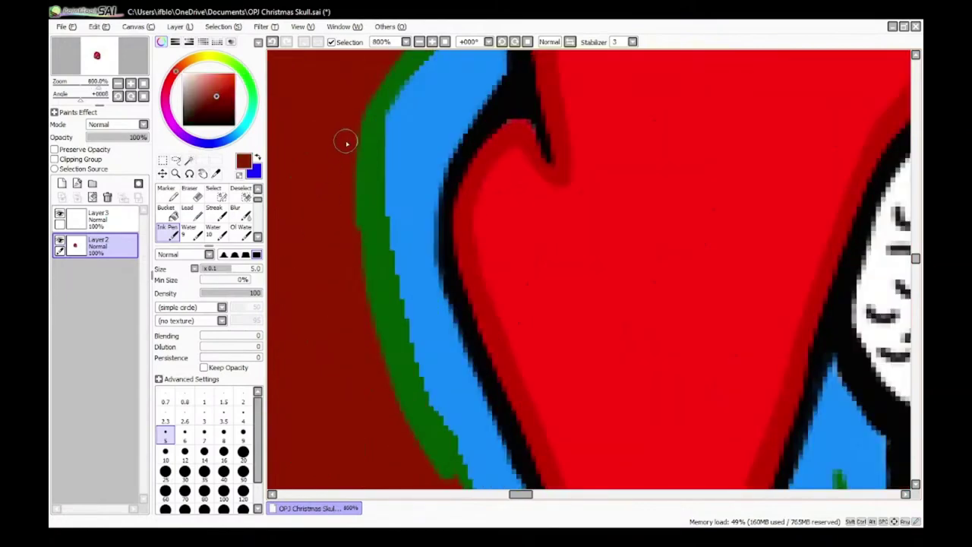
pyautogui.scroll(-5, 366, 333)
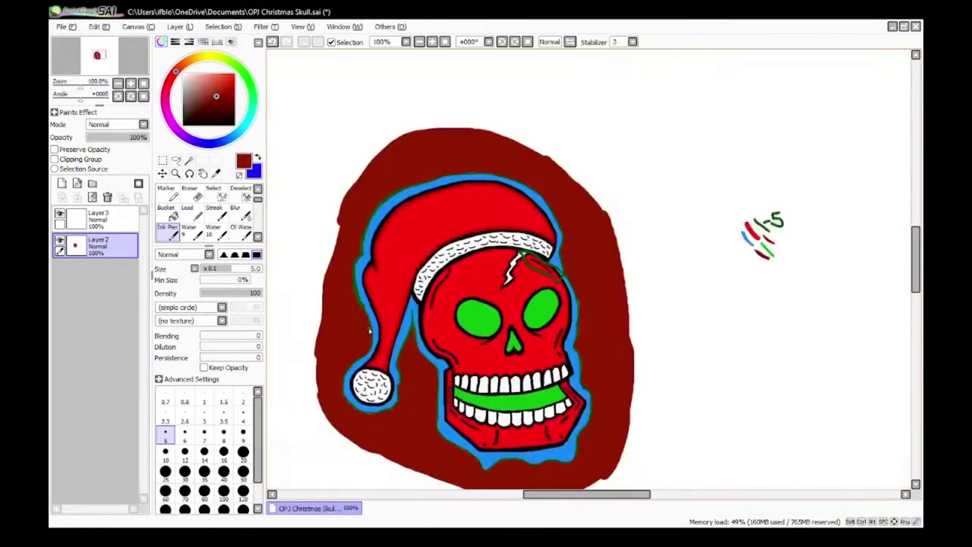
pyautogui.scroll(6, 419, 271)
# Step: Thicken the outline along the left side of the hat's tail down to the pom-pom with the sampled dark green
pyautogui.keyDown('alt'); pyautogui.click(418, 271); pyautogui.keyUp('alt')
pyautogui.scroll(-3, 447, 302)
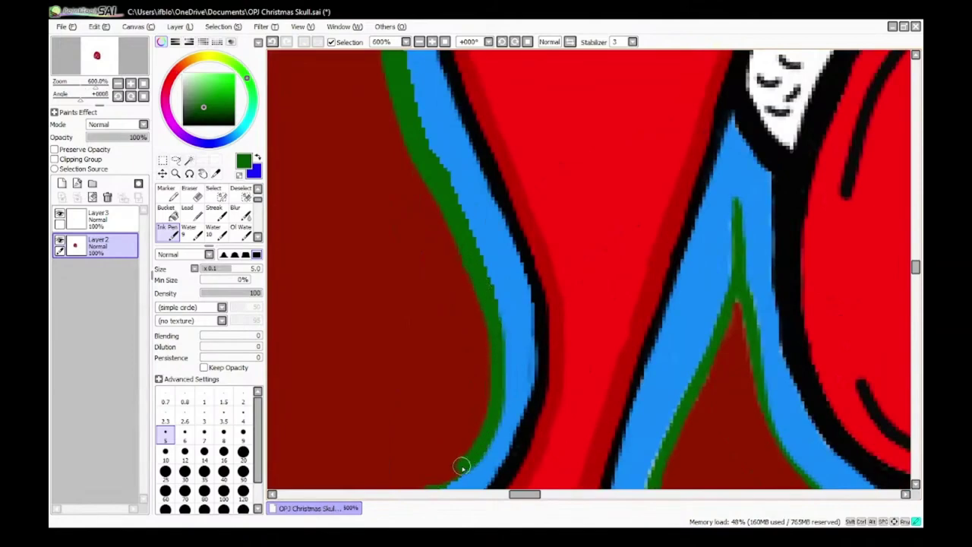
pyautogui.scroll(-4, 462, 466)
pyautogui.scroll(5, 629, 234)
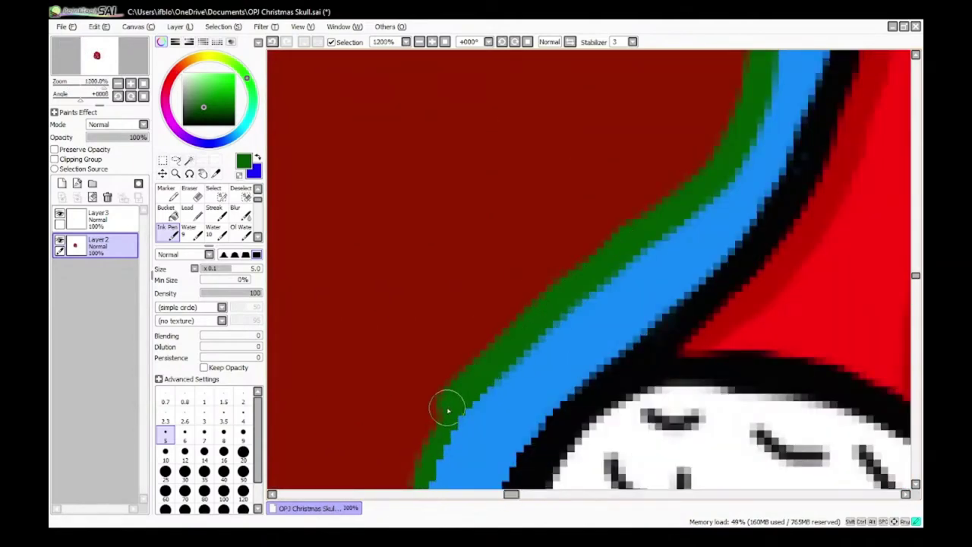
pyautogui.scroll(-4, 448, 410)
# Step: Thicken the green outline around the pom-pom's left side and bottom
pyautogui.scroll(5, 402, 282)
pyautogui.moveTo(402, 282)
pyautogui.mouseDown()
pyautogui.moveTo(372, 211)
pyautogui.moveTo(390, 344)
pyautogui.moveTo(470, 475)
pyautogui.mouseUp()
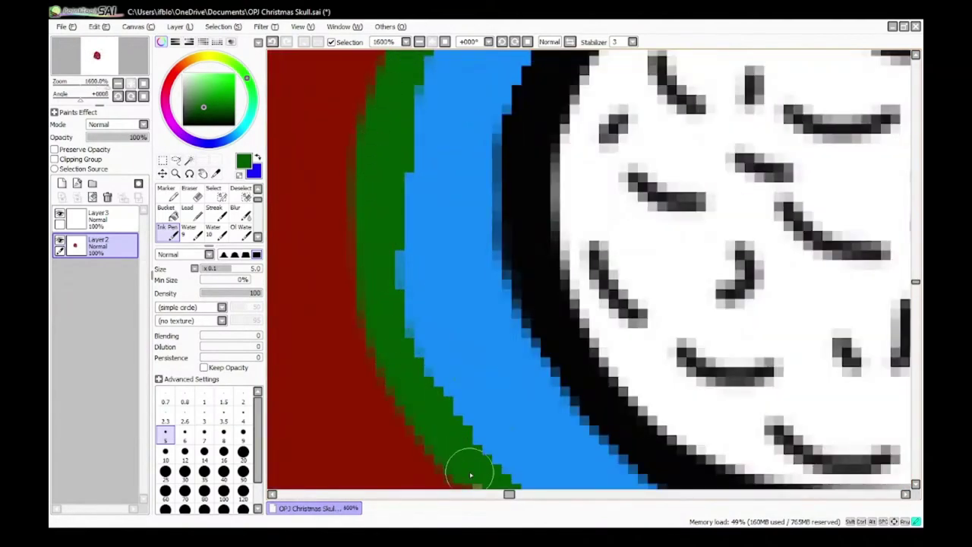
pyautogui.scroll(-4, 471, 472)
pyautogui.scroll(4, 487, 429)
pyautogui.moveTo(416, 285)
pyautogui.mouseDown()
pyautogui.moveTo(465, 344)
pyautogui.moveTo(539, 389)
pyautogui.moveTo(657, 412)
pyautogui.moveTo(777, 398)
pyautogui.moveTo(861, 352)
pyautogui.mouseUp()
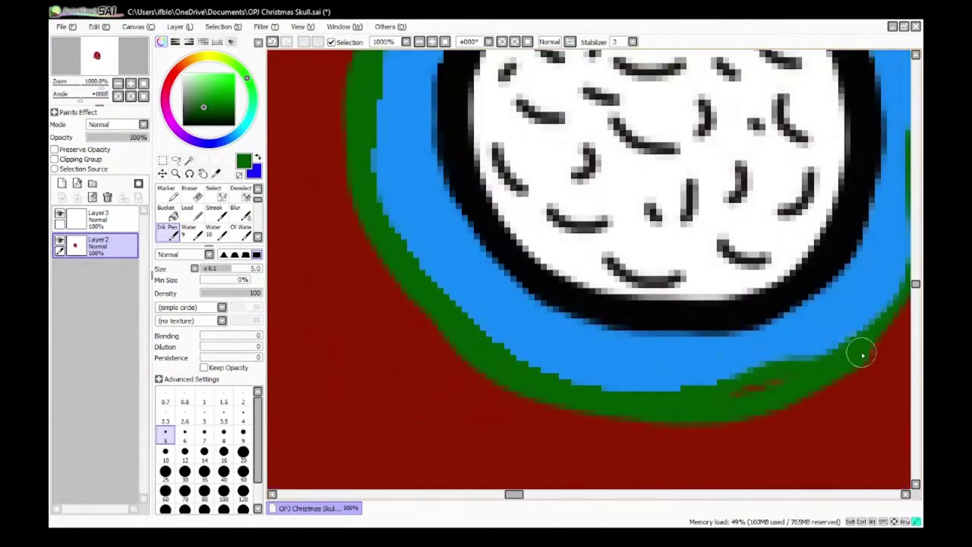
# Step: Touch up the blue border under the pom-pom and redraw the green outline along its lower-right curve
pyautogui.scroll(-4, 861, 352)
pyautogui.scroll(4, 893, 347)
pyautogui.rightClick(699, 374)
pyautogui.moveTo(696, 376)
pyautogui.mouseDown()
pyautogui.moveTo(545, 401)
pyautogui.moveTo(423, 368)
pyautogui.moveTo(682, 388)
pyautogui.mouseUp()
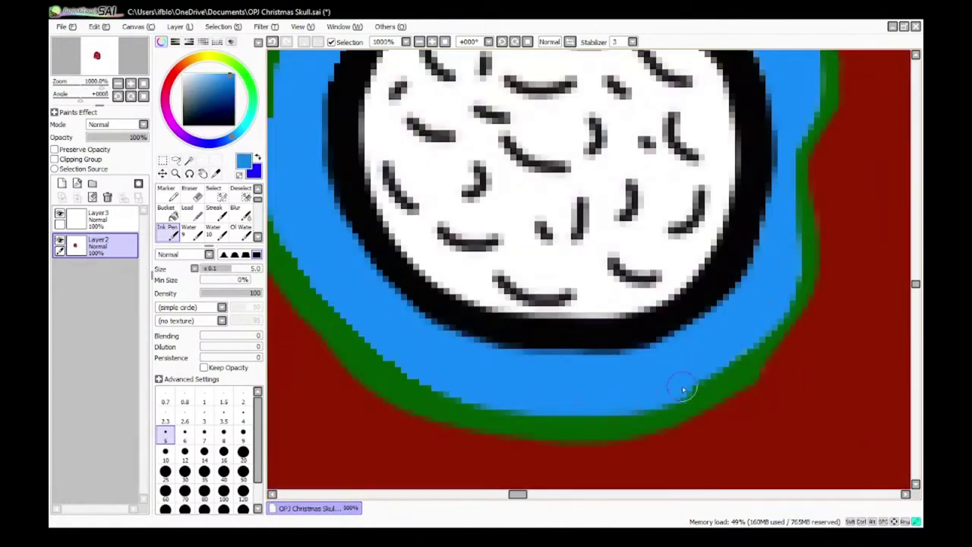
pyautogui.keyDown('alt'); pyautogui.click(604, 435); pyautogui.keyUp('alt')
pyautogui.moveTo(604, 435)
pyautogui.mouseDown()
pyautogui.moveTo(693, 408)
pyautogui.moveTo(767, 365)
pyautogui.moveTo(805, 287)
pyautogui.mouseUp()
pyautogui.scroll(-3, 810, 299)
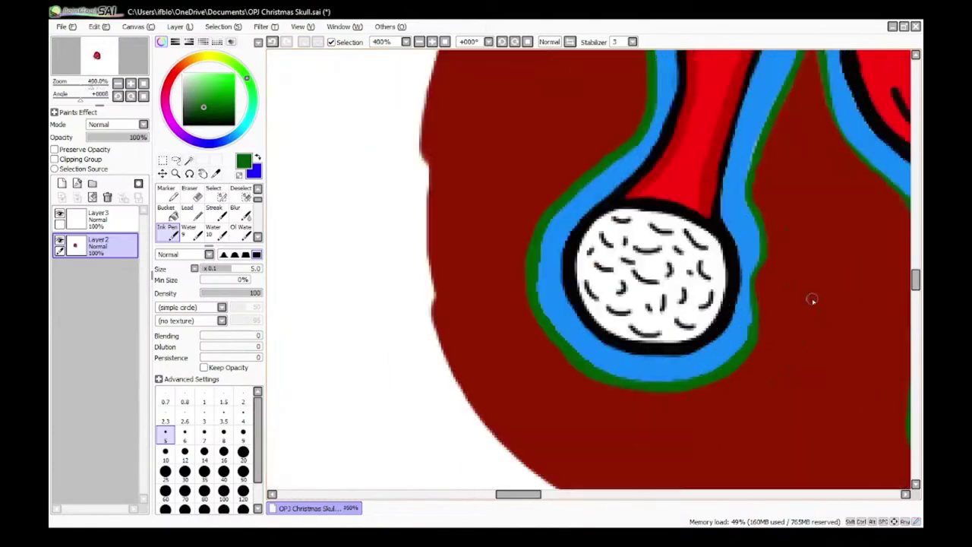
# Step: Thicken the green outline along the wavy edge where the hat's tail meets the pom-pom's right side
pyautogui.scroll(4, 594, 186)
pyautogui.moveTo(594, 187); pyautogui.dragTo(599, 398)
pyautogui.scroll(-2, 564, 233)
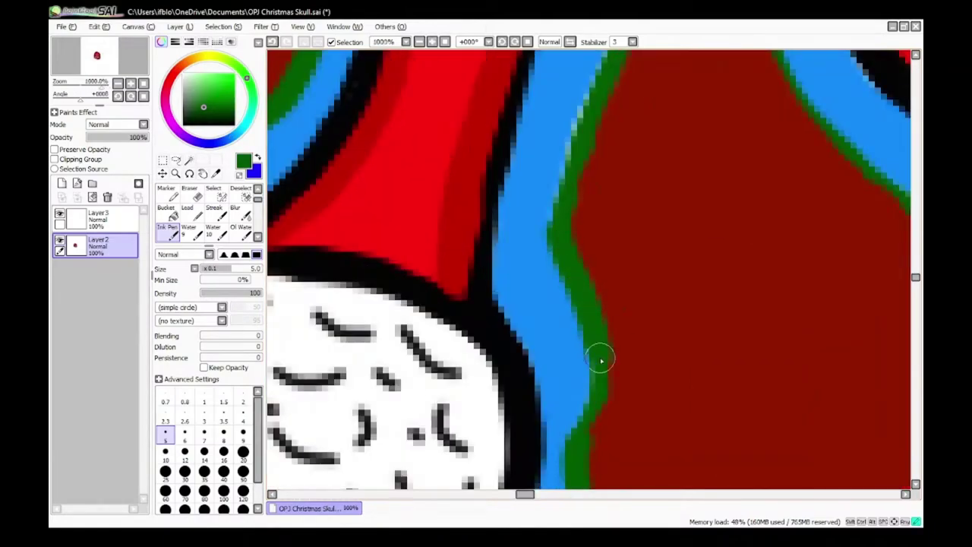
pyautogui.scroll(-2, 600, 360)
pyautogui.scroll(3, 577, 402)
pyautogui.scroll(-5, 554, 354)
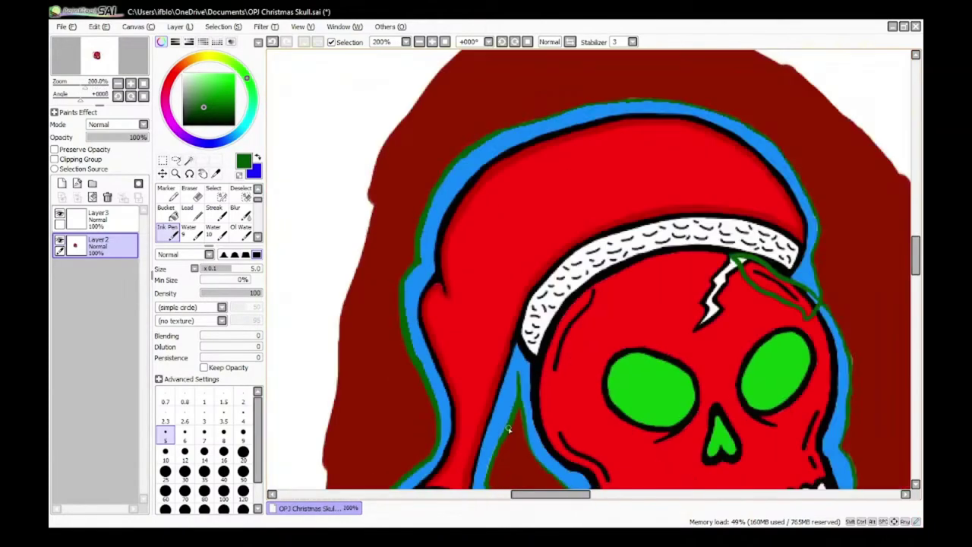
# Step: Cover the pale specks beside the hat's tail with blue and thicken the green outline down the left cheek
pyautogui.scroll(4, 508, 430)
pyautogui.keyDown('alt'); pyautogui.click(470, 260); pyautogui.keyUp('alt')
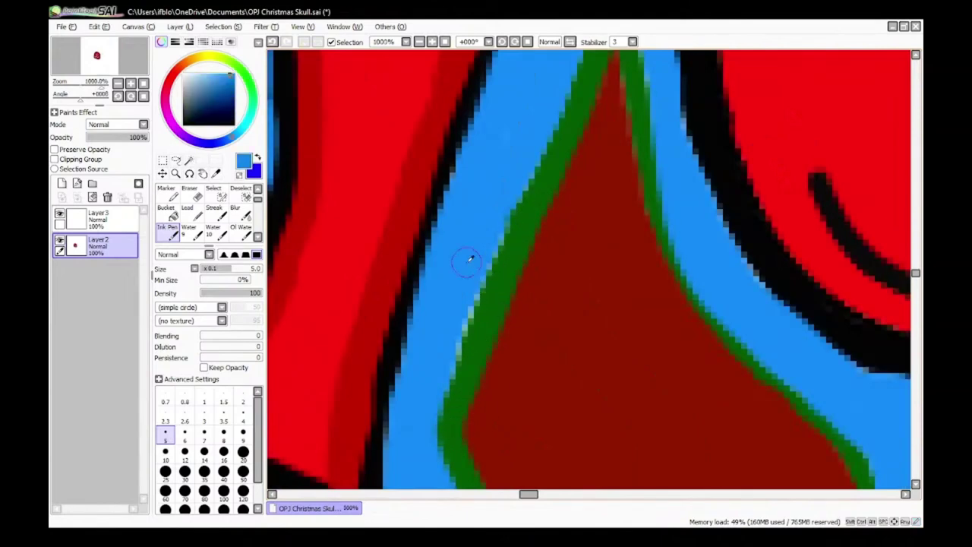
pyautogui.keyDown('alt'); pyautogui.click(465, 346); pyautogui.keyUp('alt')
pyautogui.scroll(-3, 465, 346)
pyautogui.scroll(3, 491, 130)
pyautogui.moveTo(490, 130)
pyautogui.mouseDown()
pyautogui.moveTo(494, 221)
pyautogui.moveTo(571, 373)
pyautogui.moveTo(679, 482)
pyautogui.mouseUp()
pyautogui.keyDown('alt'); pyautogui.click(517, 122); pyautogui.keyUp('alt')
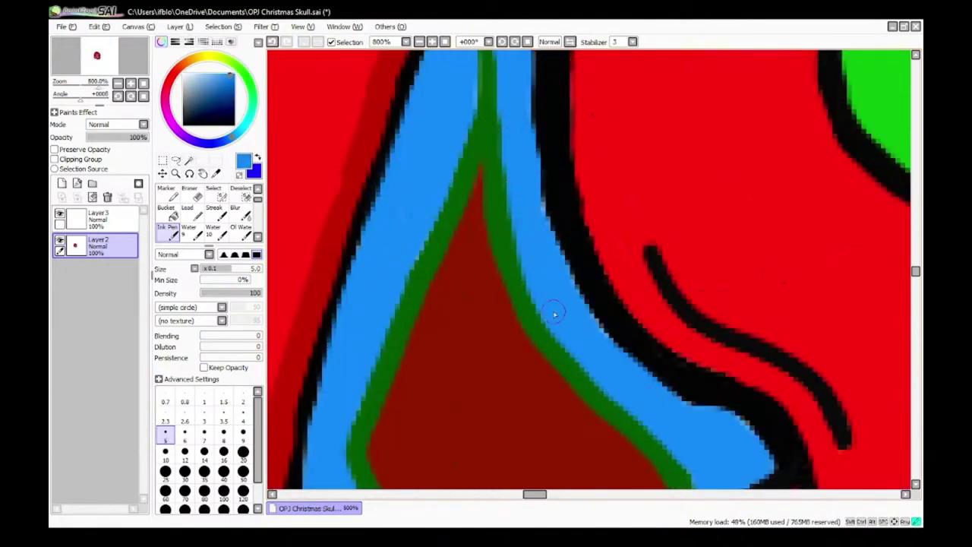
# Step: Thicken the green outline down the left side of the jaw with the sampled dark green
pyautogui.scroll(-5, 521, 205)
pyautogui.scroll(5, 555, 237)
pyautogui.keyDown('alt'); pyautogui.click(559, 156); pyautogui.keyUp('alt')
pyautogui.moveTo(559, 158); pyautogui.dragTo(556, 381)
pyautogui.scroll(-2, 549, 379)
pyautogui.scroll(2, 549, 377)
pyautogui.moveTo(549, 126); pyautogui.dragTo(540, 403)
pyautogui.scroll(-6, 601, 443)
pyautogui.scroll(6, 613, 295)
# Step: Clean up the edges of the blue border beside the jaw's left side with blue and its black contour with black
pyautogui.rightClick(582, 157)
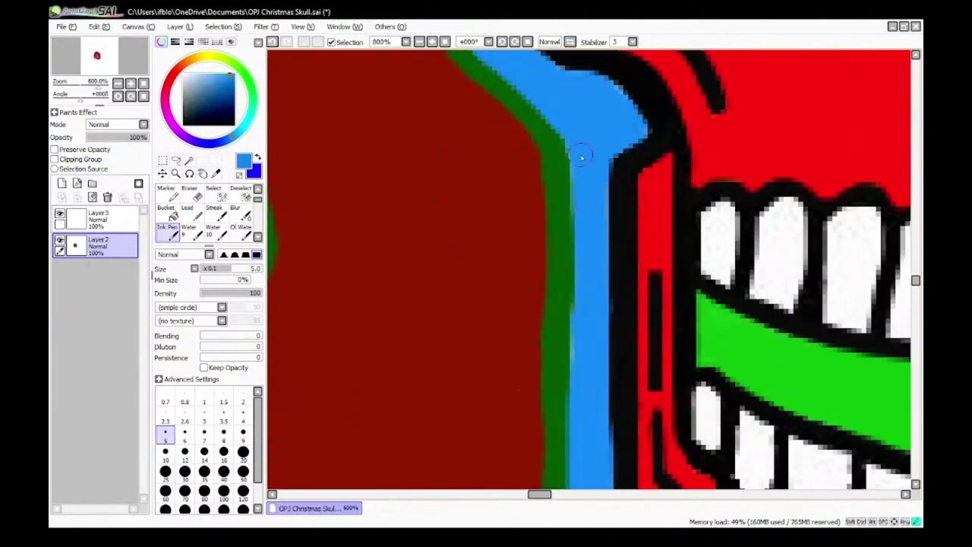
pyautogui.moveTo(573, 158)
pyautogui.mouseDown()
pyautogui.moveTo(571, 264)
pyautogui.moveTo(567, 479)
pyautogui.mouseUp()
pyautogui.scroll(-7, 567, 382)
pyautogui.scroll(7, 568, 382)
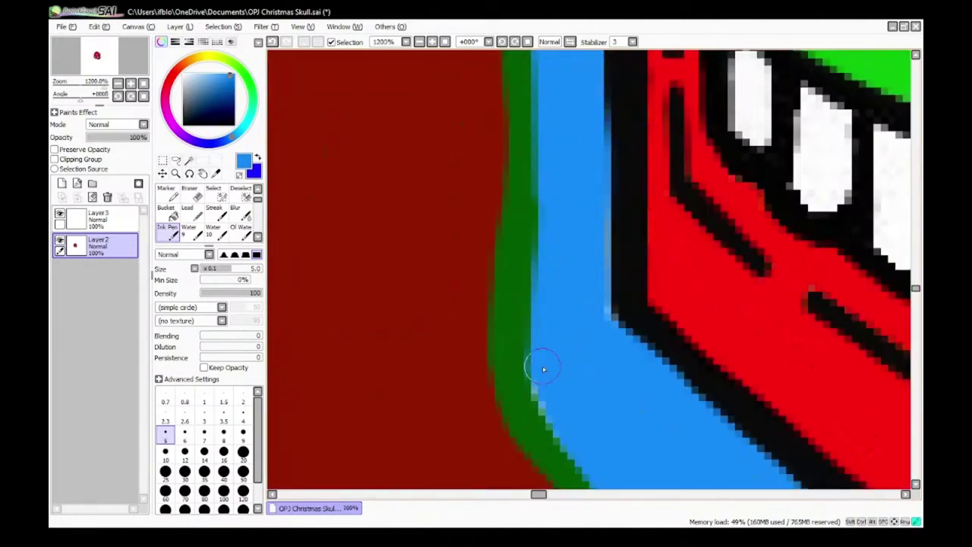
pyautogui.moveTo(532, 172); pyautogui.dragTo(542, 377)
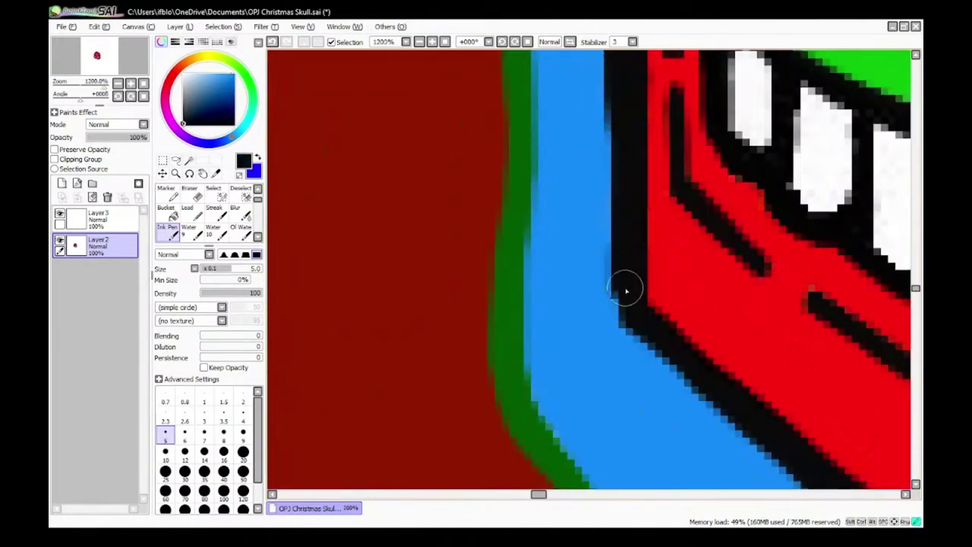
pyautogui.moveTo(626, 289); pyautogui.dragTo(630, 319)
pyautogui.scroll(-4, 629, 322)
# Step: Thicken the green outline along the jaw's lower-left edge and around the pointed chin tip
pyautogui.rightClick(572, 410)
pyautogui.scroll(-4, 575, 411)
pyautogui.scroll(7, 586, 427)
pyautogui.moveTo(490, 259)
pyautogui.mouseDown()
pyautogui.moveTo(664, 357)
pyautogui.moveTo(806, 460)
pyautogui.mouseUp()
pyautogui.scroll(-4, 806, 462)
pyautogui.scroll(5, 792, 444)
pyautogui.moveTo(585, 201)
pyautogui.mouseDown()
pyautogui.moveTo(629, 279)
pyautogui.moveTo(680, 307)
pyautogui.moveTo(751, 272)
pyautogui.moveTo(834, 202)
pyautogui.moveTo(873, 172)
pyautogui.mouseUp()
# Step: Thicken the green outline along the wavy bottom edge of the jaw
pyautogui.scroll(-3, 874, 172)
pyautogui.scroll(3, 317, 208)
pyautogui.moveTo(317, 208)
pyautogui.mouseDown()
pyautogui.moveTo(507, 227)
pyautogui.moveTo(613, 278)
pyautogui.moveTo(757, 265)
pyautogui.moveTo(843, 228)
pyautogui.mouseUp()
pyautogui.scroll(-3, 844, 228)
pyautogui.scroll(3, 458, 332)
pyautogui.moveTo(458, 332)
pyautogui.mouseDown()
pyautogui.moveTo(759, 329)
pyautogui.moveTo(783, 301)
pyautogui.mouseUp()
# Step: Thicken the green outline around the jaw's lower-right corner, using the sampled dark red background and dark green colours
pyautogui.scroll(-3, 782, 300)
pyautogui.scroll(3, 482, 423)
pyautogui.moveTo(482, 424)
pyautogui.mouseDown()
pyautogui.moveTo(525, 274)
pyautogui.moveTo(608, 109)
pyautogui.moveTo(638, 83)
pyautogui.mouseUp()
pyautogui.keyDown('alt'); pyautogui.click(569, 217); pyautogui.keyUp('alt')
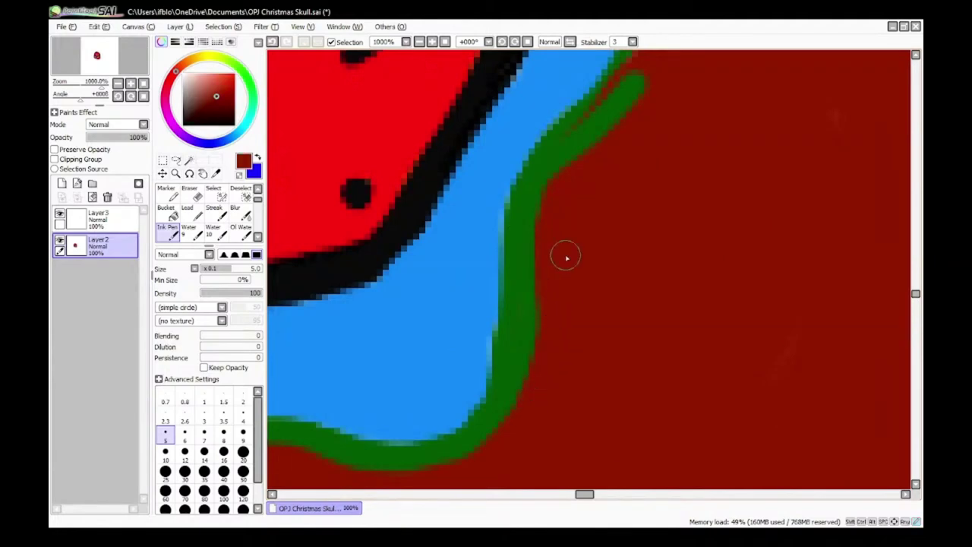
pyautogui.keyDown('alt'); pyautogui.click(514, 311); pyautogui.keyUp('alt')
pyautogui.scroll(-1, 487, 225)
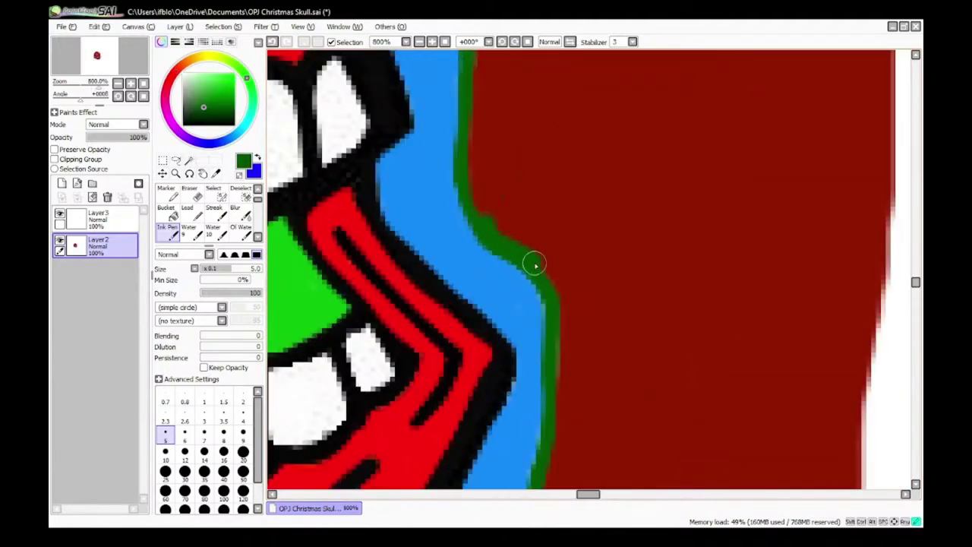
# Step: Thicken the green outline down the jaw's right side and fill the gap where it bends inward above the lower-right corner
pyautogui.moveTo(534, 264)
pyautogui.mouseDown()
pyautogui.moveTo(560, 314)
pyautogui.moveTo(543, 475)
pyautogui.mouseUp()
pyautogui.scroll(-3, 543, 475)
pyautogui.scroll(5, 527, 475)
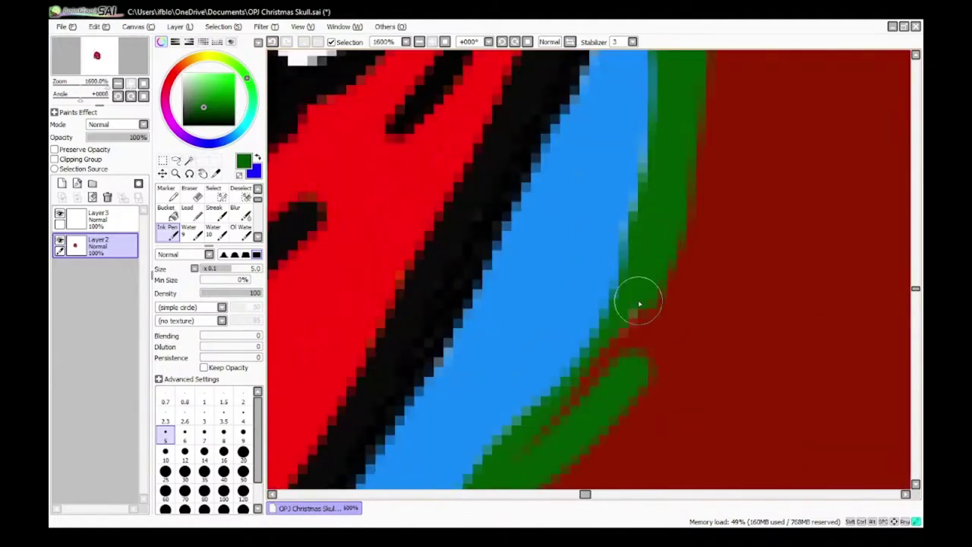
pyautogui.moveTo(639, 302); pyautogui.dragTo(558, 423)
pyautogui.scroll(-5, 647, 375)
pyautogui.scroll(3, 659, 342)
pyautogui.rightClick(663, 245)
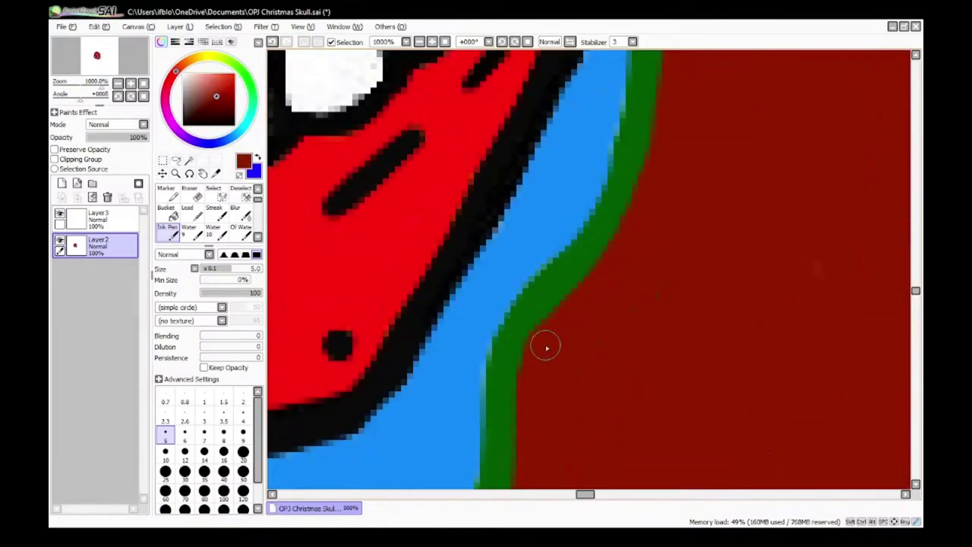
pyautogui.keyDown('alt'); pyautogui.click(564, 281); pyautogui.keyUp('alt')
# Step: Thicken the green outline along the right side of the skull, from the upper teeth to the forehead
pyautogui.scroll(-3, 582, 234)
pyautogui.scroll(3, 598, 192)
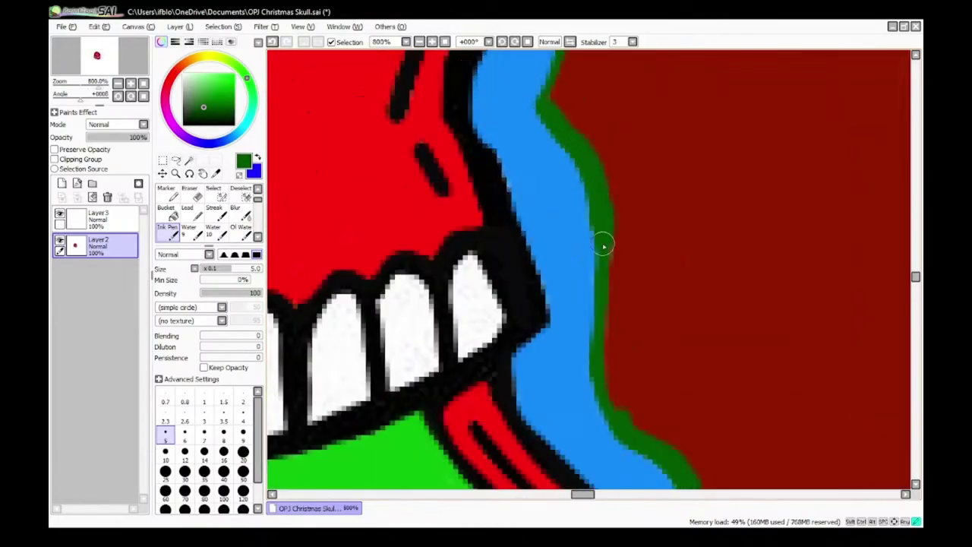
pyautogui.scroll(-3, 607, 393)
pyautogui.scroll(2, 599, 246)
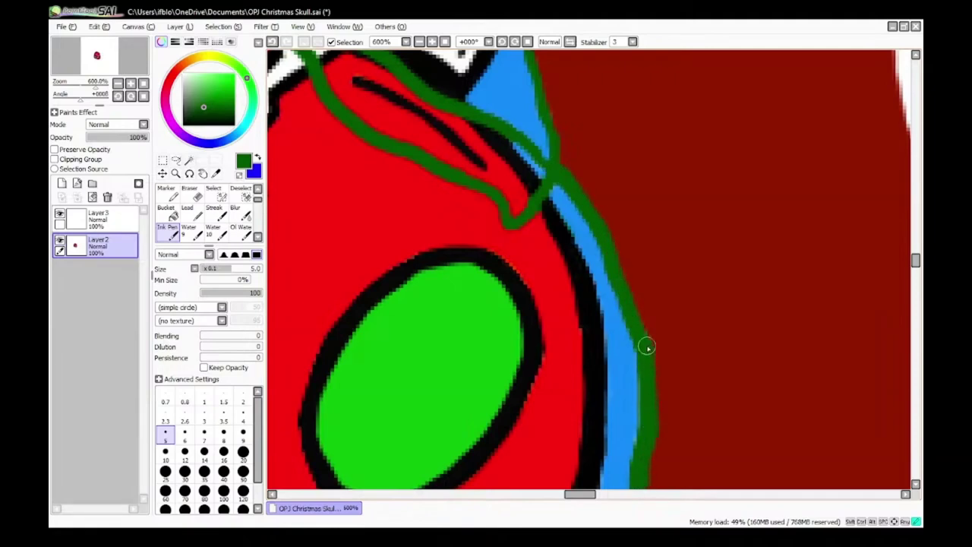
pyautogui.scroll(-3, 646, 348)
pyautogui.scroll(4, 633, 337)
pyautogui.scroll(-3, 615, 306)
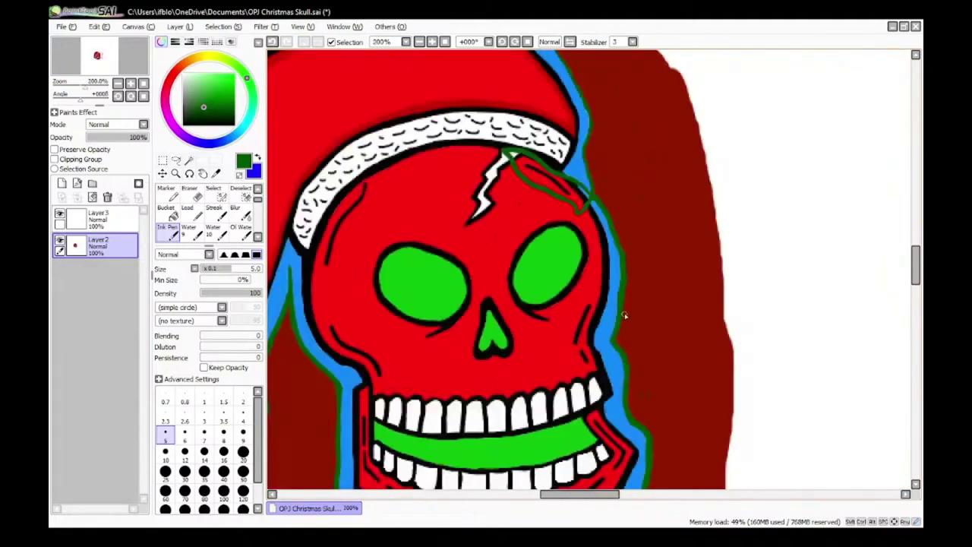
pyautogui.scroll(4, 618, 250)
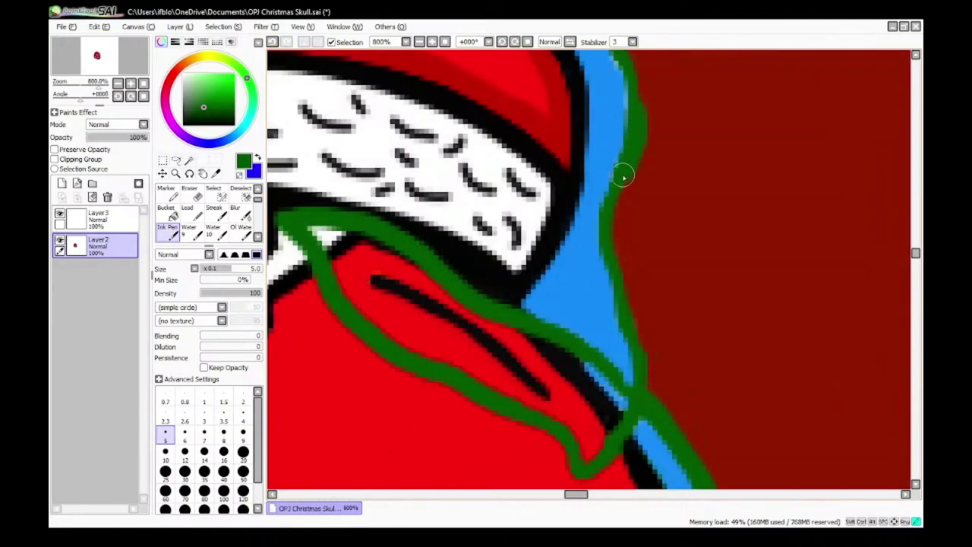
# Step: Thicken the green outline along the hat's upper-left curve with dark green
pyautogui.scroll(-3, 635, 333)
pyautogui.scroll(4, 638, 228)
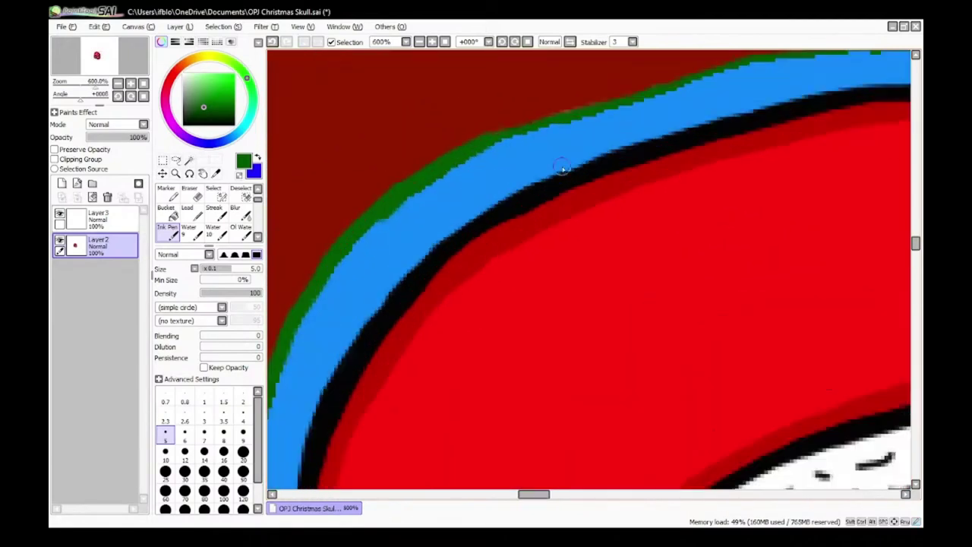
pyautogui.scroll(-2, 300, 239)
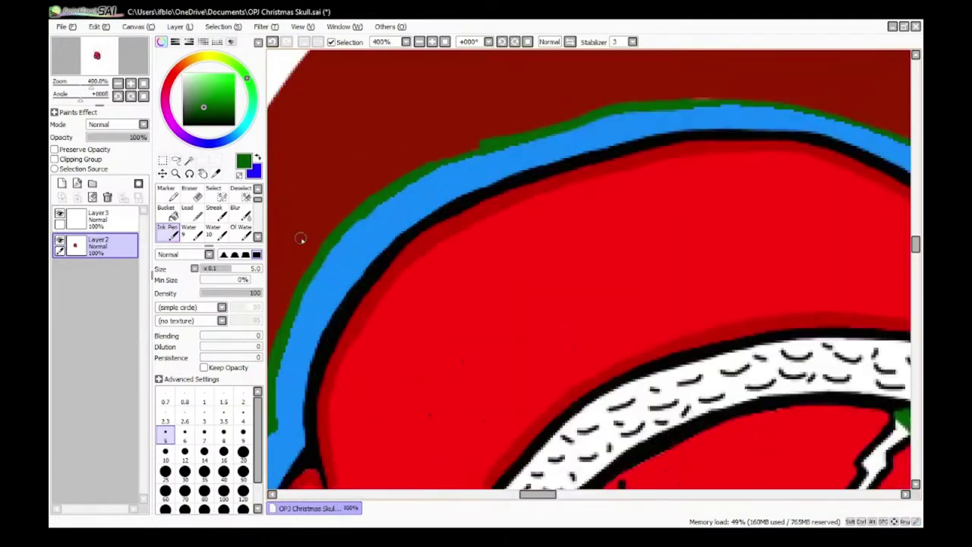
pyautogui.scroll(2, 529, 120)
pyautogui.scroll(-3, 390, 251)
pyautogui.scroll(4, 488, 69)
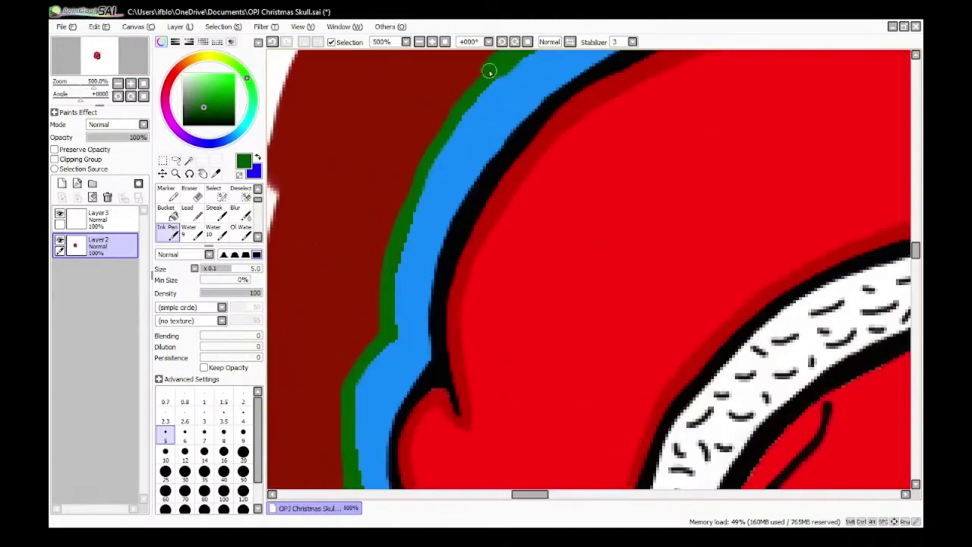
pyautogui.scroll(-3, 347, 265)
pyautogui.scroll(3, 413, 238)
# Step: Smooth the blue border's outer edge down the hat's left side to the notch, using the sampled blue
pyautogui.keyDown('alt'); pyautogui.click(412, 238); pyautogui.keyUp('alt')
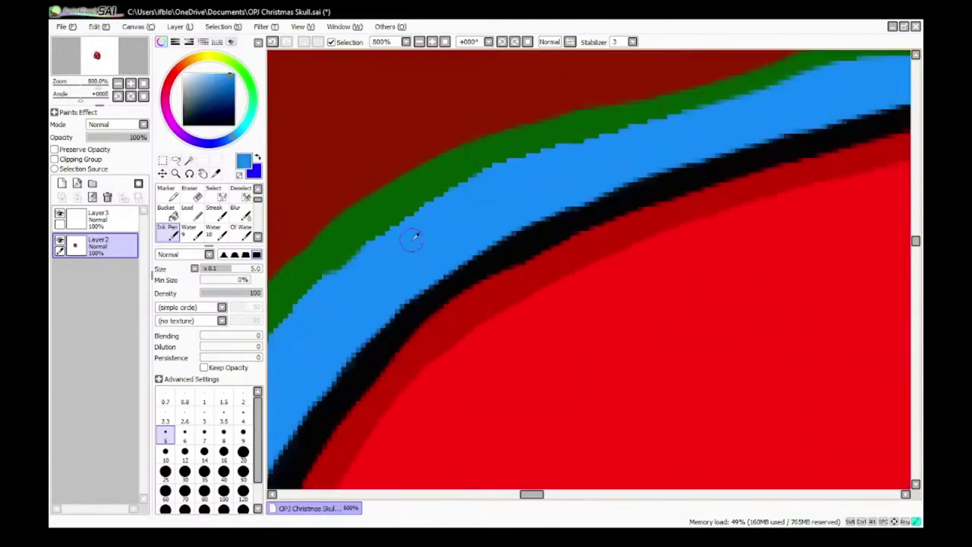
pyautogui.scroll(-3, 337, 256)
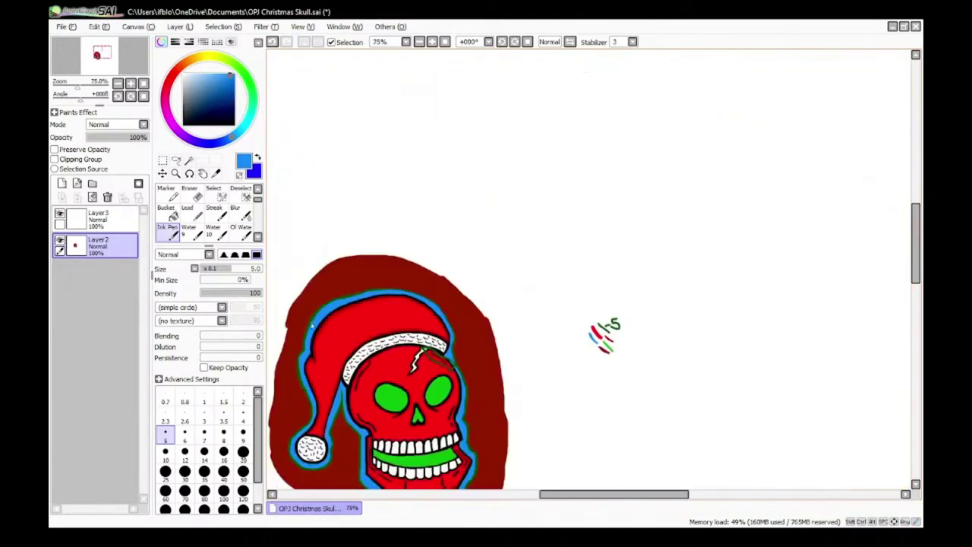
pyautogui.scroll(3, 547, 104)
pyautogui.moveTo(372, 268); pyautogui.dragTo(305, 453)
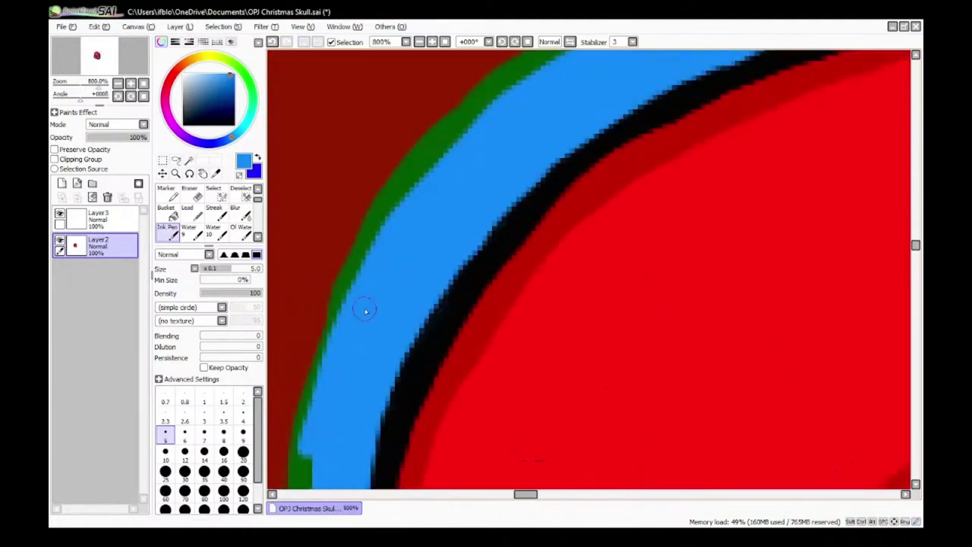
pyautogui.hotkey('ctrl', 'z')
pyautogui.moveTo(443, 181)
pyautogui.mouseDown()
pyautogui.moveTo(337, 364)
pyautogui.moveTo(317, 451)
pyautogui.mouseUp()
pyautogui.scroll(-4, 365, 352)
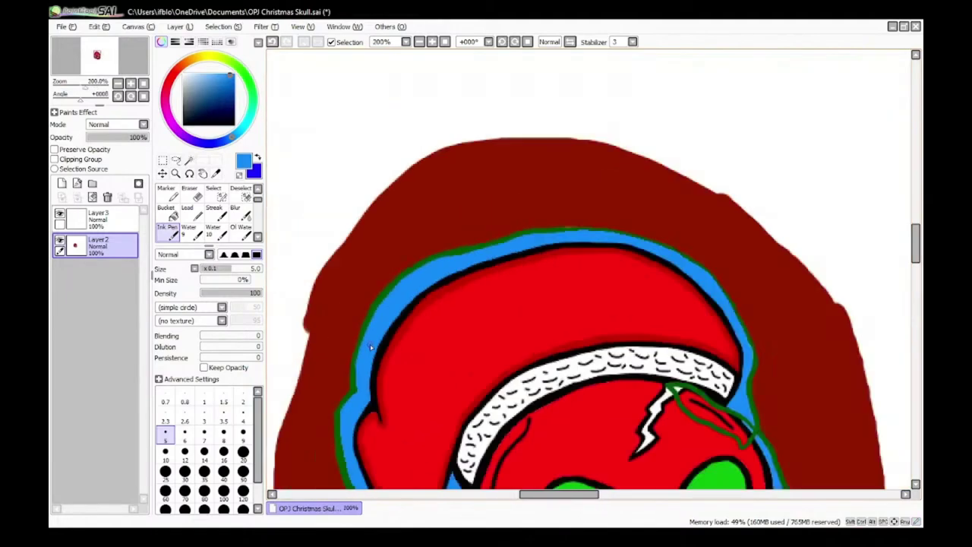
pyautogui.scroll(5, 347, 391)
pyautogui.moveTo(402, 189)
pyautogui.mouseDown()
pyautogui.moveTo(387, 222)
pyautogui.moveTo(406, 341)
pyautogui.mouseUp()
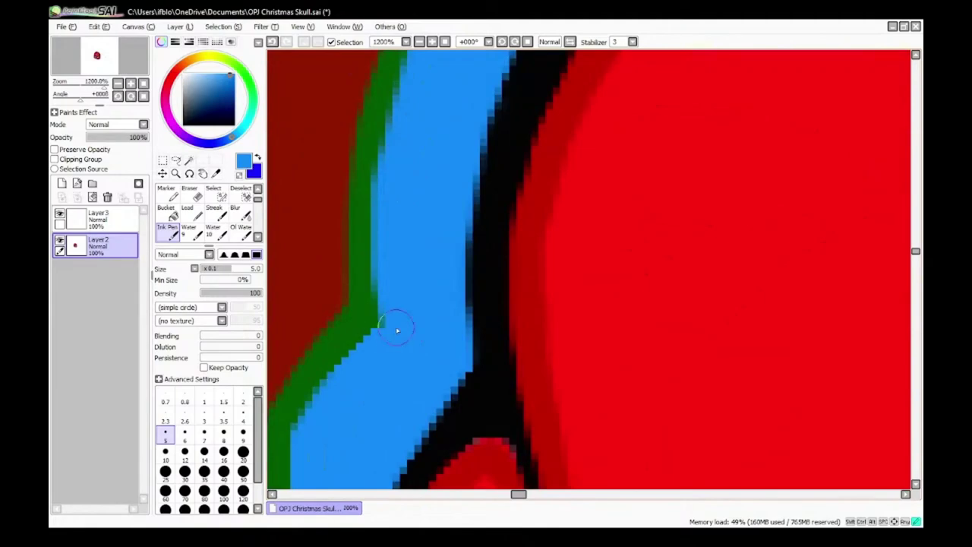
# Step: Smooth the jagged edge between the blue border and the green outline across the top of the hat
pyautogui.scroll(-8, 389, 327)
pyautogui.scroll(6, 532, 126)
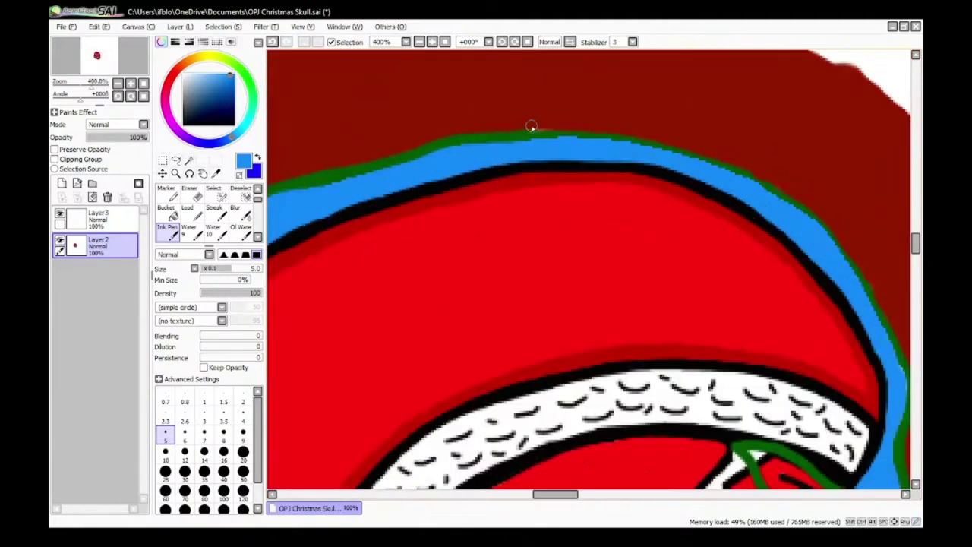
pyautogui.scroll(-5, 532, 126)
pyautogui.scroll(6, 378, 275)
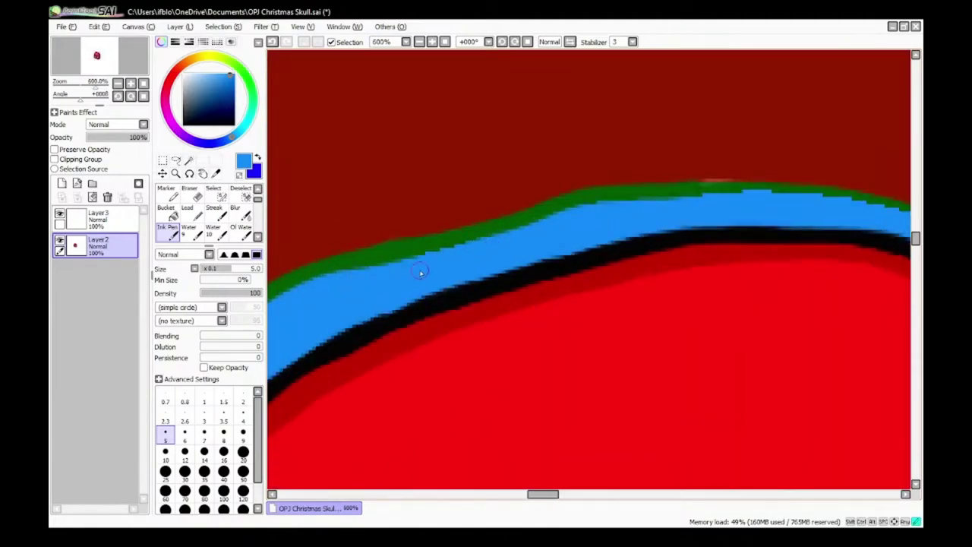
# Step: Thicken the green outline over the top of the hat and down its right side with the sampled dark green
pyautogui.keyDown('alt'); pyautogui.click(644, 193); pyautogui.keyUp('alt')
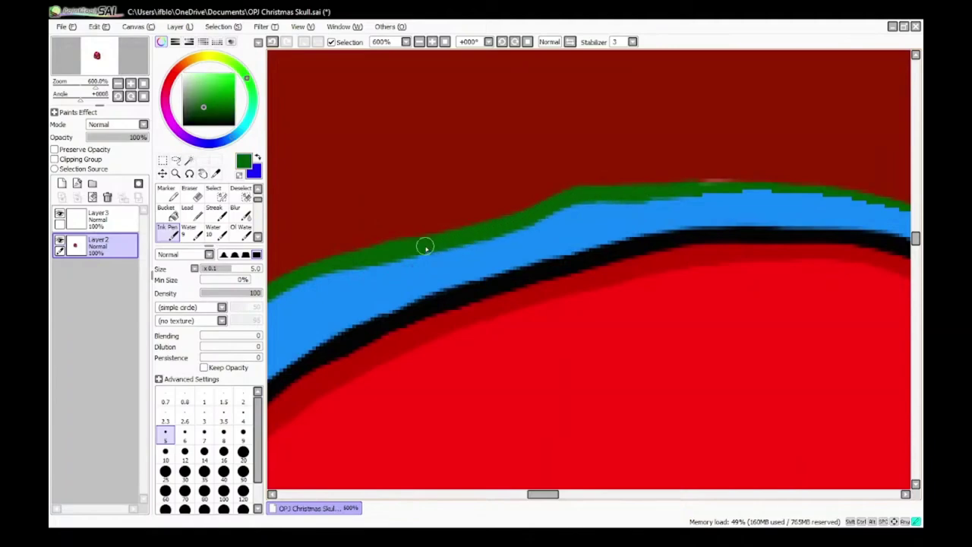
pyautogui.scroll(-2, 425, 247)
pyautogui.scroll(3, 451, 211)
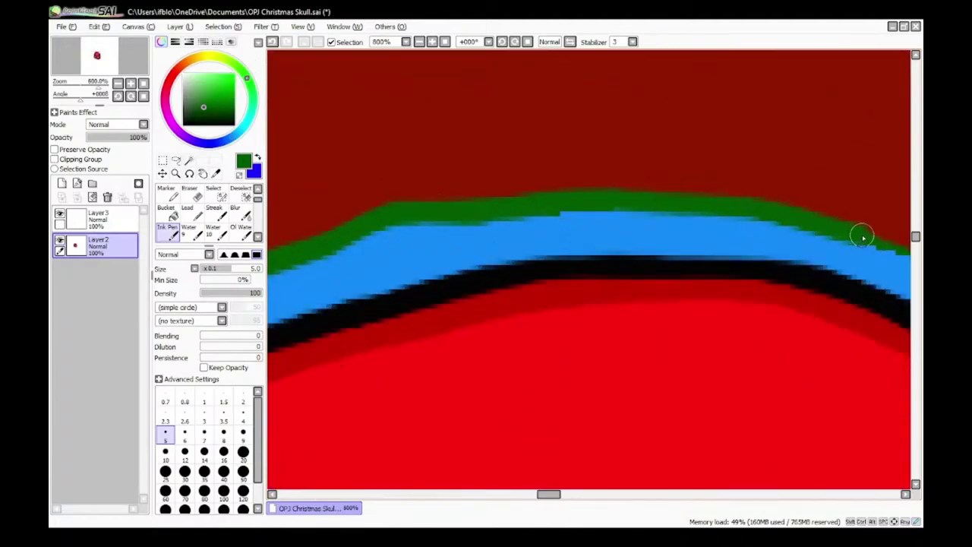
pyautogui.scroll(1, 859, 232)
pyautogui.moveTo(432, 126); pyautogui.dragTo(466, 128)
pyautogui.moveTo(420, 132)
pyautogui.mouseDown()
pyautogui.moveTo(455, 137)
pyautogui.moveTo(553, 177)
pyautogui.moveTo(730, 281)
pyautogui.moveTo(828, 408)
pyautogui.mouseUp()
pyautogui.scroll(-6, 824, 406)
pyautogui.scroll(5, 897, 488)
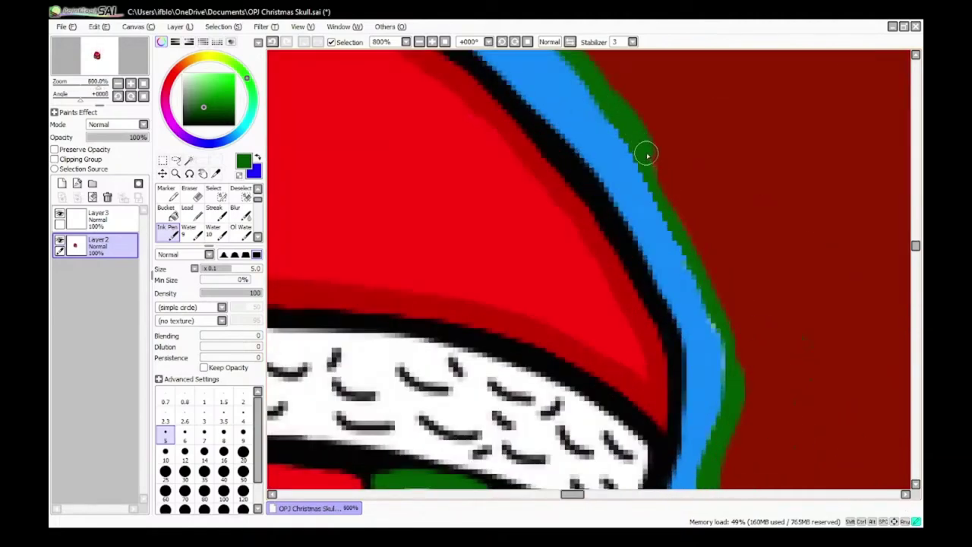
# Step: Even out the blue border's outer edge beside the hat's right corner with the sampled blue
pyautogui.scroll(-5, 742, 404)
pyautogui.scroll(7, 738, 405)
pyautogui.rightClick(707, 340)
pyautogui.moveTo(712, 281); pyautogui.dragTo(718, 326)
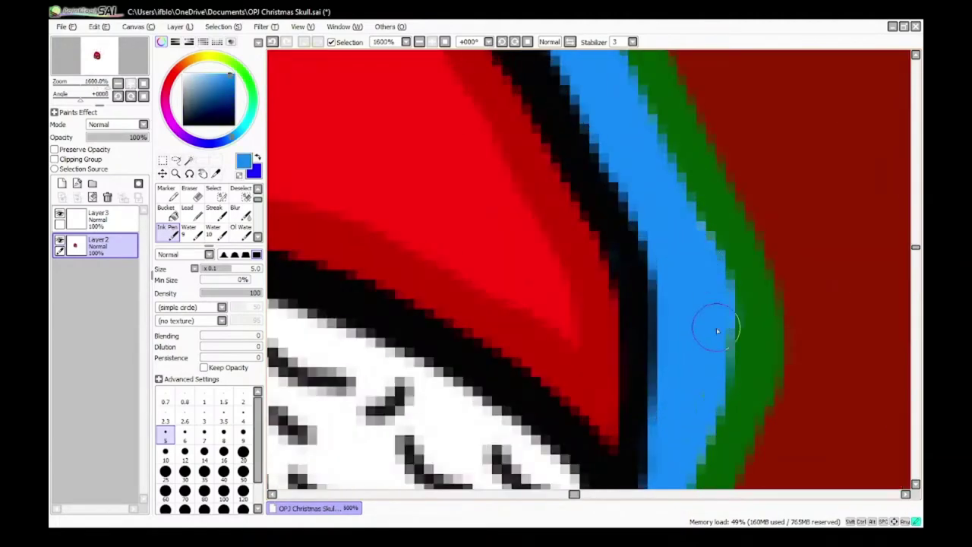
# Step: Inspect the green outline and blue border around the hat and jaw for remaining uneven spots
pyautogui.scroll(-7, 717, 326)
pyautogui.scroll(5, 581, 231)
pyautogui.scroll(-3, 653, 258)
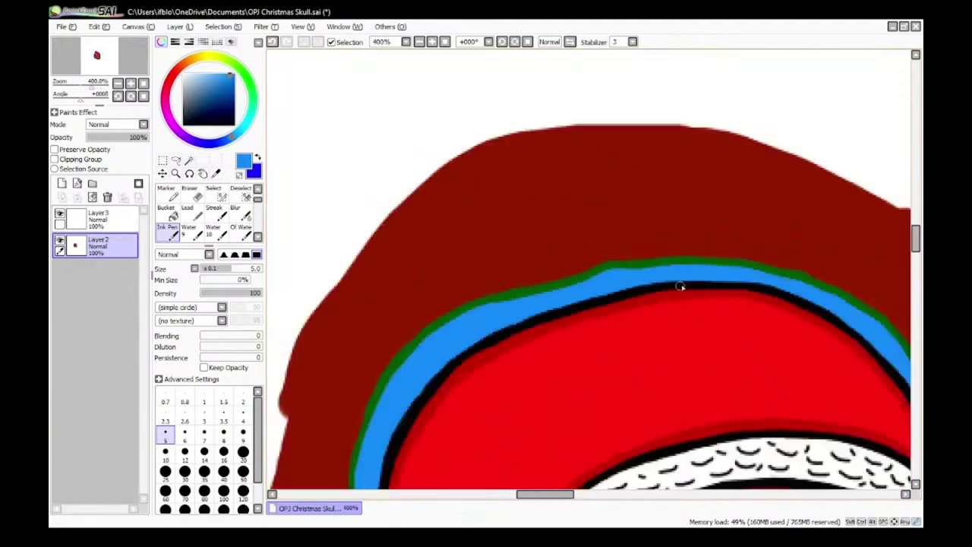
pyautogui.scroll(2, 471, 228)
pyautogui.scroll(-3, 760, 275)
pyautogui.scroll(5, 514, 136)
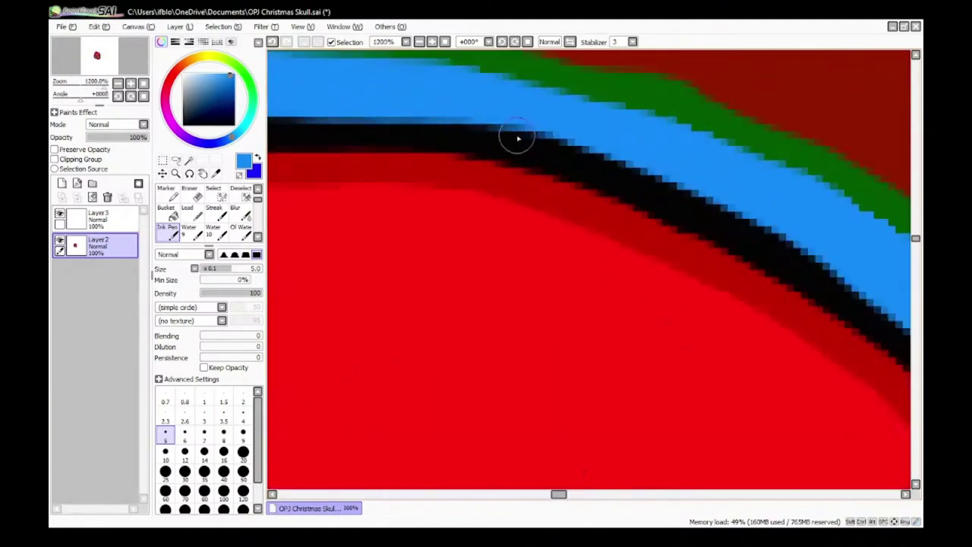
pyautogui.scroll(-4, 439, 103)
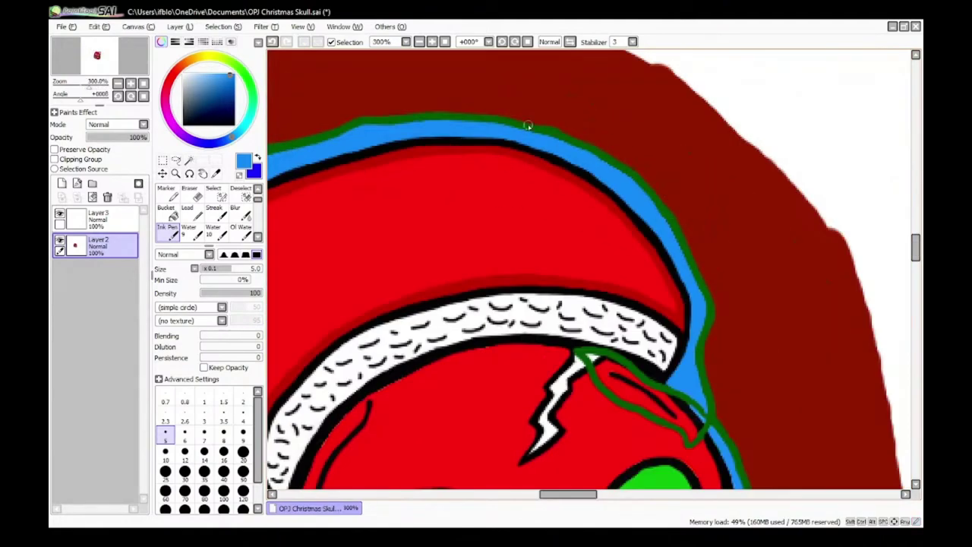
pyautogui.scroll(2, 525, 123)
pyautogui.scroll(2, 512, 200)
pyautogui.scroll(-6, 804, 296)
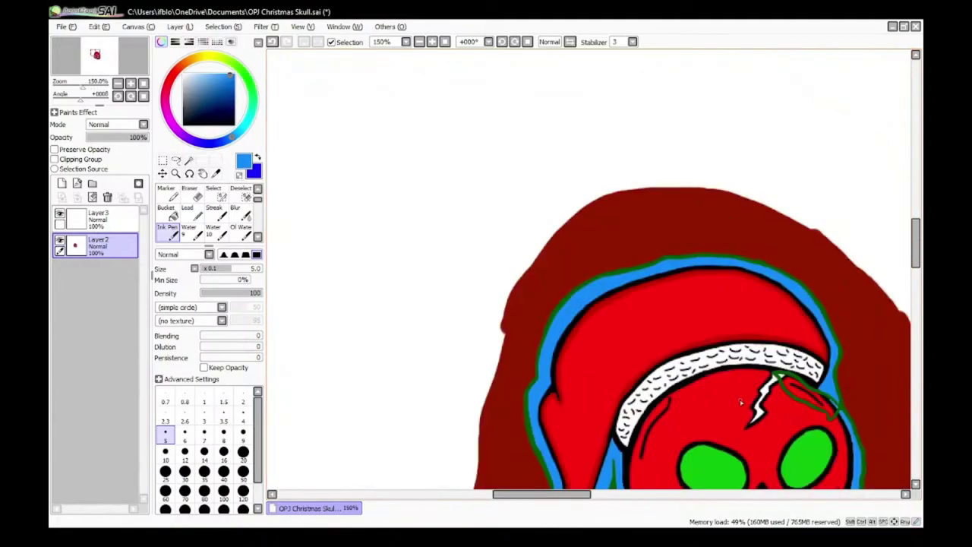
pyautogui.scroll(10, 694, 456)
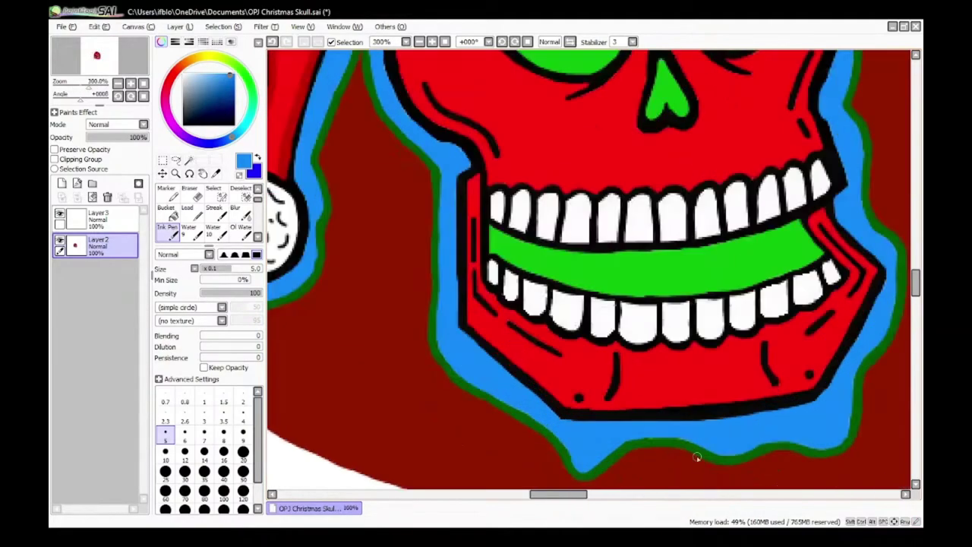
pyautogui.scroll(-7, 844, 312)
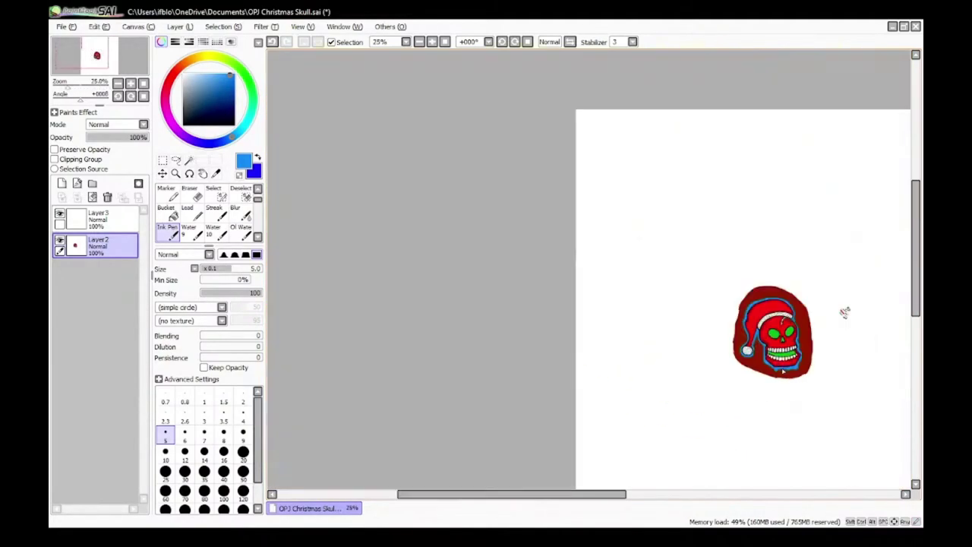
# Step: Paint an orange and a dark blue test swatch side by side in the white area near the existing colour swatches
pyautogui.scroll(6, 755, 299)
pyautogui.moveTo(201, 55); pyautogui.dragTo(180, 69)
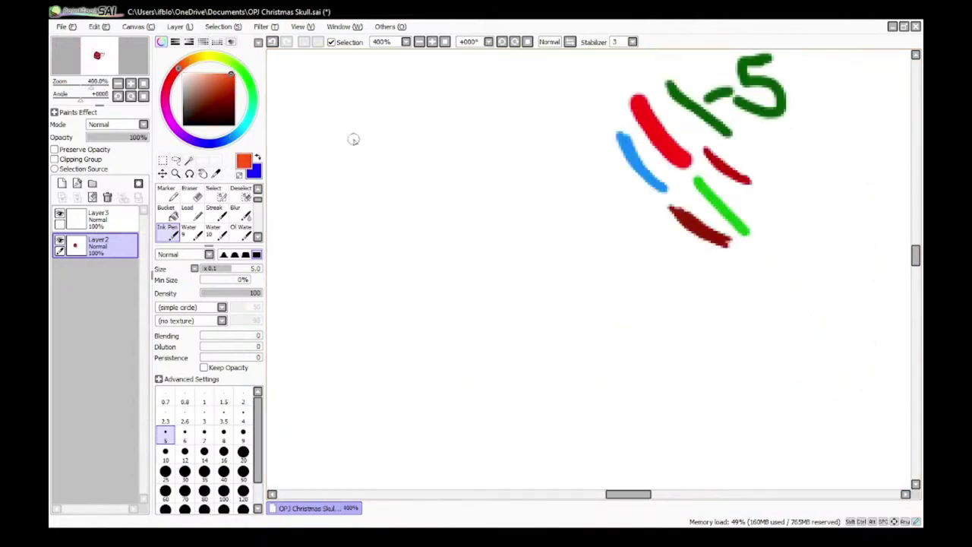
pyautogui.scroll(2, 353, 139)
pyautogui.moveTo(524, 183); pyautogui.dragTo(566, 227)
pyautogui.press('x')
pyautogui.moveTo(503, 200); pyautogui.dragTo(551, 255)
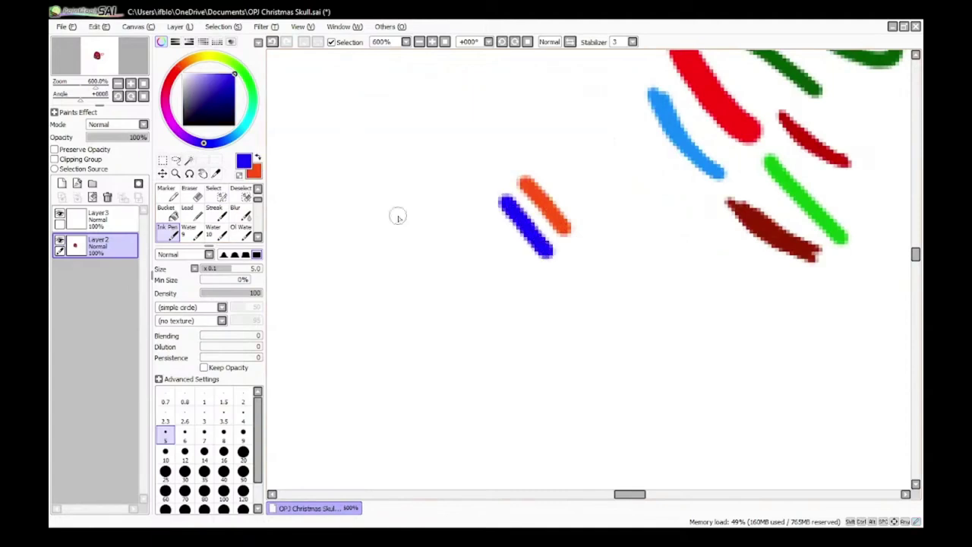
# Step: Add violet, magenta and yellow swatches below the dark blue one in the new row
pyautogui.moveTo(483, 223); pyautogui.dragTo(535, 275)
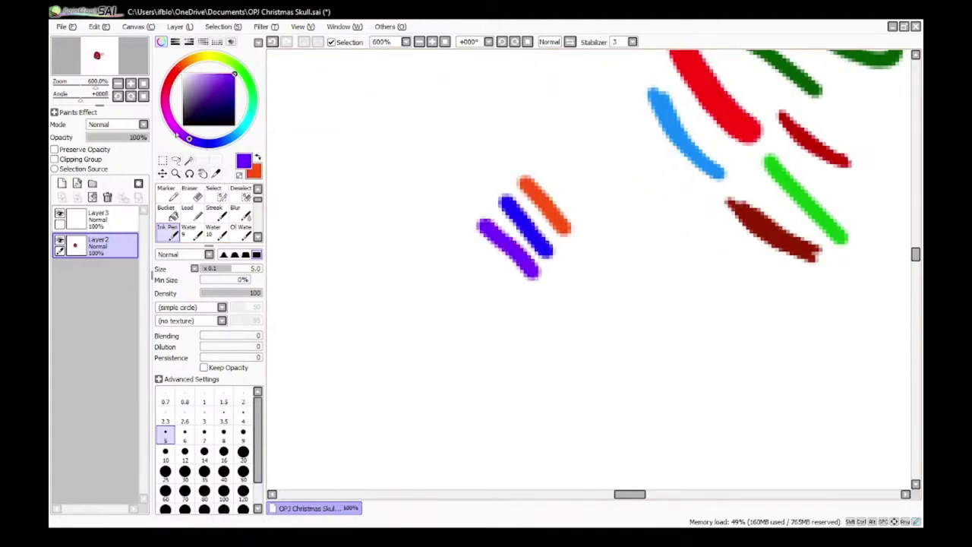
pyautogui.moveTo(176, 135); pyautogui.dragTo(176, 129)
pyautogui.moveTo(486, 270); pyautogui.dragTo(517, 297)
pyautogui.click(205, 58)
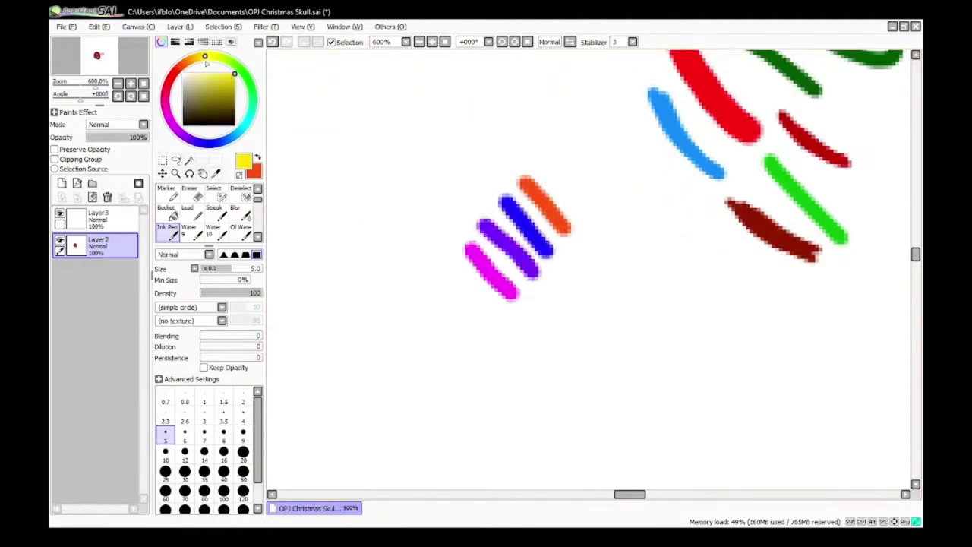
pyautogui.moveTo(448, 268); pyautogui.dragTo(501, 317)
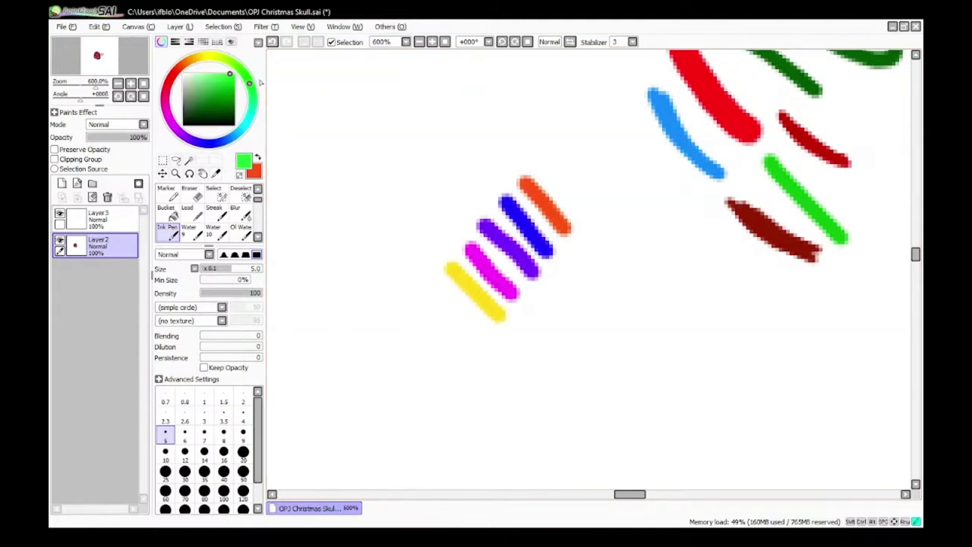
# Step: Add a bright green swatch and a red swatch sampled from the existing palette to the end of the new row
pyautogui.scroll(1, 482, 318)
pyautogui.moveTo(417, 278); pyautogui.dragTo(481, 339)
pyautogui.scroll(-2, 481, 350)
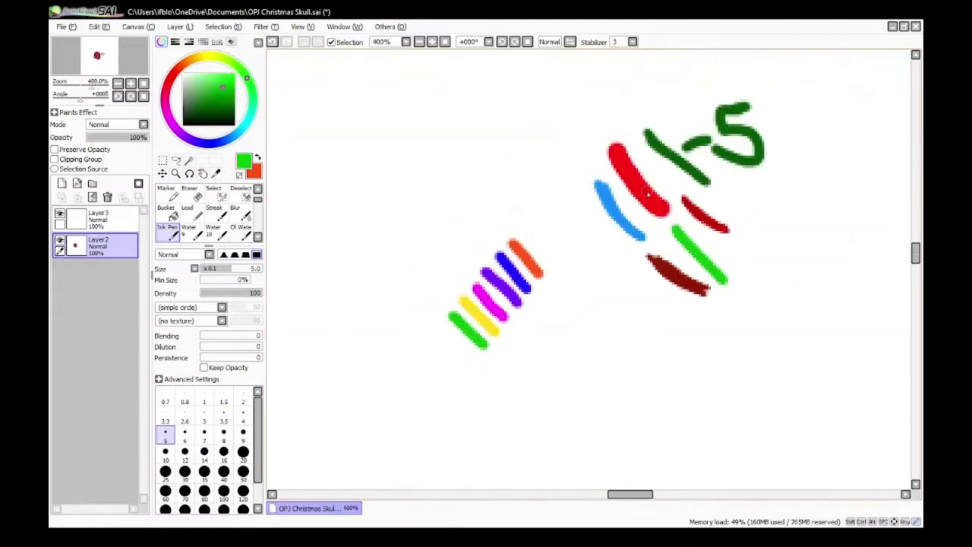
pyautogui.rightClick(651, 195)
pyautogui.scroll(2, 444, 357)
pyautogui.moveTo(441, 300); pyautogui.dragTo(498, 362)
pyautogui.scroll(-2, 499, 361)
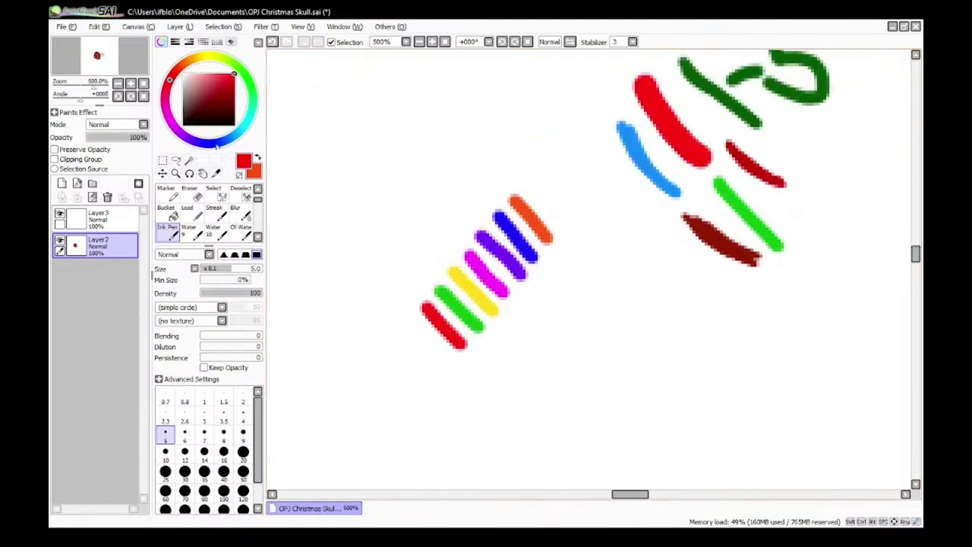
# Step: Choose a medium light blue and paint a swatch of it at the end of the new row, beside the red one
pyautogui.click(242, 128)
pyautogui.scroll(3, 434, 352)
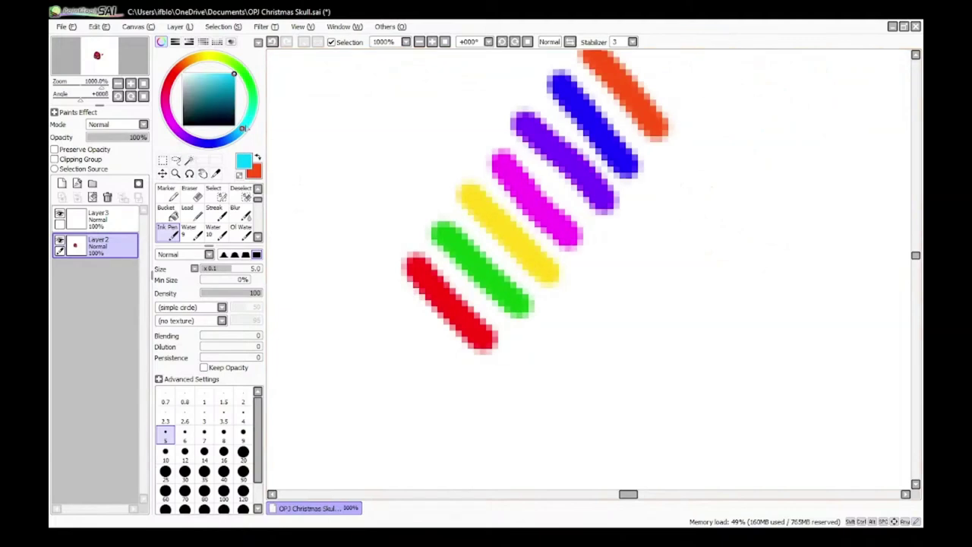
pyautogui.moveTo(244, 128); pyautogui.dragTo(252, 108)
pyautogui.moveTo(196, 47); pyautogui.dragTo(165, 68)
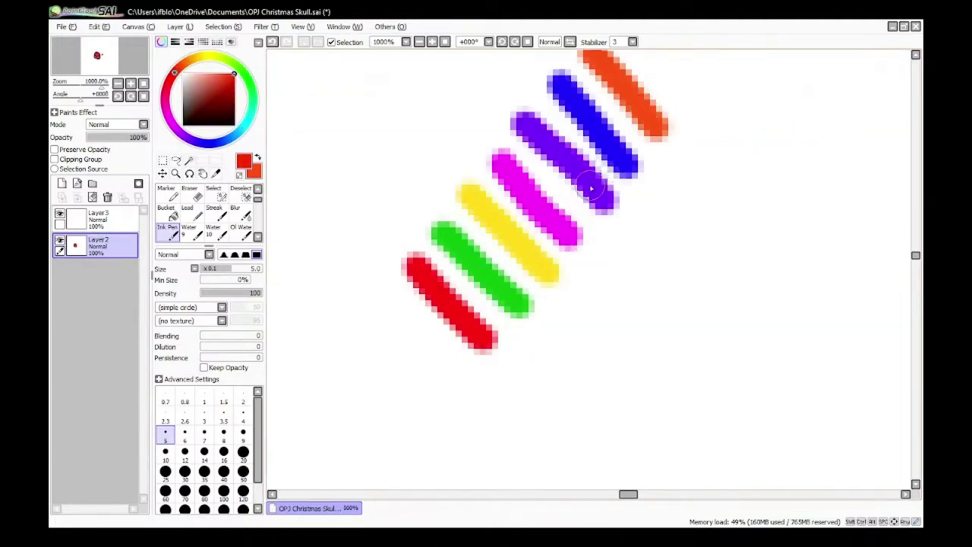
pyautogui.moveTo(232, 132); pyautogui.dragTo(234, 139)
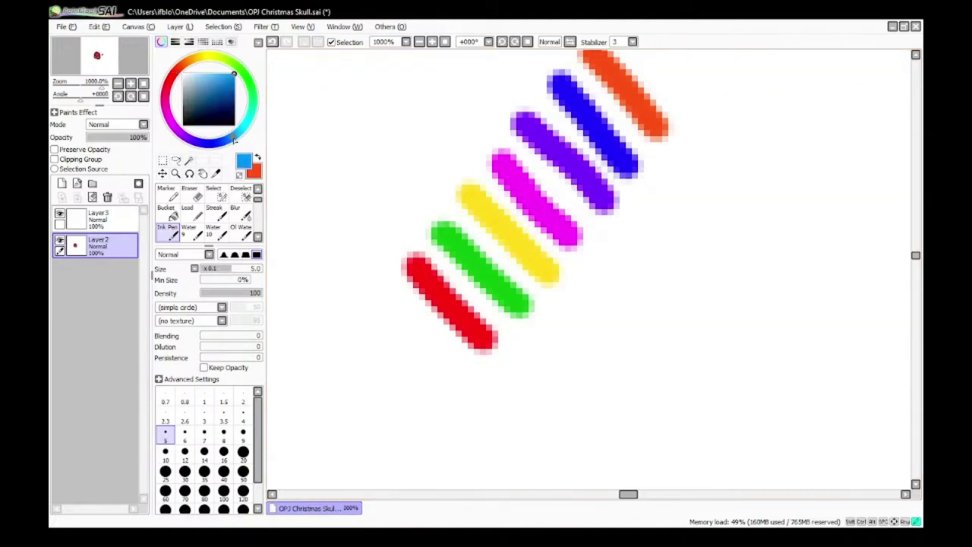
pyautogui.moveTo(394, 308); pyautogui.dragTo(458, 372)
# Step: Paint short orange dashes at brush size 4 along the outer edge of the hat's green outline, using the orange swatch's colour
pyautogui.scroll(-10, 451, 408)
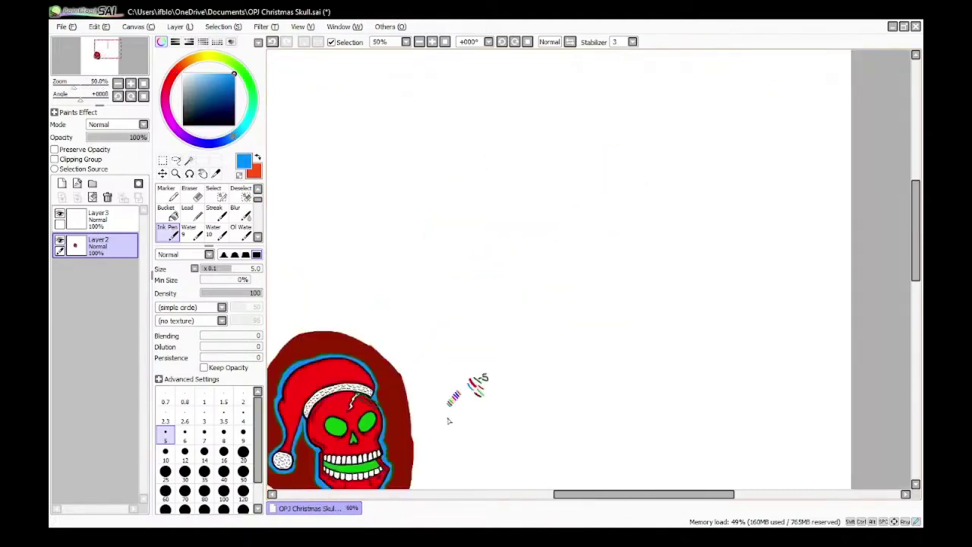
pyautogui.scroll(2, 435, 446)
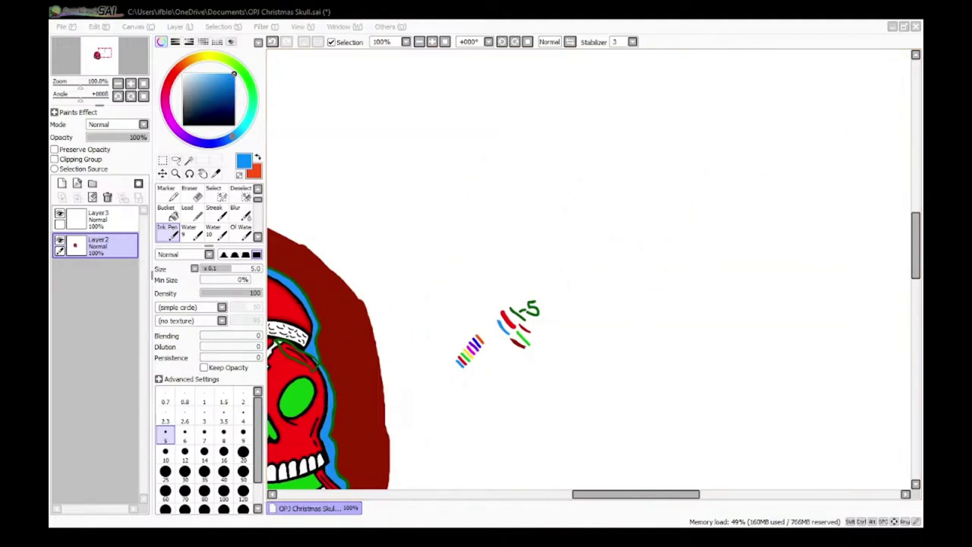
pyautogui.scroll(5, 516, 330)
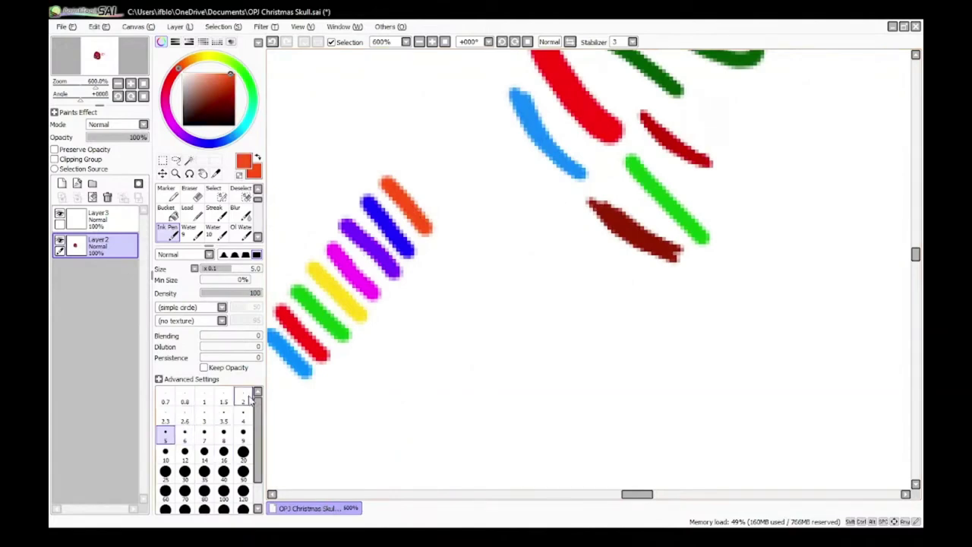
pyautogui.click(245, 420)
pyautogui.scroll(-9, 392, 434)
pyautogui.scroll(10, 315, 365)
pyautogui.moveTo(357, 332); pyautogui.dragTo(386, 380)
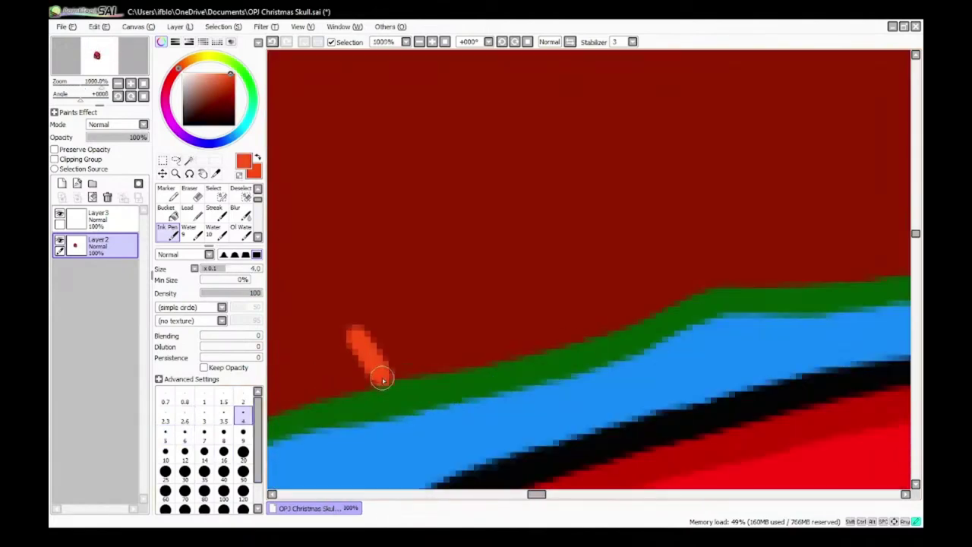
pyautogui.scroll(-4, 387, 381)
pyautogui.scroll(3, 449, 348)
pyautogui.moveTo(451, 346)
pyautogui.mouseDown()
pyautogui.moveTo(438, 397)
pyautogui.moveTo(429, 355)
pyautogui.moveTo(468, 365)
pyautogui.mouseUp()
pyautogui.scroll(-7, 437, 397)
pyautogui.scroll(7, 390, 402)
pyautogui.scroll(-7, 429, 356)
# Step: Add short dark blue dashes at brush size 3.5 beside the orange ones along the hat's outline, sampling the dark blue swatch
pyautogui.scroll(-6, 469, 364)
pyautogui.rightClick(533, 437)
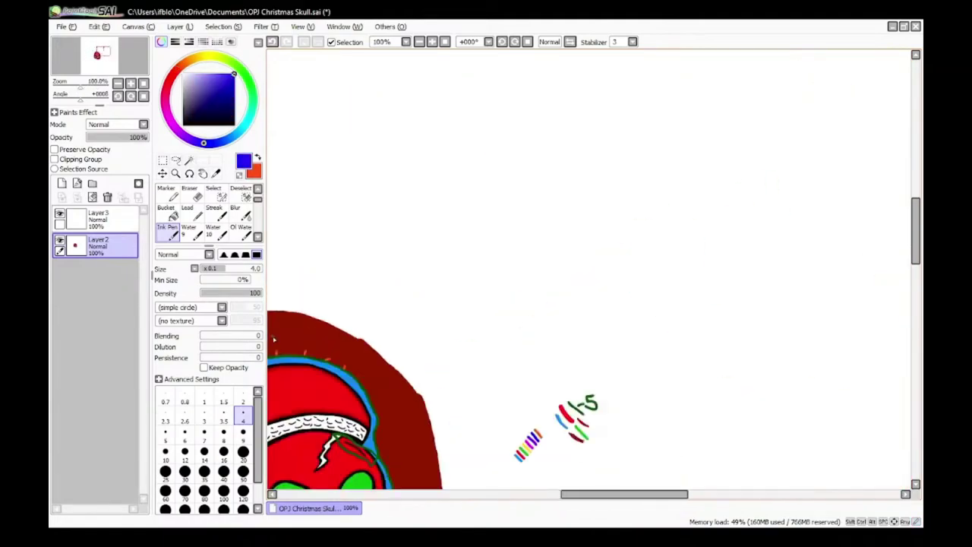
pyautogui.scroll(8, 297, 349)
pyautogui.click(224, 415)
pyautogui.scroll(-6, 427, 344)
pyautogui.scroll(7, 595, 415)
pyautogui.scroll(-3, 555, 425)
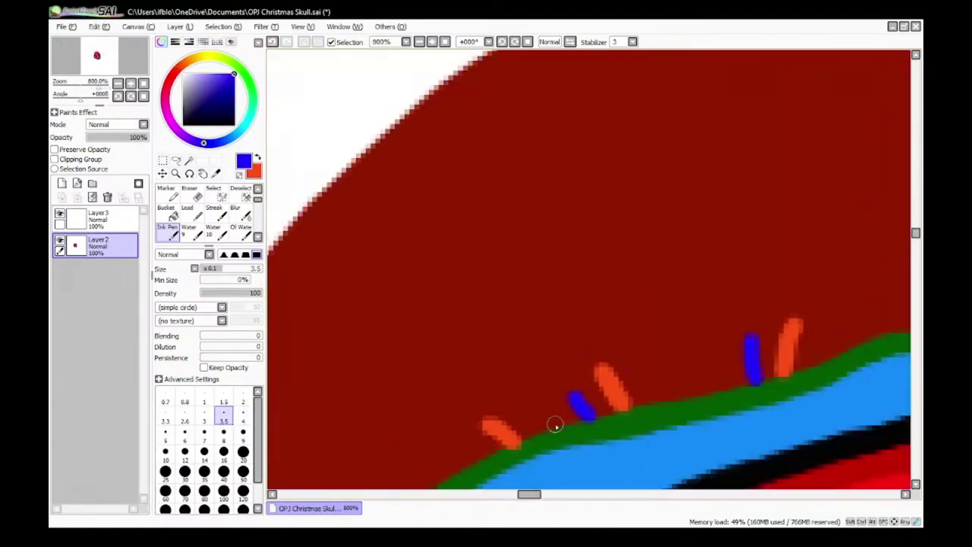
pyautogui.scroll(-5, 516, 372)
pyautogui.scroll(7, 443, 309)
pyautogui.scroll(-6, 456, 319)
pyautogui.scroll(6, 531, 281)
pyautogui.moveTo(532, 282); pyautogui.dragTo(512, 379)
# Step: Paint short yellow dashes next to the blue ones above the hat's green outline, using the yellow swatch's colour
pyautogui.scroll(-6, 463, 376)
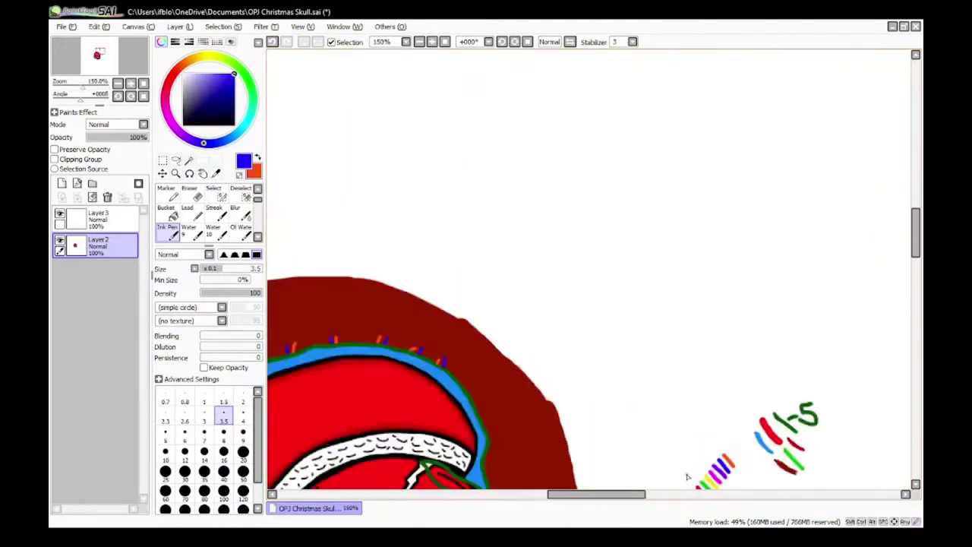
pyautogui.rightClick(699, 483)
pyautogui.scroll(-7, 285, 359)
pyautogui.scroll(8, 285, 359)
pyautogui.scroll(6, 486, 334)
pyautogui.scroll(-7, 486, 357)
pyautogui.scroll(7, 464, 334)
pyautogui.moveTo(464, 334); pyautogui.dragTo(477, 374)
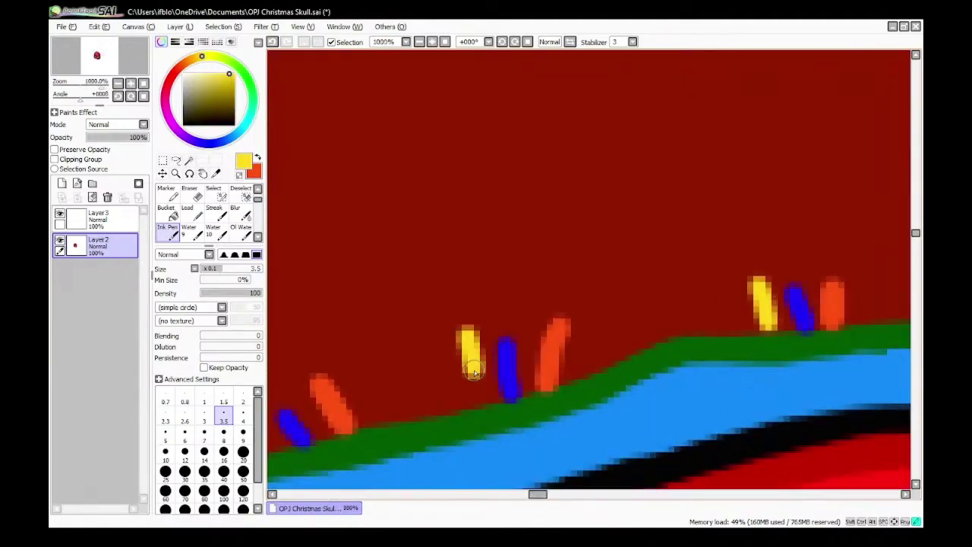
# Step: Paint short yellow dashes along the green outline at the top of the Santa hat
pyautogui.scroll(-7, 477, 374)
pyautogui.scroll(7, 422, 328)
pyautogui.moveTo(423, 328); pyautogui.dragTo(447, 374)
pyautogui.scroll(-3, 446, 372)
pyautogui.scroll(-3, 546, 411)
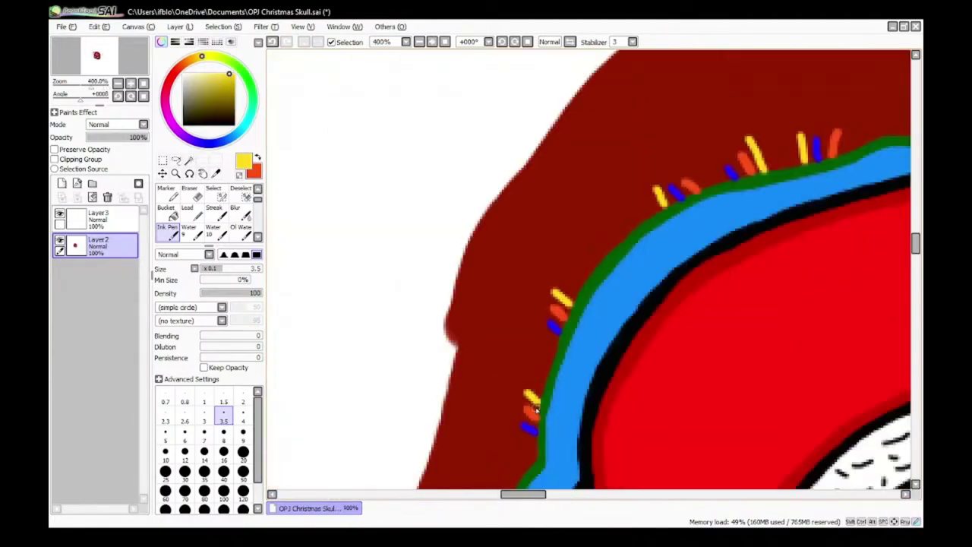
# Step: Sample violet and add short dashes of it beside the existing ones along the outline above the hat
pyautogui.rightClick(632, 344)
pyautogui.scroll(-4, 632, 344)
pyautogui.scroll(8, 447, 306)
pyautogui.moveTo(497, 370); pyautogui.dragTo(488, 392)
pyautogui.scroll(-4, 488, 379)
pyautogui.scroll(3, 413, 304)
pyautogui.moveTo(412, 266); pyautogui.dragTo(430, 336)
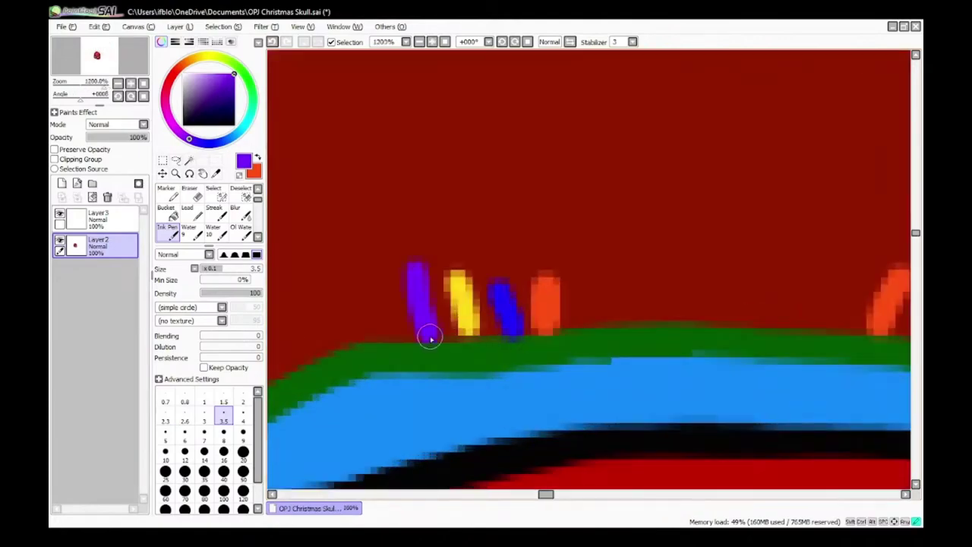
# Step: Add bright green dashes among the existing coloured ones along the hat's top outline
pyautogui.scroll(-3, 429, 336)
pyautogui.scroll(3, 364, 346)
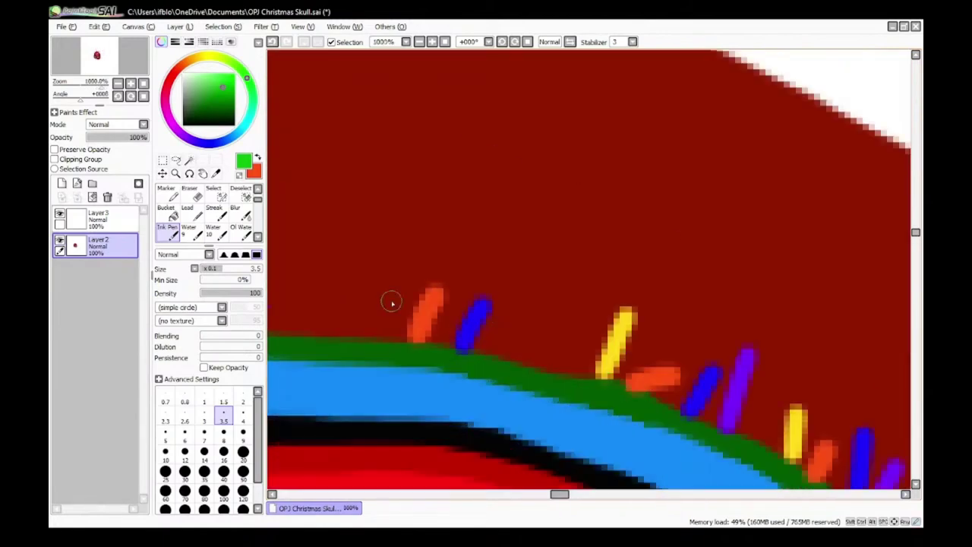
pyautogui.moveTo(388, 270); pyautogui.dragTo(383, 336)
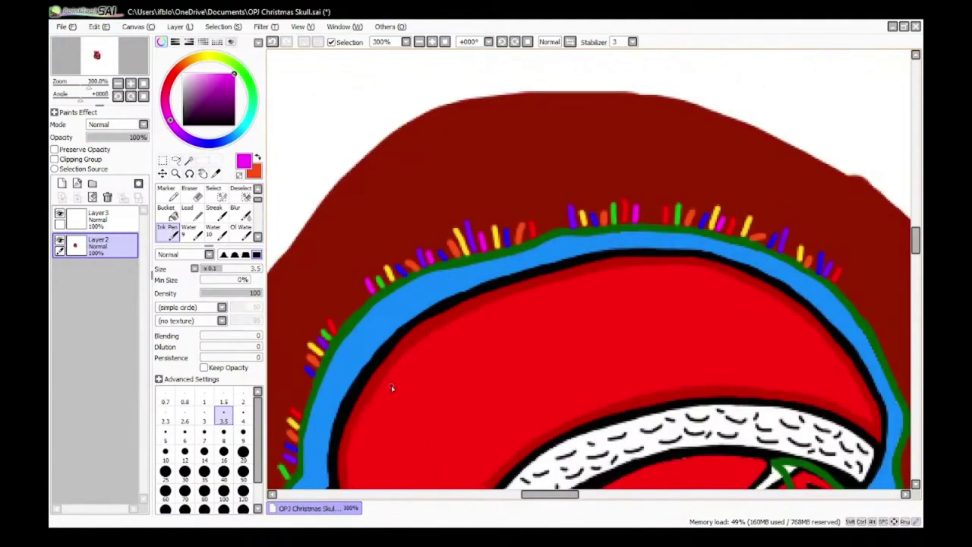
pyautogui.scroll(1, 392, 388)
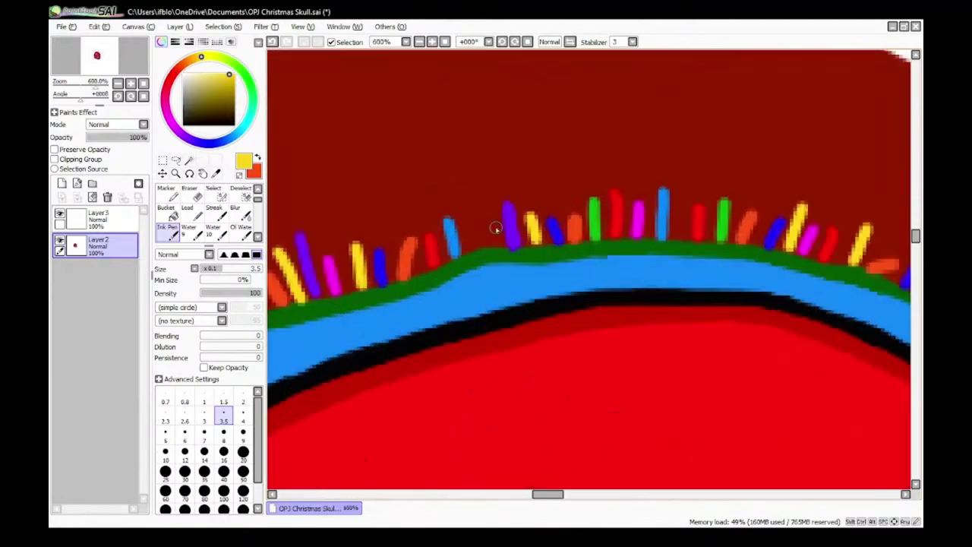
# Step: Continue the row down the hat's right curve with an orange, a dark blue and a purple dash
pyautogui.scroll(4, 495, 228)
pyautogui.rightClick(411, 181)
pyautogui.scroll(3, 550, 290)
pyautogui.moveTo(548, 344); pyautogui.dragTo(562, 291)
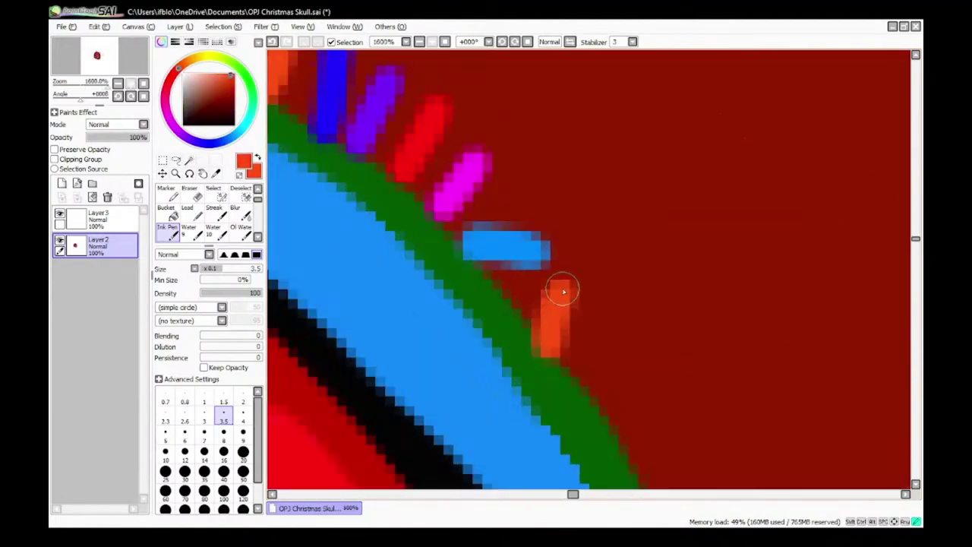
pyautogui.scroll(-3, 462, 269)
pyautogui.rightClick(398, 176)
pyautogui.rightClick(384, 133)
pyautogui.moveTo(539, 335); pyautogui.dragTo(606, 310)
# Step: Add a yellow, a red and a magenta dash below the purple one on the hat's right outline
pyautogui.scroll(-3, 524, 251)
pyautogui.rightClick(490, 199)
pyautogui.scroll(4, 524, 279)
pyautogui.moveTo(589, 351); pyautogui.dragTo(649, 322)
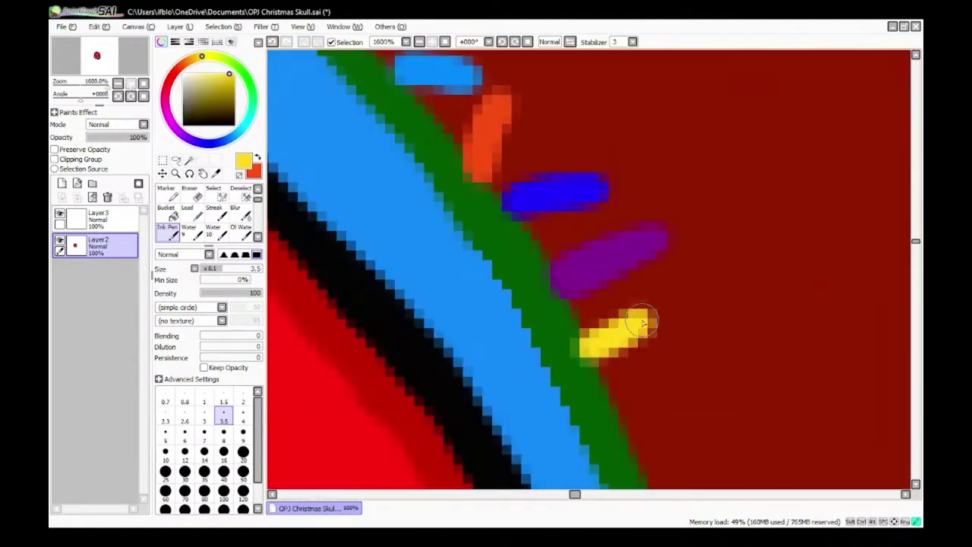
pyautogui.scroll(-4, 593, 319)
pyautogui.rightClick(486, 213)
pyautogui.rightClick(562, 241)
pyautogui.scroll(4, 638, 374)
pyautogui.moveTo(591, 309); pyautogui.dragTo(653, 281)
pyautogui.scroll(-4, 609, 300)
# Step: Sample light blue and green from the artwork and paint one dash of each below the magenta dash
pyautogui.rightClick(606, 356)
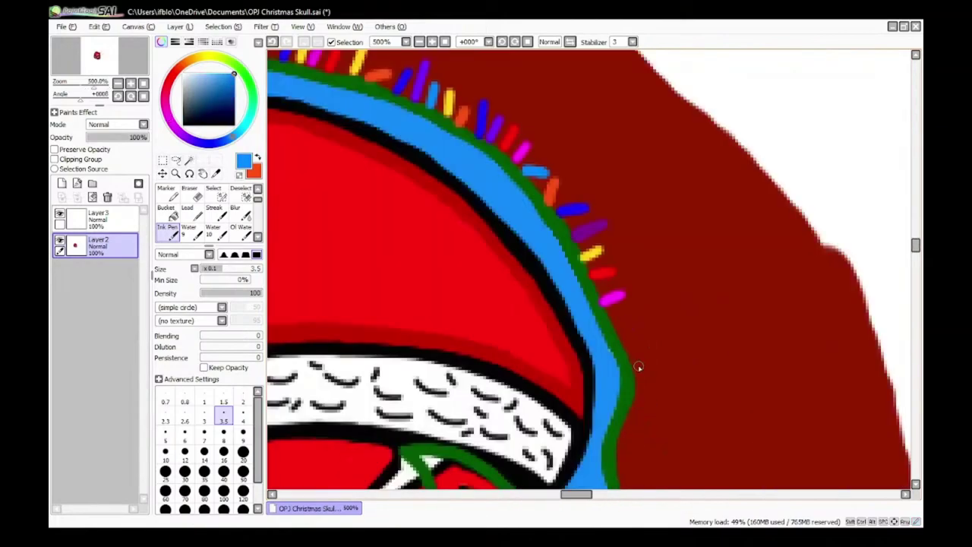
pyautogui.scroll(4, 620, 274)
pyautogui.moveTo(636, 319)
pyautogui.mouseDown()
pyautogui.moveTo(697, 313)
pyautogui.moveTo(705, 339)
pyautogui.mouseUp()
pyautogui.rightClick(642, 448)
pyautogui.scroll(3, 677, 332)
pyautogui.scroll(-4, 683, 338)
pyautogui.scroll(4, 380, 280)
pyautogui.moveTo(372, 271); pyautogui.dragTo(439, 303)
pyautogui.scroll(-5, 448, 304)
pyautogui.scroll(3, 714, 304)
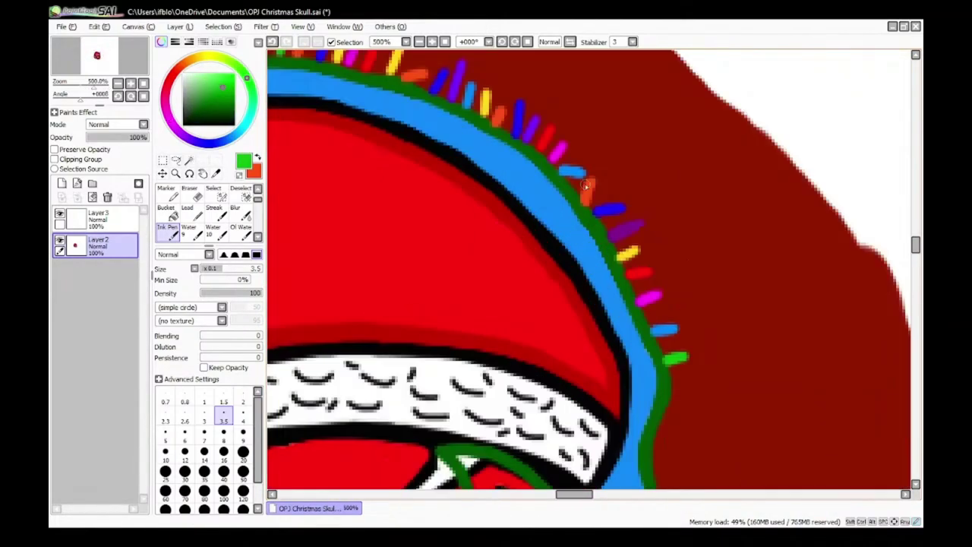
# Step: Paint an orange, a dark blue and a purple dash on the outline beside the hat's right brim
pyautogui.rightClick(631, 230)
pyautogui.scroll(3, 676, 373)
pyautogui.moveTo(642, 342)
pyautogui.mouseDown()
pyautogui.moveTo(662, 358)
pyautogui.moveTo(691, 357)
pyautogui.mouseUp()
pyautogui.rightClick(623, 221)
pyautogui.scroll(-4, 691, 355)
pyautogui.rightClick(624, 199)
pyautogui.moveTo(628, 325); pyautogui.dragTo(664, 342)
pyautogui.scroll(-4, 600, 307)
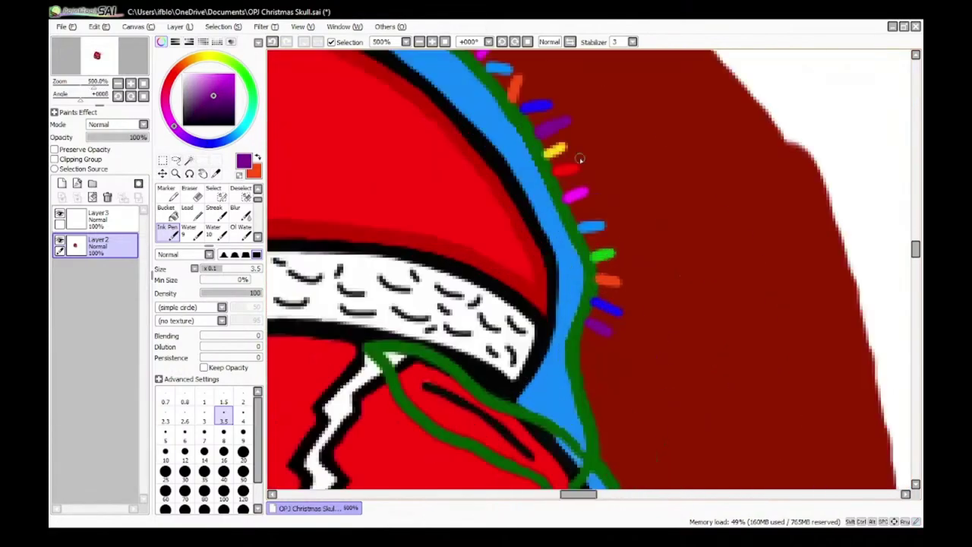
# Step: Add a yellow and a red dash below the purple one beside the hat brim
pyautogui.rightClick(556, 149)
pyautogui.scroll(4, 608, 380)
pyautogui.moveTo(536, 214); pyautogui.dragTo(588, 237)
pyautogui.scroll(-4, 604, 334)
pyautogui.rightClick(566, 160)
pyautogui.scroll(3, 589, 348)
pyautogui.moveTo(560, 278); pyautogui.dragTo(606, 286)
pyautogui.scroll(-6, 600, 357)
# Step: Paint a magenta, a light blue and a green dash down to where the leaf shape meets the outline
pyautogui.rightClick(591, 306)
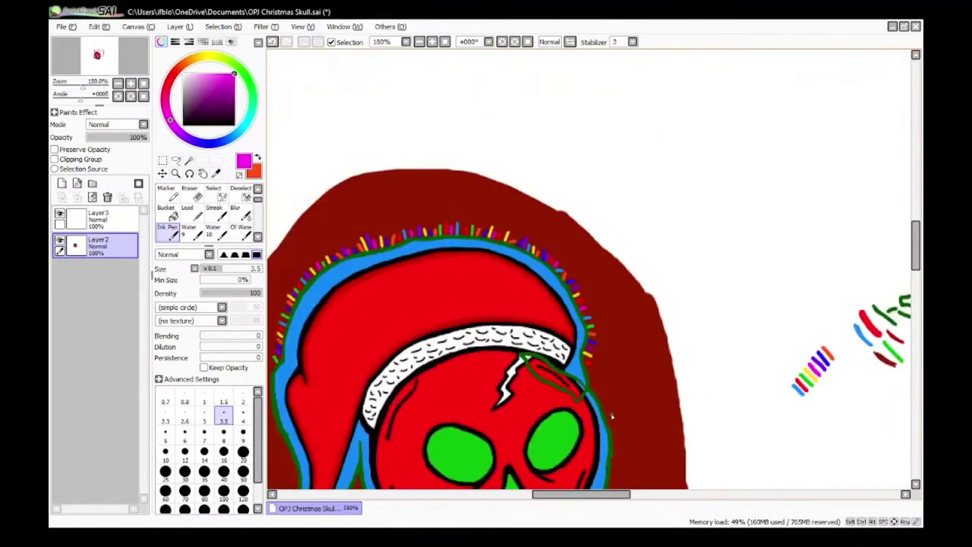
pyautogui.moveTo(514, 270)
pyautogui.mouseDown()
pyautogui.moveTo(559, 266)
pyautogui.moveTo(559, 247)
pyautogui.mouseUp()
pyautogui.rightClick(543, 155)
pyautogui.scroll(4, 562, 298)
pyautogui.scroll(-4, 581, 425)
pyautogui.rightClick(551, 199)
pyautogui.scroll(4, 566, 387)
pyautogui.moveTo(532, 414); pyautogui.dragTo(580, 411)
pyautogui.scroll(-9, 592, 398)
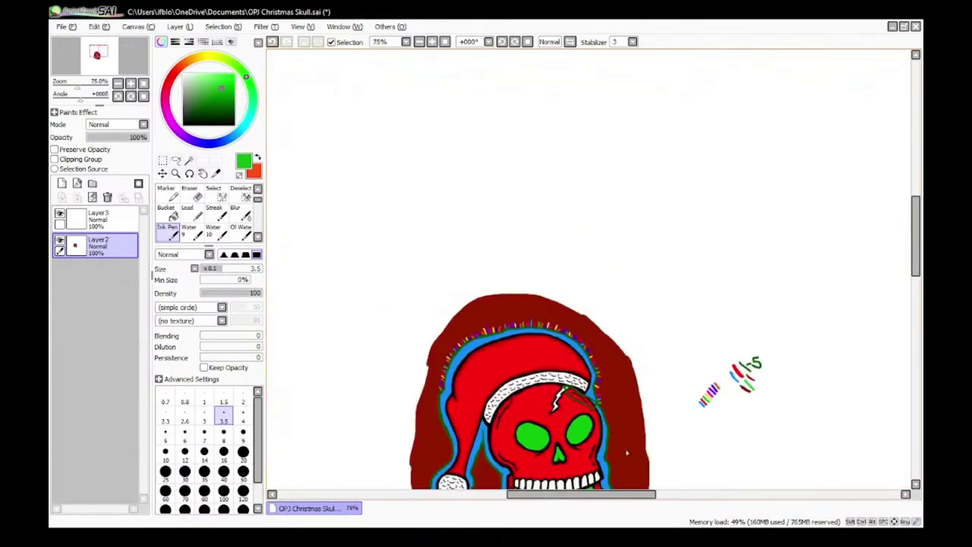
# Step: Sample black and touch up the skull's thick outline beside its left cheek
pyautogui.scroll(7, 593, 399)
pyautogui.scroll(-7, 539, 349)
pyautogui.scroll(5, 501, 426)
pyautogui.scroll(-6, 498, 456)
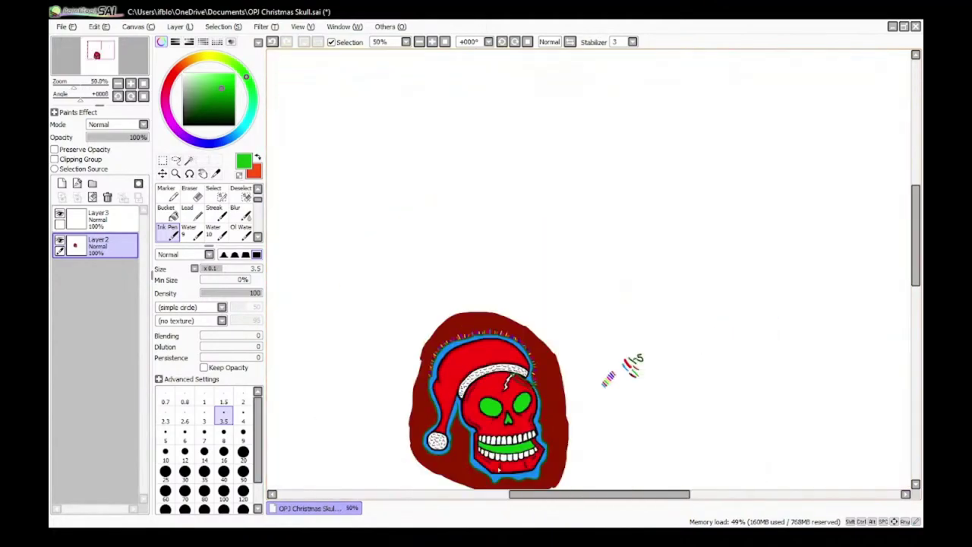
pyautogui.scroll(10, 477, 423)
pyautogui.rightClick(343, 280)
pyautogui.scroll(-4, 416, 372)
pyautogui.scroll(5, 395, 300)
pyautogui.scroll(-3, 588, 299)
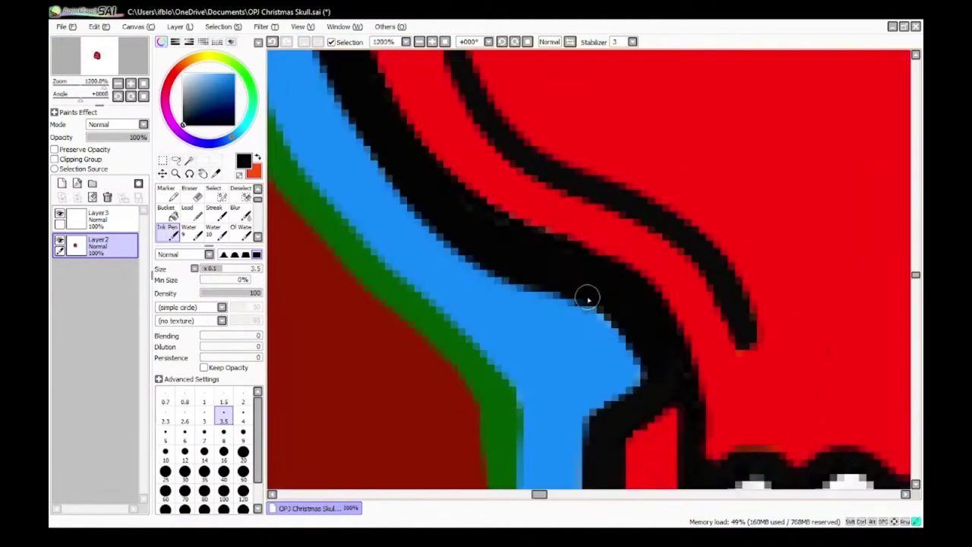
# Step: Touch up the edge between the blue band and the black outline along the skull's right cheek
pyautogui.scroll(-8, 587, 299)
pyautogui.scroll(10, 639, 276)
pyautogui.rightClick(639, 275)
pyautogui.moveTo(604, 252); pyautogui.dragTo(613, 275)
pyautogui.scroll(-3, 614, 275)
pyautogui.moveTo(646, 332); pyautogui.dragTo(657, 402)
pyautogui.scroll(-4, 658, 395)
pyautogui.scroll(4, 640, 281)
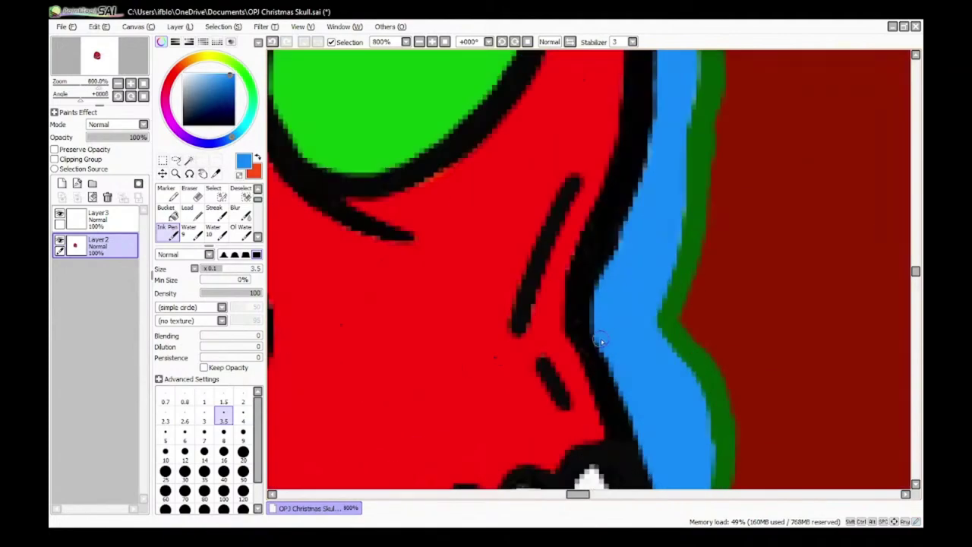
pyautogui.scroll(-8, 611, 379)
pyautogui.scroll(5, 534, 293)
pyautogui.rightClick(532, 312)
pyautogui.click(150, 536)
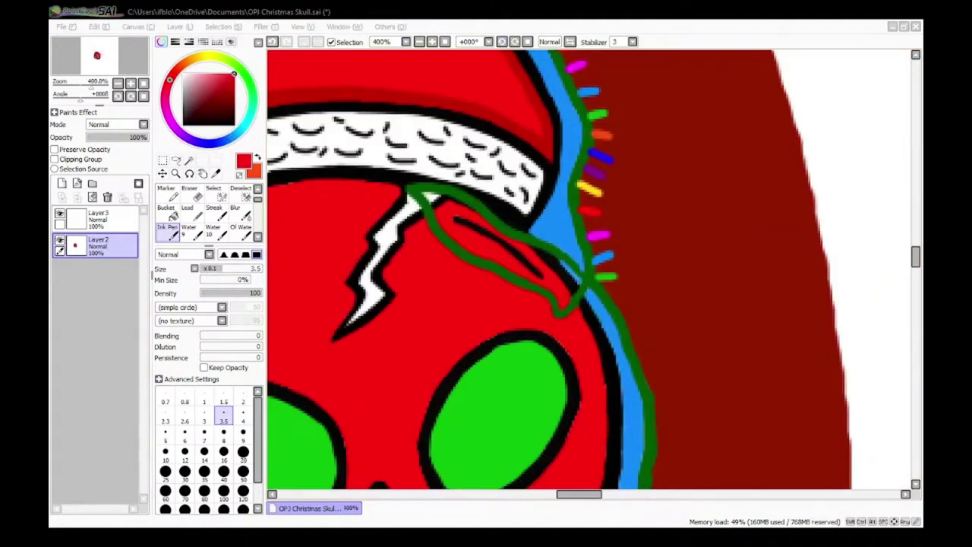
pyautogui.click(151, 536)
# Step: Continue the row below the leaf shape with an orange, a dark blue and a purple dash
pyautogui.scroll(-2, 581, 228)
pyautogui.rightClick(877, 231)
pyautogui.scroll(5, 607, 259)
pyautogui.moveTo(531, 288)
pyautogui.mouseDown()
pyautogui.moveTo(542, 276)
pyautogui.moveTo(578, 298)
pyautogui.mouseUp()
pyautogui.scroll(-5, 564, 262)
pyautogui.rightClick(847, 227)
pyautogui.scroll(3, 562, 274)
pyautogui.rightClick(512, 95)
pyautogui.moveTo(564, 332); pyautogui.dragTo(588, 326)
# Step: Paint a yellow, a red and a magenta dash on the outline beside the skull's right temple
pyautogui.rightClick(503, 120)
pyautogui.moveTo(569, 355); pyautogui.dragTo(593, 352)
pyautogui.rightClick(505, 153)
pyautogui.moveTo(585, 393); pyautogui.dragTo(605, 378)
pyautogui.rightClick(519, 189)
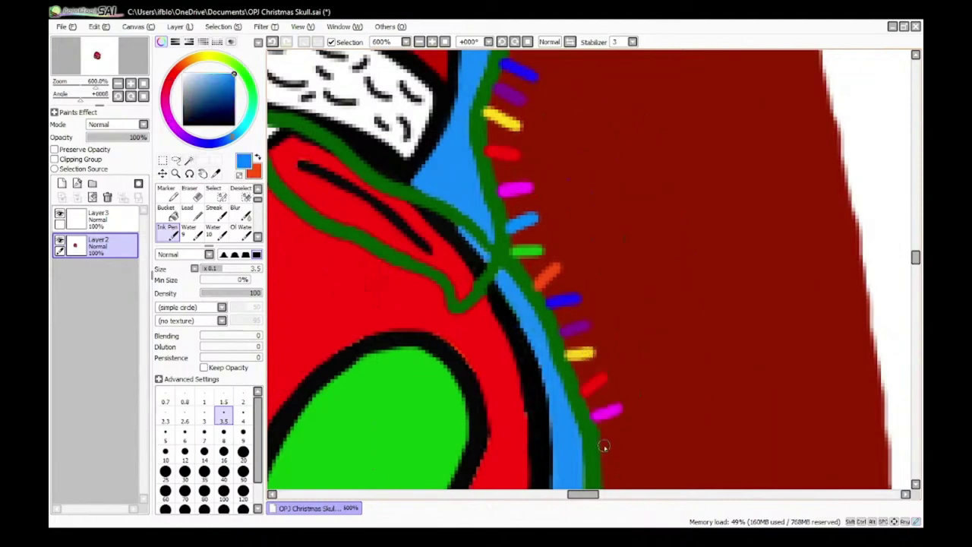
# Step: Add light blue, green, orange and dark blue dashes down the outline beside the right eye socket
pyautogui.moveTo(605, 446); pyautogui.dragTo(630, 447)
pyautogui.rightClick(527, 250)
pyautogui.scroll(3, 604, 418)
pyautogui.moveTo(529, 367); pyautogui.dragTo(579, 372)
pyautogui.scroll(-6, 555, 367)
pyautogui.scroll(5, 543, 402)
pyautogui.rightClick(459, 114)
pyautogui.moveTo(518, 337)
pyautogui.mouseDown()
pyautogui.moveTo(548, 337)
pyautogui.moveTo(560, 375)
pyautogui.moveTo(548, 376)
pyautogui.moveTo(545, 395)
pyautogui.mouseUp()
# Step: Paint purple, yellow, red and magenta dashes on the outline just below the right eye socket's level
pyautogui.scroll(-6, 559, 374)
pyautogui.scroll(2, 561, 380)
pyautogui.rightClick(507, 187)
pyautogui.rightClick(512, 209)
pyautogui.rightClick(524, 234)
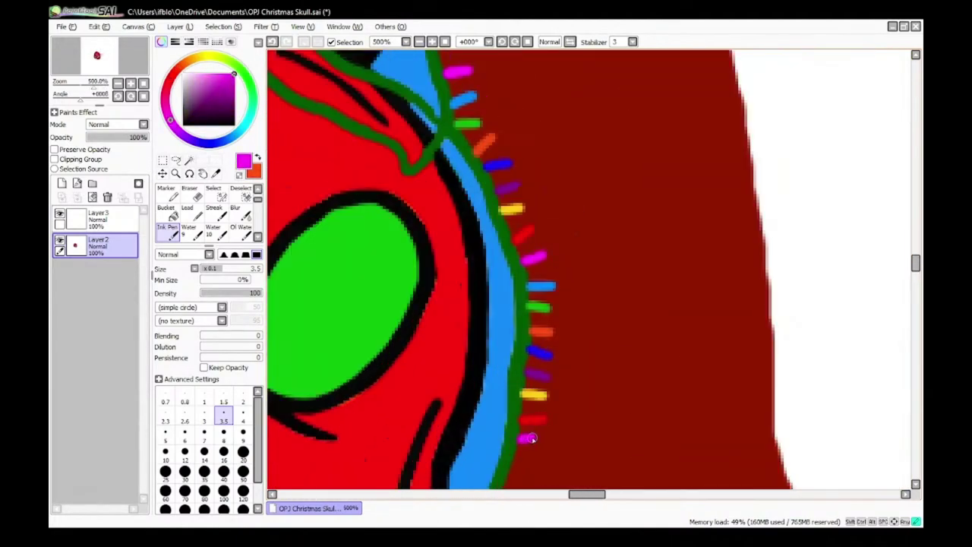
pyautogui.moveTo(531, 439); pyautogui.dragTo(542, 437)
# Step: Paint a light blue, a green and an orange dash around the notch in the outline at the right cheek
pyautogui.rightClick(541, 286)
pyautogui.moveTo(505, 344); pyautogui.dragTo(570, 385)
pyautogui.rightClick(574, 224)
pyautogui.moveTo(524, 319); pyautogui.dragTo(578, 376)
pyautogui.rightClick(591, 216)
pyautogui.moveTo(518, 366); pyautogui.dragTo(579, 402)
pyautogui.scroll(-7, 584, 383)
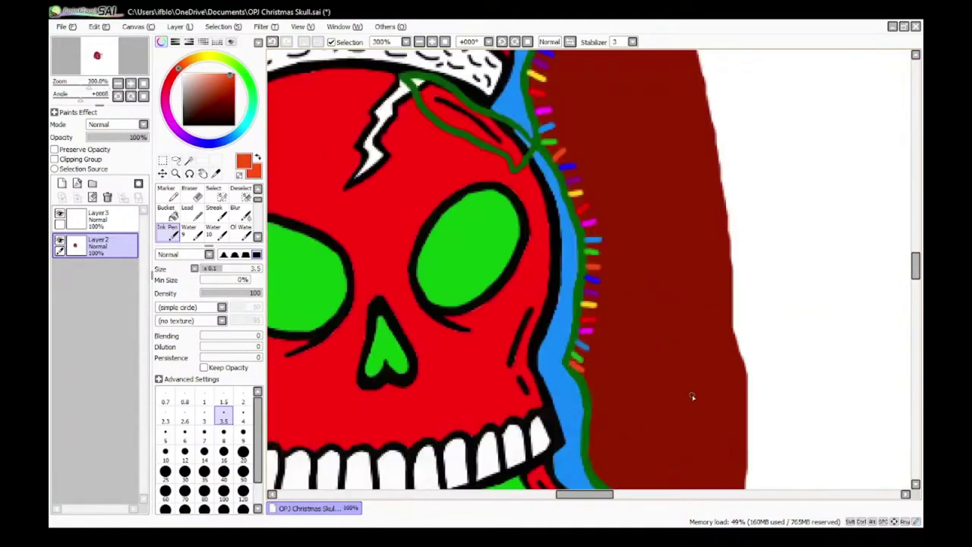
# Step: Add a dark blue, a purple and a yellow dash below the cheek notch, sampling colours from the row above
pyautogui.rightClick(593, 280)
pyautogui.scroll(5, 583, 375)
pyautogui.moveTo(563, 292); pyautogui.dragTo(608, 291)
pyautogui.rightClick(583, 164)
pyautogui.moveTo(555, 313); pyautogui.dragTo(576, 315)
pyautogui.rightClick(550, 206)
pyautogui.moveTo(549, 357); pyautogui.dragTo(575, 360)
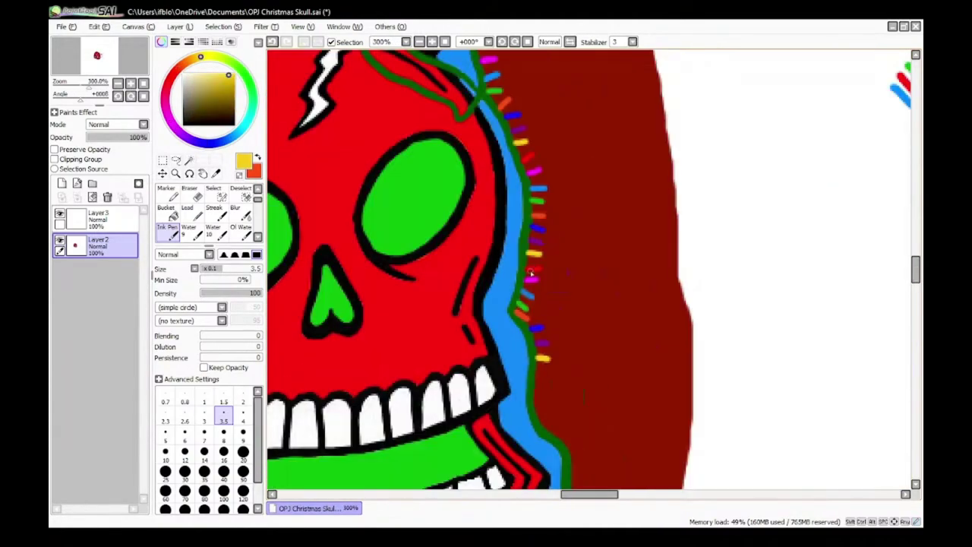
# Step: Paint a red, a magenta and a light blue dash on the outline beside the upper teeth
pyautogui.rightClick(531, 271)
pyautogui.scroll(5, 531, 407)
pyautogui.moveTo(531, 319); pyautogui.dragTo(590, 347)
pyautogui.rightClick(559, 163)
pyautogui.moveTo(498, 294); pyautogui.dragTo(560, 312)
pyautogui.rightClick(517, 152)
pyautogui.moveTo(494, 372); pyautogui.dragTo(538, 373)
# Step: Add a green, an orange and a dark blue dash along the outline's bulge beside the open mouth
pyautogui.rightClick(493, 152)
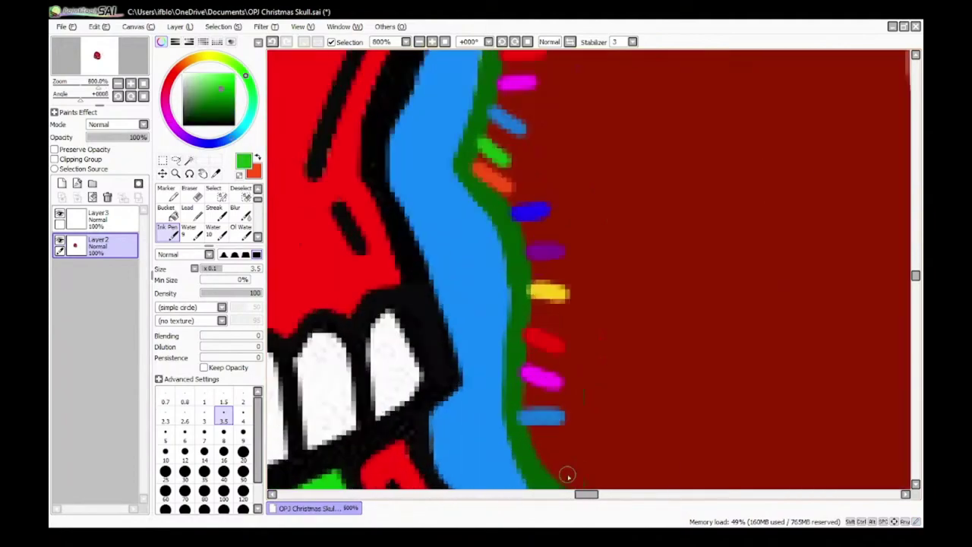
pyautogui.scroll(-4, 568, 475)
pyautogui.scroll(5, 540, 384)
pyautogui.keyDown('alt'); pyautogui.click(549, 325); pyautogui.keyUp('alt')
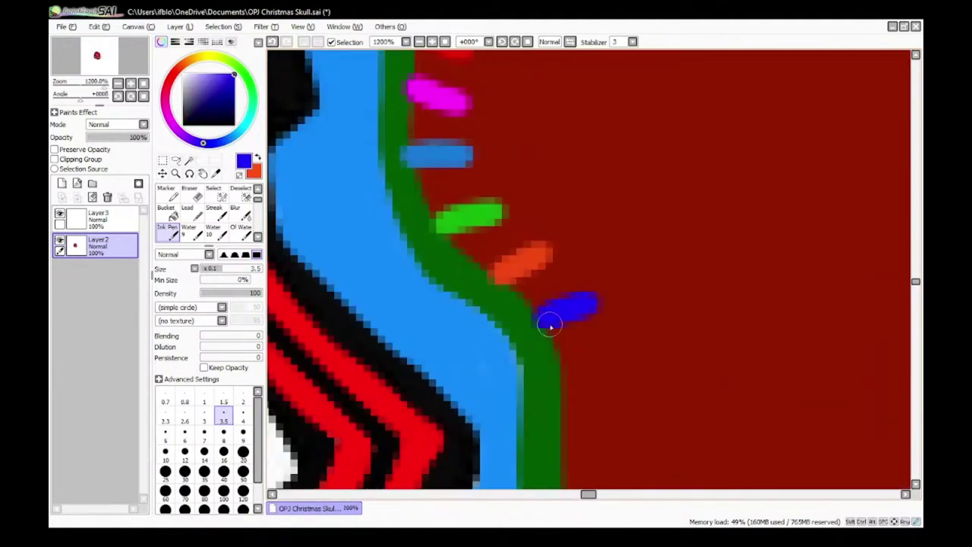
# Step: Paint a purple, a yellow and a red dash on the outline beside the corner of the jaw
pyautogui.scroll(-5, 550, 325)
pyautogui.rightClick(517, 187)
pyautogui.moveTo(545, 323)
pyautogui.mouseDown()
pyautogui.moveTo(588, 328)
pyautogui.moveTo(592, 364)
pyautogui.mouseUp()
pyautogui.rightClick(543, 222)
pyautogui.scroll(-4, 585, 367)
pyautogui.rightClick(506, 245)
pyautogui.moveTo(499, 369); pyautogui.dragTo(534, 390)
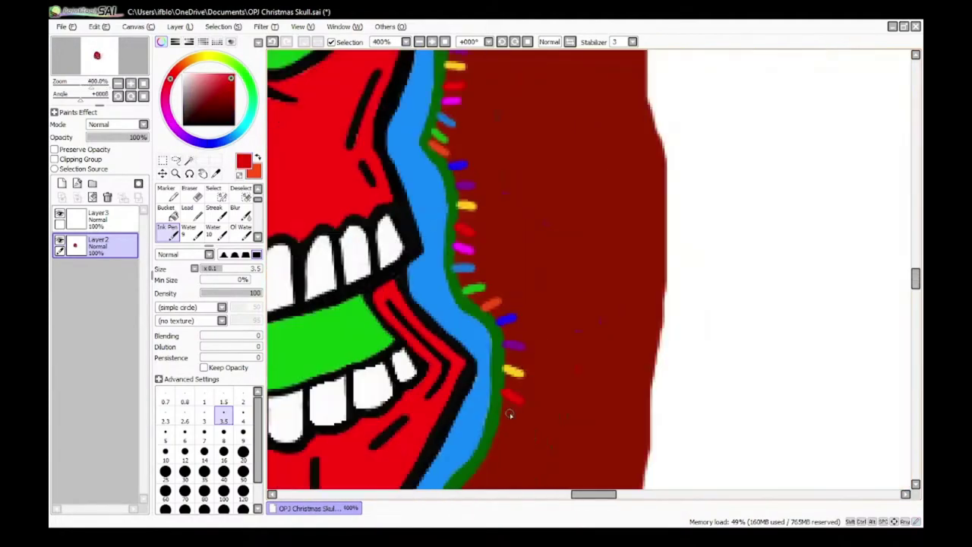
# Step: Continue the dash row below the corner of the jaw with a magenta and a light blue dash in sampled colours
pyautogui.rightClick(475, 290)
pyautogui.scroll(4, 521, 448)
pyautogui.moveTo(449, 317); pyautogui.dragTo(504, 360)
pyautogui.rightClick(448, 224)
pyautogui.scroll(-4, 498, 368)
# Step: Paint a green, an orange and a dark blue dash down the slanting outline beside the lower jaw
pyautogui.rightClick(461, 262)
pyautogui.scroll(4, 470, 403)
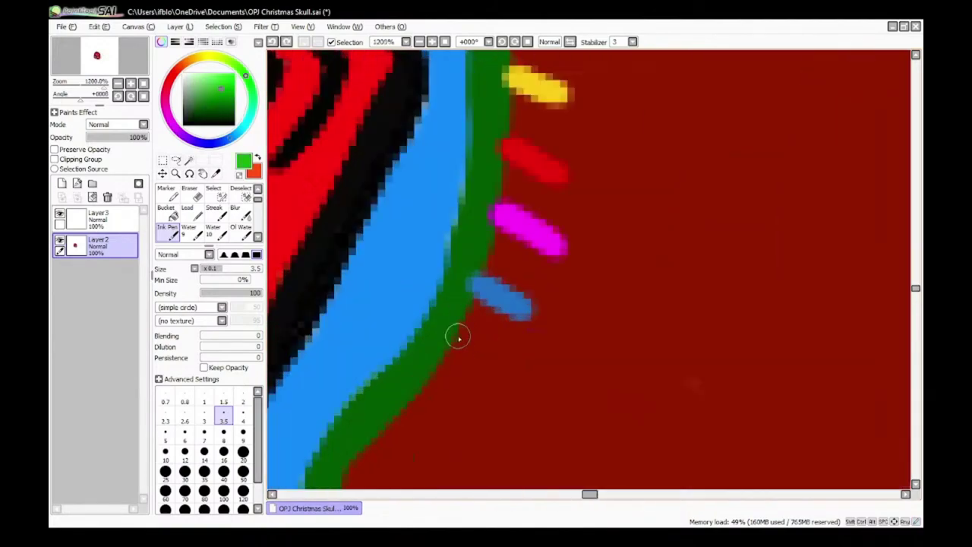
pyautogui.scroll(-4, 498, 377)
pyautogui.rightClick(451, 195)
pyautogui.moveTo(458, 337)
pyautogui.mouseDown()
pyautogui.moveTo(499, 377)
pyautogui.moveTo(482, 393)
pyautogui.mouseUp()
pyautogui.rightClick(511, 119)
pyautogui.moveTo(519, 245); pyautogui.dragTo(542, 284)
# Step: Add a purple, a yellow, a red and a magenta dash down the steep stretch of outline beside the chin
pyautogui.rightClick(497, 148)
pyautogui.scroll(5, 531, 187)
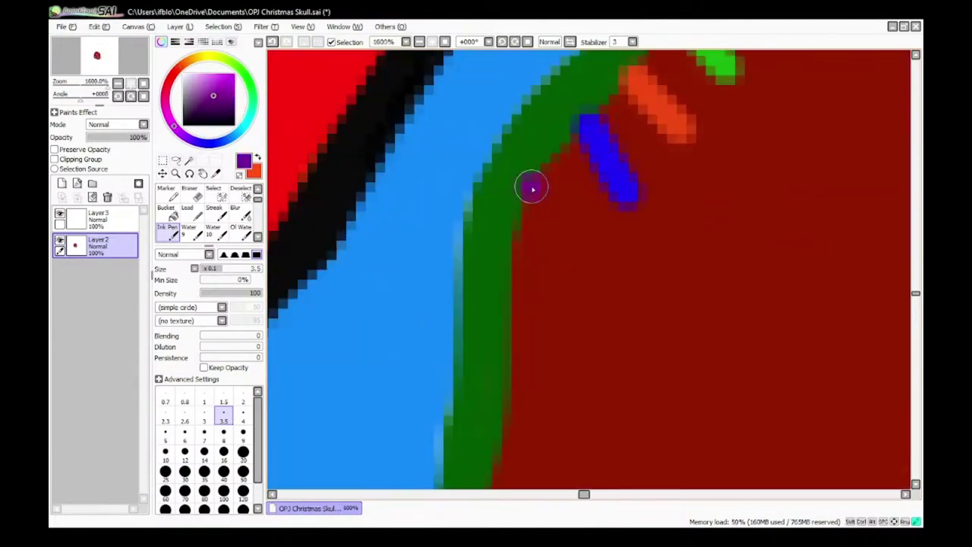
pyautogui.rightClick(619, 141)
pyautogui.moveTo(531, 187); pyautogui.dragTo(600, 271)
pyautogui.rightClick(640, 170)
pyautogui.moveTo(569, 233); pyautogui.dragTo(617, 269)
pyautogui.rightClick(655, 161)
pyautogui.moveTo(566, 402); pyautogui.dragTo(605, 429)
# Step: Paint a light blue, a green, an orange and a dark blue dash around the outline's rounded corner below the chin
pyautogui.rightClick(663, 255)
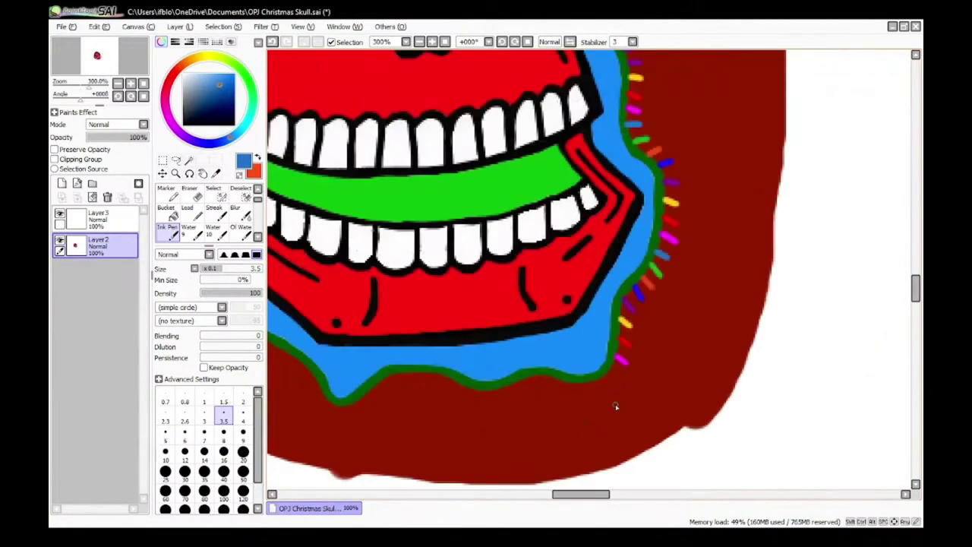
pyautogui.scroll(4, 616, 407)
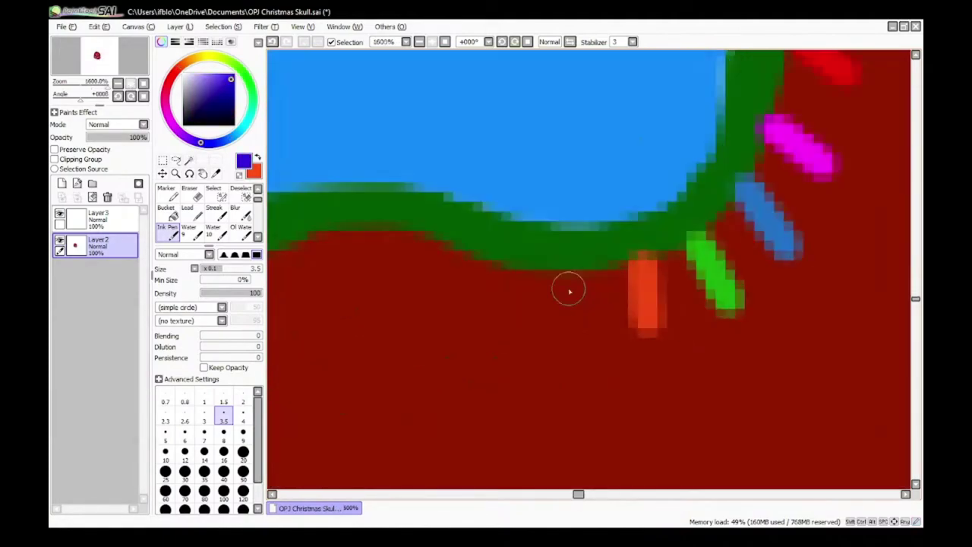
pyautogui.rightClick(657, 186)
pyautogui.moveTo(561, 273)
pyautogui.mouseDown()
pyautogui.moveTo(575, 339)
pyautogui.moveTo(529, 346)
pyautogui.mouseUp()
# Step: Add a purple, a yellow and a red dash along the first shallow arch of the outline under the chin
pyautogui.rightClick(635, 226)
pyautogui.moveTo(477, 275); pyautogui.dragTo(457, 350)
pyautogui.rightClick(584, 271)
pyautogui.moveTo(496, 299); pyautogui.dragTo(495, 367)
# Step: Paint a magenta, a light blue and a green dash down into the dip of the outline under the chin
pyautogui.rightClick(552, 371)
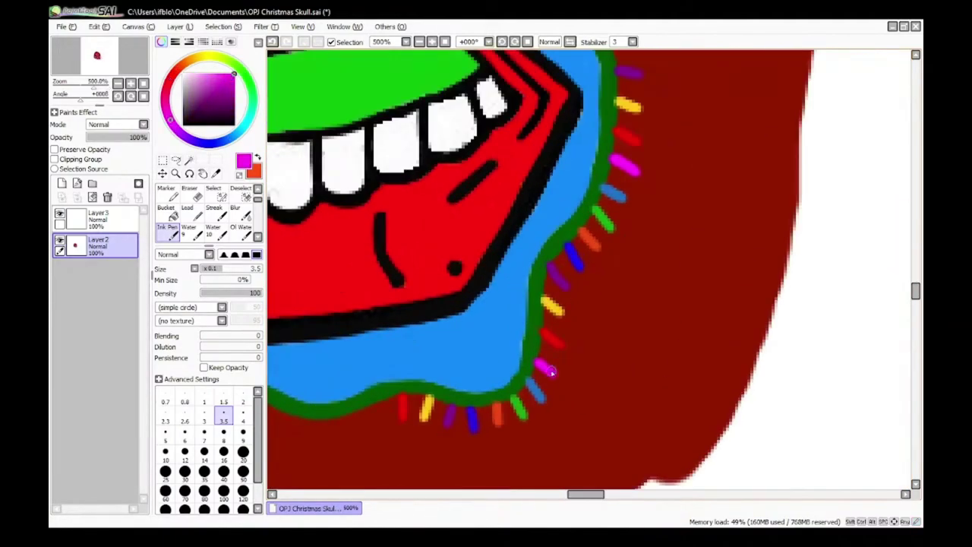
pyautogui.scroll(-1, 552, 373)
pyautogui.scroll(2, 456, 422)
pyautogui.moveTo(432, 337); pyautogui.dragTo(444, 370)
pyautogui.rightClick(687, 311)
pyautogui.moveTo(397, 350); pyautogui.dragTo(412, 382)
pyautogui.rightClick(662, 336)
pyautogui.scroll(2, 380, 387)
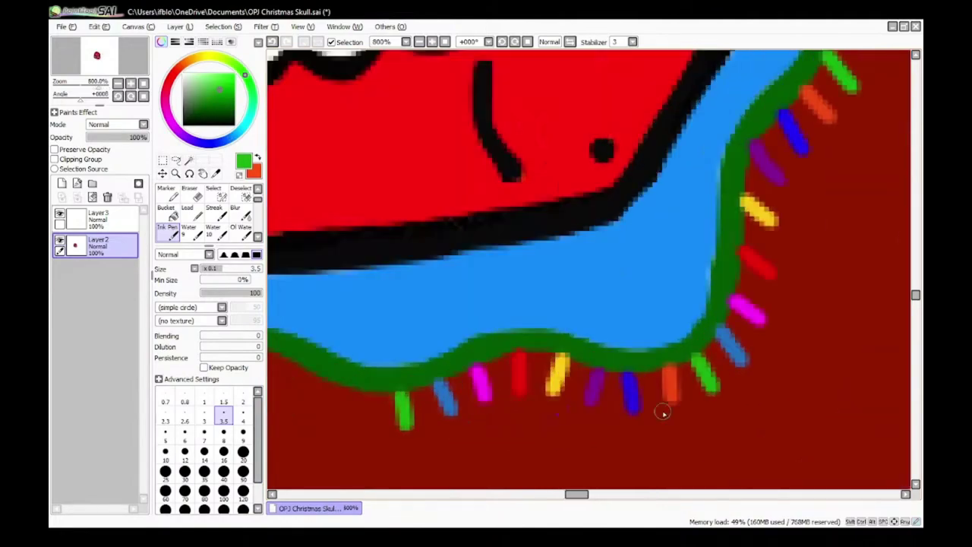
# Step: Add an orange and a dark blue dash in the dip under the chin, sampling colours from the existing row
pyautogui.rightClick(669, 394)
pyautogui.scroll(2, 562, 342)
pyautogui.moveTo(572, 336); pyautogui.dragTo(560, 383)
pyautogui.scroll(-2, 560, 382)
pyautogui.rightClick(834, 361)
pyautogui.moveTo(520, 347); pyautogui.dragTo(509, 407)
# Step: Paint a purple, a yellow, a red and a magenta dash along the second arch of the outline under the chin
pyautogui.rightClick(855, 348)
pyautogui.scroll(-9, 492, 416)
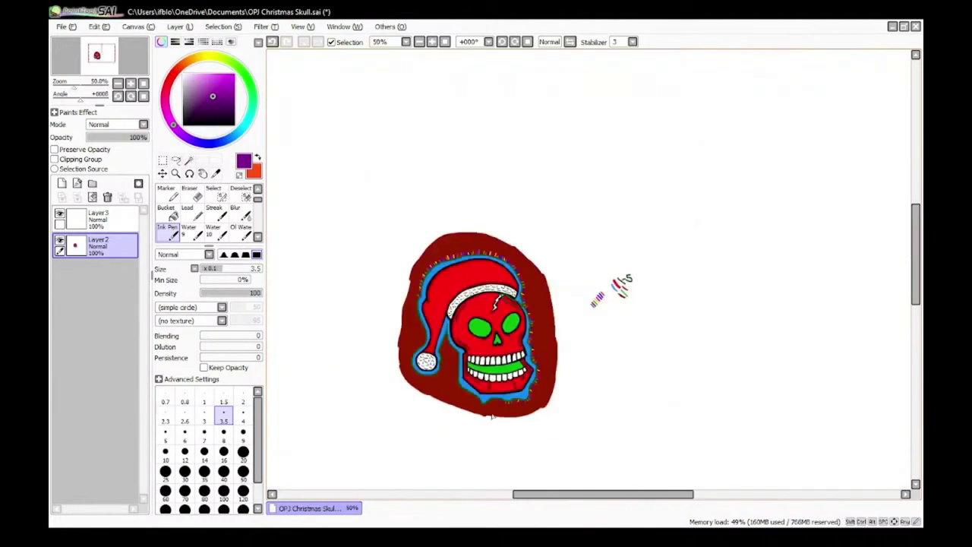
pyautogui.scroll(4, 492, 416)
pyautogui.keyDown('alt'); pyautogui.click(490, 388); pyautogui.keyUp('alt')
pyautogui.rightClick(639, 370)
pyautogui.scroll(-5, 485, 357)
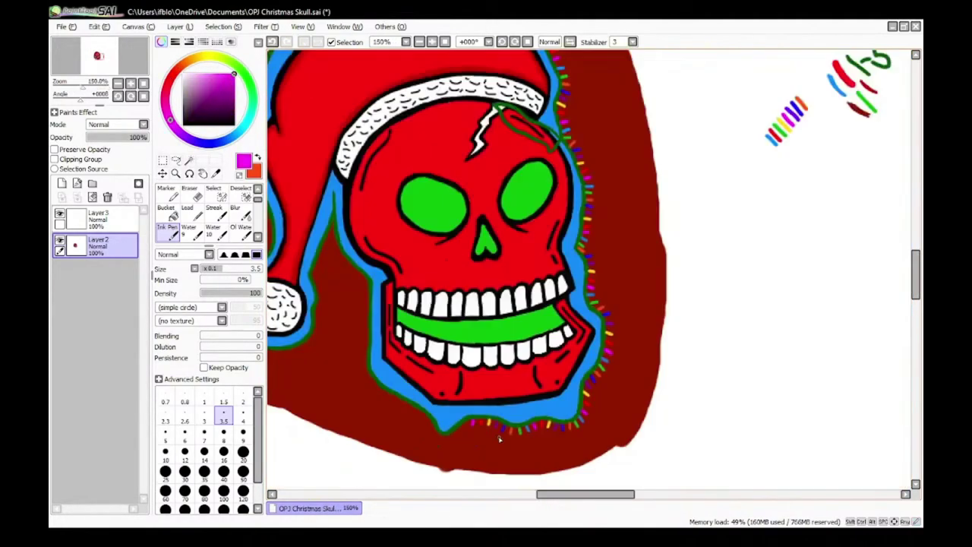
pyautogui.scroll(5, 467, 411)
pyautogui.moveTo(447, 362)
pyautogui.mouseDown()
pyautogui.moveTo(453, 385)
pyautogui.moveTo(460, 369)
pyautogui.moveTo(468, 406)
pyautogui.moveTo(452, 402)
pyautogui.mouseUp()
# Step: Add a light blue, a green, an orange and a dark blue dash down to the tip of the outline's downward point
pyautogui.rightClick(665, 387)
pyautogui.rightClick(819, 350)
pyautogui.rightClick(769, 332)
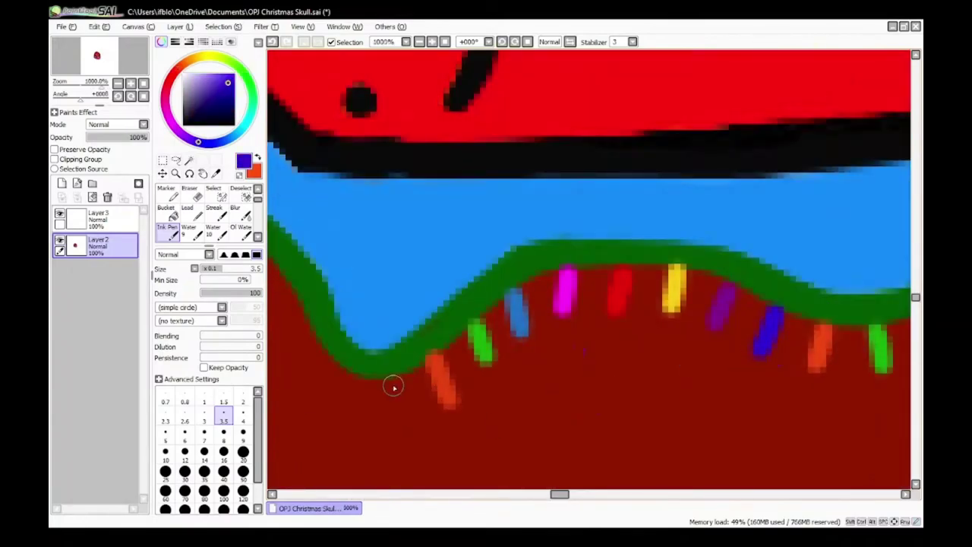
pyautogui.moveTo(388, 384); pyautogui.dragTo(396, 431)
# Step: Paint a purple, a yellow, a red and a magenta dash around the downward point and up its far side
pyautogui.rightClick(859, 308)
pyautogui.moveTo(497, 383); pyautogui.dragTo(485, 422)
pyautogui.rightClick(814, 296)
pyautogui.moveTo(462, 359); pyautogui.dragTo(431, 397)
pyautogui.scroll(8, 519, 291)
pyautogui.scroll(-8, 465, 366)
pyautogui.moveTo(527, 291)
pyautogui.mouseDown()
pyautogui.moveTo(479, 319)
pyautogui.moveTo(459, 312)
pyautogui.mouseUp()
pyautogui.scroll(6, 486, 367)
# Step: Add a light blue, a green and an orange dash up the diagonal outline beyond the downward point
pyautogui.rightClick(735, 343)
pyautogui.moveTo(443, 254); pyautogui.dragTo(414, 280)
pyautogui.rightClick(700, 373)
pyautogui.moveTo(397, 226); pyautogui.dragTo(374, 254)
pyautogui.rightClick(660, 409)
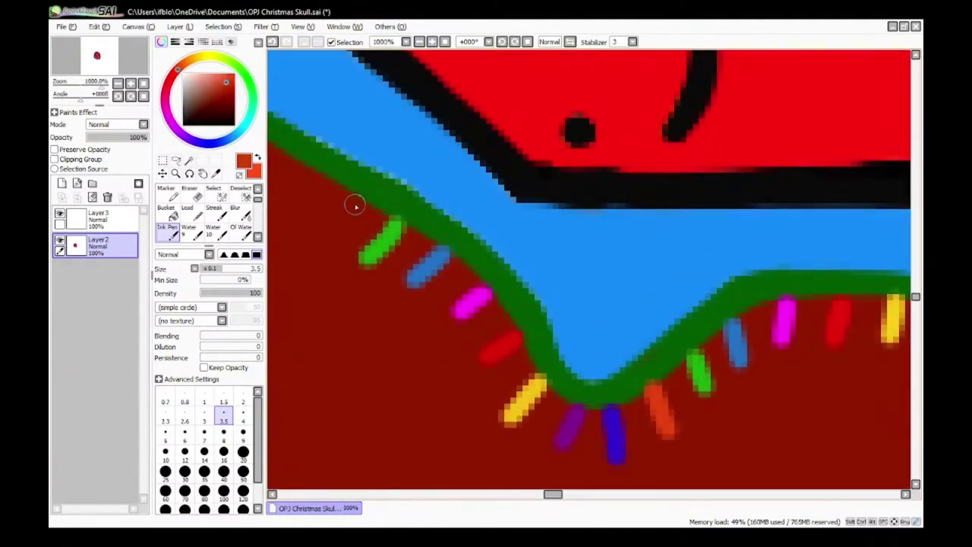
pyautogui.moveTo(354, 204); pyautogui.dragTo(330, 229)
pyautogui.scroll(-6, 455, 179)
pyautogui.scroll(6, 463, 190)
pyautogui.scroll(-6, 471, 321)
pyautogui.scroll(7, 501, 255)
pyautogui.moveTo(639, 266); pyautogui.dragTo(655, 321)
pyautogui.scroll(-6, 684, 315)
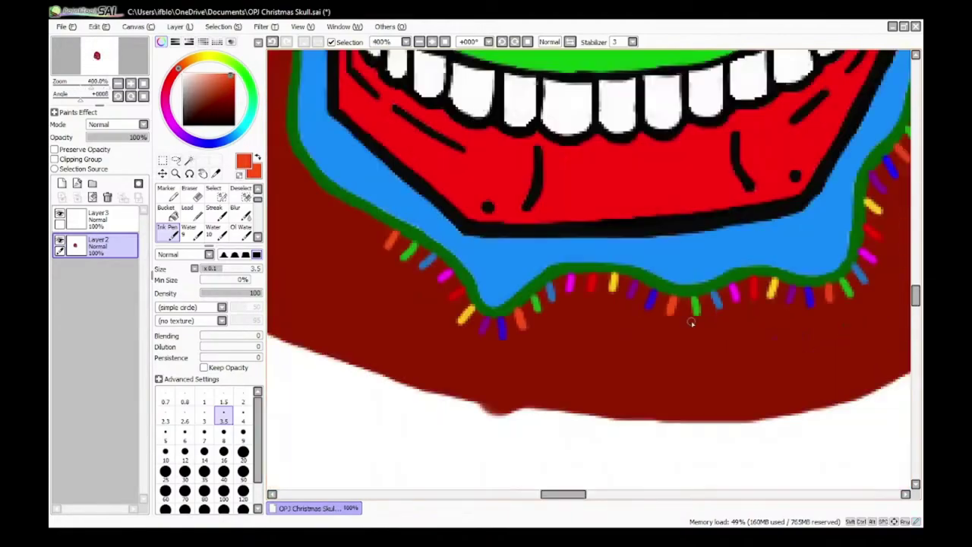
# Step: Paint a dark blue dash after the orange one on the diagonal outline under the left jaw
pyautogui.scroll(6, 807, 230)
pyautogui.scroll(-6, 816, 247)
pyautogui.scroll(5, 722, 306)
pyautogui.scroll(-5, 729, 310)
pyautogui.scroll(5, 873, 357)
pyautogui.rightClick(857, 372)
pyautogui.moveTo(621, 154); pyautogui.dragTo(595, 185)
pyautogui.scroll(-4, 593, 189)
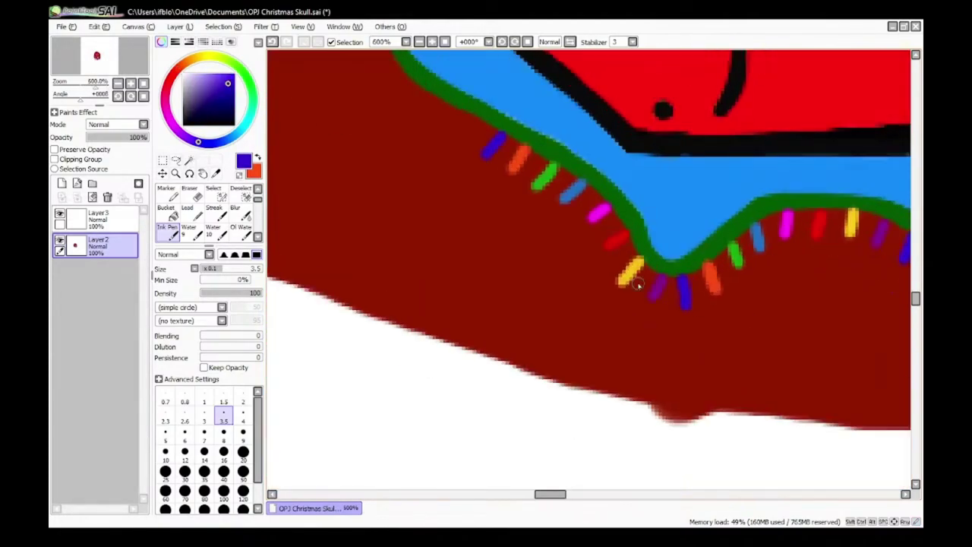
# Step: Add a purple, a yellow and a red dash along the upper part of the diagonal outline under the left jaw
pyautogui.rightClick(656, 283)
pyautogui.scroll(4, 478, 141)
pyautogui.moveTo(481, 113); pyautogui.dragTo(456, 157)
pyautogui.rightClick(803, 418)
pyautogui.moveTo(430, 80); pyautogui.dragTo(406, 129)
pyautogui.rightClick(775, 354)
pyautogui.moveTo(436, 227); pyautogui.dragTo(399, 264)
# Step: Paint a magenta and a light blue dash where the outline curves upward at the left jaw corner
pyautogui.rightClick(530, 332)
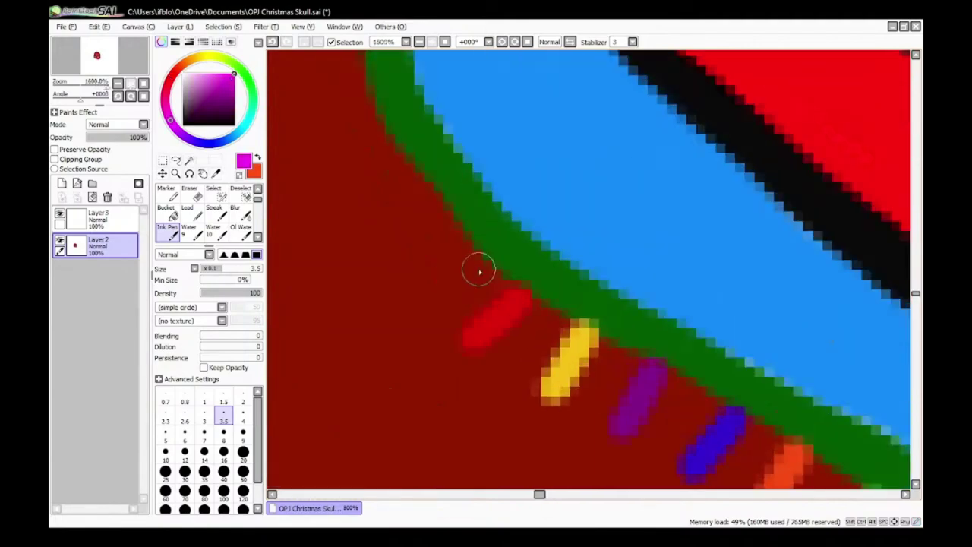
pyautogui.moveTo(474, 249); pyautogui.dragTo(419, 275)
pyautogui.scroll(-2, 479, 258)
pyautogui.rightClick(714, 403)
pyautogui.scroll(2, 414, 218)
pyautogui.moveTo(511, 213); pyautogui.dragTo(458, 235)
# Step: Add a green, an orange and a dark blue dash from the left jaw curve onto the vertical outline
pyautogui.scroll(-9, 493, 273)
pyautogui.scroll(8, 522, 305)
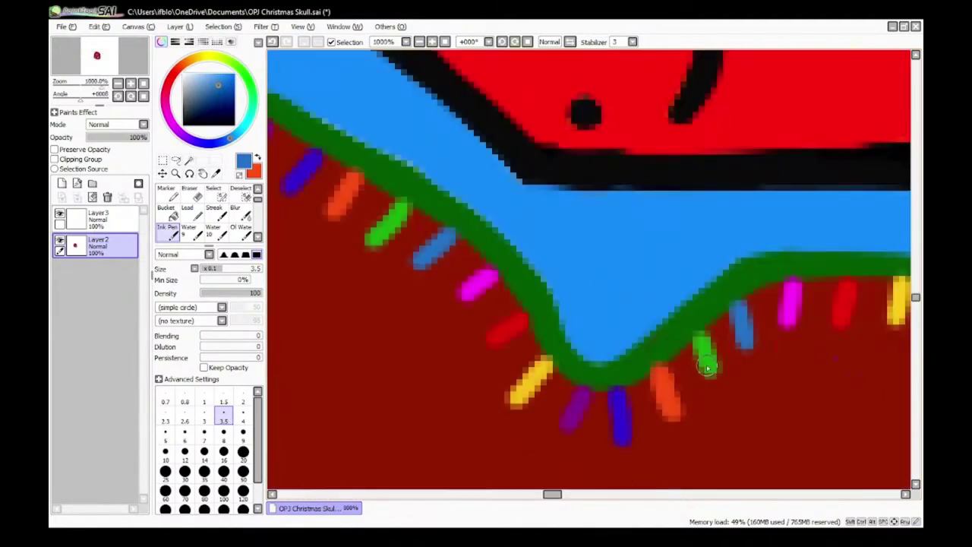
pyautogui.rightClick(707, 369)
pyautogui.scroll(-4, 702, 364)
pyautogui.scroll(7, 437, 203)
pyautogui.moveTo(698, 351); pyautogui.dragTo(634, 373)
pyautogui.scroll(-6, 690, 358)
pyautogui.rightClick(771, 433)
pyautogui.scroll(5, 749, 378)
pyautogui.rightClick(727, 446)
pyautogui.moveTo(510, 188); pyautogui.dragTo(542, 198)
pyautogui.scroll(-3, 543, 201)
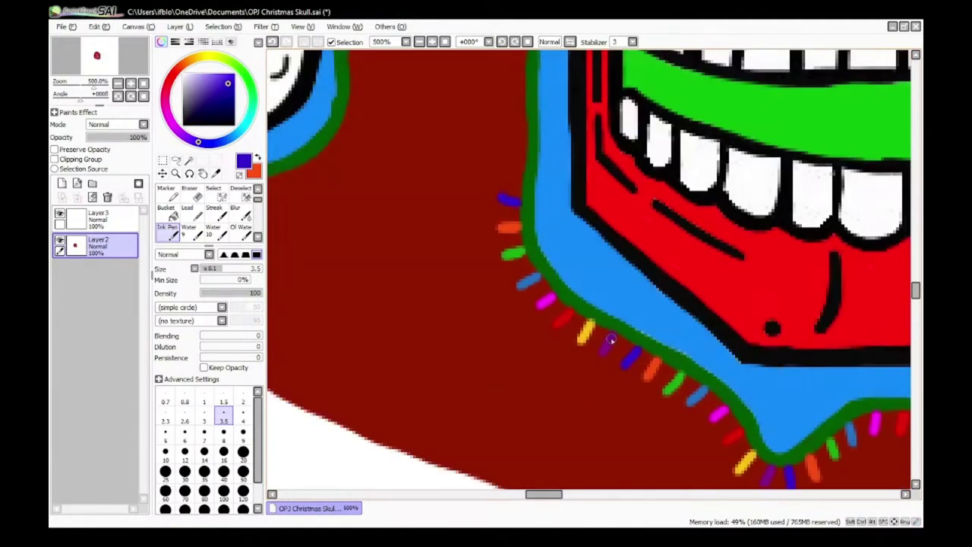
# Step: Paint a purple and a yellow dash on the vertical outline beside the left jaw
pyautogui.rightClick(609, 340)
pyautogui.moveTo(518, 325); pyautogui.dragTo(582, 341)
pyautogui.scroll(-5, 582, 341)
pyautogui.rightClick(523, 292)
pyautogui.moveTo(403, 184); pyautogui.dragTo(455, 198)
pyautogui.scroll(-8, 456, 199)
# Step: Add a red, a magenta and a light blue dash up the vertical outline beside the open mouth
pyautogui.rightClick(486, 293)
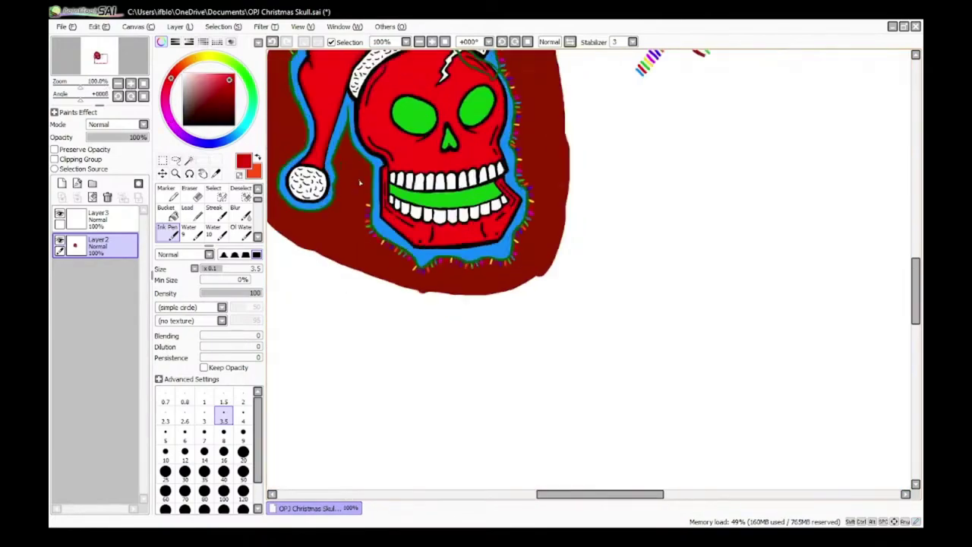
pyautogui.scroll(6, 426, 228)
pyautogui.moveTo(399, 250)
pyautogui.mouseDown()
pyautogui.moveTo(430, 259)
pyautogui.moveTo(439, 243)
pyautogui.mouseUp()
pyautogui.rightClick(451, 460)
pyautogui.scroll(3, 433, 251)
pyautogui.rightClick(439, 449)
pyautogui.moveTo(433, 170); pyautogui.dragTo(465, 174)
# Step: Paint a green and an orange dash on the vertical outline beside the left end of the upper teeth
pyautogui.scroll(-4, 456, 175)
pyautogui.rightClick(445, 304)
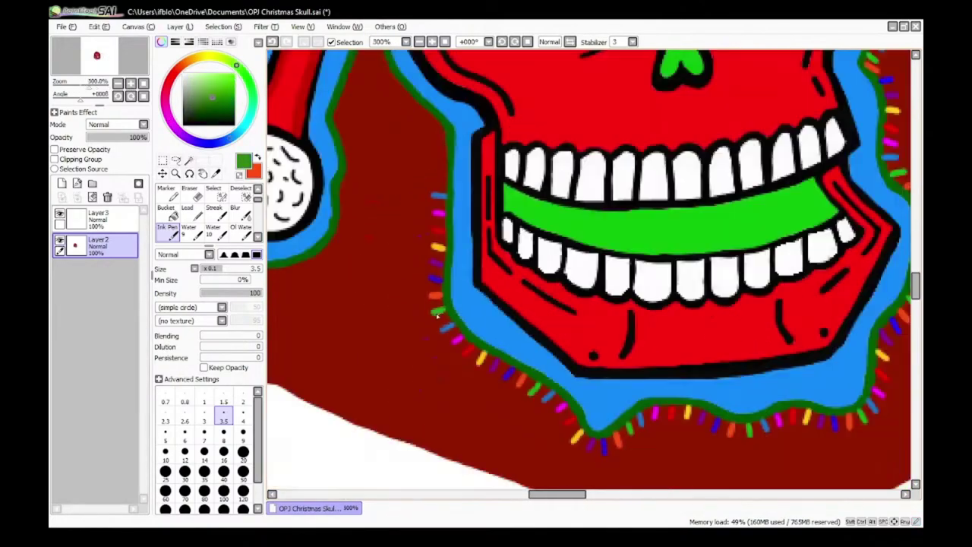
pyautogui.scroll(4, 441, 235)
pyautogui.moveTo(431, 228); pyautogui.dragTo(463, 231)
pyautogui.scroll(-8, 456, 236)
pyautogui.scroll(4, 410, 304)
pyautogui.rightClick(429, 323)
pyautogui.scroll(6, 457, 137)
pyautogui.moveTo(430, 163); pyautogui.dragTo(490, 163)
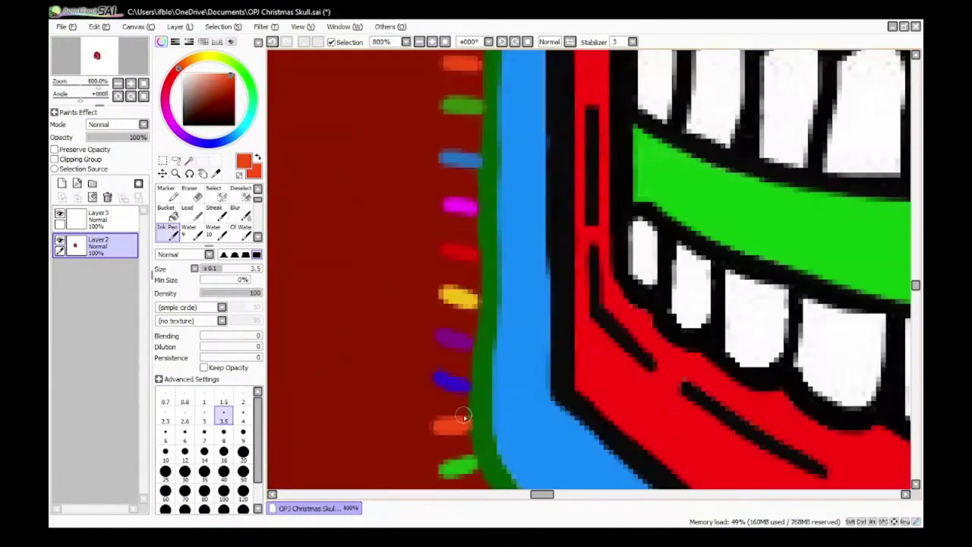
# Step: Add a dark blue and a purple dash at the top of the vertical outline, just below the left cheek bend
pyautogui.rightClick(452, 383)
pyautogui.scroll(6, 453, 300)
pyautogui.moveTo(393, 265); pyautogui.dragTo(456, 263)
pyautogui.scroll(-6, 442, 281)
pyautogui.rightClick(441, 407)
pyautogui.moveTo(450, 169); pyautogui.dragTo(512, 161)
# Step: Paint a yellow, a red and a magenta dash up the slanting outline beside the left cheek
pyautogui.scroll(-3, 472, 190)
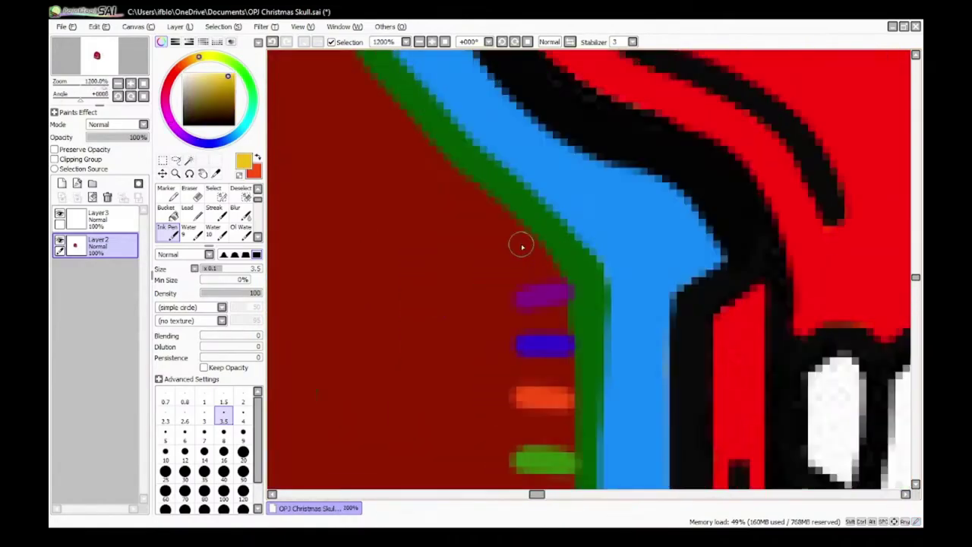
pyautogui.scroll(3, 482, 341)
pyautogui.keyDown('alt'); pyautogui.click(477, 262); pyautogui.keyUp('alt')
pyautogui.rightClick(524, 382)
pyautogui.scroll(4, 464, 245)
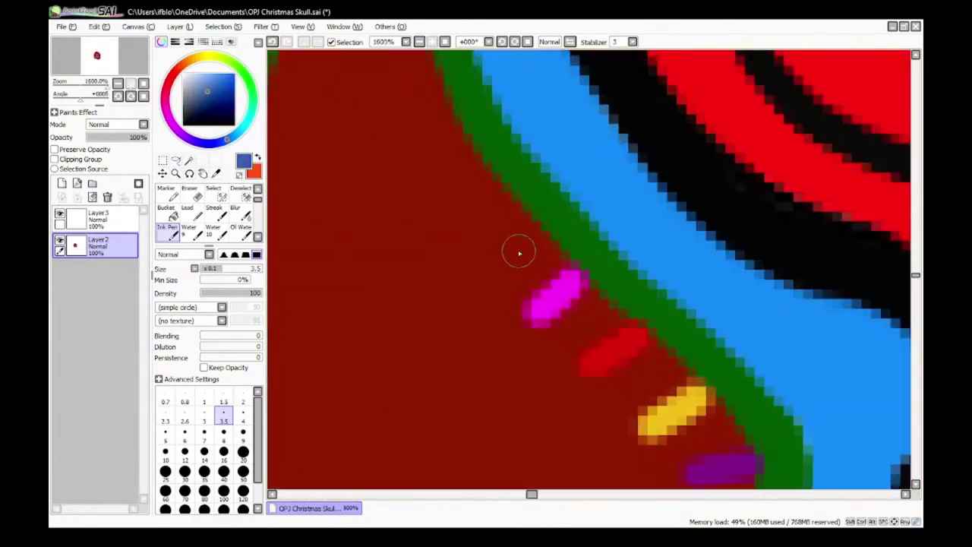
# Step: Add a light blue and a green dash higher up the left cheek outline, toward the hat's tail
pyautogui.moveTo(522, 213); pyautogui.dragTo(475, 252)
pyautogui.scroll(-5, 479, 251)
pyautogui.rightClick(544, 329)
pyautogui.scroll(5, 480, 210)
pyautogui.moveTo(534, 275); pyautogui.dragTo(497, 304)
pyautogui.scroll(-5, 501, 300)
# Step: Paint an orange, a dark blue and a purple dash up to the narrow tip between the skull and the hat's tail
pyautogui.rightClick(541, 237)
pyautogui.scroll(4, 540, 230)
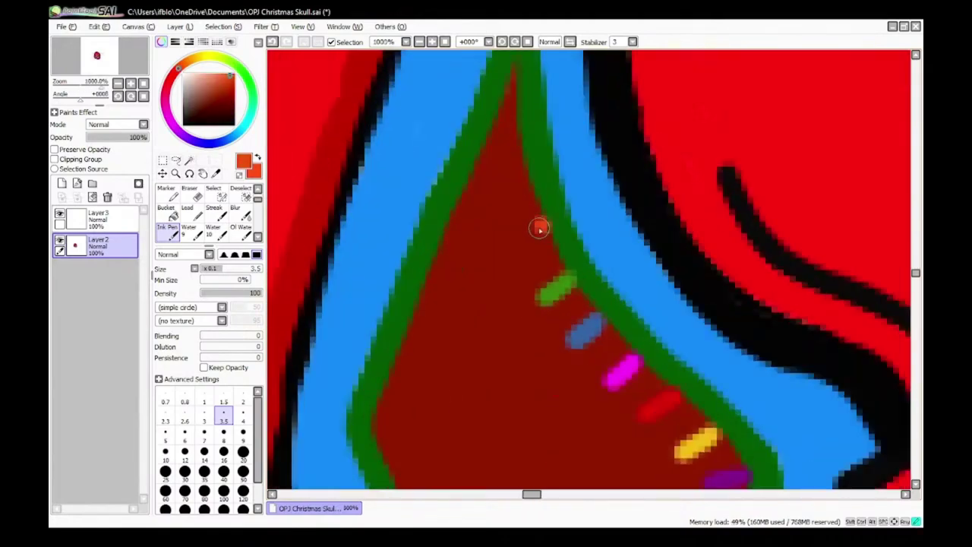
pyautogui.rightClick(543, 273)
pyautogui.moveTo(545, 222); pyautogui.dragTo(511, 246)
pyautogui.rightClick(627, 316)
pyautogui.scroll(5, 566, 220)
pyautogui.moveTo(581, 179); pyautogui.dragTo(556, 251)
pyautogui.scroll(-5, 557, 250)
pyautogui.rightClick(590, 328)
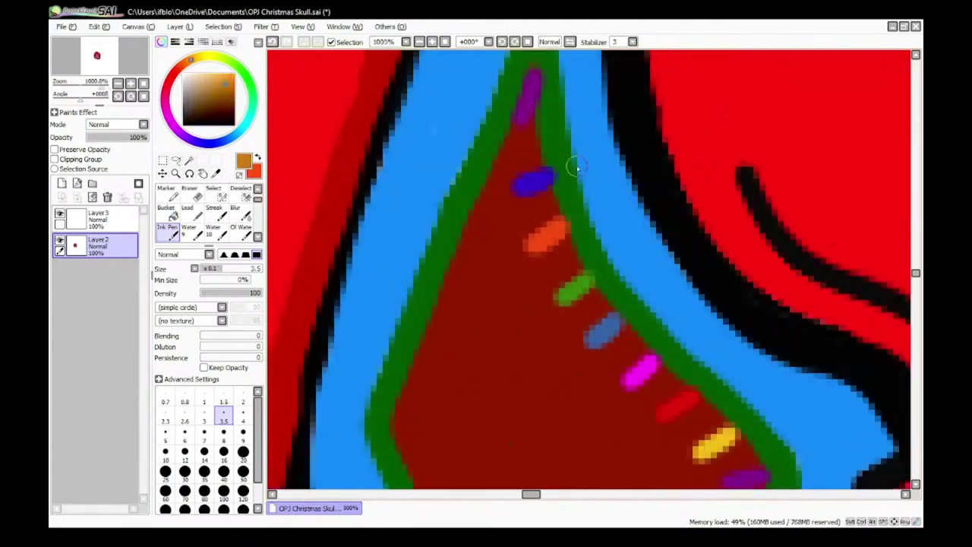
# Step: Paint a yellow dash on the hat-tail side of the narrow tip, replacing a misplaced stroke
pyautogui.moveTo(508, 150); pyautogui.dragTo(503, 197)
pyautogui.scroll(-4, 502, 199)
pyautogui.rightClick(545, 256)
pyautogui.scroll(4, 531, 226)
pyautogui.hotkey('ctrl', 'z')
pyautogui.moveTo(417, 80); pyautogui.dragTo(417, 142)
pyautogui.scroll(-4, 417, 142)
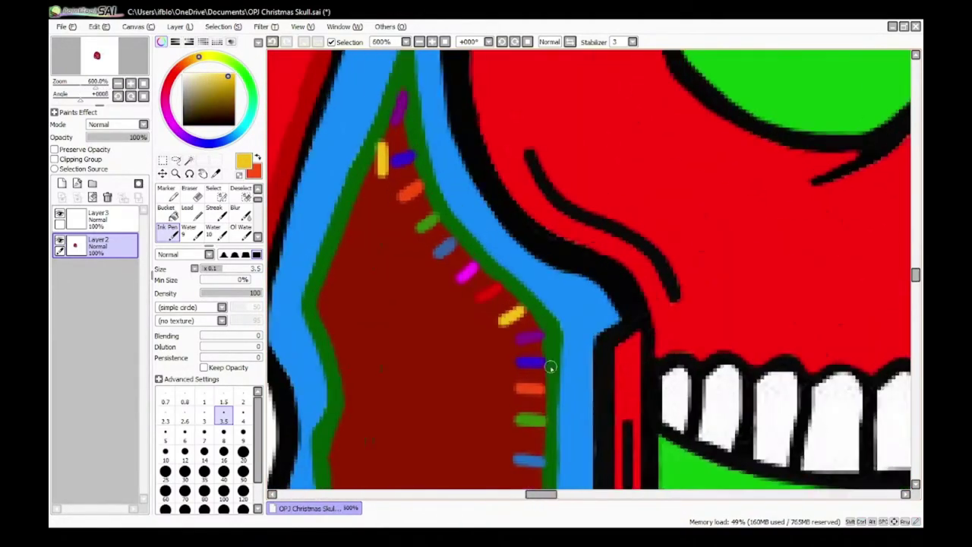
# Step: Add a red and a magenta dash down the outline's hat-tail side, below the yellow dash at the tip
pyautogui.rightClick(491, 291)
pyautogui.scroll(3, 373, 186)
pyautogui.moveTo(415, 257); pyautogui.dragTo(437, 290)
pyautogui.rightClick(585, 413)
pyautogui.scroll(2, 367, 151)
pyautogui.moveTo(367, 152); pyautogui.dragTo(399, 195)
pyautogui.scroll(-3, 403, 194)
pyautogui.scroll(-1, 438, 187)
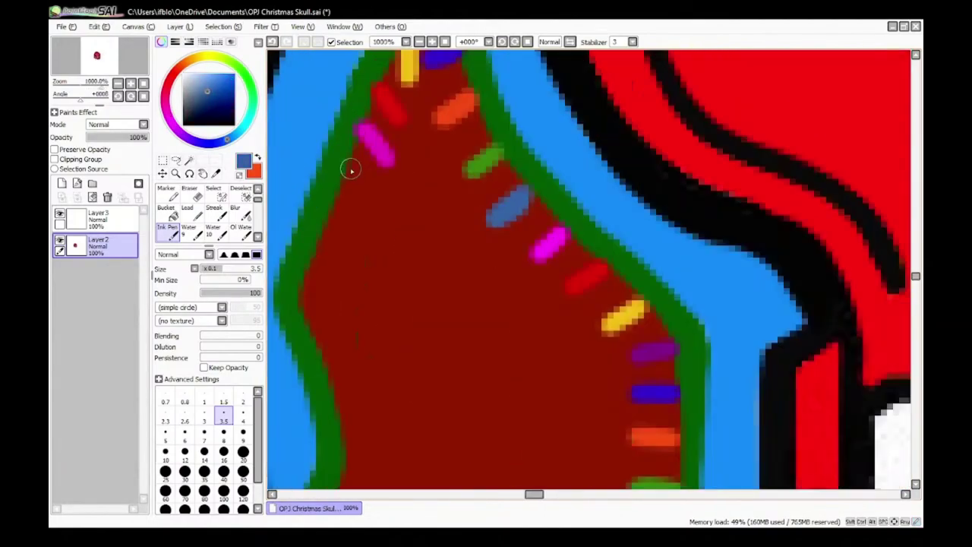
# Step: Add light blue and green dashes down the hat-tail side, and repaint the dull blue and green cheek dashes in the brighter shades
pyautogui.scroll(1, 510, 210)
pyautogui.keyDown('alt'); pyautogui.click(511, 210); pyautogui.keyUp('alt')
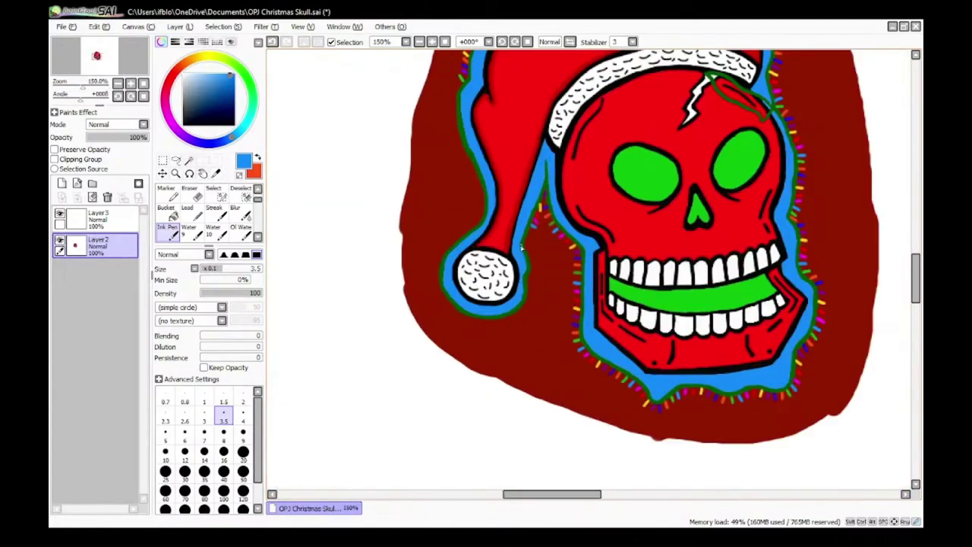
pyautogui.scroll(4, 521, 248)
pyautogui.scroll(-3, 521, 248)
pyautogui.scroll(5, 523, 193)
pyautogui.rightClick(530, 138)
pyautogui.scroll(-5, 524, 193)
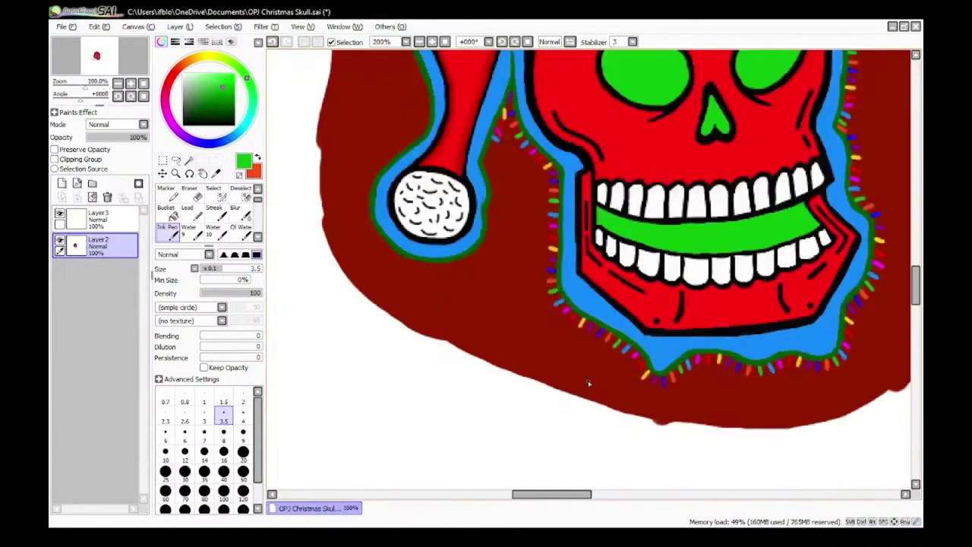
pyautogui.scroll(4, 497, 217)
# Step: Paint an orange, a yellow, a dark blue and a purple dash around the bend where the hat's tail meets the pompom
pyautogui.scroll(-5, 497, 217)
pyautogui.scroll(5, 536, 200)
pyautogui.moveTo(561, 185)
pyautogui.mouseDown()
pyautogui.moveTo(597, 205)
pyautogui.moveTo(586, 254)
pyautogui.moveTo(602, 201)
pyautogui.mouseUp()
pyautogui.rightClick(686, 92)
pyautogui.scroll(-3, 647, 177)
pyautogui.rightClick(638, 110)
pyautogui.rightClick(672, 387)
pyautogui.scroll(5, 595, 382)
pyautogui.moveTo(465, 292); pyautogui.dragTo(521, 303)
pyautogui.scroll(-4, 521, 303)
pyautogui.rightClick(648, 284)
pyautogui.scroll(4, 562, 312)
pyautogui.moveTo(363, 313); pyautogui.dragTo(408, 317)
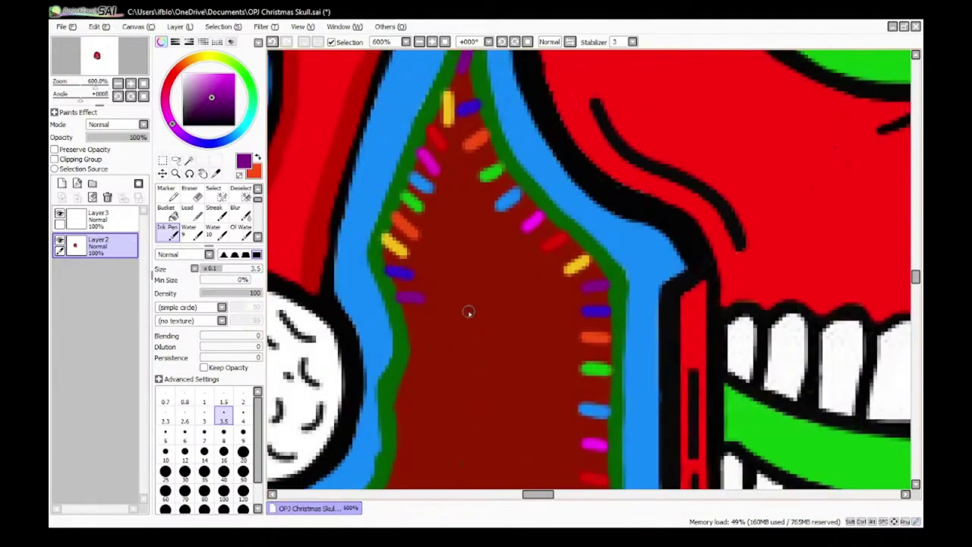
# Step: Add a red, a magenta and a light blue dash down the outline along the pompom's right side
pyautogui.scroll(-1, 478, 336)
pyautogui.rightClick(544, 288)
pyautogui.scroll(3, 484, 329)
pyautogui.keyDown('alt'); pyautogui.click(417, 261); pyautogui.keyUp('alt')
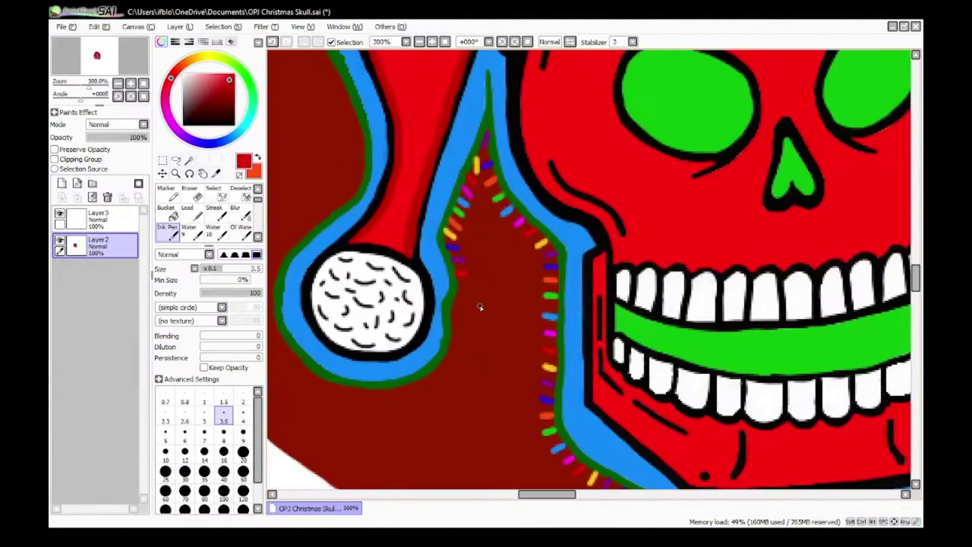
pyautogui.rightClick(550, 334)
pyautogui.scroll(5, 458, 293)
pyautogui.moveTo(458, 278); pyautogui.dragTo(494, 287)
pyautogui.scroll(-4, 490, 296)
pyautogui.rightClick(615, 323)
pyautogui.scroll(4, 492, 197)
# Step: Paint a green, an orange and a dark blue dash below the light blue one beside the pompom
pyautogui.rightClick(505, 158)
pyautogui.scroll(-7, 554, 332)
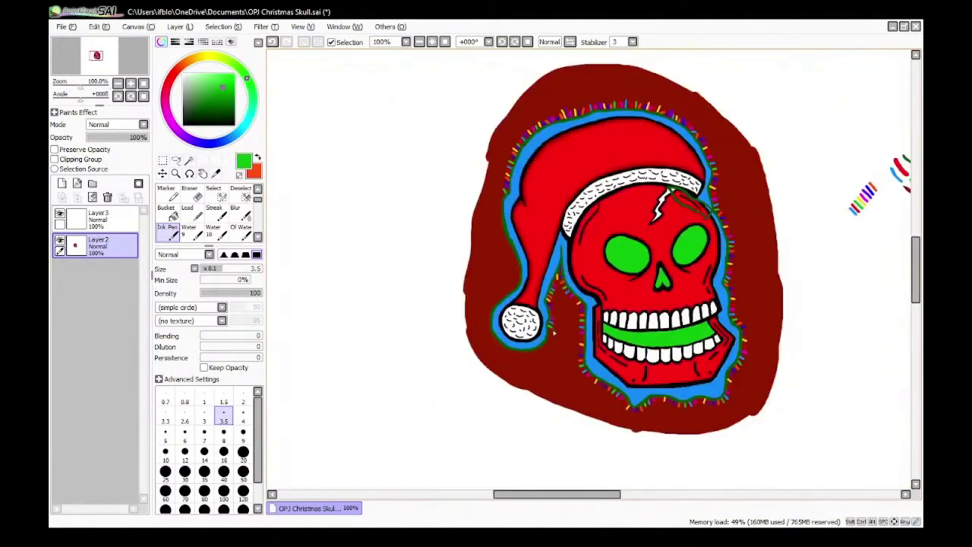
pyautogui.rightClick(872, 187)
pyautogui.scroll(7, 554, 334)
pyautogui.scroll(-8, 493, 243)
pyautogui.rightClick(734, 179)
pyautogui.moveTo(478, 223); pyautogui.dragTo(536, 241)
pyautogui.scroll(9, 481, 283)
# Step: Touch up the blue band and green outline around the pompom using colours sampled from the drawing
pyautogui.rightClick(424, 185)
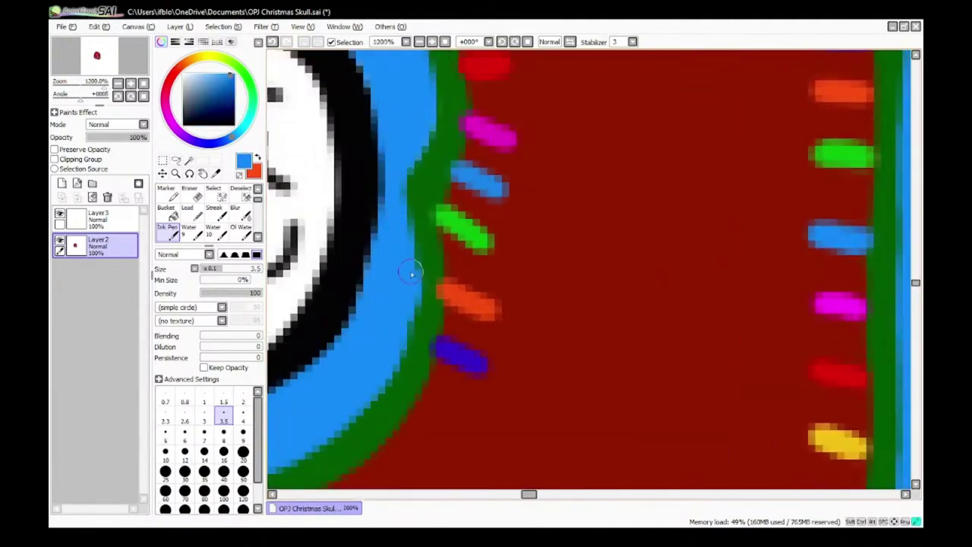
pyautogui.scroll(-6, 382, 354)
pyautogui.scroll(6, 413, 210)
pyautogui.scroll(-2, 369, 232)
pyautogui.scroll(2, 736, 455)
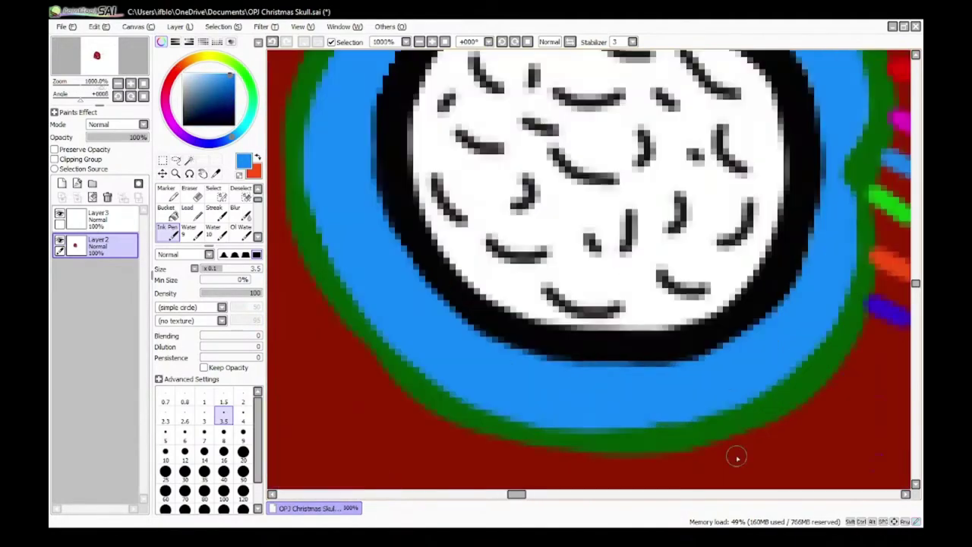
pyautogui.scroll(-2, 548, 344)
pyautogui.scroll(-5, 544, 235)
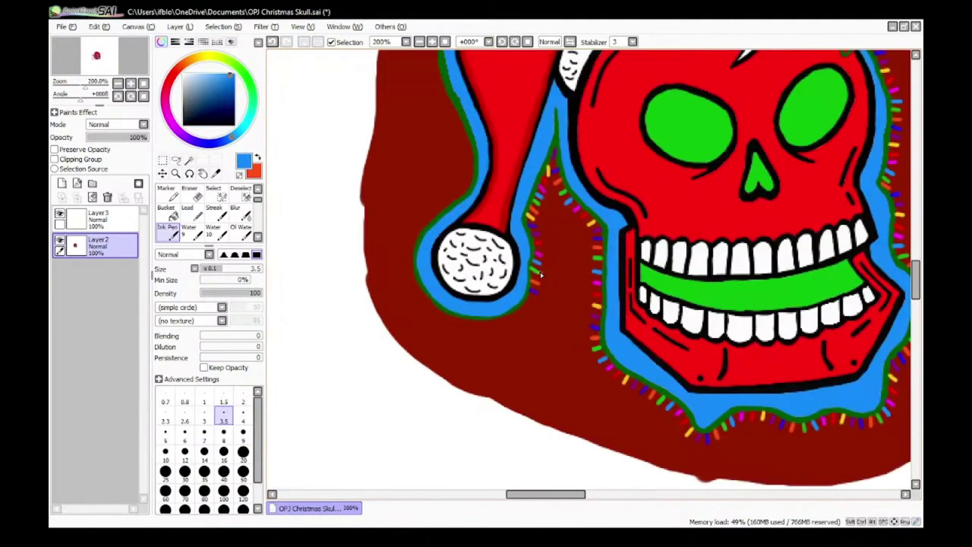
pyautogui.scroll(4, 517, 252)
pyautogui.scroll(-4, 487, 213)
pyautogui.scroll(5, 539, 341)
pyautogui.keyDown('alt'); pyautogui.click(540, 341); pyautogui.keyUp('alt')
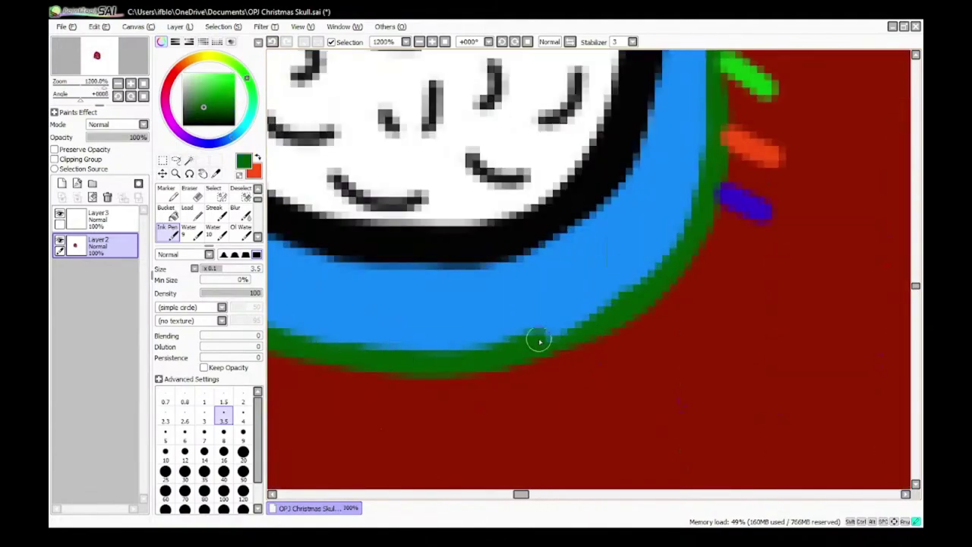
# Step: Add a purple and a red dash around the lower right curve of the pompom's outline
pyautogui.keyDown('alt'); pyautogui.click(650, 189); pyautogui.keyUp('alt')
pyautogui.scroll(5, 635, 352)
pyautogui.moveTo(621, 338); pyautogui.dragTo(671, 384)
pyautogui.scroll(-5, 671, 384)
pyautogui.keyDown('alt'); pyautogui.click(679, 234); pyautogui.keyUp('alt')
pyautogui.scroll(4, 660, 410)
pyautogui.moveTo(600, 293); pyautogui.dragTo(607, 312)
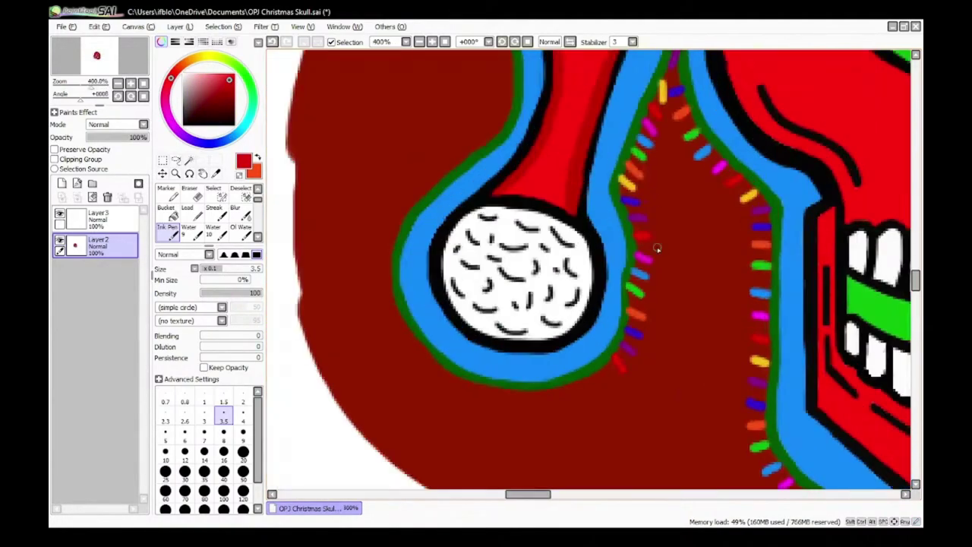
# Step: Continue the row beneath the pompom with a magenta, a light blue, a green, an orange and a dark blue dash
pyautogui.scroll(-2, 615, 401)
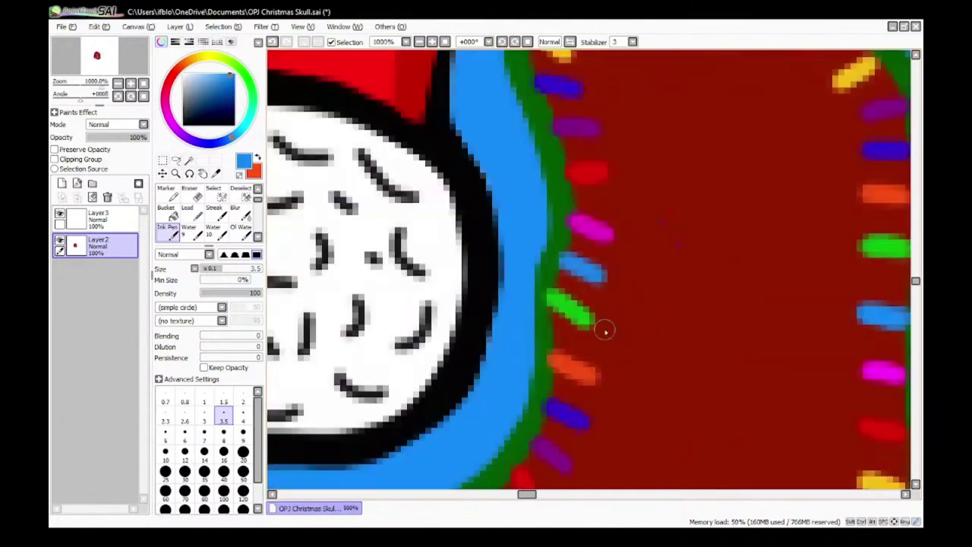
pyautogui.scroll(-4, 621, 267)
pyautogui.keyDown('alt'); pyautogui.click(621, 267); pyautogui.keyUp('alt')
pyautogui.scroll(4, 570, 357)
pyautogui.moveTo(571, 340); pyautogui.dragTo(568, 377)
pyautogui.moveTo(653, 282); pyautogui.dragTo(651, 355)
pyautogui.keyDown('alt'); pyautogui.click(614, 354); pyautogui.keyUp('alt')
pyautogui.scroll(5, 600, 350)
pyautogui.moveTo(575, 286); pyautogui.dragTo(557, 370)
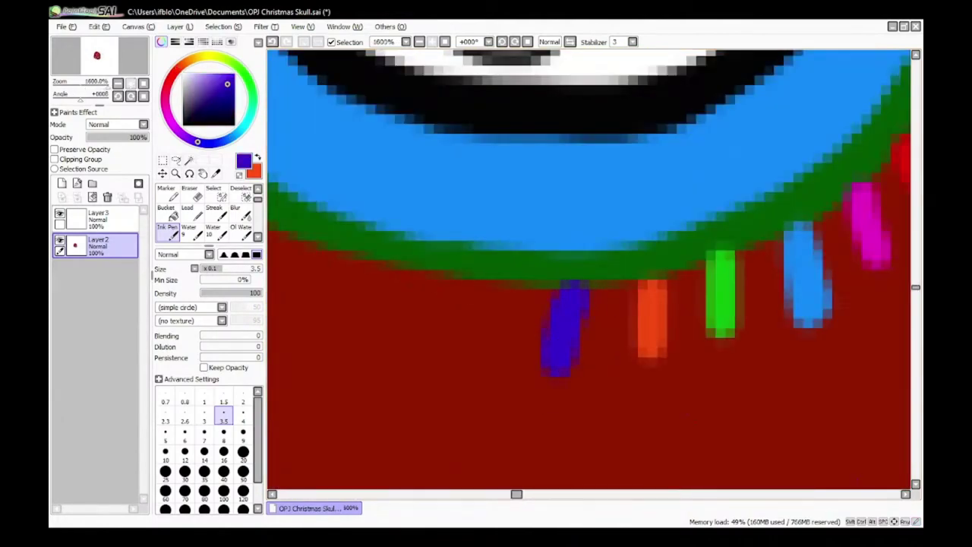
# Step: Paint a purple, a red and a yellow dash along the underside of the pompom's outline
pyautogui.scroll(-3, 600, 350)
pyautogui.rightClick(624, 351)
pyautogui.scroll(3, 552, 357)
pyautogui.moveTo(514, 283); pyautogui.dragTo(502, 365)
pyautogui.scroll(-4, 552, 376)
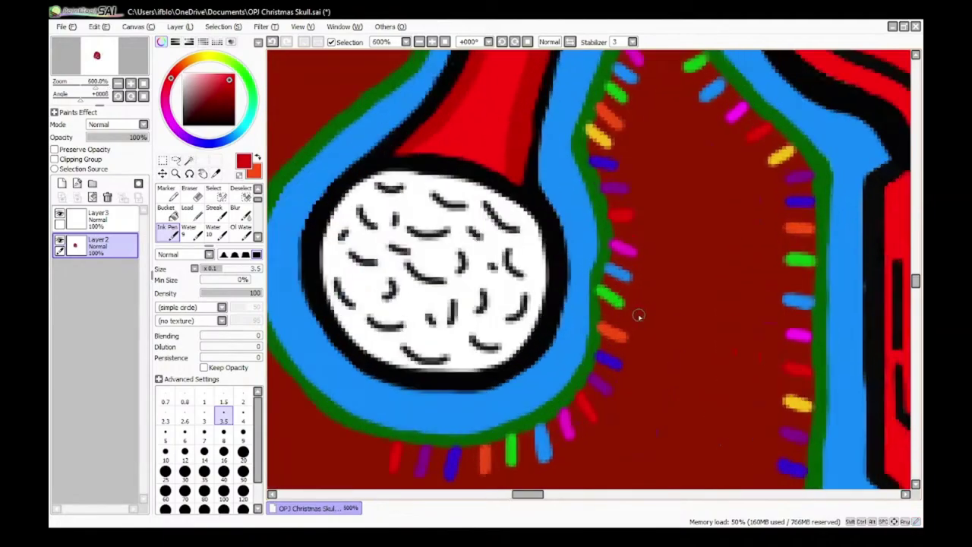
pyautogui.scroll(4, 511, 355)
pyautogui.keyDown('alt'); pyautogui.click(511, 356); pyautogui.keyUp('alt')
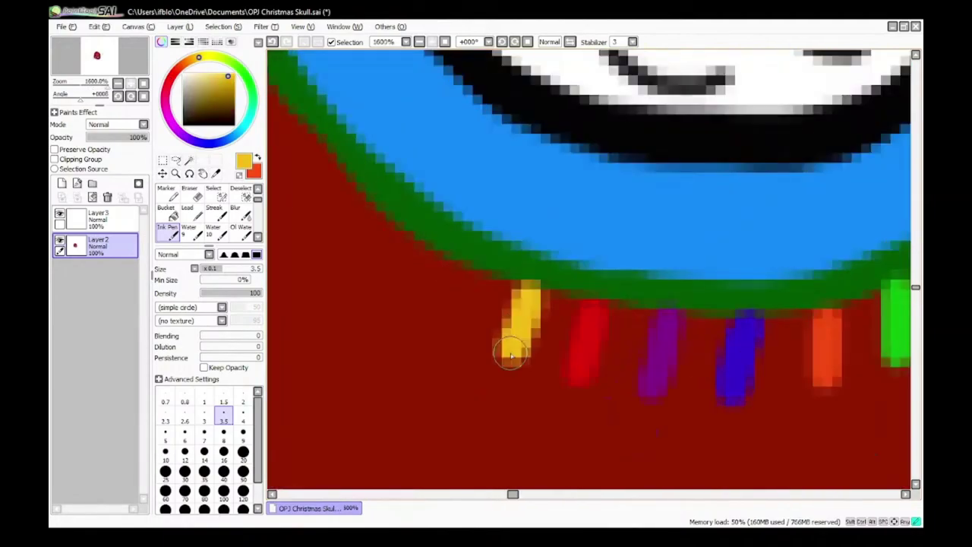
# Step: Add a magenta and a light blue dash on the lower left curve of the pompom's outline
pyautogui.rightClick(598, 263)
pyautogui.scroll(-4, 597, 263)
pyautogui.scroll(5, 425, 266)
pyautogui.moveTo(565, 261); pyautogui.dragTo(538, 297)
pyautogui.rightClick(668, 227)
pyautogui.scroll(-5, 669, 231)
pyautogui.scroll(7, 585, 246)
pyautogui.moveTo(643, 269); pyautogui.dragTo(612, 317)
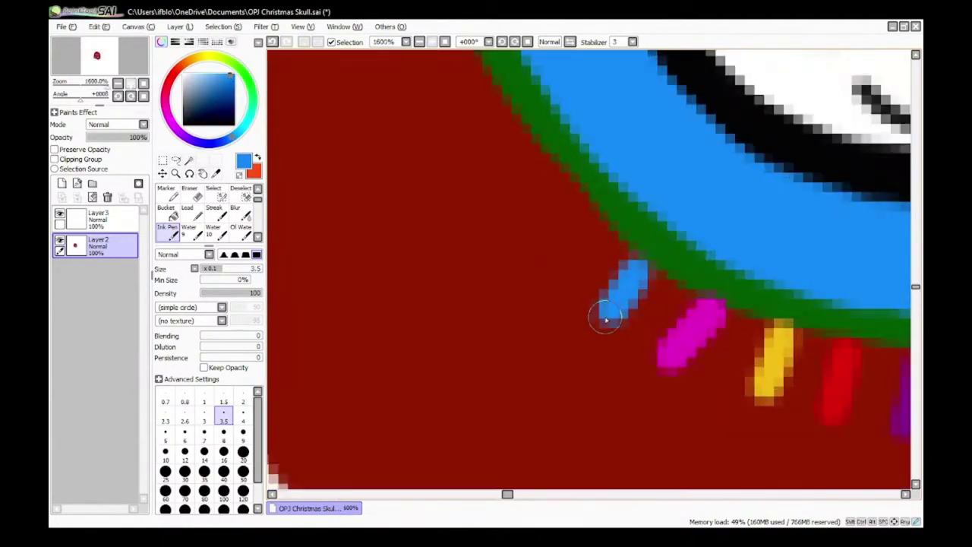
# Step: Add a green and an orange dash farther up the pompom's lower left curve
pyautogui.scroll(-7, 501, 334)
pyautogui.rightClick(579, 308)
pyautogui.scroll(4, 491, 339)
pyautogui.rightClick(648, 299)
pyautogui.scroll(7, 559, 307)
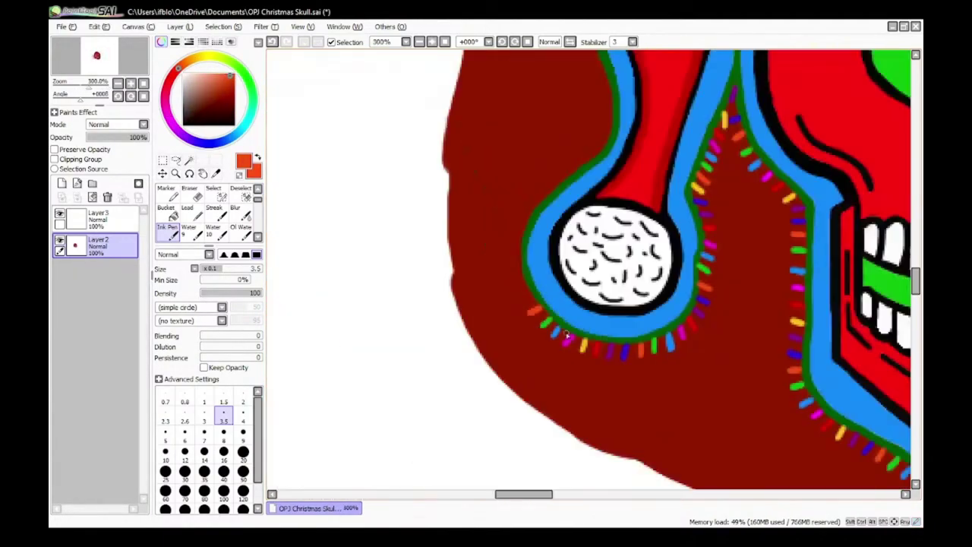
# Step: Paint a dark blue, a purple and a yellow dash up the left side of the pompom's outline
pyautogui.keyDown('alt'); pyautogui.click(566, 334); pyautogui.keyUp('alt')
pyautogui.scroll(2, 672, 378)
pyautogui.rightClick(748, 322)
pyautogui.scroll(8, 327, 237)
pyautogui.moveTo(572, 283); pyautogui.dragTo(519, 312)
pyautogui.scroll(-8, 519, 312)
pyautogui.rightClick(609, 388)
pyautogui.scroll(8, 525, 295)
pyautogui.moveTo(531, 274); pyautogui.dragTo(527, 277)
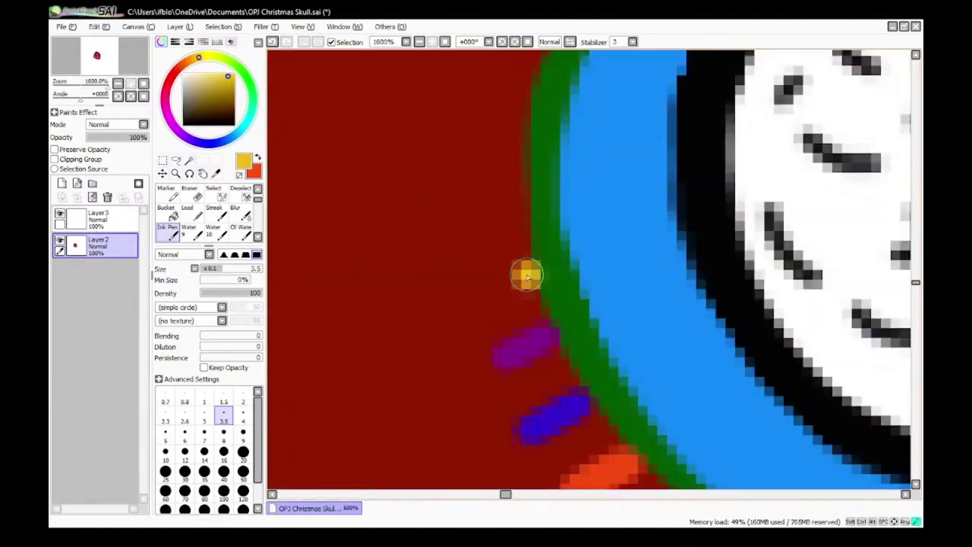
# Step: Add a red, a magenta and a light blue dash above the yellow one on the pompom's left side
pyautogui.scroll(3, 702, 318)
pyautogui.keyDown('alt'); pyautogui.click(598, 303); pyautogui.keyUp('alt')
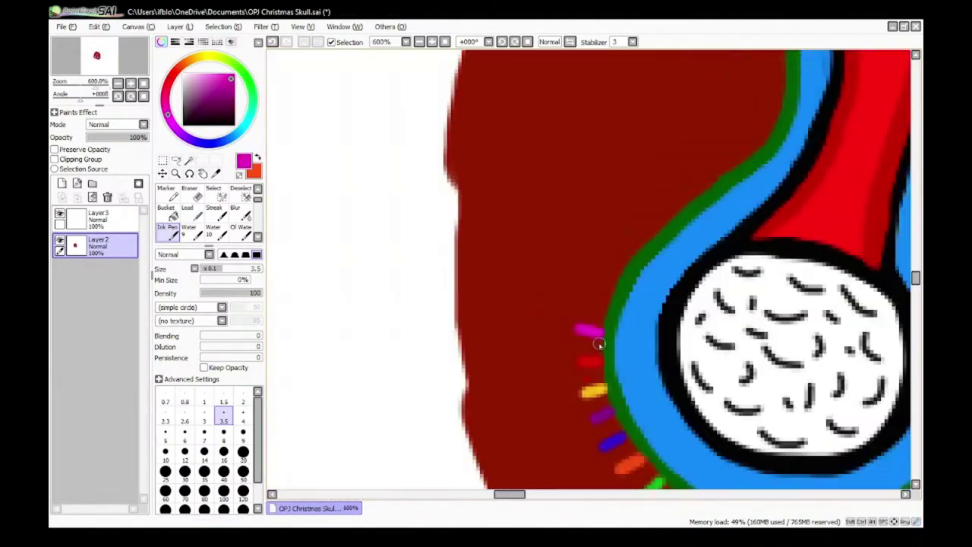
pyautogui.scroll(-1, 599, 345)
pyautogui.rightClick(634, 326)
pyautogui.moveTo(562, 291); pyautogui.dragTo(538, 288)
# Step: Paint a green, an orange, a dark blue and a purple dash around the pompom's upper left curve
pyautogui.scroll(-3, 538, 287)
pyautogui.rightClick(508, 321)
pyautogui.keyDown('alt'); pyautogui.click(596, 365); pyautogui.keyUp('alt')
pyautogui.scroll(-3, 495, 321)
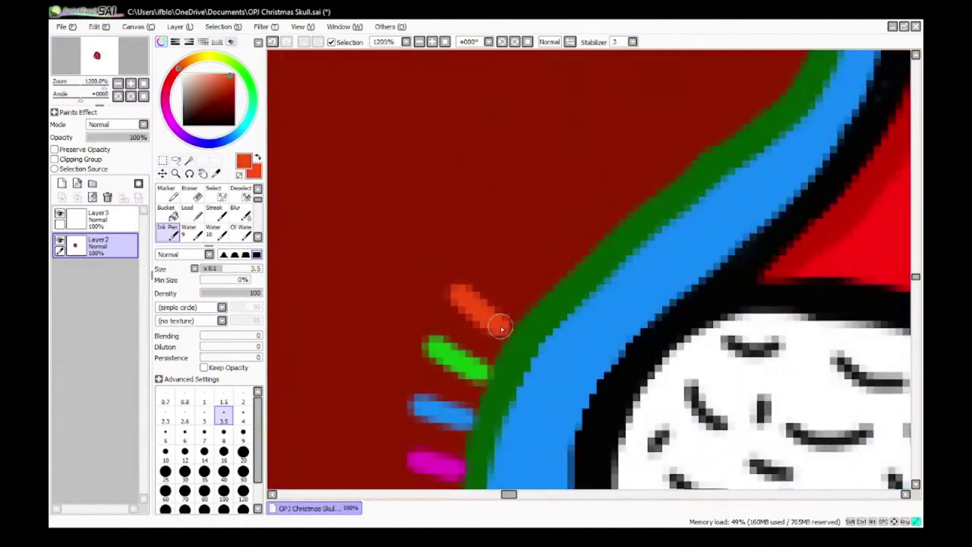
pyautogui.scroll(3, 543, 378)
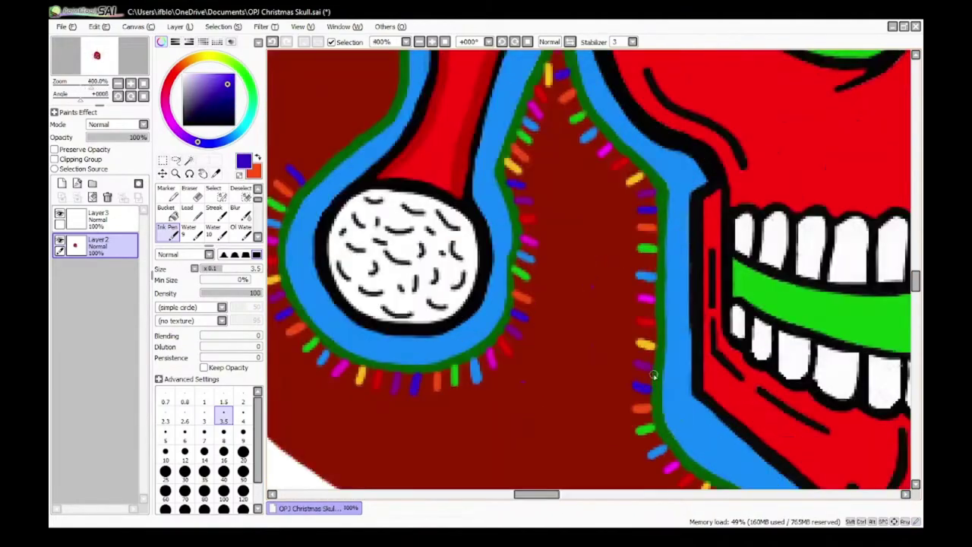
pyautogui.keyDown('alt'); pyautogui.click(652, 372); pyautogui.keyUp('alt')
pyautogui.scroll(3, 651, 372)
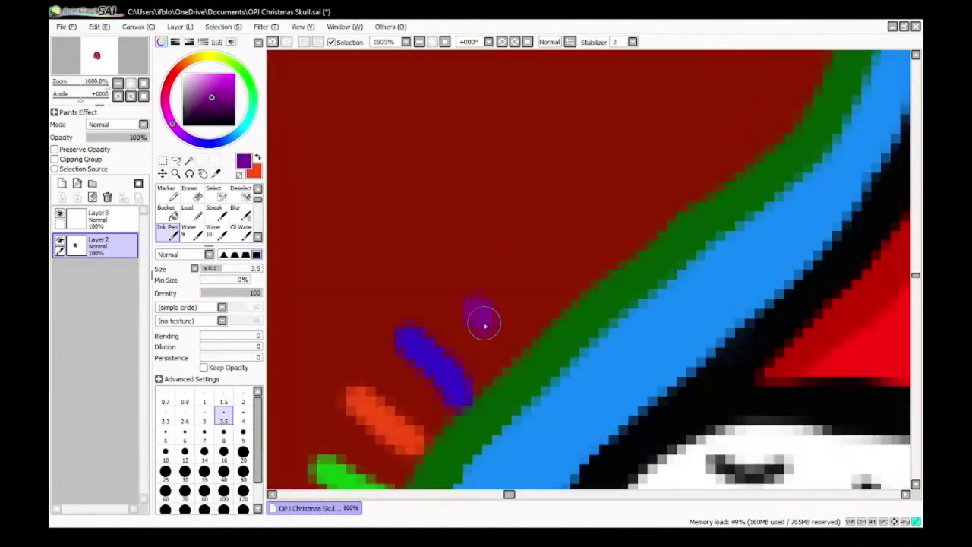
# Step: Add a yellow, a red and a magenta dash along the slanting outline leading from the pompom to the hat's tail
pyautogui.rightClick(553, 302)
pyautogui.scroll(-3, 553, 302)
pyautogui.scroll(3, 475, 292)
pyautogui.moveTo(484, 301); pyautogui.dragTo(461, 270)
pyautogui.scroll(-3, 471, 284)
pyautogui.scroll(2, 490, 254)
pyautogui.rightClick(494, 244)
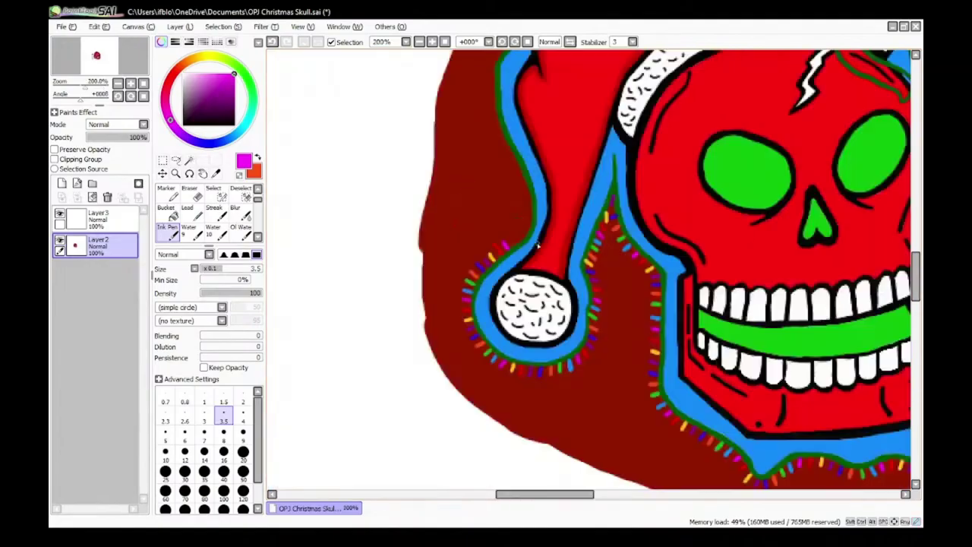
# Step: Paint a light blue, a green, an orange and a dark blue dash around the bend onto the outer side of the hat's tail
pyautogui.scroll(5, 539, 246)
pyautogui.rightClick(465, 244)
pyautogui.moveTo(400, 253); pyautogui.dragTo(384, 235)
pyautogui.scroll(-5, 388, 242)
pyautogui.scroll(2, 442, 247)
pyautogui.rightClick(438, 249)
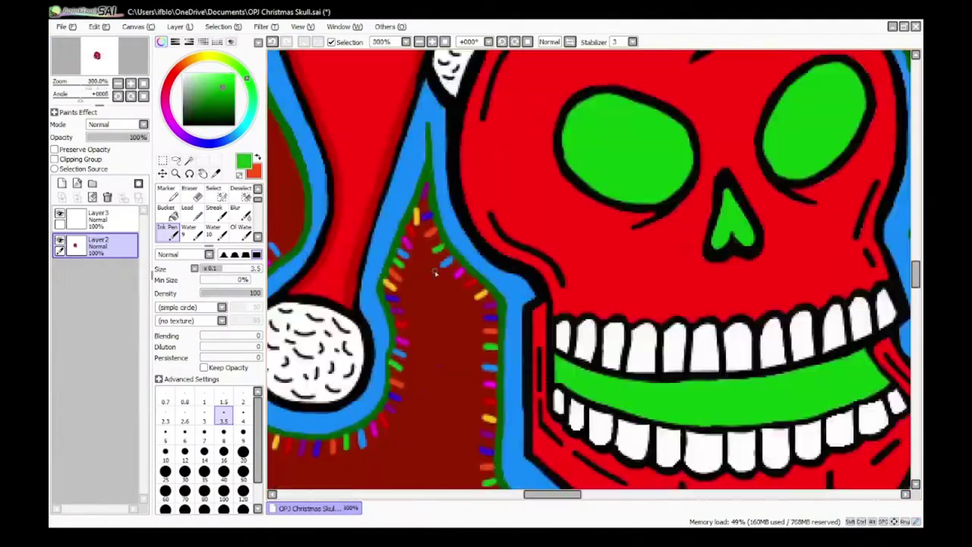
pyautogui.rightClick(431, 357)
pyautogui.scroll(4, 463, 350)
pyautogui.moveTo(551, 218); pyautogui.dragTo(518, 187)
pyautogui.scroll(-5, 537, 199)
pyautogui.scroll(2, 493, 219)
pyautogui.rightClick(584, 227)
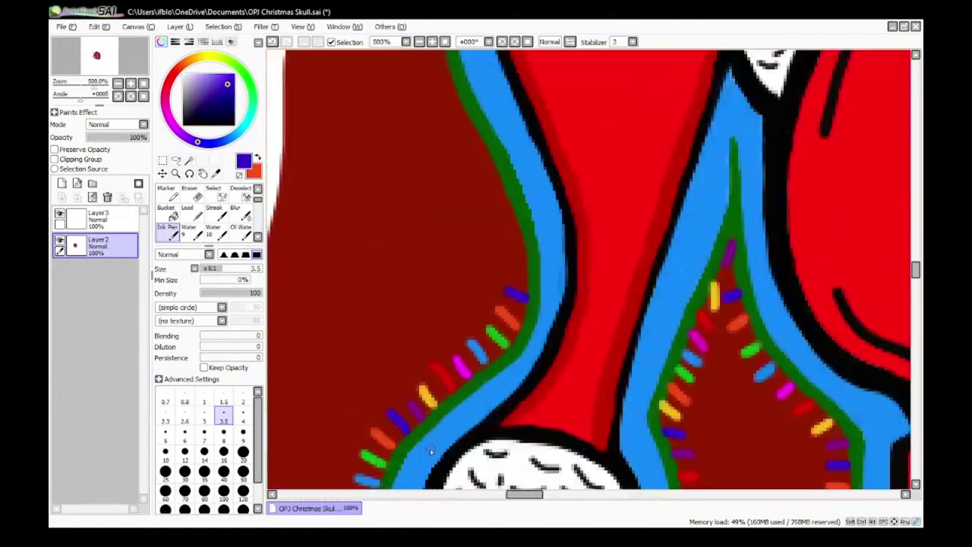
# Step: Add a purple, a yellow and a red dash up the outer outline of the hat's tail
pyautogui.rightClick(417, 411)
pyautogui.moveTo(594, 215); pyautogui.dragTo(570, 211)
pyautogui.rightClick(474, 350)
pyautogui.scroll(4, 531, 259)
pyautogui.moveTo(480, 276); pyautogui.dragTo(437, 275)
pyautogui.rightClick(426, 372)
pyautogui.moveTo(418, 360); pyautogui.dragTo(379, 374)
# Step: Continue up the hat tail's outer outline with a magenta, a light blue and a green dash
pyautogui.rightClick(396, 382)
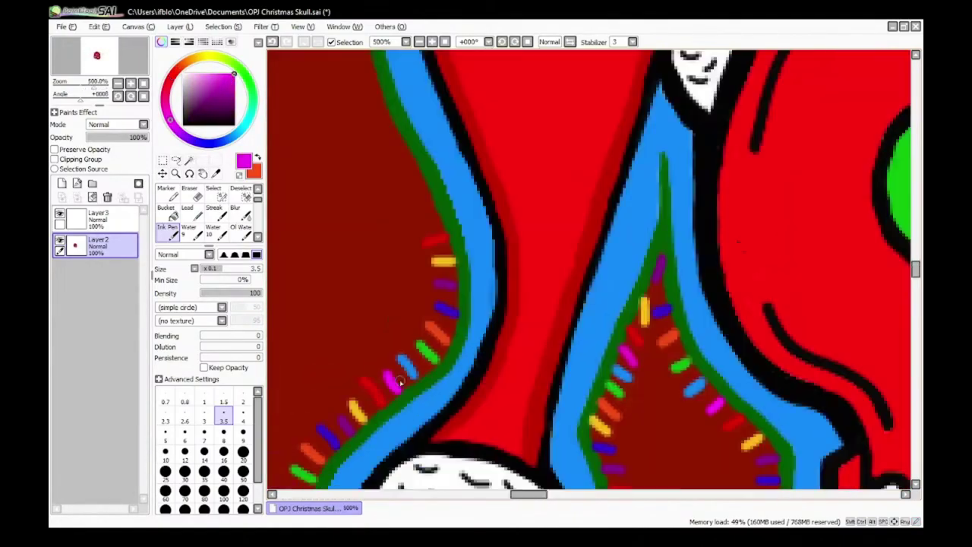
pyautogui.rightClick(397, 295)
pyautogui.scroll(-5, 456, 319)
pyautogui.rightClick(464, 323)
pyautogui.scroll(5, 455, 178)
pyautogui.moveTo(457, 335); pyautogui.dragTo(507, 317)
pyautogui.scroll(-6, 486, 311)
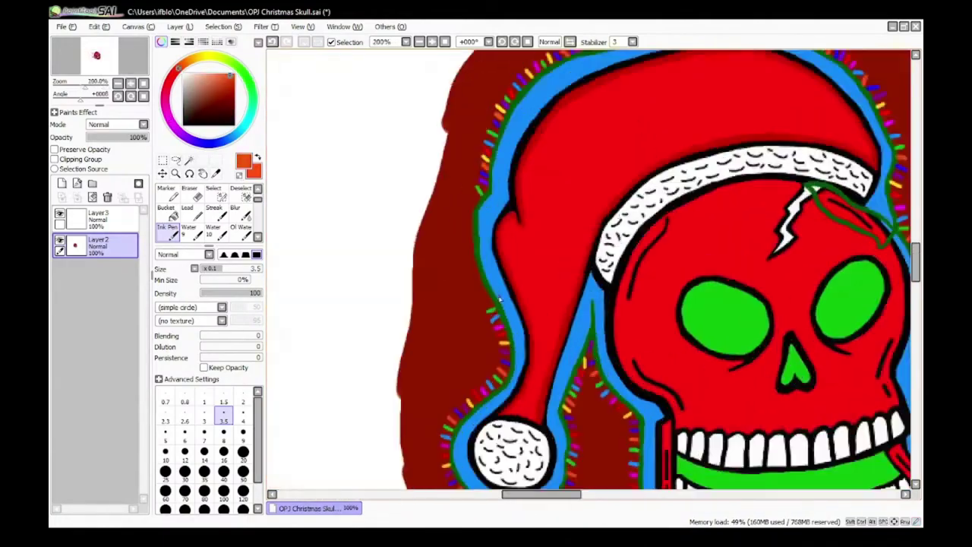
# Step: Paint an orange, a dark blue, a purple and a yellow dash higher up the hat tail's outer outline
pyautogui.scroll(5, 502, 366)
pyautogui.rightClick(499, 377)
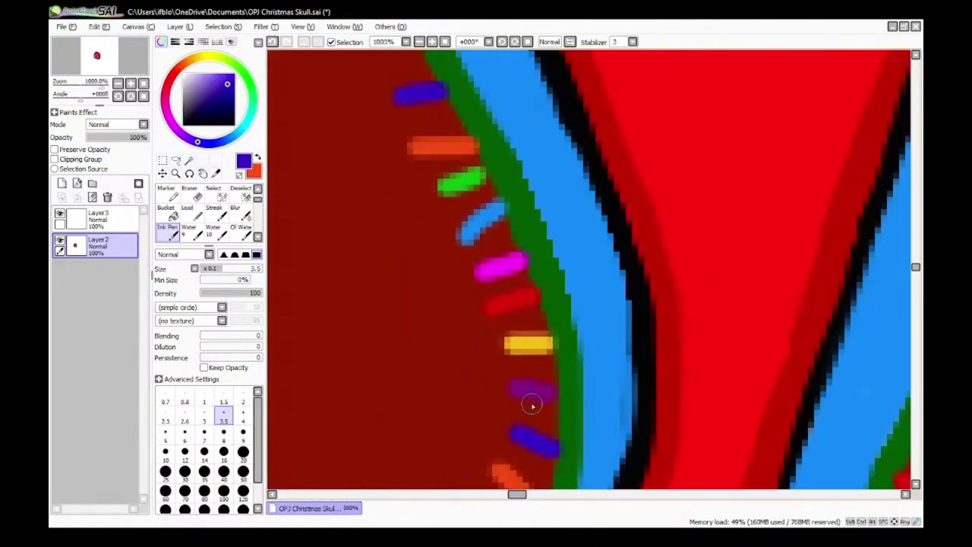
pyautogui.keyDown('alt'); pyautogui.click(526, 345); pyautogui.keyUp('alt')
pyautogui.scroll(-5, 524, 350)
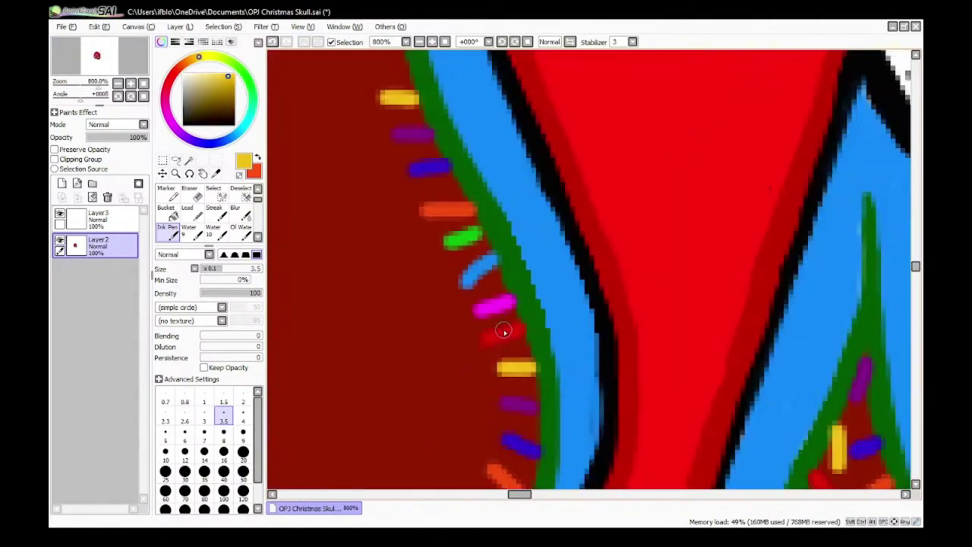
# Step: Paint a red, a magenta, a light blue and a green dash further up the hat tail's outer outline
pyautogui.rightClick(503, 329)
pyautogui.scroll(-5, 505, 331)
pyautogui.scroll(5, 543, 341)
pyautogui.moveTo(518, 341); pyautogui.dragTo(488, 345)
pyautogui.rightClick(498, 308)
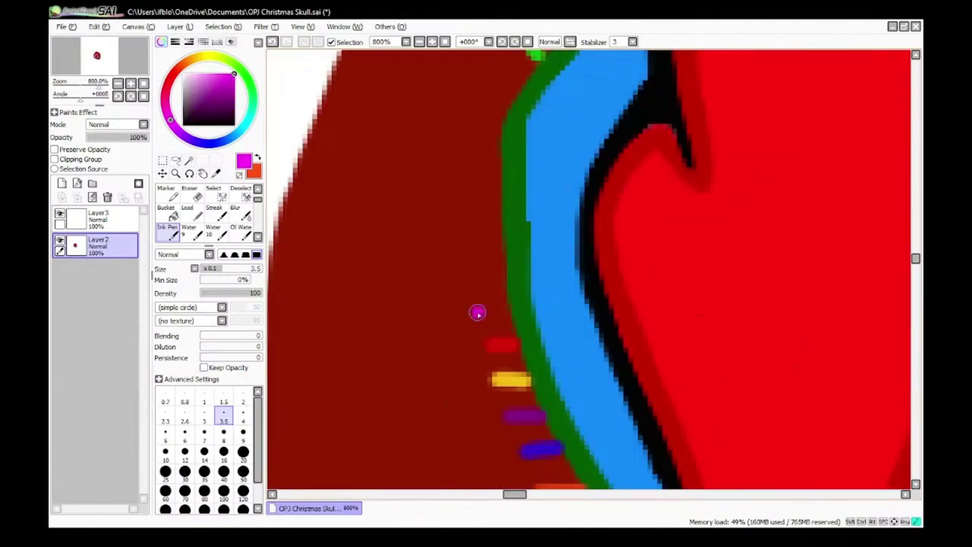
pyautogui.scroll(-5, 510, 310)
pyautogui.rightClick(563, 281)
pyautogui.moveTo(477, 312)
pyautogui.mouseDown()
pyautogui.moveTo(511, 311)
pyautogui.moveTo(569, 332)
pyautogui.mouseUp()
pyautogui.rightClick(494, 325)
pyautogui.scroll(5, 410, 125)
# Step: Add an orange, a dark blue and a purple dash above the green one on the hat tail's outer outline
pyautogui.rightClick(596, 448)
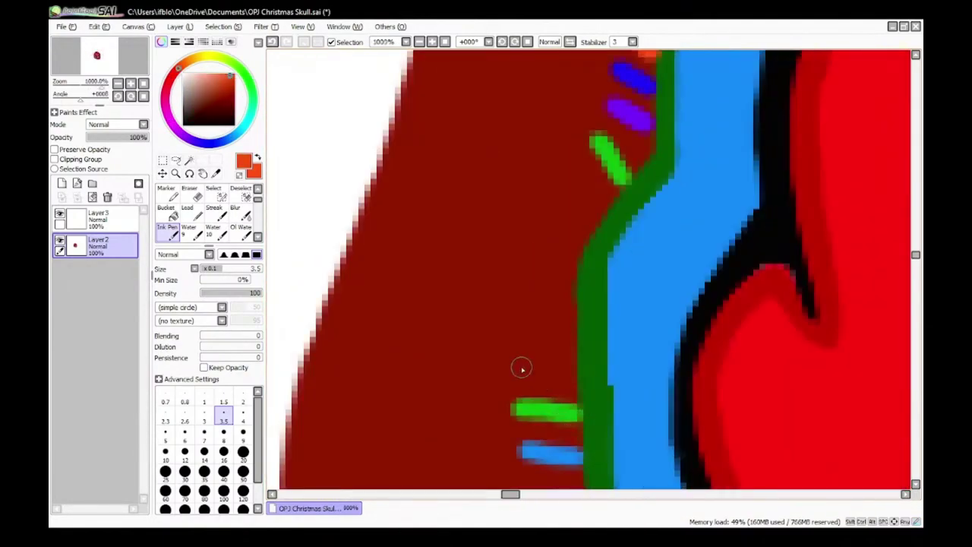
pyautogui.moveTo(520, 365); pyautogui.dragTo(575, 369)
pyautogui.rightClick(592, 455)
pyautogui.moveTo(490, 106); pyautogui.dragTo(539, 111)
pyautogui.rightClick(575, 412)
pyautogui.scroll(-4, 571, 300)
# Step: Close the gap in the outer row of dashes with a yellow, a red and a magenta dash
pyautogui.keyDown('alt'); pyautogui.click(493, 247); pyautogui.keyUp('alt')
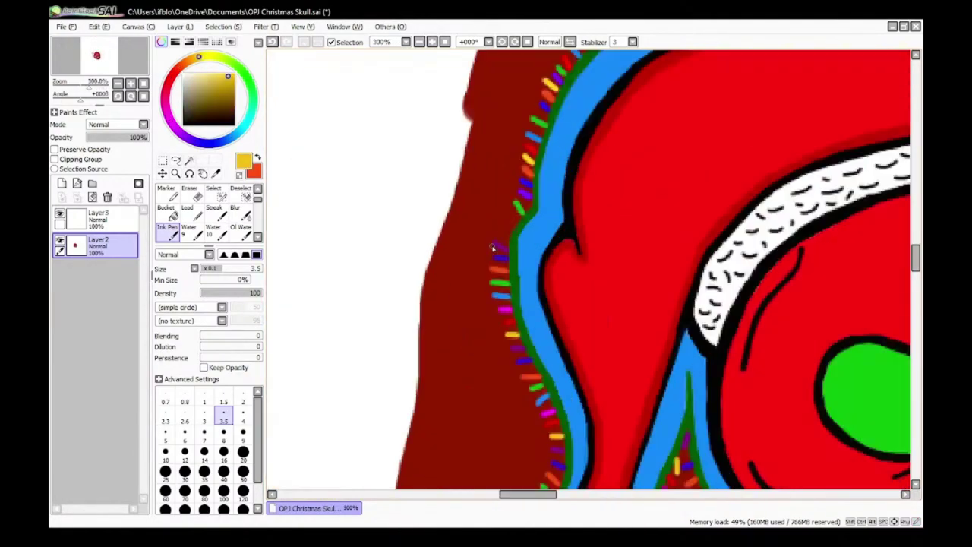
pyautogui.rightClick(569, 376)
pyautogui.scroll(-4, 572, 376)
pyautogui.scroll(5, 524, 281)
pyautogui.moveTo(471, 262); pyautogui.dragTo(543, 288)
pyautogui.scroll(-5, 543, 288)
pyautogui.rightClick(547, 374)
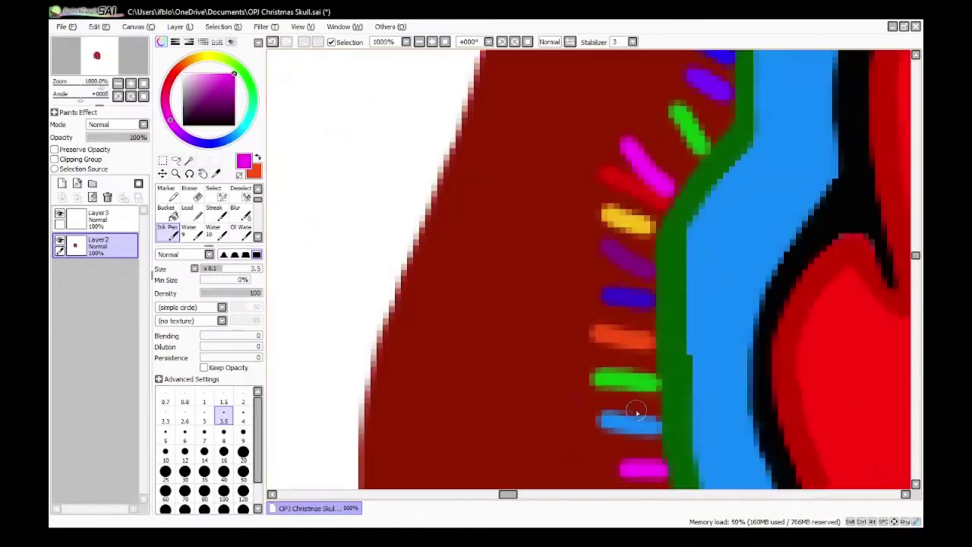
# Step: Paint an orange, a dark blue, a purple, a yellow and a magenta dash around the lower tip of the green loop beneath the hat brim
pyautogui.keyDown('alt'); pyautogui.click(637, 411); pyautogui.keyUp('alt')
pyautogui.scroll(-6, 636, 411)
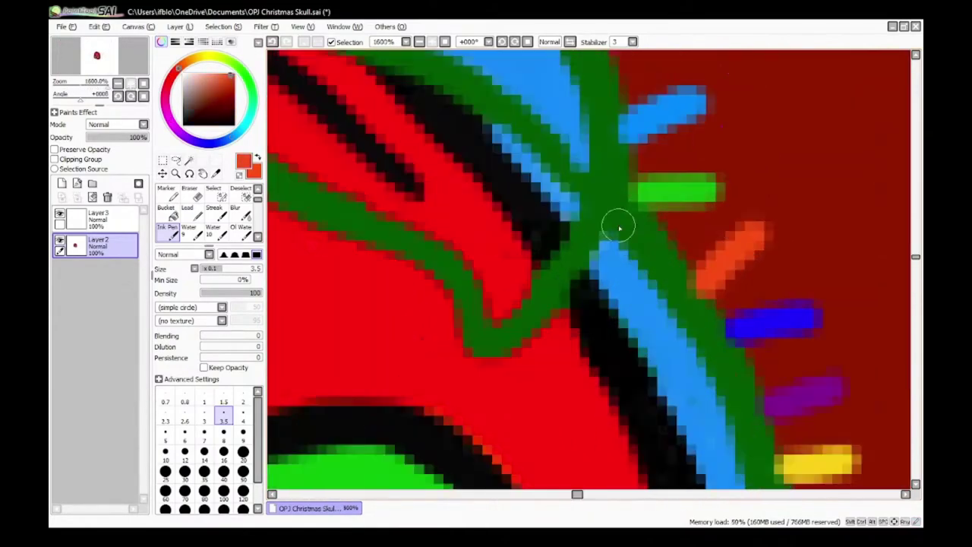
pyautogui.moveTo(619, 227); pyautogui.dragTo(647, 285)
pyautogui.rightClick(760, 325)
pyautogui.moveTo(585, 274); pyautogui.dragTo(622, 327)
pyautogui.rightClick(794, 397)
pyautogui.moveTo(555, 312); pyautogui.dragTo(591, 395)
pyautogui.rightClick(809, 464)
pyautogui.moveTo(518, 349); pyautogui.dragTo(537, 416)
pyautogui.moveTo(449, 252); pyautogui.dragTo(445, 300)
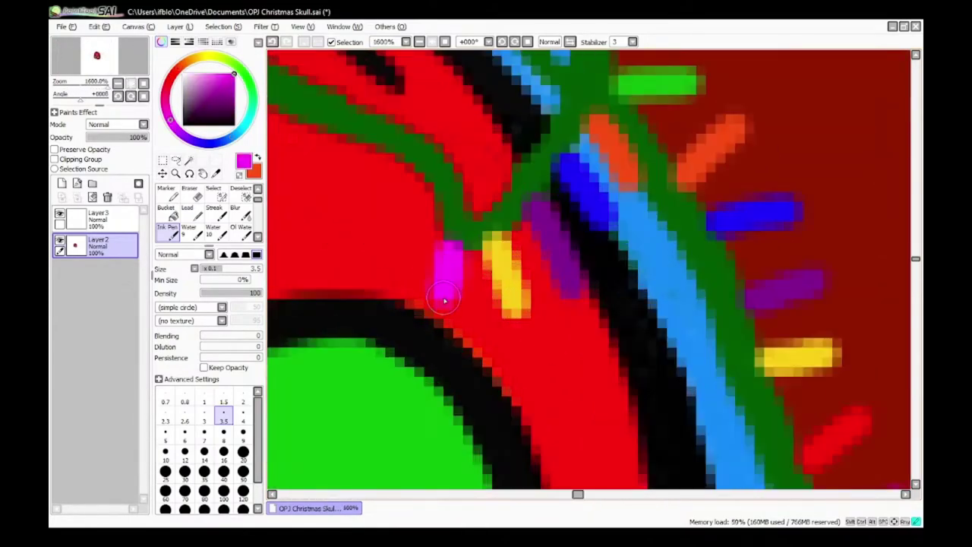
# Step: Continue along the green loop's lower edge with a light blue and a green dash
pyautogui.scroll(-5, 445, 300)
pyautogui.rightClick(586, 395)
pyautogui.scroll(5, 448, 293)
pyautogui.moveTo(450, 231); pyautogui.dragTo(407, 244)
pyautogui.scroll(-6, 407, 244)
pyautogui.rightClick(449, 334)
pyautogui.scroll(4, 413, 305)
pyautogui.scroll(-3, 457, 351)
pyautogui.scroll(4, 433, 358)
# Step: Add an orange, a dark blue and a purple dash along the lower edge of the green loop
pyautogui.rightClick(600, 251)
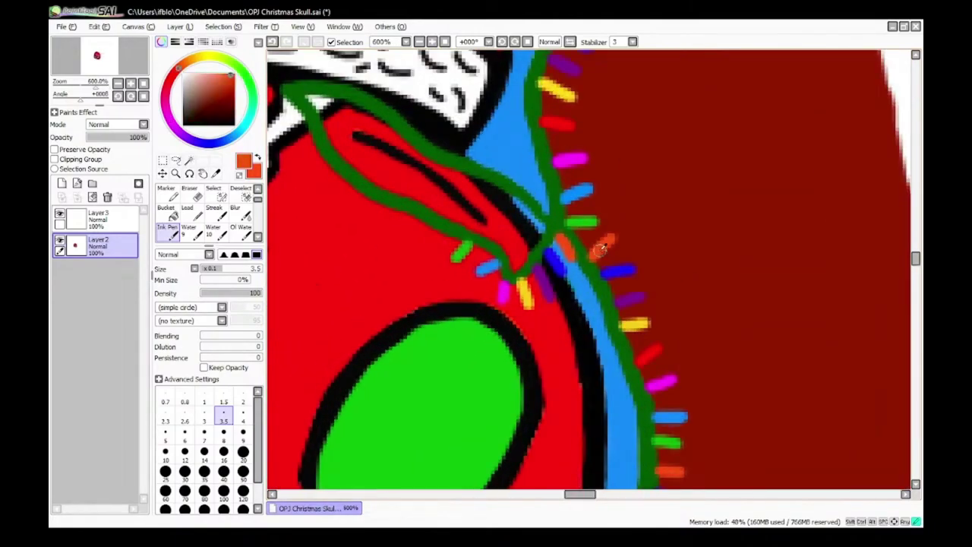
pyautogui.rightClick(622, 288)
pyautogui.moveTo(475, 247); pyautogui.dragTo(440, 295)
pyautogui.rightClick(494, 297)
pyautogui.moveTo(373, 209); pyautogui.dragTo(349, 262)
pyautogui.rightClick(724, 417)
pyautogui.moveTo(395, 222); pyautogui.dragTo(370, 291)
pyautogui.rightClick(687, 419)
# Step: Finish the loop's lower edge up to the hat brim with yellow, magenta, light blue, green and orange dashes
pyautogui.scroll(3, 405, 265)
pyautogui.scroll(-4, 327, 304)
pyautogui.rightClick(485, 363)
pyautogui.scroll(3, 325, 273)
pyautogui.moveTo(351, 254); pyautogui.dragTo(330, 281)
pyautogui.rightClick(360, 288)
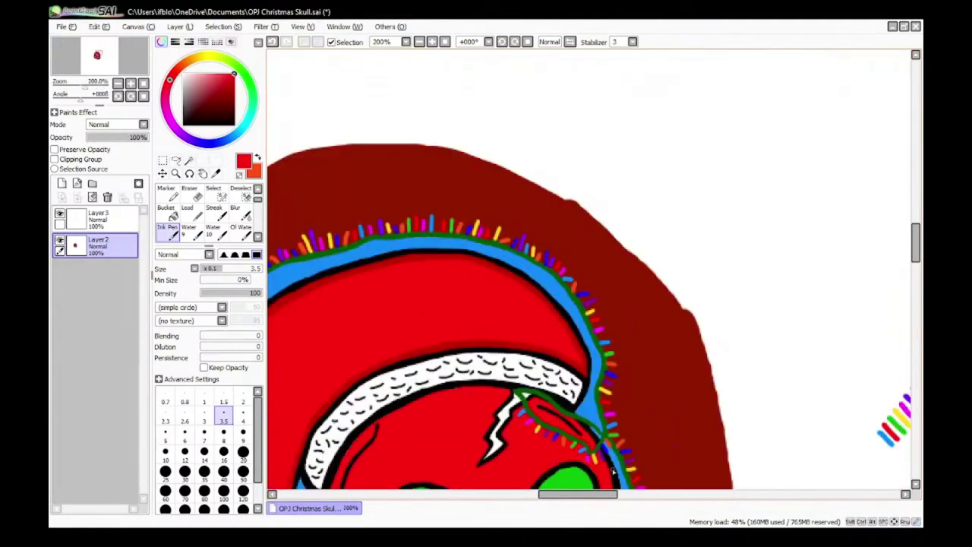
pyautogui.scroll(7, 613, 472)
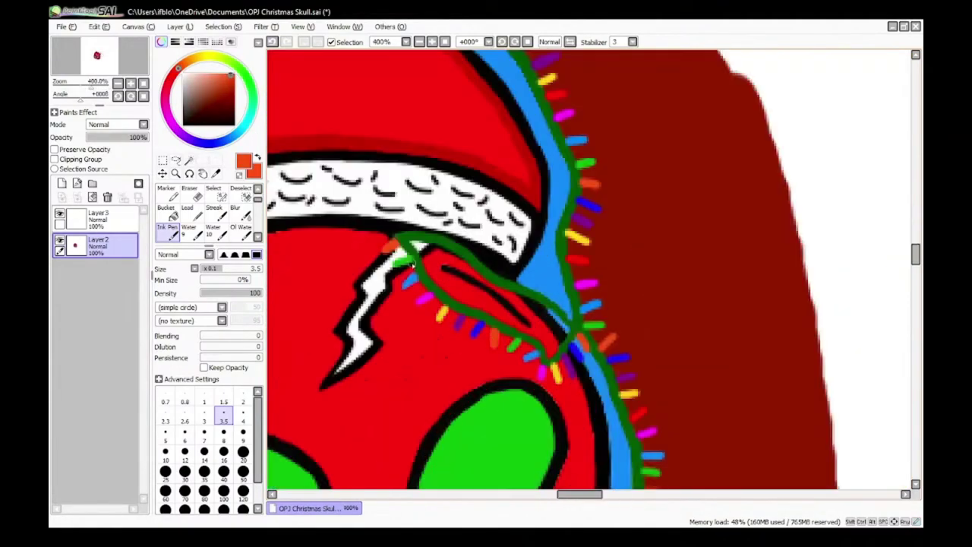
# Step: Start the loop's upper edge with a green, an orange and a dark blue dash over the white hat brim
pyautogui.rightClick(477, 329)
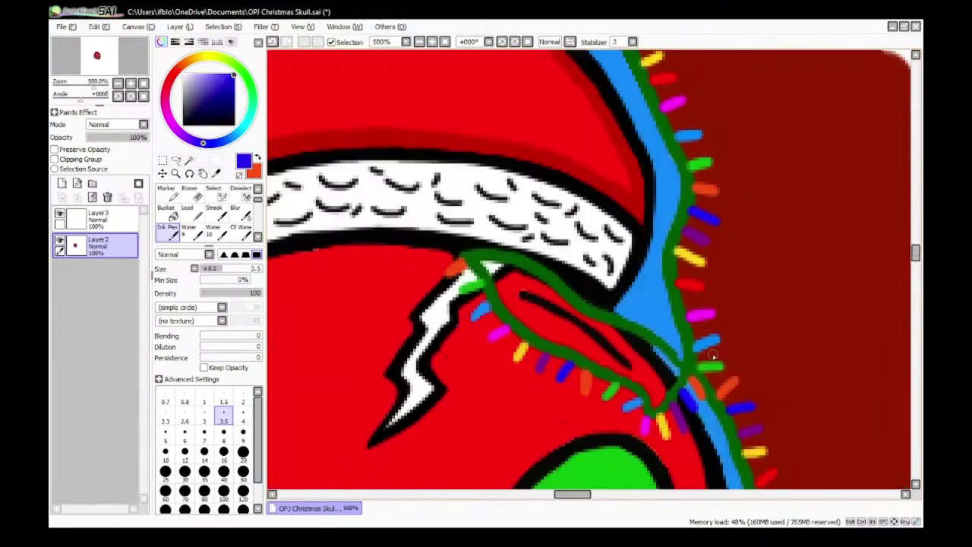
pyautogui.scroll(5, 508, 292)
pyautogui.rightClick(395, 296)
pyautogui.moveTo(354, 111); pyautogui.dragTo(400, 180)
pyautogui.rightClick(345, 226)
pyautogui.moveTo(456, 99); pyautogui.dragTo(454, 149)
pyautogui.rightClick(477, 328)
pyautogui.moveTo(453, 238); pyautogui.dragTo(441, 257)
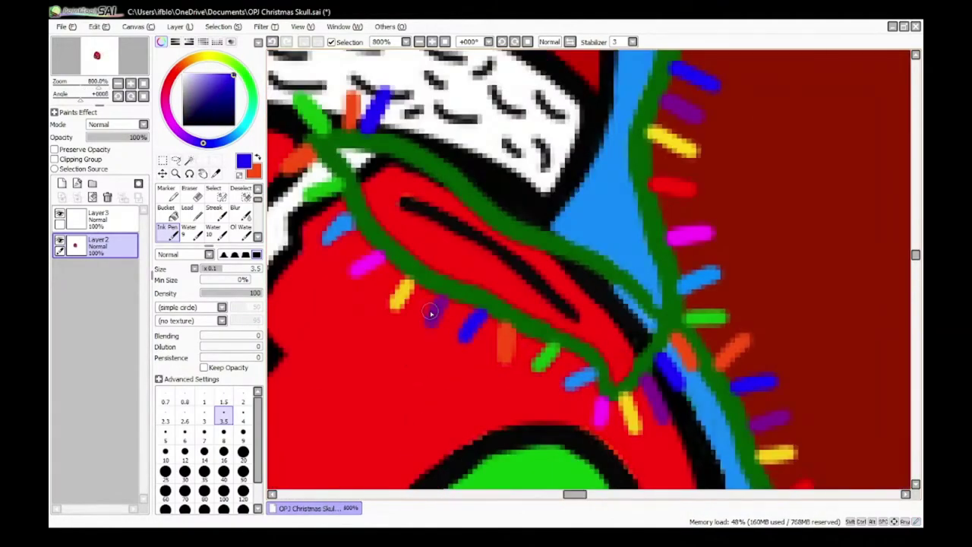
# Step: Add a purple, a yellow and a red dash along the loop's upper edge across the hat brim
pyautogui.rightClick(431, 313)
pyautogui.rightClick(409, 266)
pyautogui.scroll(-4, 411, 262)
pyautogui.scroll(6, 412, 216)
pyautogui.rightClick(402, 258)
pyautogui.moveTo(389, 165); pyautogui.dragTo(449, 129)
pyautogui.scroll(-5, 456, 197)
# Step: Continue the loop's upper edge past the end of the brim with a magenta, a light blue, a green and an orange dash
pyautogui.rightClick(429, 277)
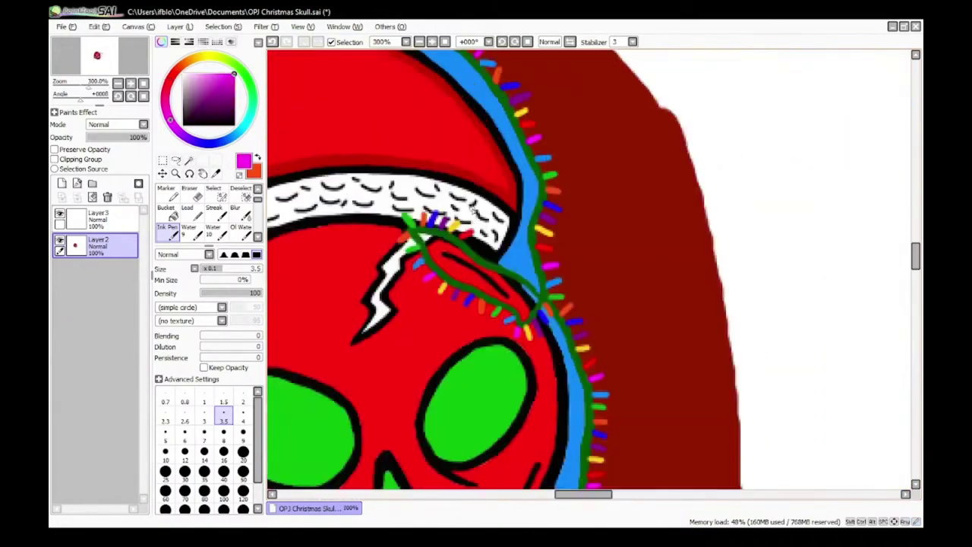
pyautogui.scroll(5, 464, 239)
pyautogui.rightClick(440, 257)
pyautogui.scroll(-2, 454, 292)
pyautogui.rightClick(678, 473)
pyautogui.scroll(3, 456, 281)
pyautogui.moveTo(466, 214); pyautogui.dragTo(449, 287)
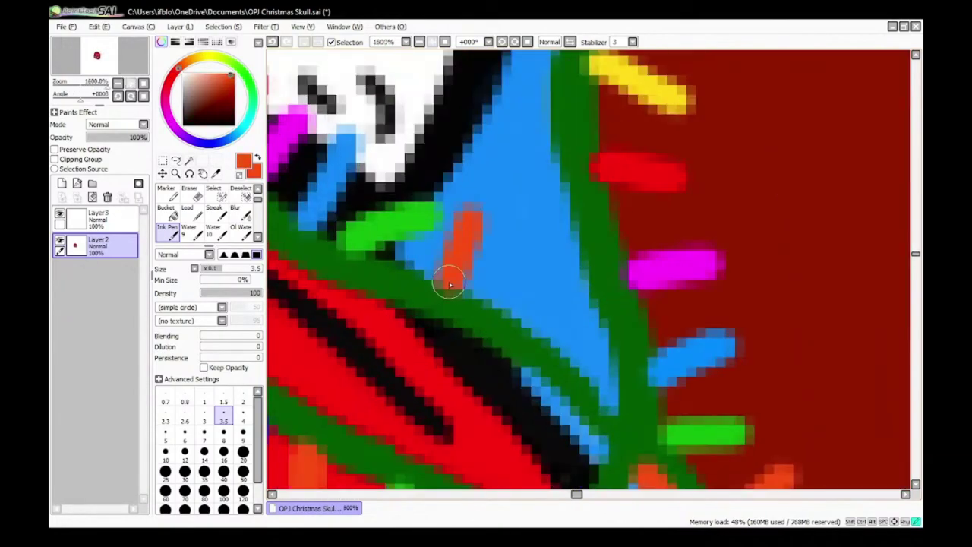
# Step: Complete the loop's upper edge with a dark blue, a purple, a yellow and a red dash up to the skull's outline
pyautogui.scroll(-2, 449, 286)
pyautogui.rightClick(516, 385)
pyautogui.scroll(-2, 493, 238)
pyautogui.rightClick(471, 357)
pyautogui.scroll(3, 451, 256)
pyautogui.rightClick(445, 250)
pyautogui.moveTo(495, 224)
pyautogui.mouseDown()
pyautogui.moveTo(465, 242)
pyautogui.moveTo(461, 262)
pyautogui.mouseUp()
pyautogui.scroll(-4, 471, 278)
pyautogui.scroll(3, 484, 320)
pyautogui.scroll(2, 494, 274)
pyautogui.keyDown('alt'); pyautogui.click(507, 234); pyautogui.keyUp('alt')
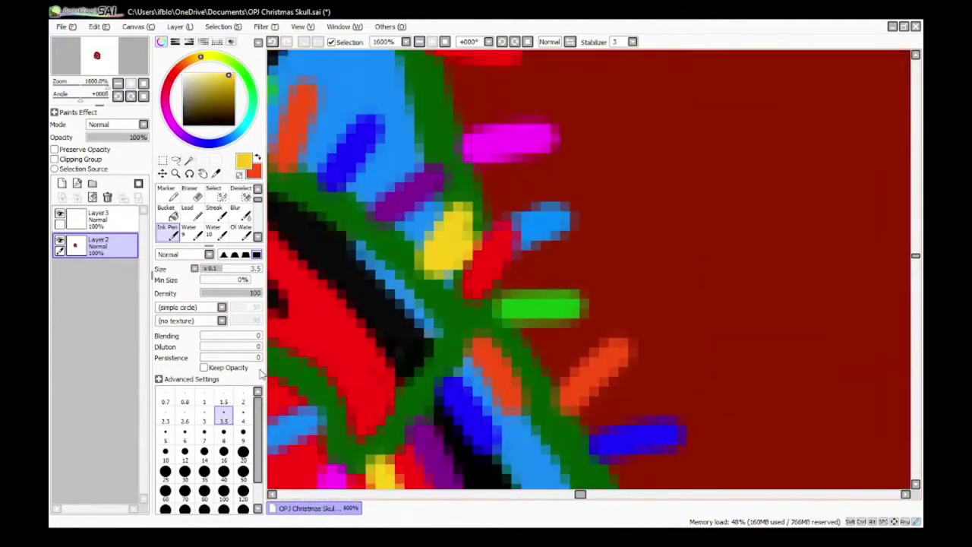
pyautogui.keyDown('alt'); pyautogui.click(507, 228); pyautogui.keyUp('alt')
# Step: With a size 2.0 brush, paint dark green bases on the dashes down the hat tail's outer outline, ending at the red dash above the bend
pyautogui.scroll(-12, 507, 228)
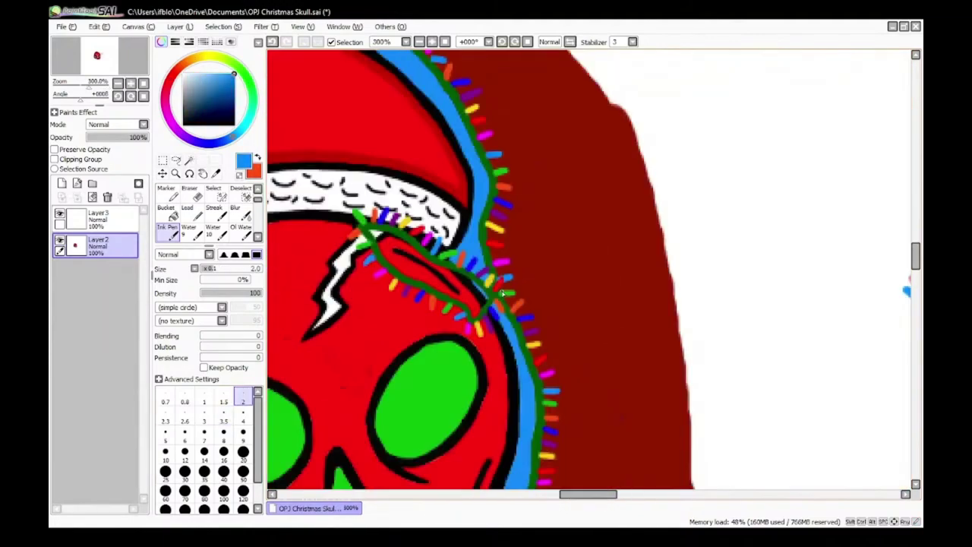
pyautogui.scroll(1, 560, 395)
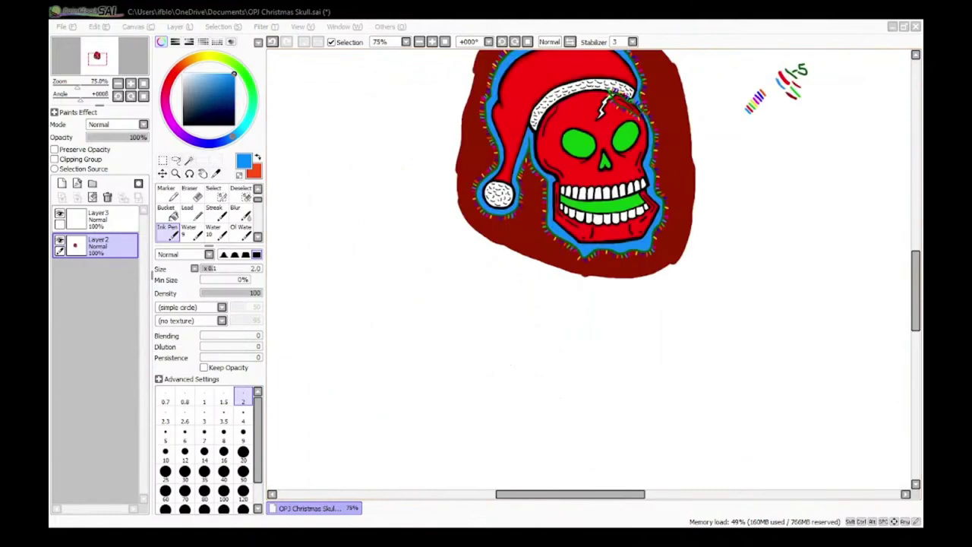
pyautogui.scroll(11, 510, 83)
pyautogui.rightClick(439, 244)
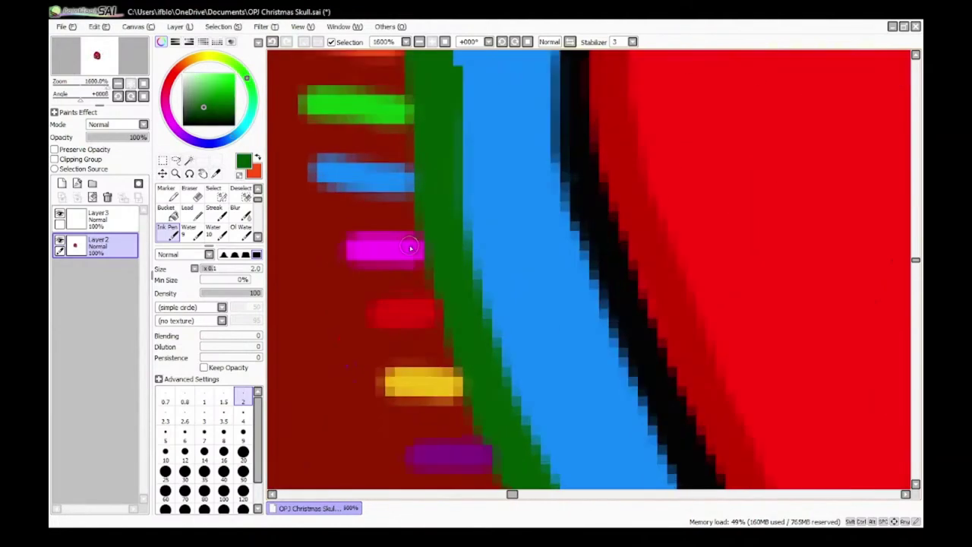
pyautogui.scroll(-5, 419, 180)
pyautogui.scroll(5, 397, 276)
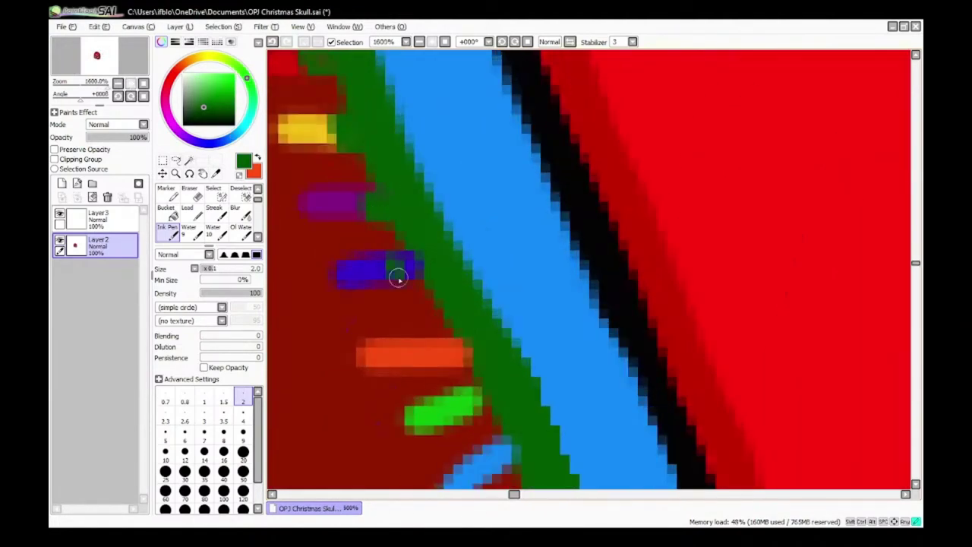
pyautogui.scroll(-5, 430, 275)
pyautogui.scroll(5, 471, 342)
pyautogui.scroll(-5, 442, 279)
pyautogui.scroll(5, 454, 325)
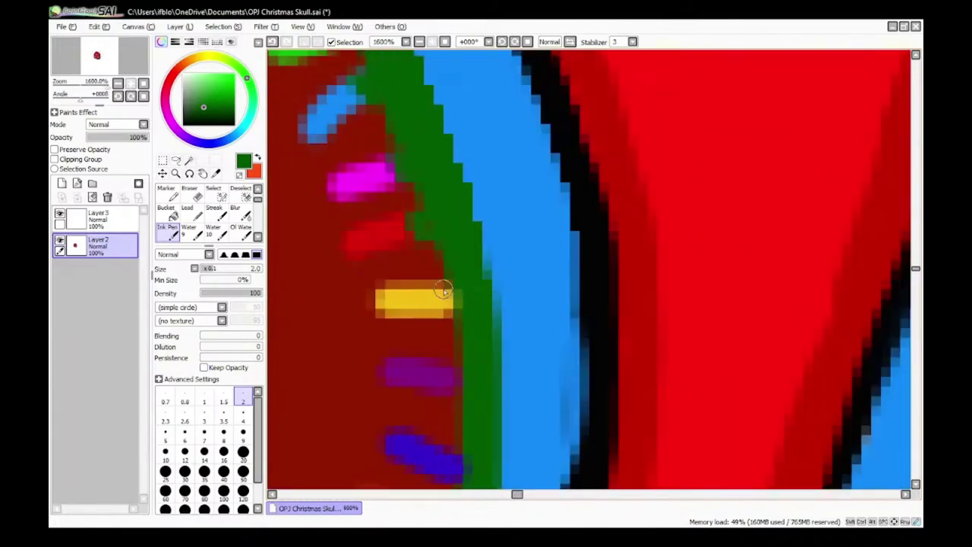
# Step: Paint dark green bases on the yellow, purple, dark blue, orange and green dashes around the hat tail's bend
pyautogui.moveTo(445, 287); pyautogui.dragTo(447, 300)
pyautogui.scroll(-5, 446, 290)
pyautogui.scroll(5, 450, 319)
pyautogui.moveTo(452, 307); pyautogui.dragTo(442, 311)
pyautogui.scroll(-5, 443, 322)
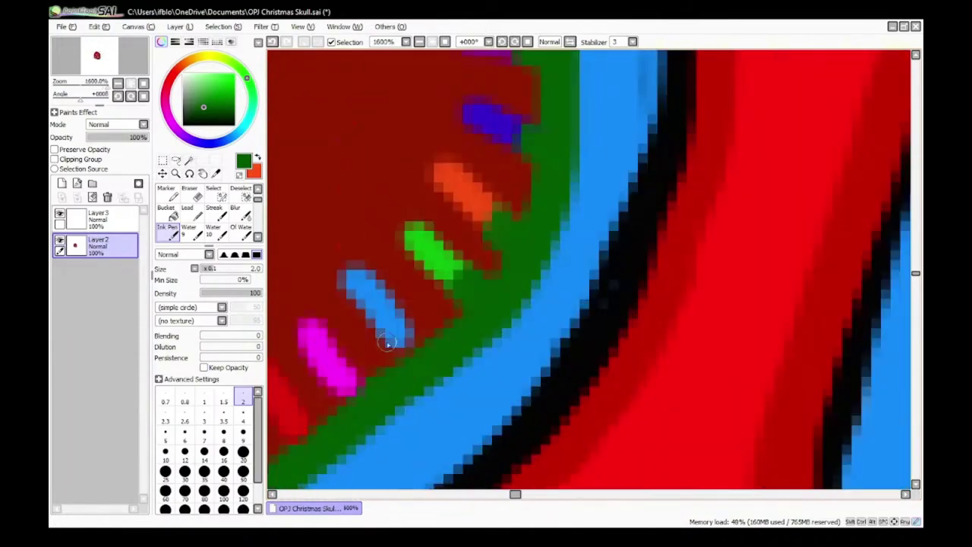
# Step: Continue the dark green bases on the dashes down the outer side of the pompom to the orange dash at its lower left
pyautogui.scroll(-4, 401, 342)
pyautogui.scroll(4, 366, 285)
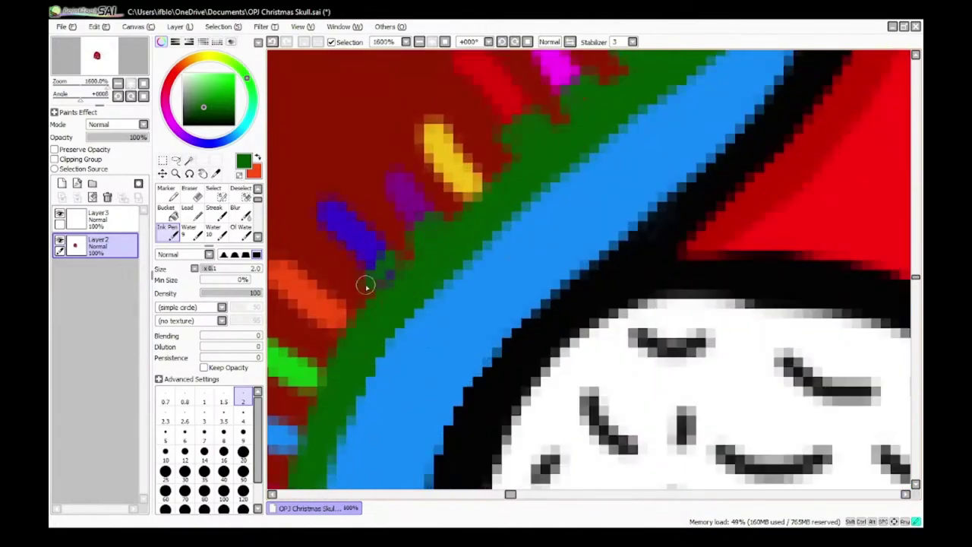
pyautogui.scroll(-6, 359, 345)
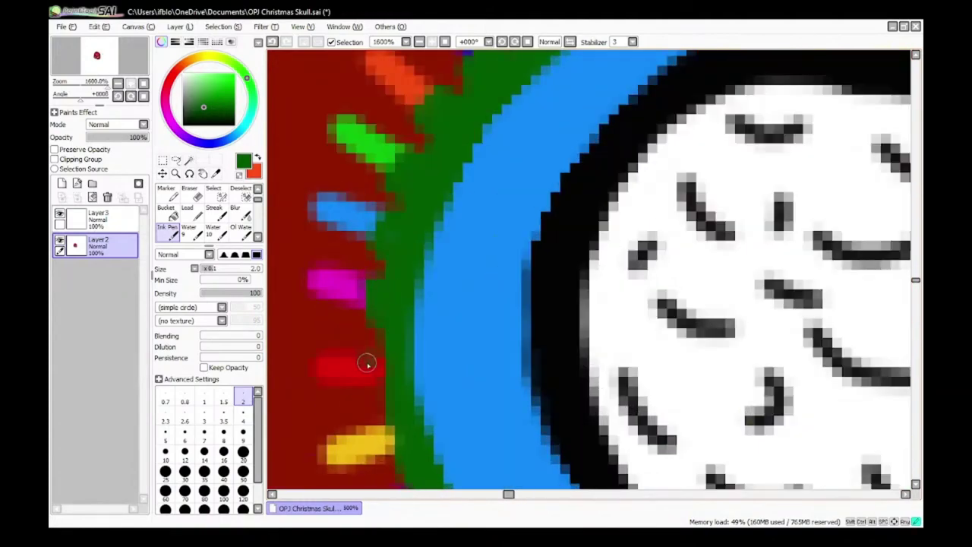
pyautogui.scroll(-3, 385, 342)
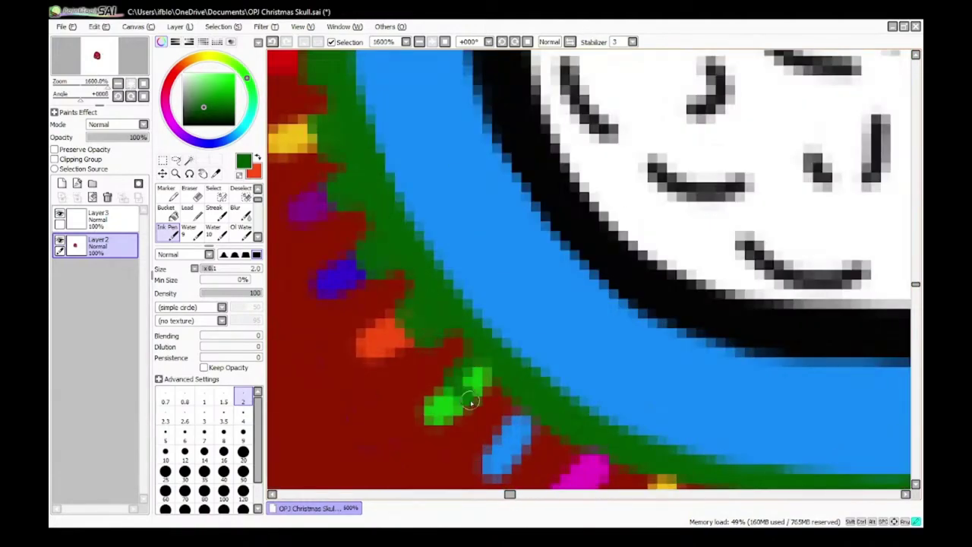
# Step: Give the green, light blue and magenta dashes at the pompom's lower left dark green bases
pyautogui.moveTo(471, 401); pyautogui.dragTo(478, 376)
pyautogui.moveTo(445, 411); pyautogui.dragTo(367, 295)
pyautogui.rightClick(368, 295)
pyautogui.moveTo(518, 342); pyautogui.dragTo(495, 368)
pyautogui.scroll(-3, 496, 368)
pyautogui.scroll(3, 585, 385)
# Step: Paint dark green bases on the yellow, red, purple, dark blue and orange dashes beneath the pompom
pyautogui.moveTo(374, 329); pyautogui.dragTo(381, 346)
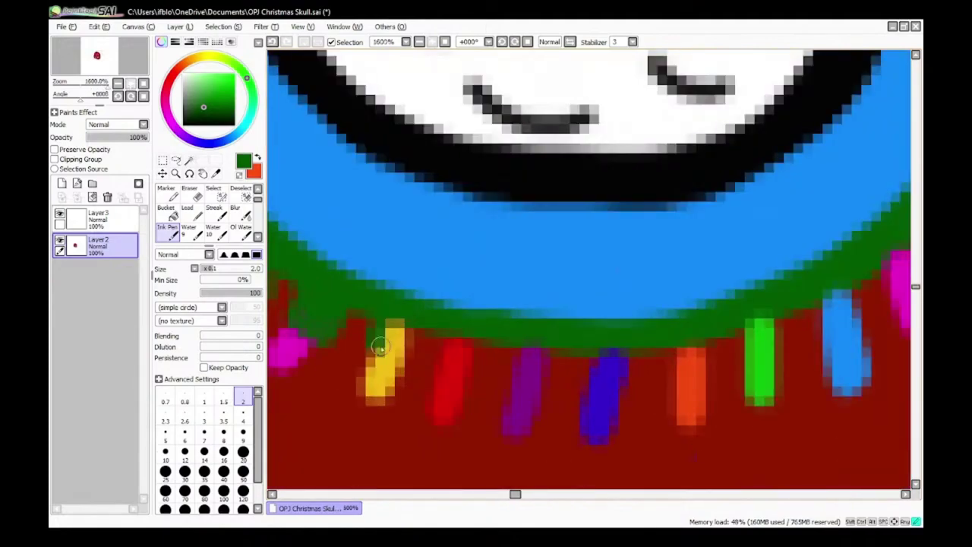
pyautogui.moveTo(543, 370); pyautogui.dragTo(526, 354)
pyautogui.moveTo(668, 400); pyautogui.dragTo(589, 390)
pyautogui.moveTo(509, 350); pyautogui.dragTo(549, 350)
pyautogui.moveTo(610, 344); pyautogui.dragTo(464, 334)
pyautogui.moveTo(449, 327); pyautogui.dragTo(483, 348)
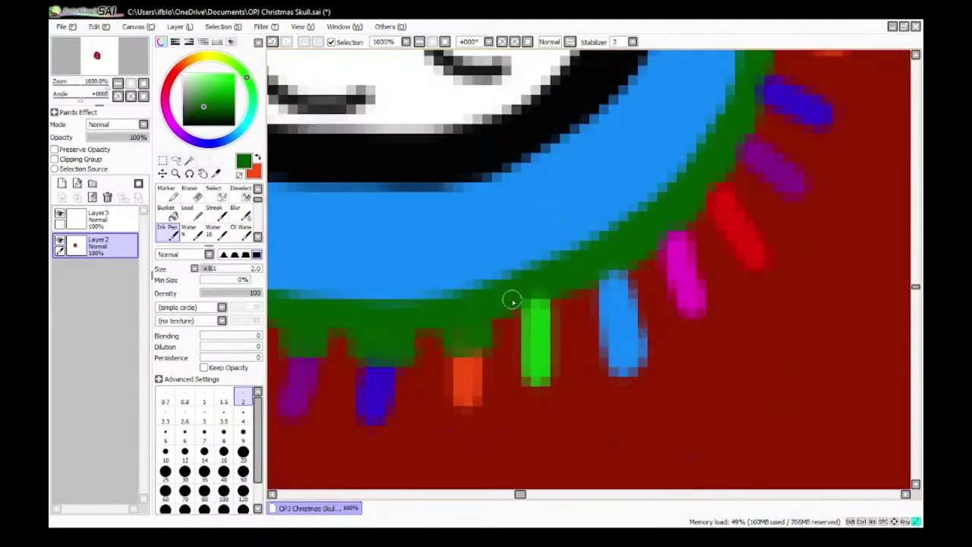
# Step: Add dark green bases to the dashes around the pompom's lower right, from the green to the dark blue one
pyautogui.moveTo(512, 302); pyautogui.dragTo(542, 328)
pyautogui.moveTo(589, 288); pyautogui.dragTo(413, 355)
pyautogui.moveTo(574, 222); pyautogui.dragTo(467, 388)
pyautogui.moveTo(512, 293); pyautogui.dragTo(472, 330)
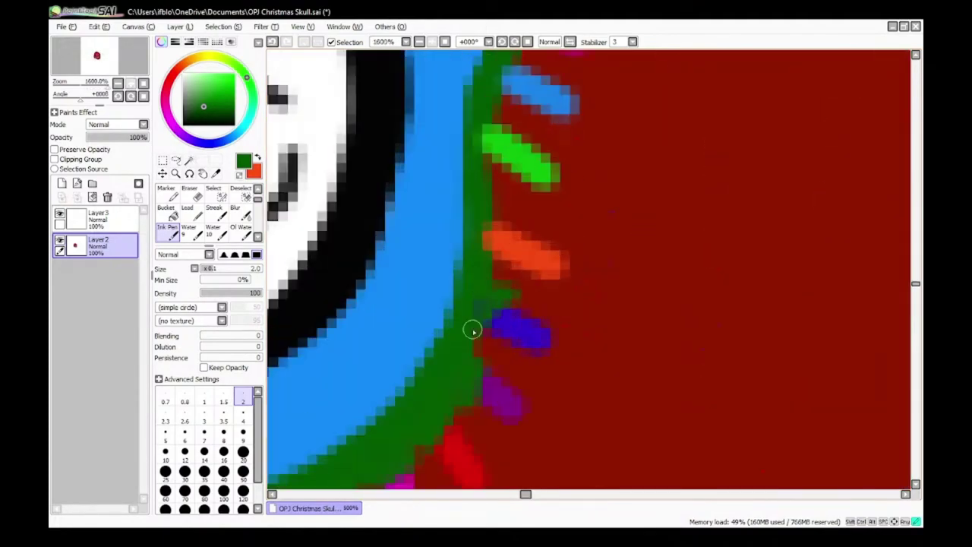
# Step: Paint dark green bases on the orange, green, light blue and magenta dashes up the pompom's right side
pyautogui.scroll(-3, 488, 175)
pyautogui.moveTo(495, 126)
pyautogui.mouseDown()
pyautogui.moveTo(505, 162)
pyautogui.moveTo(484, 147)
pyautogui.moveTo(475, 156)
pyautogui.mouseUp()
pyautogui.scroll(3, 488, 130)
pyautogui.moveTo(514, 156); pyautogui.dragTo(445, 196)
# Step: Lengthen the magenta, light blue and green dashes on the pompom's right side outward in their own colours
pyautogui.rightClick(445, 196)
pyautogui.moveTo(447, 196); pyautogui.dragTo(480, 196)
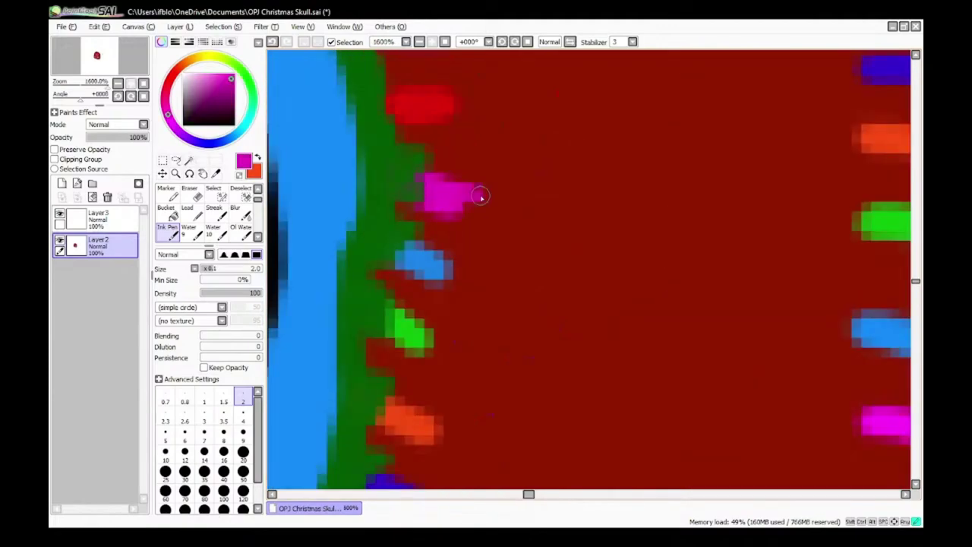
pyautogui.rightClick(435, 275)
pyautogui.moveTo(437, 276); pyautogui.dragTo(468, 291)
pyautogui.rightClick(416, 342)
pyautogui.moveTo(434, 353); pyautogui.dragTo(453, 367)
pyautogui.moveTo(436, 456); pyautogui.dragTo(469, 360)
pyautogui.rightClick(404, 404)
# Step: Paint dark green bases on the purple, dark blue, yellow, orange and green dashes above the pompom on the hat tail's inner outline
pyautogui.scroll(-3, 403, 412)
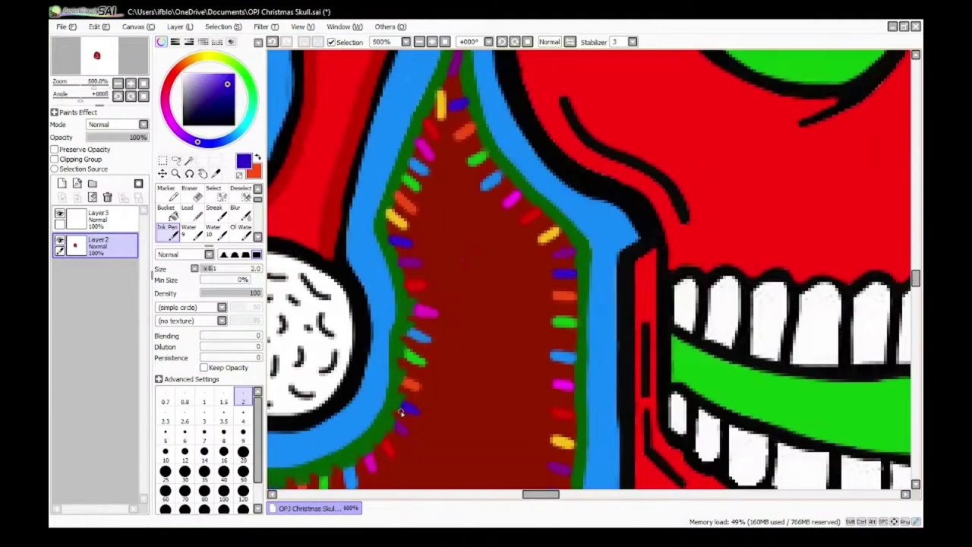
pyautogui.scroll(3, 392, 277)
pyautogui.scroll(2, 406, 270)
pyautogui.hscroll(-1, 406, 269)
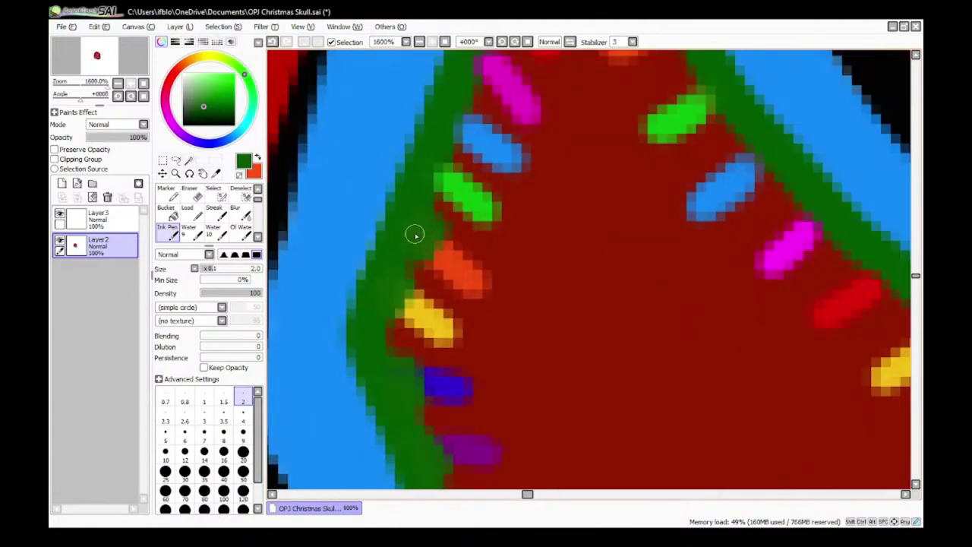
pyautogui.moveTo(440, 188); pyautogui.dragTo(448, 170)
pyautogui.scroll(-3, 447, 170)
pyautogui.scroll(3, 451, 114)
# Step: Continue the dark green bases up the hat tail's inner outline to the tip of the gap and onto its first skull-side dashes
pyautogui.moveTo(441, 108); pyautogui.dragTo(436, 143)
pyautogui.scroll(-3, 413, 143)
pyautogui.scroll(3, 433, 85)
pyautogui.click(426, 90)
pyautogui.scroll(-5, 400, 212)
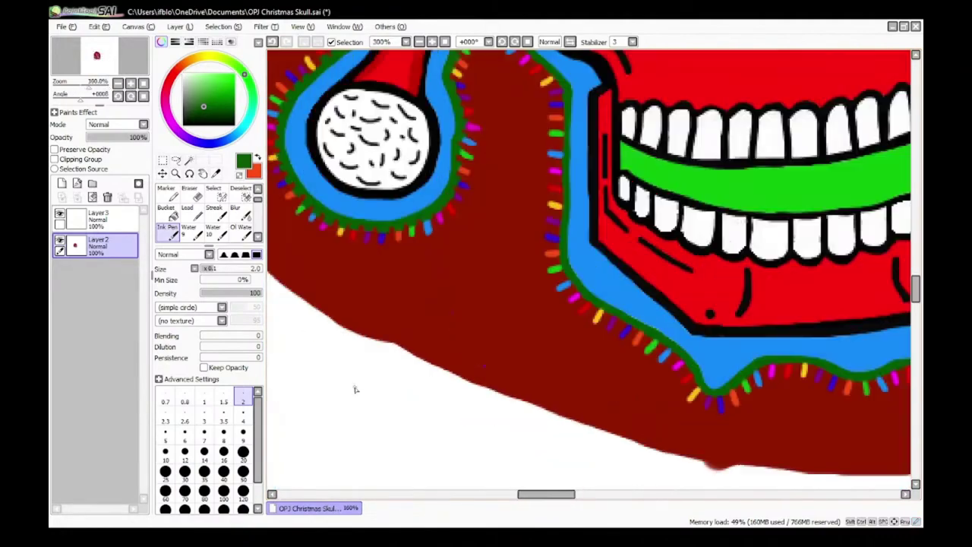
pyautogui.scroll(3, 434, 156)
pyautogui.scroll(-2, 439, 167)
pyautogui.scroll(2, 445, 176)
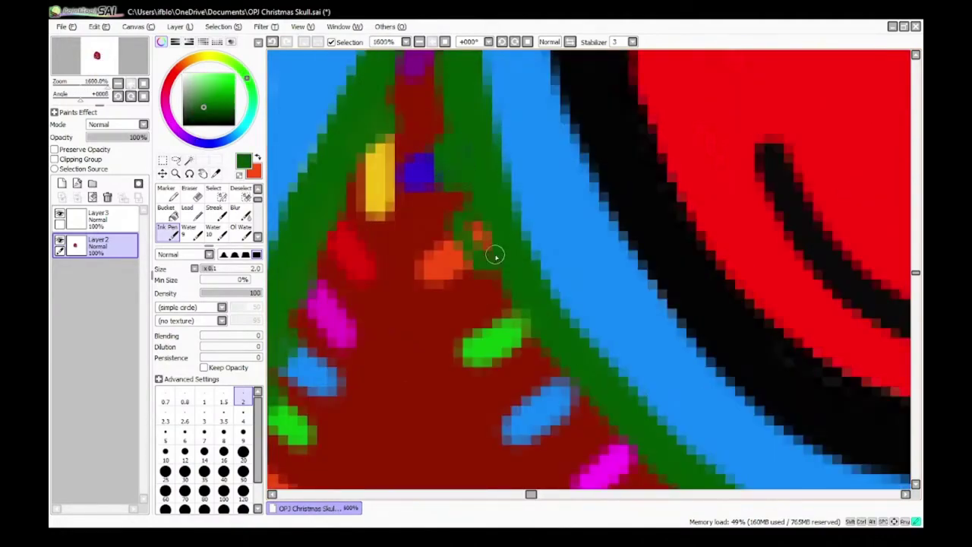
# Step: Paint dark green bases on the orange, green, light blue and magenta dashes down the skull's left side
pyautogui.rightClick(348, 191)
pyautogui.moveTo(344, 197); pyautogui.dragTo(322, 210)
pyautogui.rightClick(414, 227)
pyautogui.scroll(-2, 406, 231)
pyautogui.scroll(2, 471, 307)
pyautogui.moveTo(437, 272); pyautogui.dragTo(458, 315)
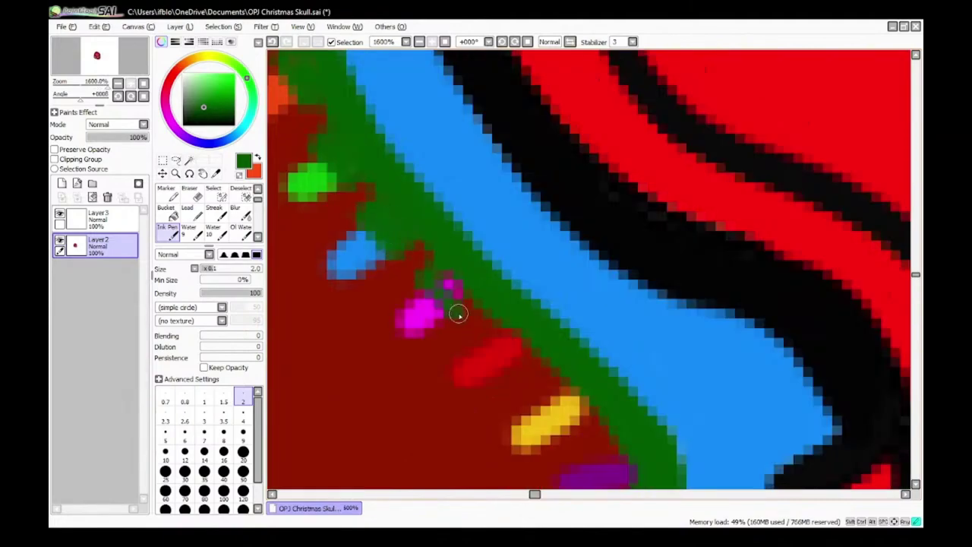
# Step: Add dark green bases to the red, yellow, purple and dark blue dashes around the skull's left cheek
pyautogui.scroll(-2, 460, 313)
pyautogui.scroll(2, 524, 357)
pyautogui.moveTo(403, 256); pyautogui.dragTo(506, 346)
pyautogui.scroll(-2, 507, 348)
pyautogui.scroll(2, 537, 411)
pyautogui.scroll(-5, 457, 308)
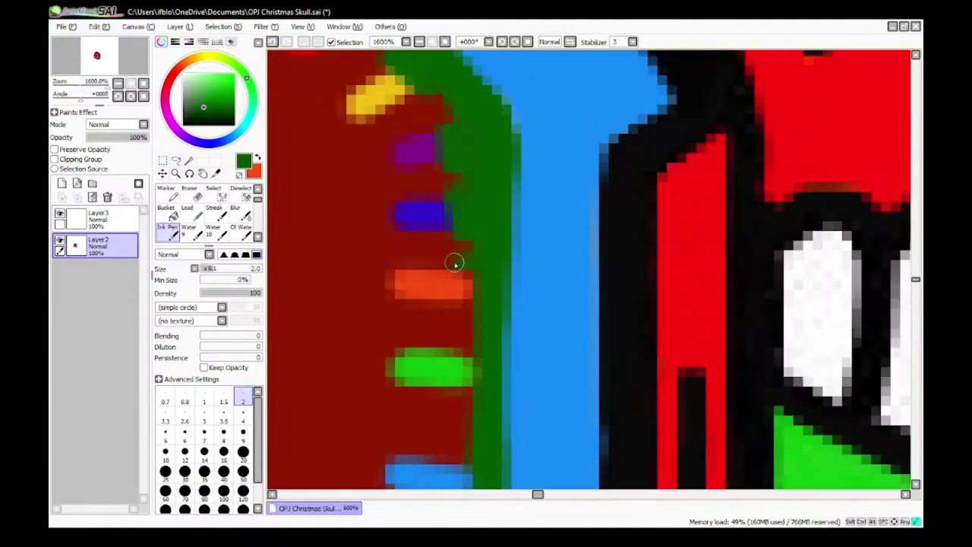
# Step: Continue the dark green dash bases down the jaw's left edge and onto its lower-left slope
pyautogui.scroll(-5, 449, 302)
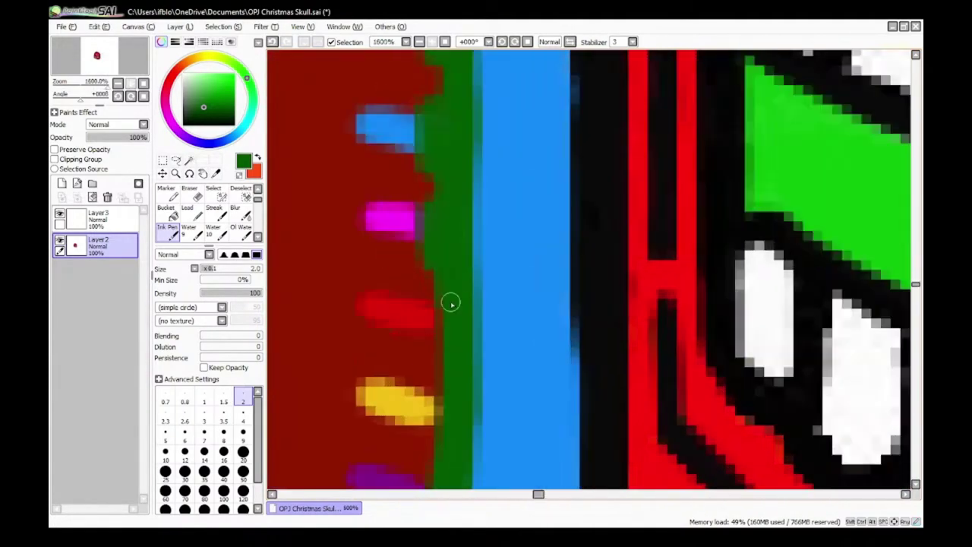
pyautogui.scroll(-3, 459, 457)
pyautogui.scroll(3, 457, 456)
pyautogui.moveTo(447, 367)
pyautogui.mouseDown()
pyautogui.moveTo(489, 375)
pyautogui.moveTo(463, 369)
pyautogui.mouseUp()
pyautogui.scroll(-3, 486, 376)
pyautogui.scroll(3, 532, 416)
pyautogui.scroll(-3, 437, 358)
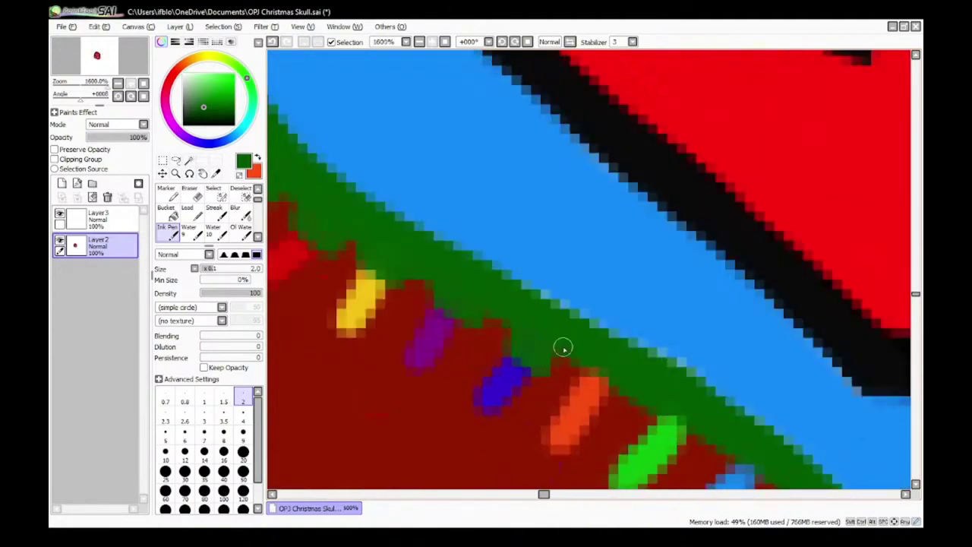
# Step: Extend the dark green dash bases along the jaw's lower-left slope and around the pointed dip below the chin
pyautogui.scroll(-4, 565, 340)
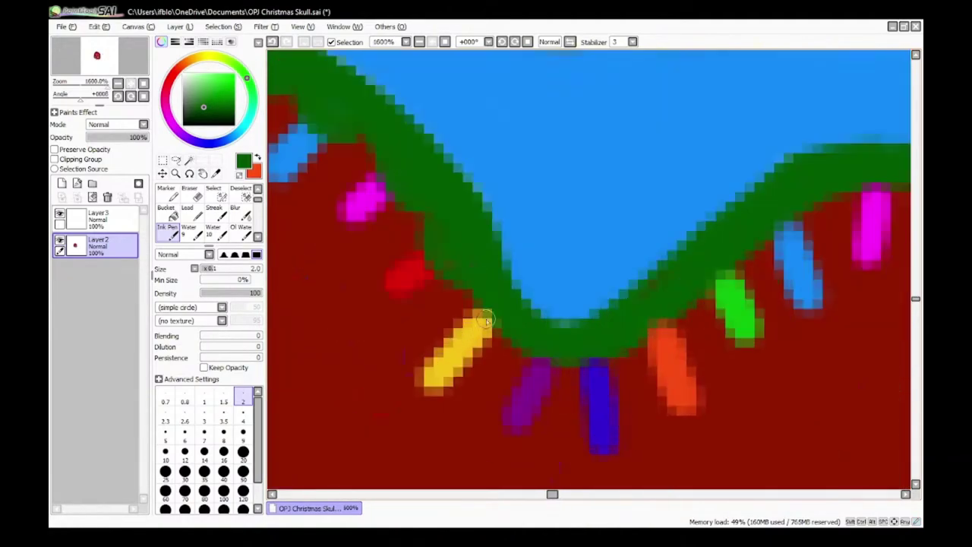
pyautogui.moveTo(579, 369); pyautogui.dragTo(658, 332)
pyautogui.scroll(-5, 659, 342)
pyautogui.scroll(2, 388, 183)
pyautogui.scroll(-2, 395, 190)
pyautogui.scroll(5, 661, 349)
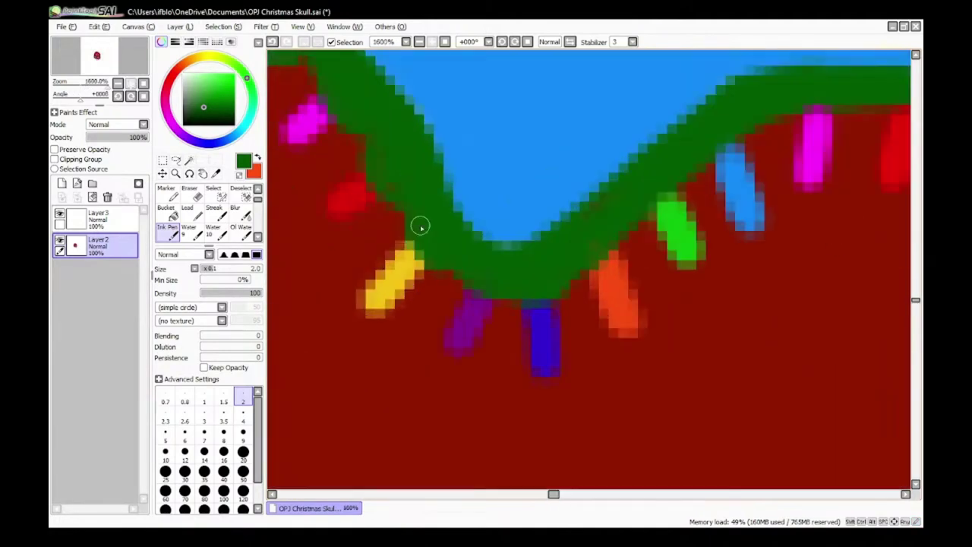
pyautogui.scroll(-3, 460, 280)
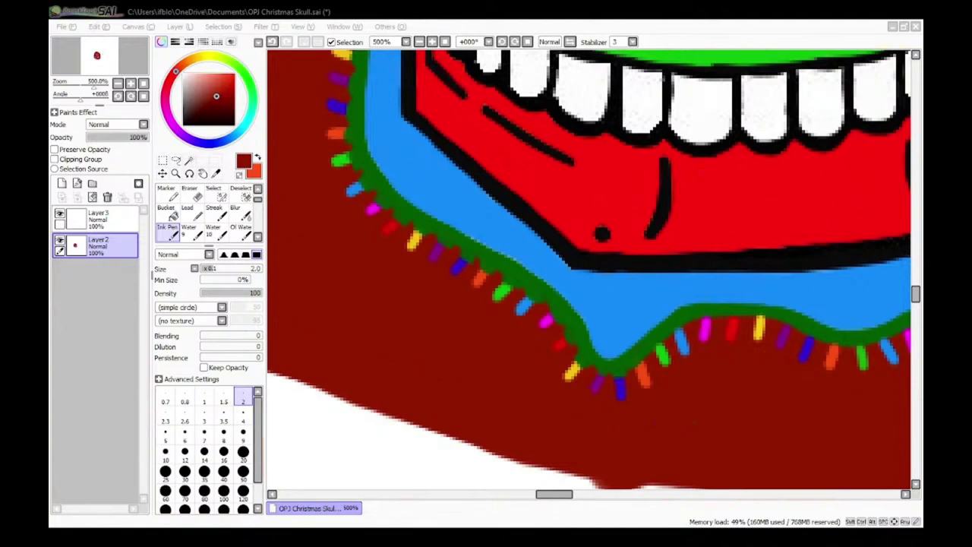
# Step: Dot the blue band along the hat's upper outline with white spots, using a size 3 brush
pyautogui.scroll(-5, 326, 448)
pyautogui.scroll(2, 378, 318)
pyautogui.scroll(-2, 479, 376)
pyautogui.scroll(1, 380, 350)
pyautogui.scroll(-2, 372, 254)
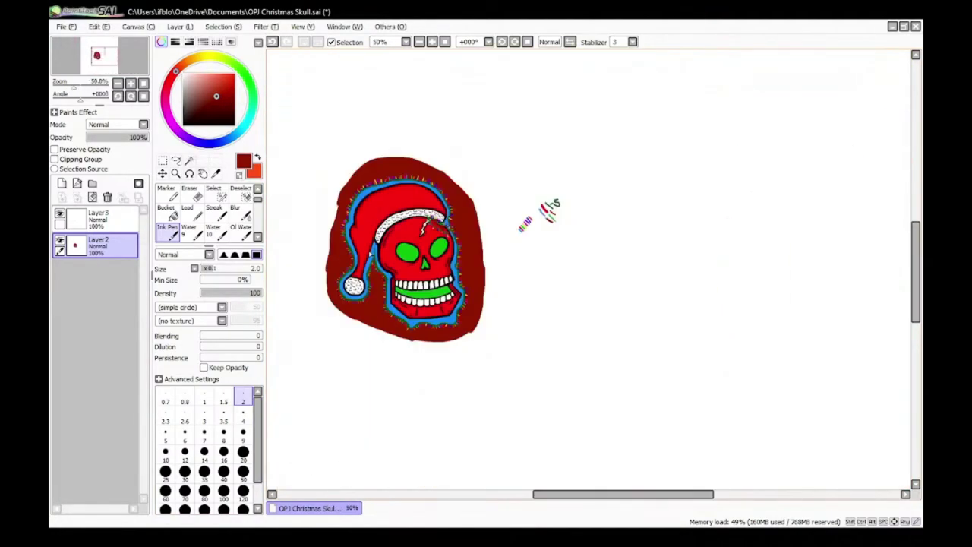
pyautogui.scroll(2, 327, 228)
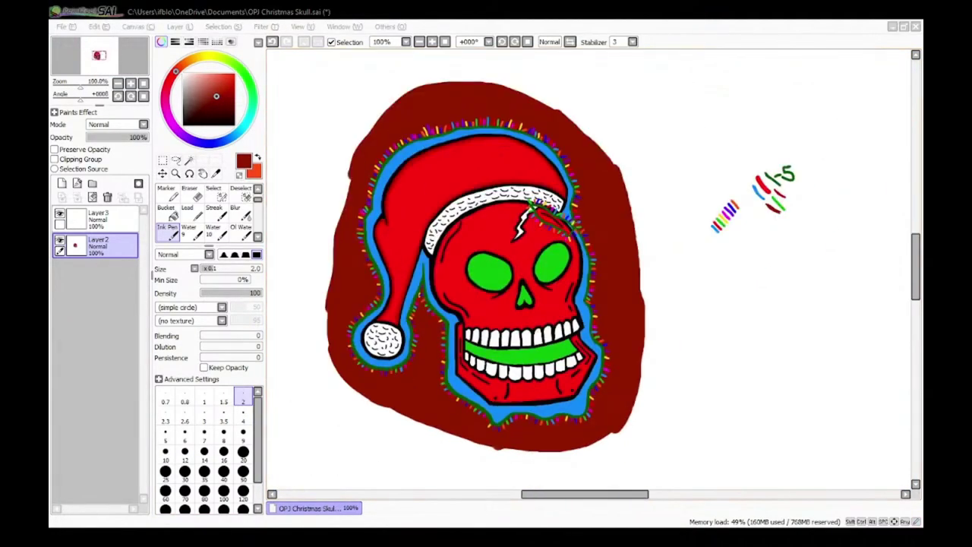
pyautogui.scroll(4, 423, 271)
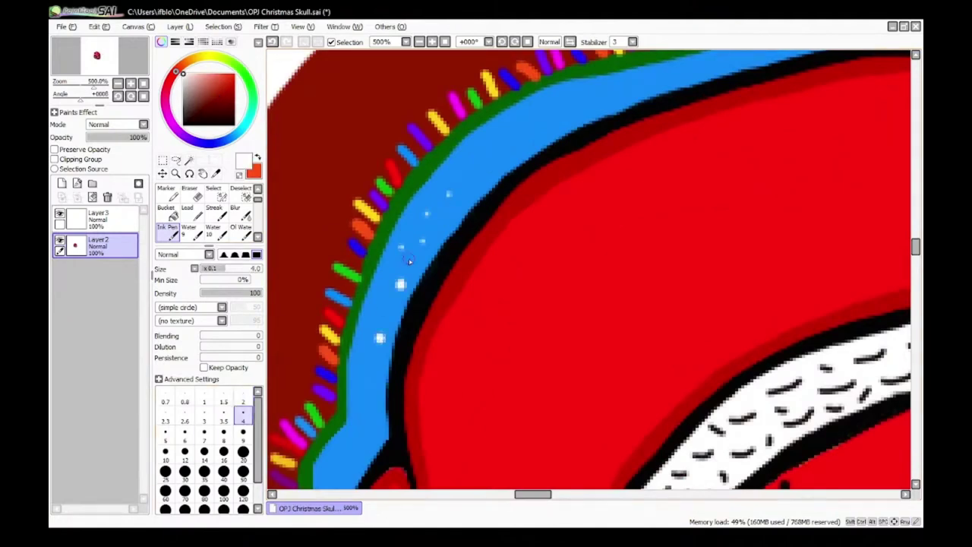
pyautogui.moveTo(562, 103); pyautogui.dragTo(499, 313)
pyautogui.scroll(2, 580, 289)
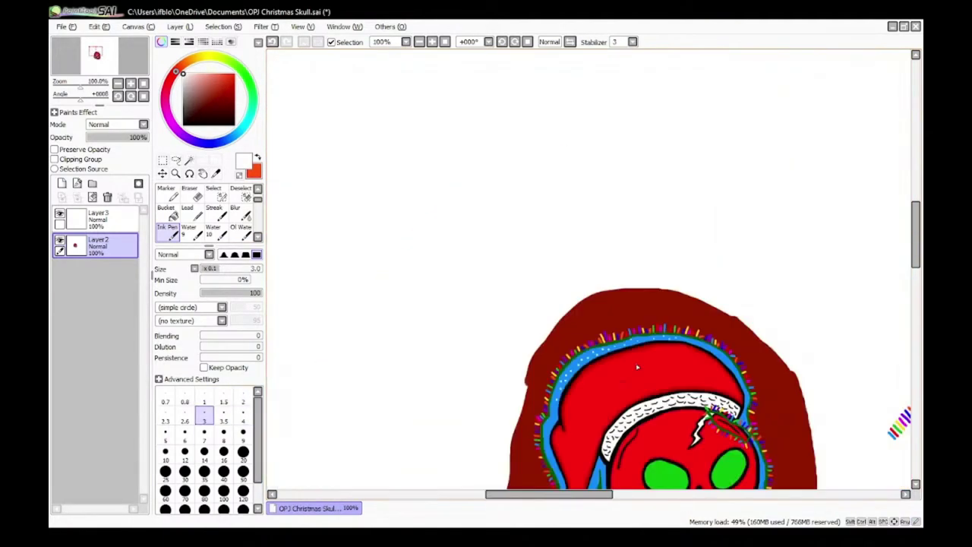
pyautogui.moveTo(693, 211); pyautogui.dragTo(729, 277)
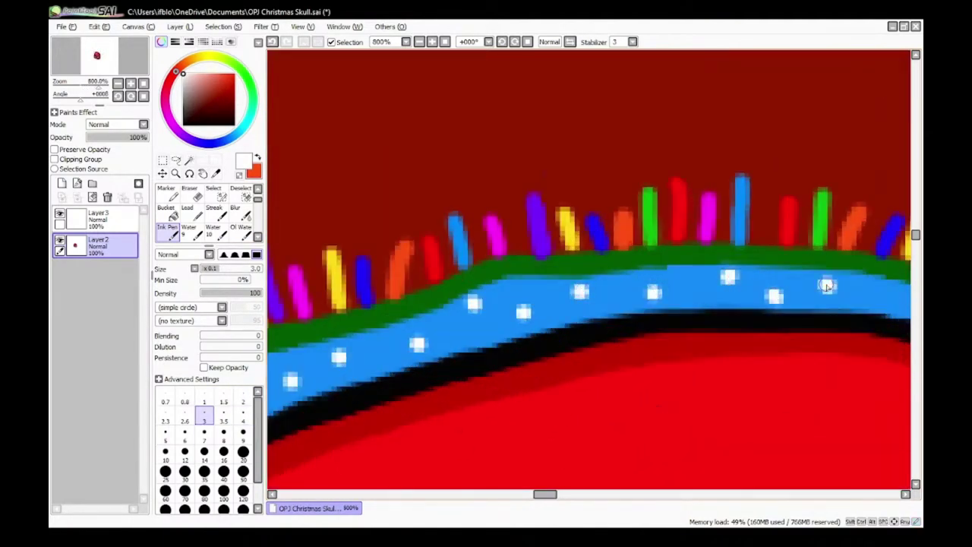
pyautogui.scroll(-6, 827, 286)
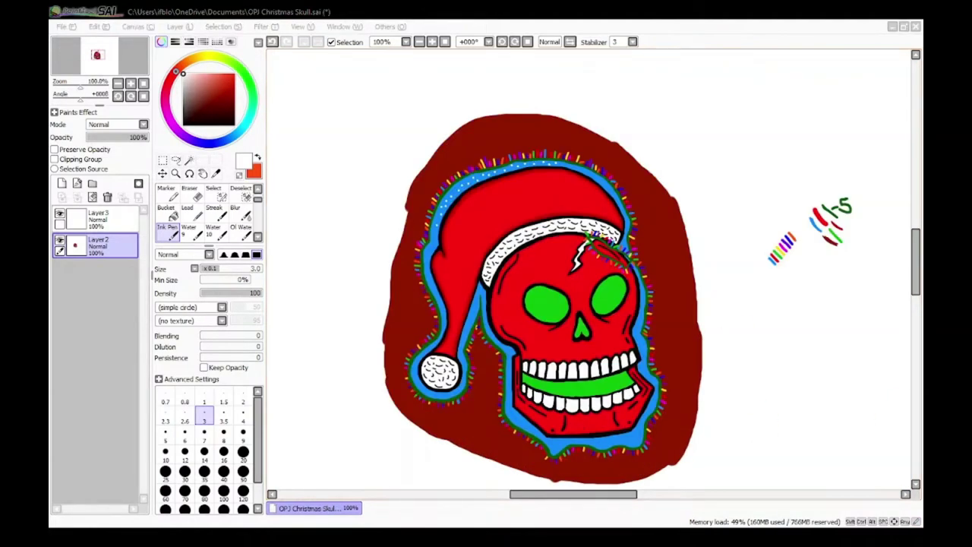
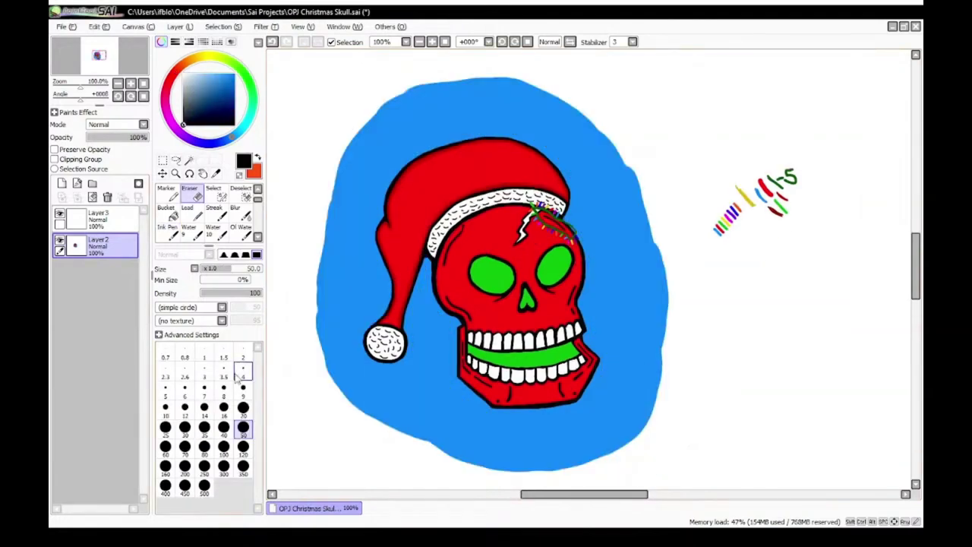
pyautogui.scroll(3, 532, 266)
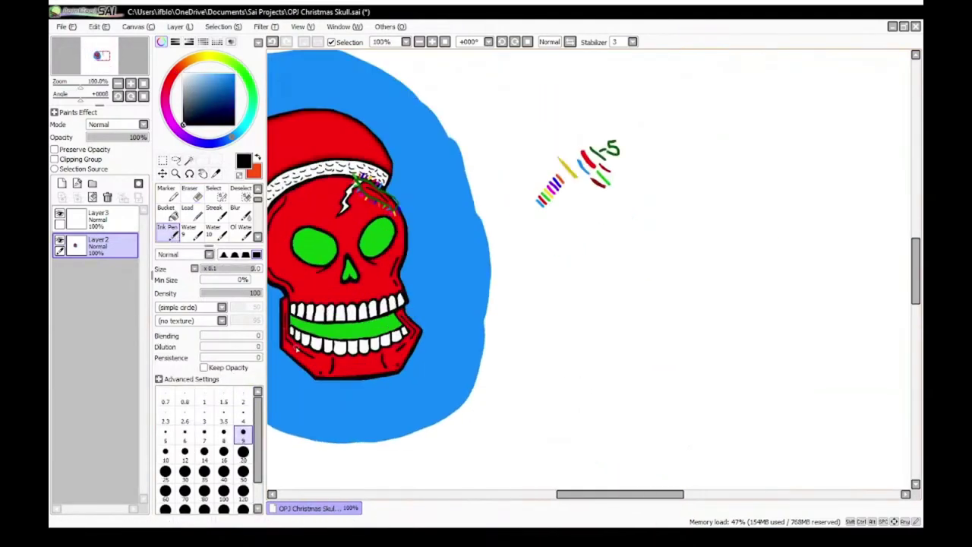
pyautogui.moveTo(525, 234); pyautogui.dragTo(609, 286)
pyautogui.moveTo(596, 228); pyautogui.dragTo(548, 310)
pyautogui.moveTo(602, 329); pyautogui.dragTo(629, 347)
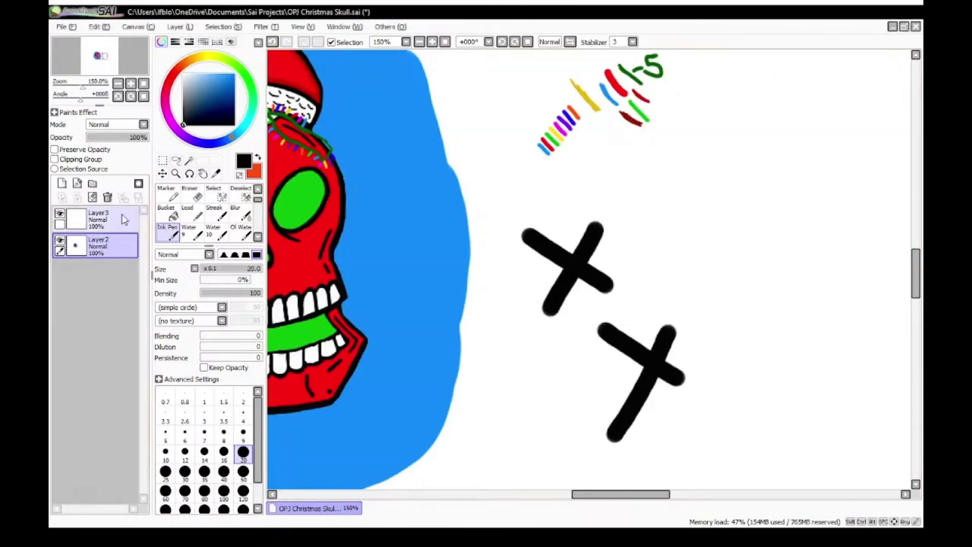
pyautogui.click(189, 192)
pyautogui.moveTo(596, 228); pyautogui.dragTo(536, 246)
pyautogui.moveTo(608, 330); pyautogui.dragTo(617, 433)
# Step: Draw a dark green size 5 Ink Pen outline from the notch on the hat's left side down its outer edge
pyautogui.scroll(-2, 623, 380)
pyautogui.scroll(3, 517, 319)
pyautogui.click(164, 235)
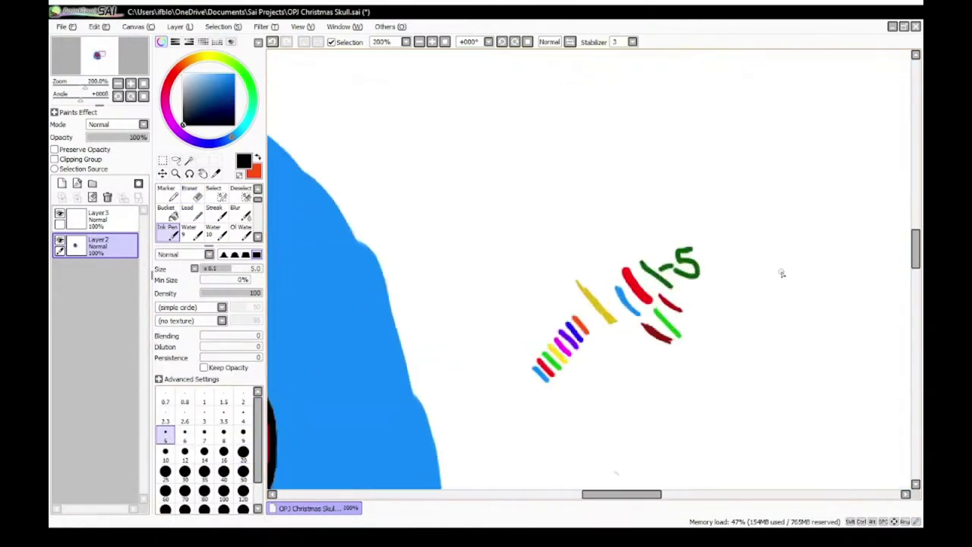
pyautogui.scroll(-3, 364, 220)
pyautogui.scroll(6, 364, 220)
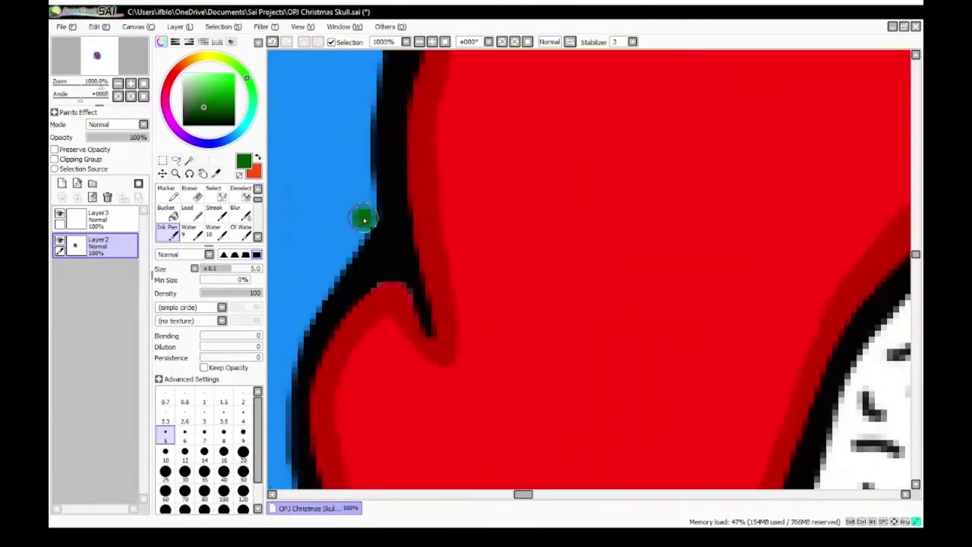
pyautogui.scroll(-4, 326, 267)
pyautogui.moveTo(364, 220)
pyautogui.mouseDown()
pyautogui.moveTo(327, 268)
pyautogui.moveTo(354, 321)
pyautogui.moveTo(372, 410)
pyautogui.mouseUp()
pyautogui.scroll(4, 297, 406)
pyautogui.scroll(-4, 372, 410)
pyautogui.scroll(4, 358, 104)
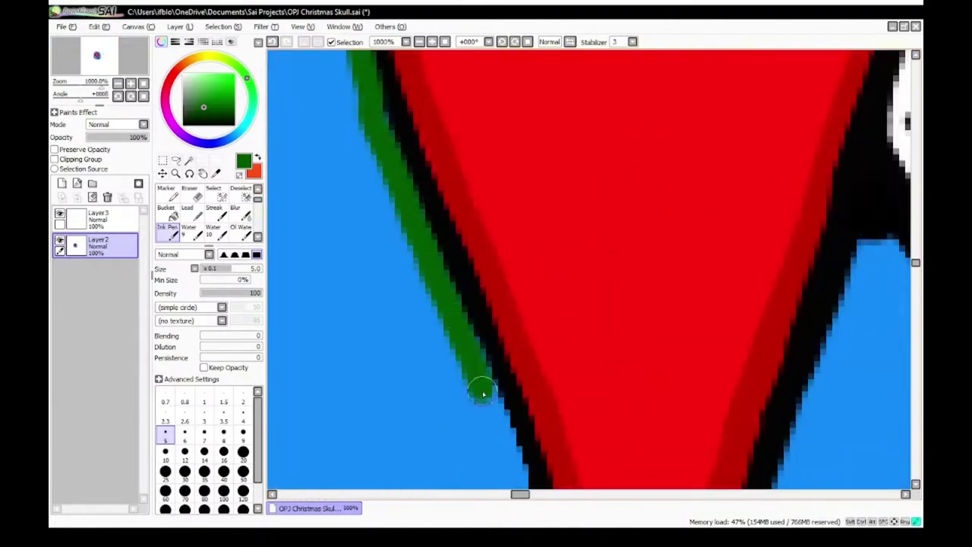
# Step: Continue the dark green outline down the hat tail's outer edge to the pompom
pyautogui.scroll(-4, 483, 394)
pyautogui.scroll(4, 510, 172)
pyautogui.moveTo(509, 173); pyautogui.dragTo(523, 399)
pyautogui.scroll(-3, 525, 258)
pyautogui.scroll(3, 558, 277)
pyautogui.moveTo(557, 278); pyautogui.dragTo(410, 430)
pyautogui.scroll(-5, 411, 430)
pyautogui.scroll(1, 385, 420)
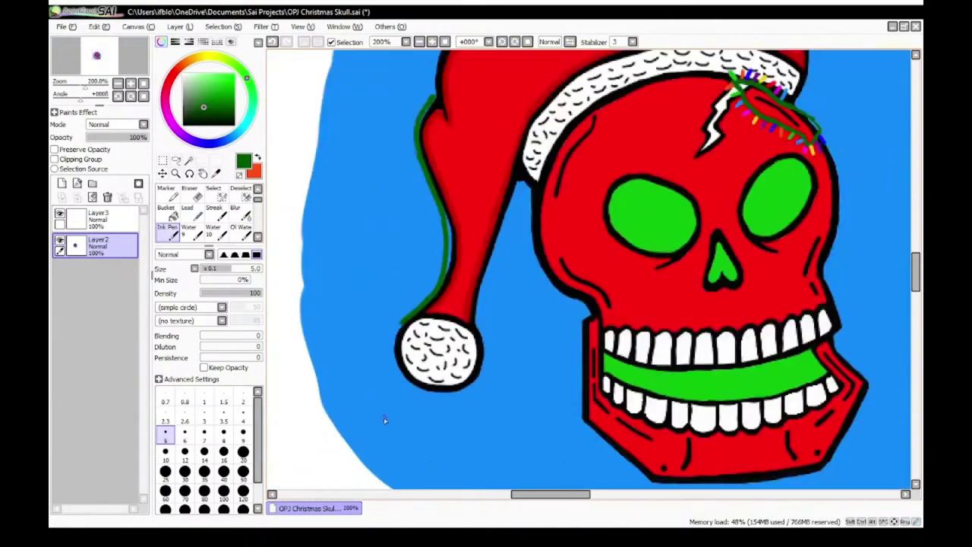
# Step: Outline the pompom in dark green around its lower and right edges up to the hat tail
pyautogui.scroll(3, 392, 390)
pyautogui.scroll(1, 729, 319)
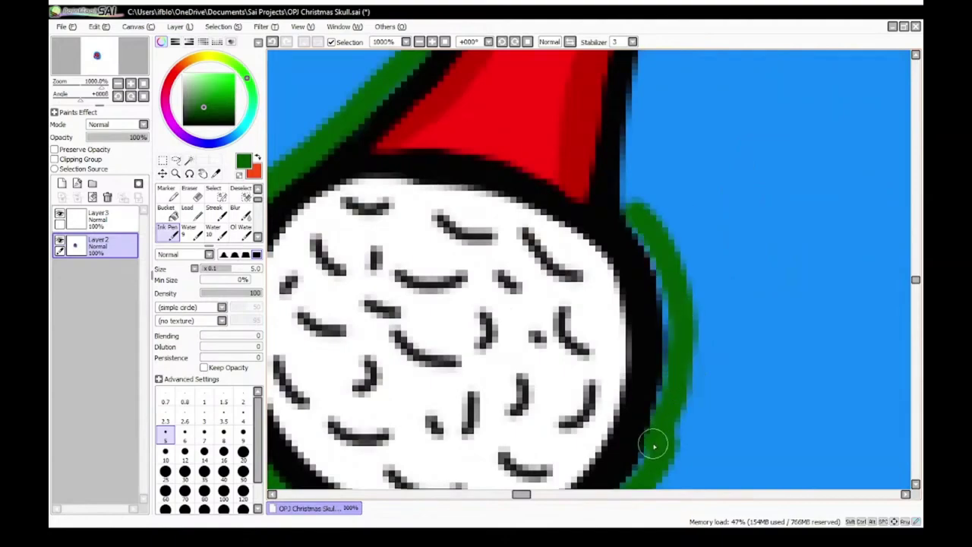
pyautogui.scroll(-4, 653, 445)
pyautogui.scroll(4, 703, 265)
pyautogui.moveTo(665, 159); pyautogui.dragTo(702, 203)
pyautogui.scroll(-3, 700, 203)
pyautogui.scroll(3, 616, 58)
# Step: Outline the hat tail's inner edge and the facing side of the skull in dark green
pyautogui.moveTo(594, 76); pyautogui.dragTo(496, 332)
pyautogui.scroll(-4, 497, 332)
pyautogui.scroll(3, 481, 414)
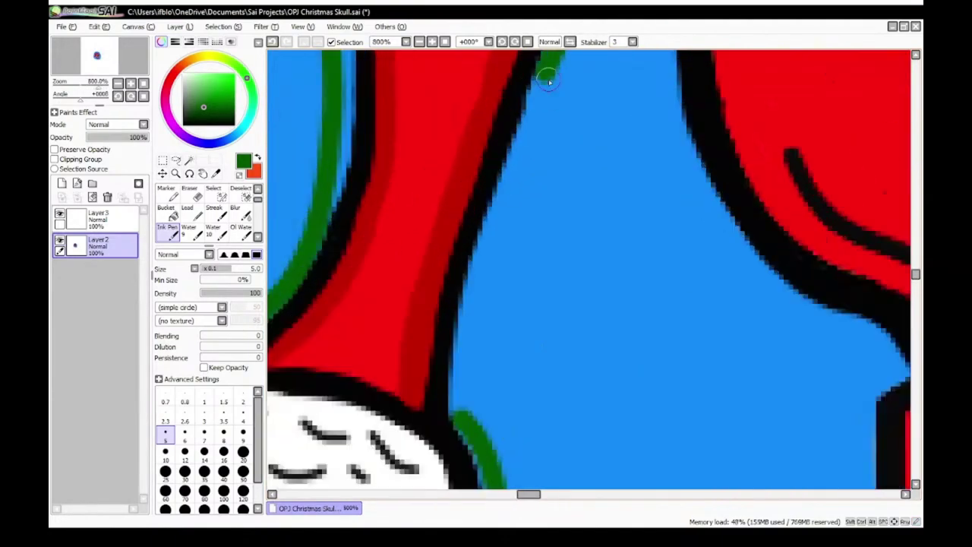
pyautogui.scroll(-3, 549, 80)
pyautogui.scroll(3, 464, 67)
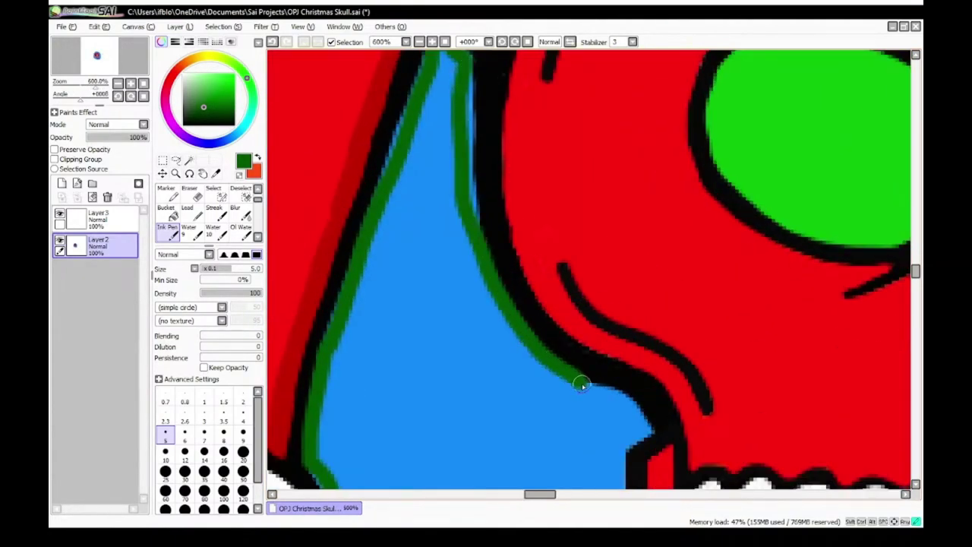
# Step: Carry the dark green outline around the skull's left cheek and down the jaw's left edge
pyautogui.moveTo(582, 383); pyautogui.dragTo(653, 432)
pyautogui.scroll(-3, 646, 426)
pyautogui.scroll(4, 418, 187)
pyautogui.scroll(-2, 417, 188)
pyautogui.moveTo(414, 79); pyautogui.dragTo(414, 328)
pyautogui.scroll(-3, 425, 323)
pyautogui.scroll(3, 475, 304)
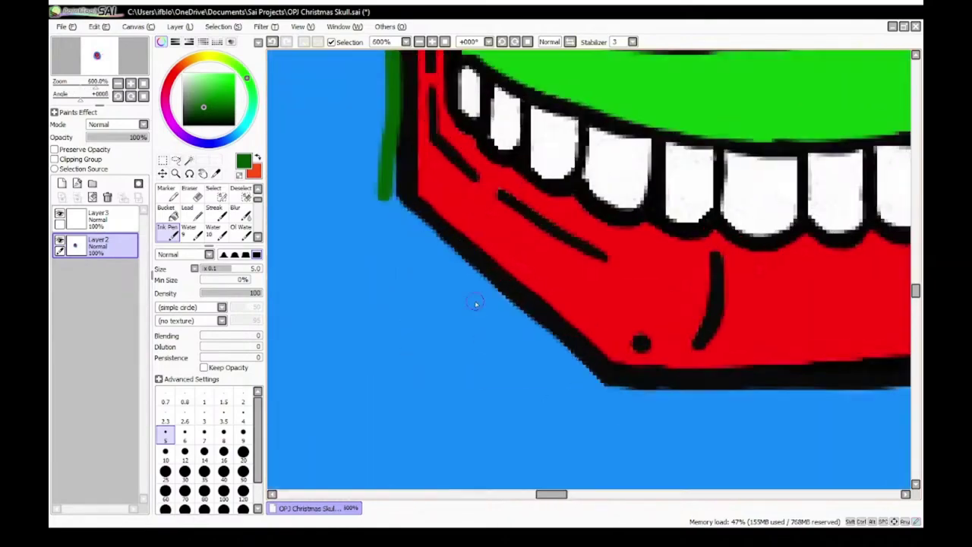
# Step: Outline the jaw's sloping lower-left, bottom and right edges in dark green
pyautogui.moveTo(446, 257); pyautogui.dragTo(600, 383)
pyautogui.scroll(-4, 602, 386)
pyautogui.scroll(3, 684, 403)
pyautogui.scroll(2, 695, 85)
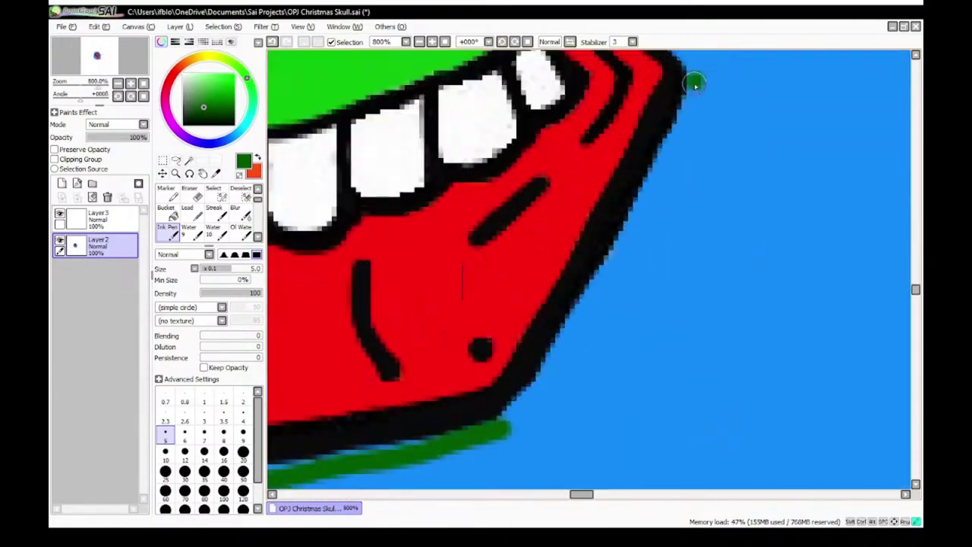
pyautogui.moveTo(678, 141); pyautogui.dragTo(504, 424)
pyautogui.scroll(-4, 490, 393)
pyautogui.scroll(4, 518, 190)
pyautogui.moveTo(496, 169)
pyautogui.mouseDown()
pyautogui.moveTo(502, 238)
pyautogui.moveTo(664, 424)
pyautogui.moveTo(526, 148)
pyautogui.mouseUp()
# Step: Outline the skull's right side in dark green from the jaw corner up to the small light string on the forehead
pyautogui.scroll(-4, 524, 148)
pyautogui.scroll(3, 507, 80)
pyautogui.moveTo(491, 113); pyautogui.dragTo(544, 285)
pyautogui.scroll(-4, 540, 281)
pyautogui.scroll(4, 527, 99)
pyautogui.moveTo(530, 139); pyautogui.dragTo(575, 354)
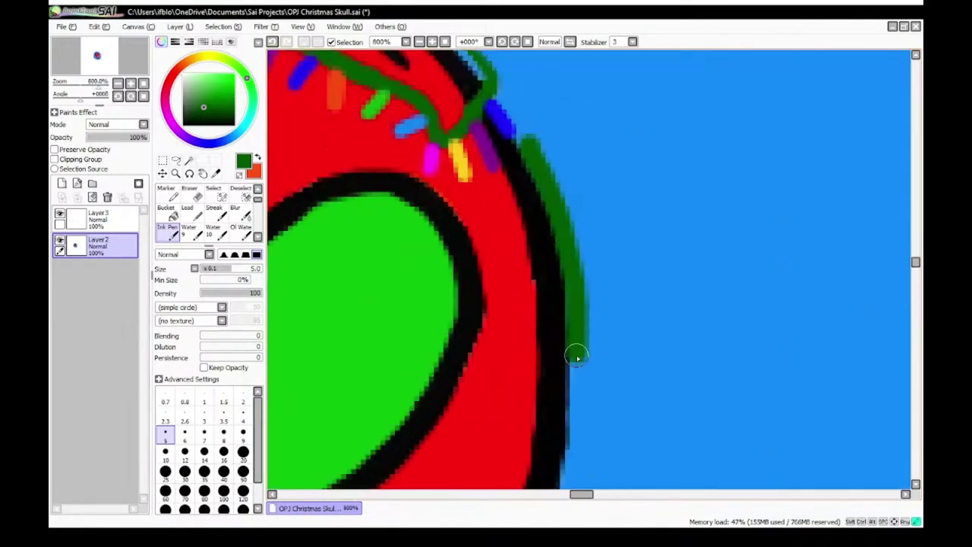
pyautogui.scroll(-5, 575, 380)
pyautogui.scroll(5, 593, 266)
pyautogui.moveTo(614, 167); pyautogui.dragTo(558, 335)
pyautogui.scroll(-6, 554, 372)
pyautogui.scroll(4, 552, 388)
pyautogui.scroll(-4, 553, 228)
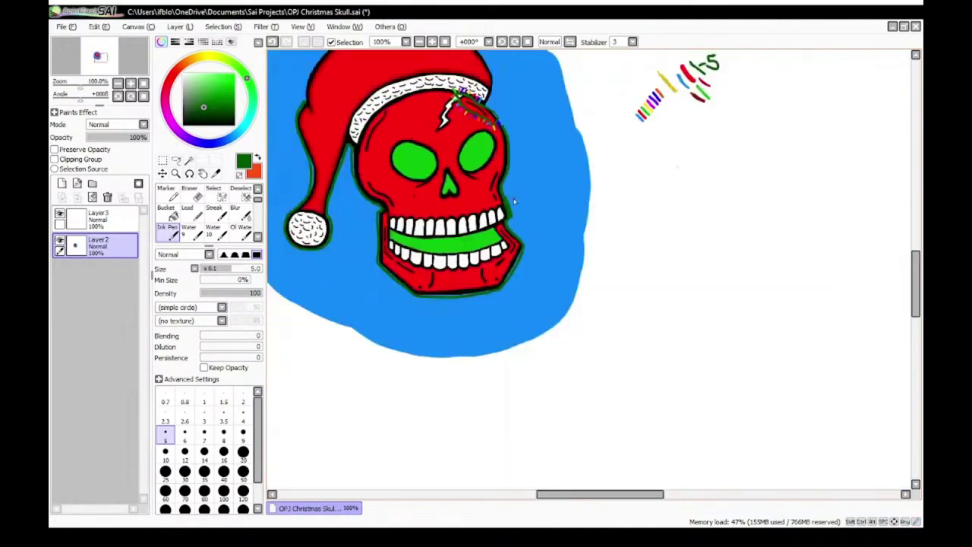
# Step: Outline the hat's upper-left curve and crown in dark green
pyautogui.scroll(5, 553, 228)
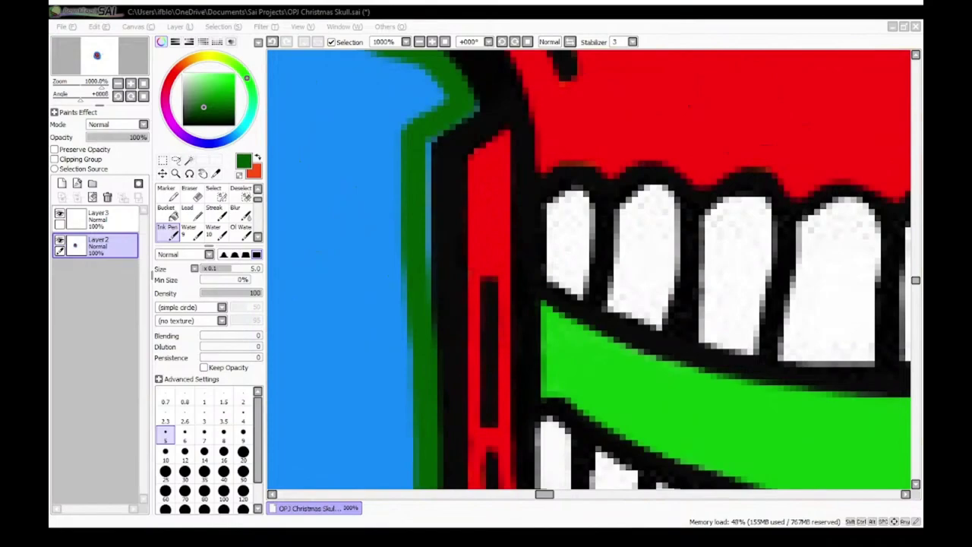
pyautogui.scroll(-5, 554, 228)
pyautogui.scroll(4, 558, 163)
pyautogui.moveTo(560, 46); pyautogui.dragTo(491, 306)
pyautogui.scroll(-4, 486, 289)
pyautogui.scroll(3, 532, 220)
pyautogui.scroll(4, 608, 199)
pyautogui.moveTo(380, 145); pyautogui.dragTo(623, 258)
pyautogui.scroll(-4, 626, 262)
pyautogui.scroll(4, 695, 323)
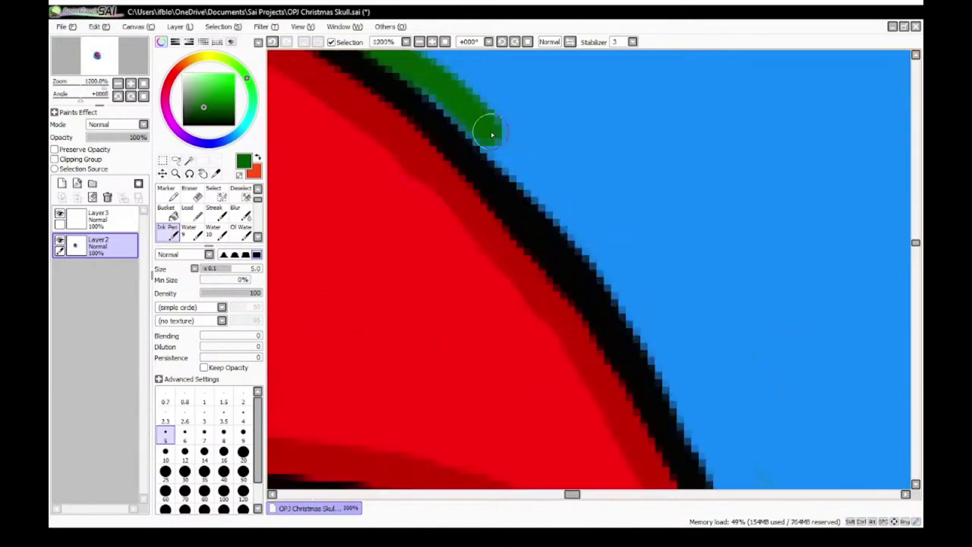
# Step: Continue the dark green outline down the hat's right side
pyautogui.moveTo(488, 130); pyautogui.dragTo(644, 334)
pyautogui.scroll(-4, 642, 353)
pyautogui.scroll(4, 638, 369)
pyautogui.moveTo(535, 76); pyautogui.dragTo(642, 365)
pyautogui.scroll(-1, 604, 285)
pyautogui.scroll(-2, 658, 202)
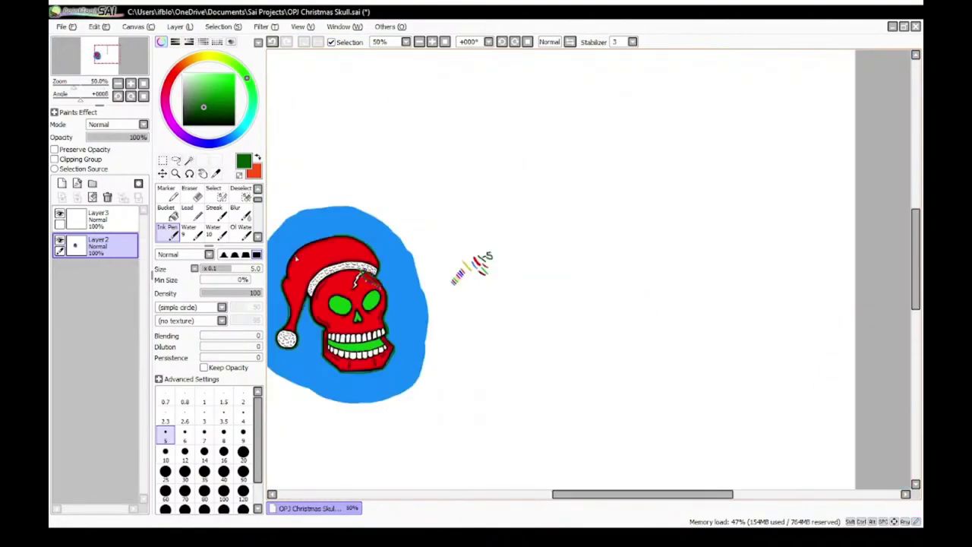
# Step: Close the remaining gap in the dark green outline above the notch on the hat's left side
pyautogui.scroll(2, 569, 157)
pyautogui.scroll(-2, 370, 197)
pyautogui.scroll(2, 370, 197)
pyautogui.scroll(1, 380, 256)
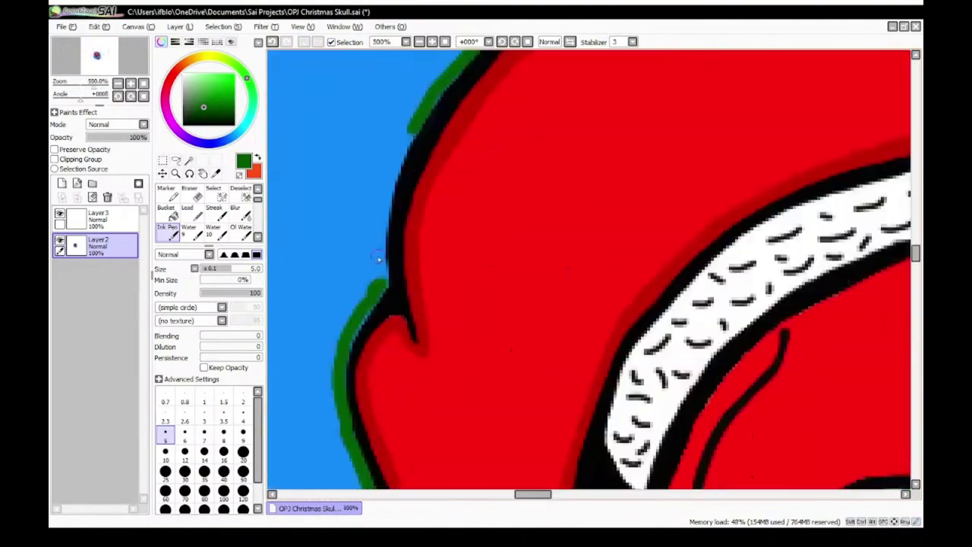
pyautogui.scroll(1, 389, 369)
pyautogui.scroll(-1, 389, 369)
pyautogui.scroll(1, 395, 218)
pyautogui.moveTo(396, 218); pyautogui.dragTo(324, 365)
pyautogui.scroll(-1, 354, 241)
pyautogui.scroll(1, 339, 196)
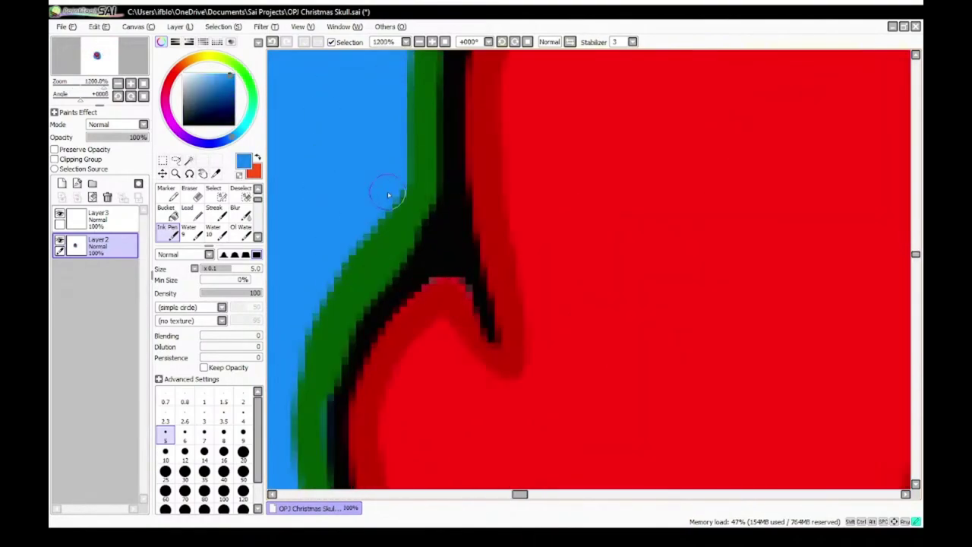
# Step: Clean up the hat tail's outline by filling gaps in dark green and trimming rough edges in the background blue
pyautogui.rightClick(414, 196)
pyautogui.scroll(-4, 387, 195)
pyautogui.scroll(4, 365, 403)
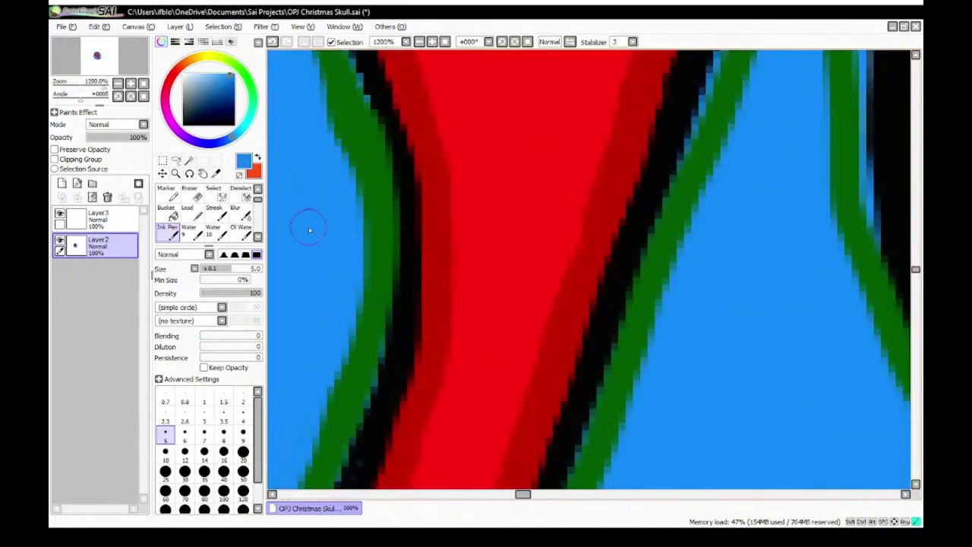
pyautogui.scroll(-4, 309, 229)
pyautogui.scroll(4, 319, 372)
pyautogui.rightClick(393, 104)
pyautogui.moveTo(392, 104); pyautogui.dragTo(310, 418)
pyautogui.scroll(-1, 319, 418)
pyautogui.rightClick(441, 276)
pyautogui.scroll(1, 433, 281)
pyautogui.scroll(-2, 346, 396)
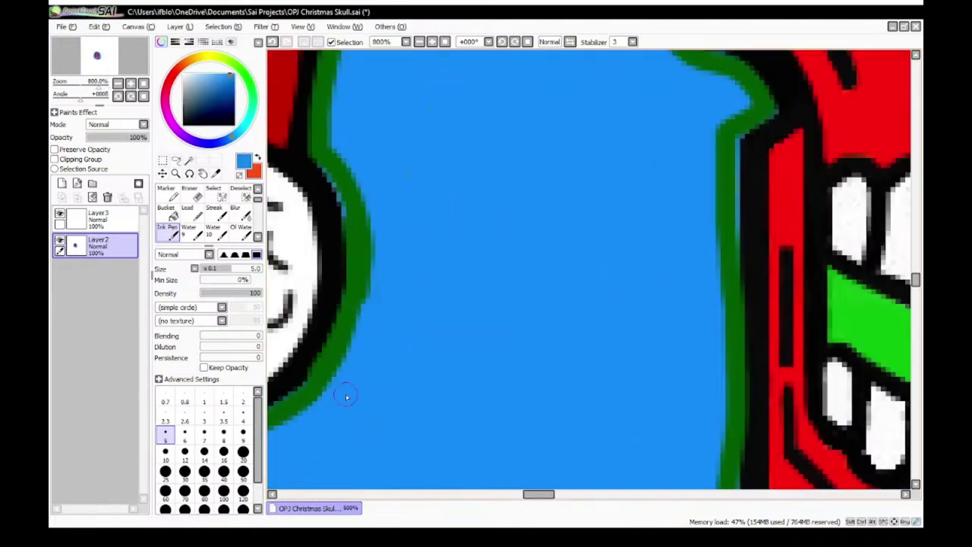
# Step: Touch up the outline around the pompom and fill the blue gaps along the skull's left edge in dark green
pyautogui.scroll(-3, 346, 397)
pyautogui.scroll(4, 338, 323)
pyautogui.rightClick(336, 319)
pyautogui.scroll(-3, 365, 266)
pyautogui.scroll(4, 423, 113)
pyautogui.moveTo(527, 262); pyautogui.dragTo(536, 456)
pyautogui.scroll(-5, 536, 463)
pyautogui.scroll(4, 532, 479)
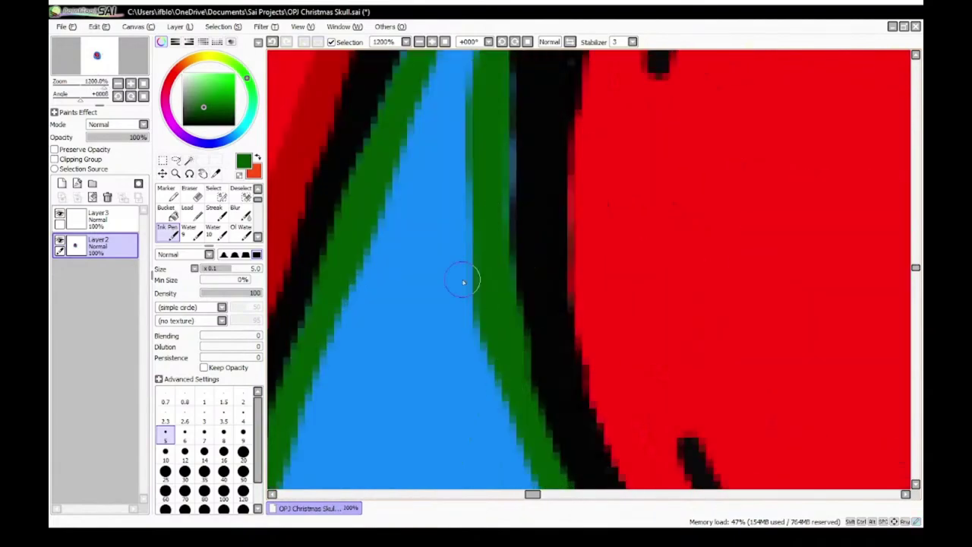
# Step: Fill the blue gaps along the jaw's left and lower-left edge in dark green, sampling the outline and background colours
pyautogui.scroll(-3, 464, 283)
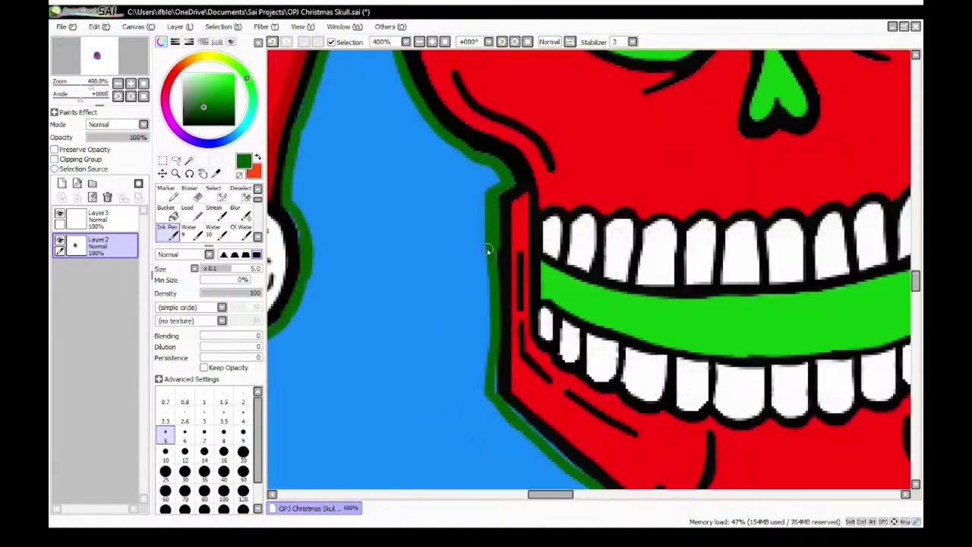
pyautogui.scroll(3, 492, 417)
pyautogui.rightClick(445, 195)
pyautogui.scroll(-4, 456, 319)
pyautogui.scroll(4, 483, 399)
pyautogui.rightClick(494, 266)
pyautogui.moveTo(555, 293); pyautogui.dragTo(654, 369)
pyautogui.scroll(-1, 335, 172)
pyautogui.rightClick(347, 187)
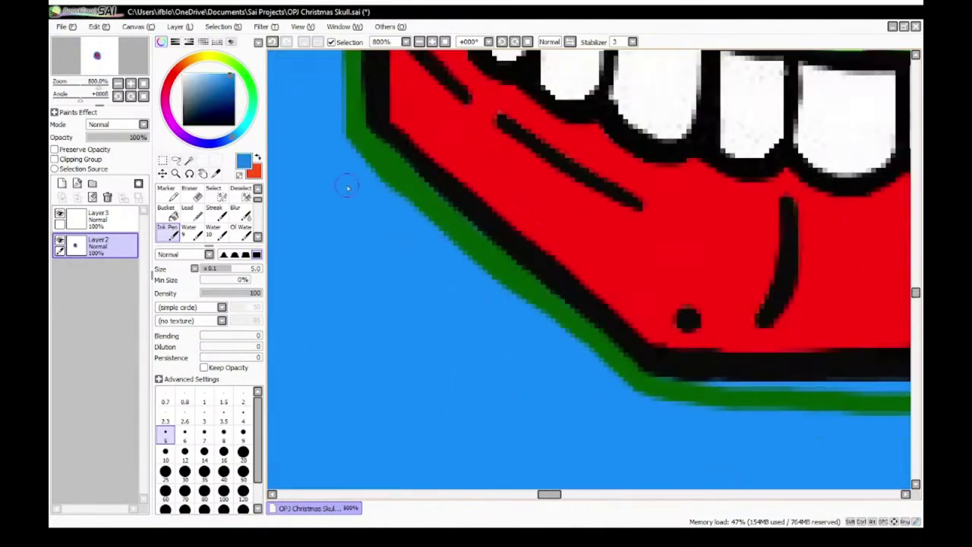
# Step: Fill the blue gap between the black line and the green outline along the bottom of the jaw in dark green
pyautogui.scroll(-4, 508, 361)
pyautogui.scroll(4, 541, 366)
pyautogui.rightClick(567, 382)
pyautogui.scroll(2, 646, 384)
pyautogui.moveTo(433, 310); pyautogui.dragTo(729, 312)
pyautogui.scroll(-1, 730, 312)
pyautogui.moveTo(373, 335); pyautogui.dragTo(517, 341)
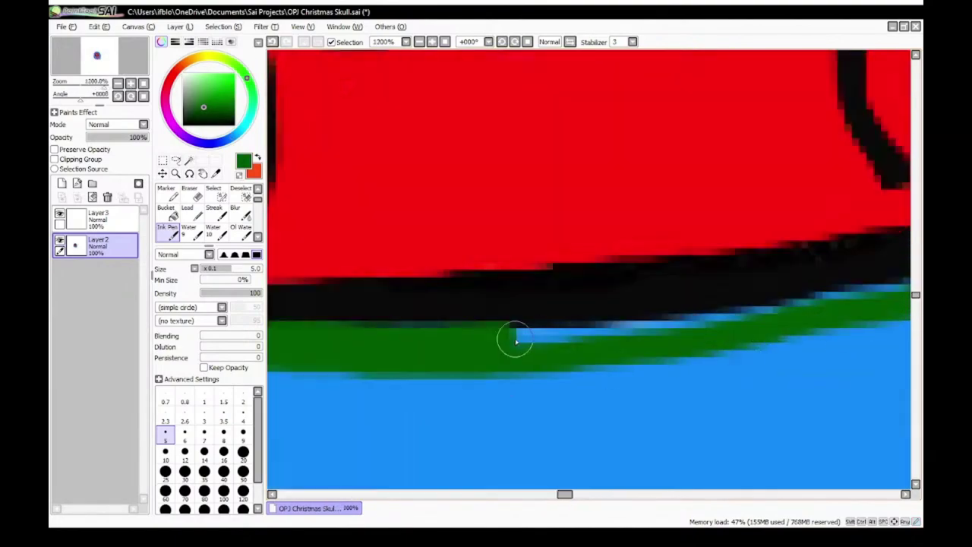
pyautogui.scroll(-2, 516, 341)
pyautogui.scroll(1, 528, 347)
pyautogui.keyDown('alt'); pyautogui.click(528, 346); pyautogui.keyUp('alt')
# Step: Fill the blue gap along the jaw's right side in dark green up to the jaw corner
pyautogui.scroll(-2, 552, 345)
pyautogui.scroll(3, 556, 233)
pyautogui.rightClick(556, 232)
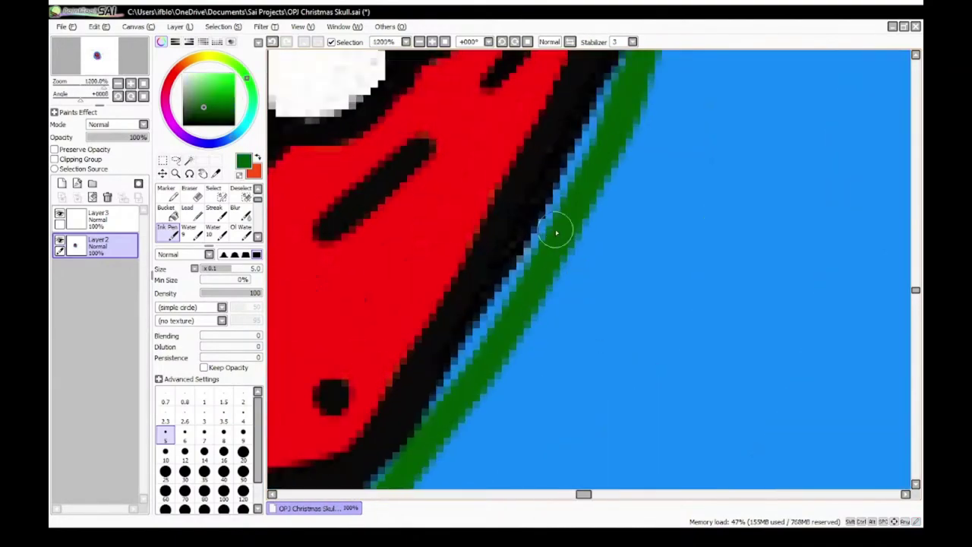
pyautogui.scroll(-3, 427, 352)
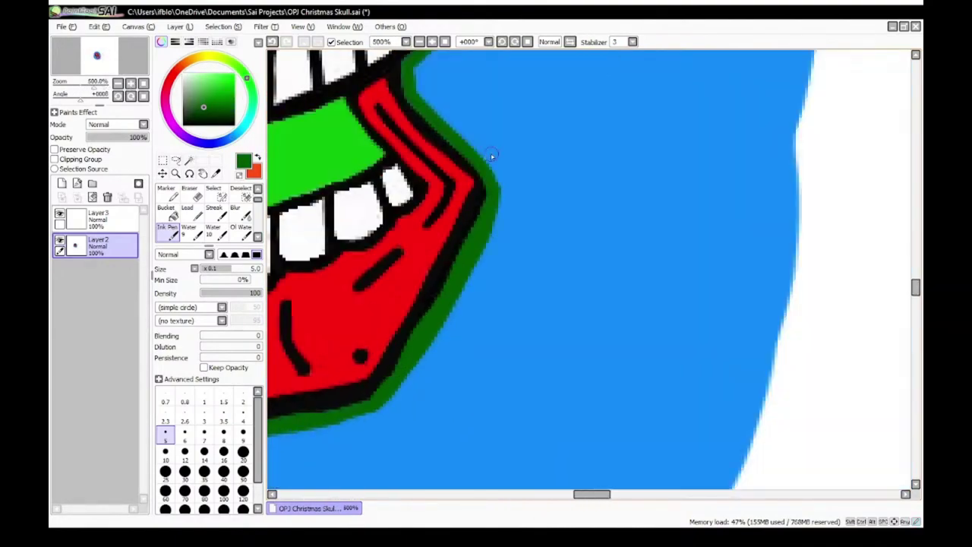
pyautogui.scroll(2, 431, 282)
# Step: Touch up the black line and trim the green outline in background blue along the skull's right side
pyautogui.keyDown('alt'); pyautogui.click(431, 283); pyautogui.keyUp('alt')
pyautogui.scroll(2, 481, 247)
pyautogui.scroll(-5, 371, 430)
pyautogui.scroll(3, 460, 332)
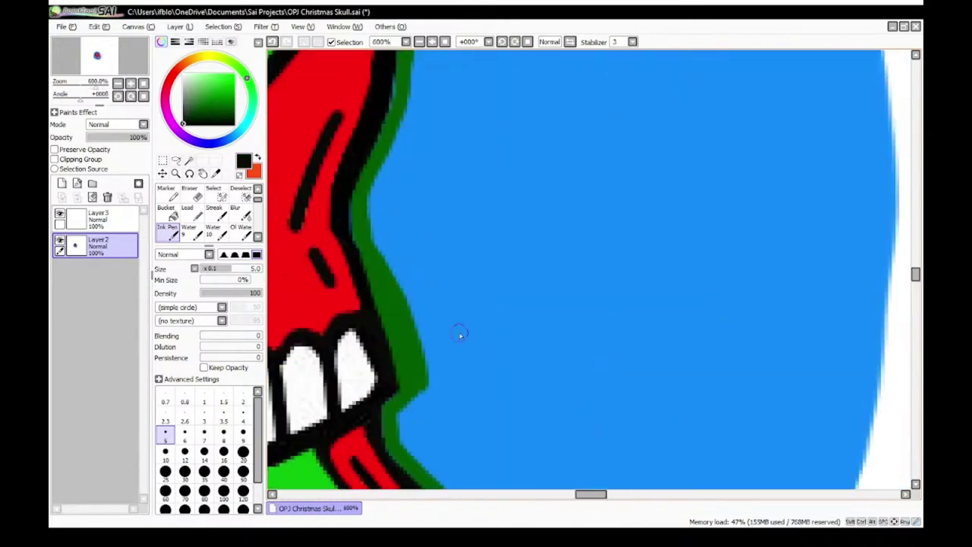
pyautogui.rightClick(460, 332)
pyautogui.scroll(-3, 456, 421)
pyautogui.scroll(5, 457, 422)
pyautogui.scroll(-5, 468, 342)
pyautogui.scroll(-3, 470, 342)
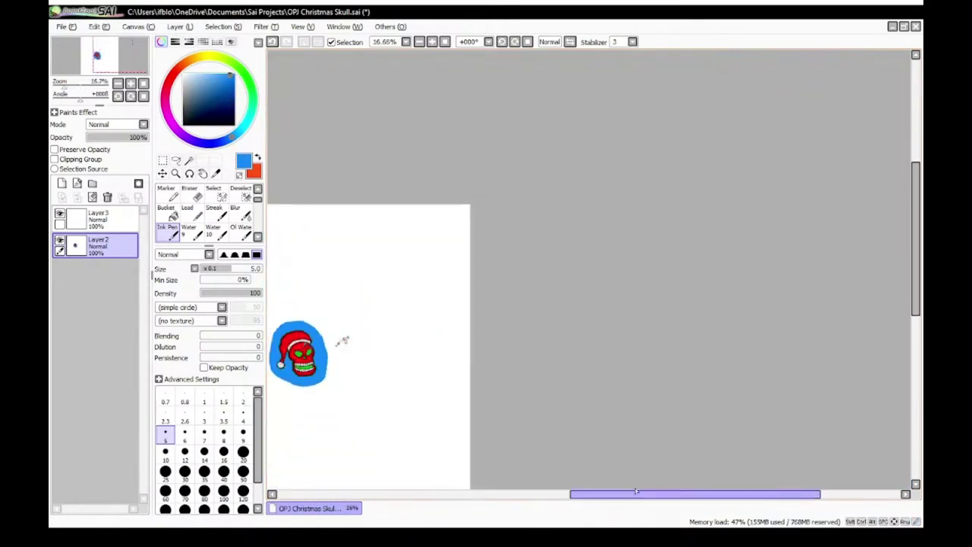
# Step: Fill the blue gaps between the black line and the green outline along the hat's upper-left curve in dark green
pyautogui.scroll(7, 342, 339)
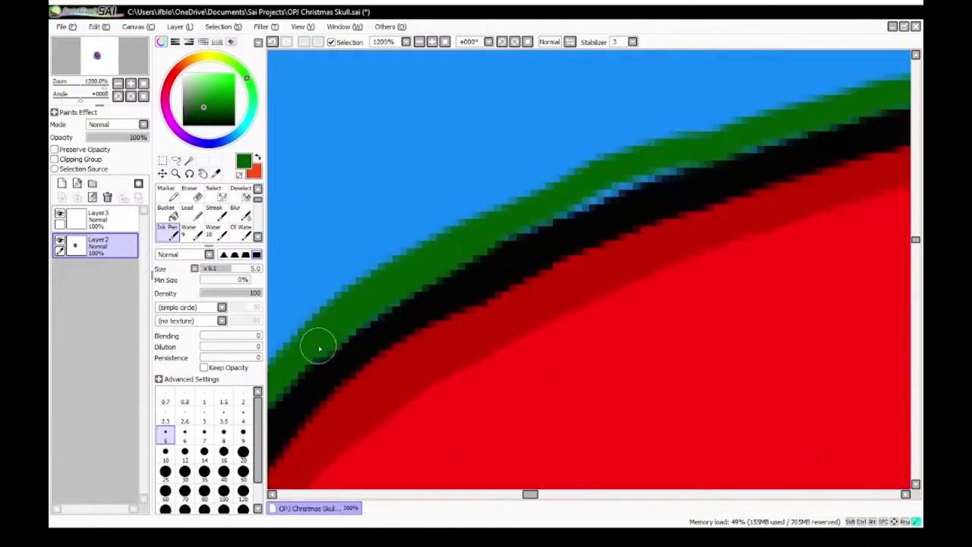
pyautogui.scroll(-6, 429, 286)
pyautogui.scroll(4, 660, 233)
pyautogui.scroll(-5, 507, 360)
pyautogui.scroll(6, 403, 388)
# Step: Touch up the hat's outer contour line in sampled black where it meets the green outline
pyautogui.rightClick(408, 388)
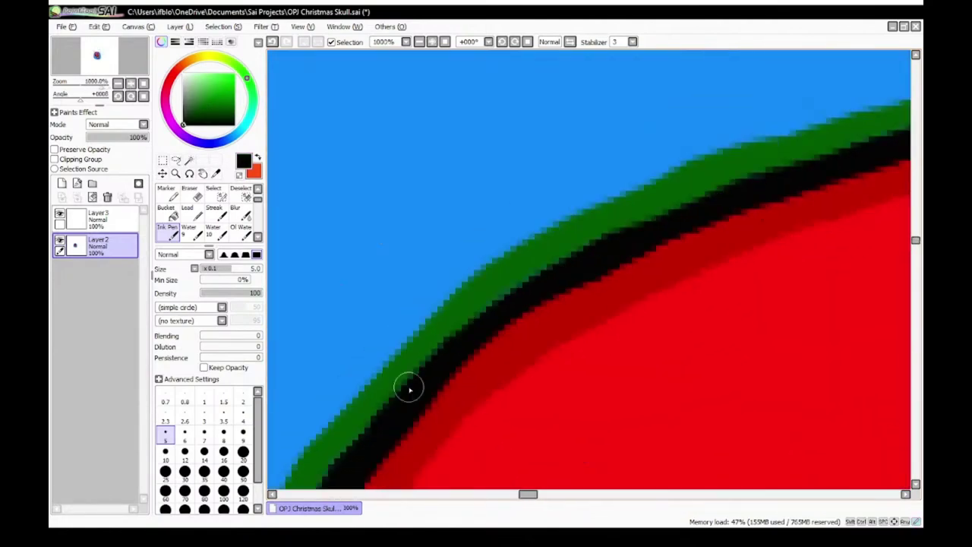
pyautogui.scroll(-8, 410, 389)
pyautogui.scroll(2, 446, 420)
pyautogui.scroll(2, 472, 399)
pyautogui.scroll(-5, 476, 259)
pyautogui.scroll(5, 407, 161)
pyautogui.scroll(-4, 322, 293)
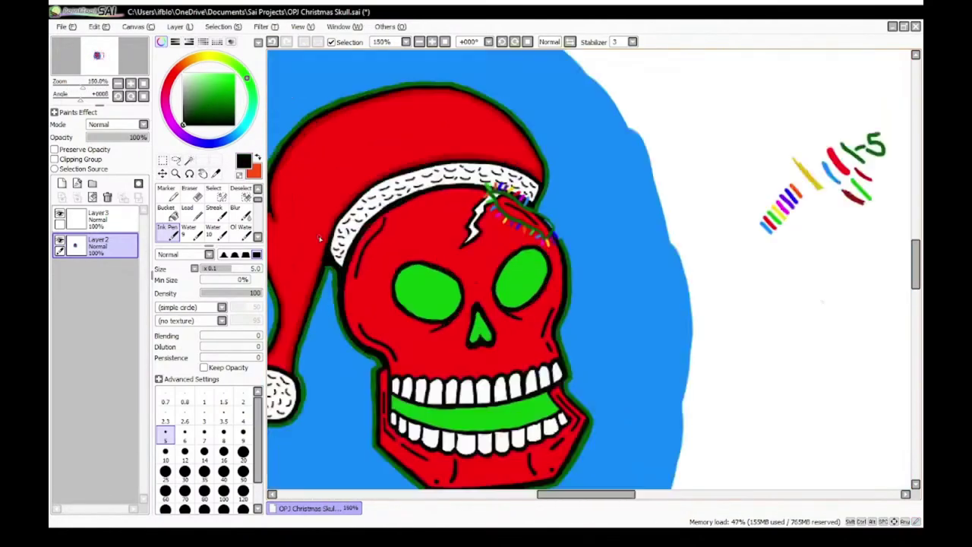
# Step: Set the brush size to 2 and clean up the black line around the notch between hat trim and skull
pyautogui.scroll(6, 321, 294)
pyautogui.click(243, 435)
pyautogui.scroll(-4, 335, 304)
pyautogui.scroll(4, 341, 282)
pyautogui.click(243, 397)
pyautogui.scroll(1, 281, 341)
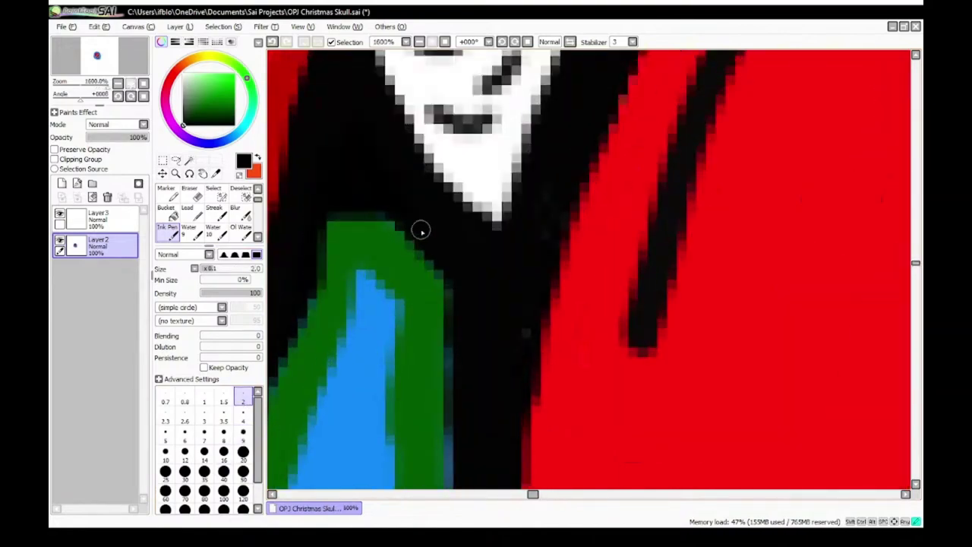
pyautogui.scroll(-5, 421, 230)
pyautogui.scroll(4, 401, 329)
# Step: Touch up the black contour along the jaw's left side and bottom edge where it meets the green outline
pyautogui.scroll(-3, 403, 220)
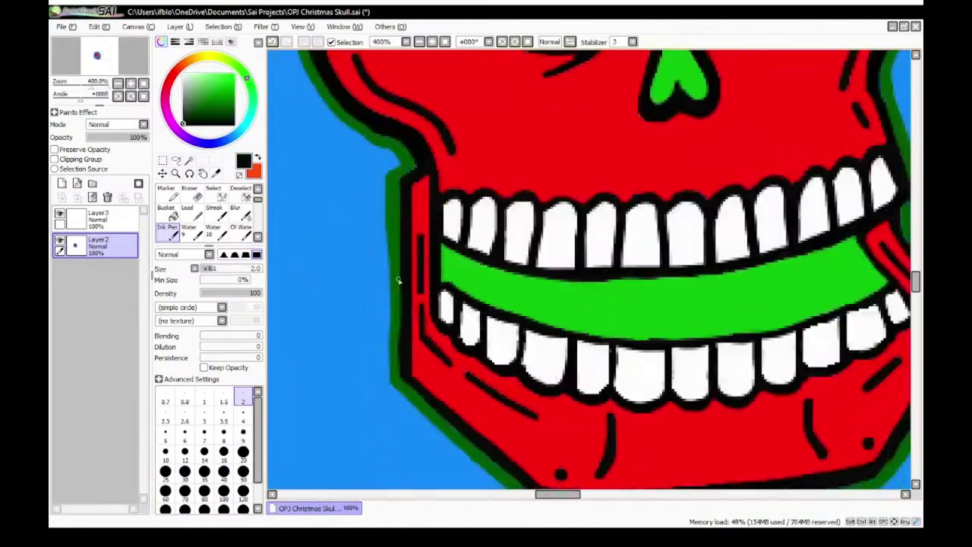
pyautogui.scroll(3, 425, 303)
pyautogui.scroll(-3, 613, 324)
pyautogui.scroll(4, 668, 266)
pyautogui.rightClick(675, 257)
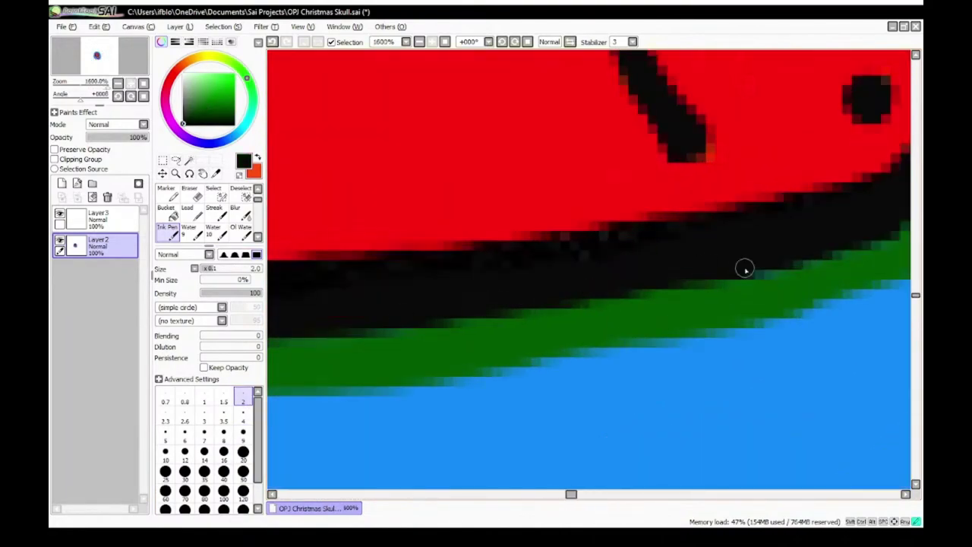
pyautogui.scroll(-3, 497, 347)
pyautogui.scroll(3, 694, 291)
pyautogui.scroll(-5, 840, 310)
pyautogui.scroll(-1, 821, 365)
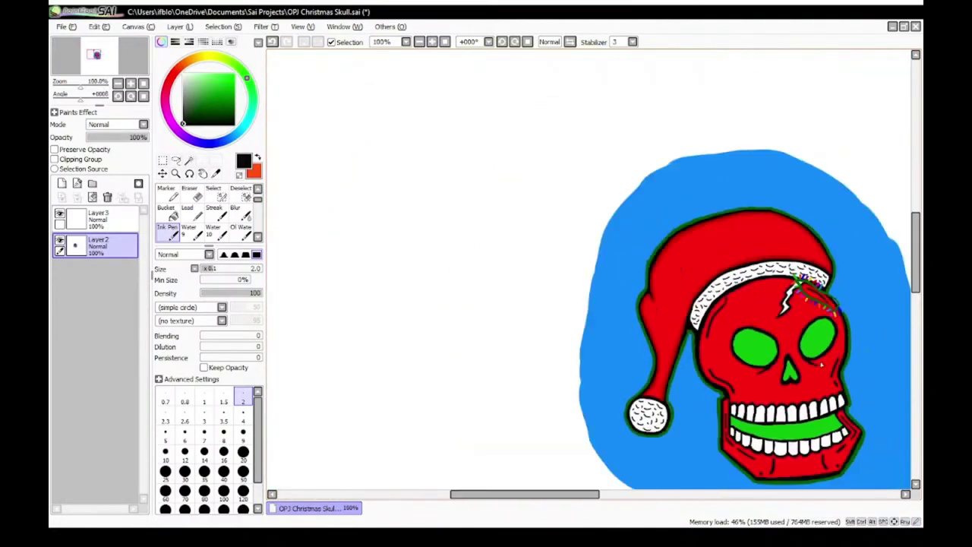
# Step: Fill the gaps beside the pompom's right edge in dark green and trim the outline's outer edge in background blue
pyautogui.scroll(6, 816, 239)
pyautogui.rightClick(521, 148)
pyautogui.scroll(-3, 641, 297)
pyautogui.scroll(-3, 337, 347)
pyautogui.scroll(6, 380, 304)
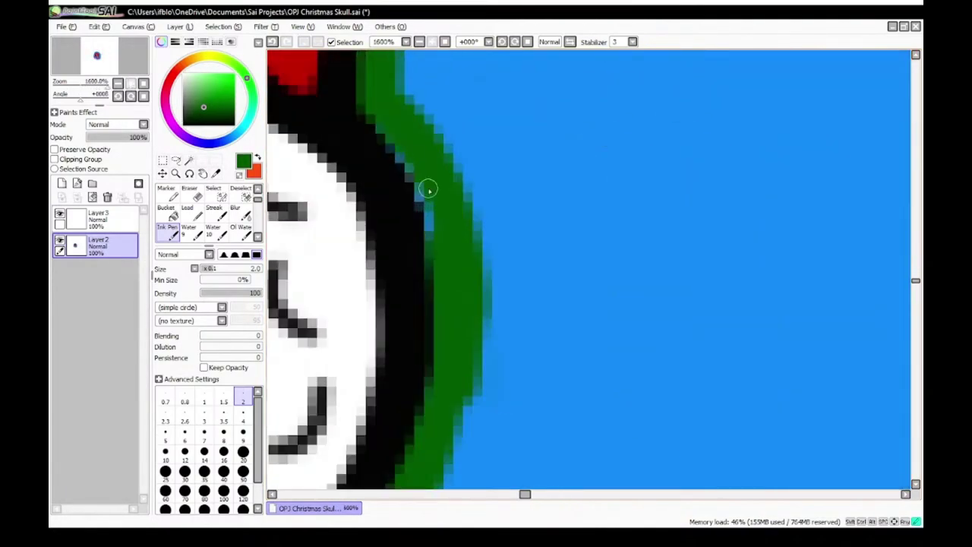
pyautogui.scroll(-6, 461, 271)
pyautogui.scroll(6, 451, 276)
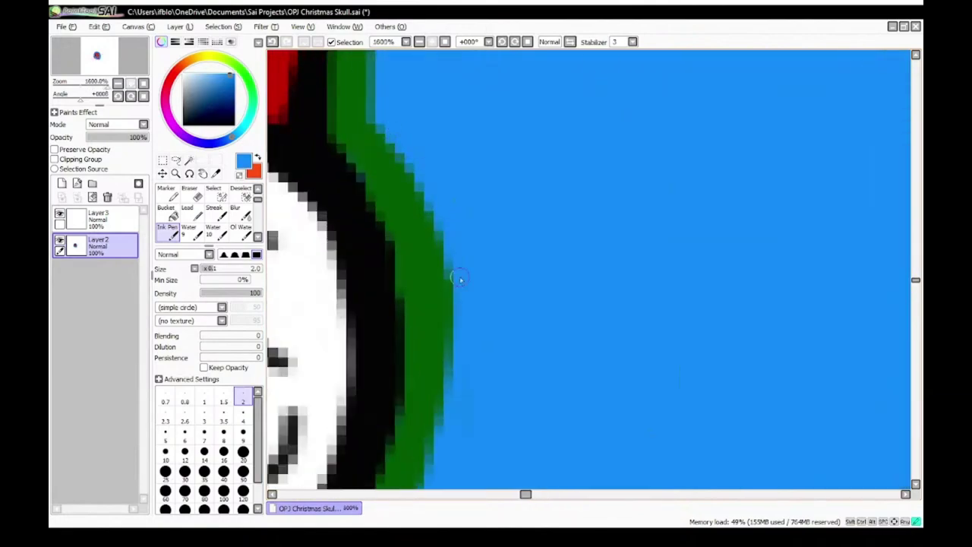
pyautogui.keyDown('alt'); pyautogui.click(451, 275); pyautogui.keyUp('alt')
# Step: Draw a short slanted red light on the green outline at the top of the hat
pyautogui.scroll(-9, 488, 294)
pyautogui.scroll(7, 704, 226)
pyautogui.rightClick(677, 178)
pyautogui.scroll(-7, 676, 178)
pyautogui.scroll(9, 552, 155)
pyautogui.moveTo(601, 138); pyautogui.dragTo(568, 204)
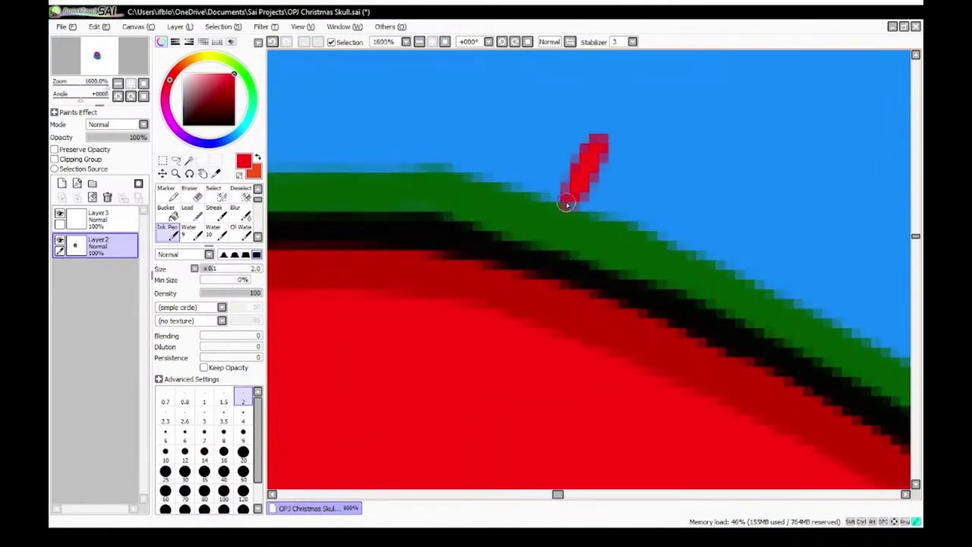
# Step: Add a bright green light beside the red one on top of the hat, using the sampled swatch colour
pyautogui.scroll(-9, 571, 203)
pyautogui.scroll(2, 743, 278)
pyautogui.scroll(4, 749, 278)
pyautogui.rightClick(733, 275)
pyautogui.scroll(-7, 733, 274)
pyautogui.scroll(9, 430, 232)
pyautogui.moveTo(397, 195); pyautogui.dragTo(369, 230)
# Step: Sample yellow from the colour swatches and draw a yellow light after the green one
pyautogui.scroll(-9, 433, 251)
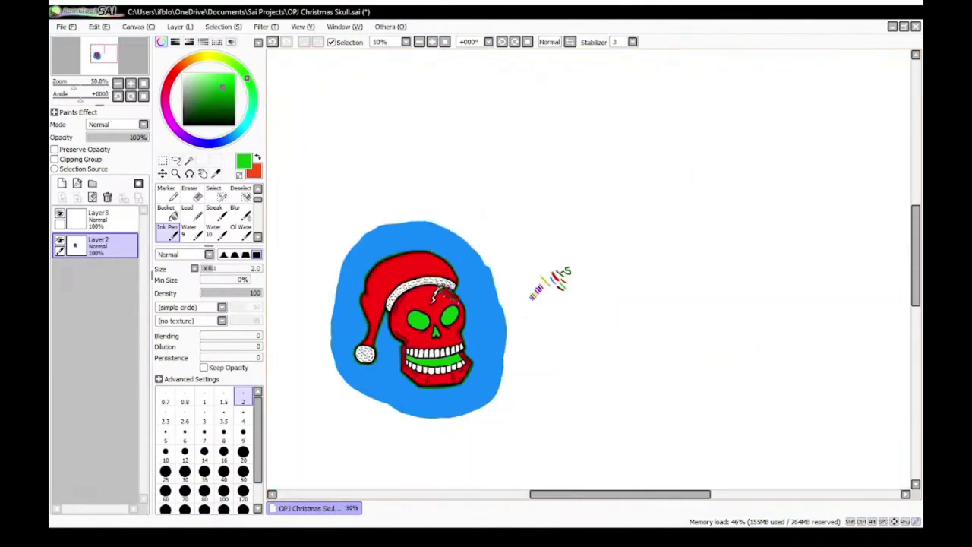
pyautogui.scroll(-4, 434, 253)
pyautogui.scroll(9, 487, 281)
pyautogui.rightClick(687, 319)
pyautogui.scroll(-9, 686, 320)
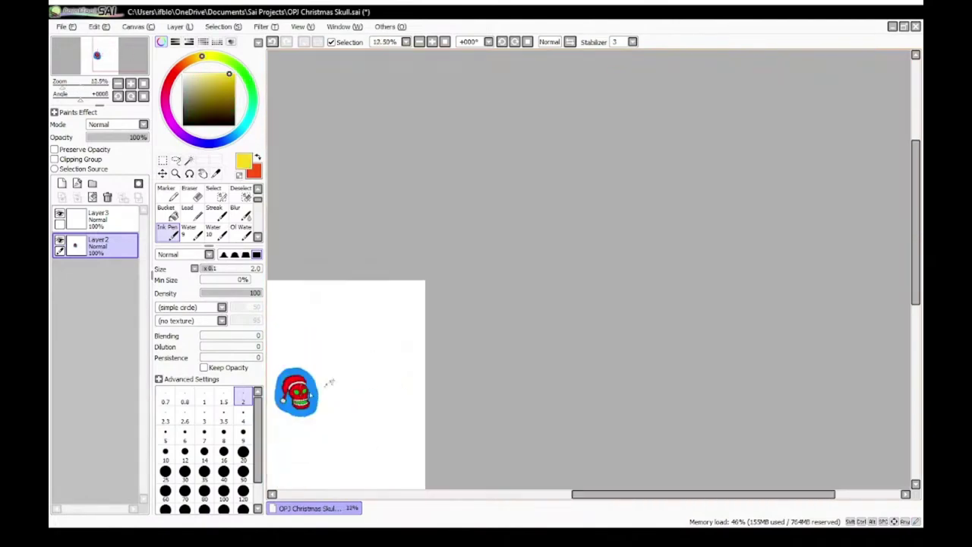
pyautogui.scroll(10, 334, 331)
pyautogui.moveTo(503, 255); pyautogui.dragTo(473, 309)
# Step: Sample magenta from the colour swatches and draw a magenta light after the yellow one
pyautogui.scroll(-6, 496, 311)
pyautogui.scroll(-4, 499, 312)
pyautogui.scroll(7, 600, 296)
pyautogui.rightClick(641, 233)
pyautogui.scroll(9, 486, 191)
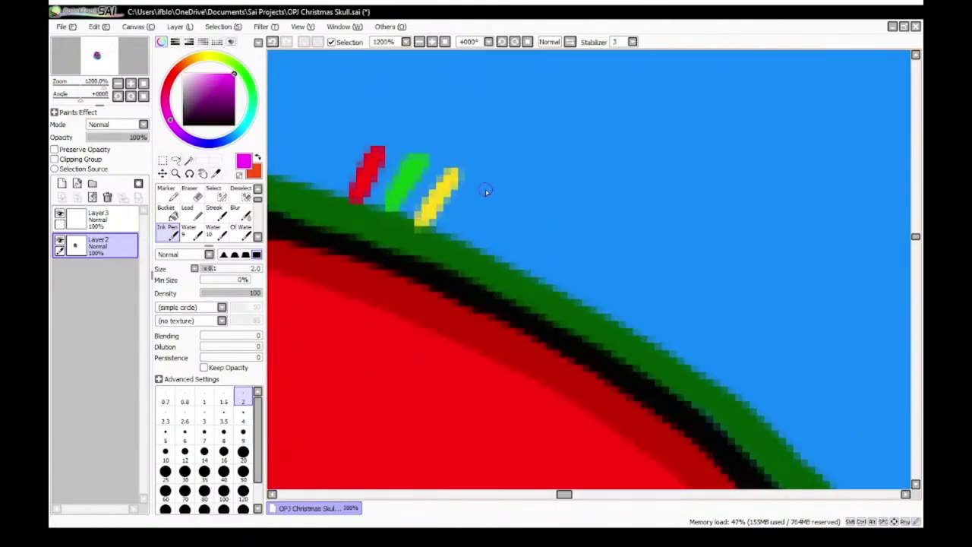
pyautogui.scroll(-10, 475, 245)
pyautogui.moveTo(491, 186)
pyautogui.mouseDown()
pyautogui.moveTo(462, 243)
pyautogui.moveTo(403, 266)
pyautogui.mouseUp()
# Step: Draw a purple light after the magenta one with the brush size at 4
pyautogui.rightClick(595, 228)
pyautogui.scroll(9, 399, 238)
pyautogui.scroll(1, 398, 239)
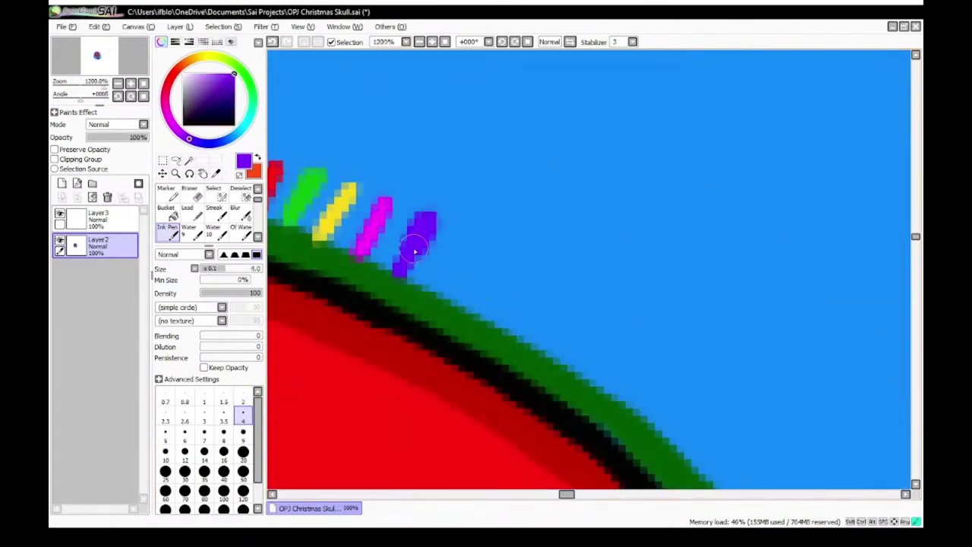
pyautogui.scroll(-7, 376, 270)
# Step: Draw a dark blue light after the purple one with the brush size at 3
pyautogui.scroll(3, 539, 266)
pyautogui.rightClick(539, 256)
pyautogui.scroll(-4, 539, 255)
pyautogui.scroll(7, 402, 224)
pyautogui.moveTo(406, 220); pyautogui.dragTo(382, 272)
# Step: Sample orange from the colour swatches and draw an orange light after the dark blue one
pyautogui.scroll(-6, 388, 275)
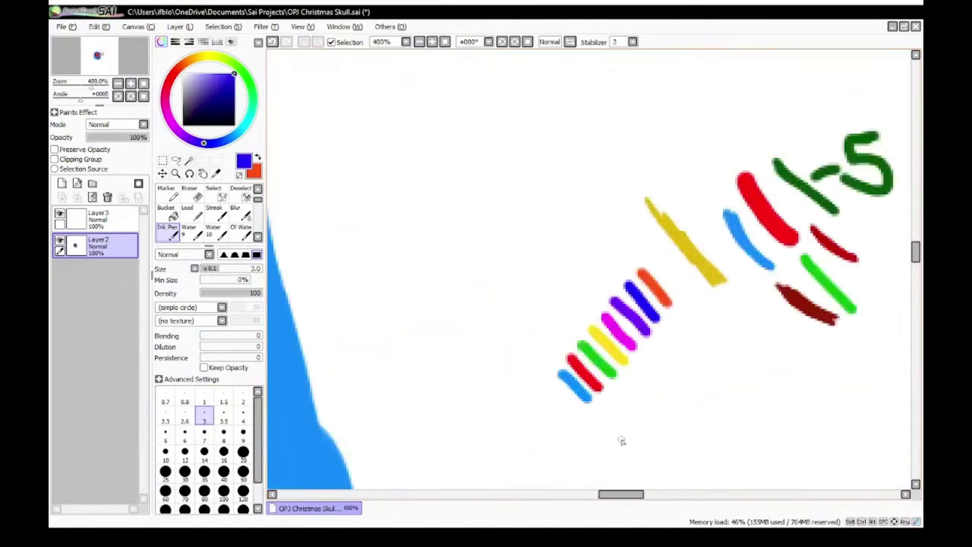
pyautogui.rightClick(657, 287)
pyautogui.scroll(5, 567, 367)
pyautogui.moveTo(543, 287); pyautogui.dragTo(521, 339)
# Step: Restart the colour sequence with a red light after the orange one on the hat's upper-right curve
pyautogui.scroll(-5, 521, 339)
pyautogui.scroll(-5, 562, 395)
pyautogui.rightClick(471, 305)
pyautogui.scroll(7, 475, 293)
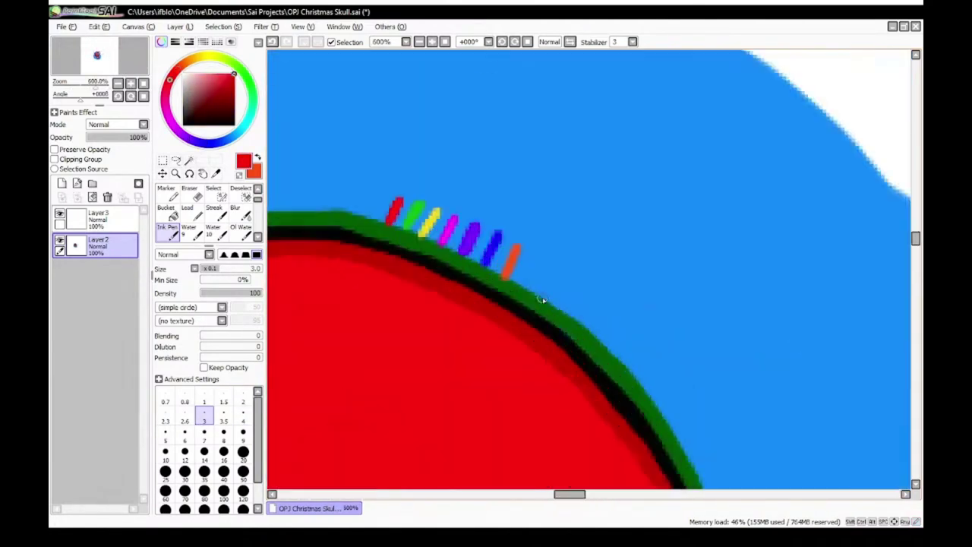
pyautogui.scroll(3, 542, 297)
pyautogui.moveTo(524, 219); pyautogui.dragTo(501, 269)
# Step: Add a green and a yellow light after the second red one, sampling colours from the existing lights
pyautogui.scroll(-4, 502, 269)
pyautogui.rightClick(427, 220)
pyautogui.scroll(4, 457, 256)
pyautogui.moveTo(619, 250)
pyautogui.mouseDown()
pyautogui.moveTo(592, 302)
pyautogui.moveTo(525, 218)
pyautogui.mouseUp()
# Step: Continue the lights down the hat's right curve in magenta, purple, dark blue, orange, red, green and yellow
pyautogui.rightClick(344, 95)
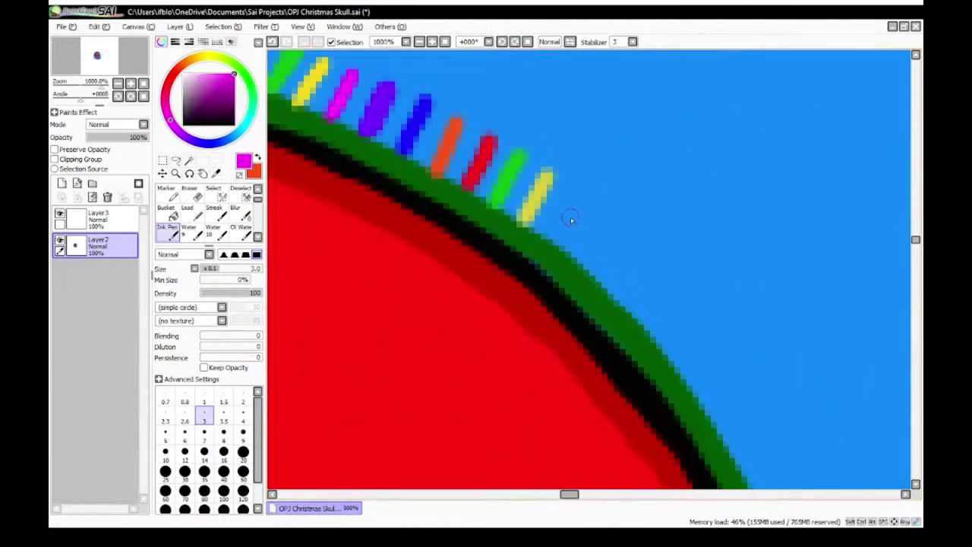
pyautogui.rightClick(409, 136)
pyautogui.moveTo(636, 247); pyautogui.dragTo(610, 289)
pyautogui.moveTo(729, 414); pyautogui.dragTo(662, 353)
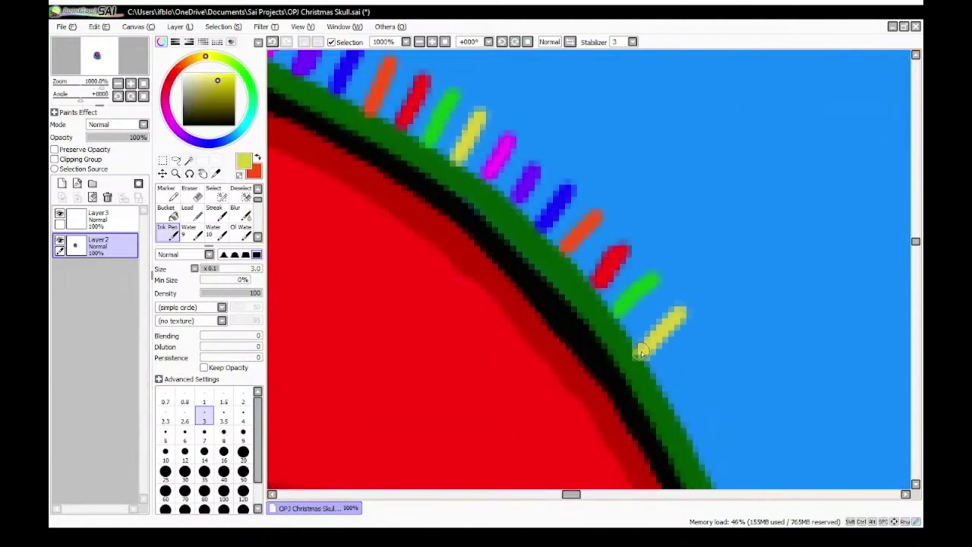
# Step: Add a magenta and a purple light further down the hat's right edge
pyautogui.rightClick(500, 157)
pyautogui.moveTo(701, 365)
pyautogui.mouseDown()
pyautogui.moveTo(595, 234)
pyautogui.moveTo(557, 254)
pyautogui.mouseUp()
pyautogui.rightClick(499, 175)
pyautogui.moveTo(691, 388); pyautogui.dragTo(637, 280)
pyautogui.moveTo(640, 275); pyautogui.dragTo(615, 298)
# Step: Add a dark blue and an orange light above the hat's right corner
pyautogui.rightClick(447, 63)
pyautogui.moveTo(713, 418); pyautogui.dragTo(604, 320)
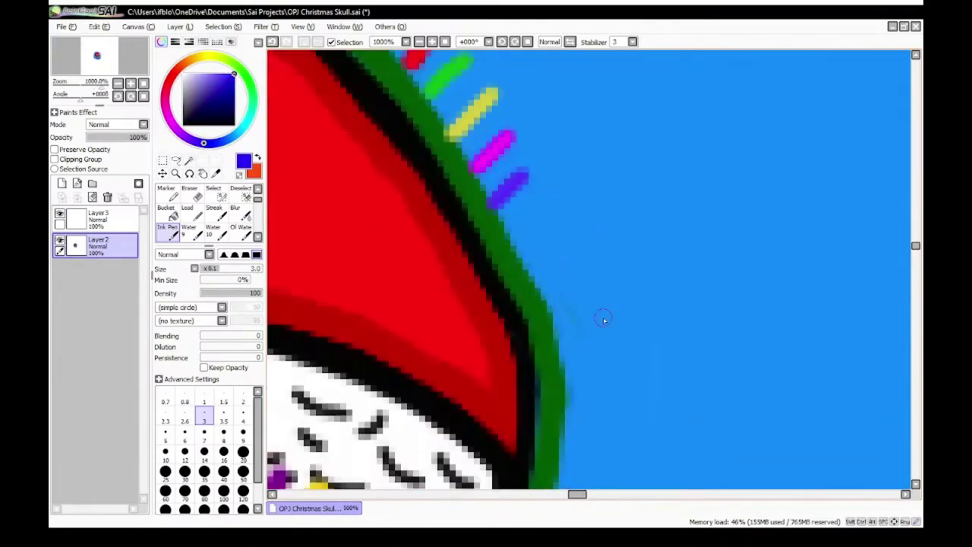
pyautogui.scroll(-5, 483, 220)
pyautogui.rightClick(424, 100)
pyautogui.scroll(5, 488, 229)
pyautogui.moveTo(535, 190); pyautogui.dragTo(494, 204)
# Step: Add a horizontal red and a horizontal green light at the hat's right corner
pyautogui.scroll(-5, 498, 220)
pyautogui.rightClick(439, 123)
pyautogui.moveTo(553, 208); pyautogui.dragTo(503, 210)
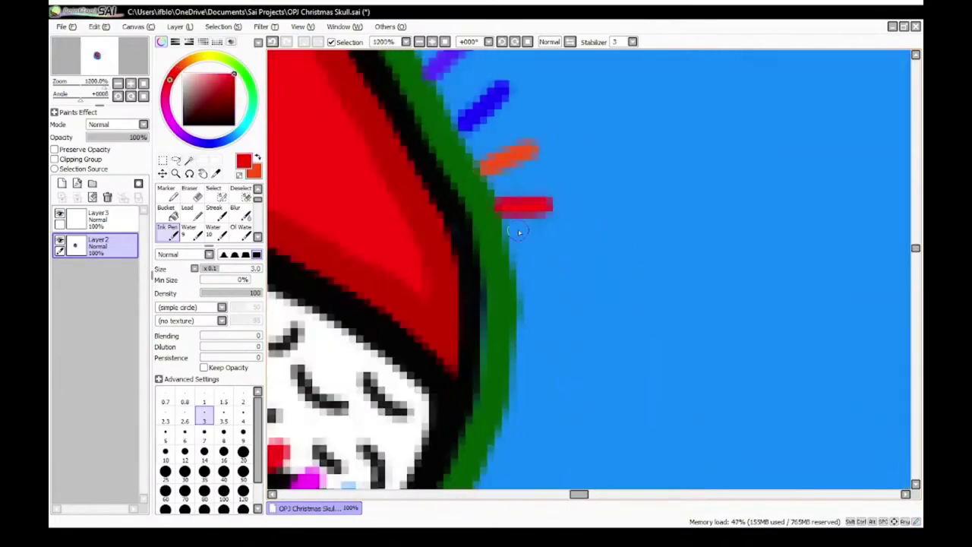
pyautogui.rightClick(429, 76)
pyautogui.moveTo(492, 261); pyautogui.dragTo(556, 259)
# Step: Sample yellow from an existing light and draw a horizontal yellow light below the green one
pyautogui.scroll(-5, 524, 274)
pyautogui.rightClick(471, 156)
pyautogui.scroll(5, 575, 339)
pyautogui.moveTo(510, 302); pyautogui.dragTo(581, 301)
pyautogui.scroll(-4, 532, 304)
pyautogui.scroll(4, 486, 190)
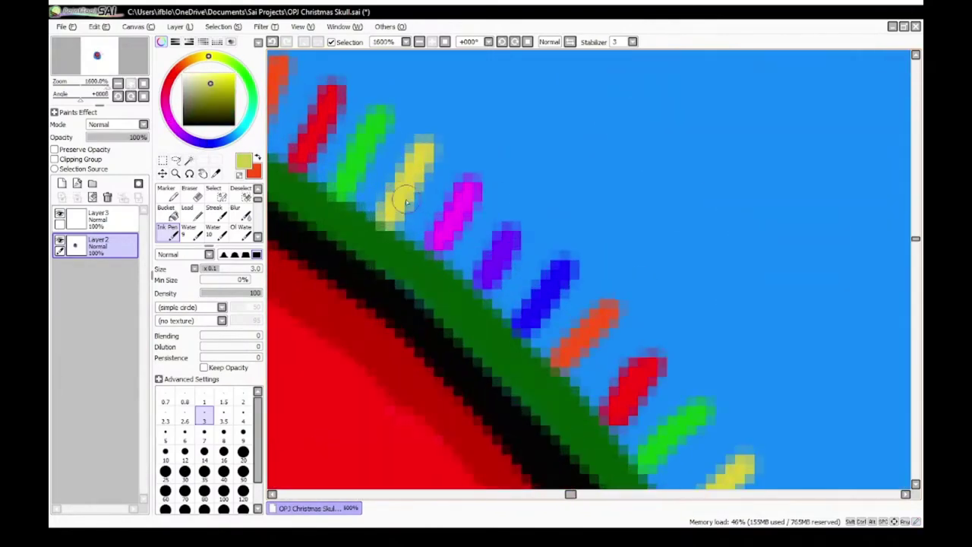
pyautogui.scroll(-5, 536, 334)
# Step: Sample magenta and draw a horizontal magenta light below the yellow one beside the hat trim
pyautogui.scroll(-5, 535, 403)
pyautogui.scroll(3, 486, 243)
pyautogui.rightClick(473, 234)
pyautogui.scroll(-3, 482, 250)
pyautogui.scroll(4, 508, 388)
pyautogui.moveTo(447, 321); pyautogui.dragTo(494, 326)
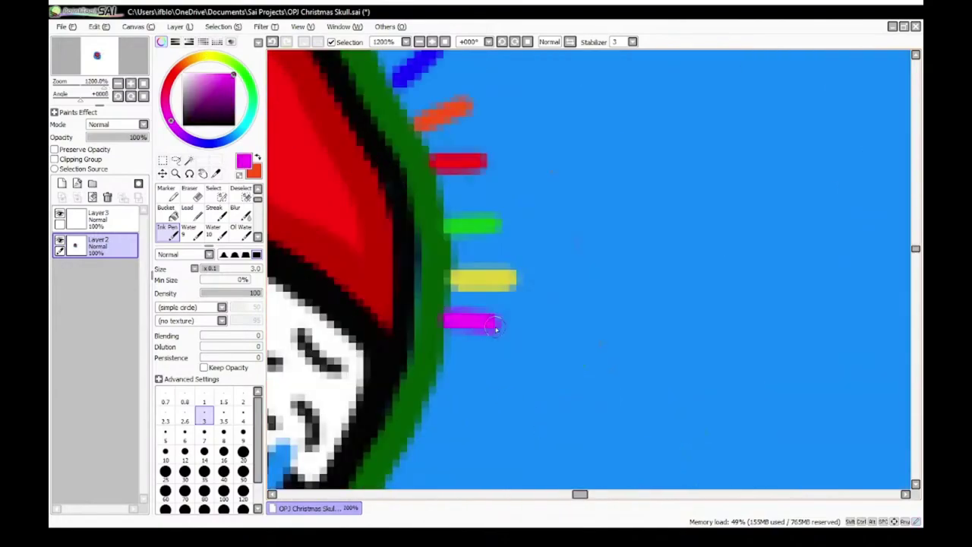
# Step: Add a purple and a dark blue light below the magenta one beside the hat trim
pyautogui.scroll(-5, 486, 304)
pyautogui.rightClick(419, 224)
pyautogui.scroll(3, 456, 379)
pyautogui.keyDown('alt'); pyautogui.click(448, 341); pyautogui.keyUp('alt')
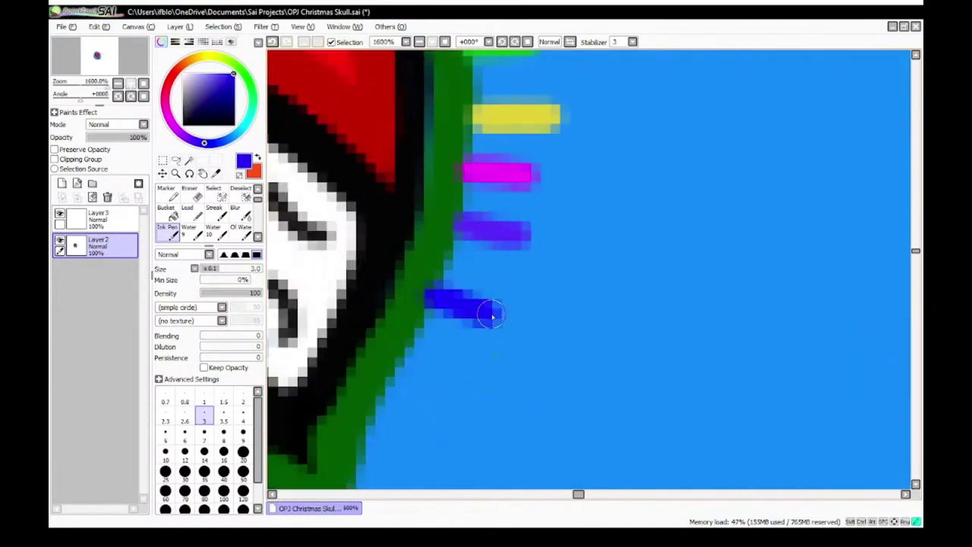
# Step: Sample orange and red from existing lights and add one light of each below the dark blue one beside the hat trim
pyautogui.scroll(-3, 498, 365)
pyautogui.rightClick(462, 282)
pyautogui.scroll(3, 448, 304)
pyautogui.moveTo(434, 277); pyautogui.dragTo(474, 284)
pyautogui.scroll(-4, 471, 319)
pyautogui.rightClick(438, 220)
pyautogui.moveTo(372, 246); pyautogui.dragTo(424, 260)
pyautogui.scroll(-4, 433, 322)
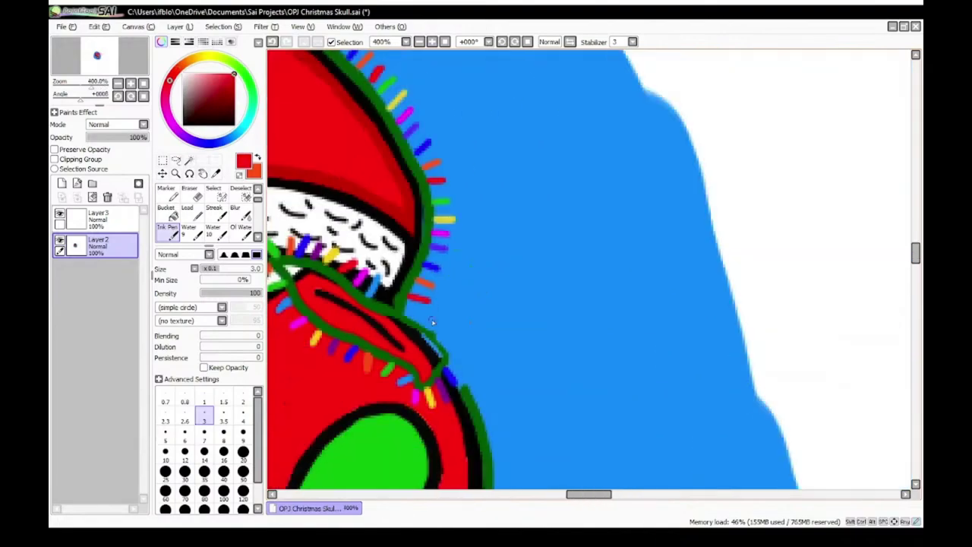
# Step: Add a green and a yellow light where the hat trim's outline meets the skull, sampling each colour from existing lights
pyautogui.rightClick(441, 202)
pyautogui.scroll(3, 412, 307)
pyautogui.moveTo(415, 309); pyautogui.dragTo(467, 306)
pyautogui.scroll(-3, 461, 314)
pyautogui.rightClick(491, 226)
pyautogui.scroll(3, 465, 281)
pyautogui.moveTo(465, 420); pyautogui.dragTo(512, 401)
pyautogui.scroll(-3, 570, 403)
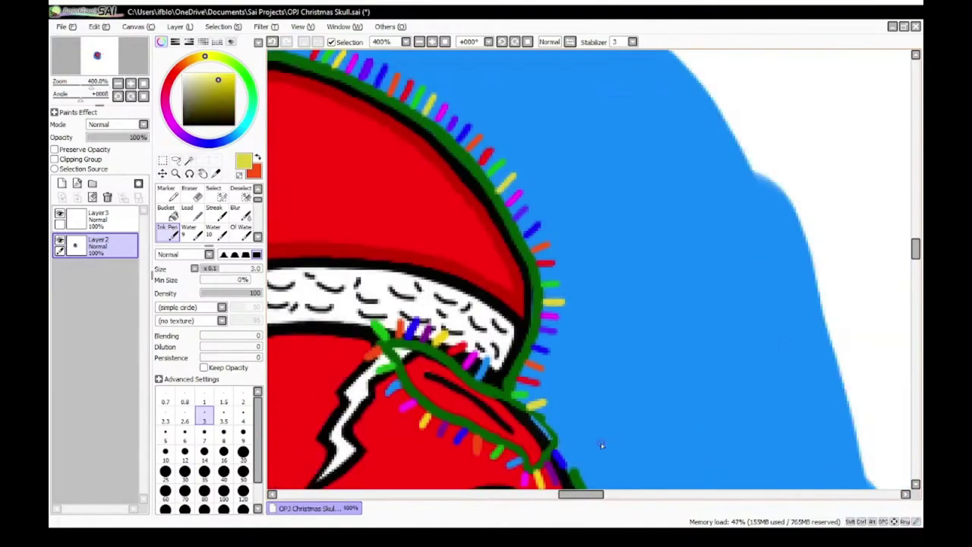
# Step: Sample magenta and draw a magenta light below the yellow one on the skull's upper outline
pyautogui.scroll(-1, 600, 445)
pyautogui.rightClick(529, 256)
pyautogui.scroll(3, 547, 365)
pyautogui.moveTo(446, 322); pyautogui.dragTo(481, 312)
pyautogui.scroll(-2, 571, 403)
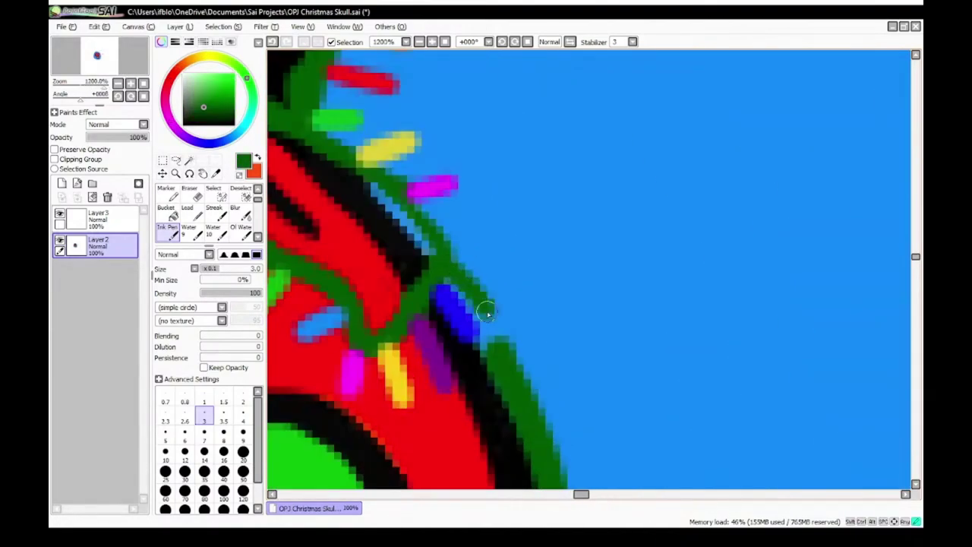
# Step: Close the gap in the dark green outline beside the skull's upper right edge
pyautogui.scroll(2, 425, 242)
pyautogui.scroll(-3, 461, 239)
pyautogui.scroll(3, 519, 307)
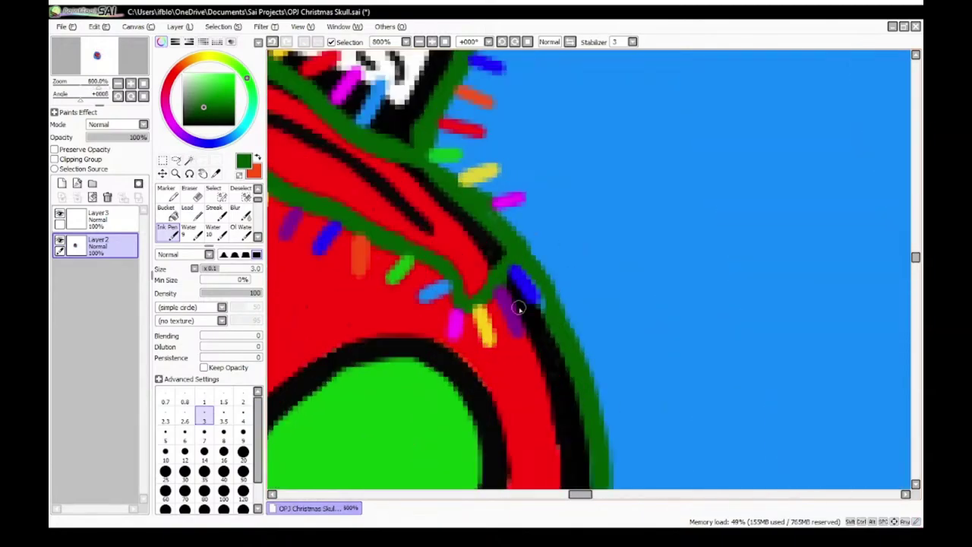
# Step: Add a purple, a dark blue and an orange light below the magenta one along the repaired outline
pyautogui.scroll(-2, 530, 278)
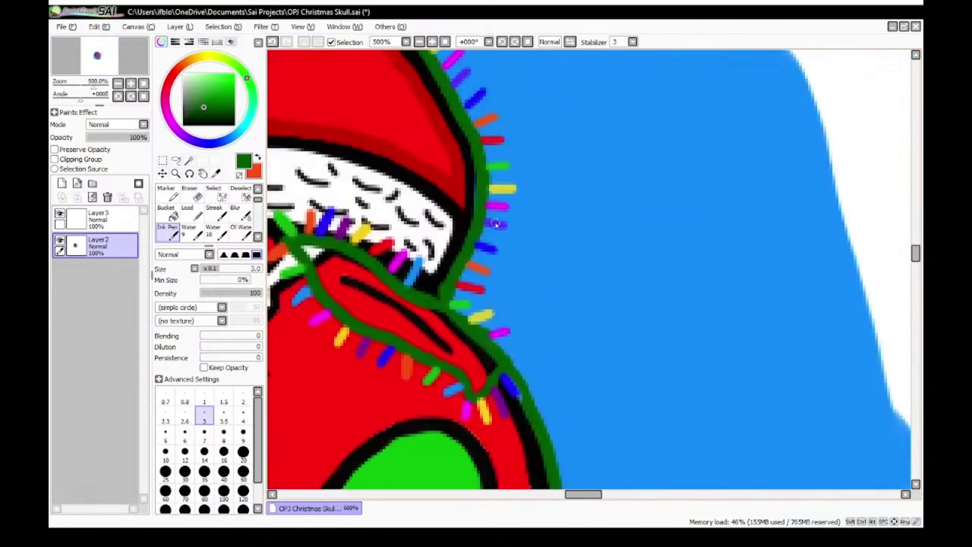
pyautogui.scroll(-5, 477, 331)
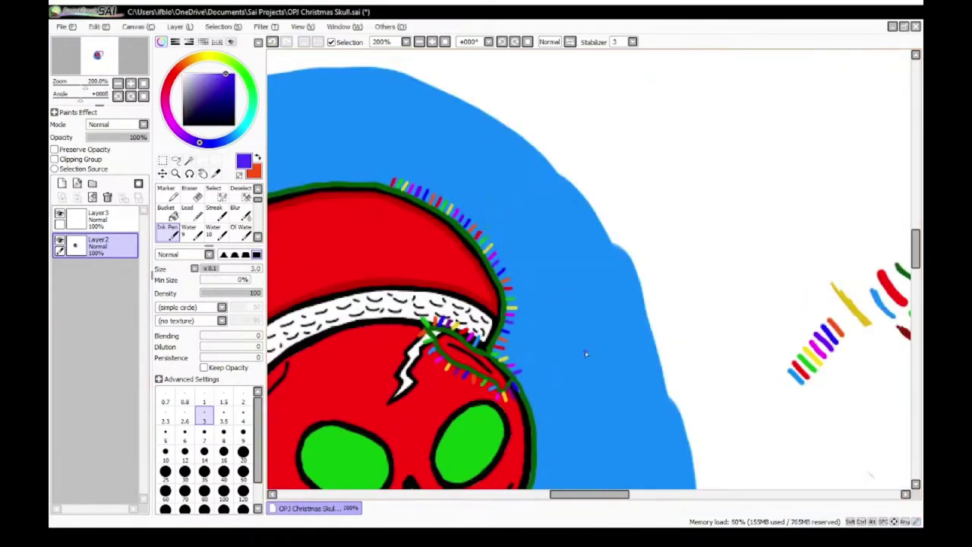
pyautogui.scroll(3, 586, 353)
pyautogui.scroll(-5, 507, 287)
pyautogui.scroll(5, 479, 270)
pyautogui.moveTo(447, 289); pyautogui.dragTo(501, 271)
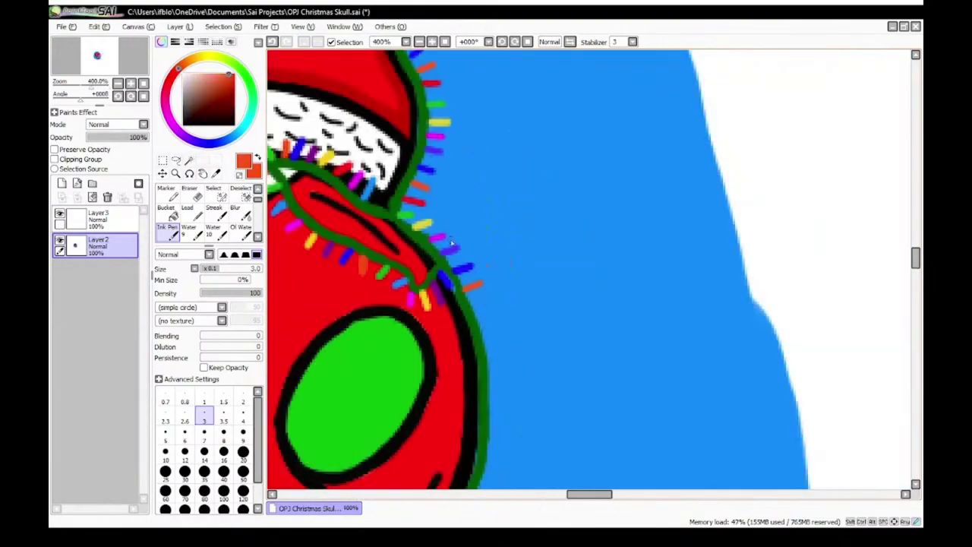
# Step: Sample red and green and add one light of each below the orange one beside the skull's forehead
pyautogui.rightClick(416, 170)
pyautogui.scroll(3, 516, 323)
pyautogui.moveTo(439, 259); pyautogui.dragTo(497, 243)
pyautogui.scroll(-3, 498, 258)
pyautogui.rightClick(403, 203)
pyautogui.scroll(3, 498, 323)
pyautogui.moveTo(478, 341); pyautogui.dragTo(530, 322)
pyautogui.scroll(-3, 509, 337)
# Step: Add a yellow, a magenta and a purple light below the green one, level with the eye socket
pyautogui.rightClick(411, 183)
pyautogui.scroll(3, 493, 319)
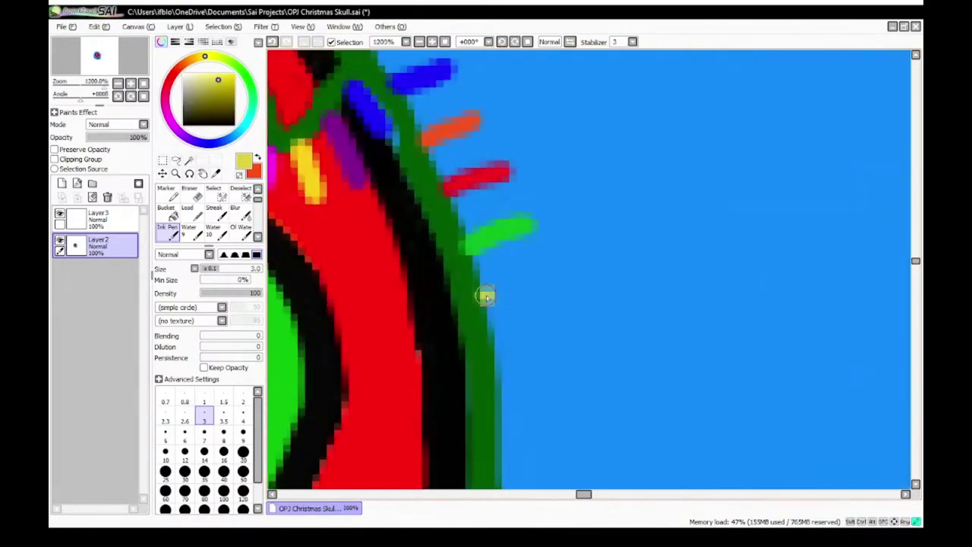
pyautogui.moveTo(483, 295); pyautogui.dragTo(541, 289)
pyautogui.scroll(-3, 526, 307)
pyautogui.rightClick(442, 156)
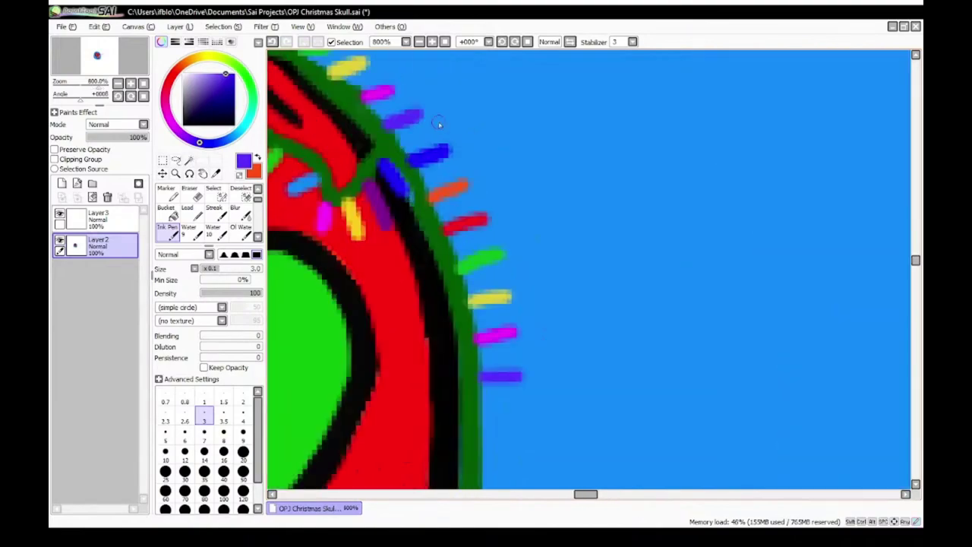
# Step: Add a dark blue and an orange light below the purple one beside the eye socket
pyautogui.rightClick(431, 156)
pyautogui.scroll(-3, 441, 156)
pyautogui.scroll(4, 502, 448)
pyautogui.moveTo(442, 334); pyautogui.dragTo(488, 335)
pyautogui.scroll(-4, 489, 335)
pyautogui.rightClick(456, 251)
pyautogui.scroll(4, 517, 465)
pyautogui.moveTo(438, 195); pyautogui.dragTo(524, 203)
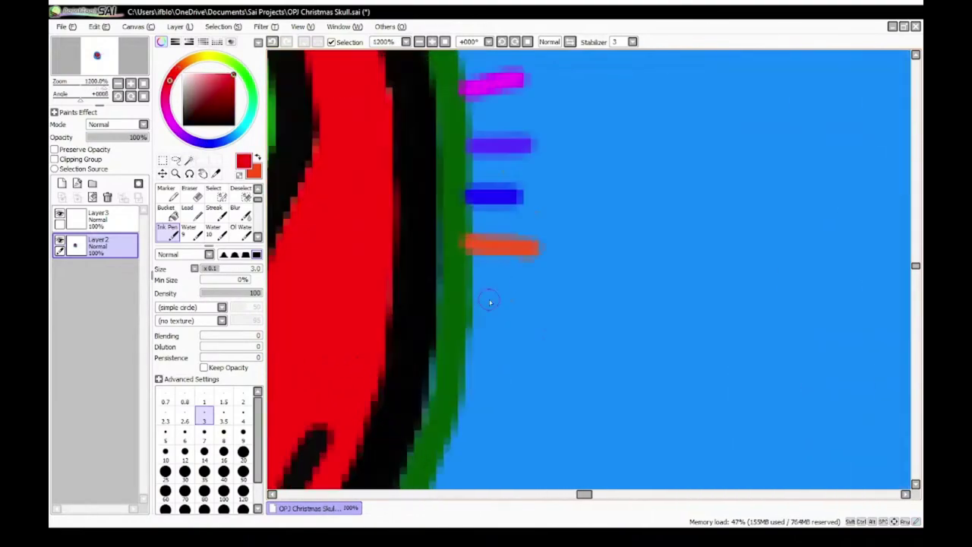
# Step: Add a red, a green and a yellow light below the orange one on the skull's outer edge
pyautogui.rightClick(510, 203)
pyautogui.scroll(4, 530, 420)
pyautogui.moveTo(475, 167); pyautogui.dragTo(534, 168)
pyautogui.scroll(-4, 534, 171)
pyautogui.rightClick(536, 219)
pyautogui.scroll(4, 535, 365)
pyautogui.moveTo(524, 284); pyautogui.dragTo(573, 290)
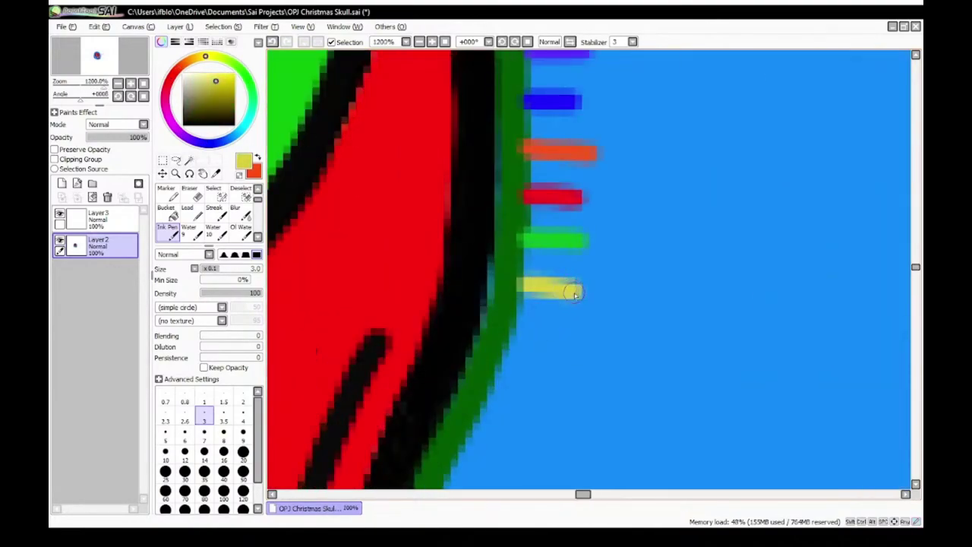
# Step: Continue with magenta, purple, dark blue, orange and red lights along the inward curve toward the cheek
pyautogui.rightClick(558, 194)
pyautogui.rightClick(504, 200)
pyautogui.scroll(4, 458, 478)
pyautogui.moveTo(505, 233); pyautogui.dragTo(587, 260)
pyautogui.scroll(-4, 558, 266)
pyautogui.rightClick(568, 124)
pyautogui.rightClick(559, 308)
pyautogui.moveTo(532, 163); pyautogui.dragTo(587, 204)
pyautogui.scroll(-4, 587, 204)
pyautogui.rightClick(538, 225)
pyautogui.scroll(4, 524, 342)
pyautogui.moveTo(498, 296); pyautogui.dragTo(560, 335)
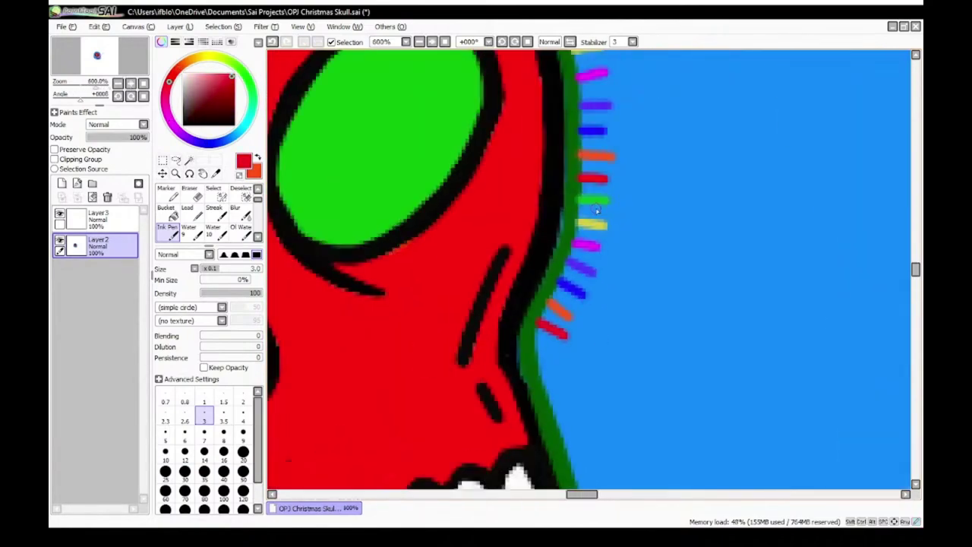
# Step: Add a green, a yellow and a magenta light around the innermost bend of the cheek outline
pyautogui.rightClick(594, 202)
pyautogui.scroll(4, 557, 403)
pyautogui.moveTo(514, 232); pyautogui.dragTo(581, 262)
pyautogui.rightClick(623, 103)
pyautogui.scroll(4, 602, 247)
pyautogui.moveTo(533, 363); pyautogui.dragTo(582, 362)
pyautogui.rightClick(626, 139)
pyautogui.scroll(3, 607, 441)
pyautogui.moveTo(505, 391); pyautogui.dragTo(577, 383)
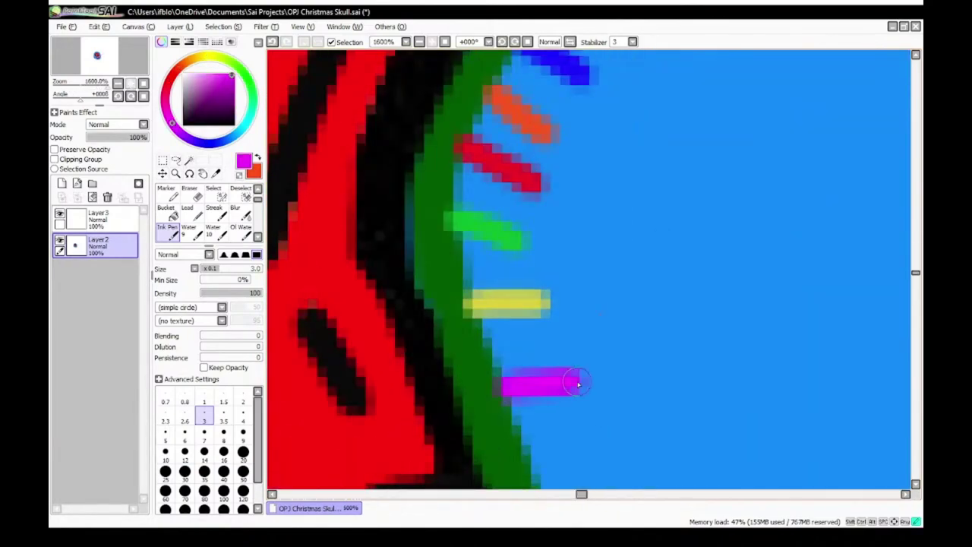
# Step: Add purple, dark blue, orange and red lights down to the corner beside the upper teeth
pyautogui.scroll(-6, 577, 383)
pyautogui.scroll(6, 556, 426)
pyautogui.moveTo(567, 306)
pyautogui.mouseDown()
pyautogui.moveTo(516, 314)
pyautogui.moveTo(541, 302)
pyautogui.mouseUp()
pyautogui.scroll(-5, 526, 297)
pyautogui.rightClick(522, 334)
pyautogui.scroll(5, 547, 463)
pyautogui.scroll(-6, 524, 371)
pyautogui.rightClick(492, 216)
pyautogui.scroll(5, 519, 321)
pyautogui.moveTo(523, 400); pyautogui.dragTo(549, 407)
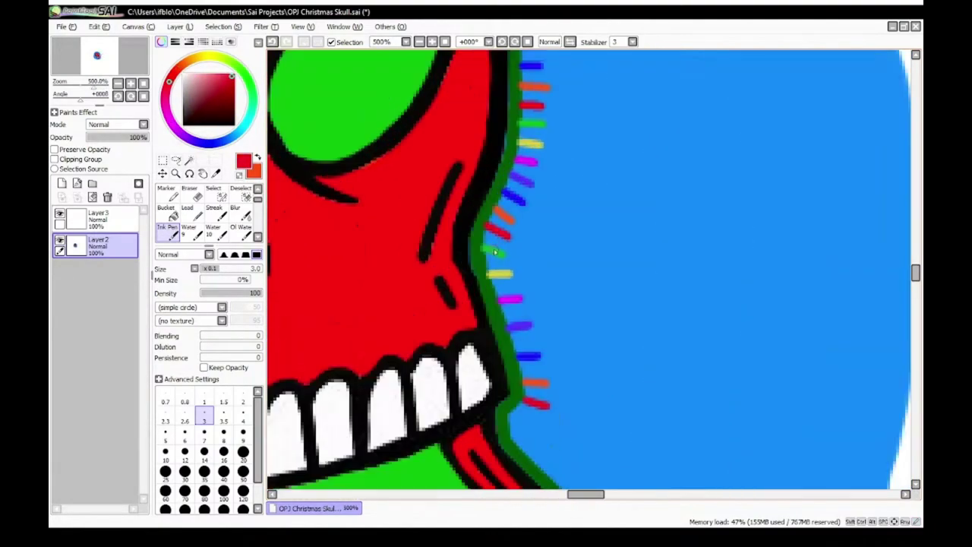
# Step: Add a green and a yellow light in the notch just below the upper teeth's corner
pyautogui.rightClick(494, 252)
pyautogui.scroll(4, 543, 456)
pyautogui.moveTo(432, 194); pyautogui.dragTo(501, 232)
pyautogui.scroll(-6, 518, 343)
pyautogui.rightClick(498, 275)
pyautogui.scroll(6, 515, 335)
pyautogui.moveTo(450, 325); pyautogui.dragTo(523, 333)
pyautogui.scroll(-4, 490, 359)
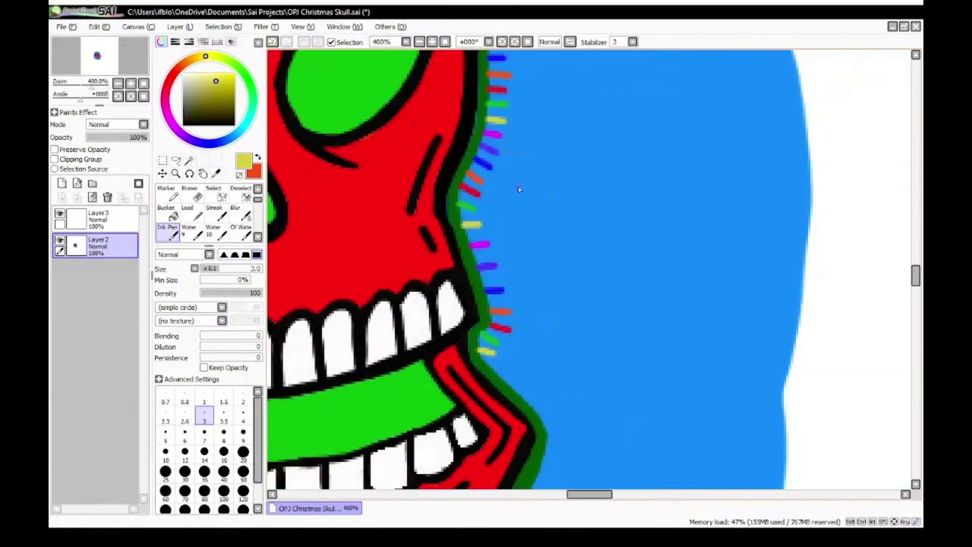
# Step: Add magenta, purple, dark blue and orange lights along the slope leading out to the jaw's outer corner
pyautogui.rightClick(479, 245)
pyautogui.scroll(4, 537, 369)
pyautogui.moveTo(421, 367); pyautogui.dragTo(460, 357)
pyautogui.scroll(-4, 497, 368)
pyautogui.rightClick(464, 266)
pyautogui.scroll(6, 498, 403)
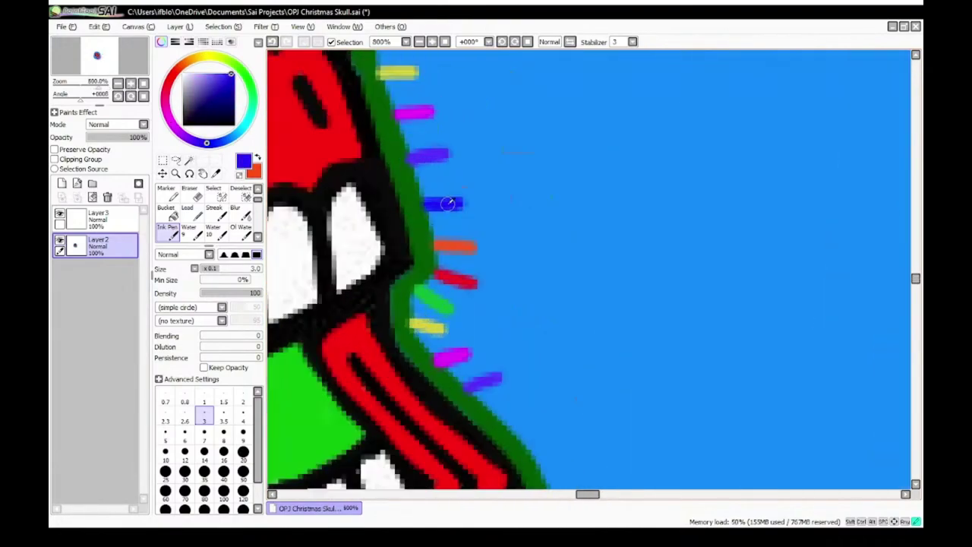
pyautogui.scroll(1, 518, 369)
pyautogui.keyDown('alt'); pyautogui.click(525, 341); pyautogui.keyUp('alt')
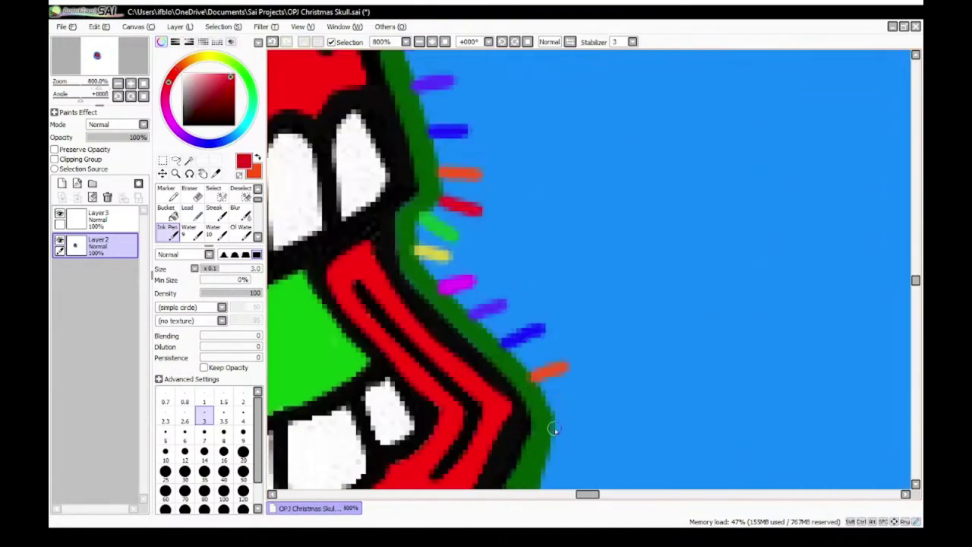
# Step: Add a red and a green light at the jaw's outer corner
pyautogui.rightClick(459, 283)
pyautogui.scroll(5, 556, 461)
pyautogui.moveTo(466, 308); pyautogui.dragTo(535, 317)
pyautogui.scroll(-4, 556, 471)
pyautogui.rightClick(445, 291)
pyautogui.scroll(4, 532, 454)
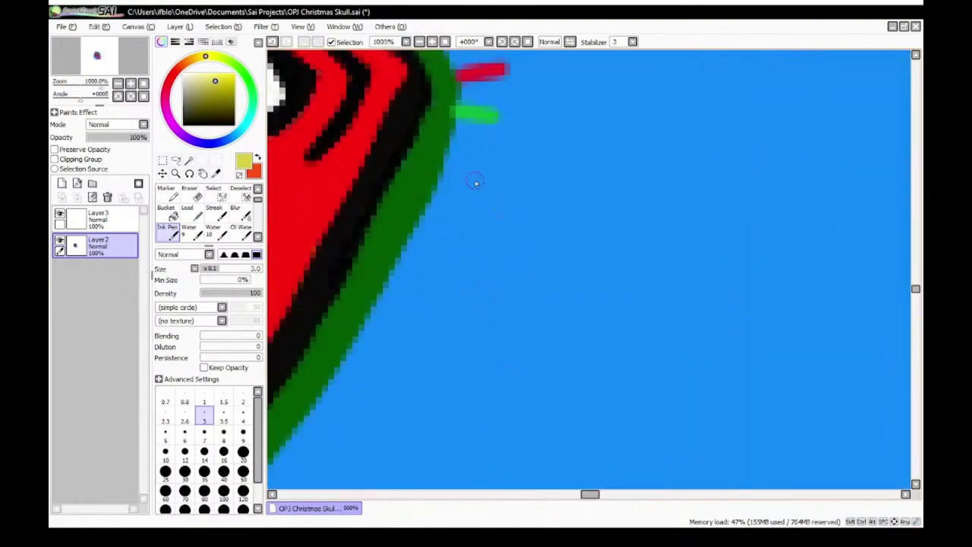
# Step: Add a yellow, a magenta and a purple light just below the jaw's outer corner
pyautogui.moveTo(442, 166); pyautogui.dragTo(486, 169)
pyautogui.scroll(-4, 541, 418)
pyautogui.rightClick(471, 247)
pyautogui.moveTo(383, 146); pyautogui.dragTo(430, 155)
pyautogui.scroll(-4, 495, 349)
pyautogui.rightClick(466, 288)
pyautogui.scroll(5, 486, 360)
pyautogui.moveTo(478, 311); pyautogui.dragTo(495, 316)
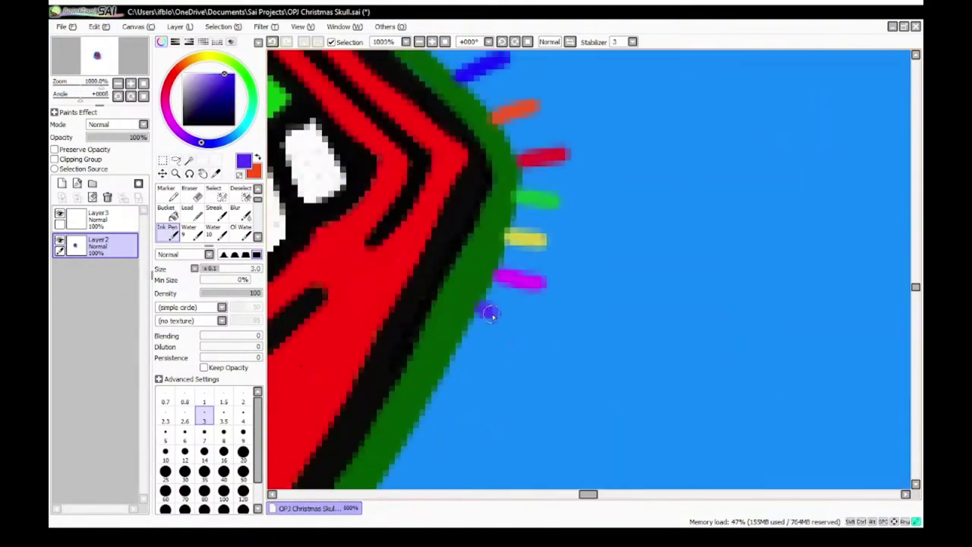
# Step: Sample dark blue and draw a dark blue light below the purple one on the lower jaw's edge
pyautogui.scroll(-6, 506, 332)
pyautogui.rightClick(503, 292)
pyautogui.scroll(6, 503, 331)
pyautogui.moveTo(511, 257); pyautogui.dragTo(542, 281)
pyautogui.scroll(-5, 552, 350)
# Step: Add orange, red and green lights below the dark blue one on the lower jaw's slanted edge
pyautogui.rightClick(552, 314)
pyautogui.scroll(5, 537, 352)
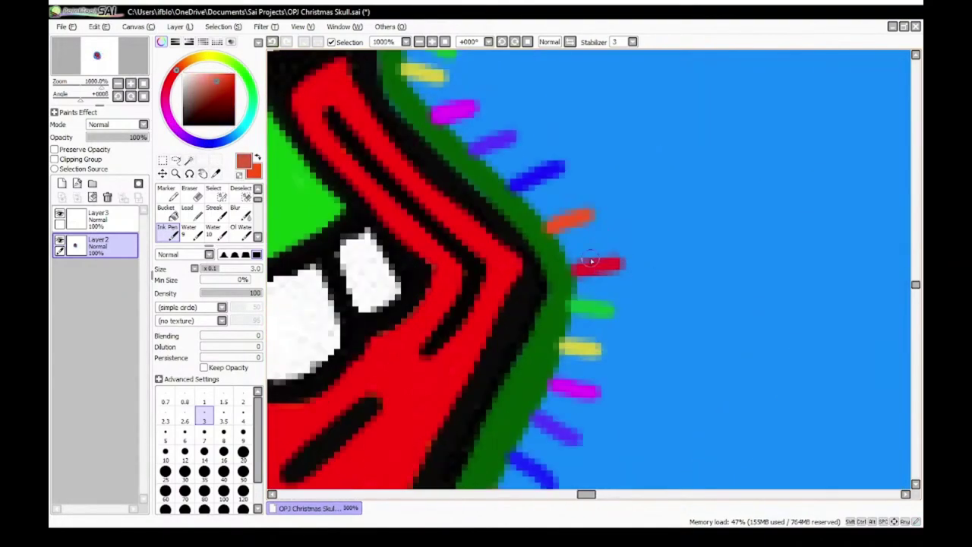
pyautogui.scroll(-2, 591, 260)
pyautogui.keyDown('alt'); pyautogui.click(662, 305); pyautogui.keyUp('alt')
pyautogui.scroll(-7, 660, 346)
pyautogui.rightClick(655, 327)
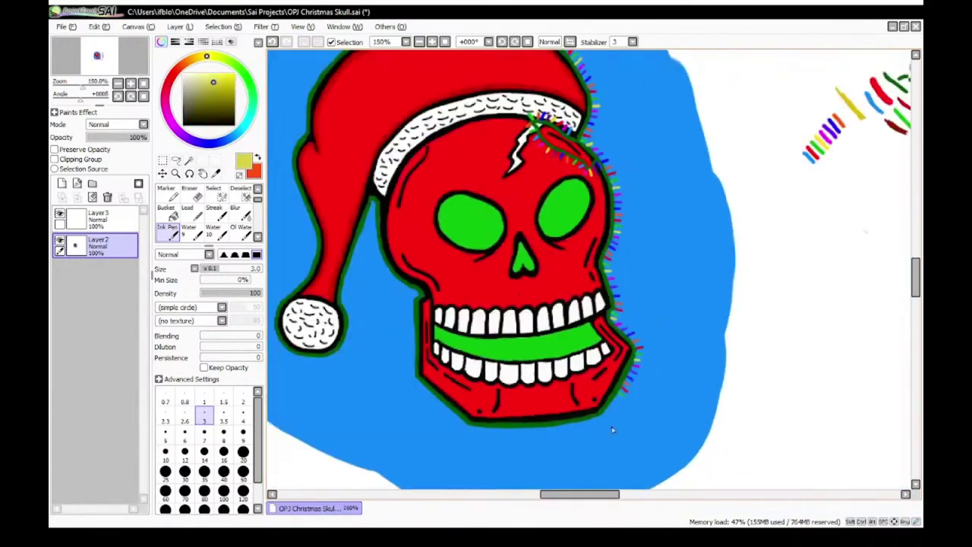
# Step: Add yellow, magenta, purple and dark blue lights along the slanted jaw edge down to the chin corner
pyautogui.scroll(6, 613, 428)
pyautogui.moveTo(625, 361); pyautogui.dragTo(653, 394)
pyautogui.scroll(-3, 655, 405)
pyautogui.rightClick(688, 311)
pyautogui.moveTo(646, 341); pyautogui.dragTo(676, 369)
pyautogui.scroll(-4, 744, 331)
pyautogui.rightClick(713, 322)
pyautogui.scroll(8, 676, 402)
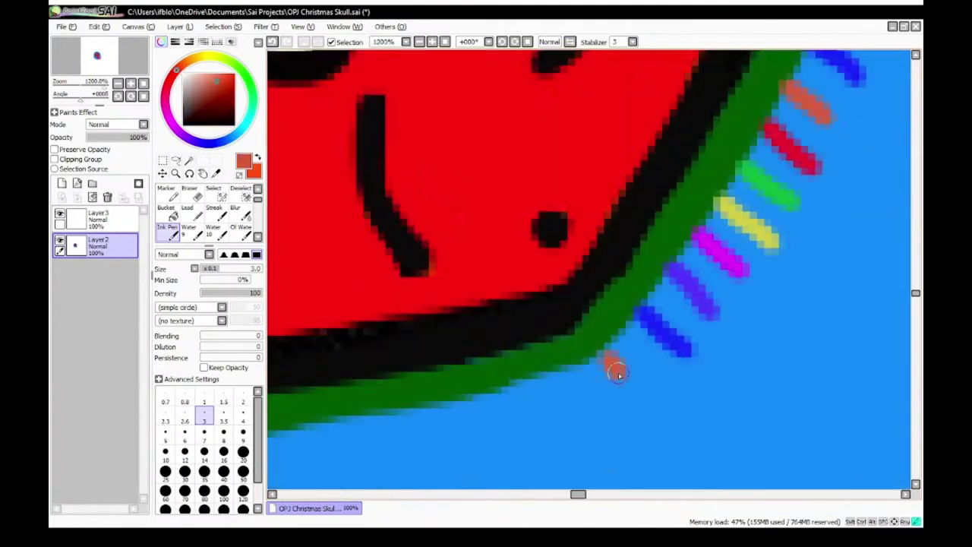
# Step: Add orange, red, green and yellow lights around the chin corner onto the jaw's underside
pyautogui.keyDown('alt'); pyautogui.click(679, 304); pyautogui.keyUp('alt')
pyautogui.scroll(2, 669, 312)
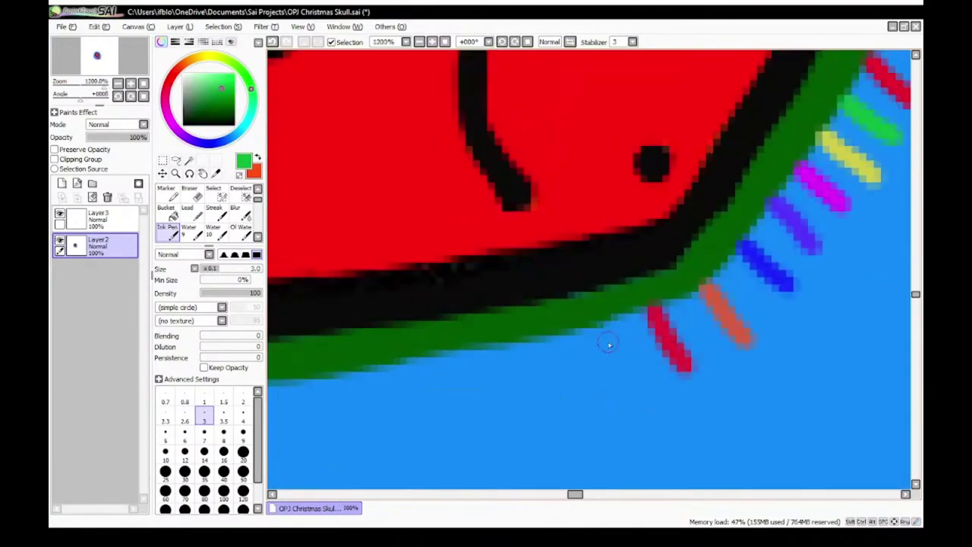
pyautogui.keyDown('alt'); pyautogui.click(657, 319); pyautogui.keyUp('alt')
pyautogui.scroll(-1, 582, 348)
pyautogui.rightClick(593, 384)
pyautogui.scroll(-7, 597, 379)
pyautogui.scroll(7, 521, 308)
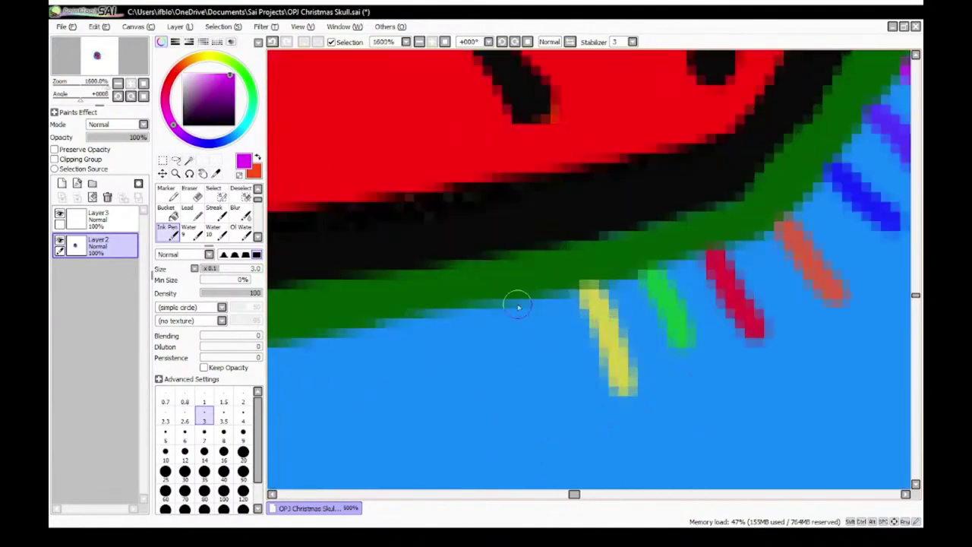
# Step: Add a magenta and a purple light after the yellow one under the chin
pyautogui.moveTo(526, 302); pyautogui.dragTo(541, 372)
pyautogui.scroll(-7, 540, 366)
pyautogui.rightClick(548, 386)
pyautogui.scroll(-5, 549, 387)
pyautogui.scroll(8, 499, 437)
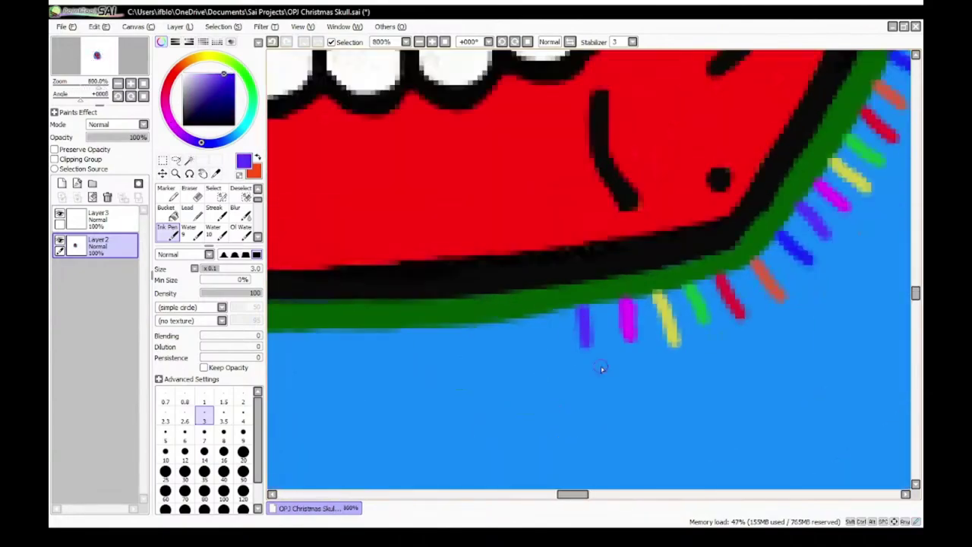
# Step: Add dark blue, orange, red and yellow lights along the jaw's underside, and sample magenta from an existing light
pyautogui.scroll(-4, 512, 409)
pyautogui.scroll(4, 600, 408)
pyautogui.keyDown('alt'); pyautogui.click(608, 408); pyautogui.keyUp('alt')
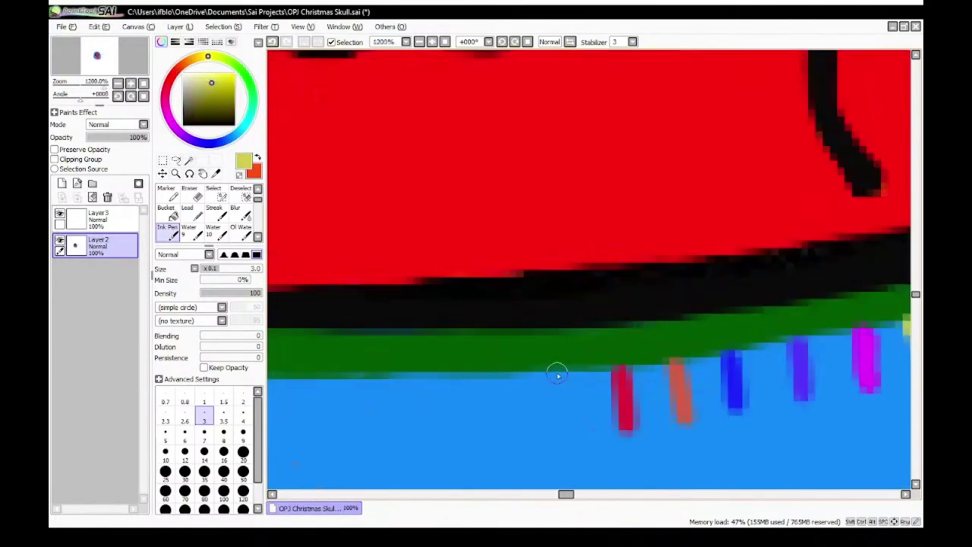
pyautogui.scroll(-2, 557, 375)
pyautogui.keyDown('alt'); pyautogui.click(627, 423); pyautogui.keyUp('alt')
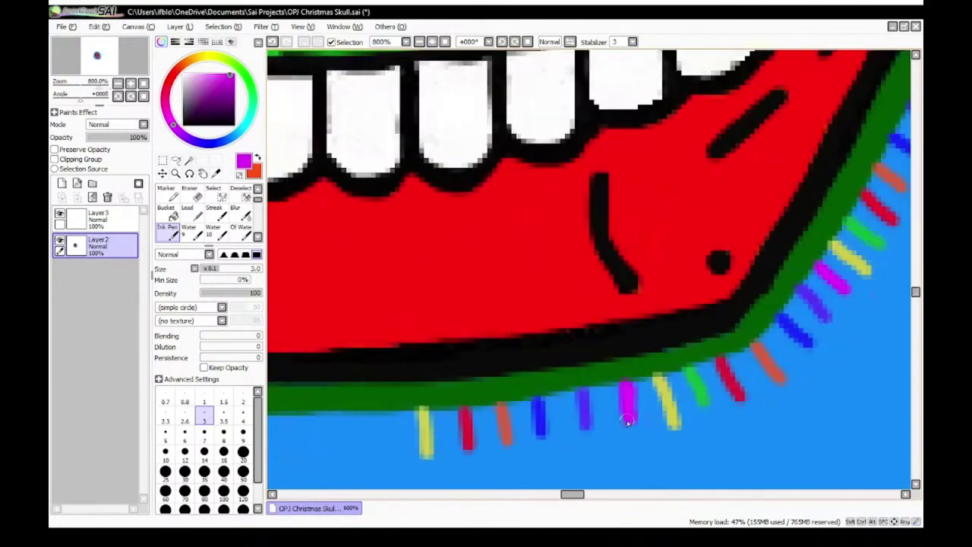
# Step: Add magenta, purple and dark blue lights after the yellow one along the jaw's underside, using colours sampled from existing lights
pyautogui.scroll(-7, 551, 416)
pyautogui.rightClick(599, 406)
pyautogui.scroll(7, 542, 414)
pyautogui.moveTo(531, 343); pyautogui.dragTo(532, 431)
pyautogui.scroll(-8, 532, 431)
pyautogui.rightClick(581, 418)
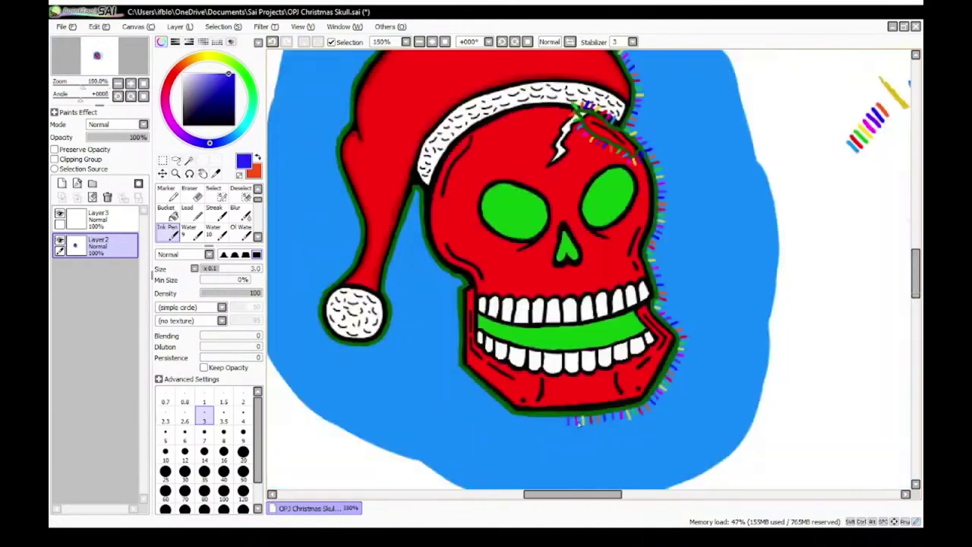
pyautogui.scroll(8, 520, 433)
pyautogui.moveTo(647, 343); pyautogui.dragTo(650, 426)
# Step: Continue the jaw's underside with an orange, a red and a yellow light beyond the dark blue one
pyautogui.scroll(-4, 650, 426)
pyautogui.scroll(-5, 580, 418)
pyautogui.scroll(6, 600, 402)
pyautogui.rightClick(605, 388)
pyautogui.scroll(-5, 606, 389)
pyautogui.scroll(8, 592, 395)
pyautogui.moveTo(600, 350); pyautogui.dragTo(603, 407)
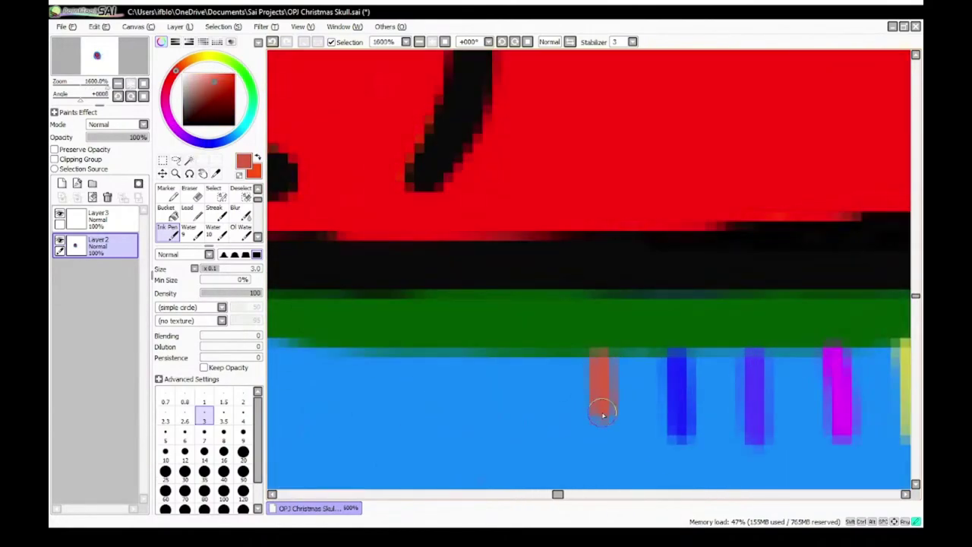
pyautogui.scroll(-8, 603, 410)
pyautogui.scroll(3, 612, 424)
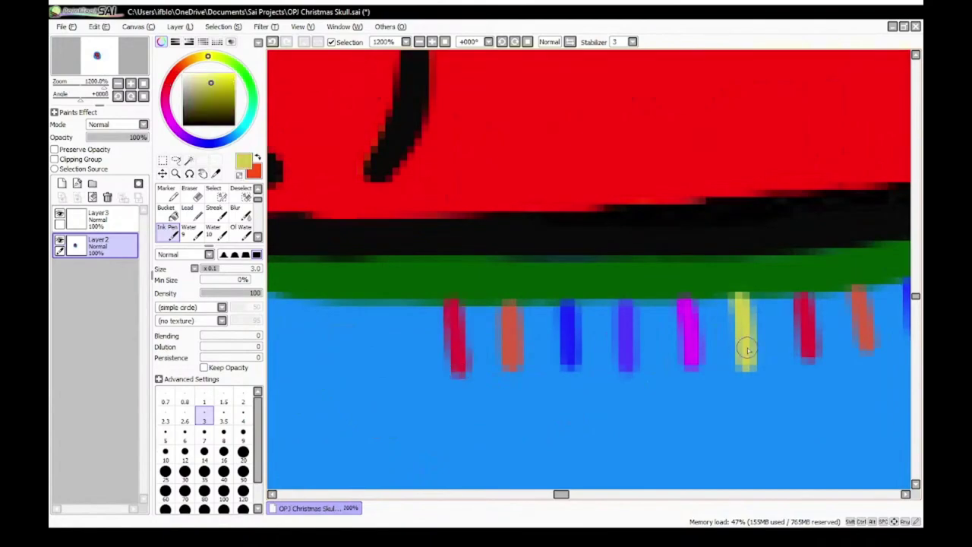
pyautogui.moveTo(396, 302); pyautogui.dragTo(401, 370)
# Step: Add magenta, purple and dark blue lights along the jaw's underside up to the chin's left corner
pyautogui.scroll(-5, 405, 391)
pyautogui.rightClick(477, 381)
pyautogui.scroll(3, 468, 428)
pyautogui.moveTo(478, 383); pyautogui.dragTo(480, 417)
pyautogui.scroll(-6, 486, 427)
pyautogui.rightClick(551, 423)
pyautogui.scroll(2, 486, 457)
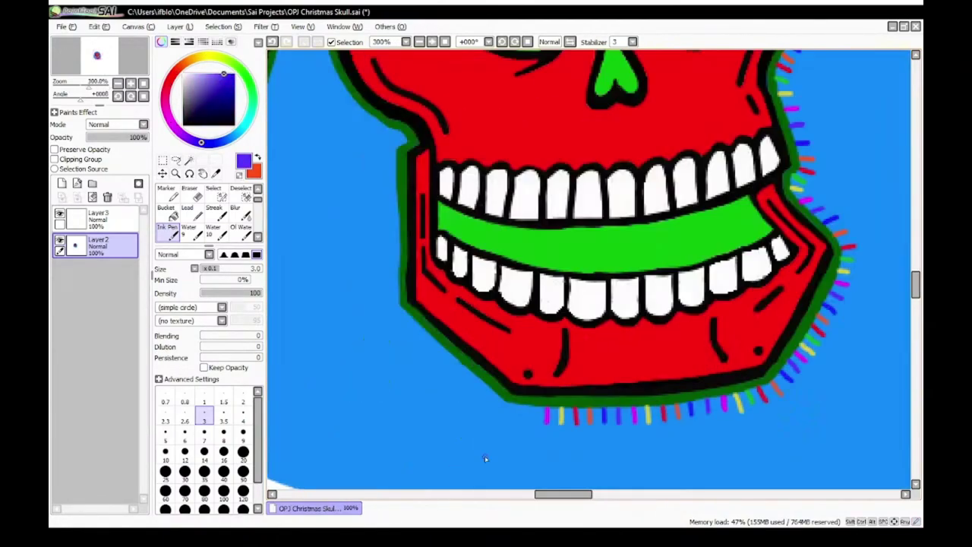
pyautogui.scroll(3, 706, 412)
pyautogui.keyDown('alt'); pyautogui.click(621, 407); pyautogui.keyUp('alt')
pyautogui.scroll(-3, 425, 453)
# Step: Repaint the dull orange lights along the jaw's underside in a brighter orange
pyautogui.rightClick(586, 444)
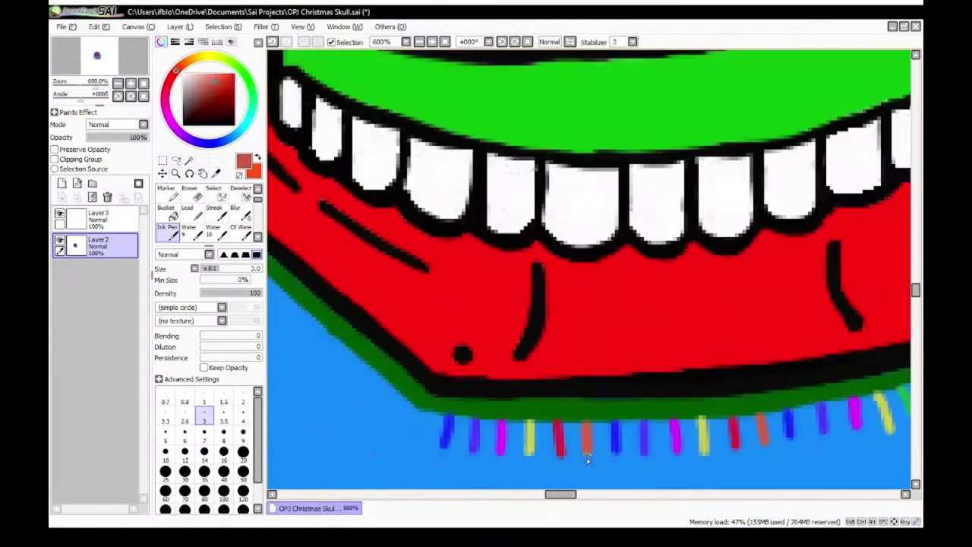
pyautogui.scroll(-3, 558, 414)
pyautogui.scroll(6, 688, 300)
pyautogui.scroll(-5, 586, 365)
pyautogui.scroll(4, 668, 370)
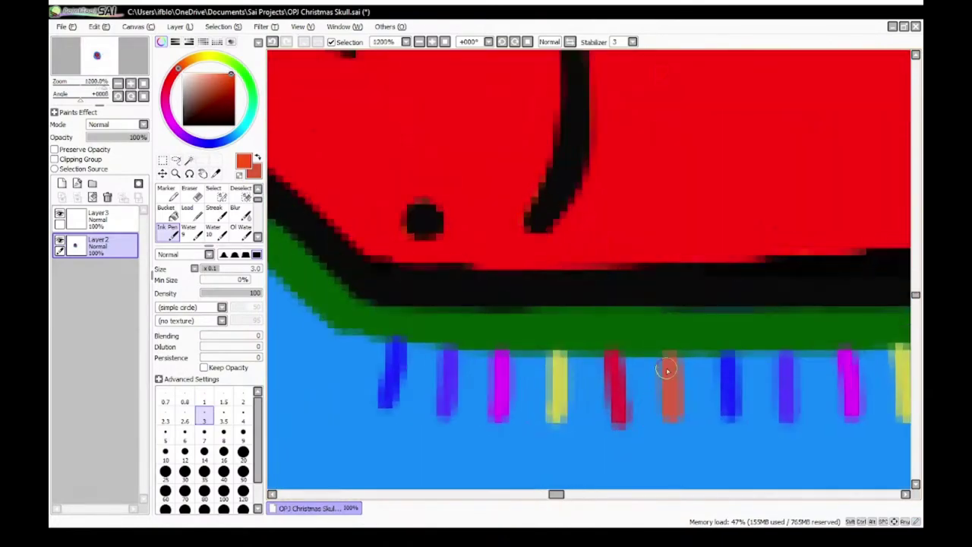
pyautogui.moveTo(668, 362); pyautogui.dragTo(672, 410)
pyautogui.scroll(-4, 672, 402)
pyautogui.scroll(5, 716, 350)
pyautogui.moveTo(716, 346); pyautogui.dragTo(725, 406)
pyautogui.scroll(-5, 724, 399)
pyautogui.scroll(4, 638, 334)
pyautogui.scroll(-5, 586, 341)
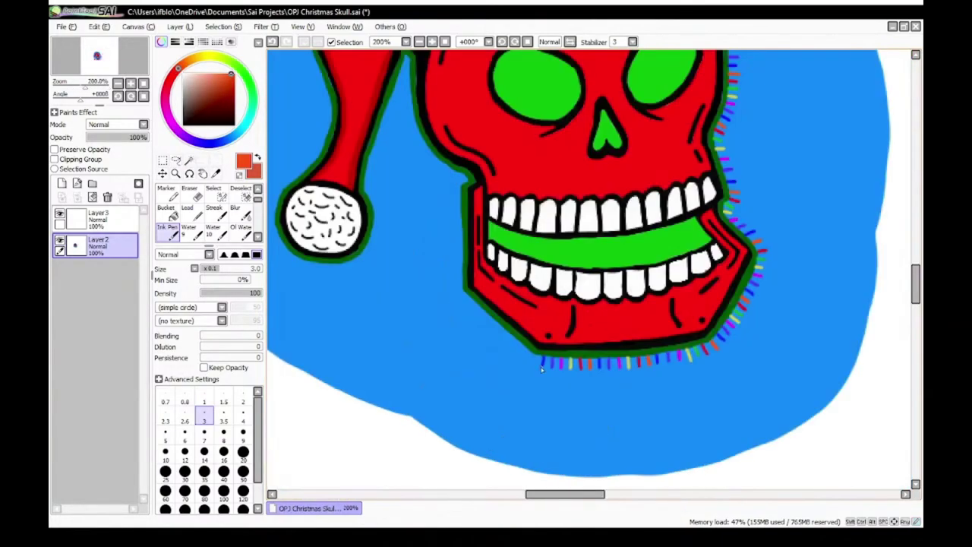
# Step: Add an orange and a red light around the chin's left corner, and repaint the dull red lights in bright red
pyautogui.scroll(4, 608, 391)
pyautogui.rightClick(687, 389)
pyautogui.scroll(-2, 668, 395)
pyautogui.scroll(2, 334, 424)
pyautogui.scroll(-3, 335, 423)
pyautogui.scroll(4, 399, 378)
pyautogui.scroll(-3, 399, 378)
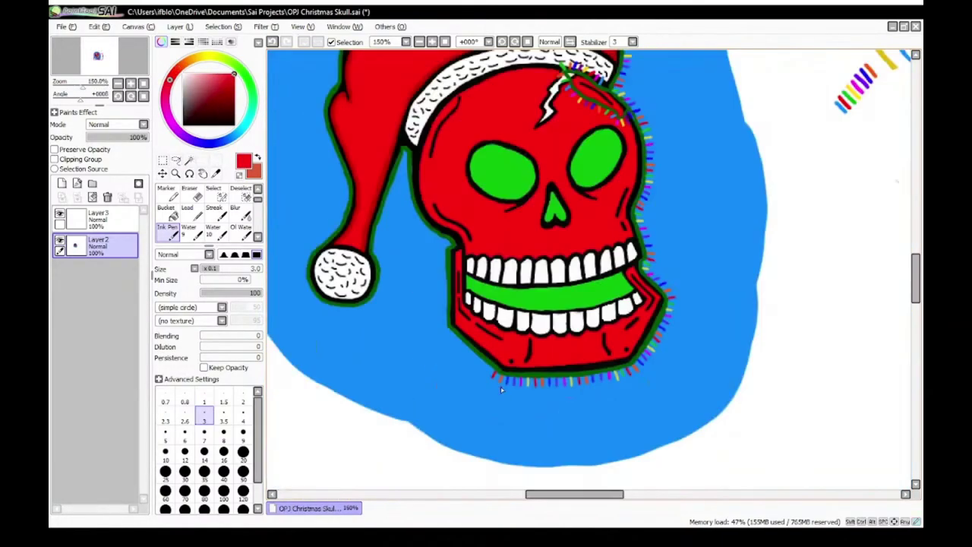
pyautogui.scroll(4, 588, 283)
pyautogui.scroll(-4, 588, 284)
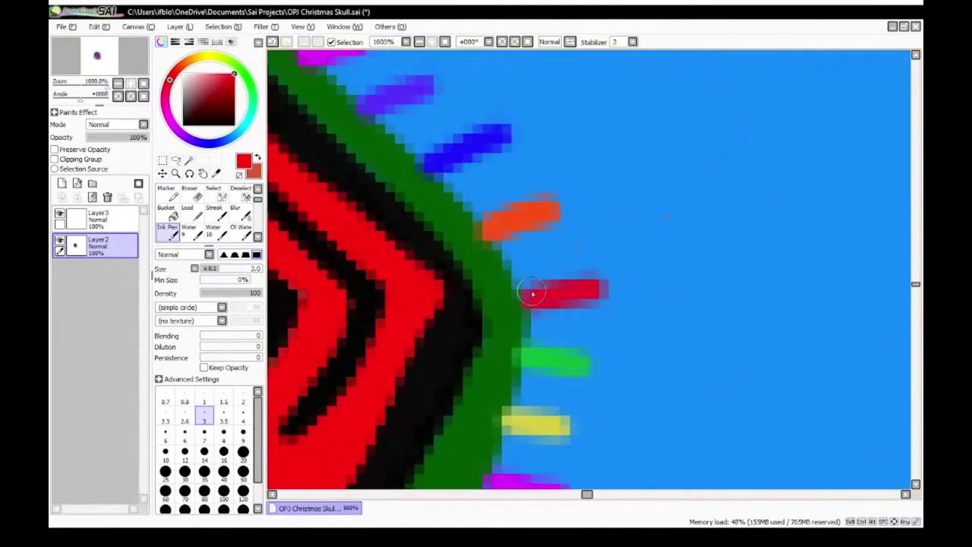
pyautogui.scroll(3, 546, 346)
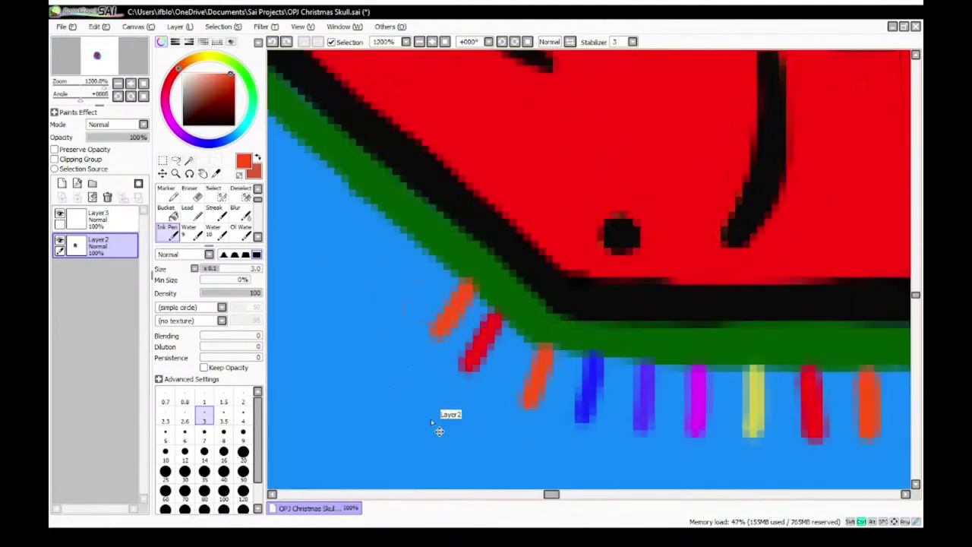
# Step: Sample a brighter yellow from an existing light and repaint the dull yellow lights along the jaw's underside
pyautogui.scroll(-4, 585, 383)
pyautogui.scroll(-2, 589, 304)
pyautogui.scroll(2, 577, 296)
pyautogui.rightClick(566, 300)
pyautogui.scroll(2, 608, 433)
pyautogui.scroll(-2, 593, 424)
pyautogui.scroll(2, 501, 405)
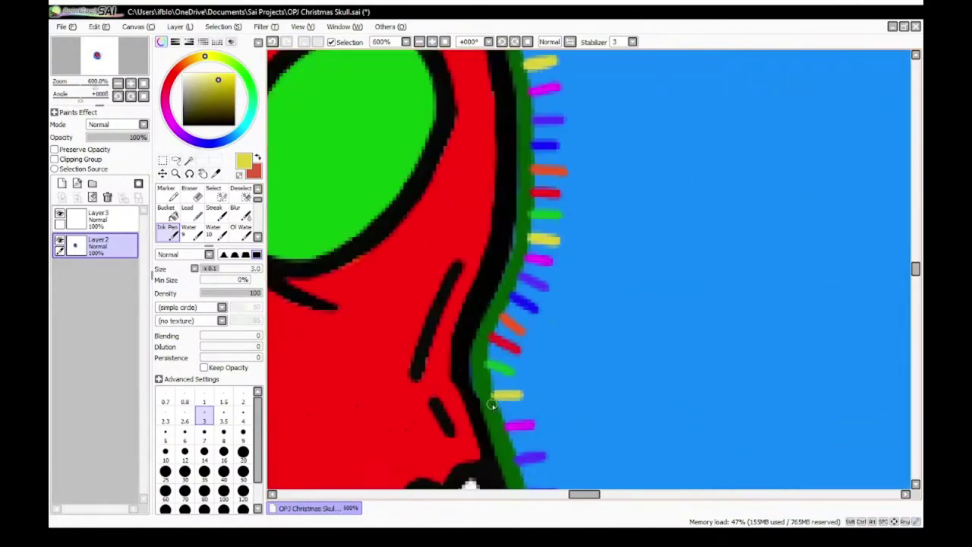
pyautogui.scroll(4, 492, 405)
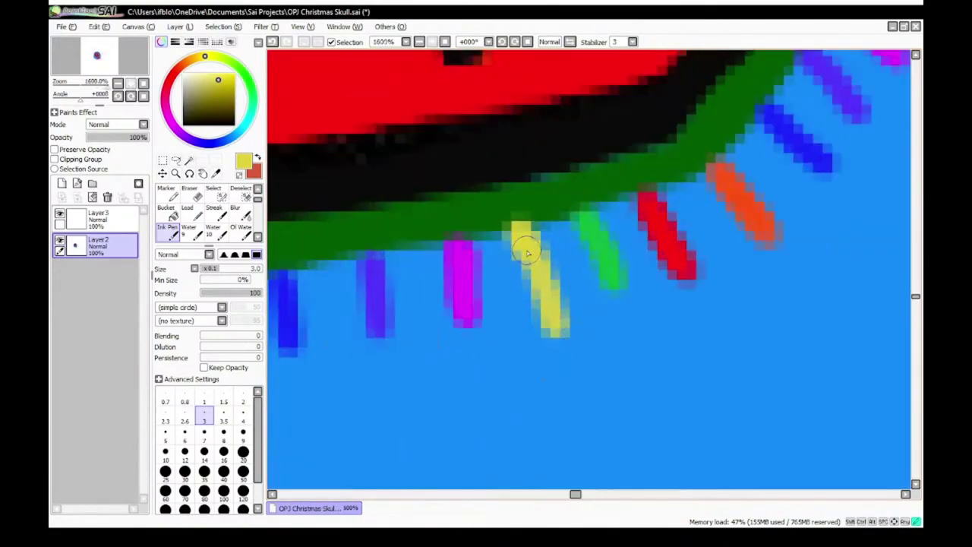
pyautogui.scroll(-4, 526, 253)
pyautogui.scroll(4, 471, 263)
pyautogui.moveTo(479, 342); pyautogui.dragTo(471, 263)
pyautogui.moveTo(430, 397); pyautogui.dragTo(426, 334)
# Step: Add a yellow light after the red one at the start of the jaw's slanted left edge
pyautogui.scroll(-4, 425, 334)
pyautogui.scroll(4, 342, 341)
pyautogui.moveTo(332, 343); pyautogui.dragTo(372, 286)
pyautogui.scroll(-3, 364, 371)
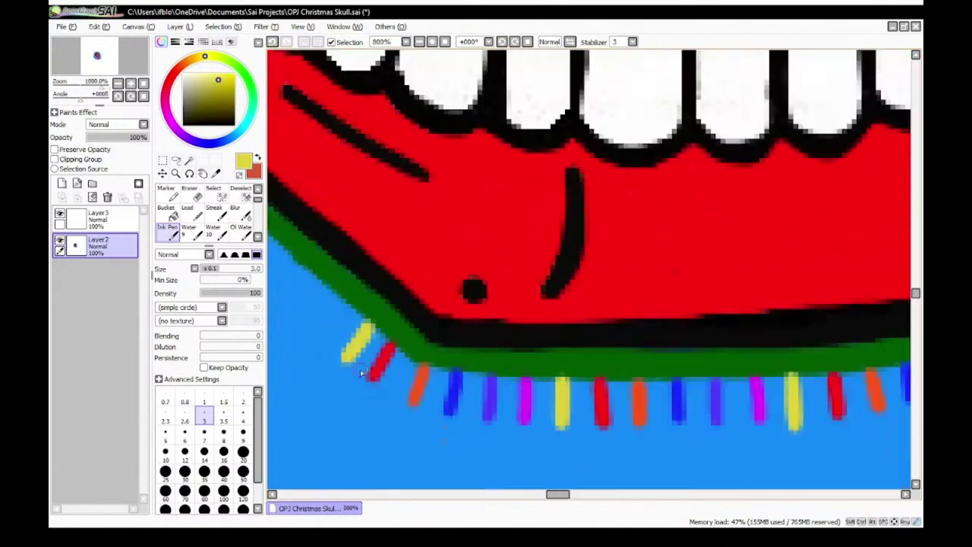
# Step: Add a magenta and a purple light after the yellow one on the jaw's slanted left edge
pyautogui.scroll(-2, 362, 373)
pyautogui.rightClick(436, 401)
pyautogui.scroll(4, 436, 380)
pyautogui.moveTo(562, 297); pyautogui.dragTo(503, 365)
pyautogui.scroll(-3, 504, 375)
pyautogui.scroll(3, 564, 383)
pyautogui.rightClick(565, 386)
pyautogui.moveTo(409, 257); pyautogui.dragTo(358, 322)
# Step: Add dark blue, orange and red lights up the jaw's slanted left edge, and sample yellow from an existing light
pyautogui.scroll(-4, 360, 325)
pyautogui.scroll(4, 558, 280)
pyautogui.rightClick(536, 308)
pyautogui.scroll(-4, 535, 307)
pyautogui.scroll(3, 456, 311)
pyautogui.rightClick(480, 402)
pyautogui.scroll(-4, 480, 403)
pyautogui.scroll(5, 435, 366)
pyautogui.moveTo(452, 295); pyautogui.dragTo(427, 365)
pyautogui.rightClick(387, 283)
pyautogui.scroll(-4, 387, 283)
pyautogui.scroll(4, 477, 327)
pyautogui.scroll(-4, 427, 366)
pyautogui.rightClick(436, 388)
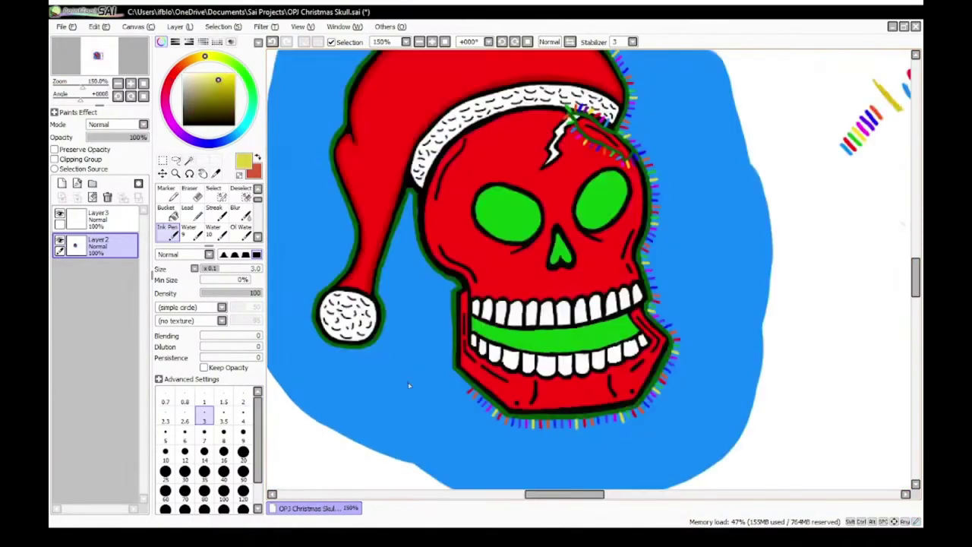
# Step: Add a yellow and a magenta light after the red one on the jaw's slanted left edge
pyautogui.scroll(4, 448, 386)
pyautogui.moveTo(594, 325); pyautogui.dragTo(542, 376)
pyautogui.rightClick(524, 432)
pyautogui.scroll(-4, 524, 431)
pyautogui.scroll(4, 501, 327)
pyautogui.moveTo(511, 319); pyautogui.dragTo(473, 361)
# Step: Add purple, dark blue, orange and red lights around the corner onto the jaw's vertical left side
pyautogui.scroll(-4, 472, 361)
pyautogui.scroll(5, 546, 370)
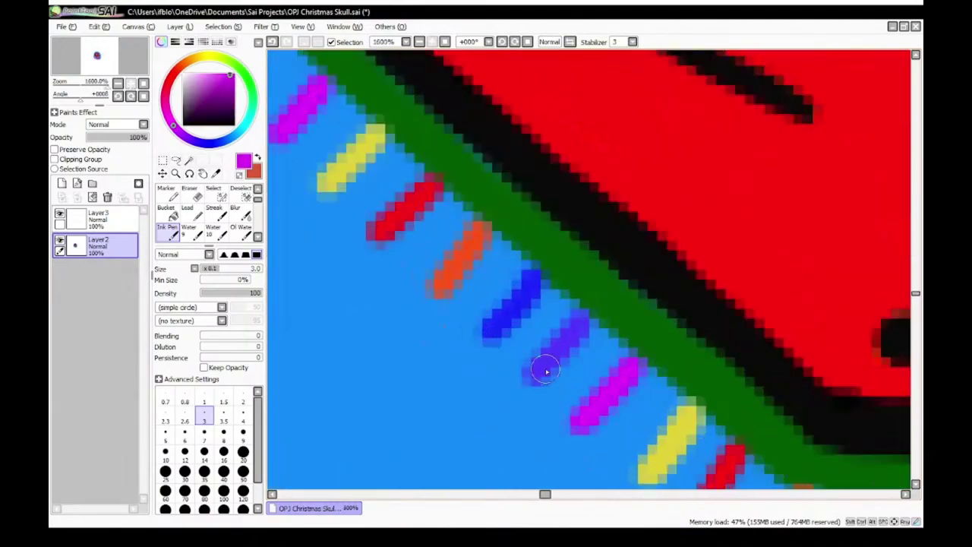
pyautogui.scroll(-2, 487, 351)
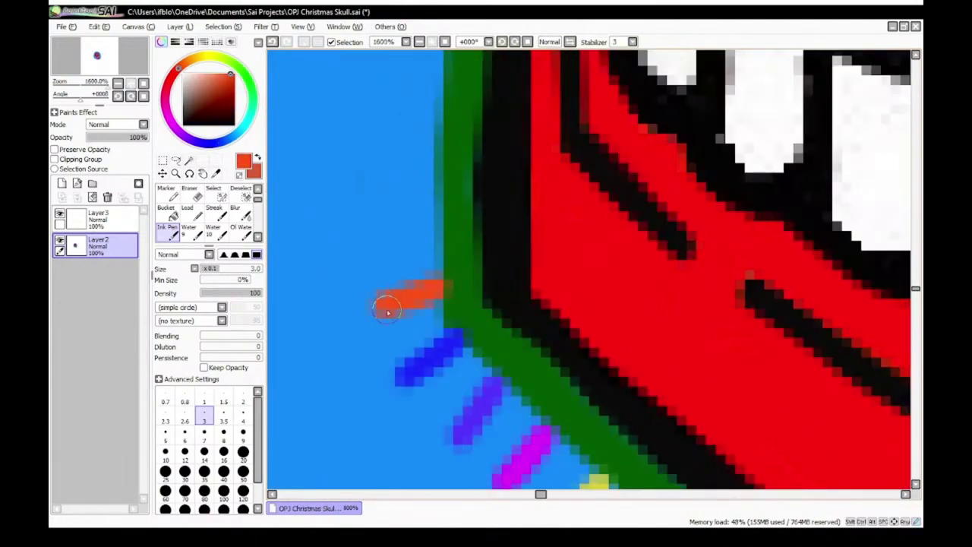
pyautogui.scroll(-6, 387, 313)
pyautogui.rightClick(723, 149)
pyautogui.scroll(5, 380, 285)
pyautogui.moveTo(479, 394); pyautogui.dragTo(442, 393)
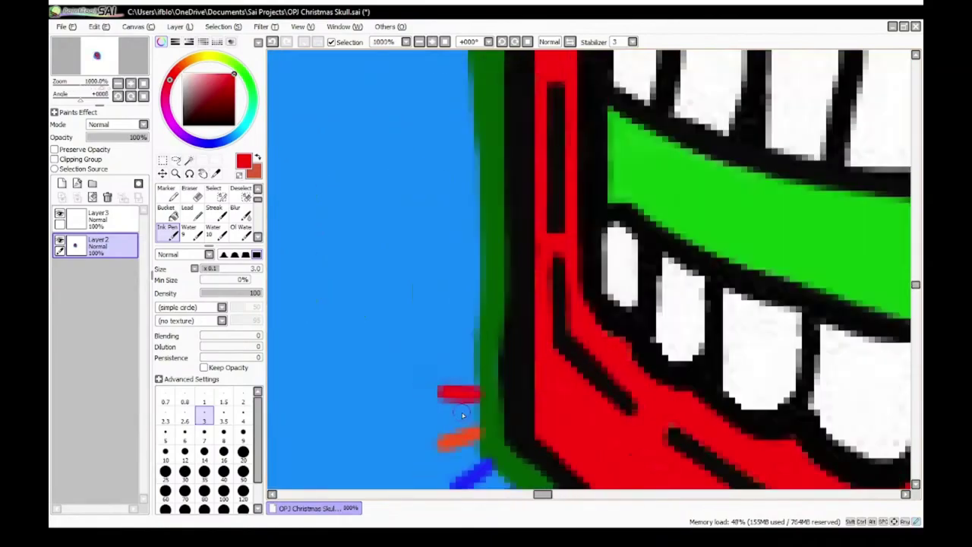
# Step: Add yellow, magenta, purple and dark blue lights up the jaw's vertical left side
pyautogui.rightClick(493, 366)
pyautogui.scroll(-3, 482, 410)
pyautogui.scroll(7, 462, 339)
pyautogui.moveTo(518, 330); pyautogui.dragTo(454, 330)
pyautogui.scroll(-5, 455, 332)
pyautogui.scroll(4, 501, 436)
pyautogui.rightClick(496, 406)
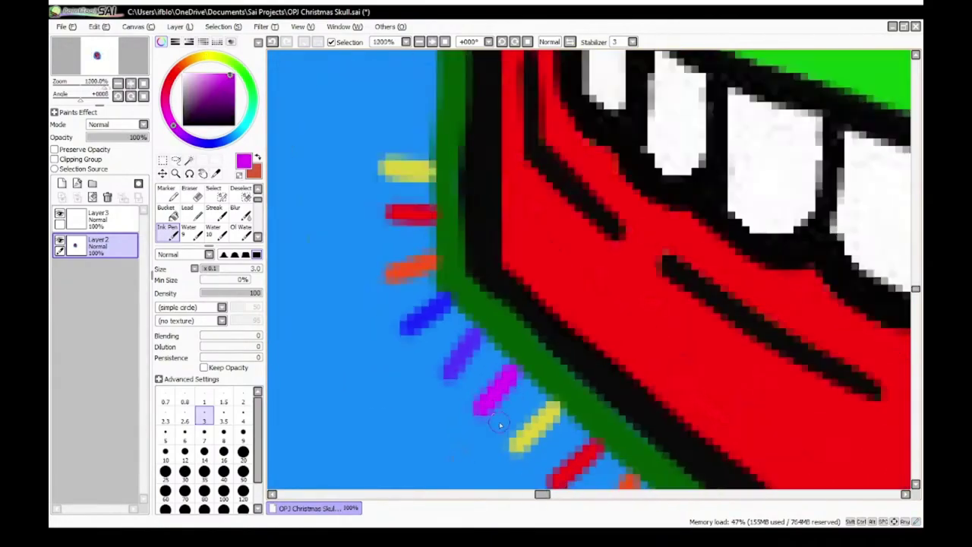
pyautogui.scroll(-6, 476, 304)
pyautogui.scroll(6, 490, 370)
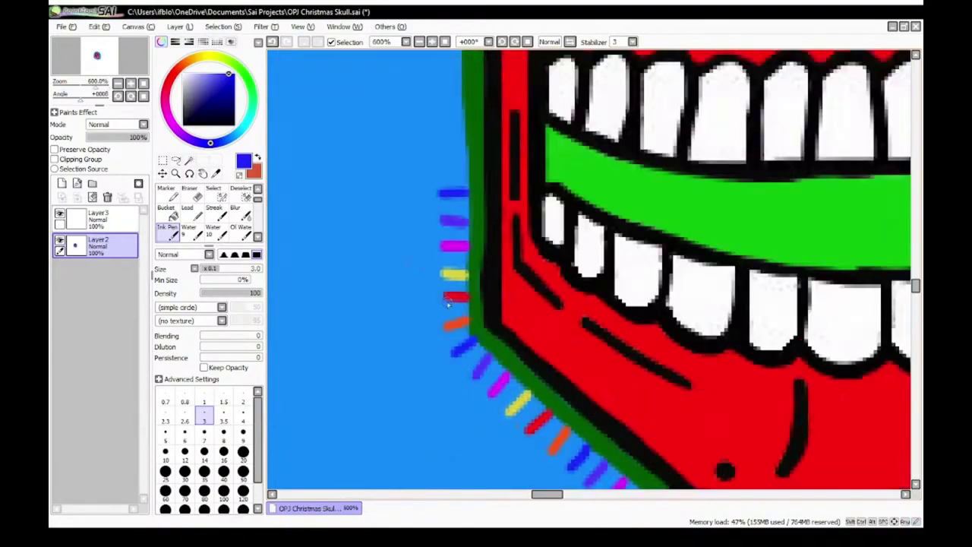
# Step: Add an orange and a red light above the dark blue one on the jaw's vertical left side
pyautogui.rightClick(456, 324)
pyautogui.scroll(-3, 459, 324)
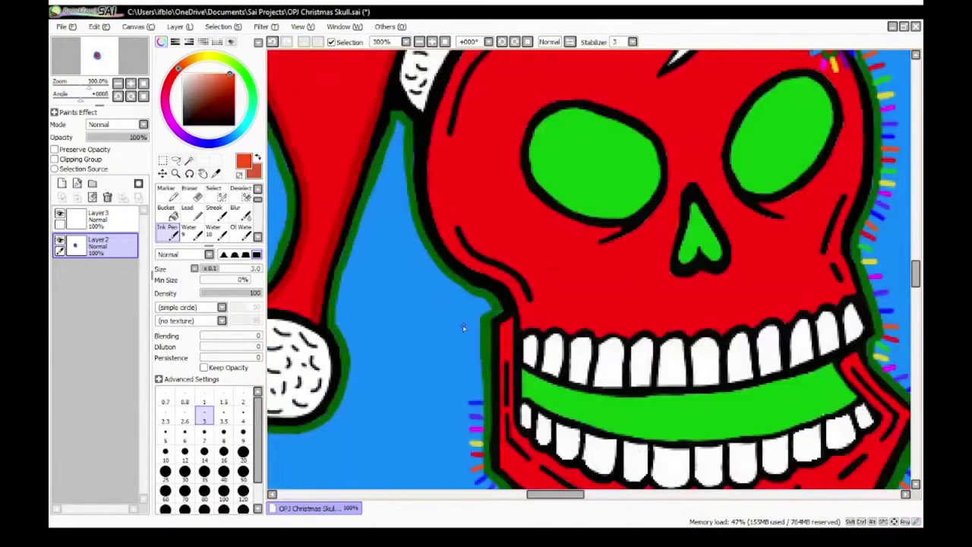
pyautogui.scroll(6, 462, 326)
pyautogui.moveTo(448, 344)
pyautogui.mouseDown()
pyautogui.moveTo(493, 385)
pyautogui.moveTo(495, 342)
pyautogui.mouseUp()
pyautogui.scroll(-7, 495, 335)
pyautogui.scroll(7, 476, 303)
pyautogui.rightClick(477, 305)
pyautogui.scroll(-6, 477, 305)
pyautogui.scroll(6, 448, 251)
pyautogui.moveTo(430, 246); pyautogui.dragTo(490, 245)
# Step: Add yellow, magenta, purple and red lights up to the top of the jaw's vertical left side
pyautogui.scroll(-6, 437, 292)
pyautogui.scroll(3, 437, 338)
pyautogui.rightClick(407, 329)
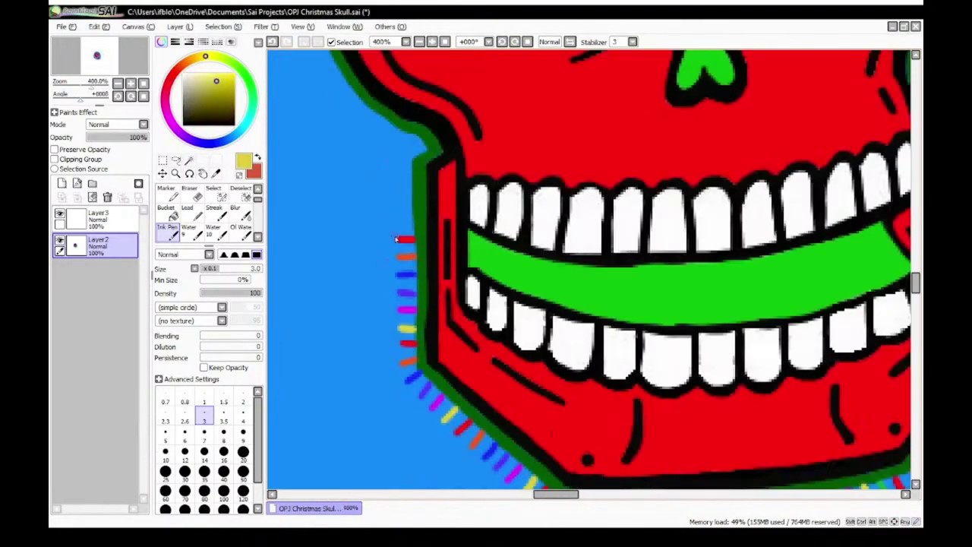
pyautogui.scroll(4, 403, 224)
pyautogui.moveTo(371, 275); pyautogui.dragTo(437, 275)
pyautogui.scroll(-6, 410, 281)
pyautogui.scroll(5, 406, 319)
pyautogui.rightClick(410, 297)
pyautogui.scroll(-5, 397, 298)
pyautogui.rightClick(400, 349)
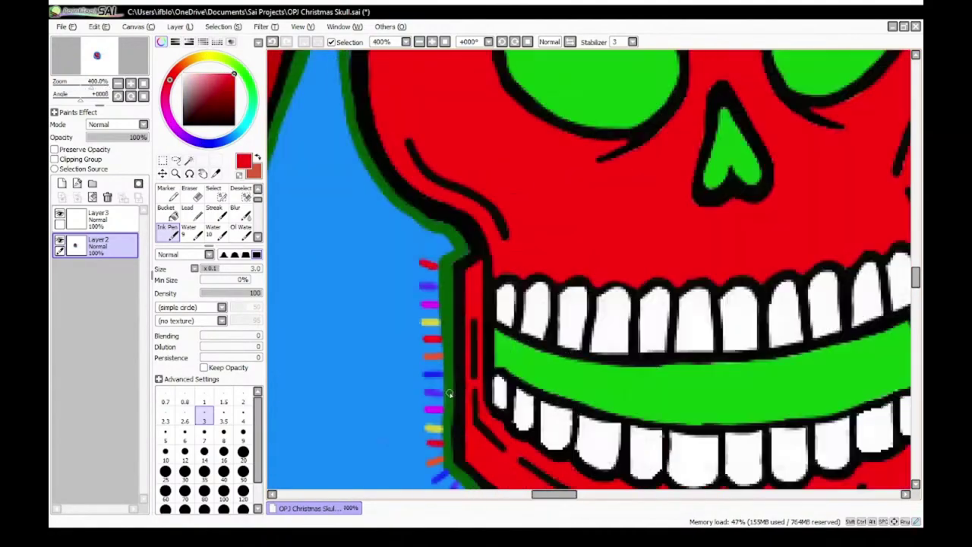
# Step: Add a yellow light at the notch above the jaw and a magenta one at the start of the left cheek
pyautogui.rightClick(431, 322)
pyautogui.scroll(4, 442, 262)
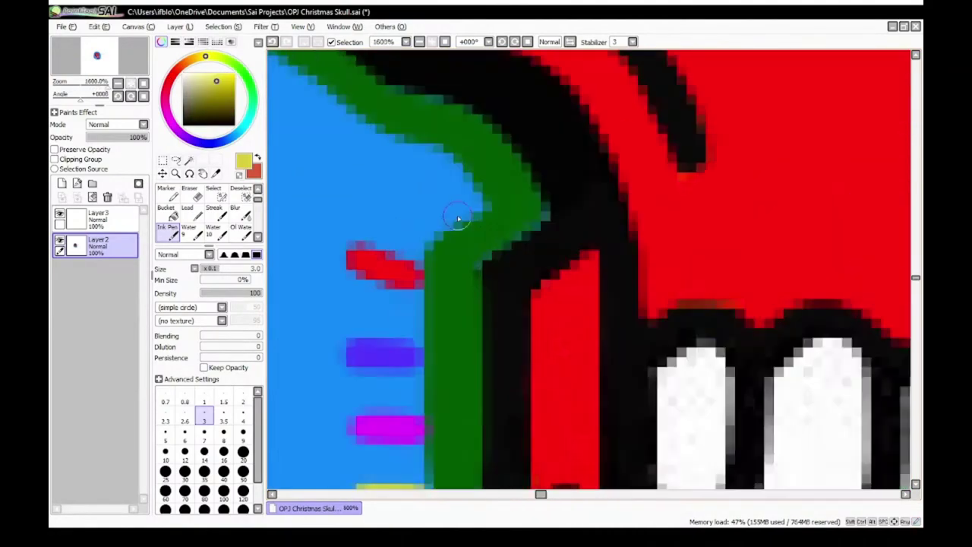
pyautogui.moveTo(461, 217); pyautogui.dragTo(414, 156)
pyautogui.scroll(-5, 423, 263)
pyautogui.scroll(-1, 427, 304)
pyautogui.scroll(2, 429, 327)
pyautogui.scroll(-4, 433, 451)
pyautogui.scroll(5, 441, 463)
pyautogui.keyDown('alt'); pyautogui.click(457, 327); pyautogui.keyUp('alt')
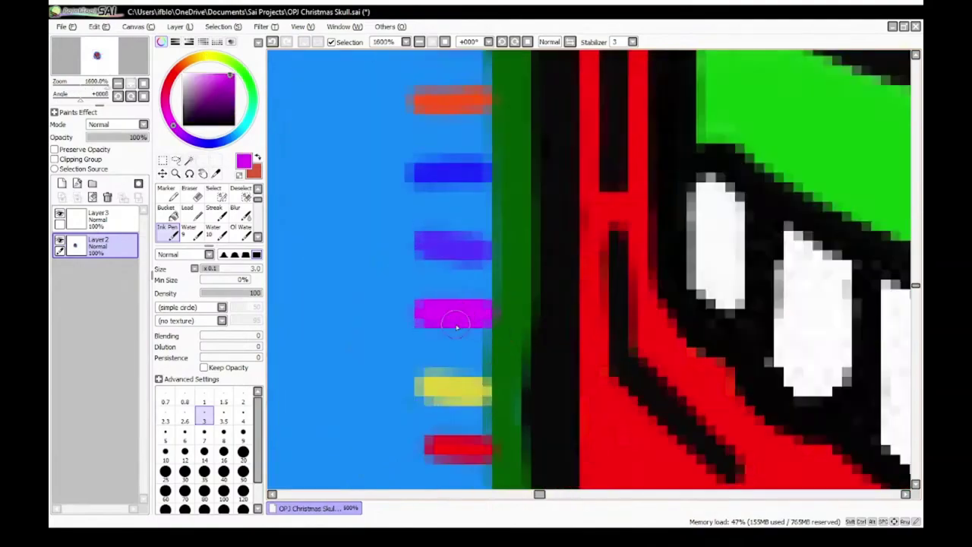
pyautogui.scroll(-6, 423, 277)
pyautogui.scroll(6, 471, 342)
# Step: Add a purple and a dark blue light after the magenta one along the left cheek outline
pyautogui.rightClick(479, 338)
pyautogui.scroll(-5, 479, 338)
pyautogui.scroll(5, 452, 243)
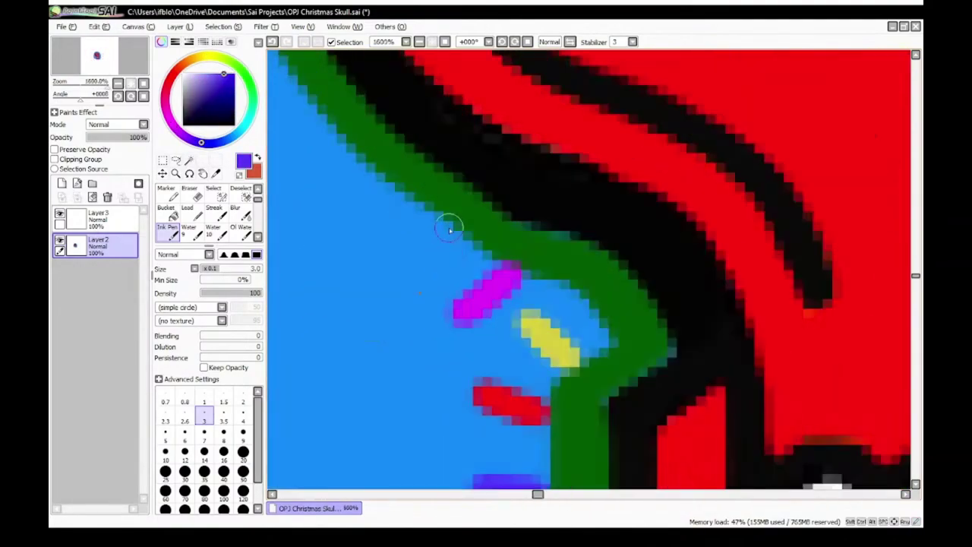
pyautogui.moveTo(451, 227); pyautogui.dragTo(414, 270)
pyautogui.scroll(-5, 437, 304)
pyautogui.scroll(4, 454, 422)
pyautogui.rightClick(457, 427)
pyautogui.scroll(-4, 456, 427)
pyautogui.scroll(4, 447, 289)
pyautogui.moveTo(472, 268); pyautogui.dragTo(451, 284)
pyautogui.scroll(-3, 423, 365)
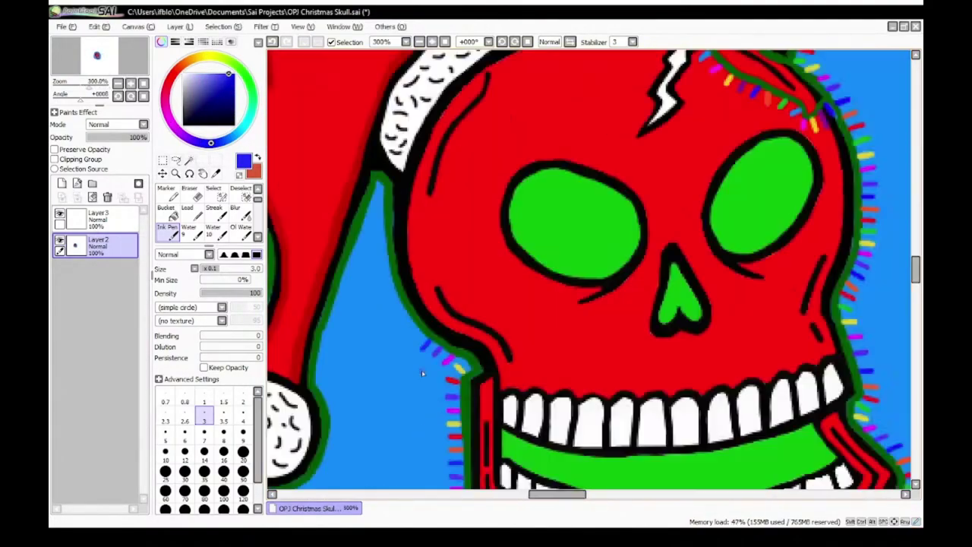
# Step: Add orange, red, yellow, magenta, purple, dark blue, orange and red lights up the left cheek outline after the dark blue one
pyautogui.rightClick(438, 313)
pyautogui.scroll(-1, 427, 312)
pyautogui.scroll(3, 427, 311)
pyautogui.scroll(-4, 531, 438)
pyautogui.scroll(5, 519, 304)
pyautogui.moveTo(524, 297); pyautogui.dragTo(495, 323)
pyautogui.scroll(-4, 495, 323)
pyautogui.scroll(4, 548, 380)
pyautogui.rightClick(548, 380)
pyautogui.scroll(-4, 410, 262)
pyautogui.rightClick(494, 332)
pyautogui.scroll(4, 406, 247)
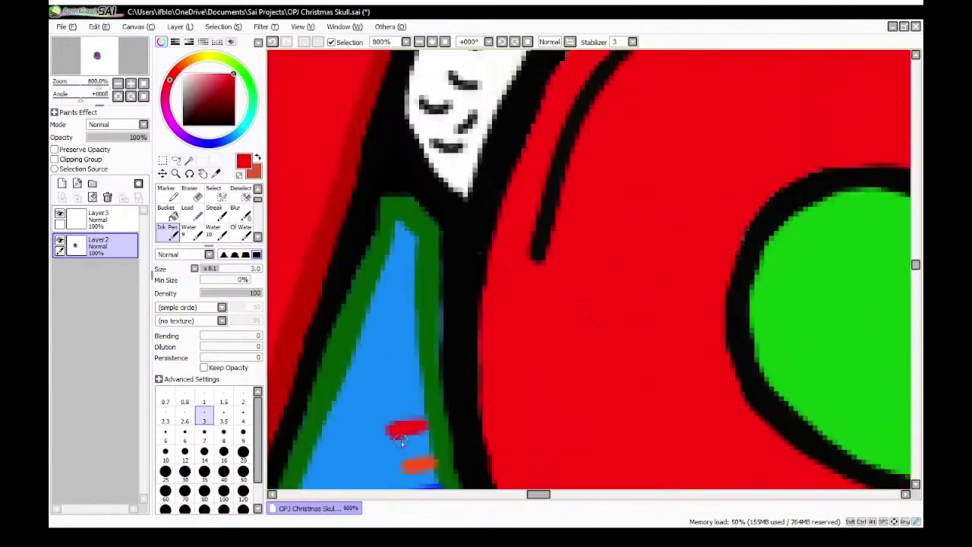
# Step: Add yellow, magenta, purple and dark blue lights to the gap's peak, plus orange, red and yellow ones down the hat tail's inner edge
pyautogui.scroll(-3, 401, 443)
pyautogui.scroll(3, 410, 463)
pyautogui.rightClick(405, 442)
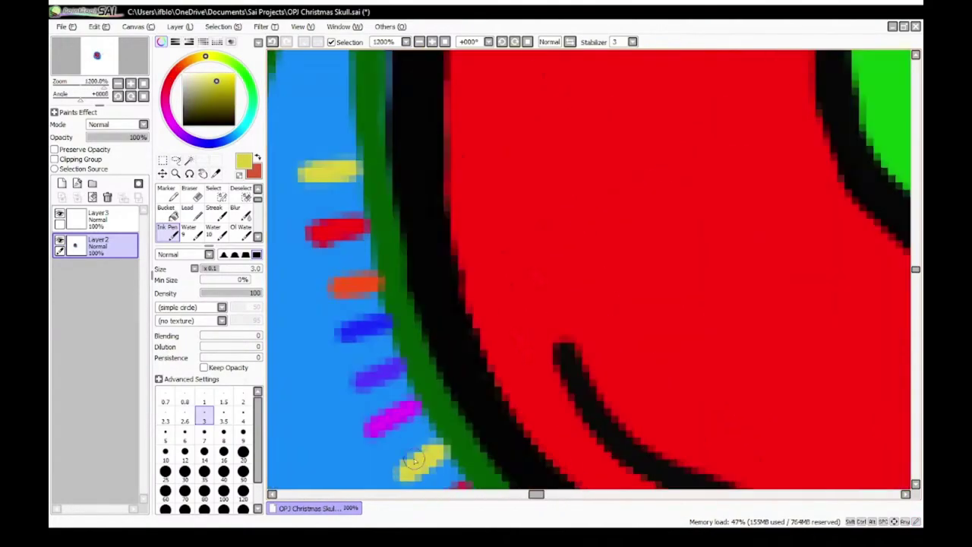
pyautogui.rightClick(393, 420)
pyautogui.scroll(-4, 394, 418)
pyautogui.scroll(5, 380, 334)
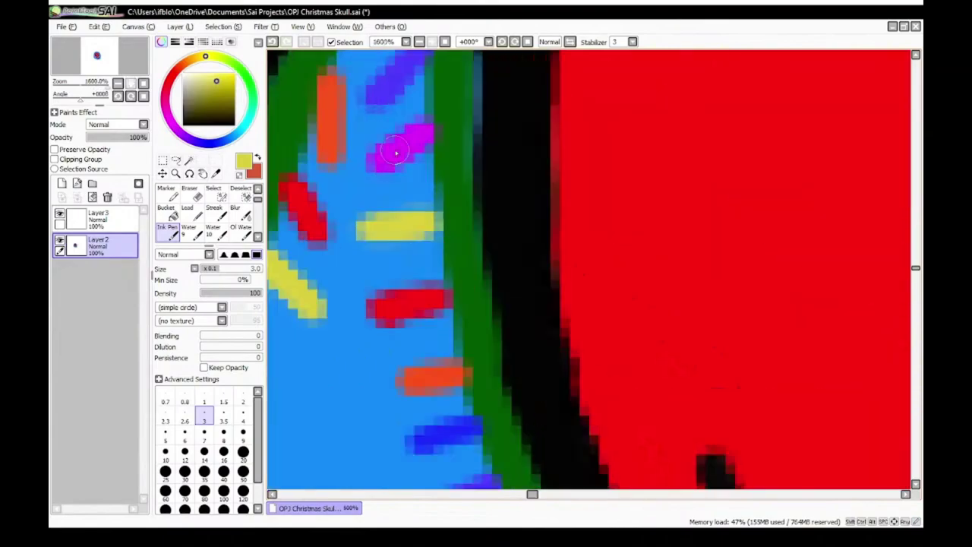
# Step: Add magenta, purple, dark blue, orange, red, yellow, magenta, purple and dark blue lights down the hat tail's inner edge to the pom-pom
pyautogui.rightClick(395, 153)
pyautogui.scroll(-4, 395, 152)
pyautogui.scroll(4, 361, 194)
pyautogui.moveTo(367, 161); pyautogui.dragTo(413, 202)
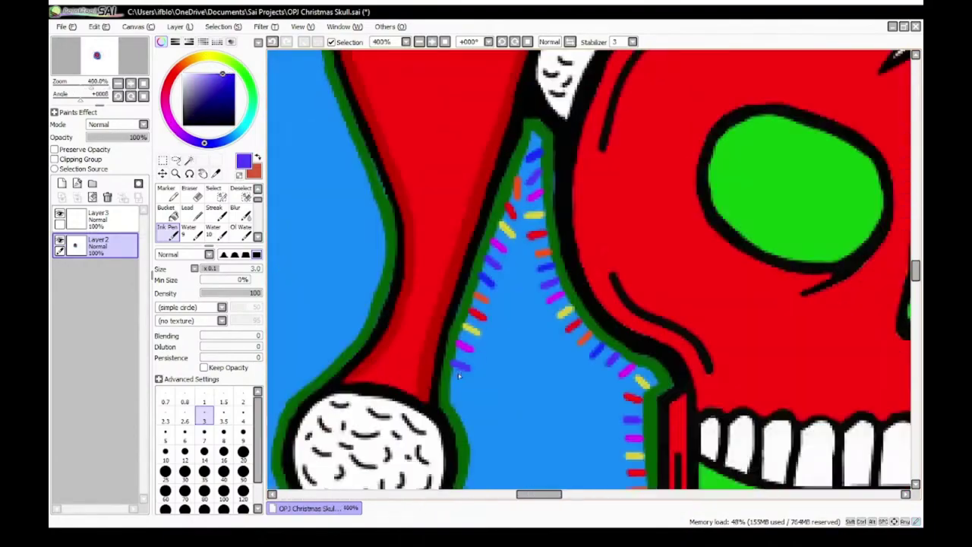
pyautogui.rightClick(487, 280)
pyautogui.scroll(-3, 486, 280)
pyautogui.scroll(3, 477, 323)
pyautogui.moveTo(448, 329); pyautogui.dragTo(465, 330)
# Step: Add orange, red, yellow, magenta and purple lights around the upper right side of the pom-pom outline
pyautogui.rightClick(481, 259)
pyautogui.scroll(-3, 482, 259)
pyautogui.scroll(4, 489, 281)
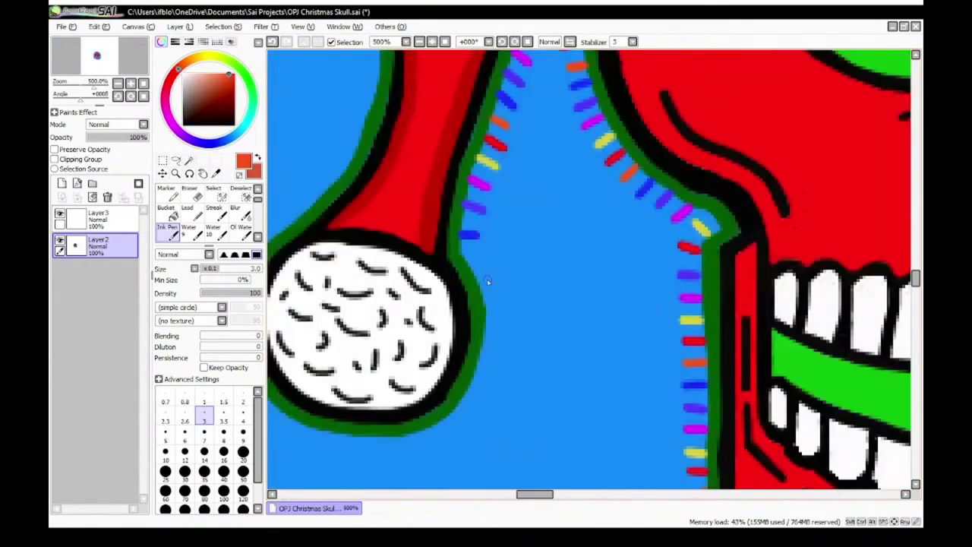
pyautogui.scroll(-1, 492, 325)
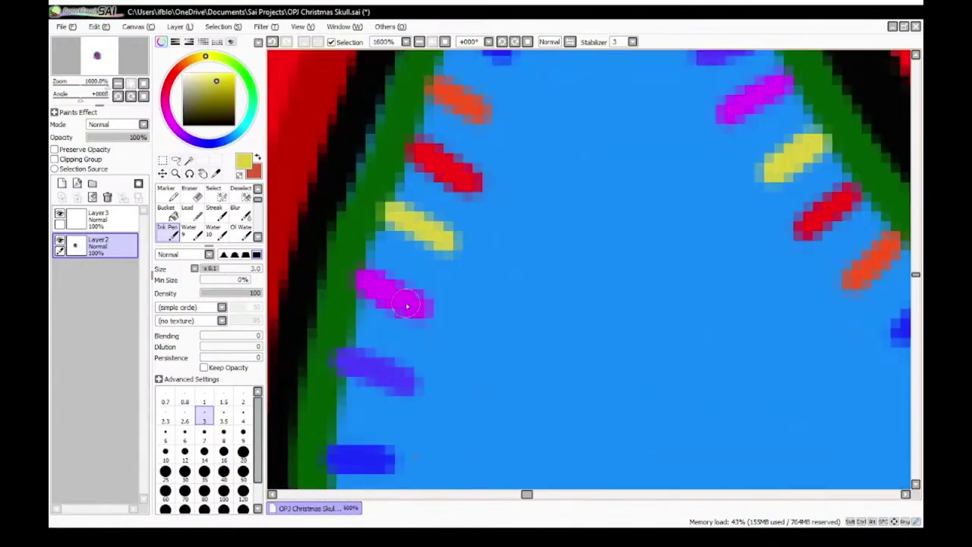
pyautogui.keyDown('alt'); pyautogui.click(406, 306); pyautogui.keyUp('alt')
pyautogui.scroll(-3, 410, 312)
pyautogui.scroll(2, 407, 348)
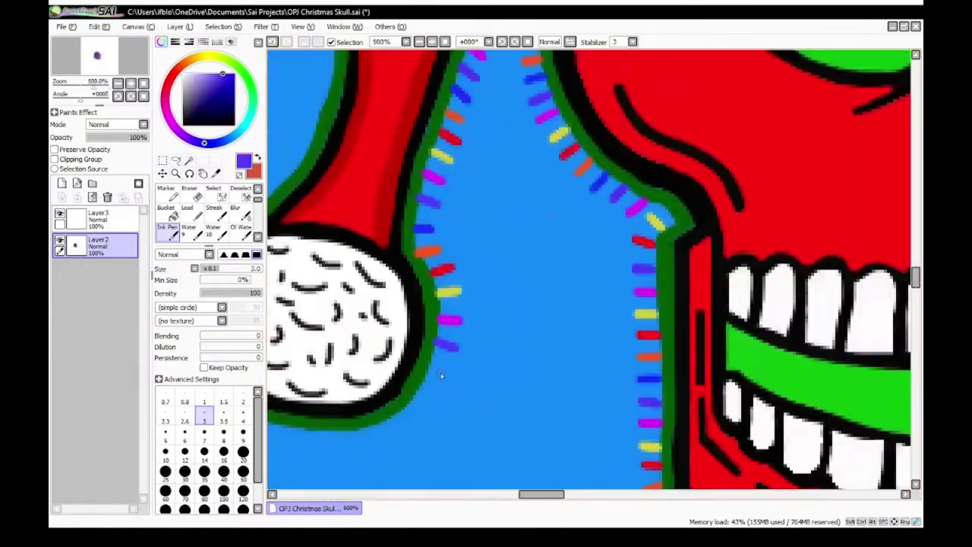
# Step: Add dark blue, orange and red lights after the purple one on the pom-pom's lower right curve
pyautogui.rightClick(424, 228)
pyautogui.scroll(-4, 439, 376)
pyautogui.scroll(7, 435, 388)
pyautogui.moveTo(474, 318); pyautogui.dragTo(421, 288)
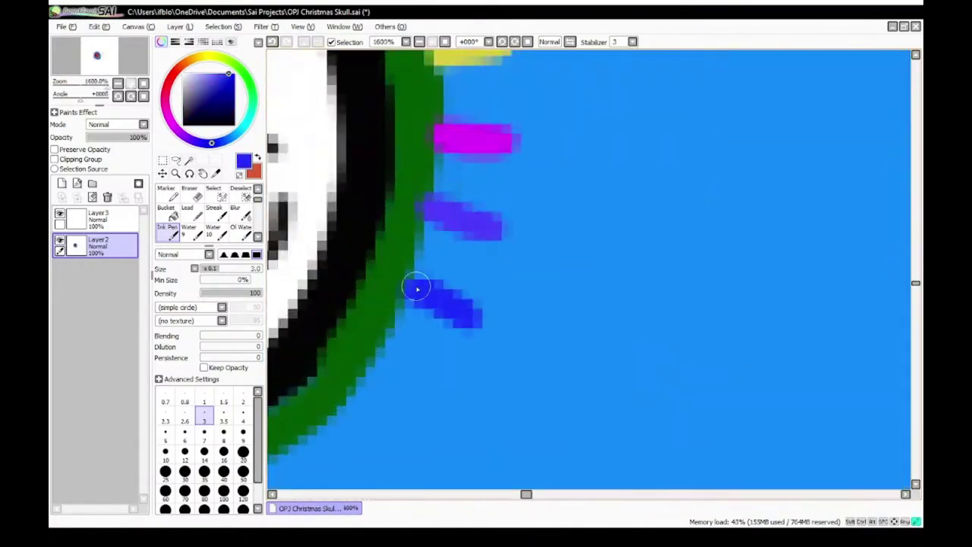
pyautogui.scroll(-5, 419, 287)
pyautogui.rightClick(405, 195)
pyautogui.scroll(-4, 405, 195)
pyautogui.scroll(7, 391, 292)
pyautogui.scroll(-4, 431, 271)
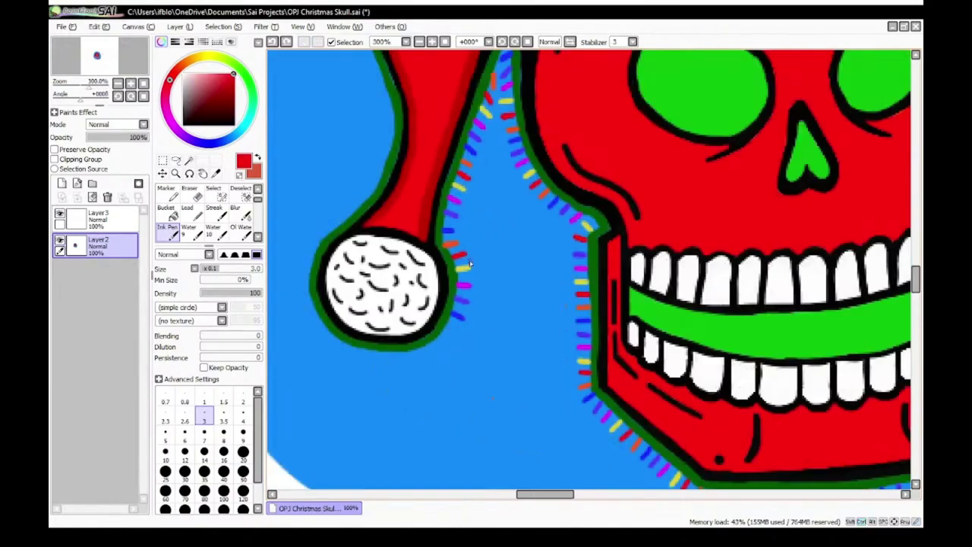
pyautogui.scroll(5, 471, 264)
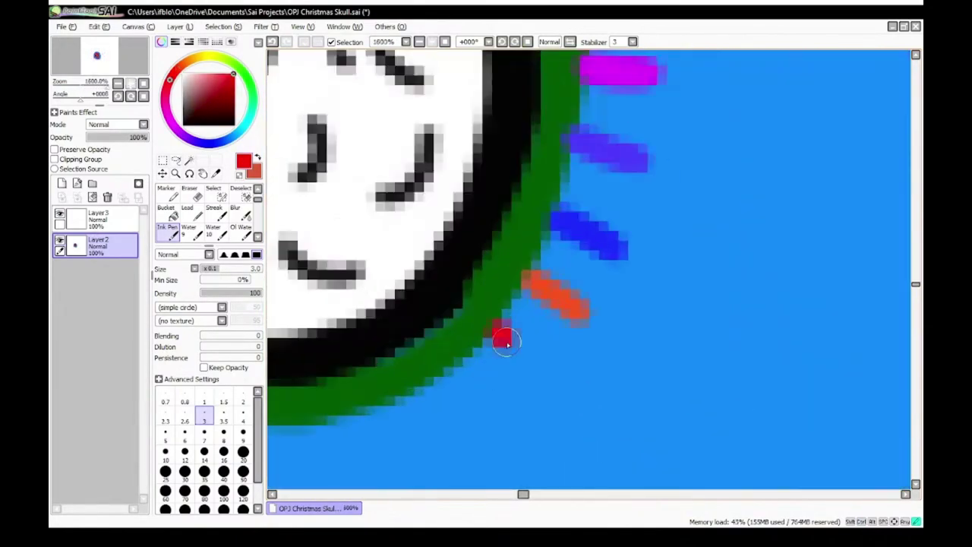
# Step: Add a yellow and a magenta light after the red one on the pom-pom's lower right curve
pyautogui.keyDown('alt'); pyautogui.click(557, 319); pyautogui.keyUp('alt')
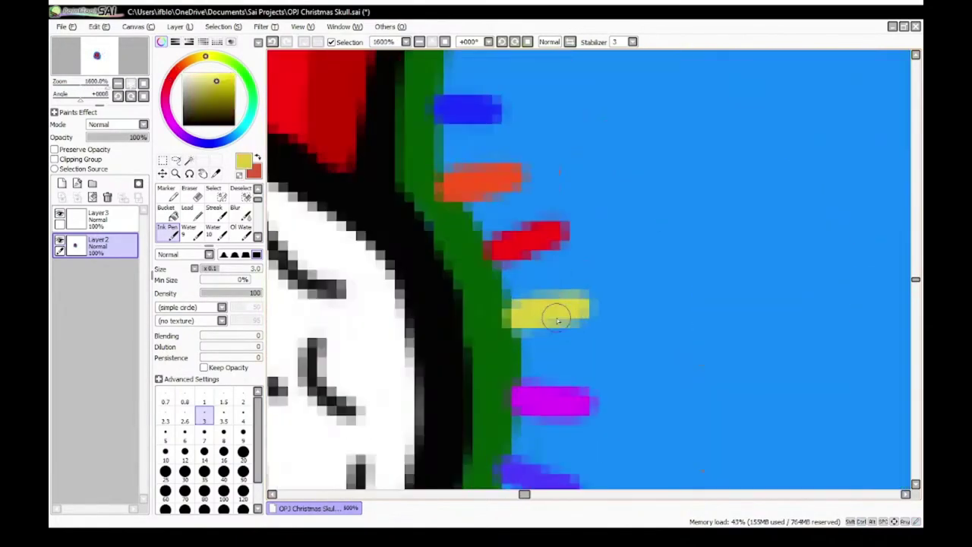
pyautogui.scroll(-4, 557, 319)
pyautogui.moveTo(554, 316); pyautogui.dragTo(524, 267)
pyautogui.scroll(-4, 524, 269)
pyautogui.rightClick(508, 358)
pyautogui.scroll(5, 503, 360)
pyautogui.moveTo(522, 415); pyautogui.dragTo(495, 345)
# Step: Add a purple and a dark blue light at the bottom of the pom-pom outline
pyautogui.rightClick(478, 416)
pyautogui.scroll(-7, 479, 415)
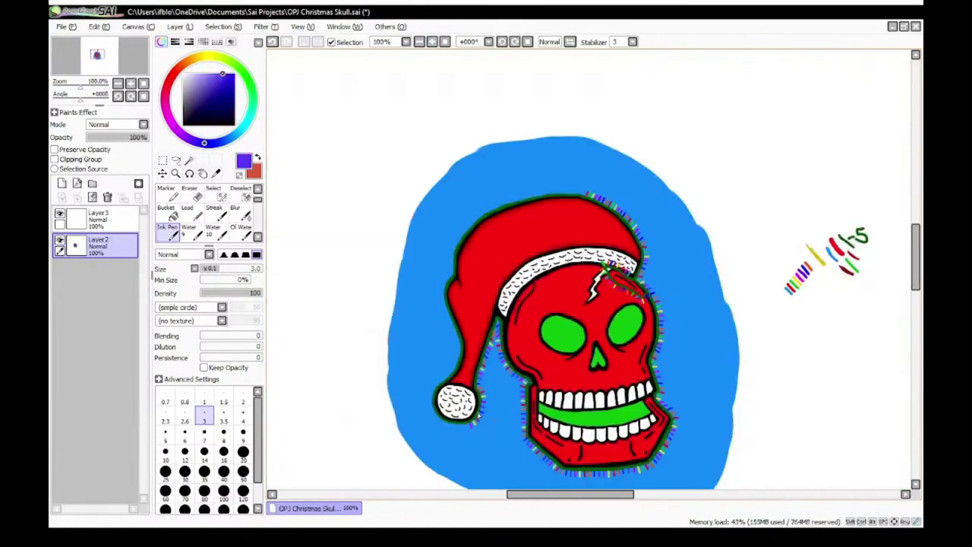
pyautogui.scroll(7, 465, 429)
pyautogui.moveTo(523, 304)
pyautogui.mouseDown()
pyautogui.moveTo(523, 378)
pyautogui.moveTo(568, 332)
pyautogui.mouseUp()
pyautogui.scroll(-6, 523, 377)
pyautogui.scroll(6, 558, 363)
pyautogui.rightClick(561, 364)
pyautogui.scroll(-6, 560, 365)
pyautogui.scroll(5, 528, 391)
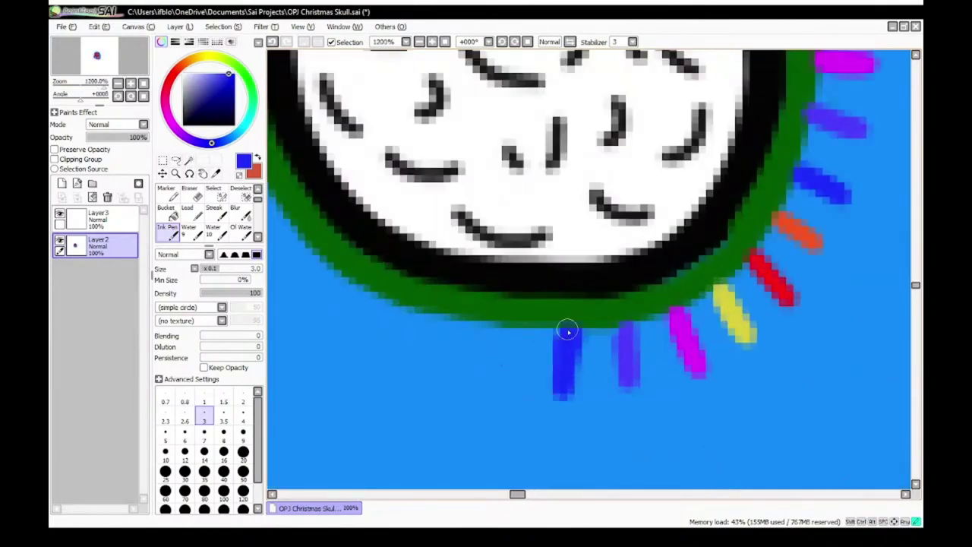
# Step: Add an orange light to the left of the dark blue one under the pom-pom
pyautogui.scroll(-6, 567, 330)
pyautogui.scroll(5, 585, 322)
pyautogui.rightClick(516, 364)
pyautogui.scroll(-5, 516, 365)
pyautogui.scroll(6, 467, 392)
pyautogui.moveTo(574, 248); pyautogui.dragTo(558, 327)
# Step: Add a red and a yellow light after the orange one under the pom-pom
pyautogui.scroll(-6, 559, 327)
pyautogui.scroll(5, 575, 357)
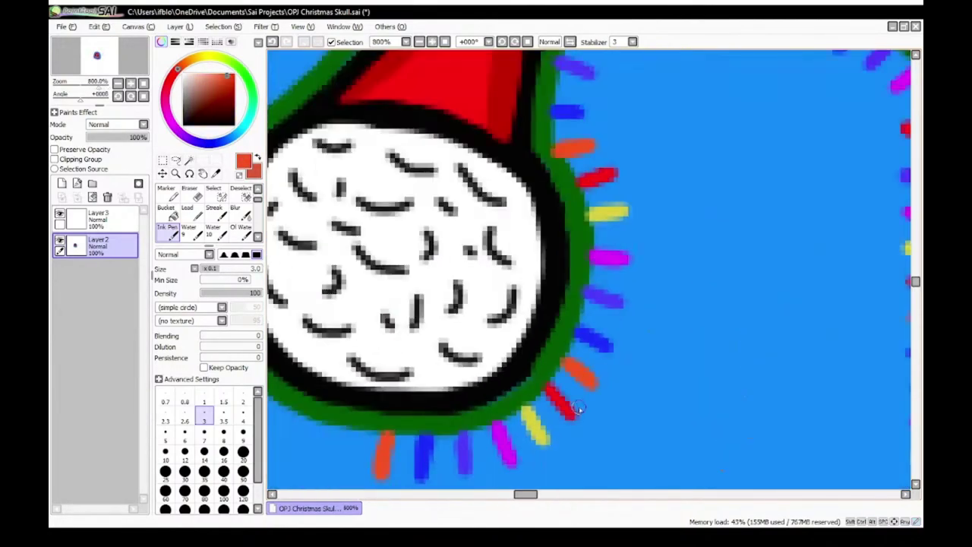
pyautogui.scroll(3, 579, 408)
pyautogui.rightClick(561, 406)
pyautogui.scroll(-5, 561, 406)
pyautogui.moveTo(469, 350)
pyautogui.mouseDown()
pyautogui.moveTo(460, 423)
pyautogui.moveTo(513, 395)
pyautogui.mouseUp()
pyautogui.rightClick(507, 438)
pyautogui.scroll(-5, 506, 441)
pyautogui.scroll(5, 486, 433)
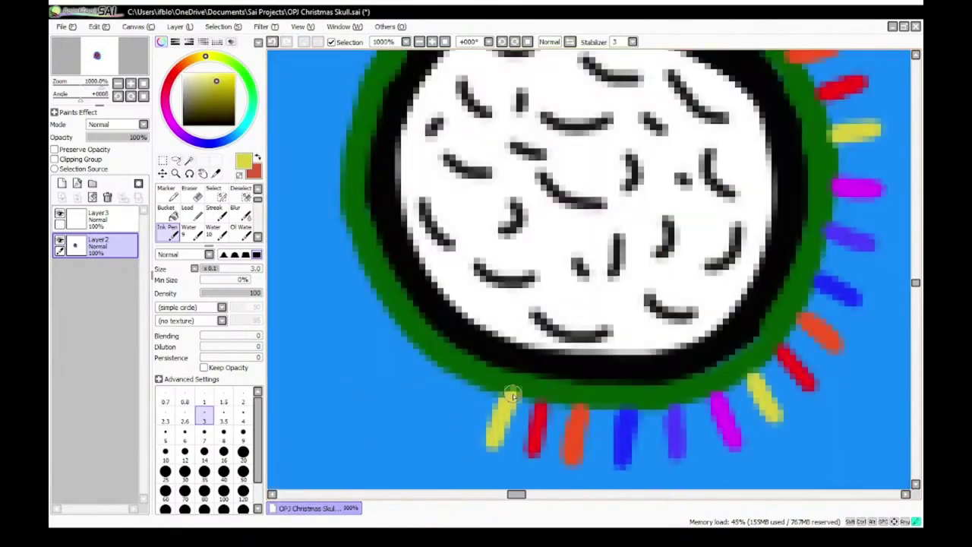
# Step: Add a magenta light after the yellow one on the pom-pom's lower left curve
pyautogui.scroll(-6, 514, 397)
pyautogui.scroll(4, 557, 403)
pyautogui.rightClick(486, 390)
pyautogui.scroll(-4, 486, 390)
pyautogui.scroll(5, 411, 392)
pyautogui.moveTo(416, 400); pyautogui.dragTo(433, 356)
pyautogui.scroll(-4, 422, 365)
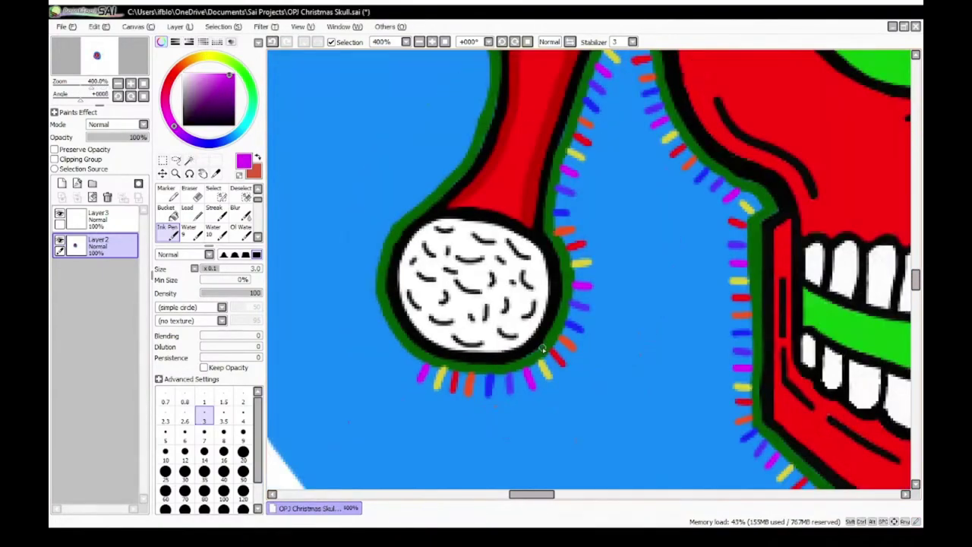
# Step: Add a purple and a dark blue light after the magenta one on the pom-pom's lower left curve
pyautogui.scroll(4, 533, 362)
pyautogui.rightClick(509, 391)
pyautogui.scroll(-4, 443, 423)
pyautogui.scroll(4, 441, 402)
pyautogui.moveTo(565, 341); pyautogui.dragTo(541, 367)
pyautogui.scroll(-4, 534, 390)
pyautogui.scroll(4, 536, 405)
pyautogui.rightClick(501, 404)
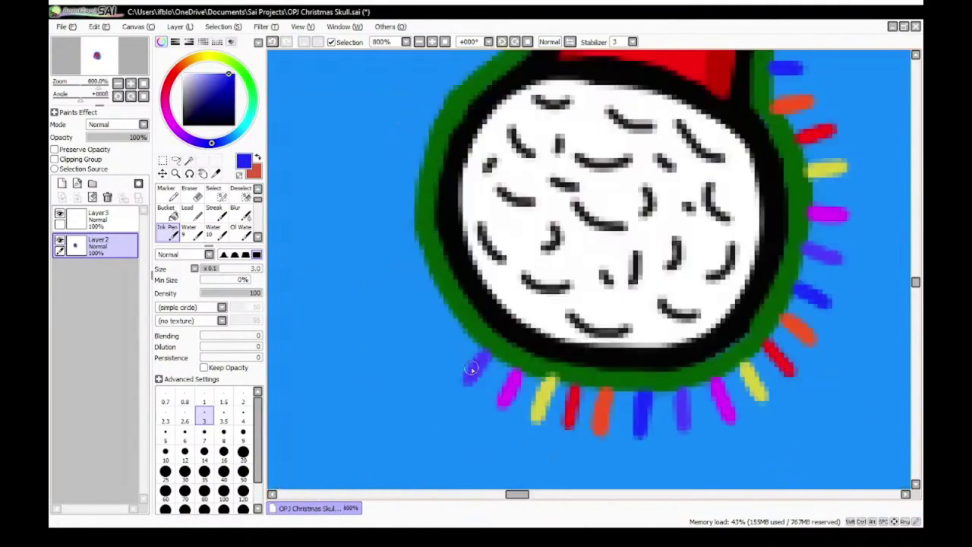
pyautogui.scroll(-4, 434, 403)
pyautogui.moveTo(460, 338)
pyautogui.mouseDown()
pyautogui.moveTo(437, 361)
pyautogui.moveTo(470, 385)
pyautogui.mouseUp()
# Step: Add an orange and a red light further up the pom-pom's lower left curve
pyautogui.scroll(4, 501, 408)
pyautogui.rightClick(507, 411)
pyautogui.scroll(-5, 486, 411)
pyautogui.scroll(4, 510, 449)
pyautogui.rightClick(501, 444)
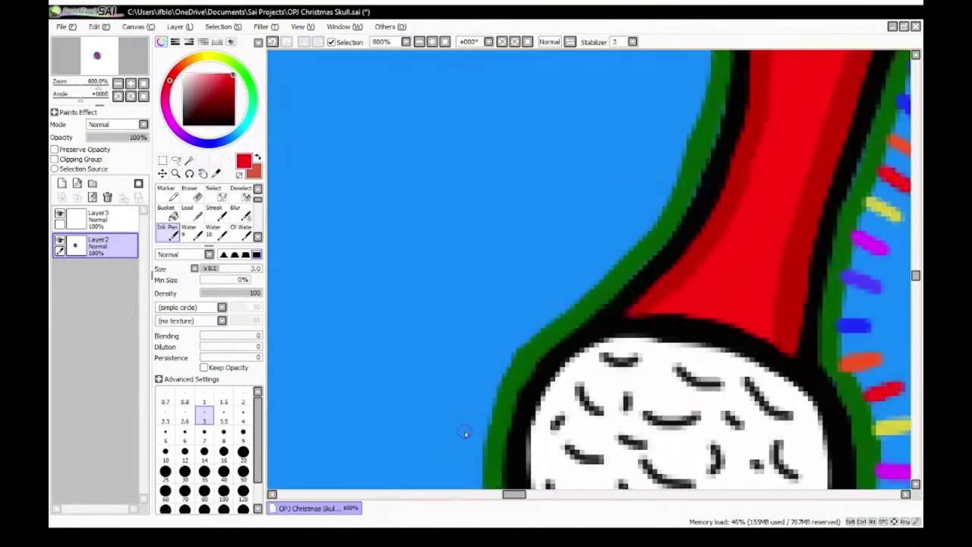
pyautogui.scroll(4, 481, 467)
pyautogui.moveTo(543, 388); pyautogui.dragTo(494, 420)
# Step: Add a yellow light above the red one on the pom-pom's left side
pyautogui.scroll(-4, 498, 417)
pyautogui.scroll(5, 545, 466)
pyautogui.rightClick(568, 463)
pyautogui.scroll(-5, 566, 460)
pyautogui.moveTo(517, 349); pyautogui.dragTo(463, 353)
pyautogui.scroll(-4, 464, 403)
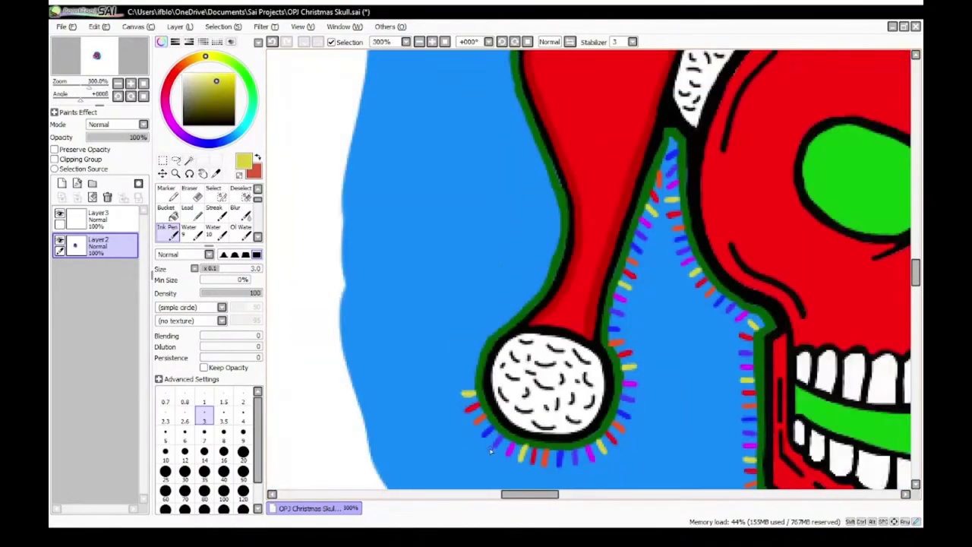
# Step: Add a magenta light above the yellow one on the pom-pom's left side
pyautogui.scroll(4, 491, 452)
pyautogui.rightClick(510, 450)
pyautogui.scroll(-5, 492, 440)
pyautogui.scroll(4, 492, 427)
pyautogui.scroll(-5, 453, 341)
pyautogui.scroll(4, 445, 352)
pyautogui.scroll(3, 448, 224)
pyautogui.moveTo(482, 306); pyautogui.dragTo(431, 306)
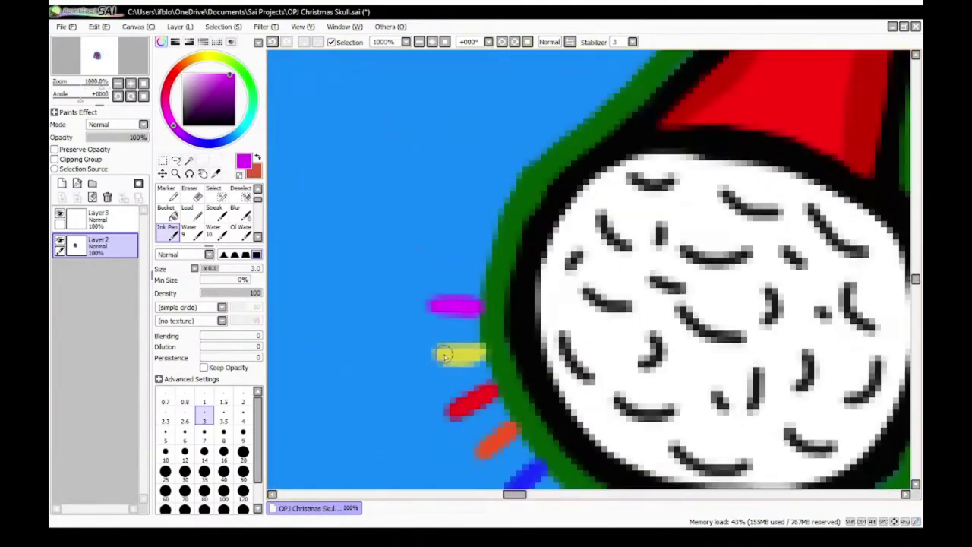
# Step: Add a purple and a dark blue light above the magenta one on the pom-pom's left side
pyautogui.scroll(-5, 446, 355)
pyautogui.rightClick(478, 444)
pyautogui.moveTo(476, 367); pyautogui.dragTo(433, 355)
pyautogui.scroll(-5, 437, 390)
pyautogui.scroll(5, 477, 441)
pyautogui.rightClick(474, 448)
pyautogui.moveTo(414, 322); pyautogui.dragTo(370, 303)
# Step: Add an orange and a red light around the pom-pom's upper left curve
pyautogui.scroll(-5, 414, 397)
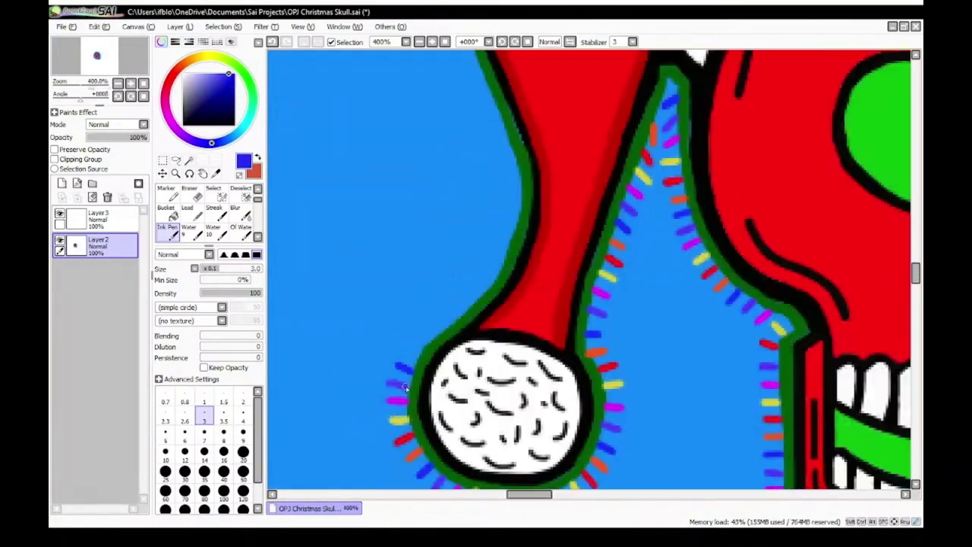
pyautogui.scroll(4, 414, 449)
pyautogui.rightClick(414, 454)
pyautogui.scroll(-5, 399, 297)
pyautogui.scroll(4, 400, 281)
pyautogui.moveTo(361, 351); pyautogui.dragTo(326, 336)
pyautogui.rightClick(348, 467)
pyautogui.scroll(-4, 383, 357)
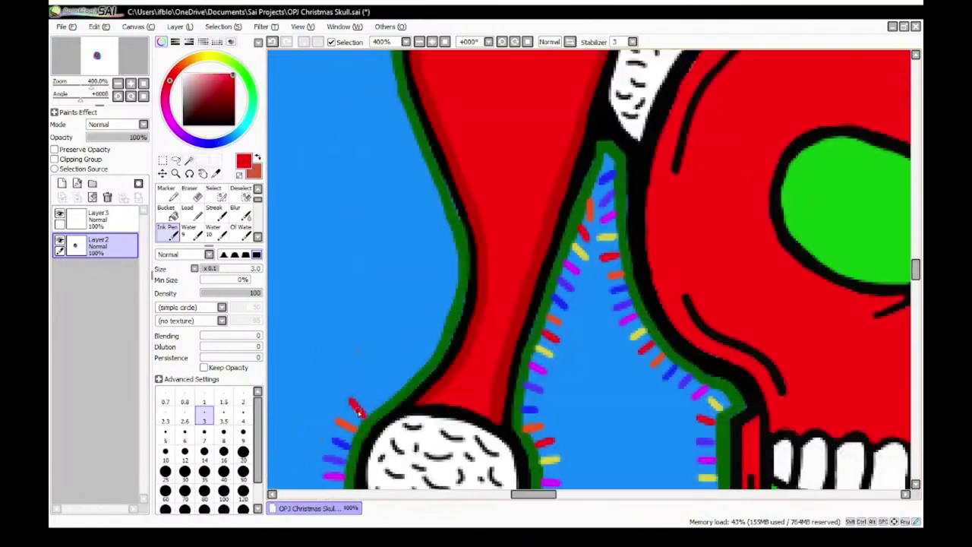
# Step: Add a yellow and a magenta light where the pom-pom outline runs into the hat tail's outer edge
pyautogui.rightClick(550, 459)
pyautogui.scroll(4, 372, 417)
pyautogui.scroll(-5, 406, 335)
pyautogui.moveTo(345, 296); pyautogui.dragTo(420, 414)
pyautogui.rightClick(356, 370)
pyautogui.scroll(-4, 388, 321)
pyautogui.scroll(8, 398, 312)
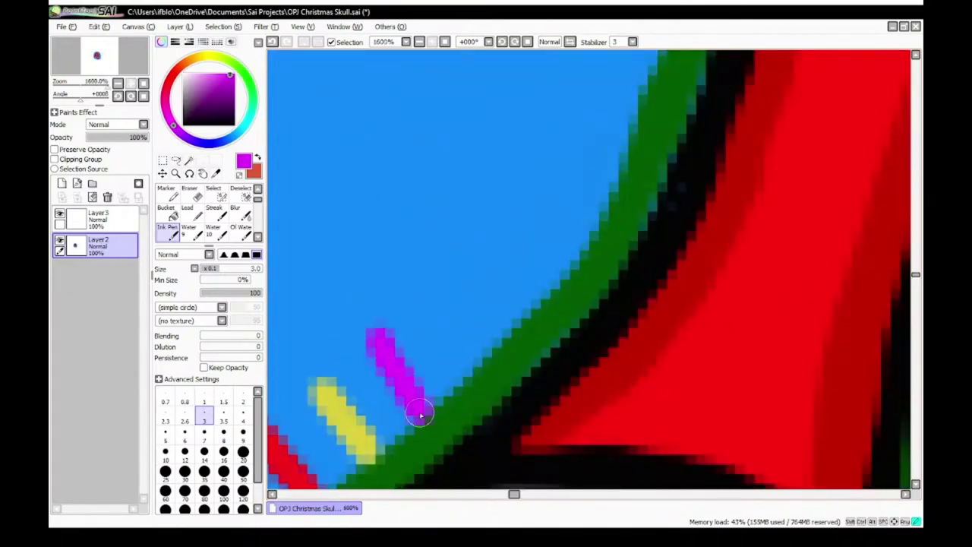
# Step: Add purple, dark blue, orange and red lights up the lower part of the hat tail's outer edge
pyautogui.scroll(-2, 420, 414)
pyautogui.keyDown('alt'); pyautogui.click(357, 273); pyautogui.keyUp('alt')
pyautogui.scroll(2, 392, 393)
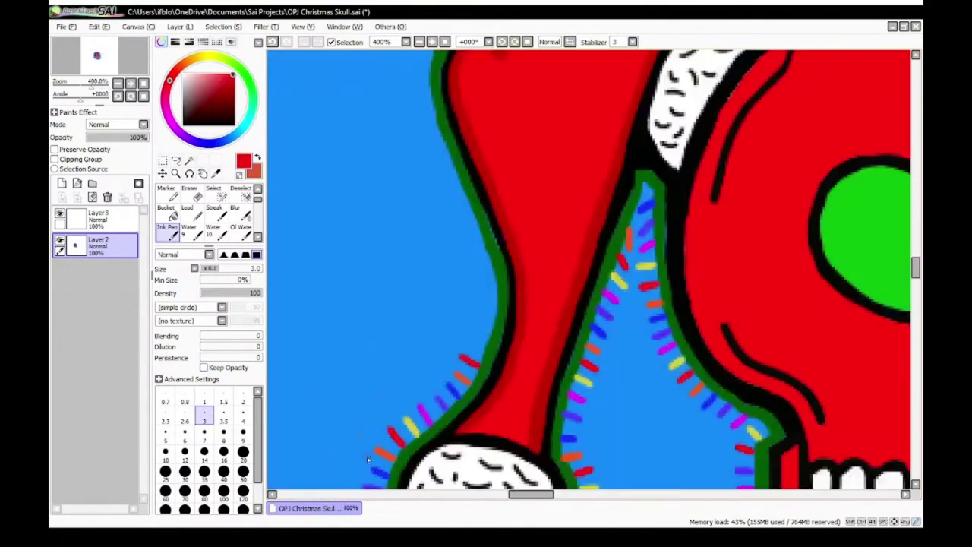
# Step: Add yellow, magenta and purple lights after the red one up the hat tail's outer edge
pyautogui.rightClick(411, 428)
pyautogui.scroll(3, 408, 414)
pyautogui.moveTo(408, 415); pyautogui.dragTo(372, 403)
pyautogui.scroll(-5, 383, 409)
pyautogui.scroll(7, 391, 414)
pyautogui.rightClick(395, 418)
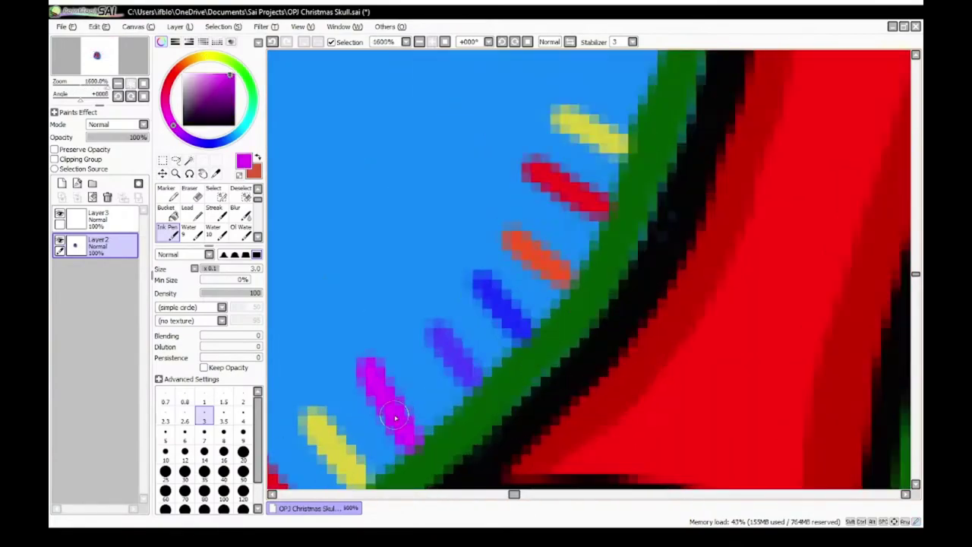
pyautogui.keyDown('alt'); pyautogui.click(346, 441); pyautogui.keyUp('alt')
pyautogui.scroll(2, 388, 373)
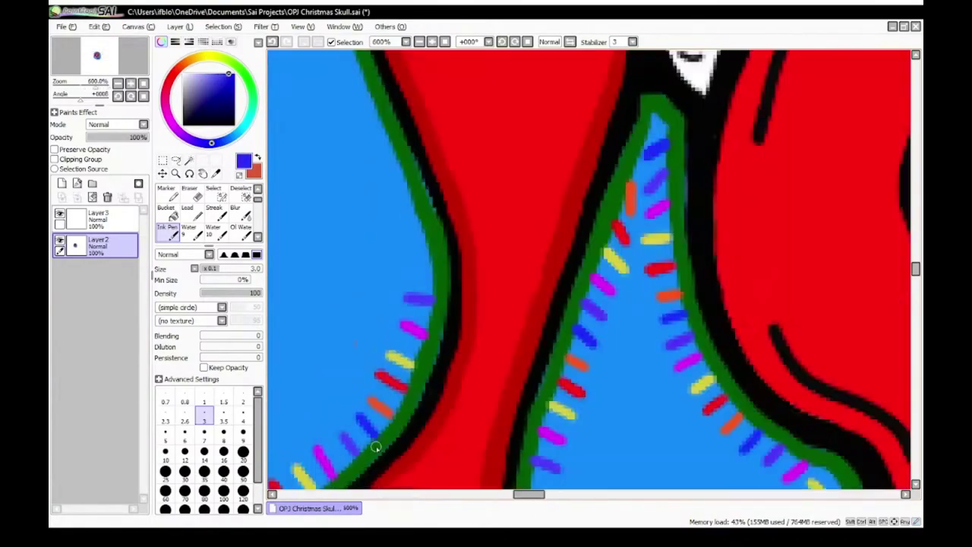
# Step: Add a dark blue and an orange light above the purple one on the hat tail's outer edge
pyautogui.scroll(2, 406, 303)
pyautogui.scroll(-2, 372, 342)
pyautogui.rightClick(371, 384)
pyautogui.moveTo(401, 295)
pyautogui.mouseDown()
pyautogui.moveTo(364, 292)
pyautogui.moveTo(359, 317)
pyautogui.mouseUp()
pyautogui.scroll(2, 388, 319)
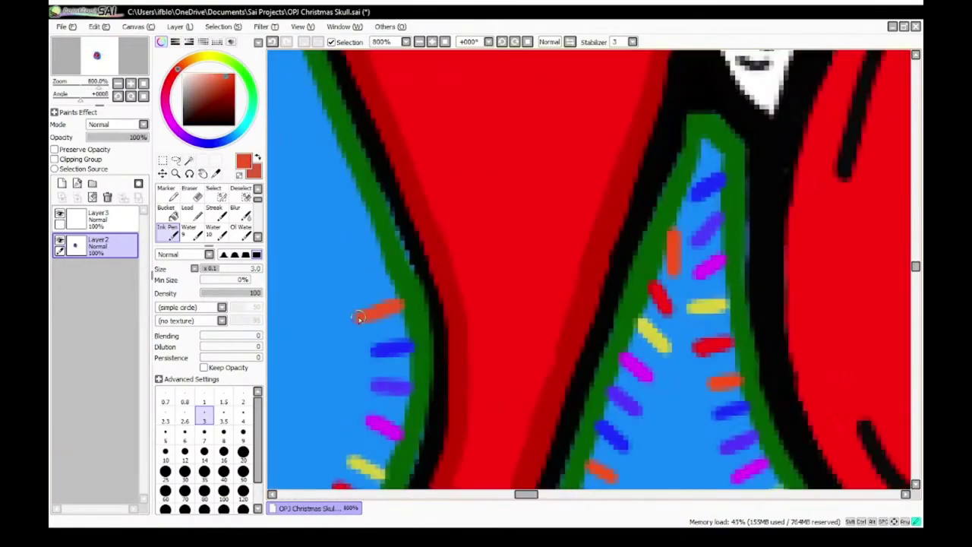
# Step: Add a red light above the orange one on the hat tail's outer edge
pyautogui.scroll(-2, 364, 319)
pyautogui.scroll(4, 385, 288)
pyautogui.rightClick(385, 275)
pyautogui.scroll(-2, 388, 274)
pyautogui.scroll(2, 462, 213)
pyautogui.moveTo(470, 206); pyautogui.dragTo(465, 209)
# Step: Add red, yellow and magenta lights above the orange one on the hat tail's outer edge
pyautogui.keyDown('alt'); pyautogui.click(410, 237); pyautogui.keyUp('alt')
pyautogui.scroll(-2, 441, 258)
pyautogui.scroll(2, 466, 282)
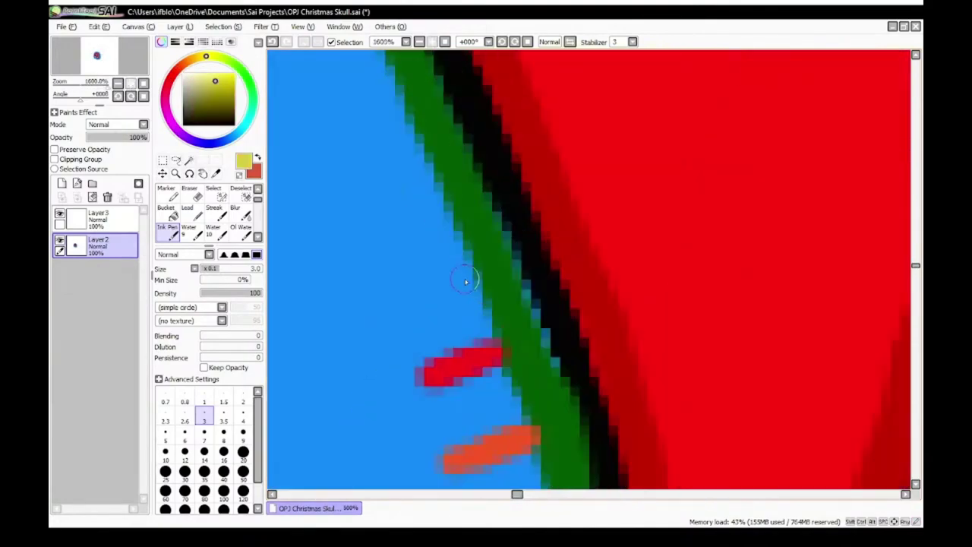
pyautogui.rightClick(429, 245)
pyautogui.scroll(3, 449, 178)
pyautogui.moveTo(471, 173); pyautogui.dragTo(432, 188)
pyautogui.scroll(-4, 449, 190)
pyautogui.rightClick(459, 241)
pyautogui.scroll(4, 441, 171)
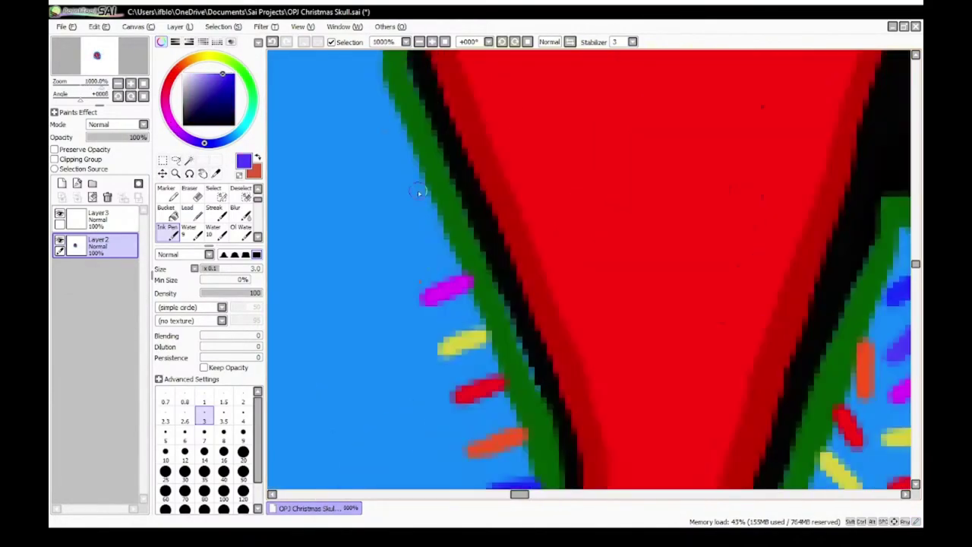
# Step: Add purple and dark blue lights above the magenta one on the hat tail's outer edge
pyautogui.rightClick(480, 355)
pyautogui.scroll(-3, 486, 354)
pyautogui.scroll(4, 539, 386)
pyautogui.moveTo(549, 237); pyautogui.dragTo(490, 282)
pyautogui.scroll(-4, 486, 281)
pyautogui.scroll(4, 448, 247)
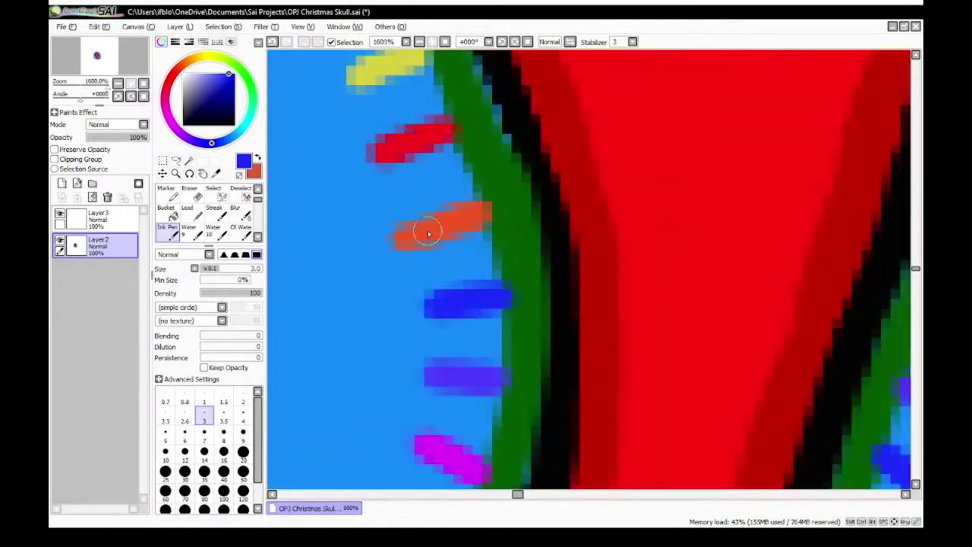
# Step: Add orange and red lights above the dark blue one on the hat tail's outer edge
pyautogui.rightClick(428, 231)
pyautogui.scroll(-4, 436, 240)
pyautogui.rightClick(447, 317)
pyautogui.scroll(-2, 444, 312)
pyautogui.scroll(4, 440, 296)
pyautogui.moveTo(484, 344); pyautogui.dragTo(450, 344)
pyautogui.scroll(-5, 451, 342)
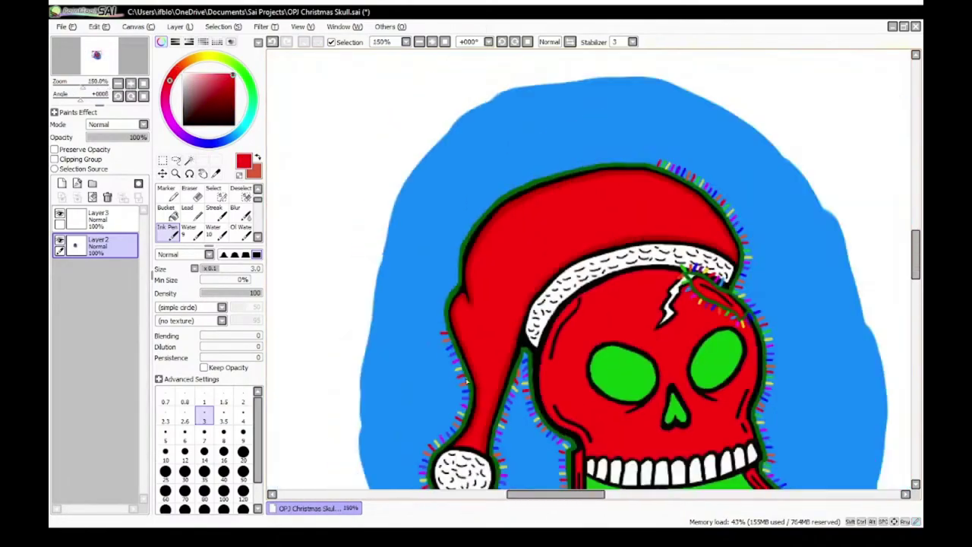
# Step: Add yellow and magenta lights above the red one, just below the bulge where the hat folds
pyautogui.rightClick(456, 368)
pyautogui.scroll(5, 440, 300)
pyautogui.moveTo(409, 387); pyautogui.dragTo(368, 389)
pyautogui.scroll(-3, 368, 391)
pyautogui.keyDown('alt'); pyautogui.click(367, 366); pyautogui.keyUp('alt')
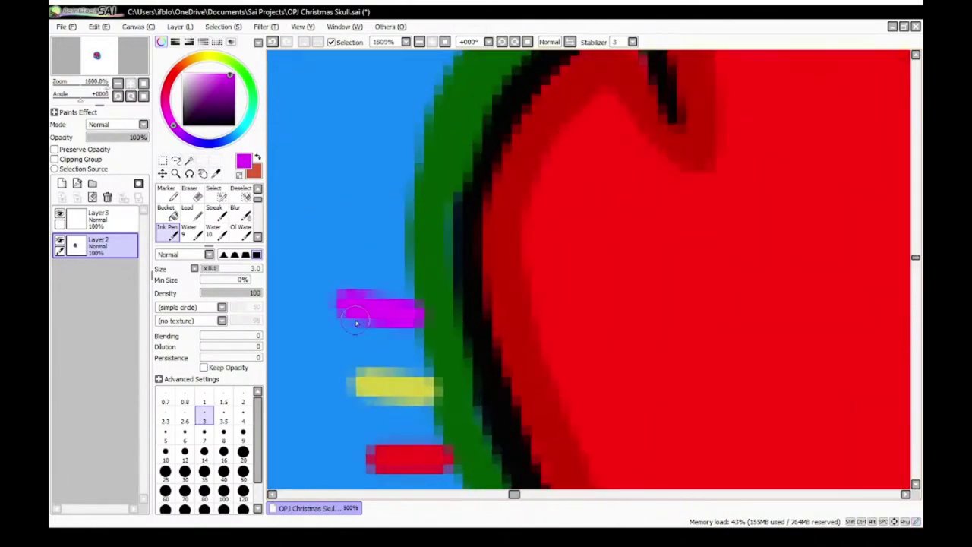
# Step: Add purple and dark blue lights above the magenta one on the bulge at the hat's fold
pyautogui.scroll(-3, 356, 323)
pyautogui.keyDown('alt'); pyautogui.click(348, 315); pyautogui.keyUp('alt')
pyautogui.scroll(-3, 337, 343)
pyautogui.scroll(5, 425, 337)
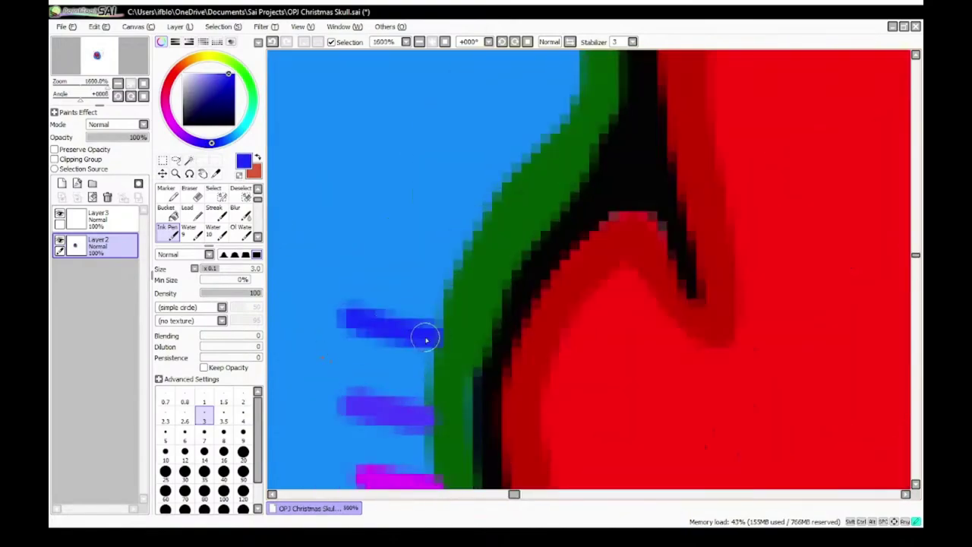
# Step: Add orange and red lights after the dark blue one on the curve of the hat's fold
pyautogui.scroll(-2, 373, 373)
pyautogui.keyDown('alt'); pyautogui.click(373, 373); pyautogui.keyUp('alt')
pyautogui.scroll(-3, 391, 344)
pyautogui.scroll(3, 392, 343)
pyautogui.keyDown('alt'); pyautogui.click(486, 353); pyautogui.keyUp('alt')
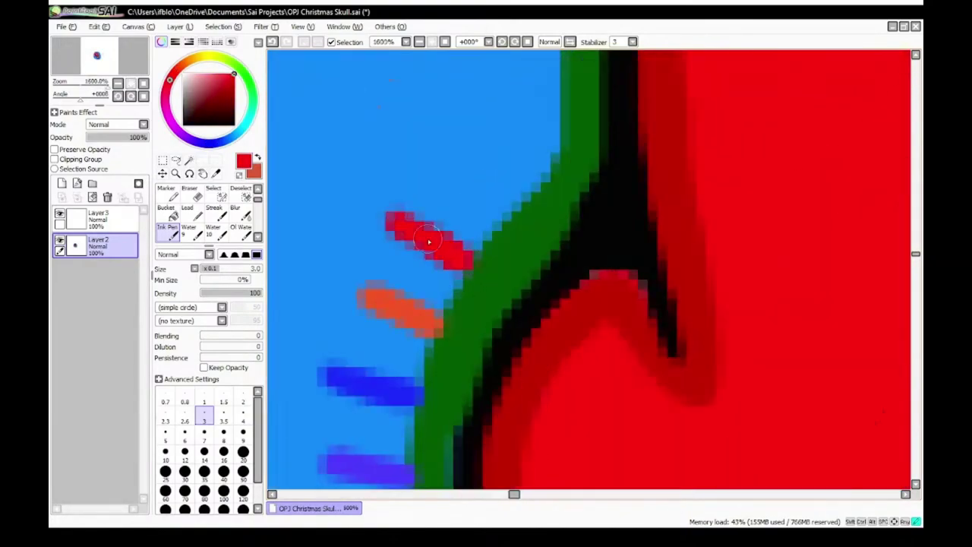
# Step: Add yellow and magenta lights after the red one where the fold meets the hat's left edge
pyautogui.scroll(-3, 410, 296)
pyautogui.keyDown('alt'); pyautogui.click(388, 349); pyautogui.keyUp('alt')
pyautogui.scroll(-2, 369, 314)
pyautogui.scroll(2, 370, 297)
pyautogui.keyDown('alt'); pyautogui.click(419, 273); pyautogui.keyUp('alt')
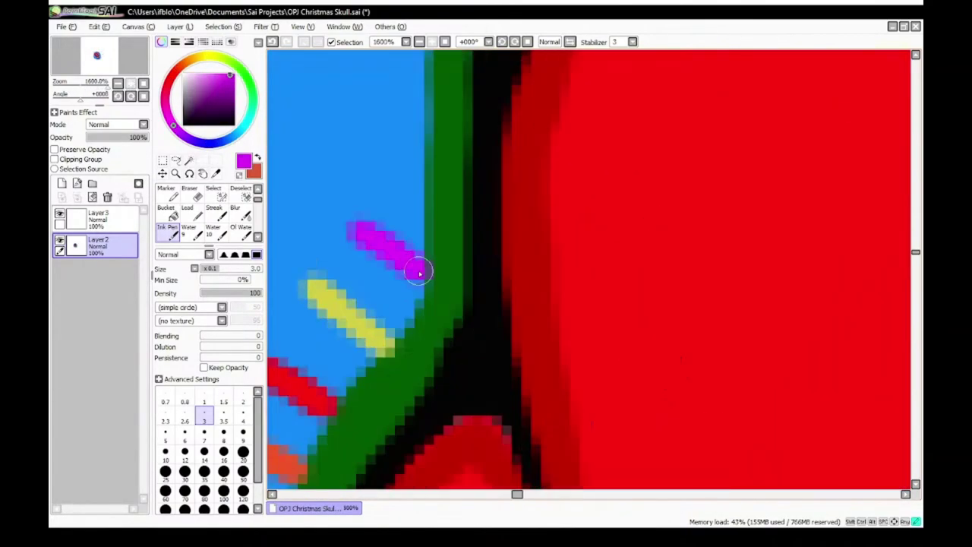
# Step: Add a purple light above the magenta one on the hat's left edge, just above the fold
pyautogui.rightClick(350, 366)
pyautogui.scroll(-3, 372, 319)
pyautogui.scroll(5, 372, 304)
pyautogui.moveTo(344, 295); pyautogui.dragTo(398, 318)
pyautogui.scroll(-3, 362, 326)
pyautogui.scroll(2, 319, 357)
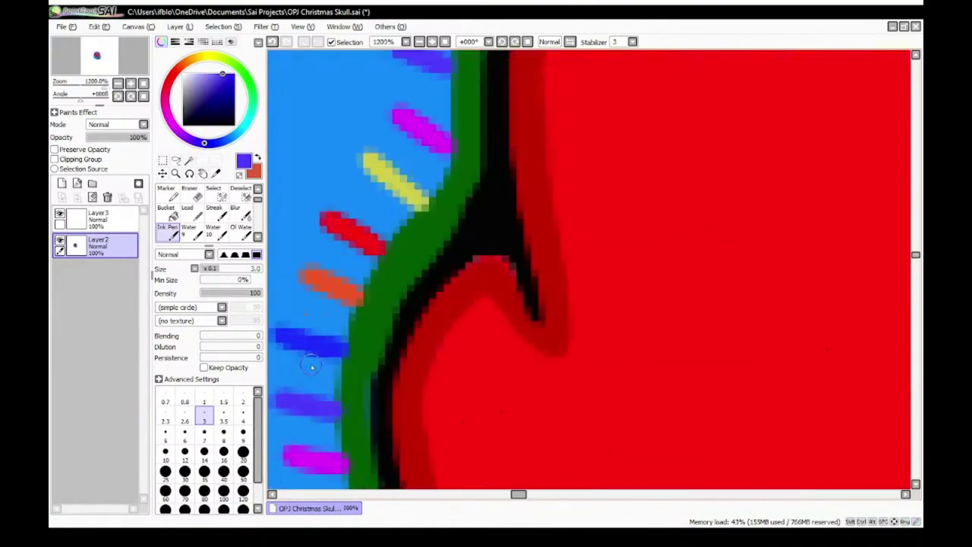
# Step: Add dark blue and orange lights above the purple one on the hat's left edge
pyautogui.rightClick(308, 347)
pyautogui.scroll(3, 307, 301)
pyautogui.scroll(-4, 327, 304)
pyautogui.moveTo(275, 283)
pyautogui.mouseDown()
pyautogui.moveTo(330, 303)
pyautogui.moveTo(365, 332)
pyautogui.mouseUp()
pyautogui.rightClick(307, 360)
pyautogui.scroll(4, 325, 322)
pyautogui.scroll(-5, 334, 319)
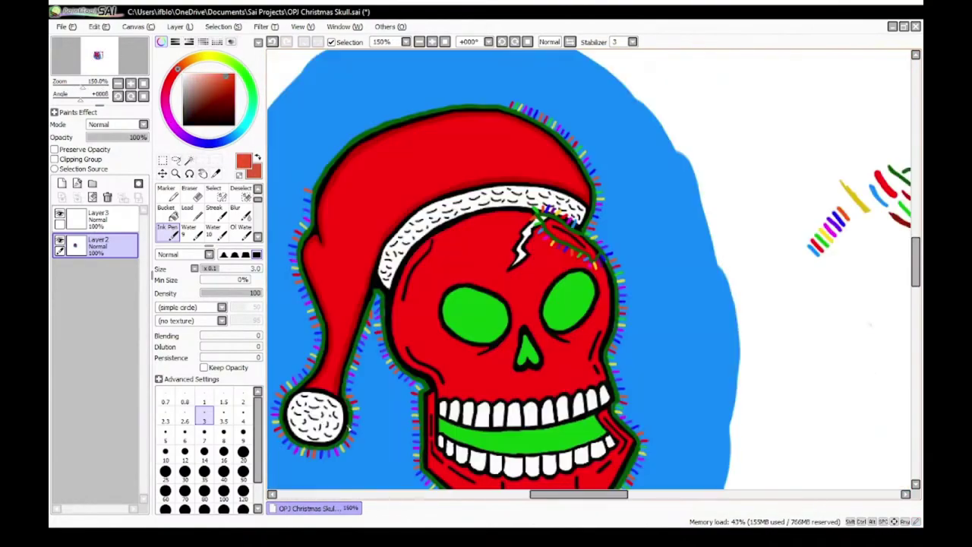
# Step: Add a red light above the orange one on the hat's left edge
pyautogui.scroll(3, 294, 228)
pyautogui.rightClick(309, 220)
pyautogui.scroll(-2, 326, 236)
pyautogui.scroll(4, 350, 304)
pyautogui.moveTo(338, 285); pyautogui.dragTo(392, 310)
pyautogui.scroll(-4, 389, 308)
pyautogui.rightClick(371, 388)
pyautogui.scroll(4, 374, 296)
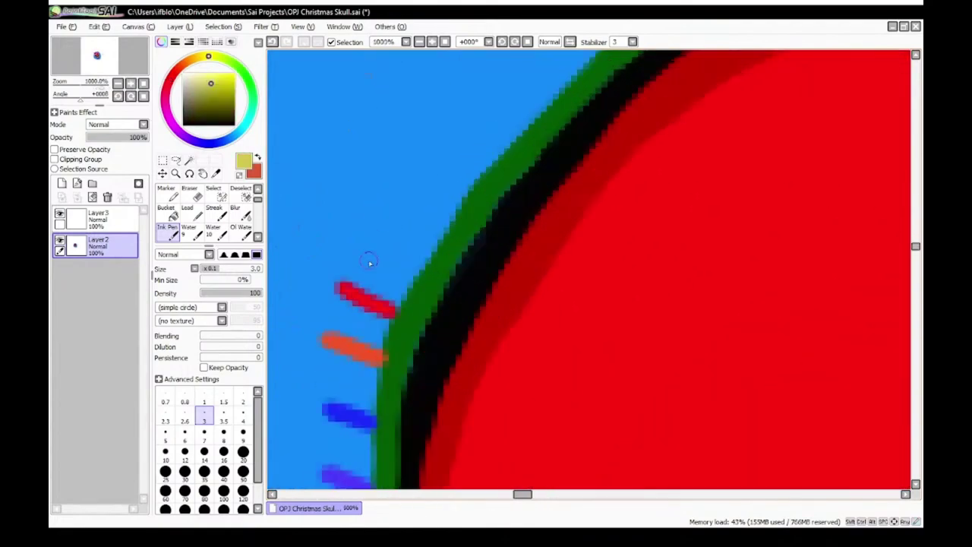
# Step: Add yellow and magenta lights above the red one on the hat's upper-left curve
pyautogui.rightClick(471, 282)
pyautogui.scroll(-4, 472, 281)
pyautogui.moveTo(469, 240); pyautogui.dragTo(502, 265)
pyautogui.scroll(4, 406, 304)
pyautogui.rightClick(405, 304)
pyautogui.scroll(-4, 406, 304)
pyautogui.moveTo(406, 241)
pyautogui.mouseDown()
pyautogui.moveTo(434, 263)
pyautogui.moveTo(461, 329)
pyautogui.mouseUp()
pyautogui.scroll(4, 437, 254)
# Step: Add purple and dark blue lights after the magenta one on the hat's upper-left curve
pyautogui.rightClick(438, 253)
pyautogui.scroll(-5, 438, 254)
pyautogui.scroll(4, 417, 288)
pyautogui.scroll(-5, 460, 304)
pyautogui.rightClick(469, 262)
pyautogui.scroll(2, 463, 251)
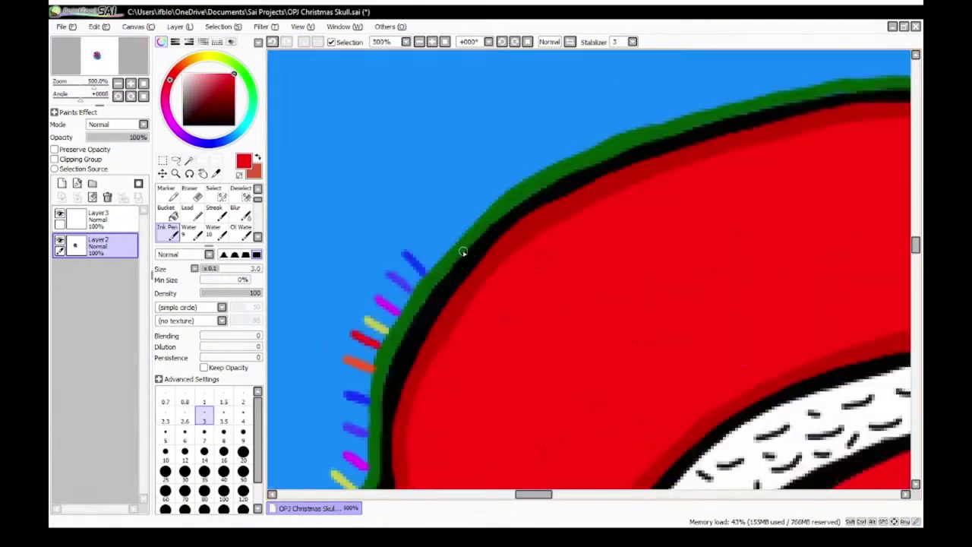
# Step: Add red and yellow lights directly after the dark blue one on the hat's upper-left curve
pyautogui.keyDown('alt'); pyautogui.click(376, 336); pyautogui.keyUp('alt')
pyautogui.scroll(3, 376, 336)
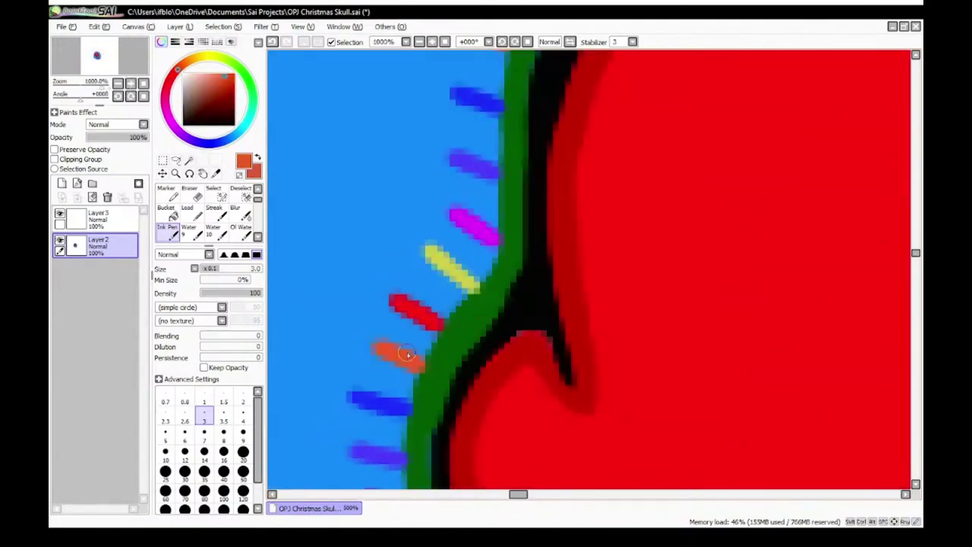
pyautogui.scroll(-3, 465, 320)
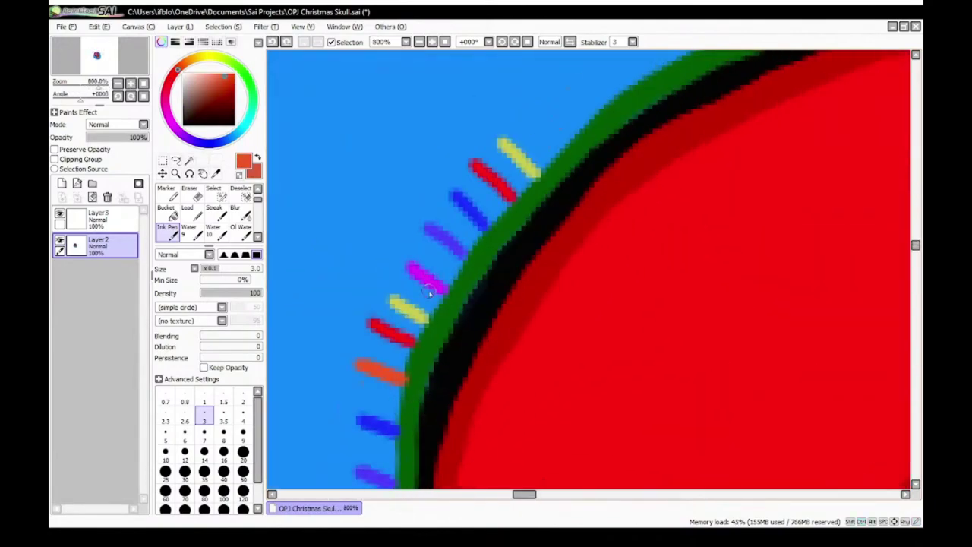
# Step: Add magenta and purple lights after the yellow one on the hat's upper-left curve
pyautogui.rightClick(429, 281)
pyautogui.scroll(-3, 429, 282)
pyautogui.scroll(5, 474, 266)
pyautogui.moveTo(463, 172)
pyautogui.mouseDown()
pyautogui.moveTo(534, 233)
pyautogui.moveTo(582, 298)
pyautogui.mouseUp()
pyautogui.scroll(-4, 539, 311)
pyautogui.rightClick(487, 346)
pyautogui.scroll(4, 543, 272)
# Step: Add a dark blue light after the purple one on the hat's upper-left curve
pyautogui.rightClick(429, 374)
pyautogui.scroll(4, 482, 332)
pyautogui.moveTo(469, 248); pyautogui.dragTo(512, 309)
pyautogui.scroll(-4, 509, 312)
pyautogui.scroll(5, 455, 363)
pyautogui.rightClick(465, 271)
pyautogui.scroll(5, 524, 217)
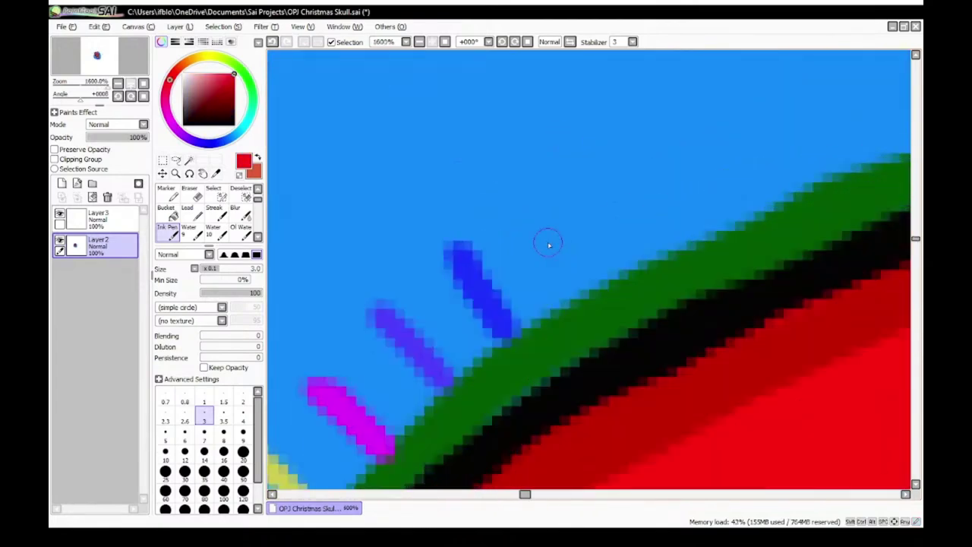
# Step: Undo the latest lights back to the dark blue one that lacks an orange light after it
pyautogui.scroll(-5, 460, 349)
pyautogui.scroll(2, 397, 437)
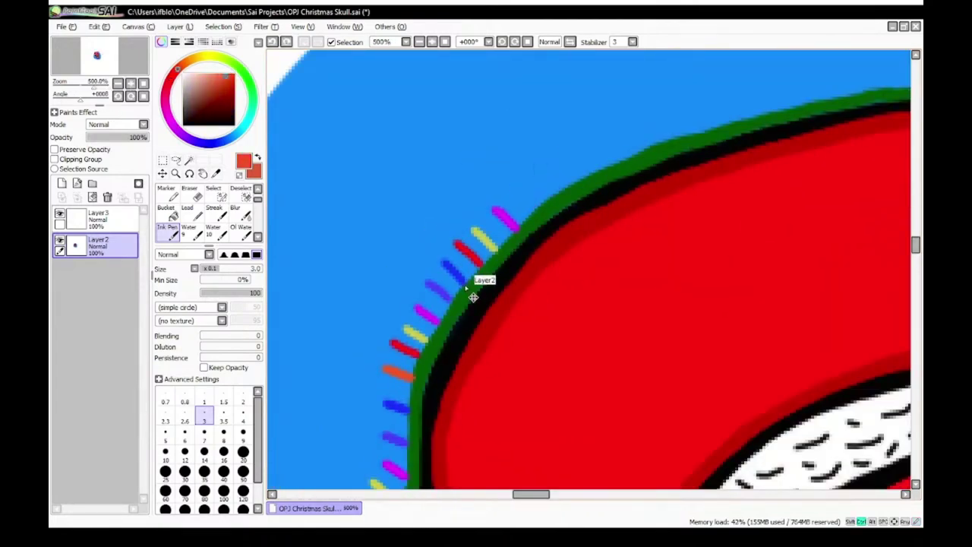
pyautogui.hotkey('ctrl', 'z')
pyautogui.hotkey('ctrl', 'z')
pyautogui.hotkey('ctrl', 'z')
# Step: Add orange and red lights after the dark blue one on the hat's upper-left curve
pyautogui.scroll(5, 463, 250)
pyautogui.moveTo(450, 193); pyautogui.dragTo(520, 280)
pyautogui.scroll(-4, 566, 205)
pyautogui.rightClick(451, 386)
pyautogui.scroll(4, 446, 107)
pyautogui.moveTo(652, 224); pyautogui.dragTo(718, 306)
pyautogui.scroll(-4, 717, 221)
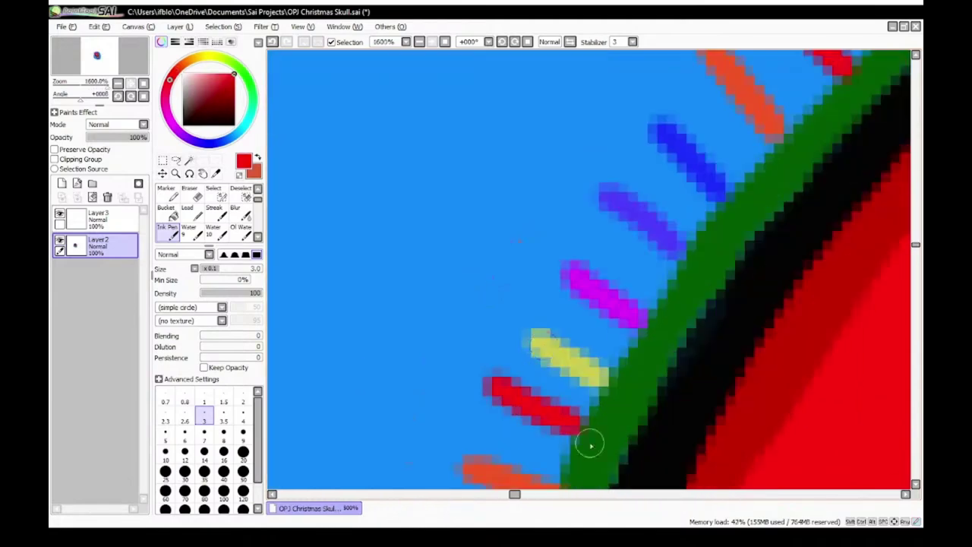
# Step: Add yellow and magenta lights after the red one on the hat's upper-left curve
pyautogui.rightClick(559, 352)
pyautogui.scroll(-4, 559, 353)
pyautogui.scroll(4, 687, 228)
pyautogui.moveTo(528, 311); pyautogui.dragTo(594, 388)
pyautogui.scroll(-4, 593, 379)
pyautogui.scroll(4, 486, 463)
pyautogui.rightClick(578, 300)
pyautogui.moveTo(611, 257); pyautogui.dragTo(646, 304)
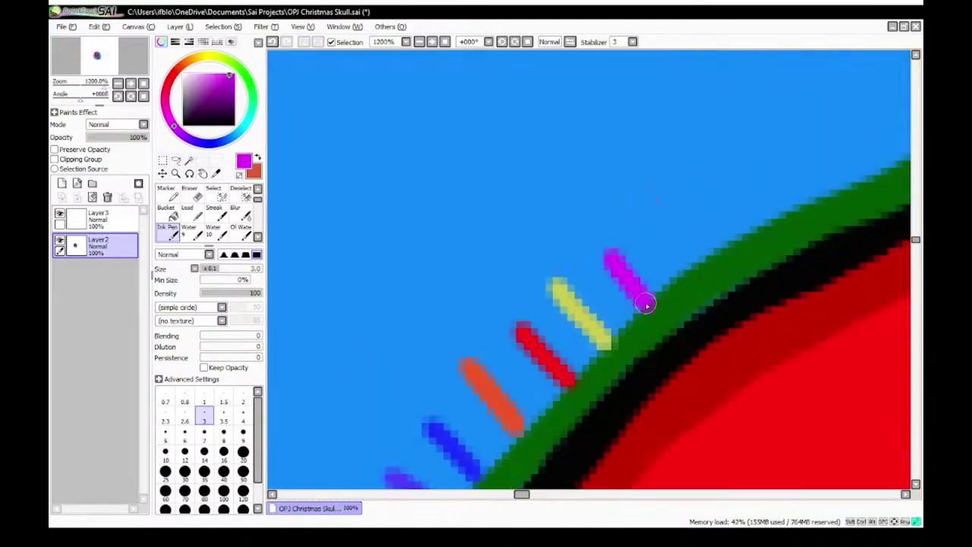
# Step: Add purple and dark blue lights after the magenta one, heading onto the hat's top edge
pyautogui.scroll(-4, 645, 304)
pyautogui.rightClick(565, 349)
pyautogui.scroll(4, 501, 334)
pyautogui.moveTo(490, 322); pyautogui.dragTo(524, 379)
pyautogui.scroll(-4, 525, 380)
pyautogui.rightClick(466, 349)
pyautogui.scroll(4, 564, 250)
pyautogui.moveTo(566, 232)
pyautogui.mouseDown()
pyautogui.moveTo(617, 301)
pyautogui.moveTo(600, 369)
pyautogui.mouseUp()
# Step: Add orange and red lights after the dark blue one along the hat's top edge
pyautogui.keyDown('alt'); pyautogui.click(490, 376); pyautogui.keyUp('alt')
pyautogui.scroll(3, 557, 273)
pyautogui.scroll(2, 525, 385)
pyautogui.rightClick(503, 365)
pyautogui.scroll(-4, 505, 366)
pyautogui.scroll(3, 600, 288)
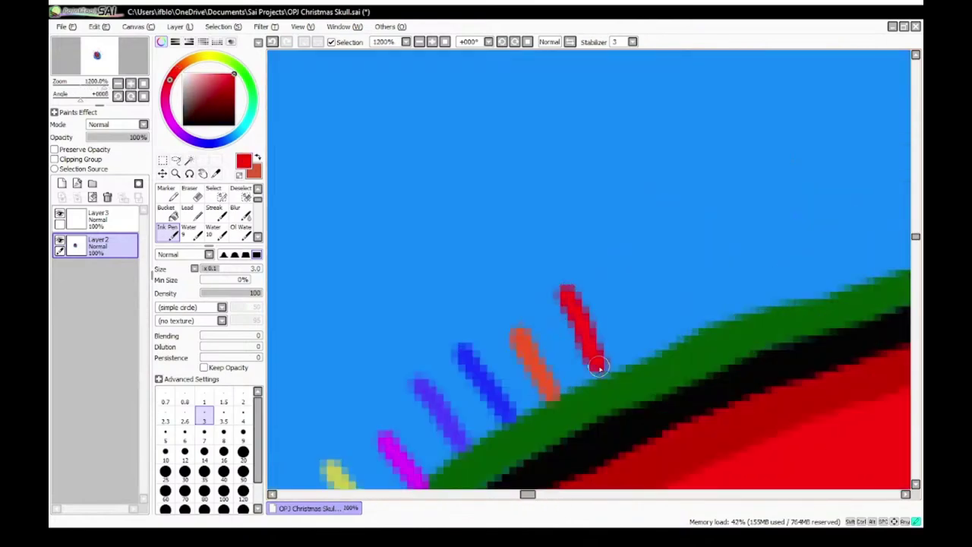
# Step: Add yellow and magenta lights after the red one along the hat's top edge
pyautogui.scroll(-3, 581, 327)
pyautogui.rightClick(497, 370)
pyautogui.moveTo(546, 292); pyautogui.dragTo(570, 348)
pyautogui.scroll(4, 523, 381)
pyautogui.rightClick(564, 280)
pyautogui.scroll(-4, 567, 326)
pyautogui.moveTo(643, 216); pyautogui.dragTo(668, 297)
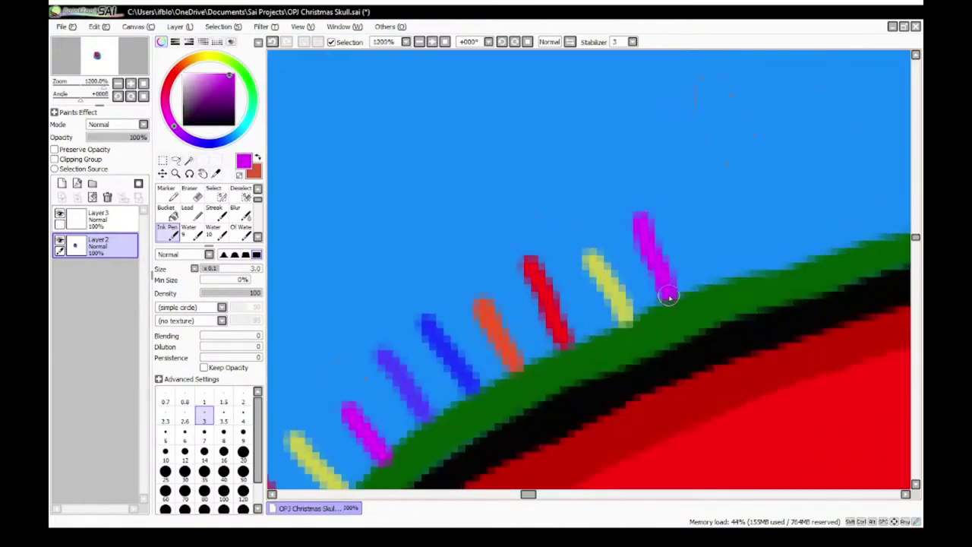
# Step: Add purple and dark blue lights after the magenta one along the hat's top edge
pyautogui.rightClick(583, 312)
pyautogui.scroll(-4, 585, 312)
pyautogui.scroll(4, 661, 290)
pyautogui.moveTo(667, 237); pyautogui.dragTo(689, 314)
pyautogui.rightClick(580, 361)
pyautogui.scroll(-4, 600, 353)
pyautogui.scroll(4, 676, 344)
pyautogui.moveTo(640, 254); pyautogui.dragTo(667, 357)
pyautogui.scroll(-4, 646, 357)
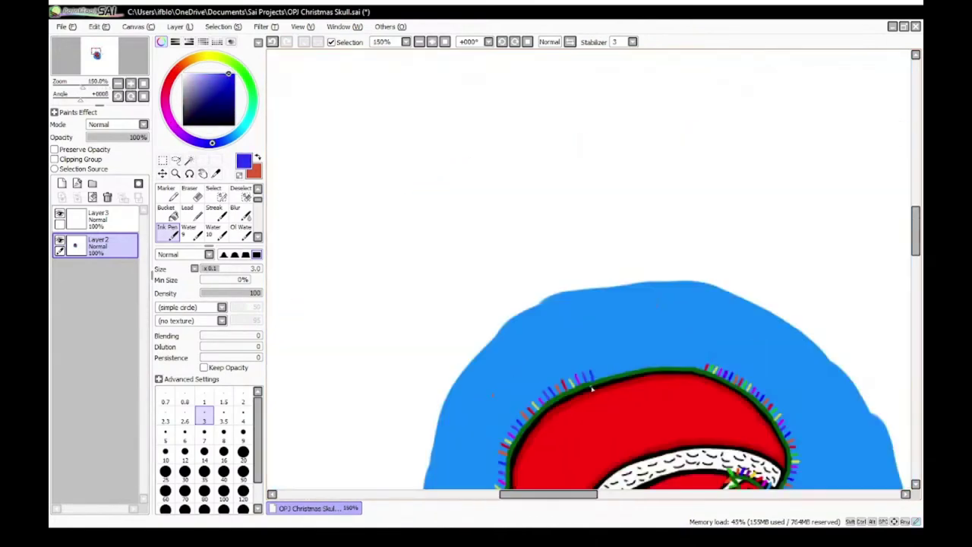
# Step: Add an orange light after the dark blue one on the hat's top edge
pyautogui.scroll(5, 595, 365)
pyautogui.rightClick(601, 289)
pyautogui.moveTo(521, 228); pyautogui.dragTo(553, 334)
pyautogui.scroll(-4, 556, 335)
pyautogui.scroll(4, 507, 357)
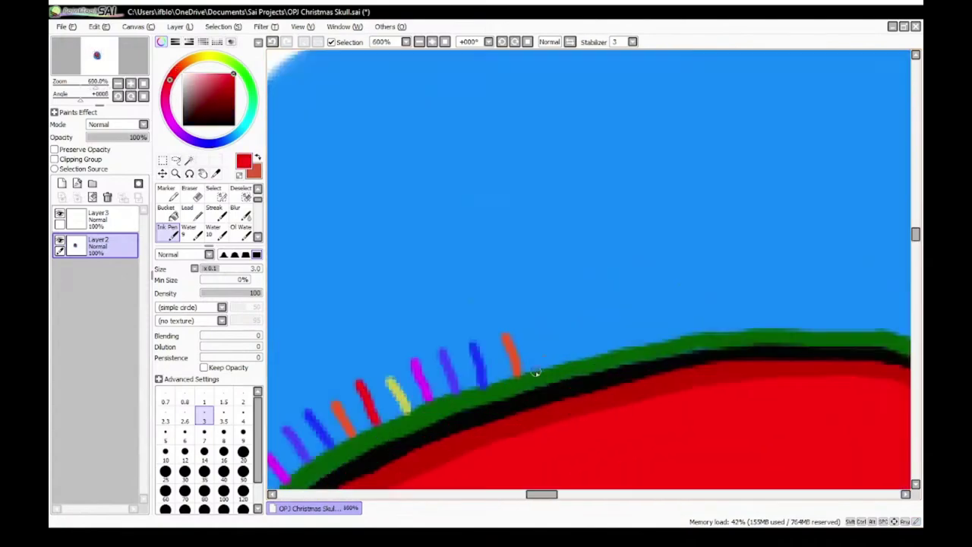
# Step: Add red and yellow lights after the orange one along the hat's top edge
pyautogui.scroll(3, 536, 372)
pyautogui.moveTo(527, 243); pyautogui.dragTo(564, 374)
pyautogui.rightClick(448, 338)
pyautogui.scroll(-4, 466, 372)
pyautogui.scroll(4, 490, 235)
pyautogui.rightClick(490, 228)
pyautogui.scroll(-5, 490, 236)
pyautogui.scroll(5, 379, 274)
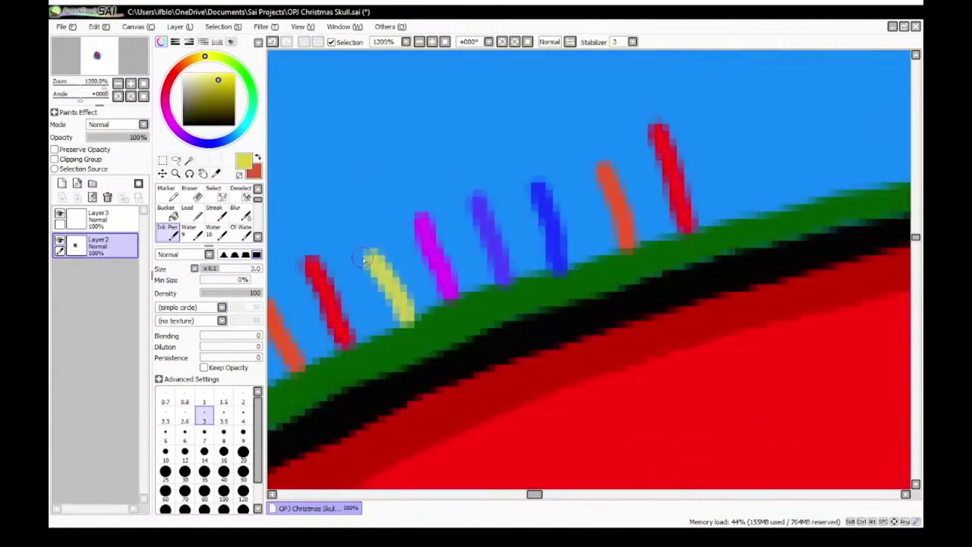
pyautogui.scroll(-3, 372, 264)
pyautogui.scroll(3, 510, 232)
pyautogui.moveTo(509, 230); pyautogui.dragTo(528, 314)
# Step: Add a magenta light after the newest yellow one on the hat's top edge
pyautogui.scroll(-2, 543, 311)
pyautogui.rightClick(329, 383)
pyautogui.scroll(3, 595, 262)
pyautogui.moveTo(578, 216); pyautogui.dragTo(597, 297)
# Step: Add purple and dark blue lights after the magenta one along the hat's top edge
pyautogui.rightClick(464, 329)
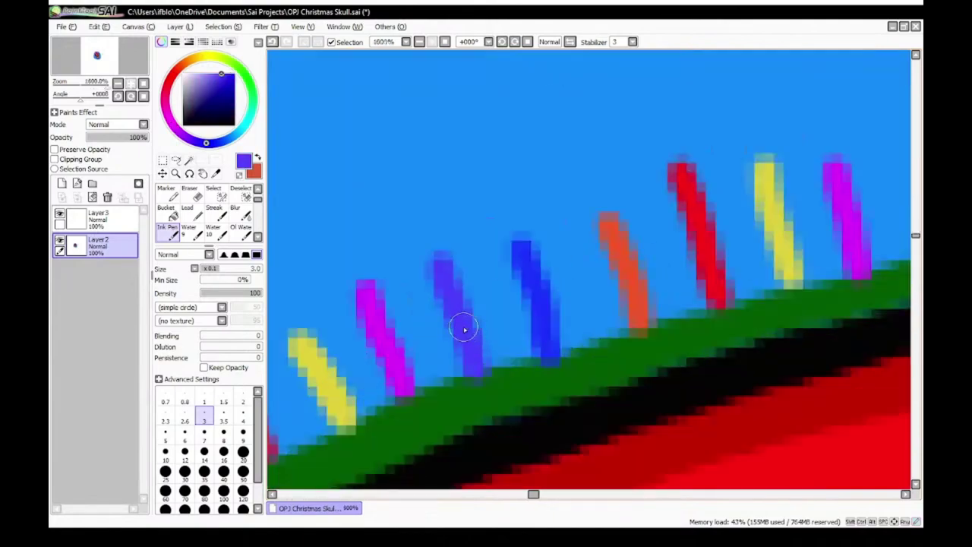
pyautogui.scroll(-3, 465, 329)
pyautogui.keyDown('alt'); pyautogui.click(423, 428); pyautogui.keyUp('alt')
pyautogui.scroll(3, 394, 354)
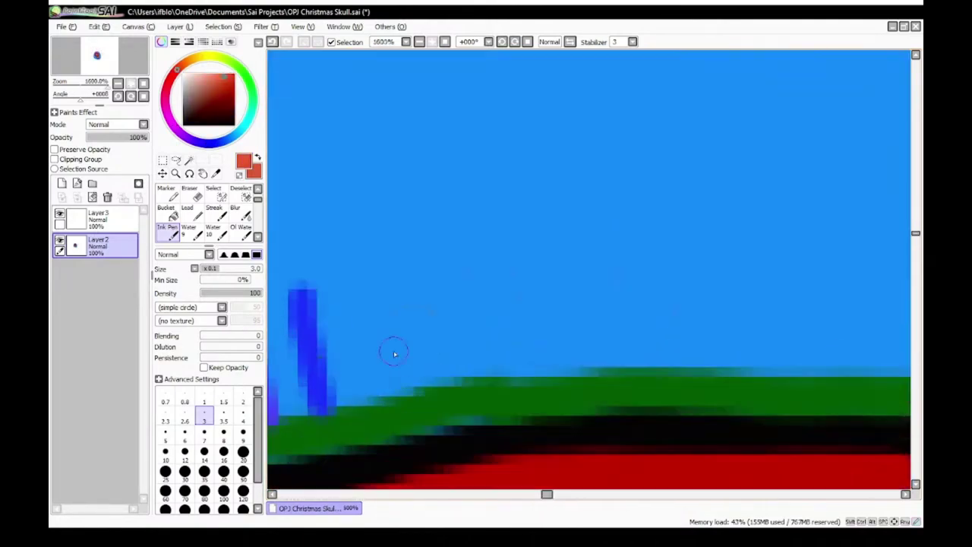
# Step: Add orange and red lights after the dark blue one, approaching the hat's peak
pyautogui.moveTo(363, 263); pyautogui.dragTo(375, 403)
pyautogui.scroll(-4, 373, 399)
pyautogui.scroll(4, 327, 418)
pyautogui.rightClick(341, 395)
pyautogui.scroll(-5, 365, 380)
pyautogui.scroll(5, 471, 342)
pyautogui.moveTo(465, 304); pyautogui.dragTo(462, 407)
pyautogui.scroll(-4, 461, 403)
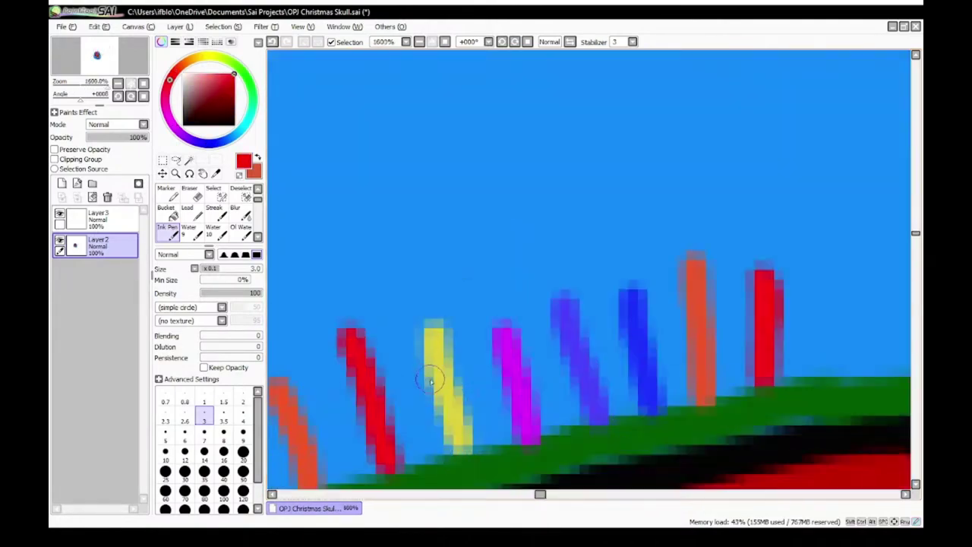
# Step: Add yellow and magenta lights after the red one near the hat's peak
pyautogui.rightClick(433, 381)
pyautogui.scroll(-4, 434, 380)
pyautogui.scroll(4, 429, 319)
pyautogui.moveTo(429, 280); pyautogui.dragTo(432, 410)
pyautogui.rightClick(414, 366)
pyautogui.moveTo(482, 310); pyautogui.dragTo(483, 408)
# Step: Add purple and dark blue lights after the magenta one near the hat's peak
pyautogui.rightClick(455, 319)
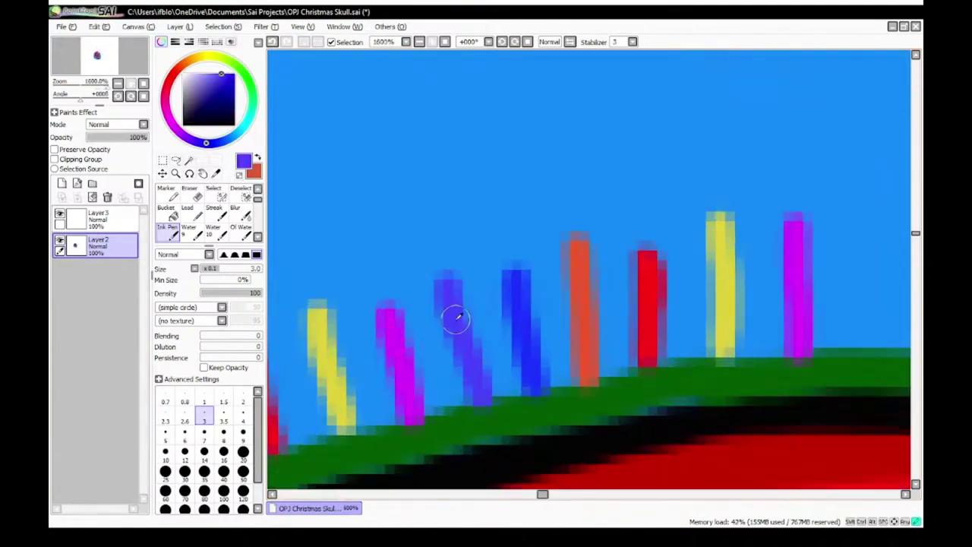
pyautogui.scroll(-4, 456, 319)
pyautogui.moveTo(570, 301); pyautogui.dragTo(564, 403)
pyautogui.rightClick(480, 334)
pyautogui.scroll(-5, 485, 350)
pyautogui.scroll(5, 554, 348)
pyautogui.moveTo(530, 272); pyautogui.dragTo(522, 400)
# Step: Add orange and red lights after the dark blue one on the hat's peak
pyautogui.scroll(-4, 522, 399)
pyautogui.rightClick(533, 347)
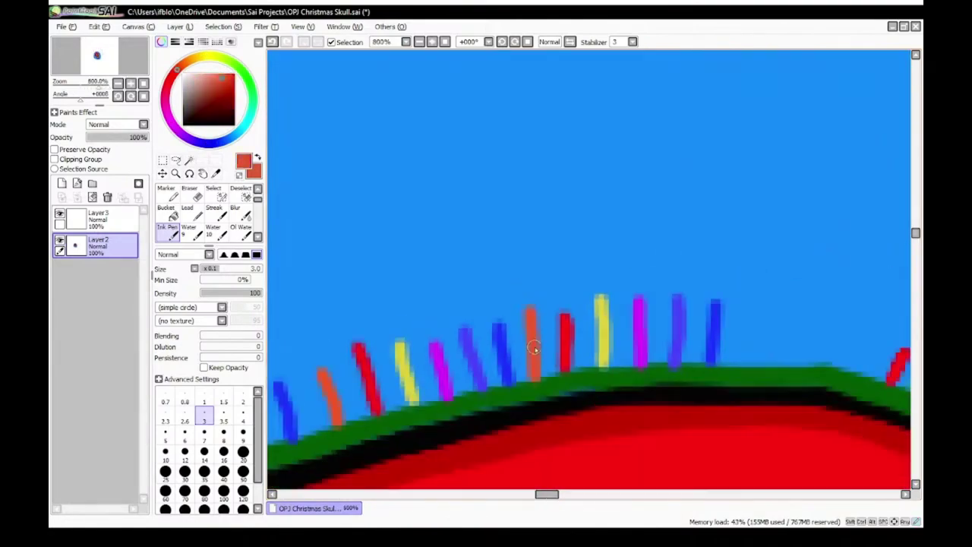
pyautogui.scroll(5, 625, 340)
pyautogui.moveTo(569, 282); pyautogui.dragTo(560, 417)
pyautogui.scroll(-5, 560, 417)
pyautogui.rightClick(494, 389)
pyautogui.scroll(5, 566, 389)
pyautogui.moveTo(629, 283); pyautogui.dragTo(616, 423)
# Step: Add yellow and magenta lights after the red one in the remaining gap on the hat's peak, and sample the purple light's colour
pyautogui.scroll(-5, 616, 423)
pyautogui.rightClick(508, 371)
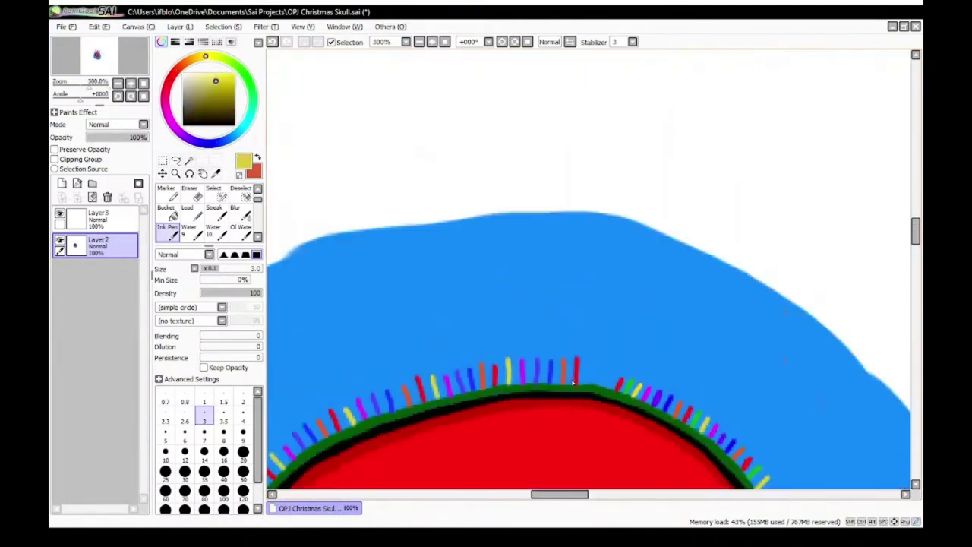
pyautogui.scroll(4, 585, 372)
pyautogui.moveTo(629, 323); pyautogui.dragTo(622, 414)
pyautogui.rightClick(488, 399)
pyautogui.scroll(3, 586, 334)
pyautogui.moveTo(593, 317); pyautogui.dragTo(567, 410)
pyautogui.scroll(-5, 567, 410)
pyautogui.scroll(4, 501, 418)
pyautogui.rightClick(575, 378)
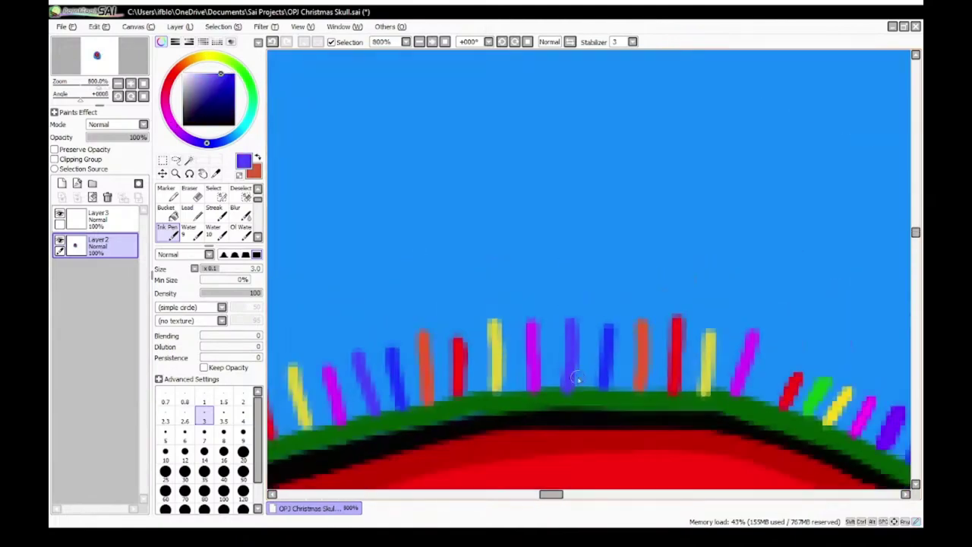
pyautogui.scroll(-4, 578, 379)
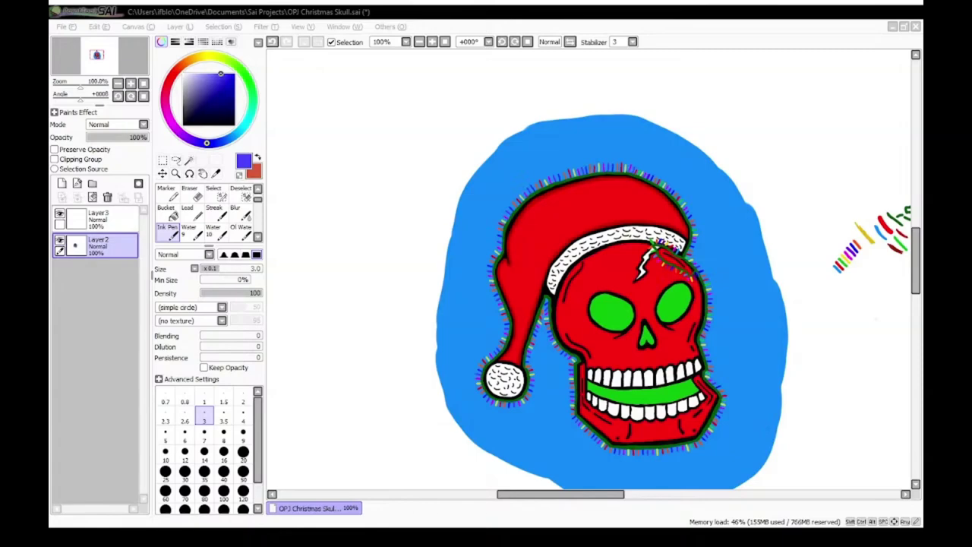
# Step: Paint over most of the lower garland strand and its lights on the skull's forehead with the skull's red at brush size 6
pyautogui.click(527, 216)
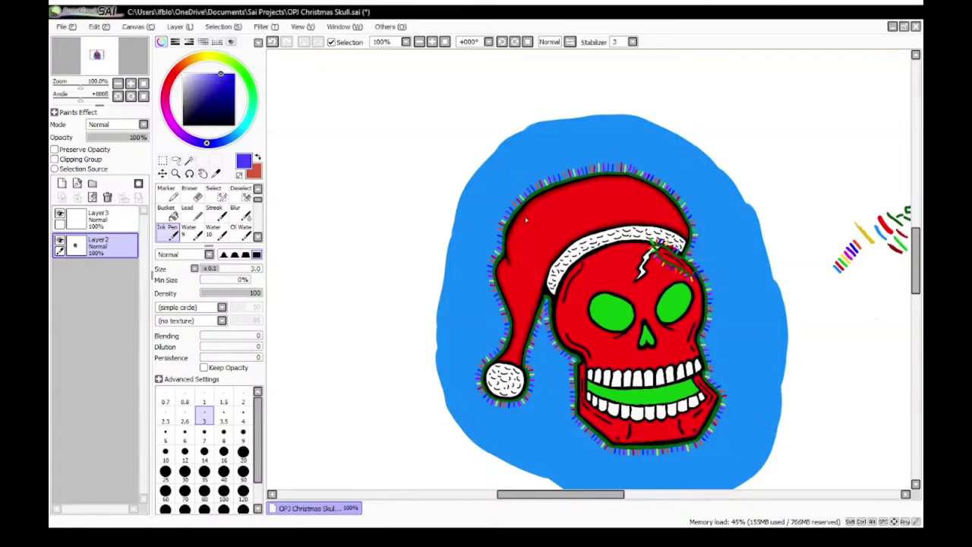
pyautogui.scroll(5, 731, 301)
pyautogui.rightClick(503, 137)
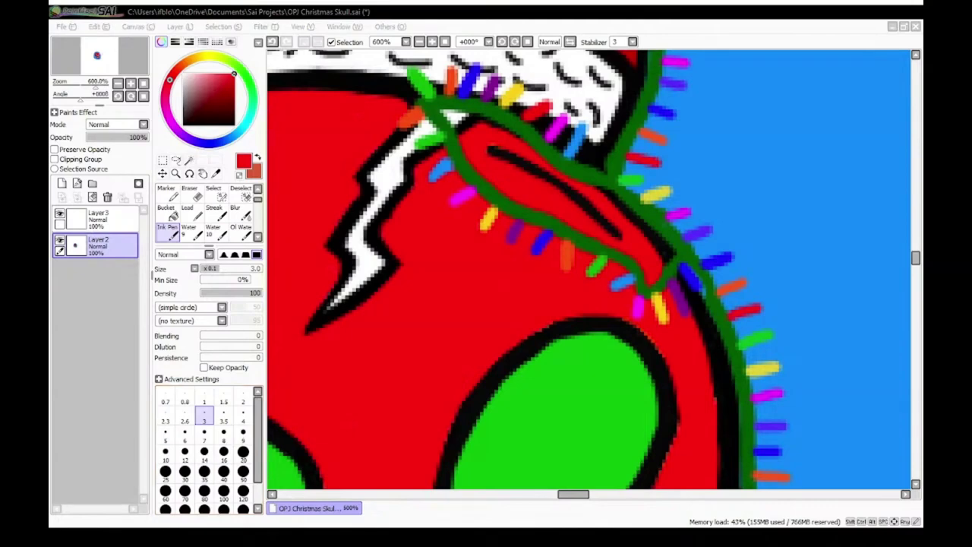
pyautogui.click(564, 215)
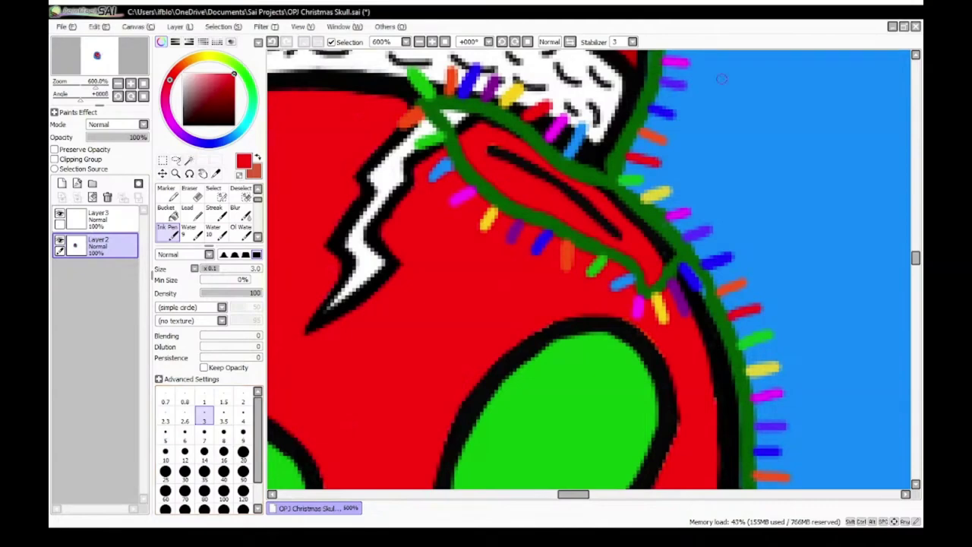
pyautogui.scroll(-2, 564, 215)
pyautogui.scroll(-2, 497, 318)
pyautogui.click(184, 435)
pyautogui.scroll(3, 516, 285)
pyautogui.scroll(4, 386, 307)
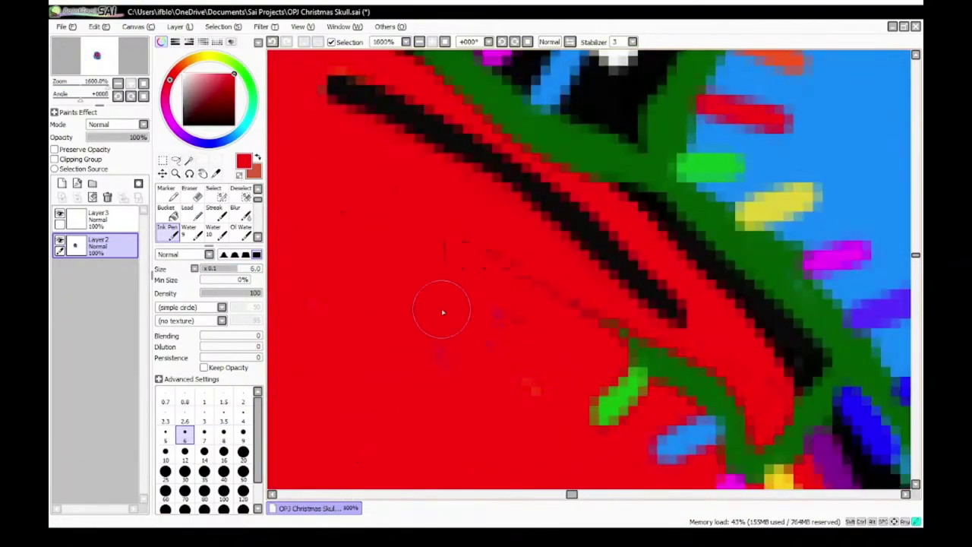
pyautogui.moveTo(566, 302); pyautogui.dragTo(608, 339)
pyautogui.scroll(-2, 600, 357)
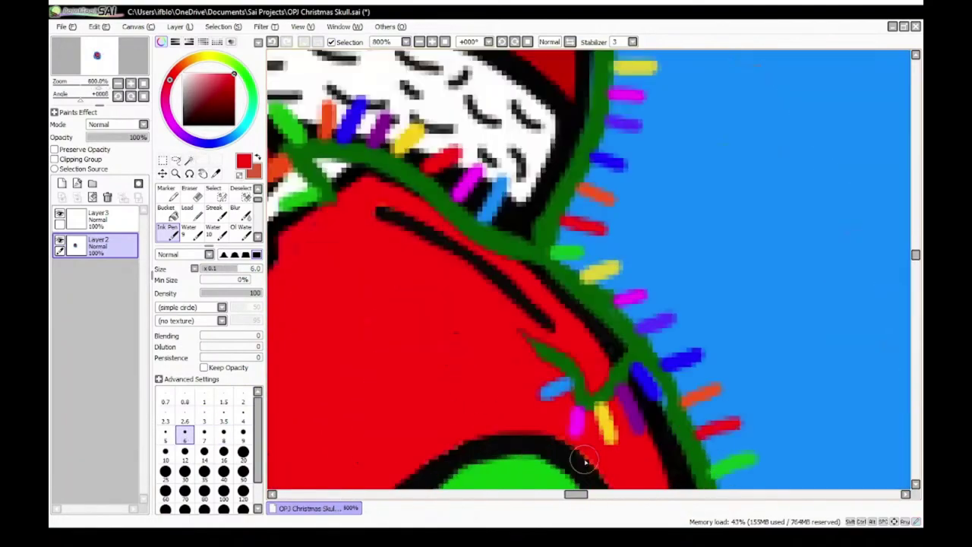
# Step: Cover the rest of the forehead's lower garland strand with the skull's red
pyautogui.scroll(1, 583, 460)
pyautogui.moveTo(518, 299)
pyautogui.mouseDown()
pyautogui.moveTo(558, 421)
pyautogui.moveTo(595, 339)
pyautogui.mouseUp()
pyautogui.scroll(-2, 585, 342)
pyautogui.scroll(3, 355, 277)
# Step: Set the brush size to 4 and paint black over the garland along the lower edge of the hat's fur brim
pyautogui.rightClick(356, 276)
pyautogui.click(243, 435)
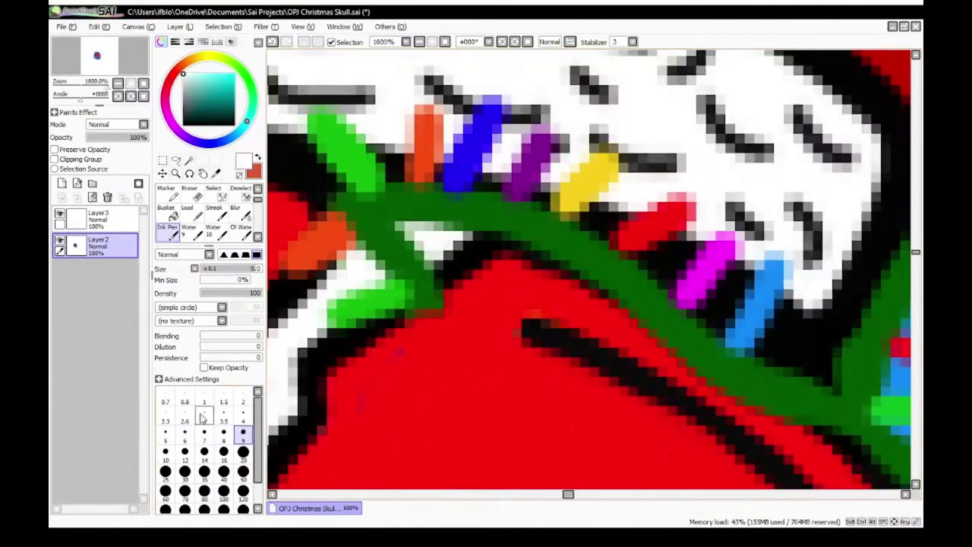
pyautogui.scroll(2, 343, 239)
pyautogui.rightClick(343, 240)
pyautogui.click(167, 435)
pyautogui.click(243, 415)
pyautogui.moveTo(451, 261); pyautogui.dragTo(677, 323)
pyautogui.scroll(2, 510, 260)
pyautogui.scroll(-3, 510, 260)
pyautogui.scroll(3, 573, 289)
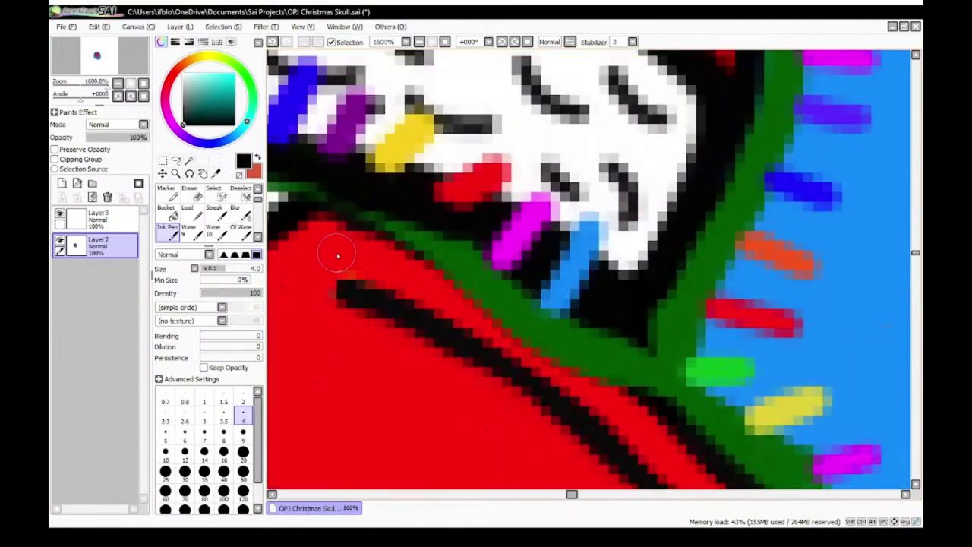
# Step: Continue covering the garland below the fur brim, restoring the brim's thick black outline and the red forehead beside it
pyautogui.rightClick(336, 256)
pyautogui.moveTo(424, 268); pyautogui.dragTo(530, 335)
pyautogui.scroll(-4, 621, 414)
pyautogui.scroll(4, 334, 198)
pyautogui.rightClick(387, 253)
pyautogui.moveTo(395, 257)
pyautogui.mouseDown()
pyautogui.moveTo(562, 290)
pyautogui.moveTo(768, 391)
pyautogui.mouseUp()
pyautogui.rightClick(647, 369)
pyautogui.moveTo(317, 278); pyautogui.dragTo(739, 425)
pyautogui.scroll(-3, 740, 426)
pyautogui.scroll(3, 790, 448)
pyautogui.moveTo(433, 315); pyautogui.dragTo(516, 332)
pyautogui.scroll(-2, 516, 332)
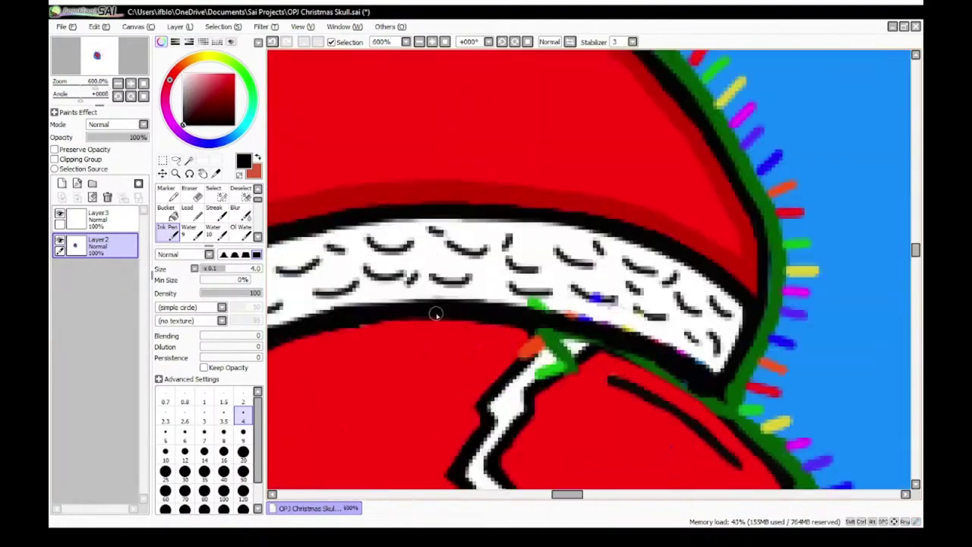
# Step: Redraw the black outline around the top of the skull's crack, covering the garland there
pyautogui.scroll(2, 436, 315)
pyautogui.moveTo(602, 297); pyautogui.dragTo(726, 325)
pyautogui.moveTo(703, 342); pyautogui.dragTo(633, 390)
pyautogui.scroll(-2, 634, 390)
pyautogui.scroll(2, 627, 425)
# Step: Paint white over the coloured light tips left on the hat's fur brim at brush size 3
pyautogui.rightClick(626, 437)
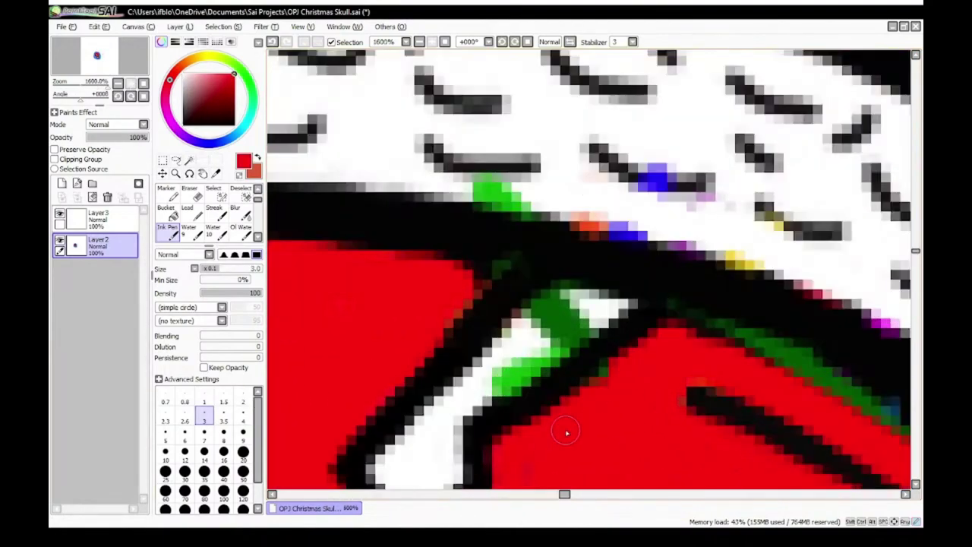
pyautogui.scroll(-2, 566, 434)
pyautogui.scroll(2, 507, 343)
pyautogui.moveTo(524, 209); pyautogui.dragTo(832, 308)
pyautogui.scroll(-2, 832, 308)
pyautogui.scroll(1, 673, 293)
pyautogui.moveTo(760, 209); pyautogui.dragTo(710, 281)
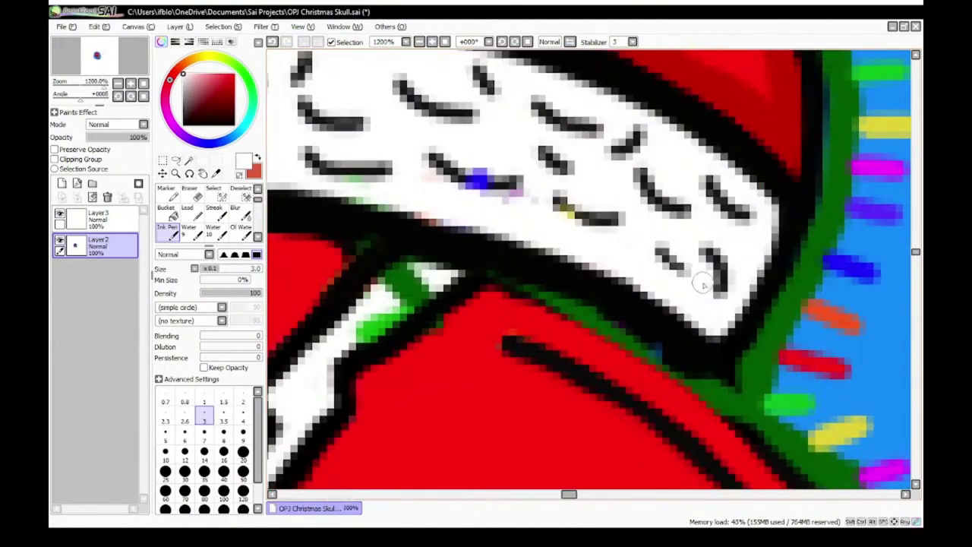
# Step: Try to cover the colour stains on two of the brim's fur marks with black strokes
pyautogui.scroll(-2, 704, 276)
pyautogui.scroll(3, 501, 304)
pyautogui.rightClick(471, 311)
pyautogui.moveTo(506, 208); pyautogui.dragTo(612, 242)
pyautogui.moveTo(665, 268); pyautogui.dragTo(703, 290)
# Step: Erase the two stained fur marks on the brim with the Eraser at size 2
pyautogui.click(190, 193)
pyautogui.click(243, 368)
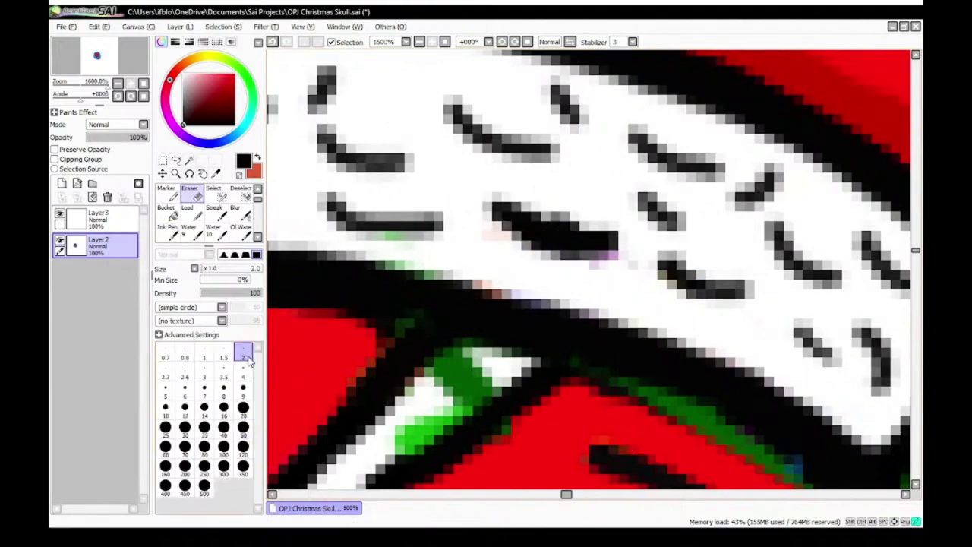
pyautogui.moveTo(614, 243); pyautogui.dragTo(494, 204)
pyautogui.moveTo(662, 266); pyautogui.dragTo(748, 291)
# Step: Redraw the erased fur marks on the brim as thin black curves with the Ink Pen at size 2
pyautogui.click(243, 353)
pyautogui.click(168, 232)
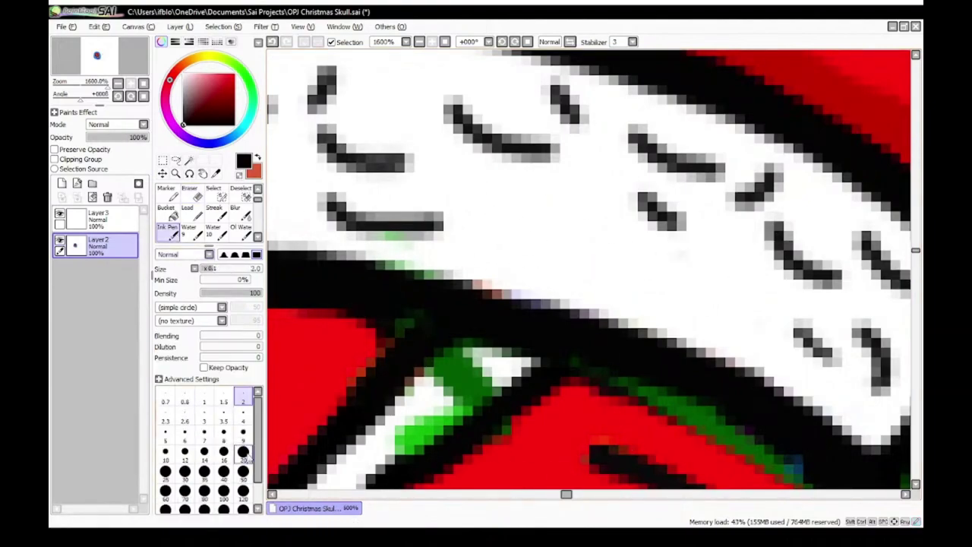
pyautogui.moveTo(500, 218); pyautogui.dragTo(595, 257)
pyautogui.moveTo(661, 272); pyautogui.dragTo(757, 325)
pyautogui.moveTo(618, 278); pyautogui.dragTo(596, 295)
pyautogui.scroll(-2, 607, 296)
pyautogui.scroll(2, 396, 408)
# Step: Paint white over the green garland remnants inside the top of the skull's crack
pyautogui.scroll(1, 441, 342)
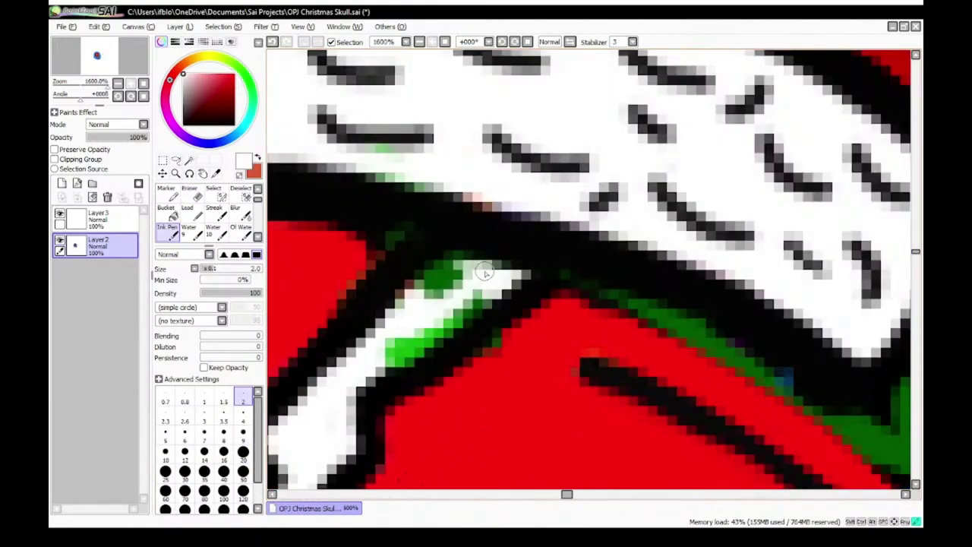
pyautogui.moveTo(449, 264); pyautogui.dragTo(409, 295)
pyautogui.scroll(-2, 357, 437)
pyautogui.scroll(2, 391, 441)
# Step: Cover the remaining green strip between the brim's outline and the forehead with red and black
pyautogui.rightClick(486, 279)
pyautogui.rightClick(525, 317)
pyautogui.scroll(-1, 487, 310)
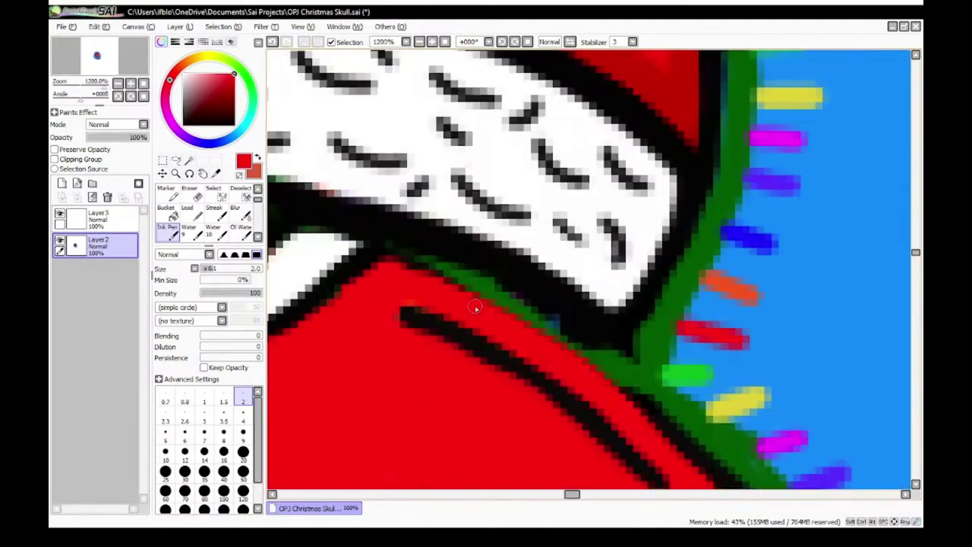
pyautogui.scroll(1, 467, 306)
pyautogui.rightClick(379, 225)
pyautogui.scroll(-4, 623, 344)
pyautogui.scroll(2, 597, 386)
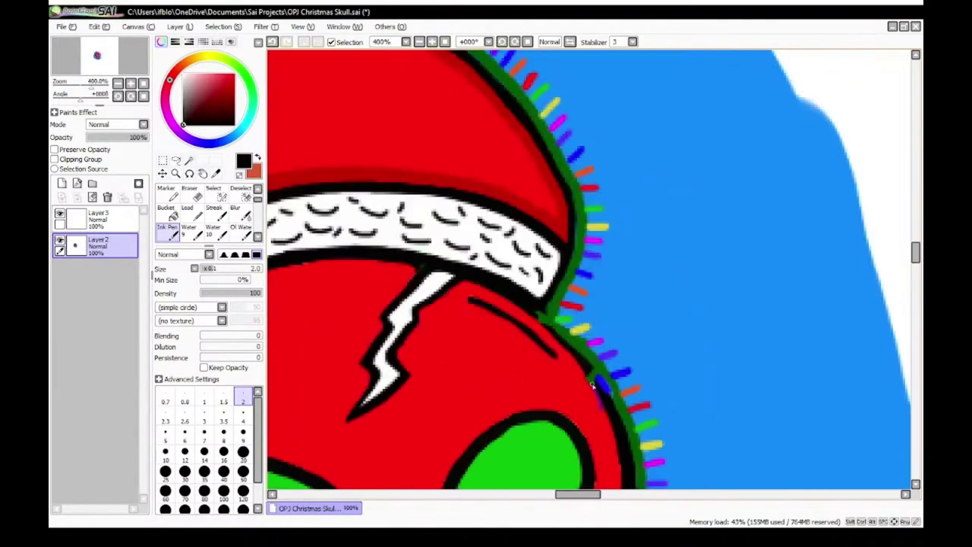
# Step: Retouch the skull's edge where the removed strand met the outer garland, using the skull's red and the garland's dark green
pyautogui.scroll(2, 511, 226)
pyautogui.scroll(-2, 471, 298)
pyautogui.scroll(1, 471, 298)
pyautogui.scroll(-3, 579, 319)
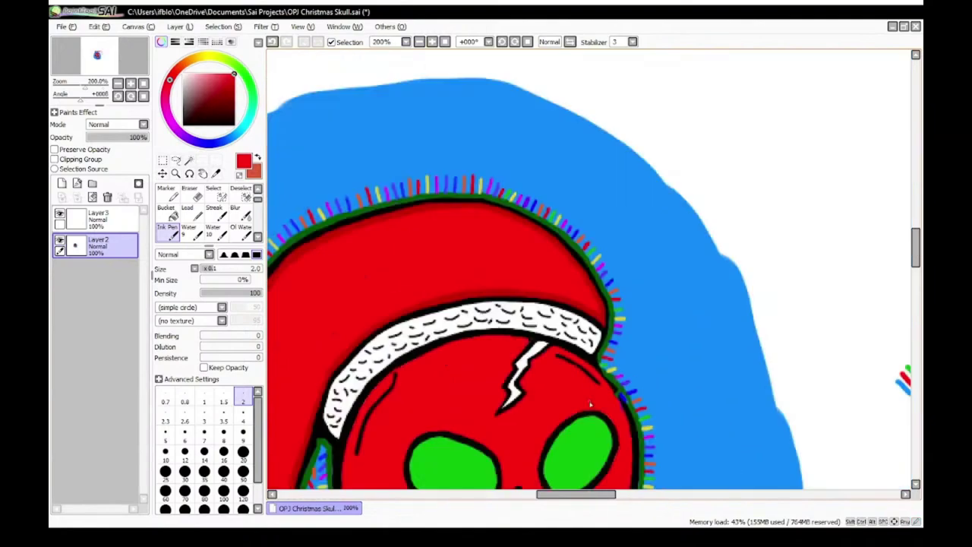
pyautogui.scroll(4, 373, 139)
pyautogui.keyDown('alt'); pyautogui.click(477, 335); pyautogui.keyUp('alt')
pyautogui.scroll(-2, 370, 189)
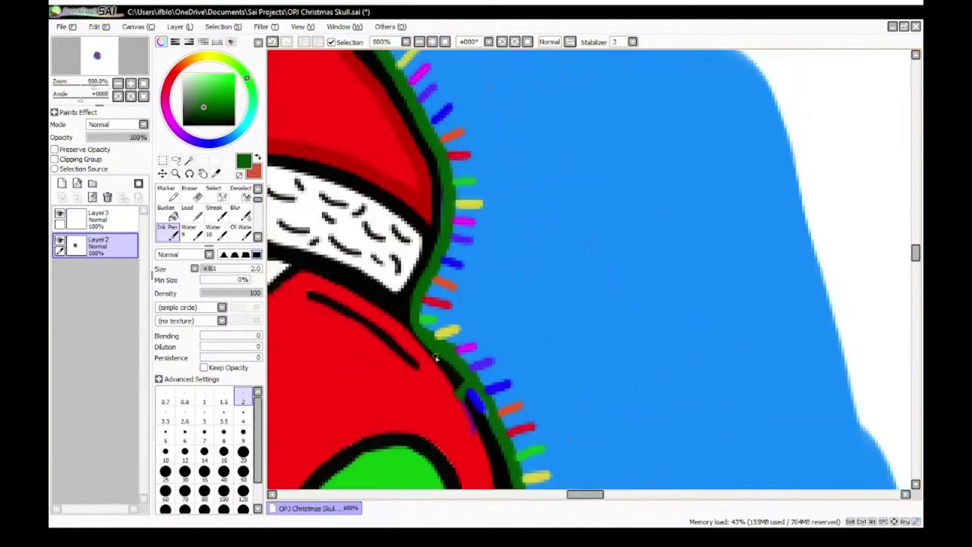
# Step: Clean the leftover coloured specks off the brim's lower edge above the crack with white and black
pyautogui.scroll(-1, 425, 319)
pyautogui.scroll(3, 464, 304)
pyautogui.keyDown('alt'); pyautogui.click(464, 304); pyautogui.keyUp('alt')
pyautogui.scroll(-2, 513, 307)
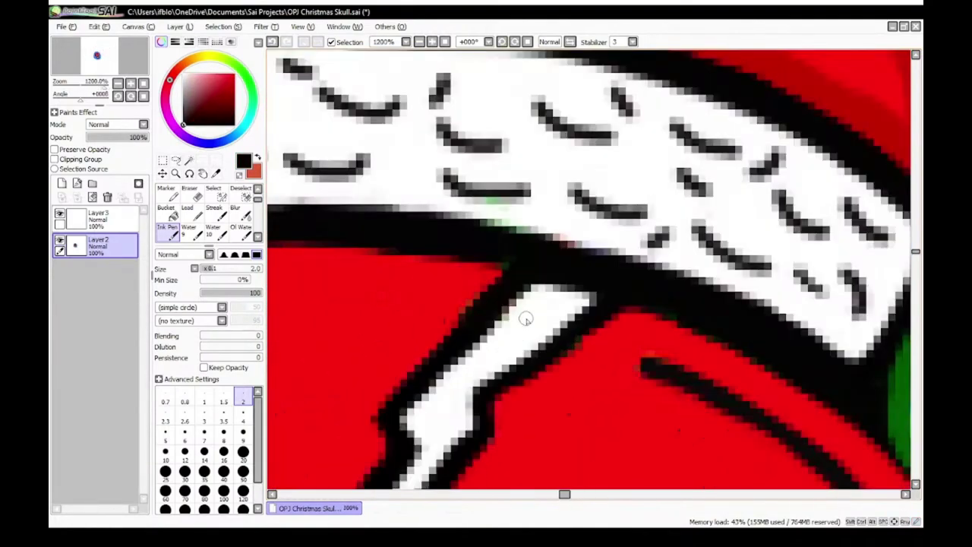
pyautogui.scroll(2, 524, 319)
pyautogui.keyDown('alt'); pyautogui.click(488, 324); pyautogui.keyUp('alt')
pyautogui.keyDown('alt'); pyautogui.click(582, 385); pyautogui.keyUp('alt')
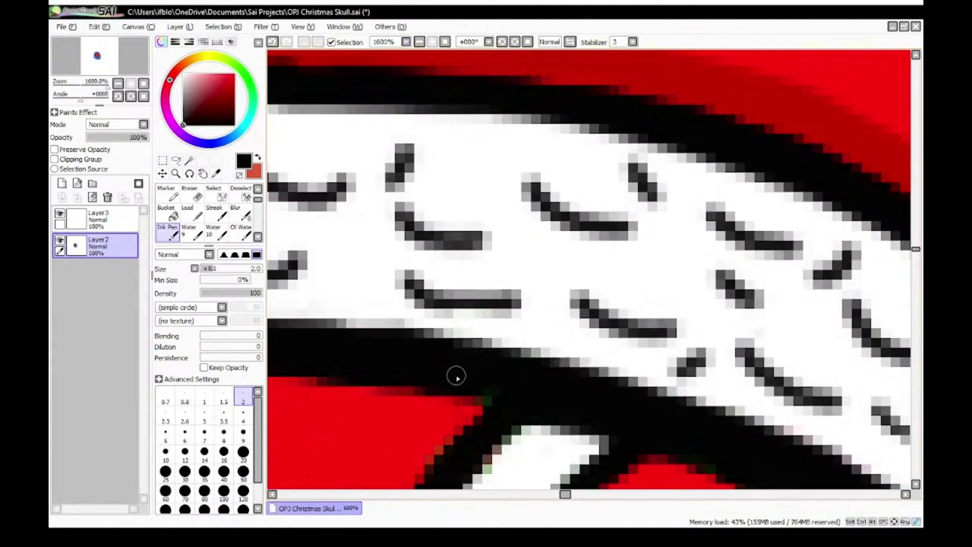
pyautogui.scroll(-4, 456, 375)
pyautogui.scroll(4, 306, 392)
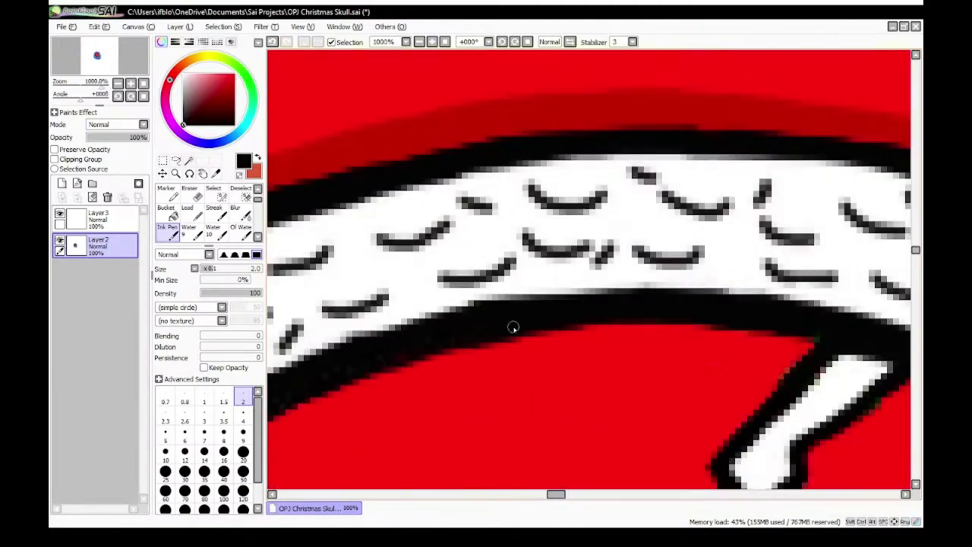
# Step: Paint black over the stray blue and purple specks on the skull's outline beside the outer garland
pyautogui.scroll(-4, 514, 327)
pyautogui.scroll(3, 582, 380)
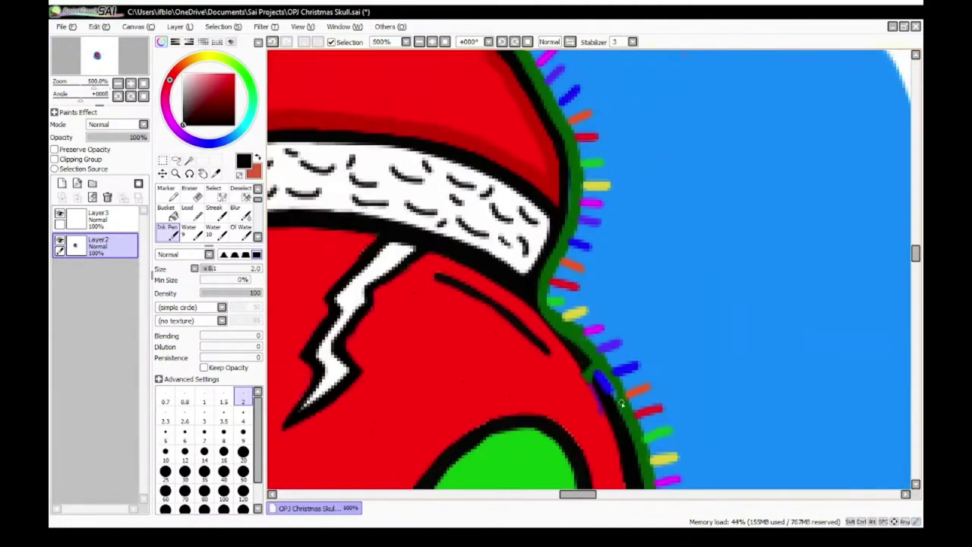
pyautogui.scroll(4, 621, 404)
pyautogui.keyDown('alt'); pyautogui.click(392, 312); pyautogui.keyUp('alt')
pyautogui.moveTo(406, 251); pyautogui.dragTo(424, 276)
pyautogui.rightClick(441, 289)
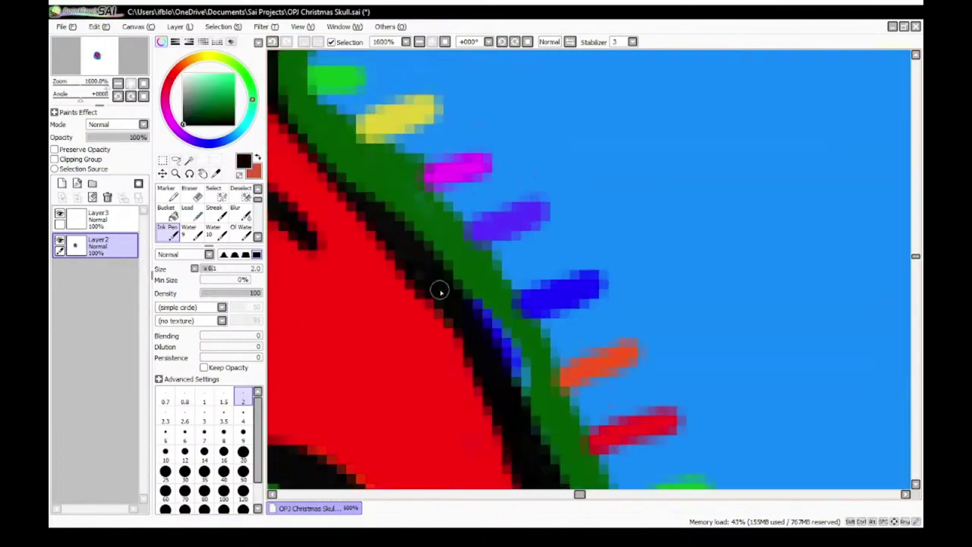
pyautogui.scroll(-2, 410, 287)
pyautogui.scroll(4, 474, 450)
# Step: Restore the garland strand beside the skull's upper edge with its dark green
pyautogui.rightClick(347, 126)
pyautogui.scroll(-4, 373, 418)
pyautogui.scroll(4, 416, 304)
pyautogui.rightClick(418, 312)
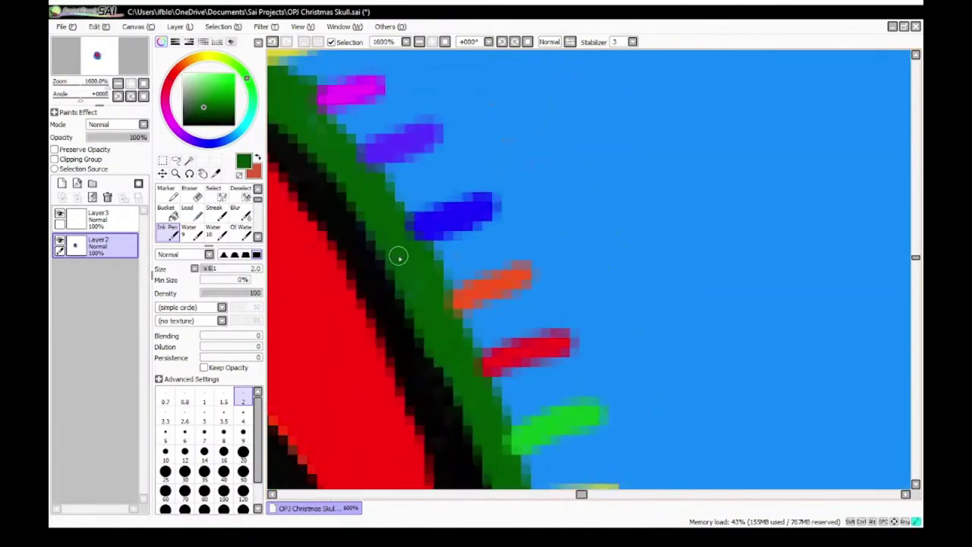
pyautogui.scroll(-5, 398, 257)
pyautogui.scroll(5, 328, 224)
pyautogui.scroll(-5, 454, 361)
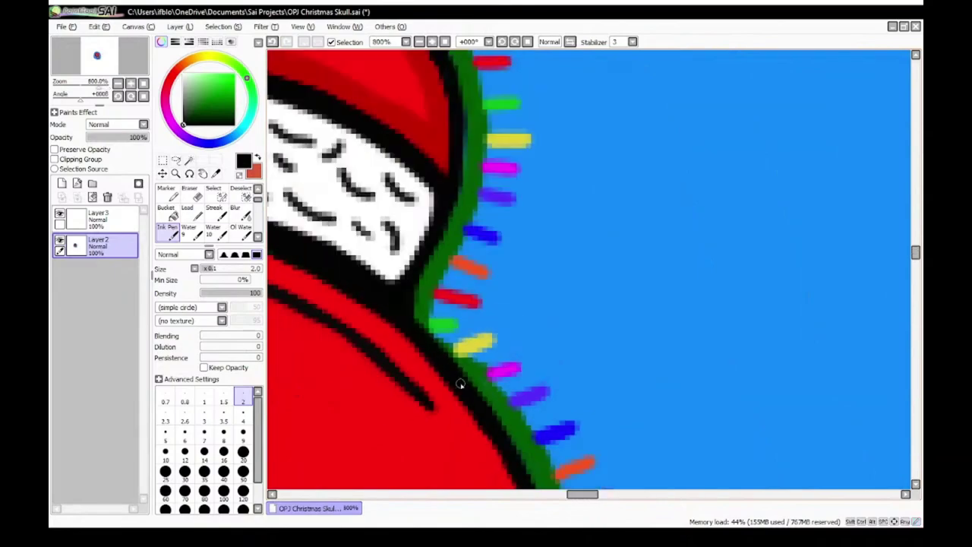
# Step: Clean up the outline and garland just below the brim's corner with black and dark green
pyautogui.scroll(4, 382, 193)
pyautogui.scroll(-5, 382, 194)
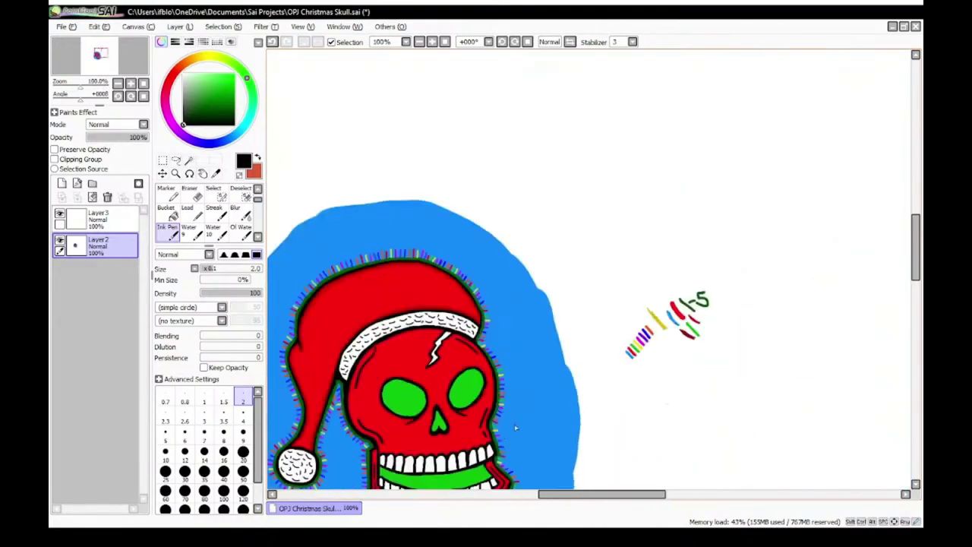
pyautogui.scroll(5, 471, 220)
pyautogui.keyDown('alt'); pyautogui.click(484, 266); pyautogui.keyUp('alt')
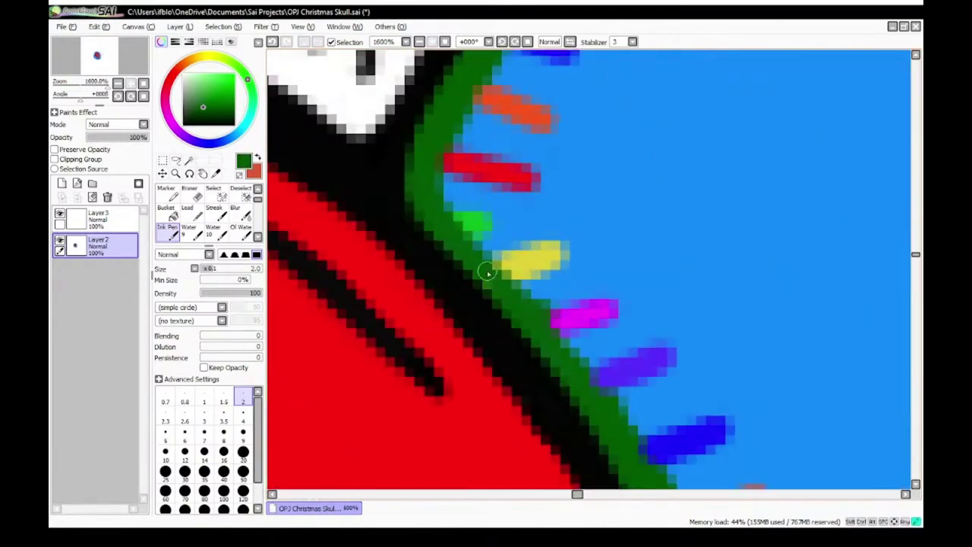
pyautogui.scroll(-5, 487, 272)
pyautogui.scroll(5, 469, 338)
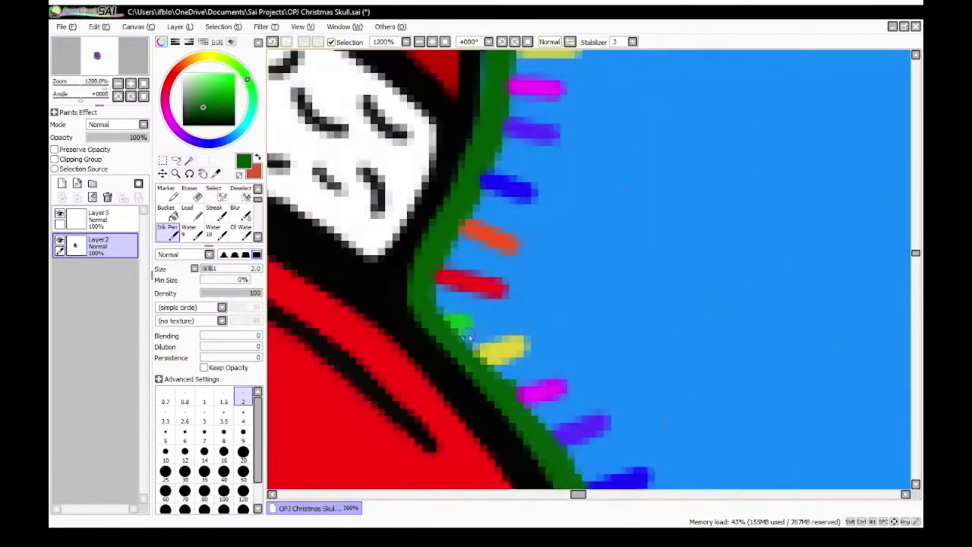
# Step: Try adding small dark green sockets at the base of the lights along the hat's upper curve
pyautogui.scroll(-5, 456, 357)
pyautogui.scroll(3, 425, 303)
pyautogui.scroll(-3, 331, 408)
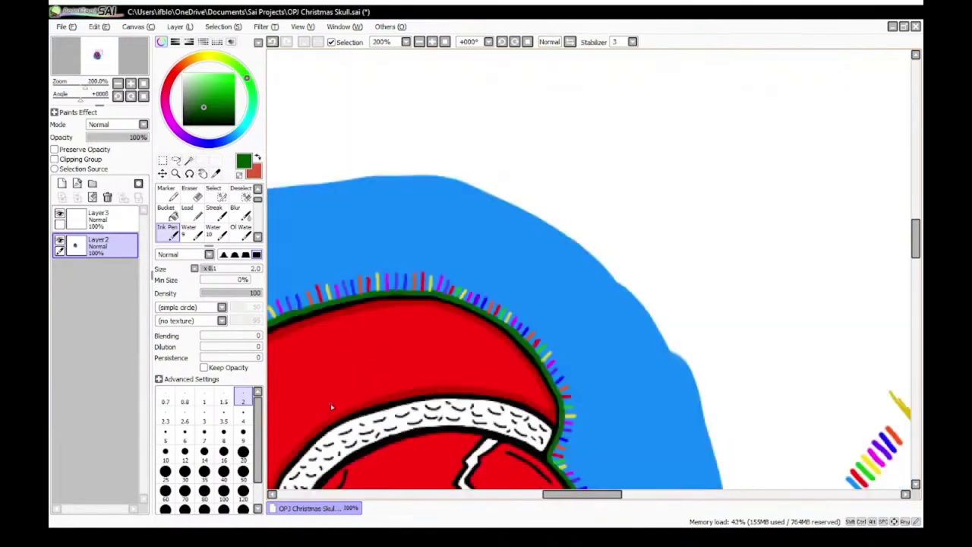
pyautogui.scroll(5, 372, 250)
pyautogui.scroll(-4, 391, 296)
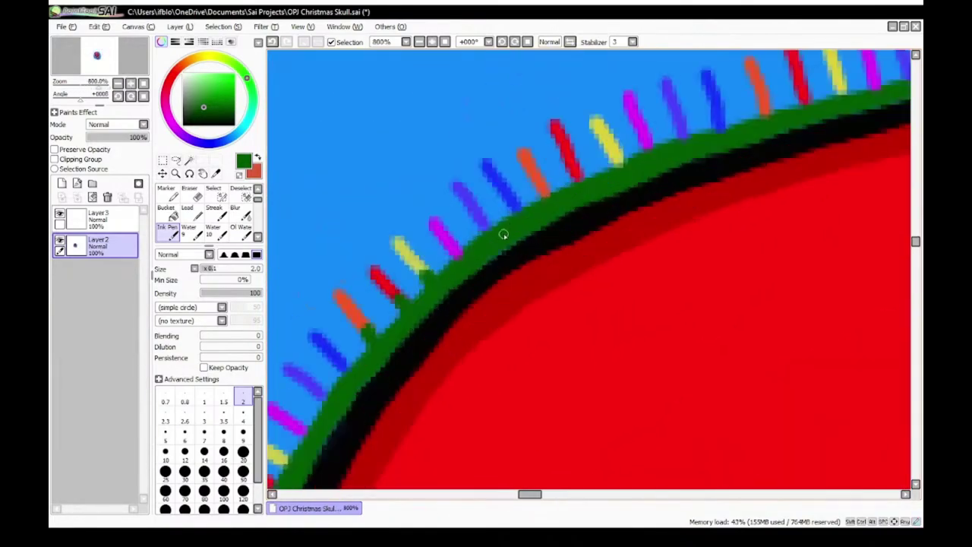
pyautogui.scroll(4, 403, 322)
pyautogui.scroll(-3, 414, 187)
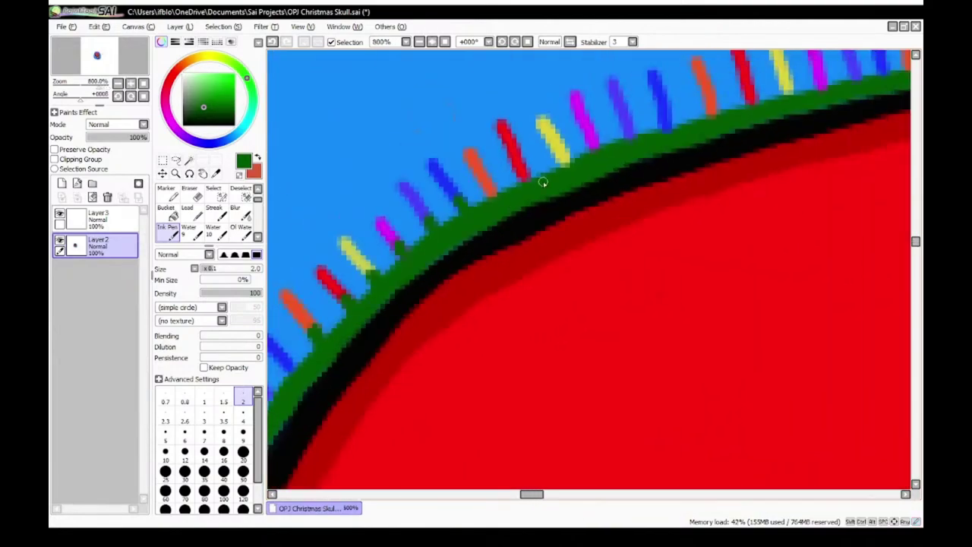
pyautogui.scroll(2, 466, 210)
pyautogui.scroll(-4, 514, 203)
pyautogui.scroll(1, 513, 203)
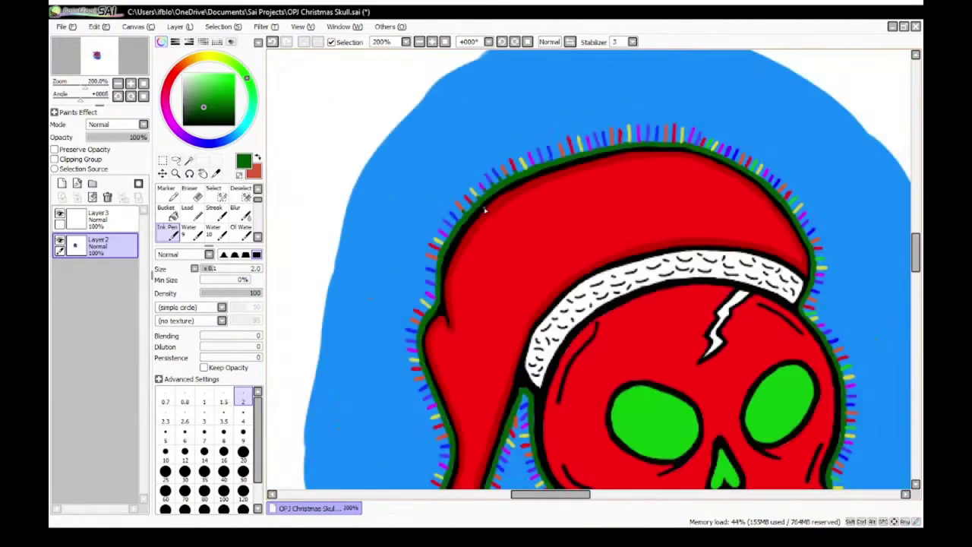
# Step: Try continuing the dark green sockets under the following lights toward the top of the hat
pyautogui.scroll(-3, 498, 221)
pyautogui.scroll(1, 482, 234)
pyautogui.scroll(4, 482, 234)
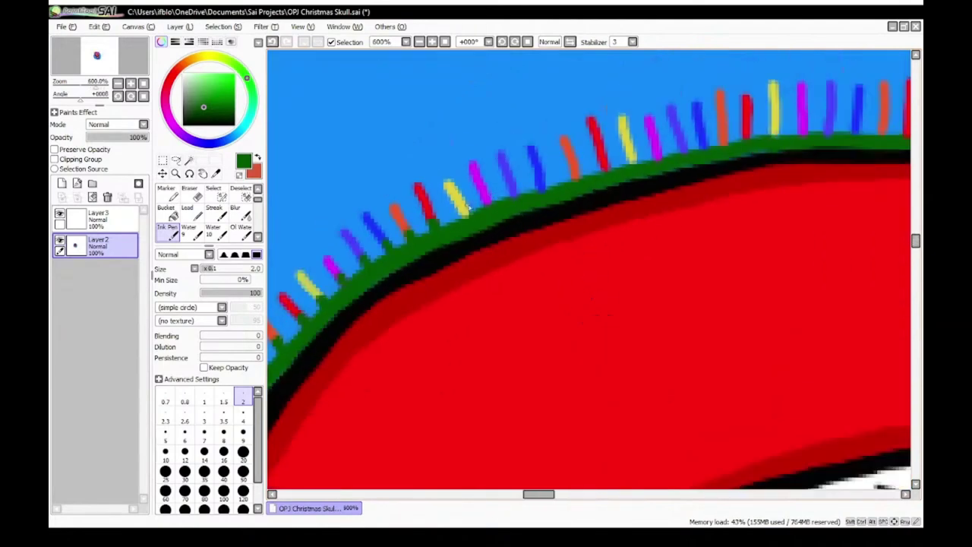
pyautogui.scroll(-2, 558, 253)
pyautogui.scroll(-2, 558, 259)
pyautogui.scroll(4, 562, 250)
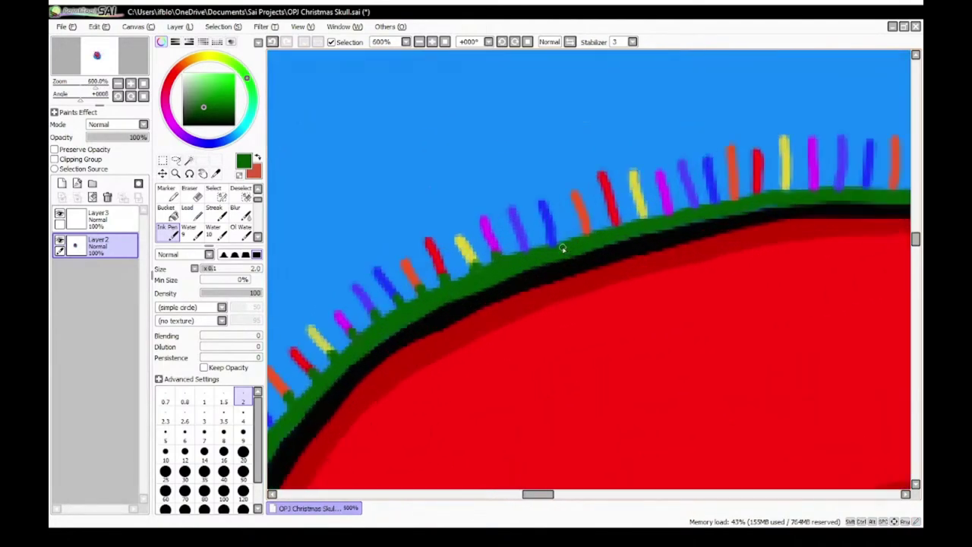
pyautogui.scroll(-5, 494, 243)
pyautogui.scroll(2, 509, 317)
pyautogui.scroll(-4, 509, 317)
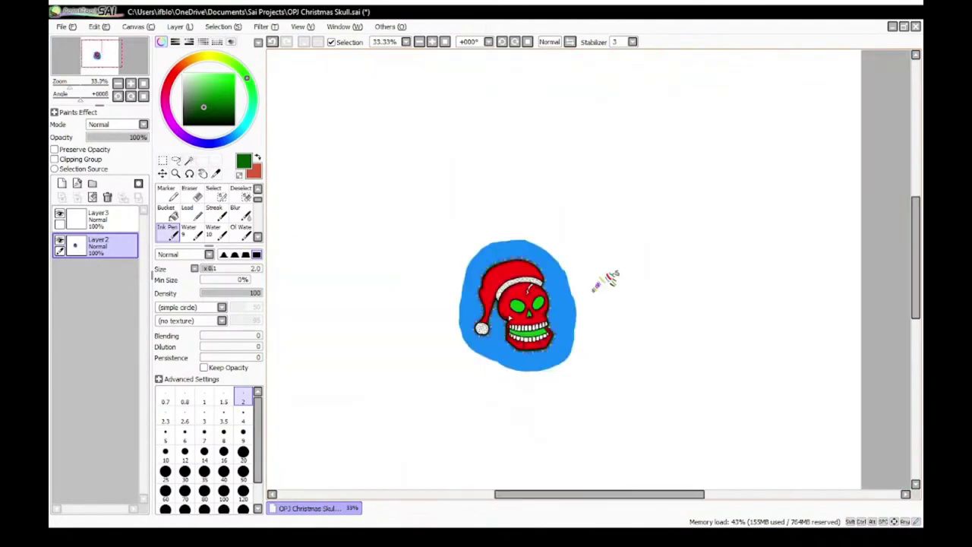
pyautogui.scroll(2, 509, 317)
pyautogui.scroll(6, 481, 177)
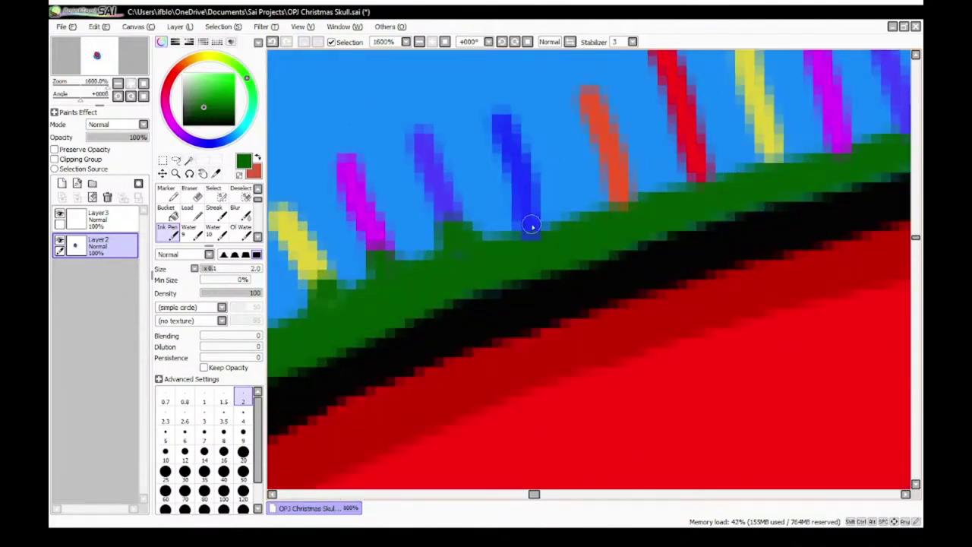
pyautogui.moveTo(546, 228); pyautogui.dragTo(531, 231)
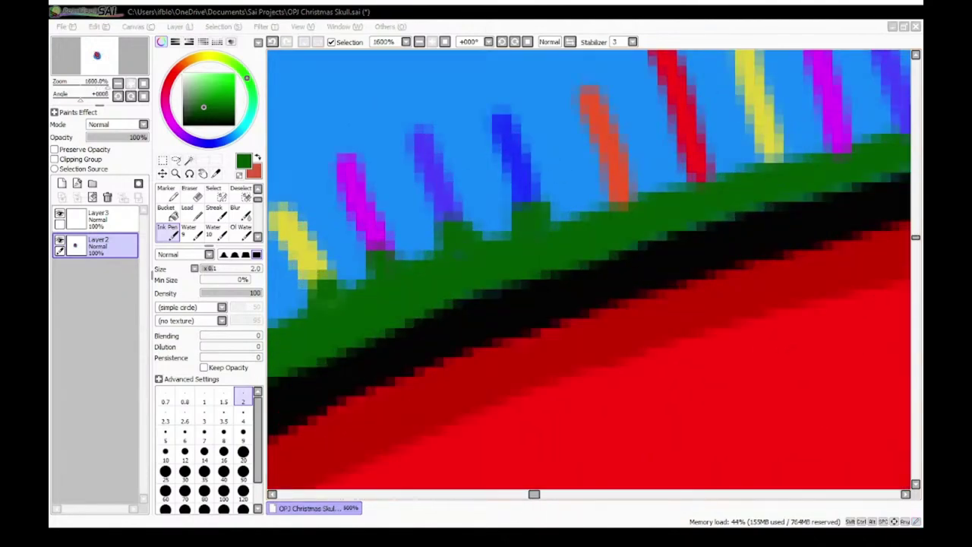
pyautogui.moveTo(632, 209); pyautogui.dragTo(427, 316)
# Step: Undo the dark green sockets under the hat's lights
pyautogui.scroll(-6, 500, 293)
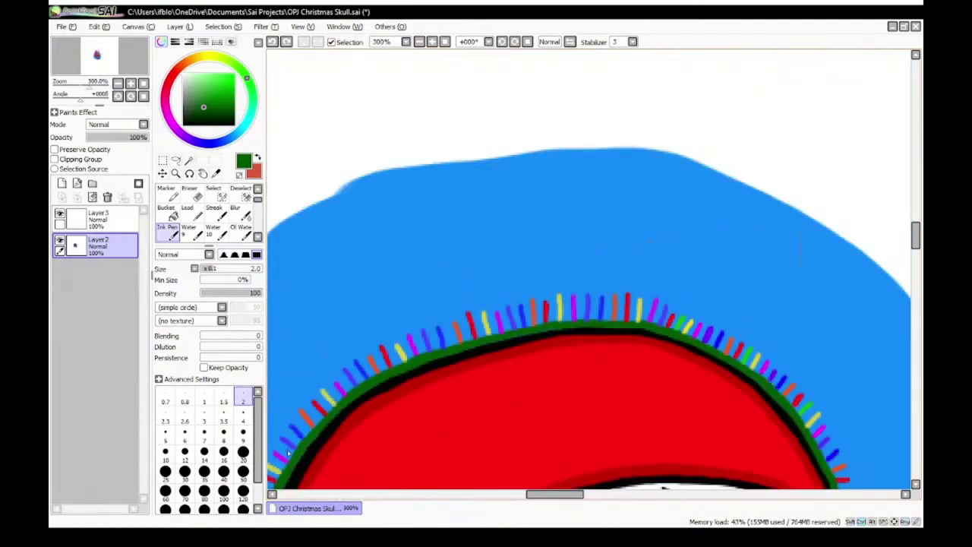
pyautogui.scroll(-3, 304, 461)
pyautogui.scroll(1, 323, 459)
pyautogui.scroll(-3, 323, 459)
pyautogui.scroll(3, 299, 452)
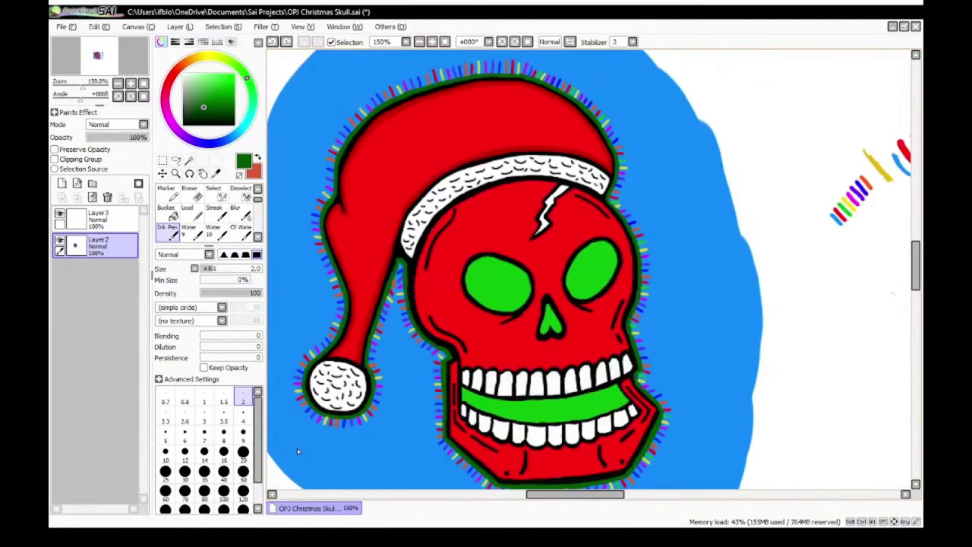
pyautogui.scroll(-3, 297, 426)
pyautogui.scroll(4, 353, 313)
pyautogui.scroll(-3, 411, 312)
pyautogui.scroll(-1, 498, 215)
# Step: Fill the white crack in the skull's forehead with the bright green of the eyes
pyautogui.scroll(8, 498, 215)
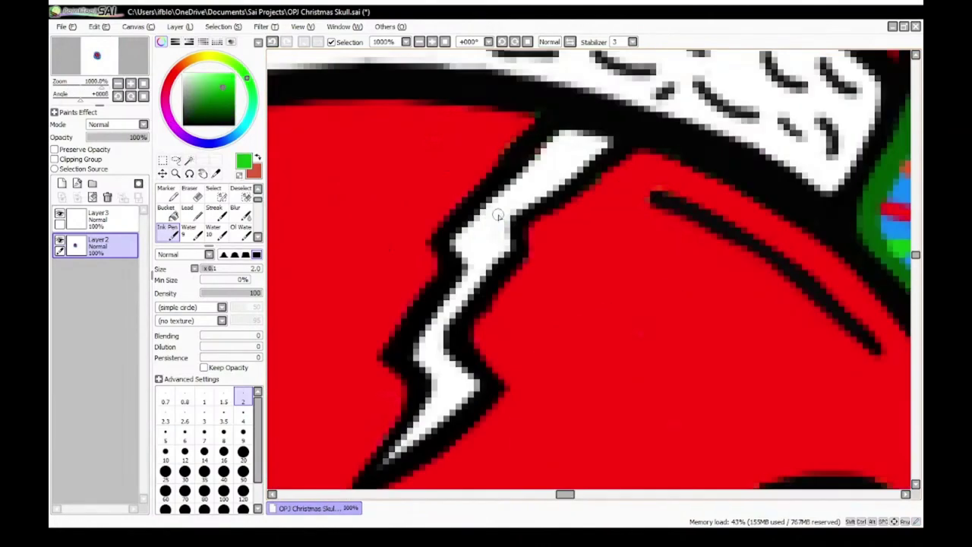
pyautogui.moveTo(497, 215); pyautogui.dragTo(487, 227)
pyautogui.scroll(2, 487, 228)
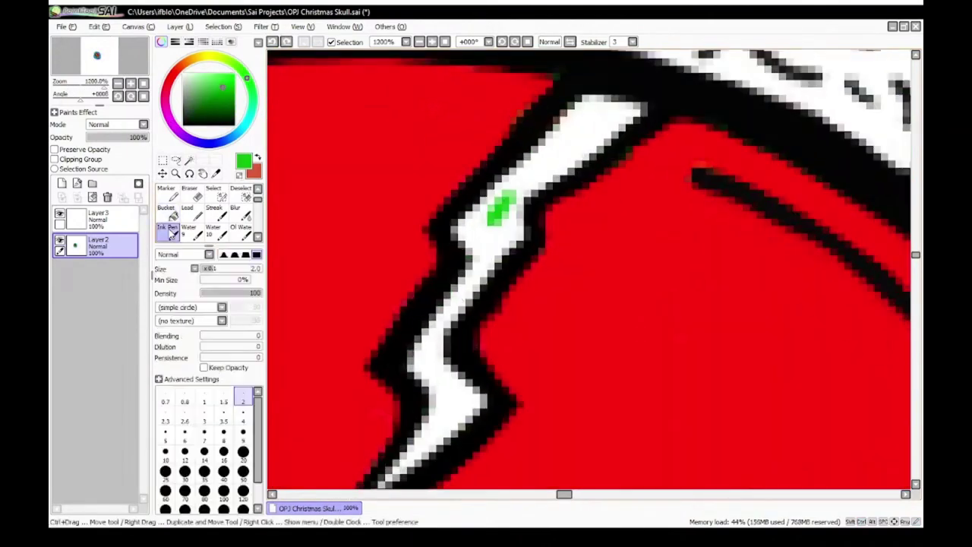
pyautogui.moveTo(445, 312); pyautogui.dragTo(466, 276)
pyautogui.moveTo(445, 401); pyautogui.dragTo(455, 447)
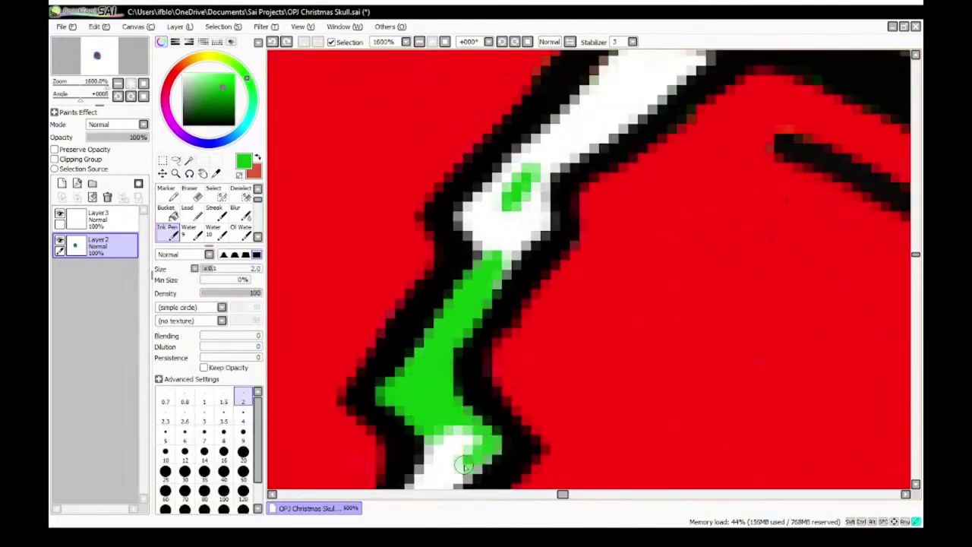
pyautogui.scroll(-4, 454, 447)
pyautogui.scroll(4, 471, 257)
pyautogui.scroll(-4, 490, 313)
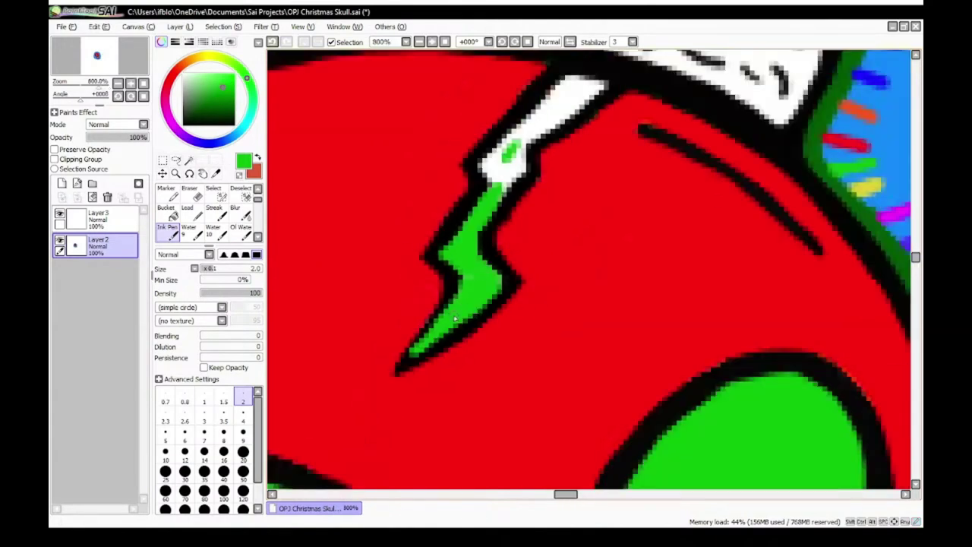
pyautogui.scroll(4, 442, 247)
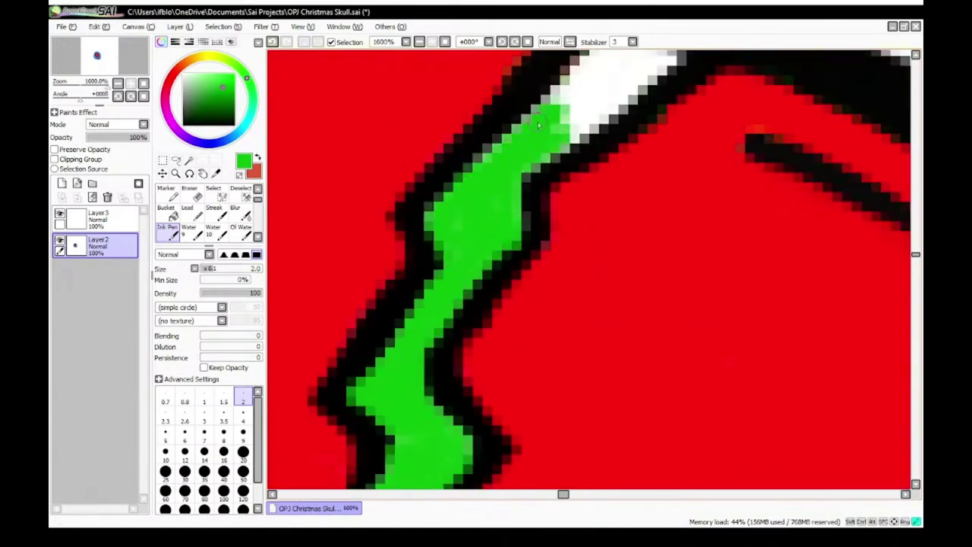
pyautogui.scroll(-4, 538, 124)
pyautogui.scroll(4, 494, 212)
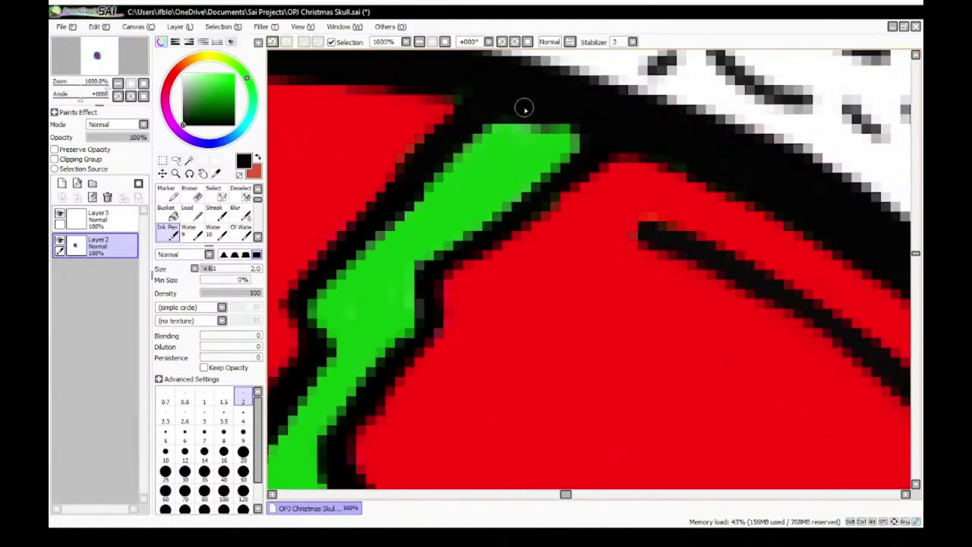
# Step: Retouch the outline around the green crack with black, from the brim down to its pointed tip
pyautogui.scroll(-3, 525, 108)
pyautogui.scroll(3, 496, 238)
pyautogui.scroll(-4, 698, 69)
pyautogui.scroll(4, 648, 165)
pyautogui.moveTo(637, 164); pyautogui.dragTo(516, 303)
pyautogui.moveTo(464, 213); pyautogui.dragTo(371, 355)
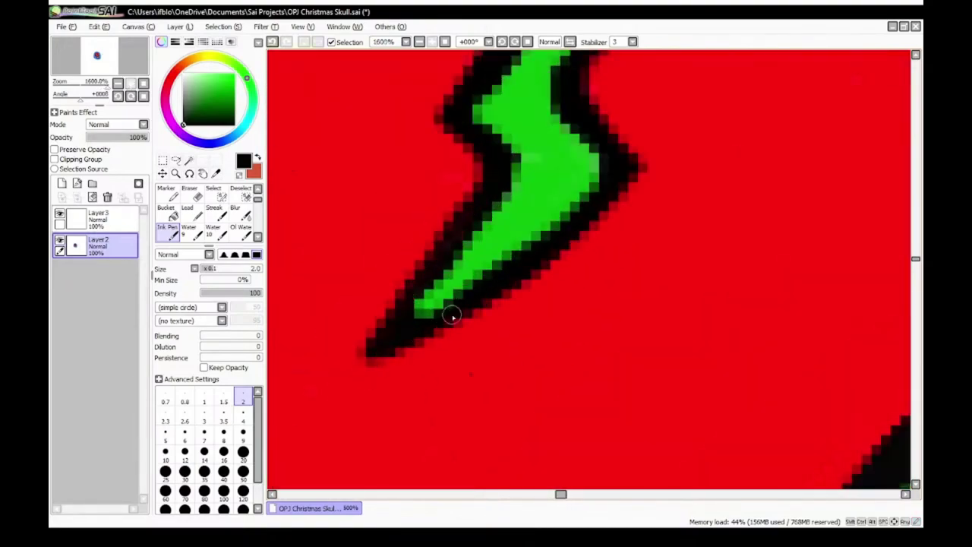
pyautogui.scroll(-9, 453, 316)
pyautogui.scroll(3, 416, 408)
pyautogui.scroll(-2, 376, 373)
pyautogui.scroll(2, 379, 335)
pyautogui.scroll(-2, 372, 266)
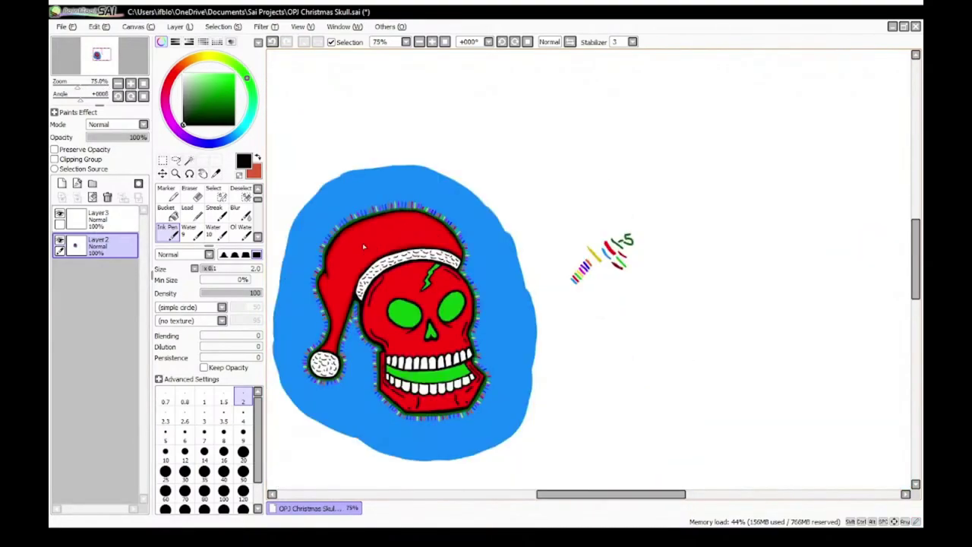
# Step: Trim the outer ends of the hat's lights with the background blue, using a size 9 brush
pyautogui.scroll(3, 363, 245)
pyautogui.rightClick(449, 190)
pyautogui.click(243, 435)
pyautogui.scroll(-2, 456, 251)
pyautogui.scroll(3, 466, 245)
pyautogui.scroll(-3, 466, 206)
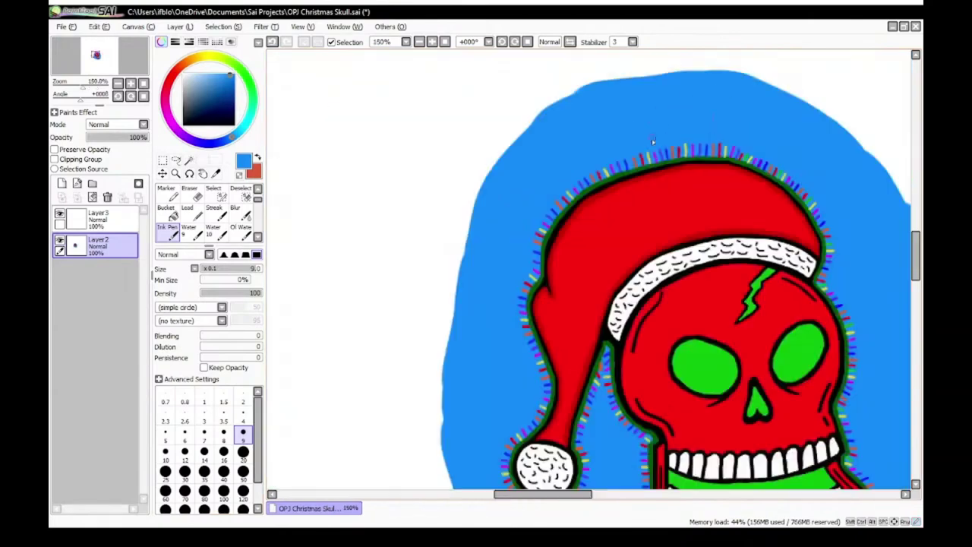
pyautogui.scroll(3, 648, 179)
pyautogui.scroll(-3, 746, 186)
pyautogui.scroll(3, 490, 173)
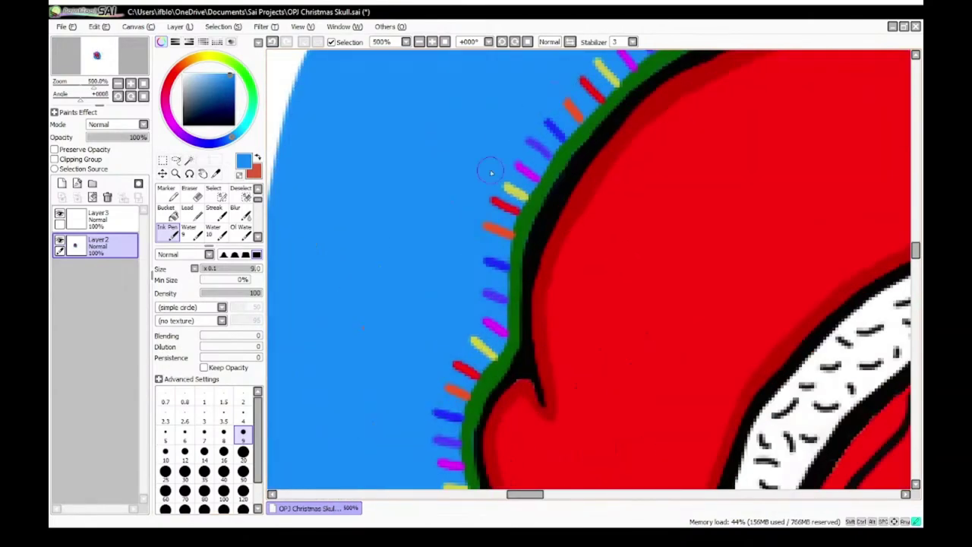
# Step: Even out the light ends around the hat's pom-pom with the background blue
pyautogui.scroll(-3, 439, 387)
pyautogui.scroll(2, 433, 324)
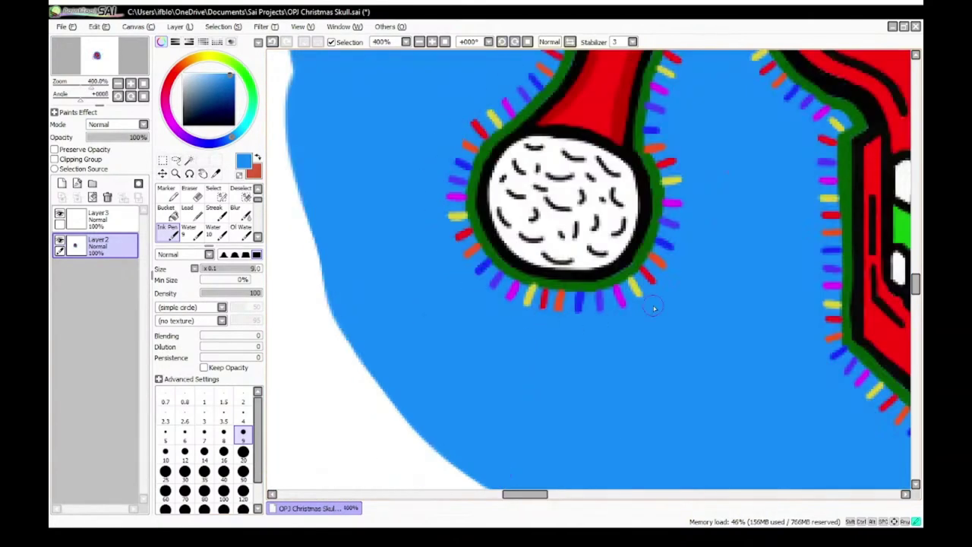
pyautogui.scroll(-3, 653, 306)
pyautogui.scroll(-2, 630, 352)
pyautogui.scroll(2, 661, 183)
# Step: Dot white snowflakes at brush size 9 across the blue background beside and above the Santa hat
pyautogui.scroll(2, 790, 114)
pyautogui.rightClick(694, 196)
pyautogui.scroll(-2, 695, 195)
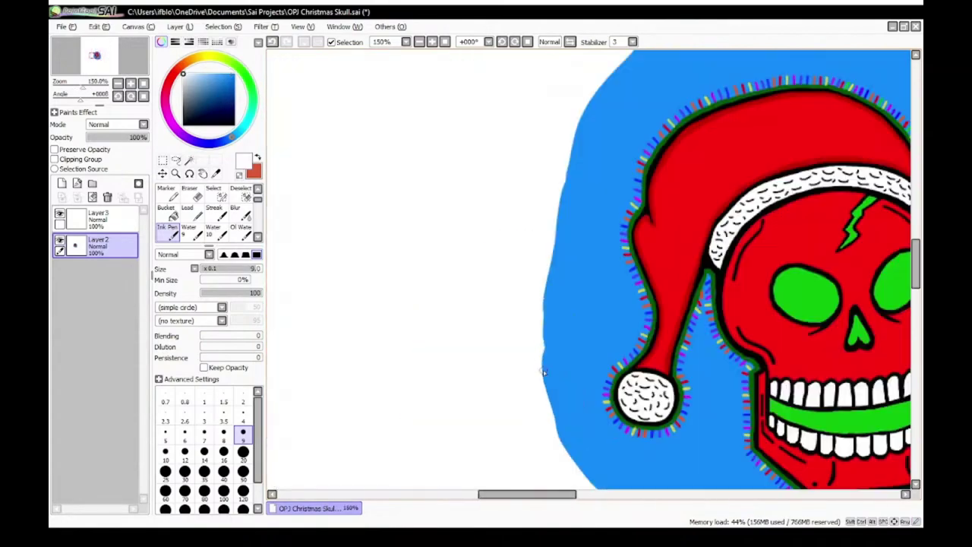
pyautogui.scroll(2, 558, 346)
pyautogui.click(575, 343)
pyautogui.click(660, 295)
pyautogui.click(605, 246)
pyautogui.click(637, 156)
pyautogui.scroll(-3, 628, 368)
pyautogui.scroll(2, 687, 247)
pyautogui.click(564, 207)
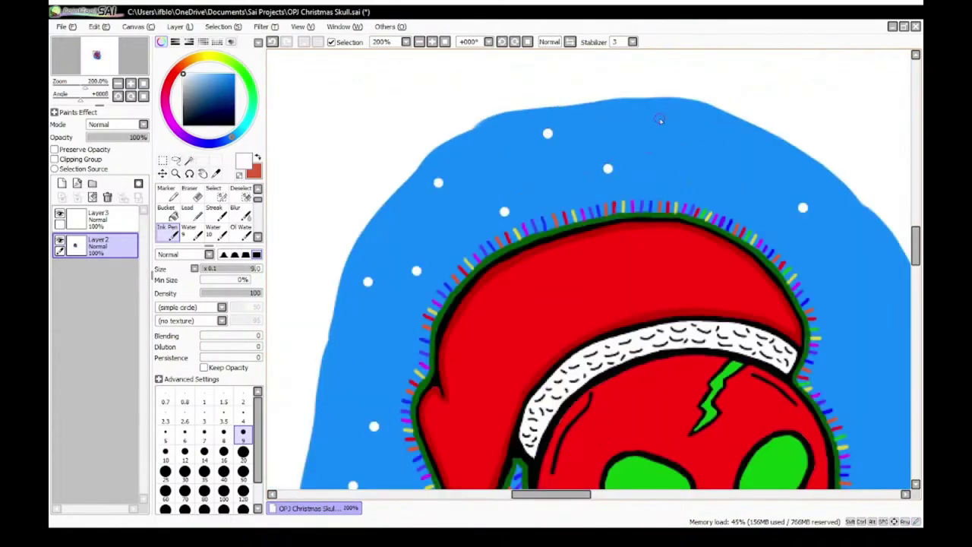
# Step: Scatter more white size 9 snow dots over the blue background beside the skull and below the jaw
pyautogui.scroll(-2, 660, 120)
pyautogui.scroll(2, 621, 245)
pyautogui.scroll(-5, 527, 120)
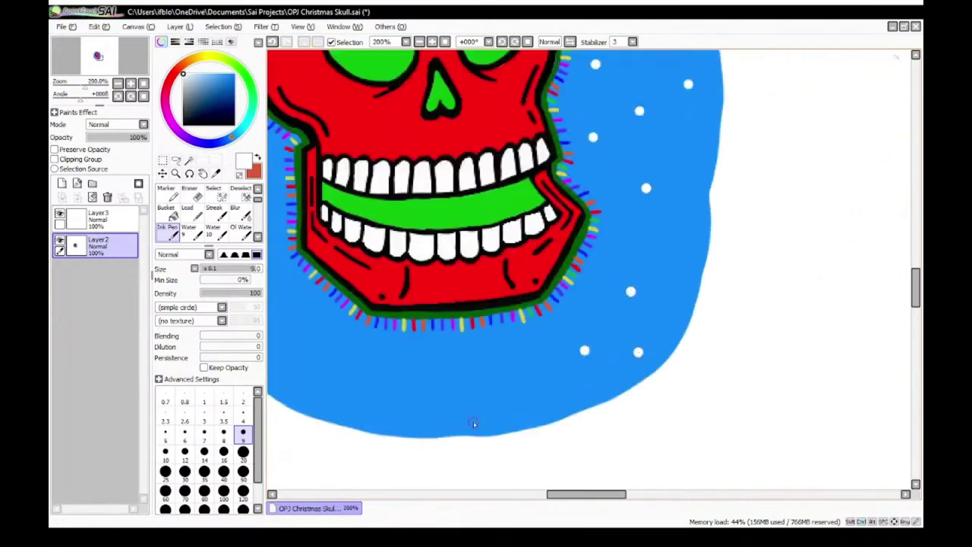
pyautogui.scroll(-1, 542, 387)
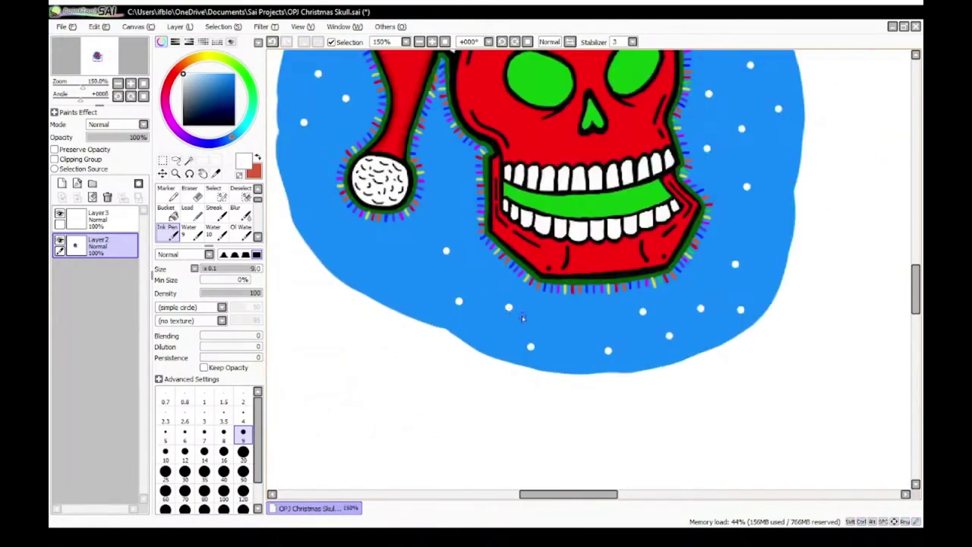
pyautogui.scroll(-1, 523, 318)
pyautogui.scroll(4, 481, 341)
pyautogui.scroll(-7, 578, 336)
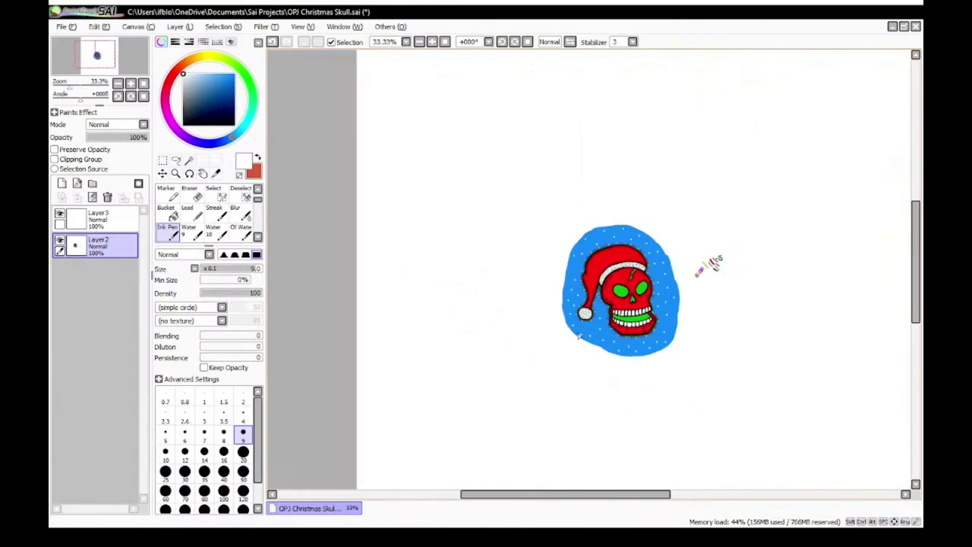
# Step: Dot smaller white snowflakes at brush size 6 between the larger dots above the Santa hat and along its brim side
pyautogui.scroll(8, 579, 337)
pyautogui.scroll(-5, 575, 380)
pyautogui.scroll(4, 619, 314)
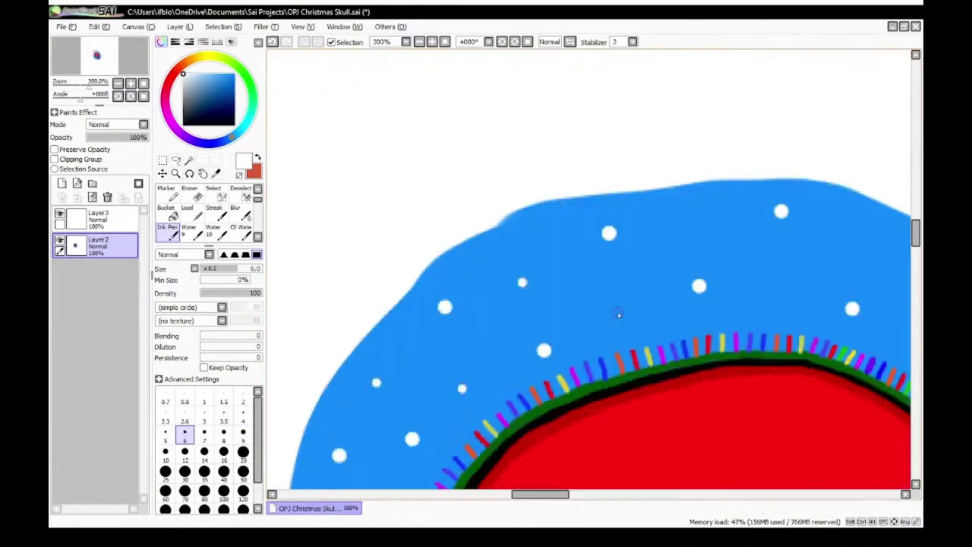
pyautogui.scroll(-6, 487, 211)
pyautogui.scroll(6, 531, 225)
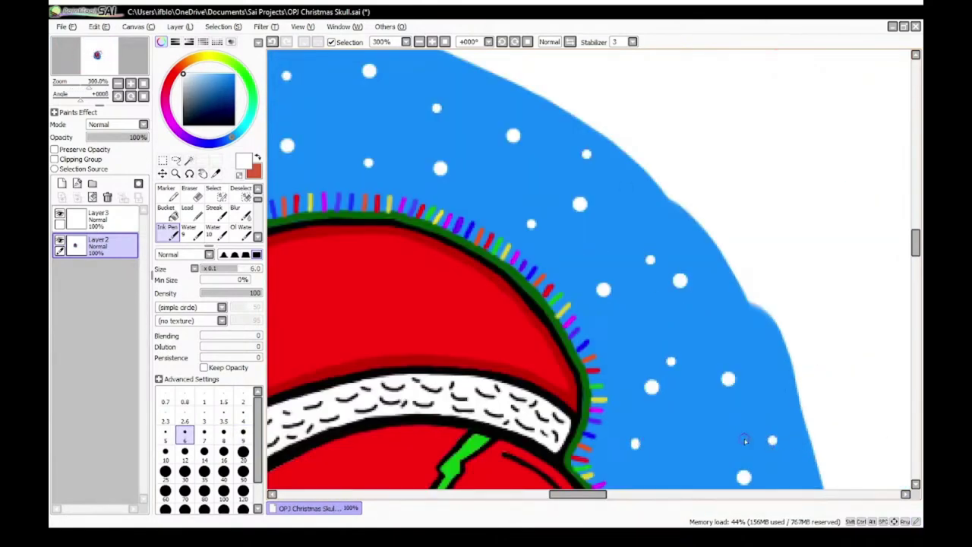
pyautogui.scroll(-6, 836, 384)
pyautogui.scroll(7, 839, 402)
pyautogui.scroll(-5, 837, 315)
pyautogui.scroll(4, 735, 300)
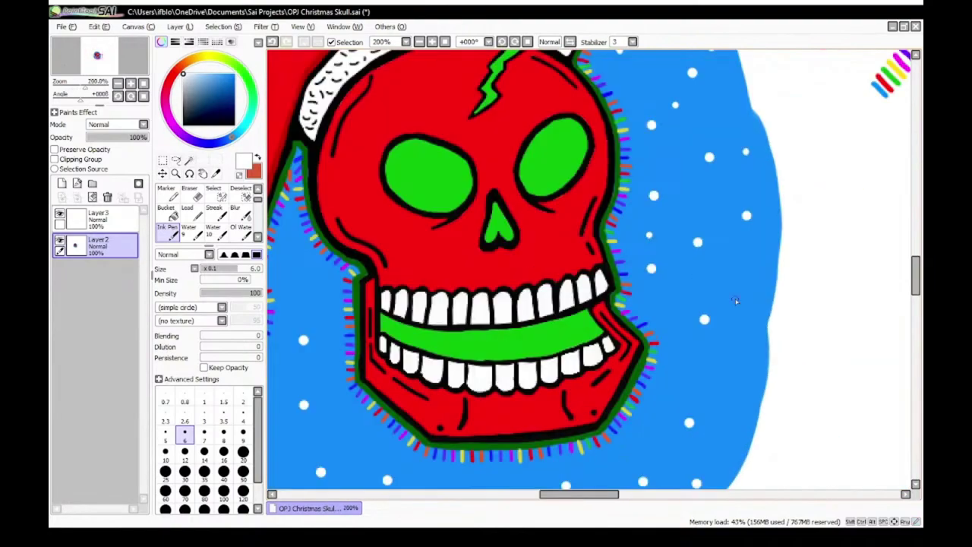
# Step: Add white size 6 snow dots over the blue background beside the skull's face and jaw and below the jaw
pyautogui.scroll(-4, 650, 357)
pyautogui.scroll(5, 656, 412)
pyautogui.scroll(1, 642, 168)
pyautogui.click(617, 120)
pyautogui.click(707, 226)
pyautogui.click(627, 332)
pyautogui.scroll(-3, 646, 312)
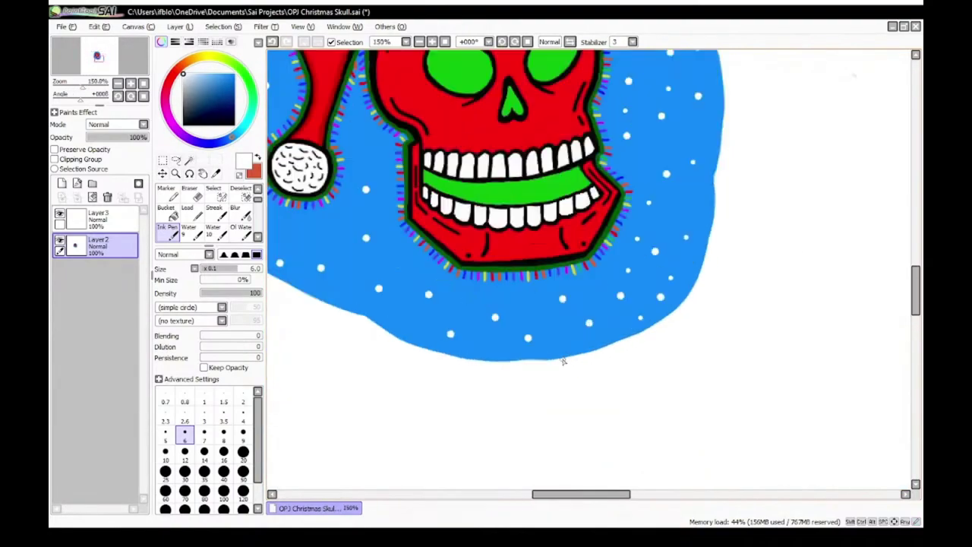
pyautogui.scroll(2, 564, 360)
pyautogui.click(669, 298)
pyautogui.scroll(-3, 661, 300)
pyautogui.scroll(3, 604, 340)
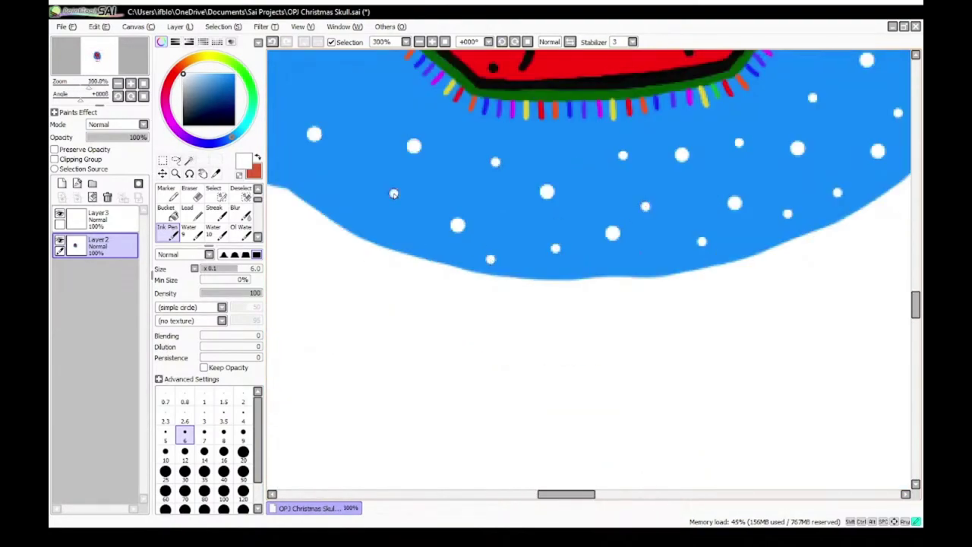
pyautogui.scroll(-1, 440, 164)
pyautogui.scroll(2, 390, 123)
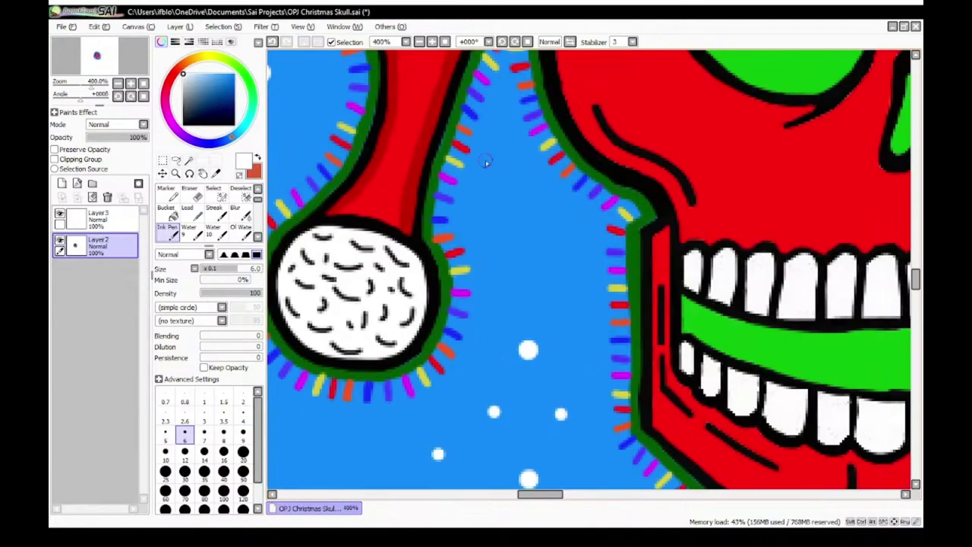
# Step: Fill the blue around the hat's pom-pom, between hat and skull and along the hat's outer side with size 6 snow dots
pyautogui.scroll(-1, 507, 212)
pyautogui.scroll(-1, 593, 230)
pyautogui.scroll(1, 618, 124)
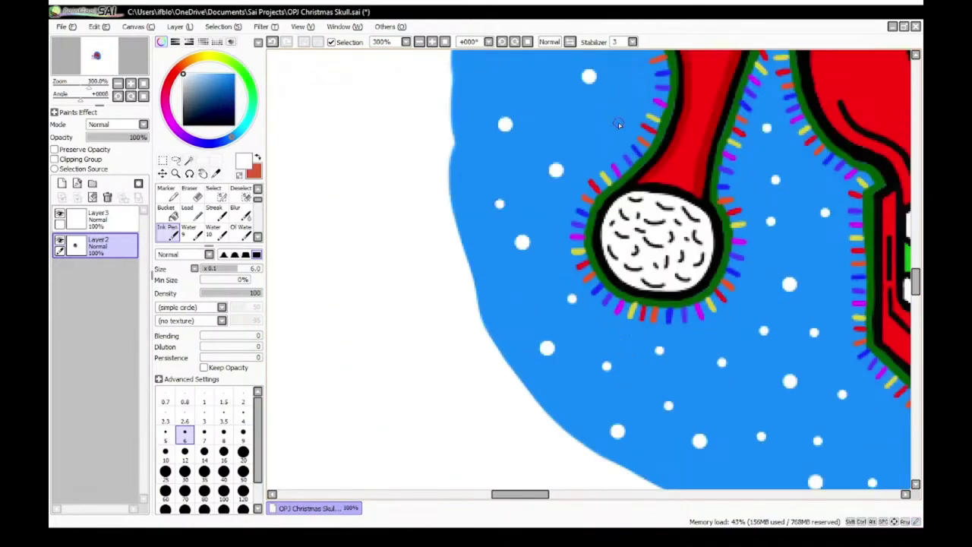
pyautogui.scroll(-1, 585, 235)
pyautogui.scroll(2, 566, 84)
pyautogui.scroll(-2, 479, 304)
pyautogui.scroll(1, 489, 120)
pyautogui.scroll(5, 504, 271)
pyautogui.scroll(-4, 459, 275)
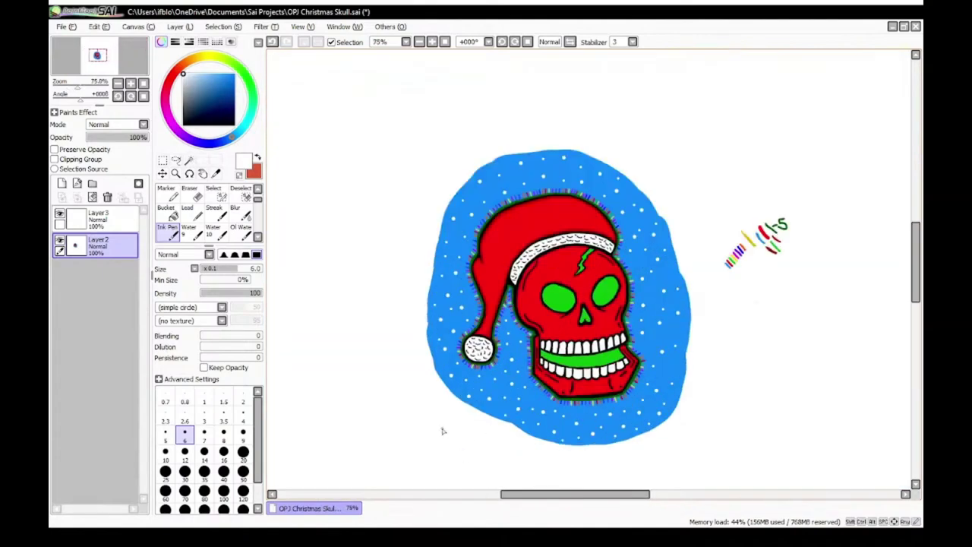
# Step: Dot tiny white snowflakes at brush size 3 above the Santa hat and down the blue area beside the skull's face
pyautogui.click(205, 415)
pyautogui.scroll(5, 489, 174)
pyautogui.click(464, 284)
pyautogui.click(598, 274)
pyautogui.click(590, 180)
pyautogui.scroll(-2, 646, 274)
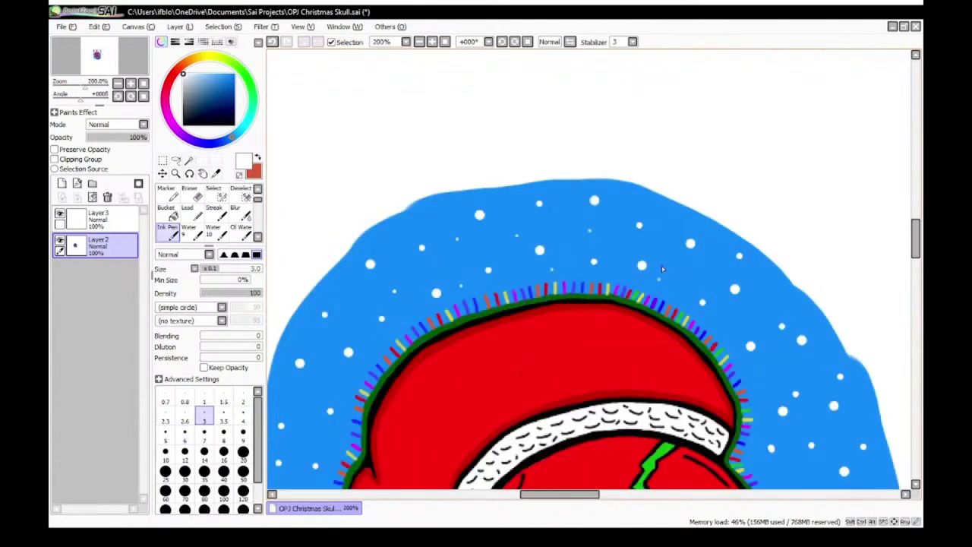
pyautogui.scroll(1, 664, 269)
pyautogui.scroll(-2, 734, 423)
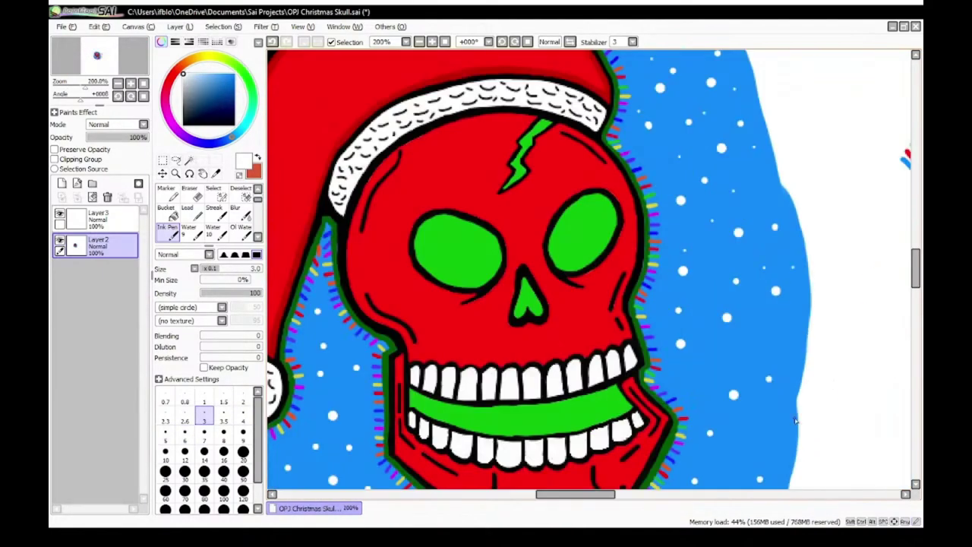
# Step: Scatter white size 3 dots beside and below the jaw, around the pom-pom and along the hat's outer side, and save the file
pyautogui.scroll(2, 722, 388)
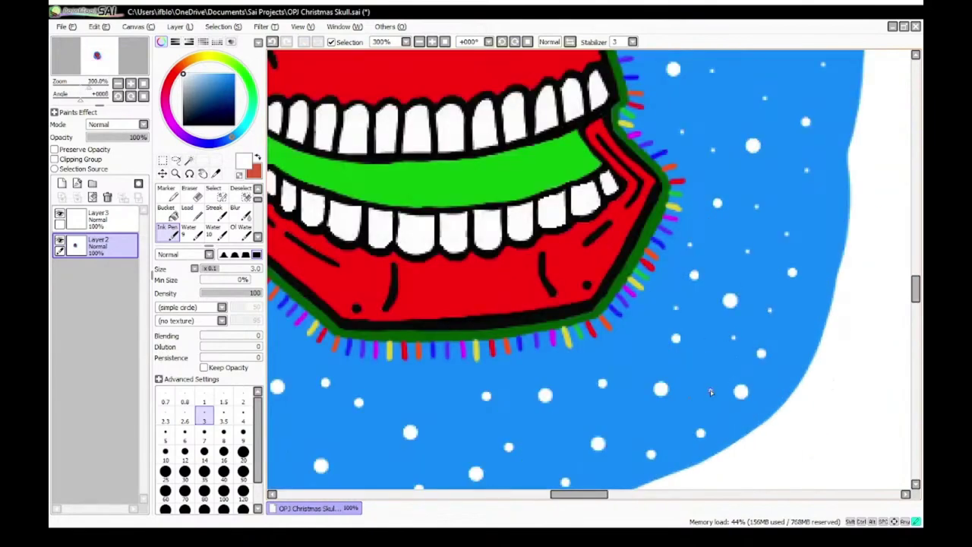
pyautogui.scroll(-2, 642, 435)
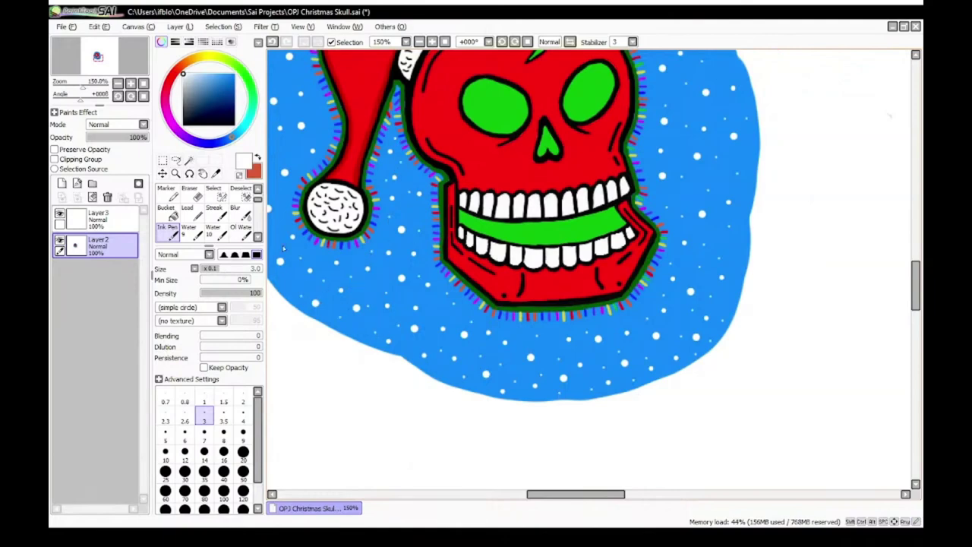
pyautogui.scroll(1, 283, 247)
pyautogui.scroll(2, 413, 190)
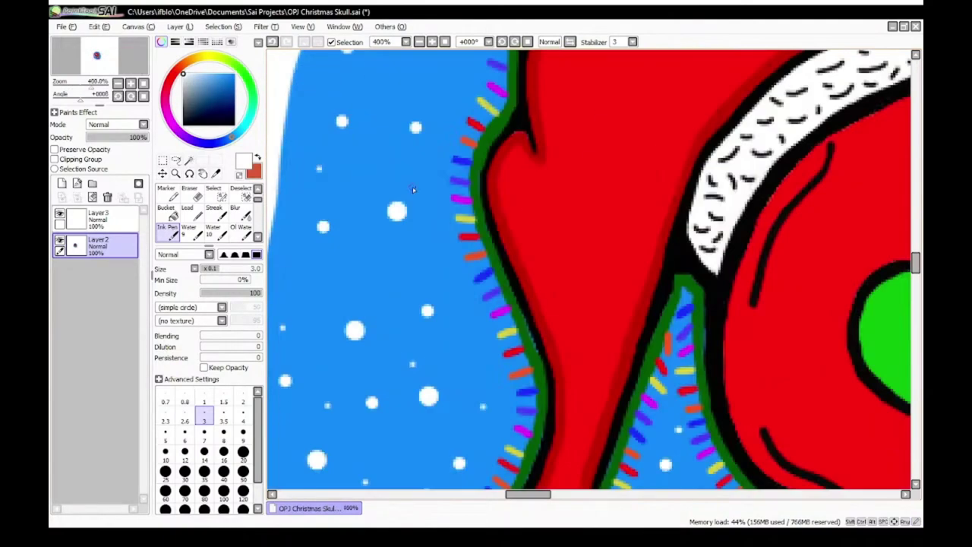
pyautogui.scroll(-4, 443, 124)
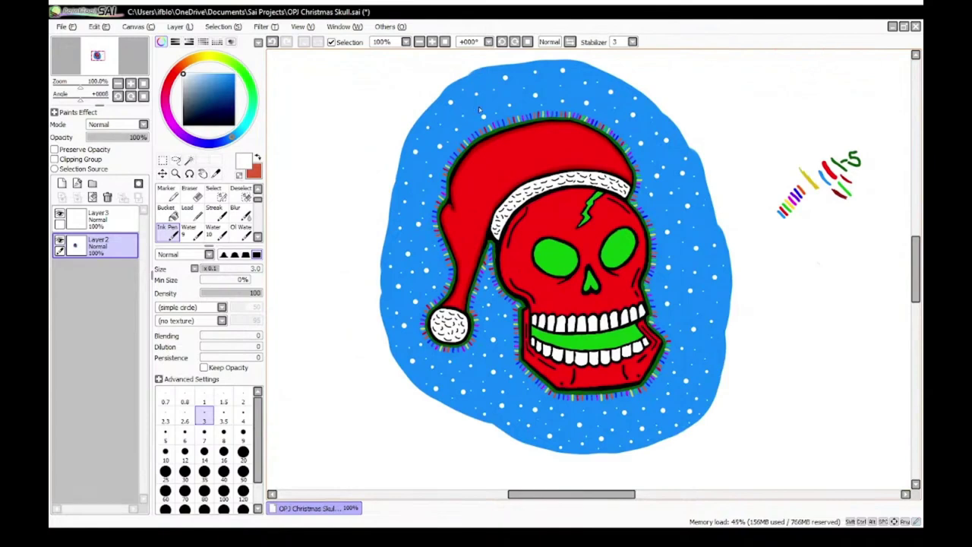
pyautogui.scroll(-1, 705, 270)
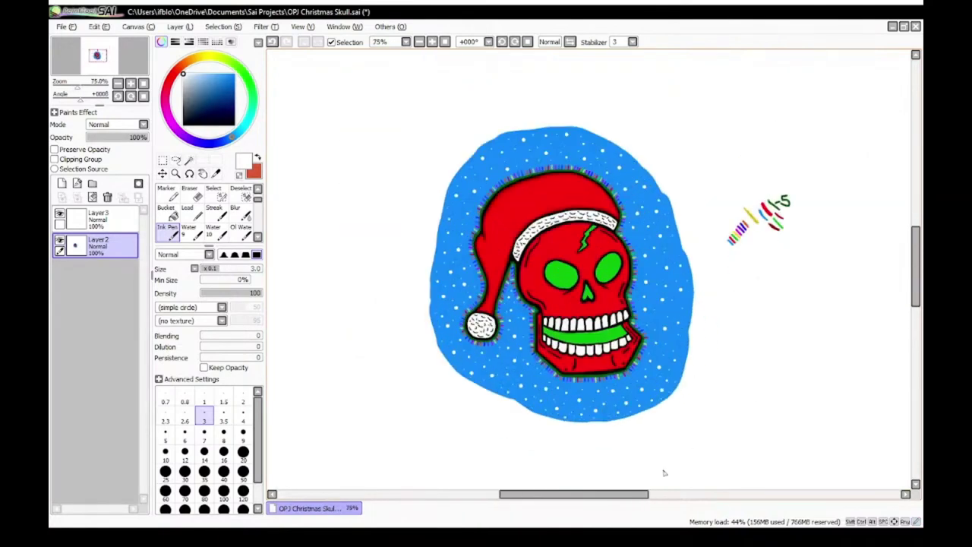
pyautogui.scroll(-1, 625, 208)
pyautogui.scroll(2, 644, 300)
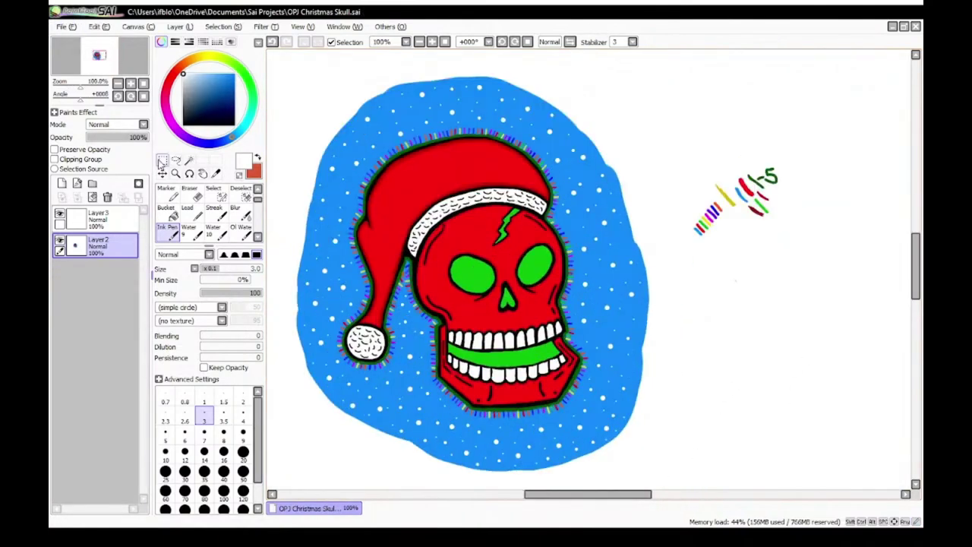
# Step: Select the colour test strokes beside the skull with a rectangular selection, move them up away from it and deselect
pyautogui.click(163, 161)
pyautogui.moveTo(669, 178)
pyautogui.mouseDown()
pyautogui.moveTo(689, 214)
pyautogui.moveTo(816, 236)
pyautogui.mouseUp()
pyautogui.moveTo(745, 205)
pyautogui.mouseDown()
pyautogui.moveTo(829, 237)
pyautogui.moveTo(659, 100)
pyautogui.mouseUp()
pyautogui.scroll(-1, 659, 100)
pyautogui.scroll(-1, 659, 101)
pyautogui.hotkey('ctrl', 'd')
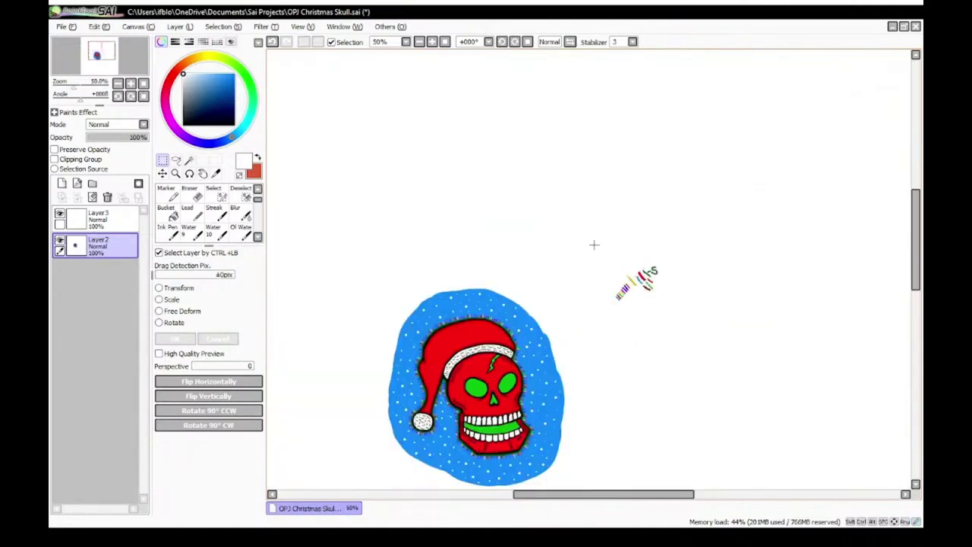
# Step: Reselect the colour test strokes, move them farther up and away from the skull, deselect them and save the file
pyautogui.moveTo(593, 243); pyautogui.dragTo(672, 310)
pyautogui.moveTo(642, 282); pyautogui.dragTo(726, 156)
pyautogui.scroll(-4, 725, 156)
pyautogui.hotkey('ctrl', 'd')
pyautogui.scroll(6, 656, 144)
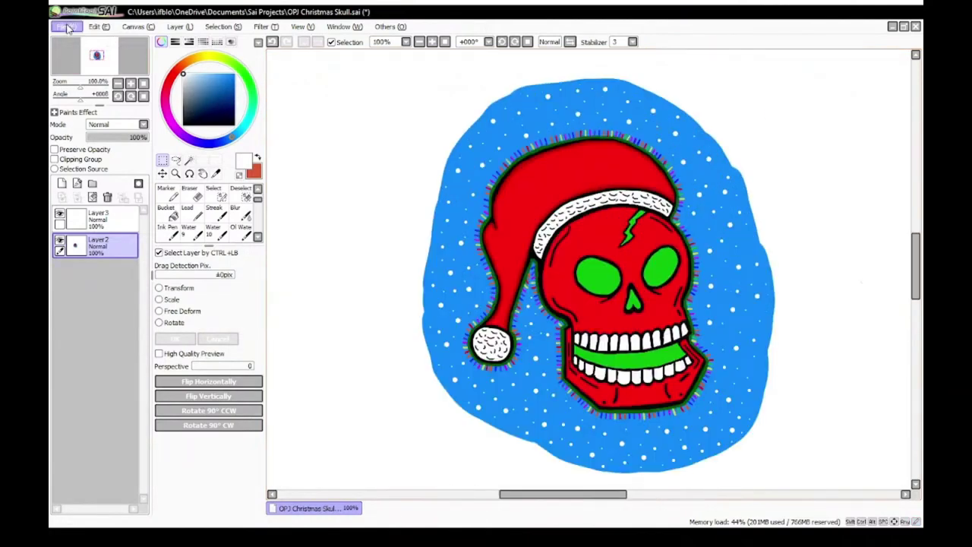
pyautogui.scroll(-2, 656, 129)
pyautogui.scroll(2, 695, 137)
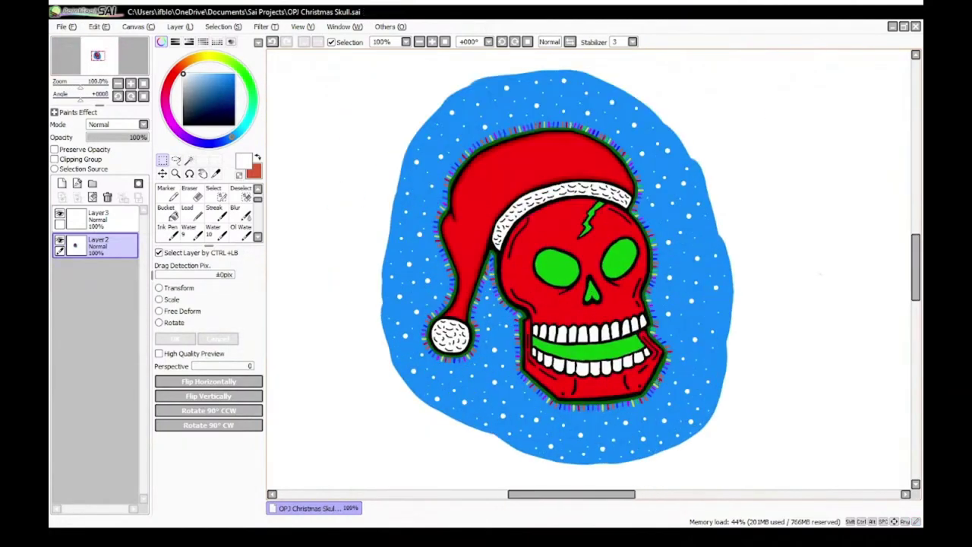